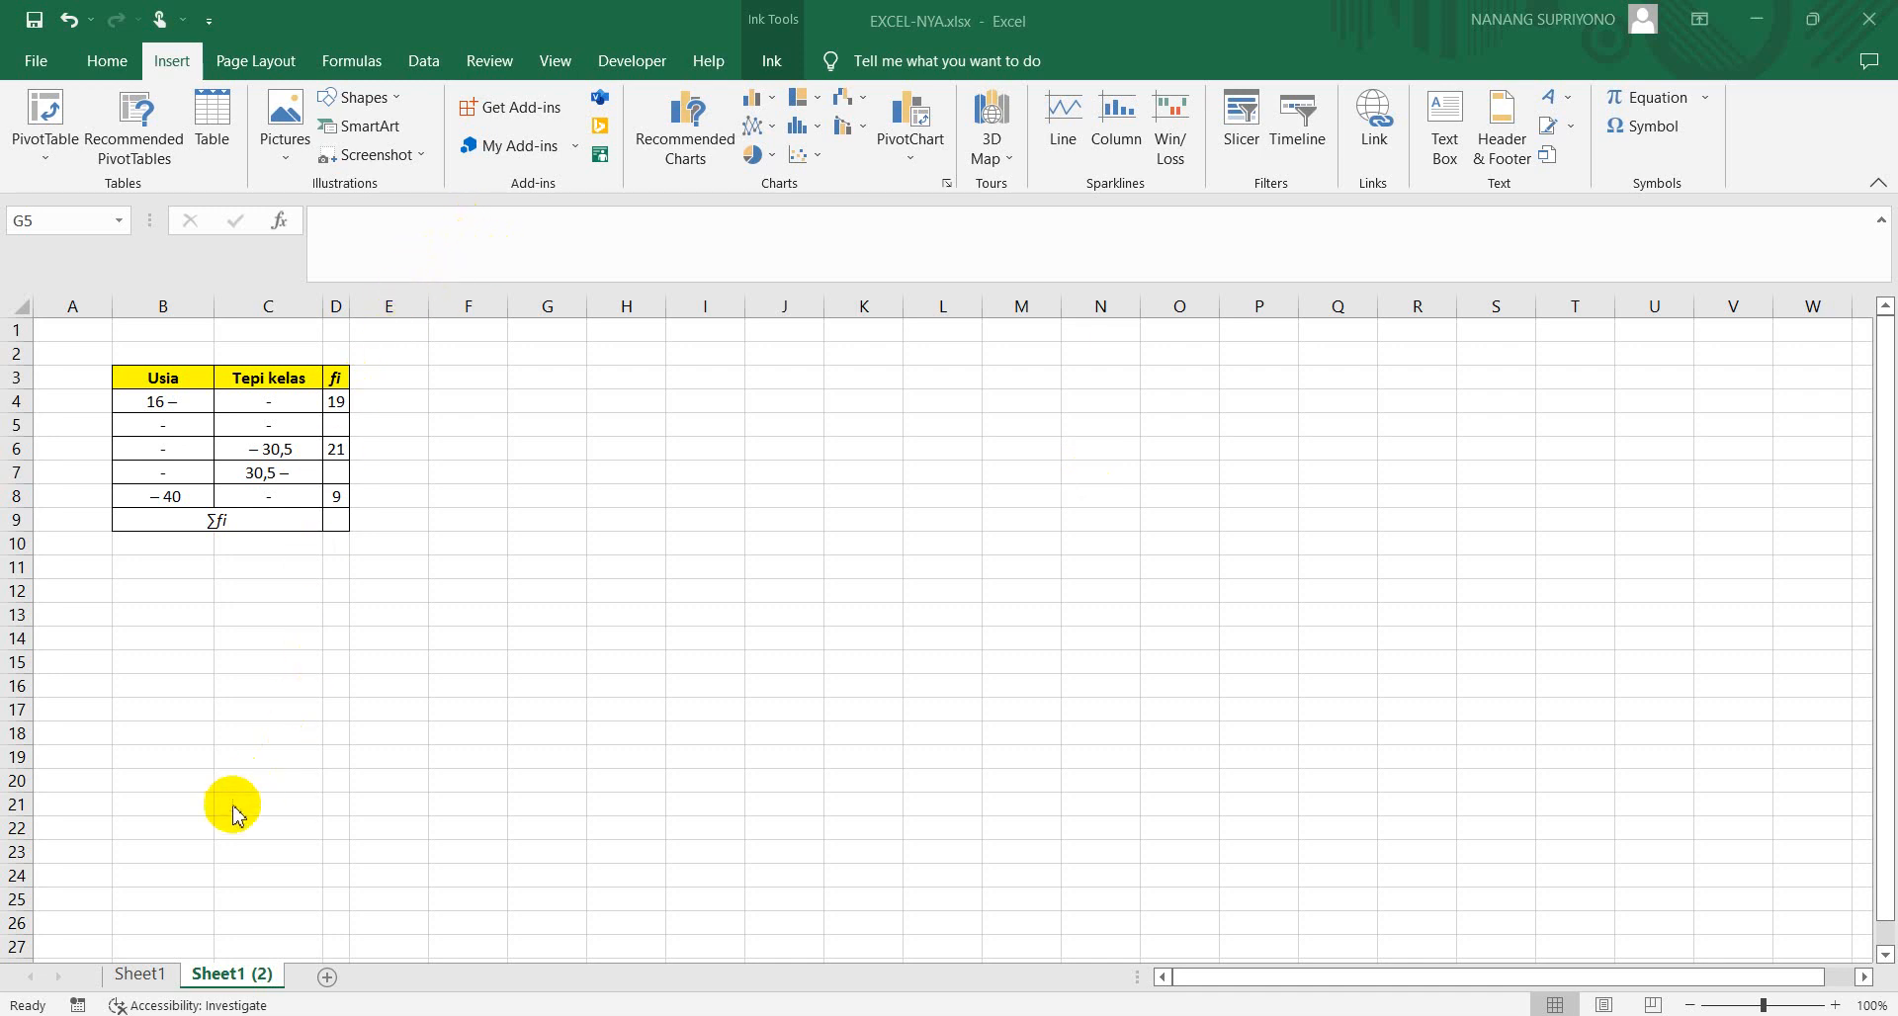
Write the mean formula x̄ = Jumlah data / Banyak data in red ink beside the table, labelled "eks Bar"
{"action": "left_click", "coordinate": [770, 69]}
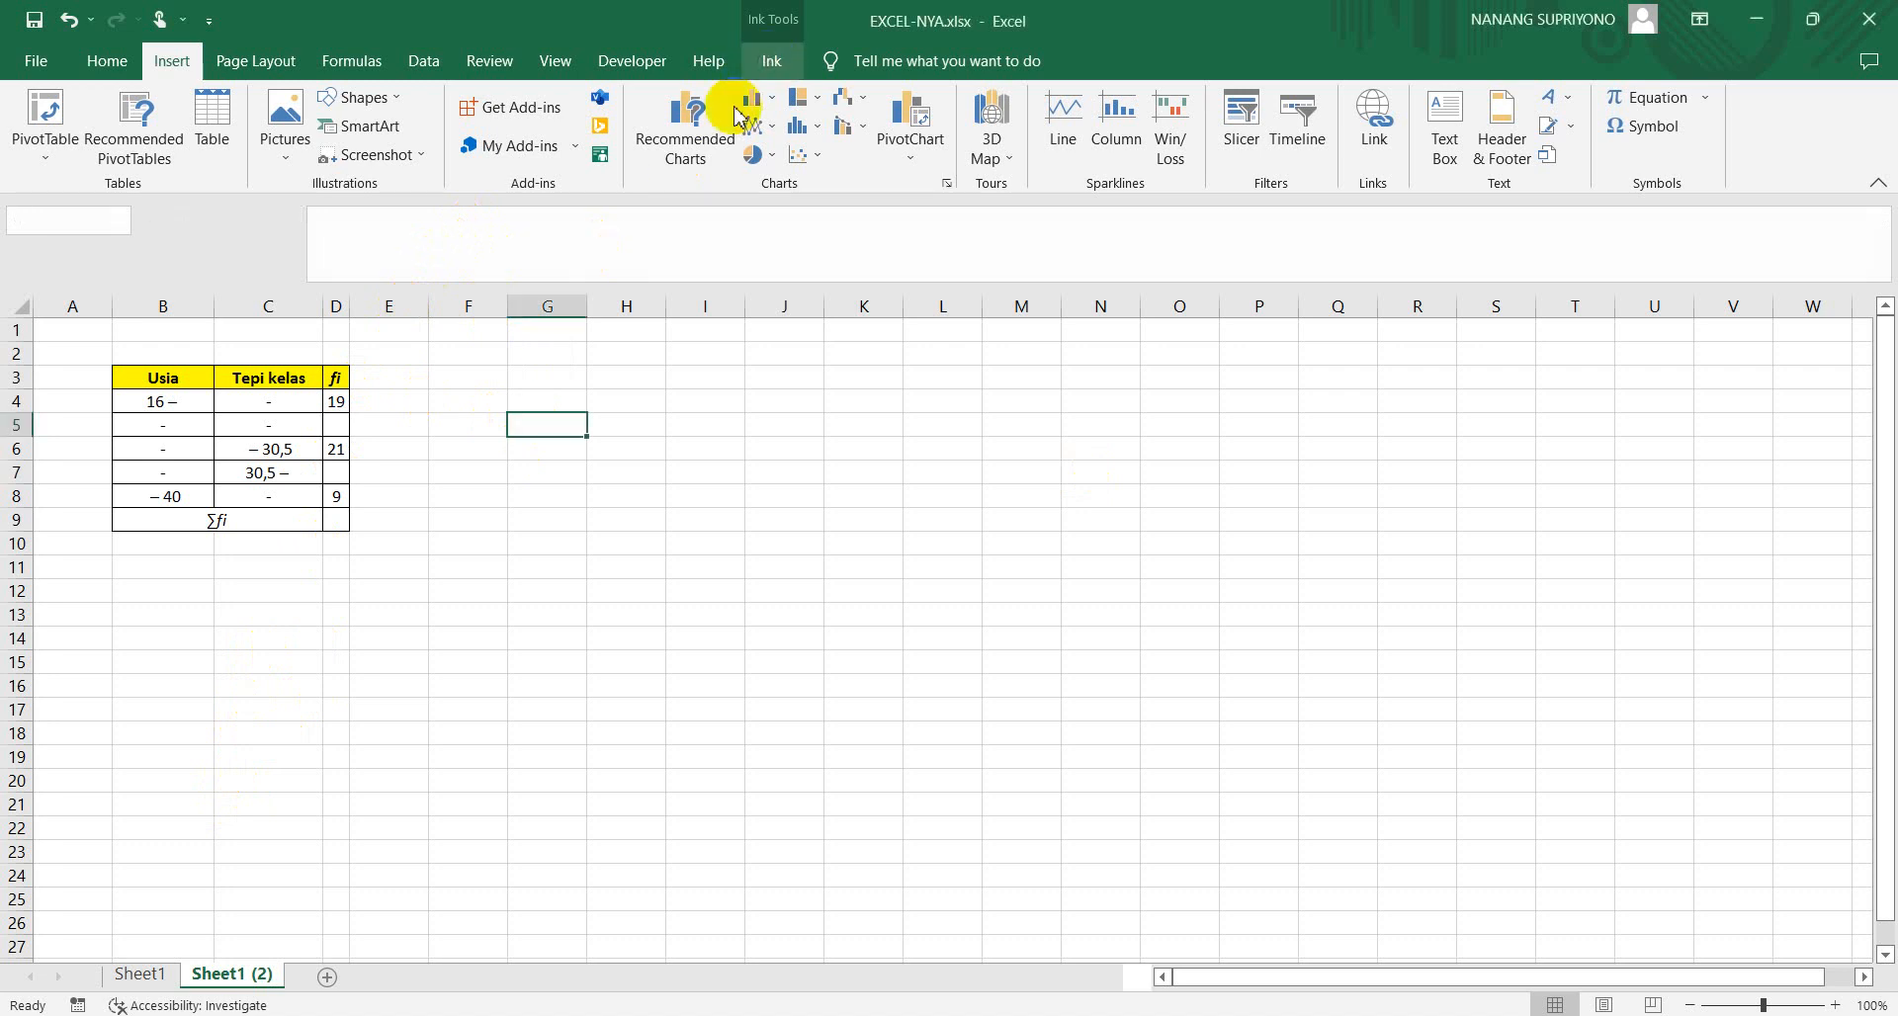
{"action": "left_click", "coordinate": [771, 61]}
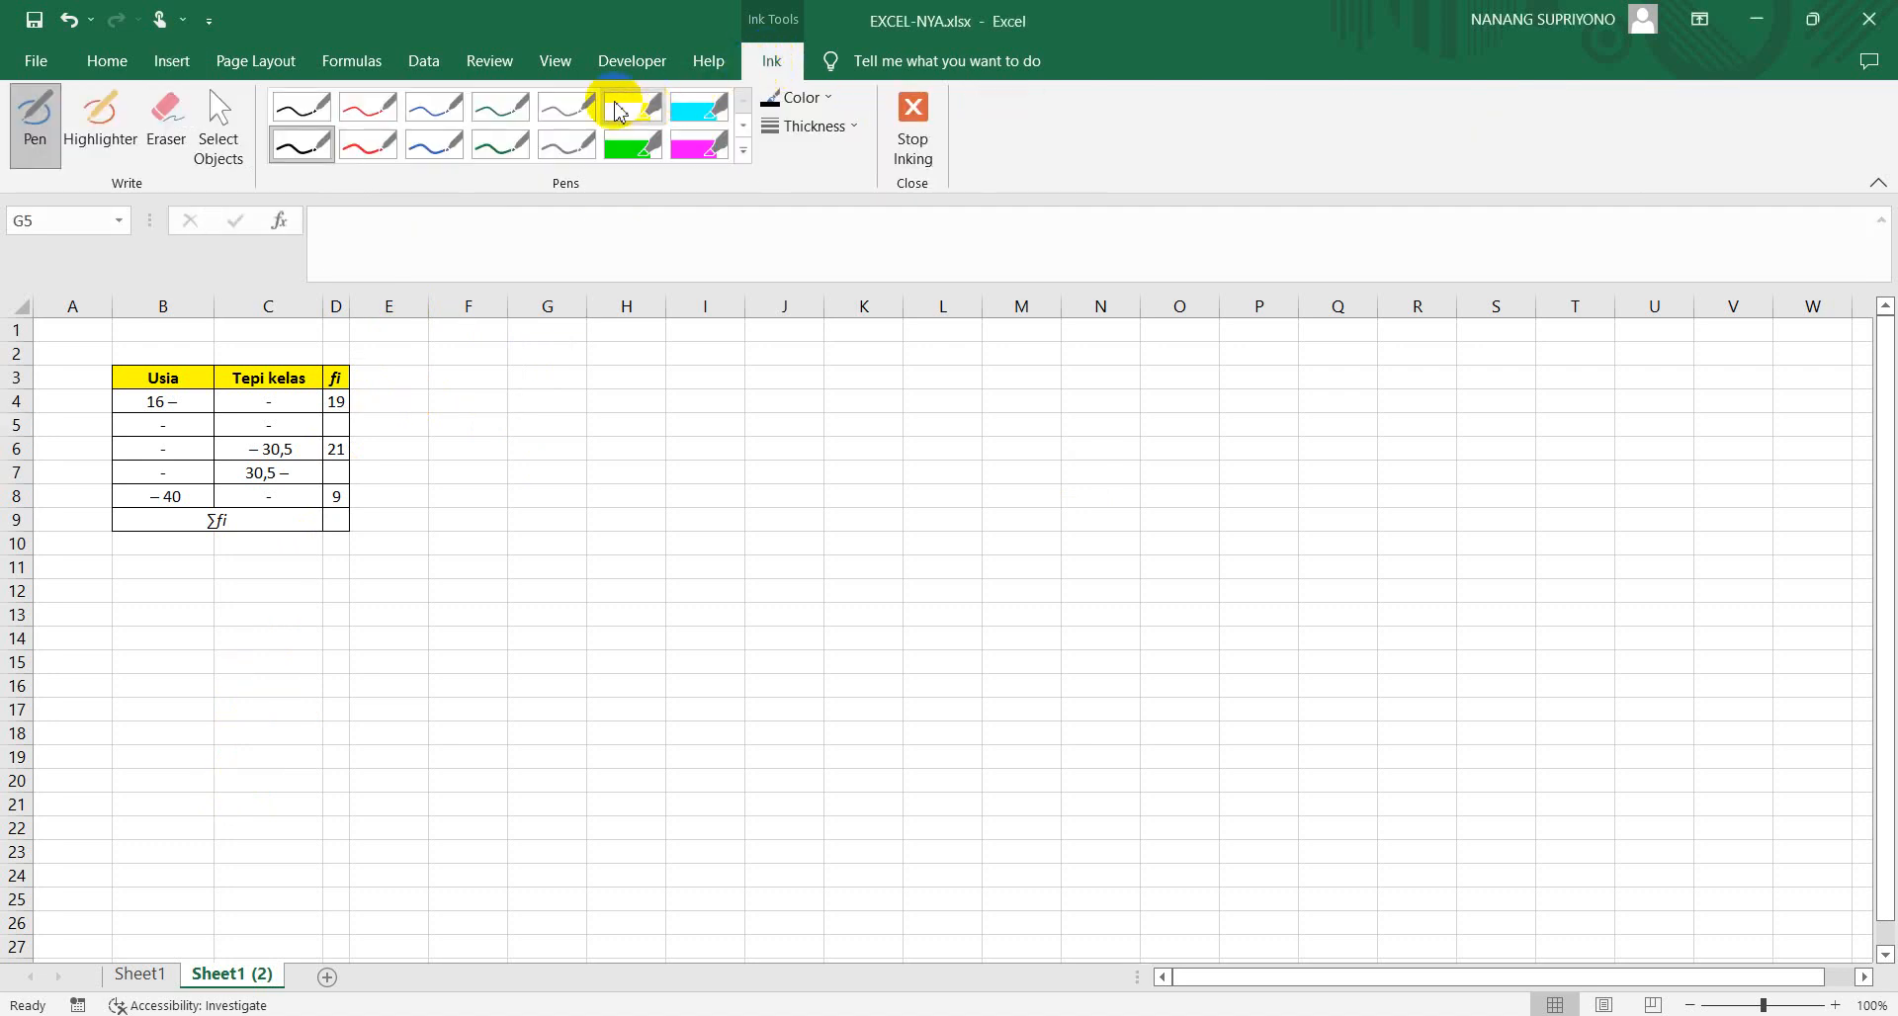
{"action": "left_click", "coordinate": [370, 143]}
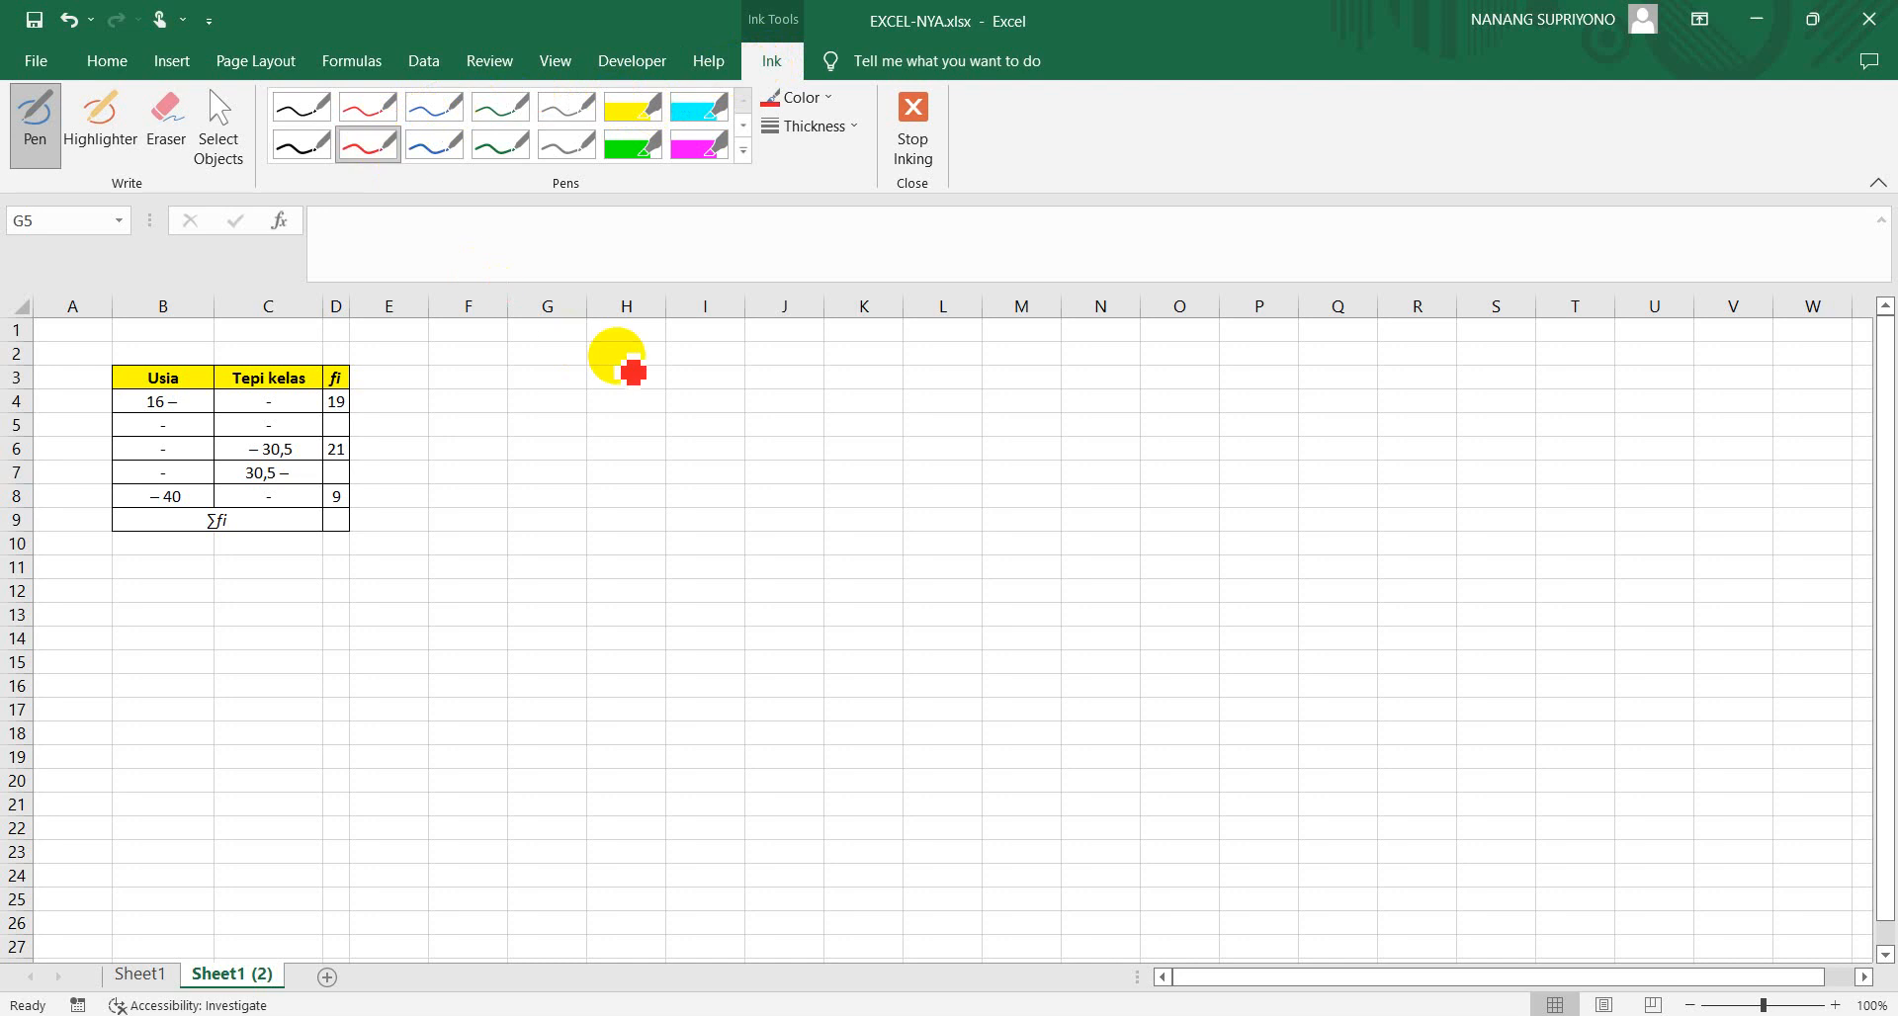
{"action": "mouse_move", "coordinate": [624, 373]}
{"action": "left_mouse_down"}
{"action": "mouse_move", "coordinate": [602, 386]}
{"action": "mouse_move", "coordinate": [621, 362]}
{"action": "left_mouse_up"}
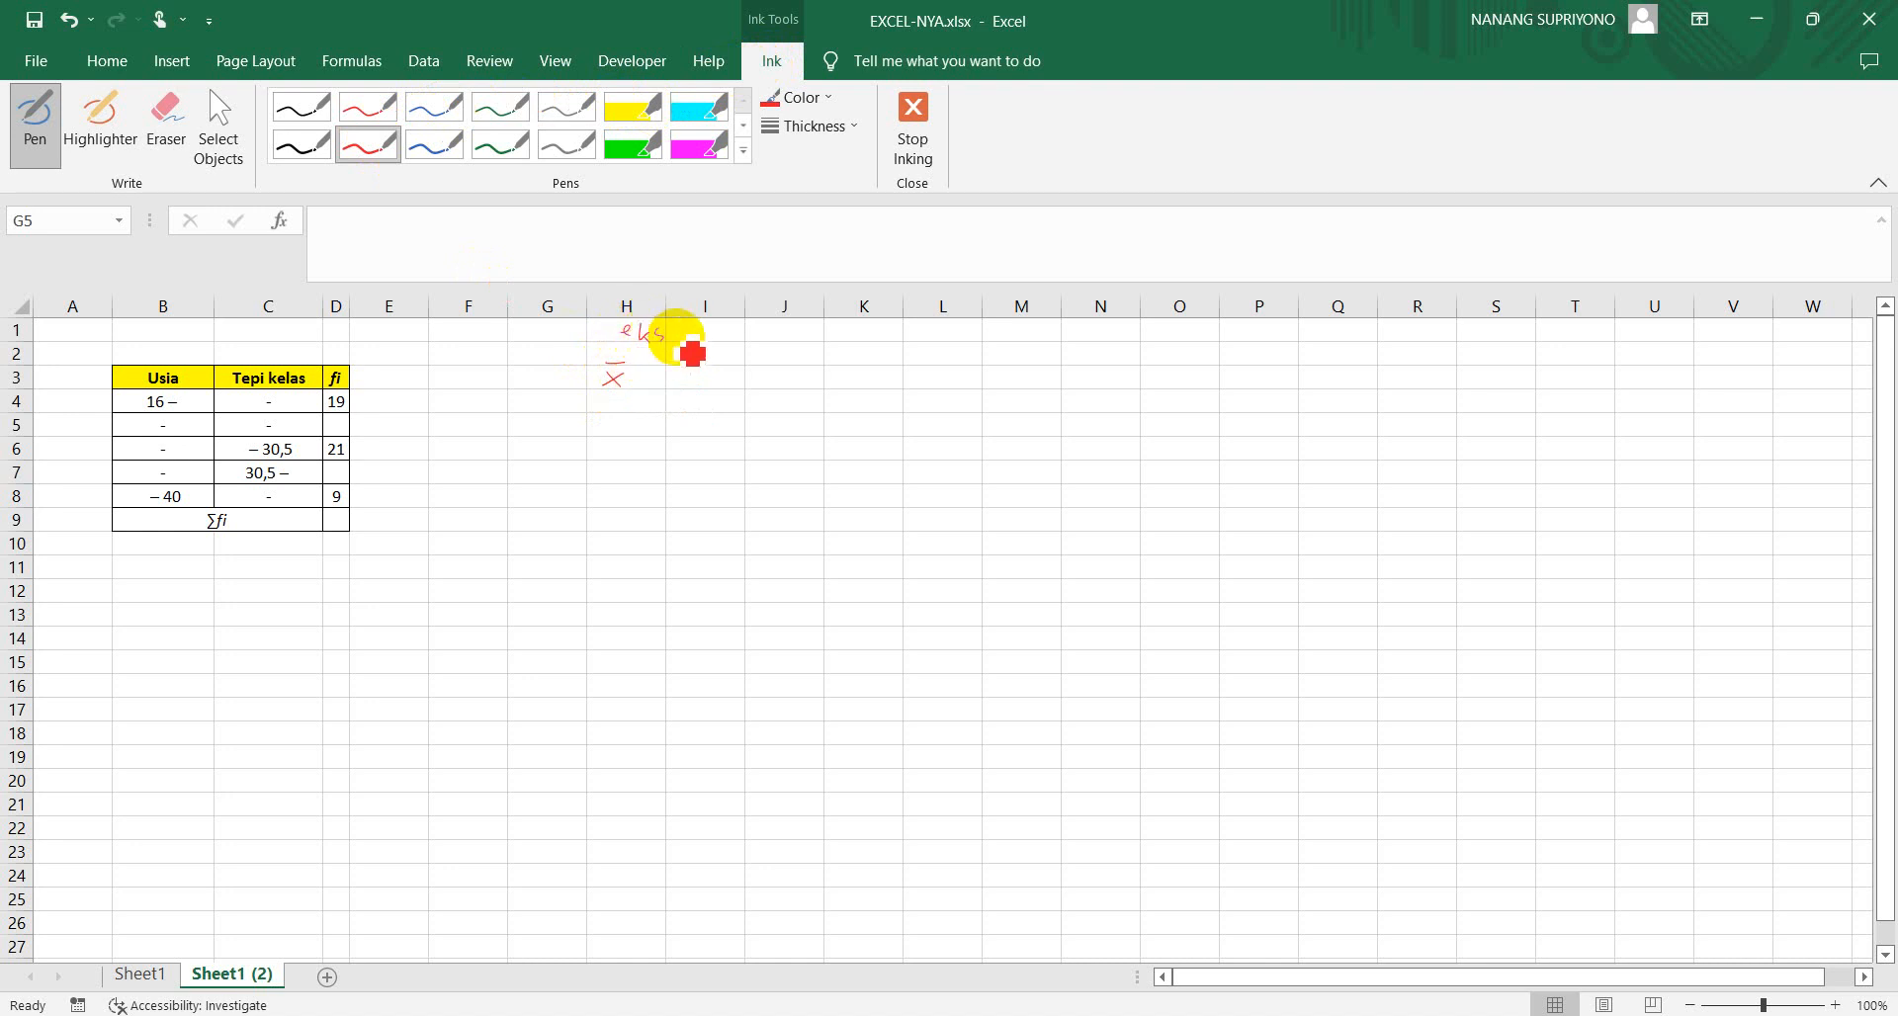
{"action": "left_click_drag", "start_coordinate": [704, 343], "coordinate": [716, 334]}
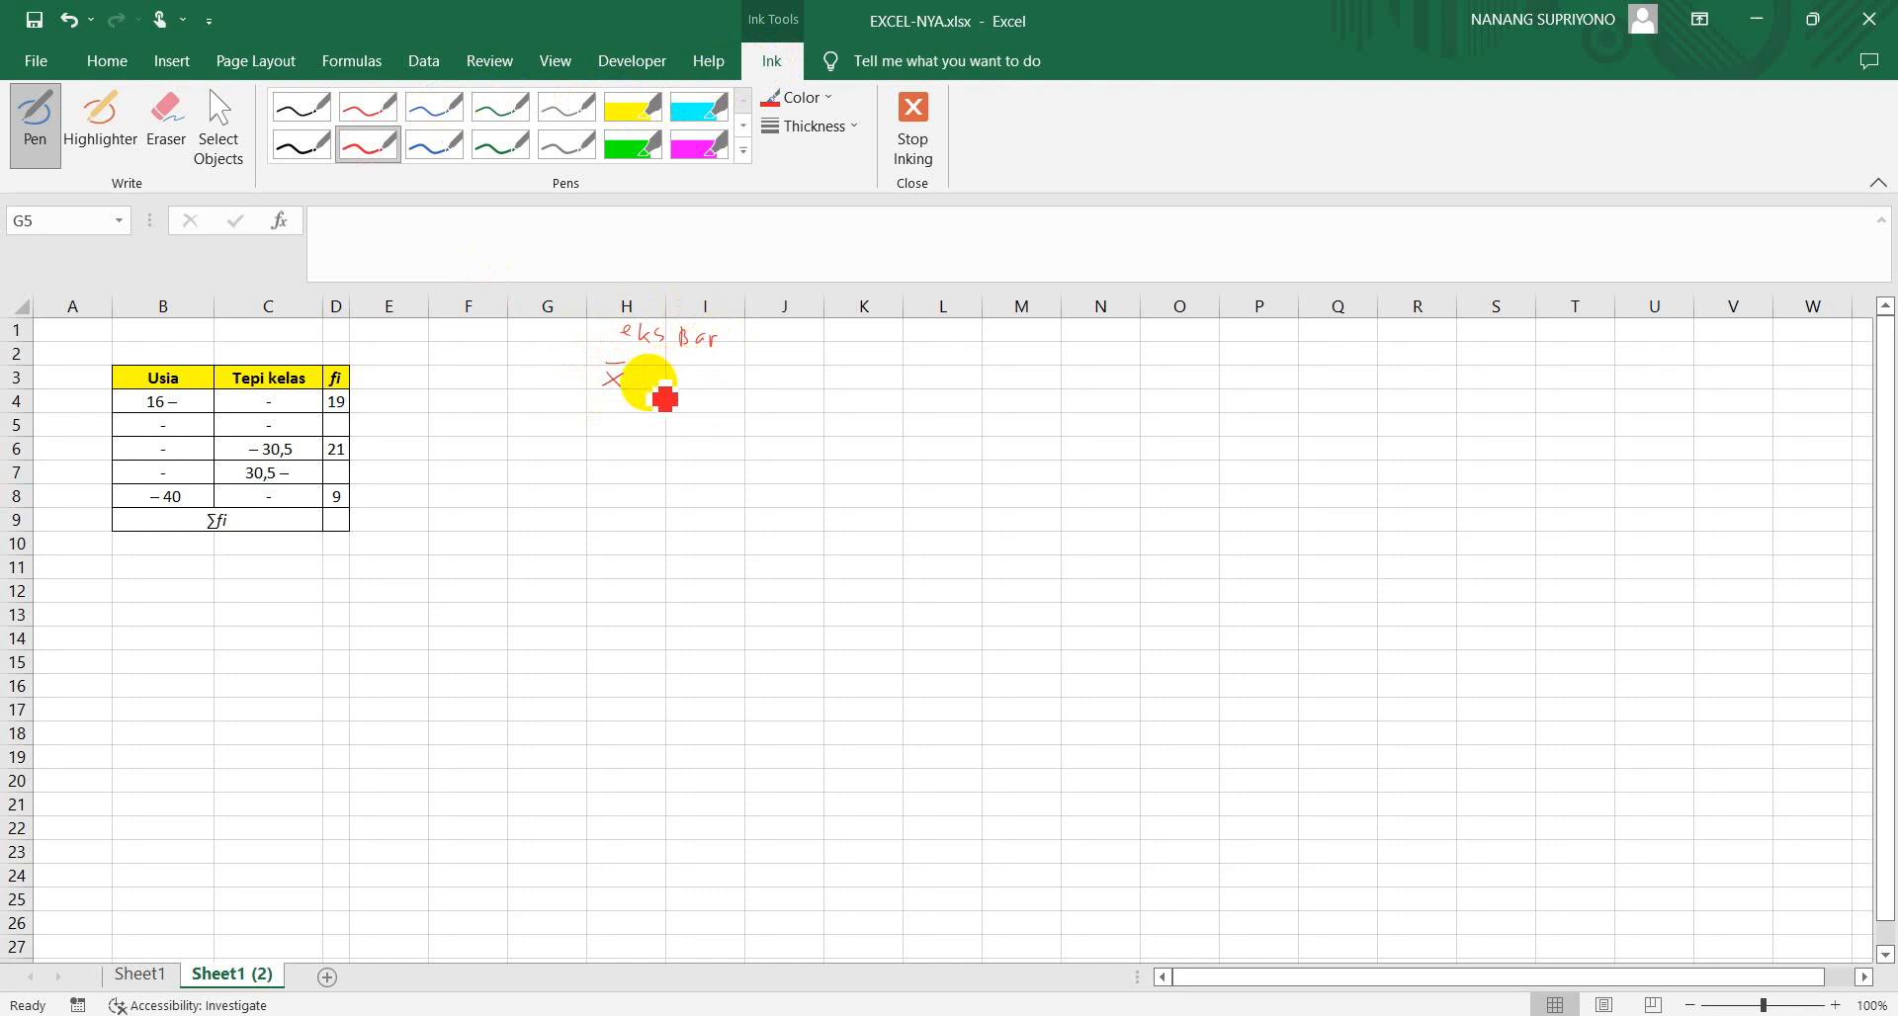
{"action": "left_click_drag", "start_coordinate": [642, 376], "coordinate": [663, 382]}
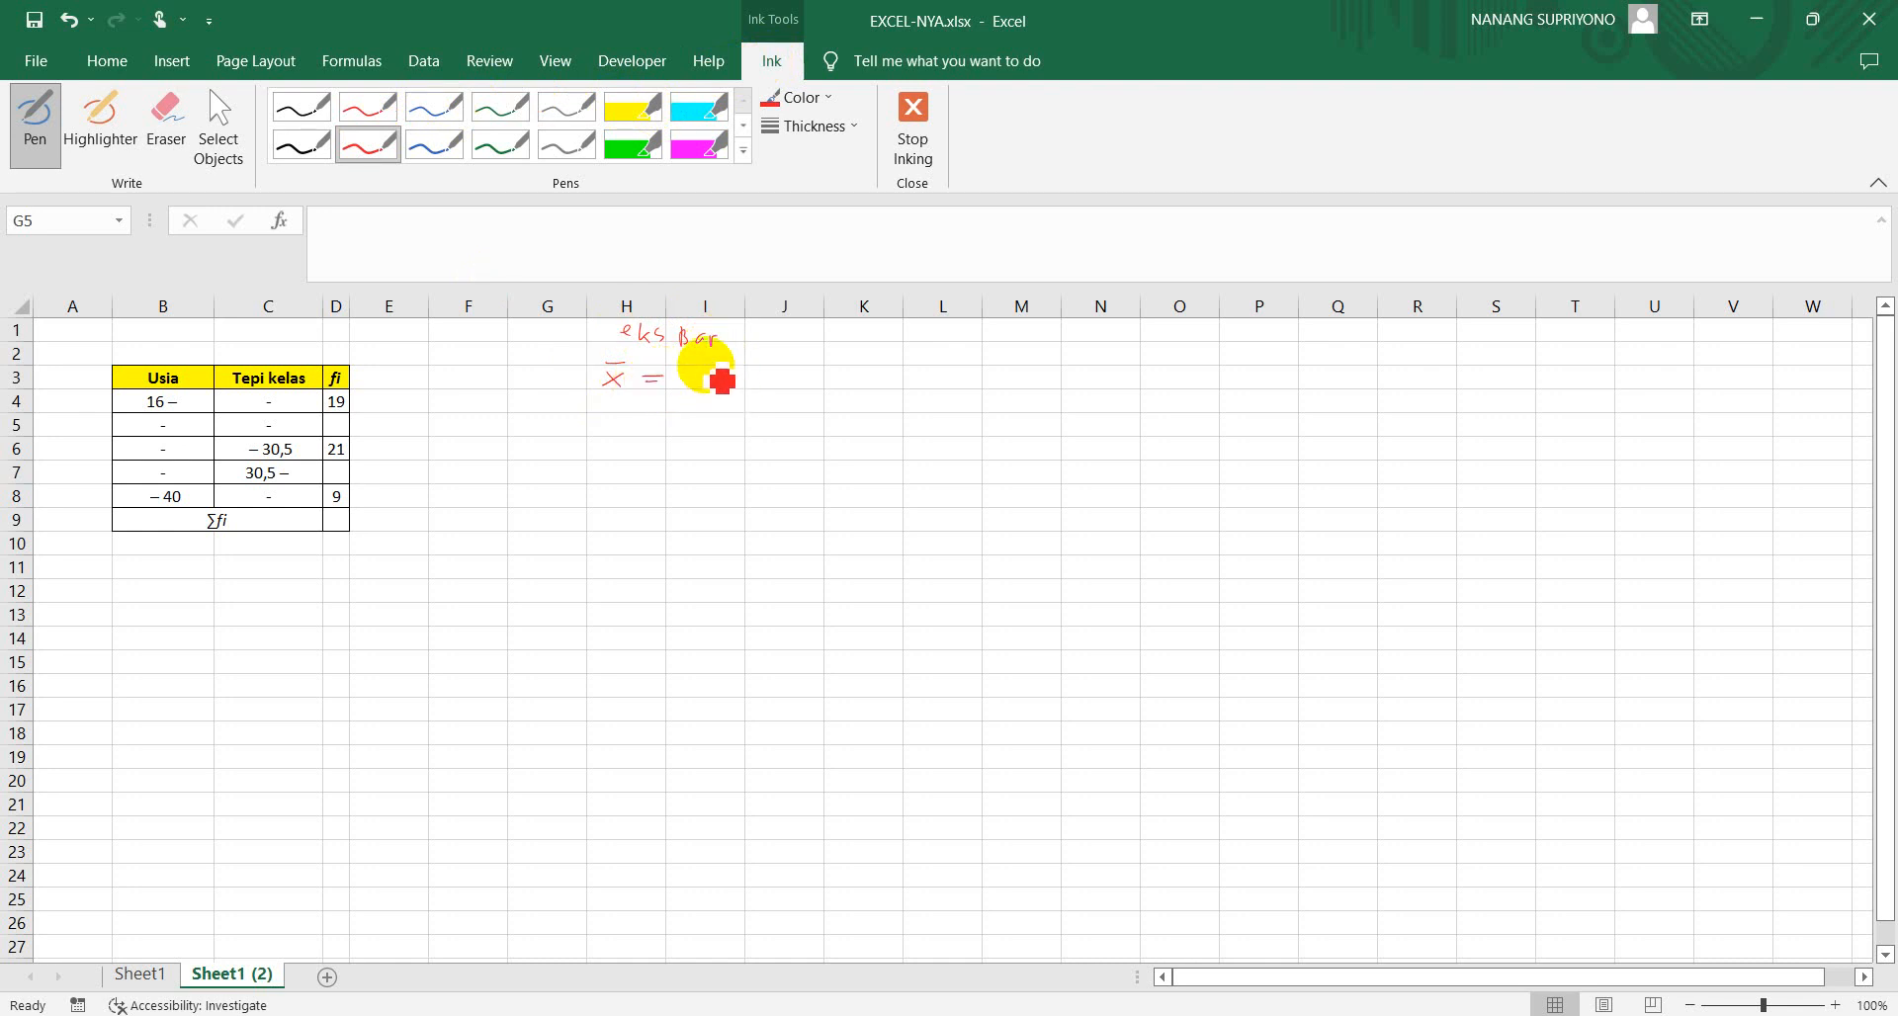
{"action": "left_click_drag", "start_coordinate": [706, 362], "coordinate": [846, 373]}
{"action": "left_click_drag", "start_coordinate": [701, 386], "coordinate": [852, 387]}
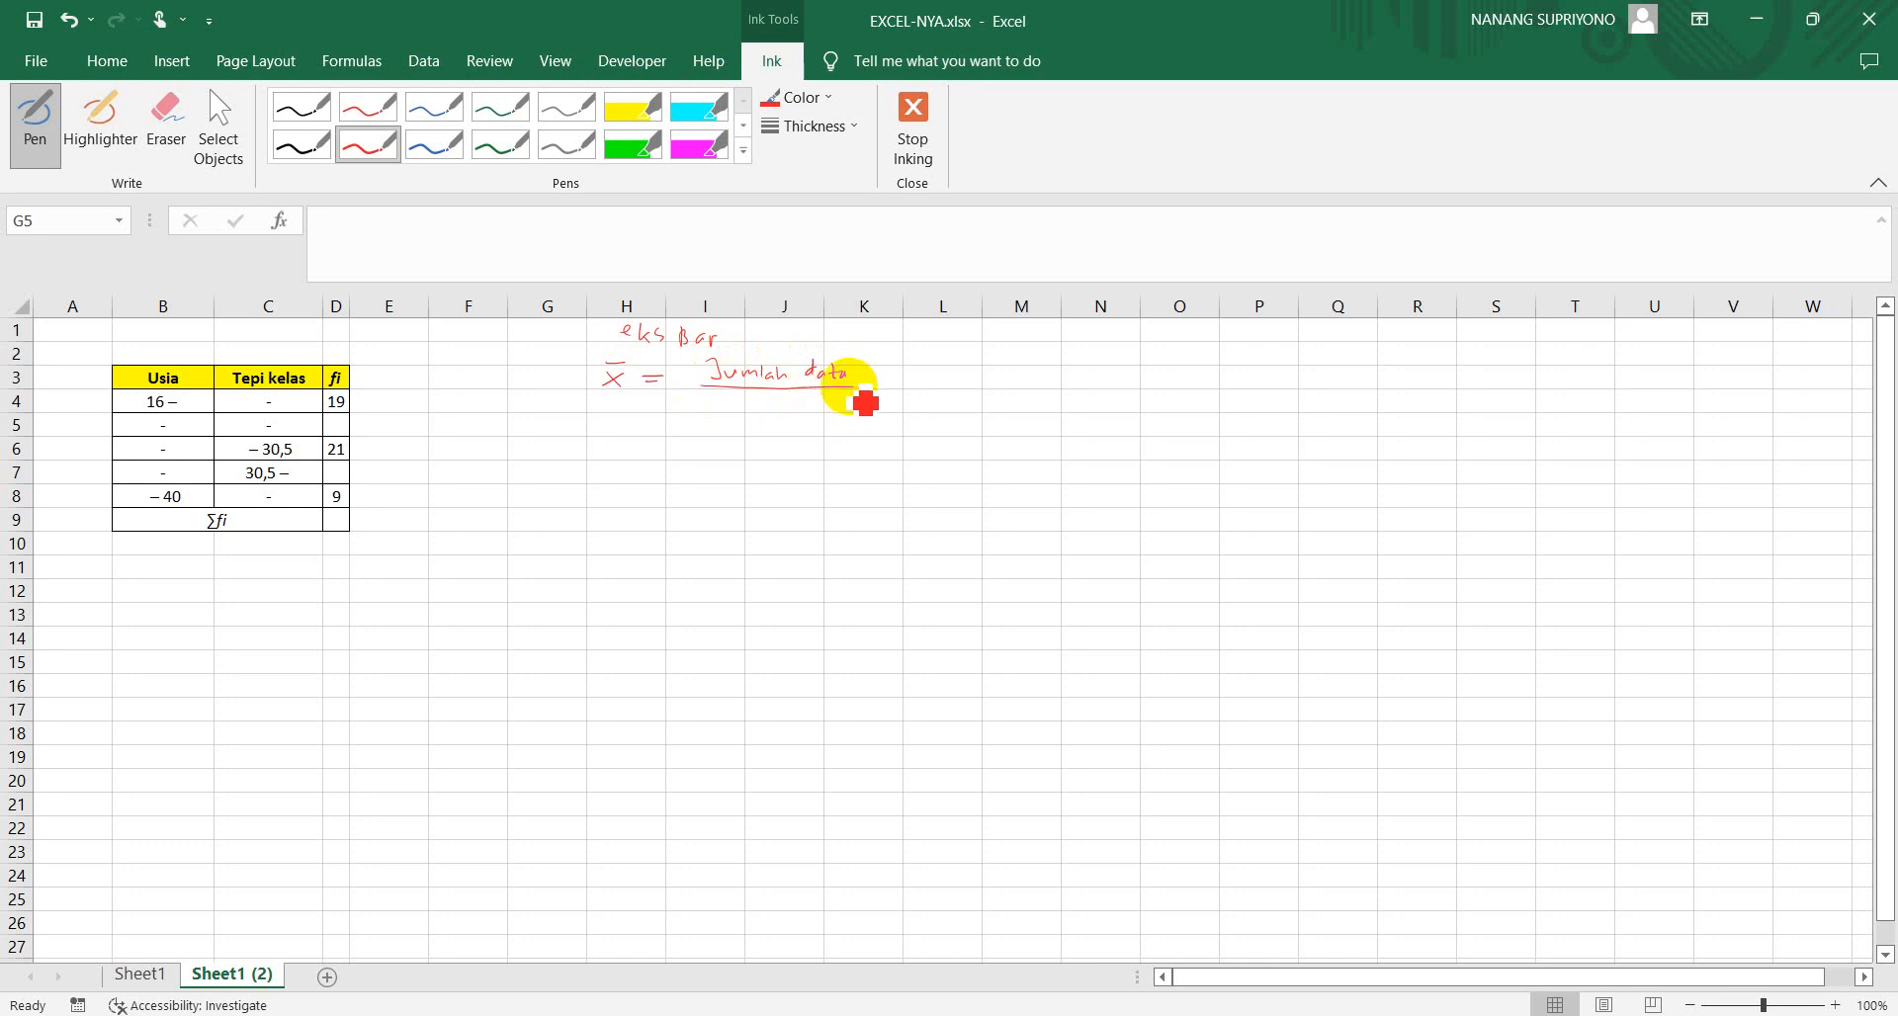
{"action": "left_click_drag", "start_coordinate": [730, 413], "coordinate": [869, 419]}
Write "misal" in red below the formula, and in blue ink the data 3, 4, 5 and x̄ = 3+4+5 above a fraction bar
{"action": "left_click_drag", "start_coordinate": [583, 447], "coordinate": [660, 443]}
{"action": "left_click", "coordinate": [434, 145]}
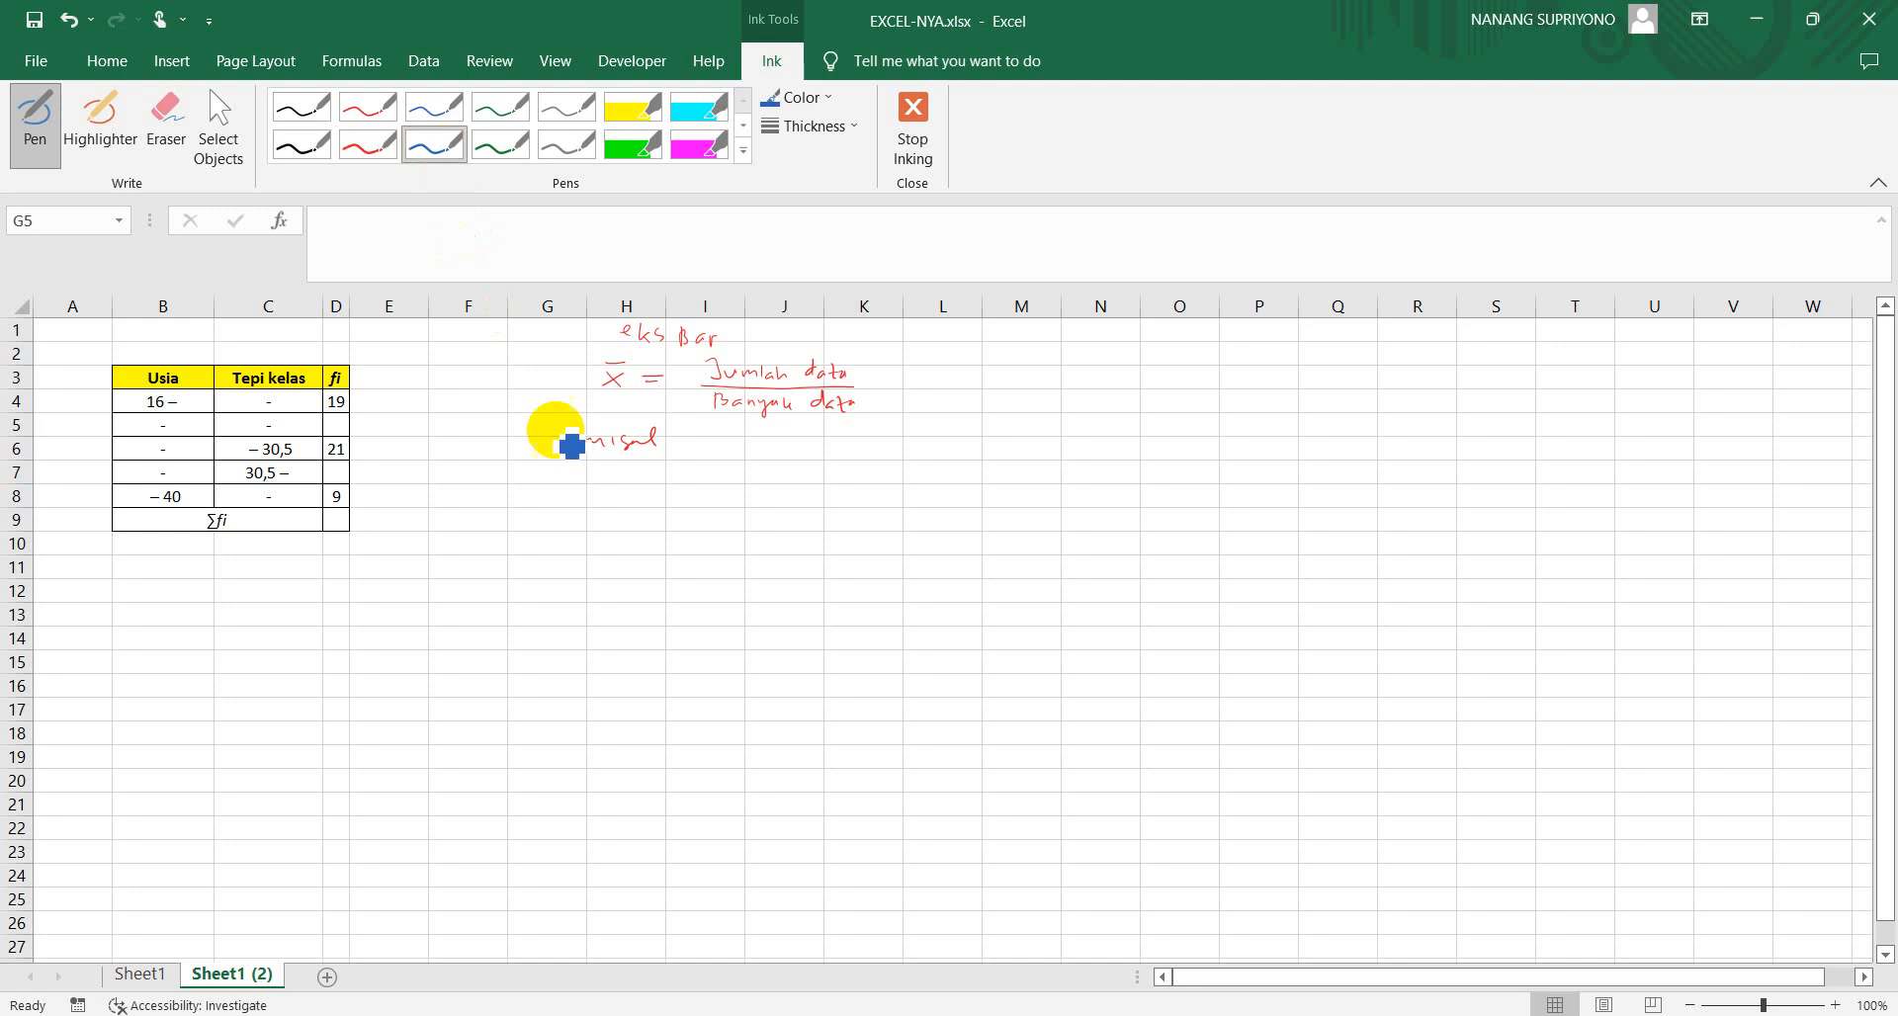
{"action": "mouse_move", "coordinate": [704, 443]}
{"action": "left_mouse_down"}
{"action": "mouse_move", "coordinate": [775, 441]}
{"action": "mouse_move", "coordinate": [780, 463]}
{"action": "left_mouse_up"}
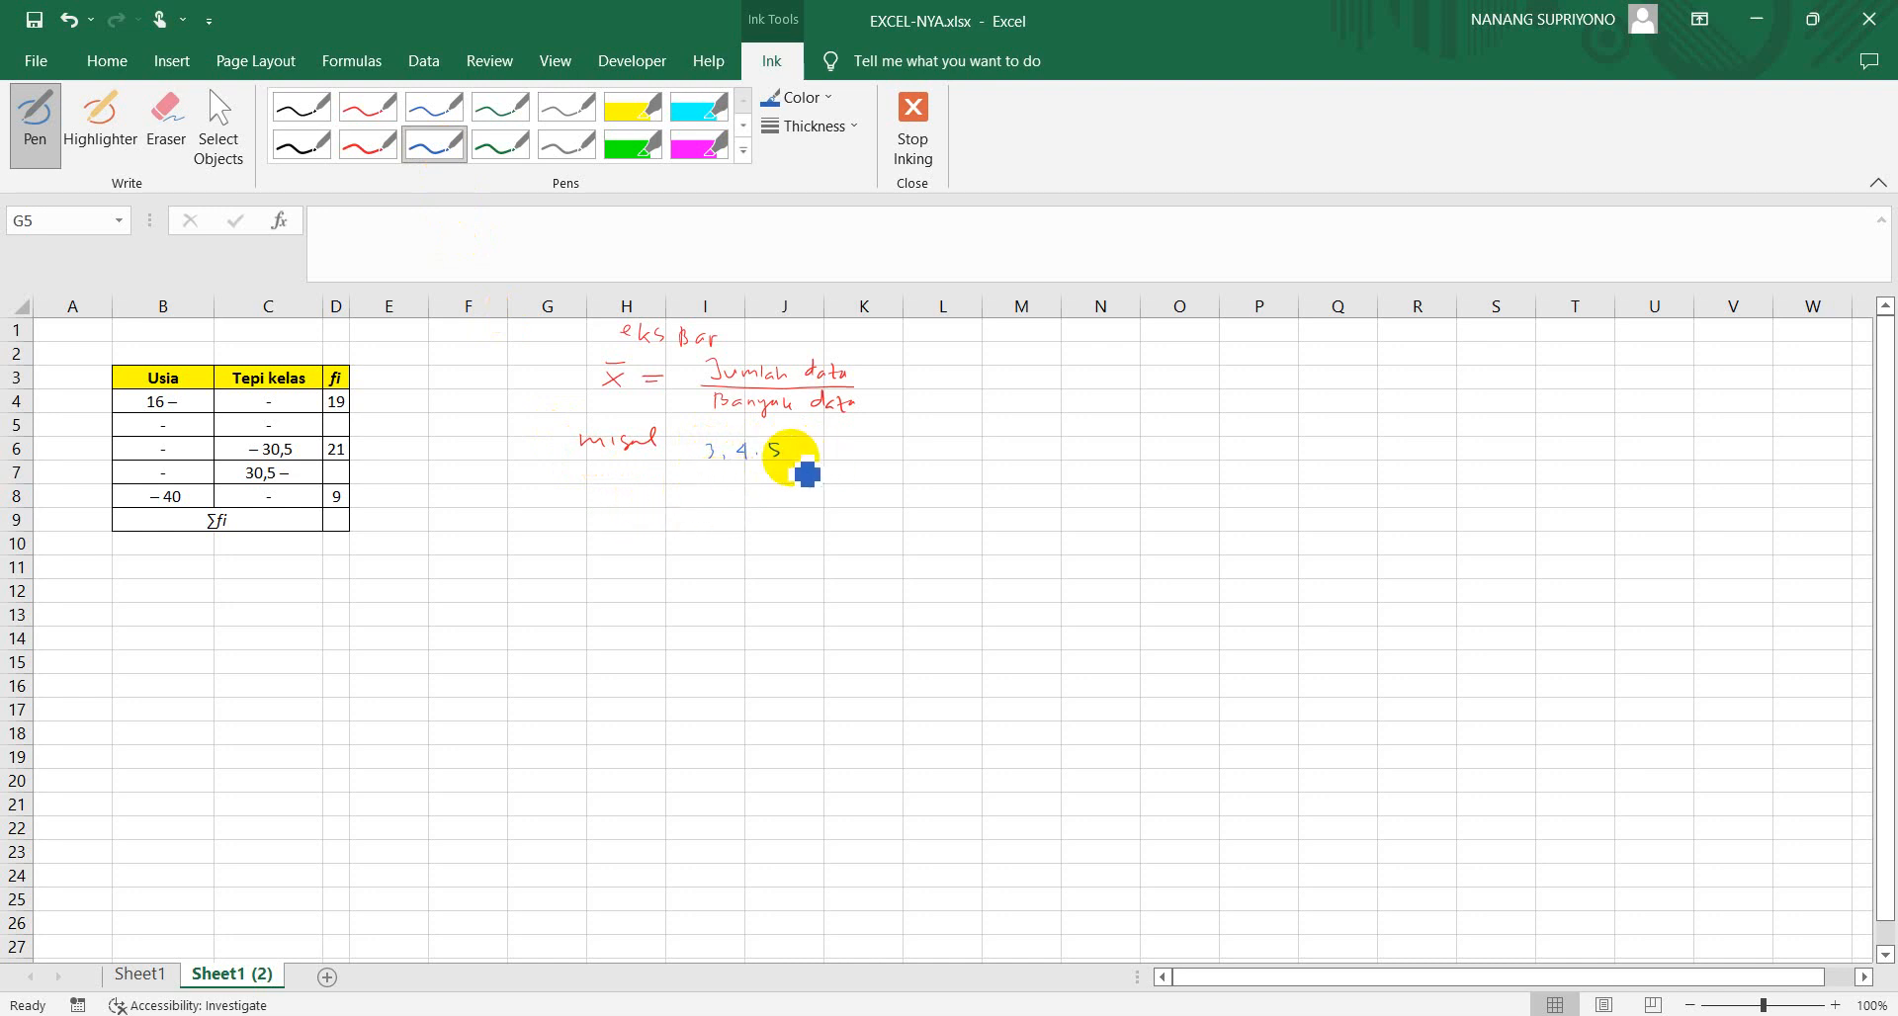
{"action": "left_click_drag", "start_coordinate": [605, 491], "coordinate": [644, 493]}
{"action": "mouse_move", "coordinate": [632, 500]}
{"action": "left_mouse_down"}
{"action": "mouse_move", "coordinate": [789, 495]}
{"action": "mouse_move", "coordinate": [715, 488]}
{"action": "left_mouse_up"}
{"action": "left_click_drag", "start_coordinate": [710, 482], "coordinate": [755, 484]}
{"action": "left_click_drag", "start_coordinate": [759, 480], "coordinate": [770, 479]}
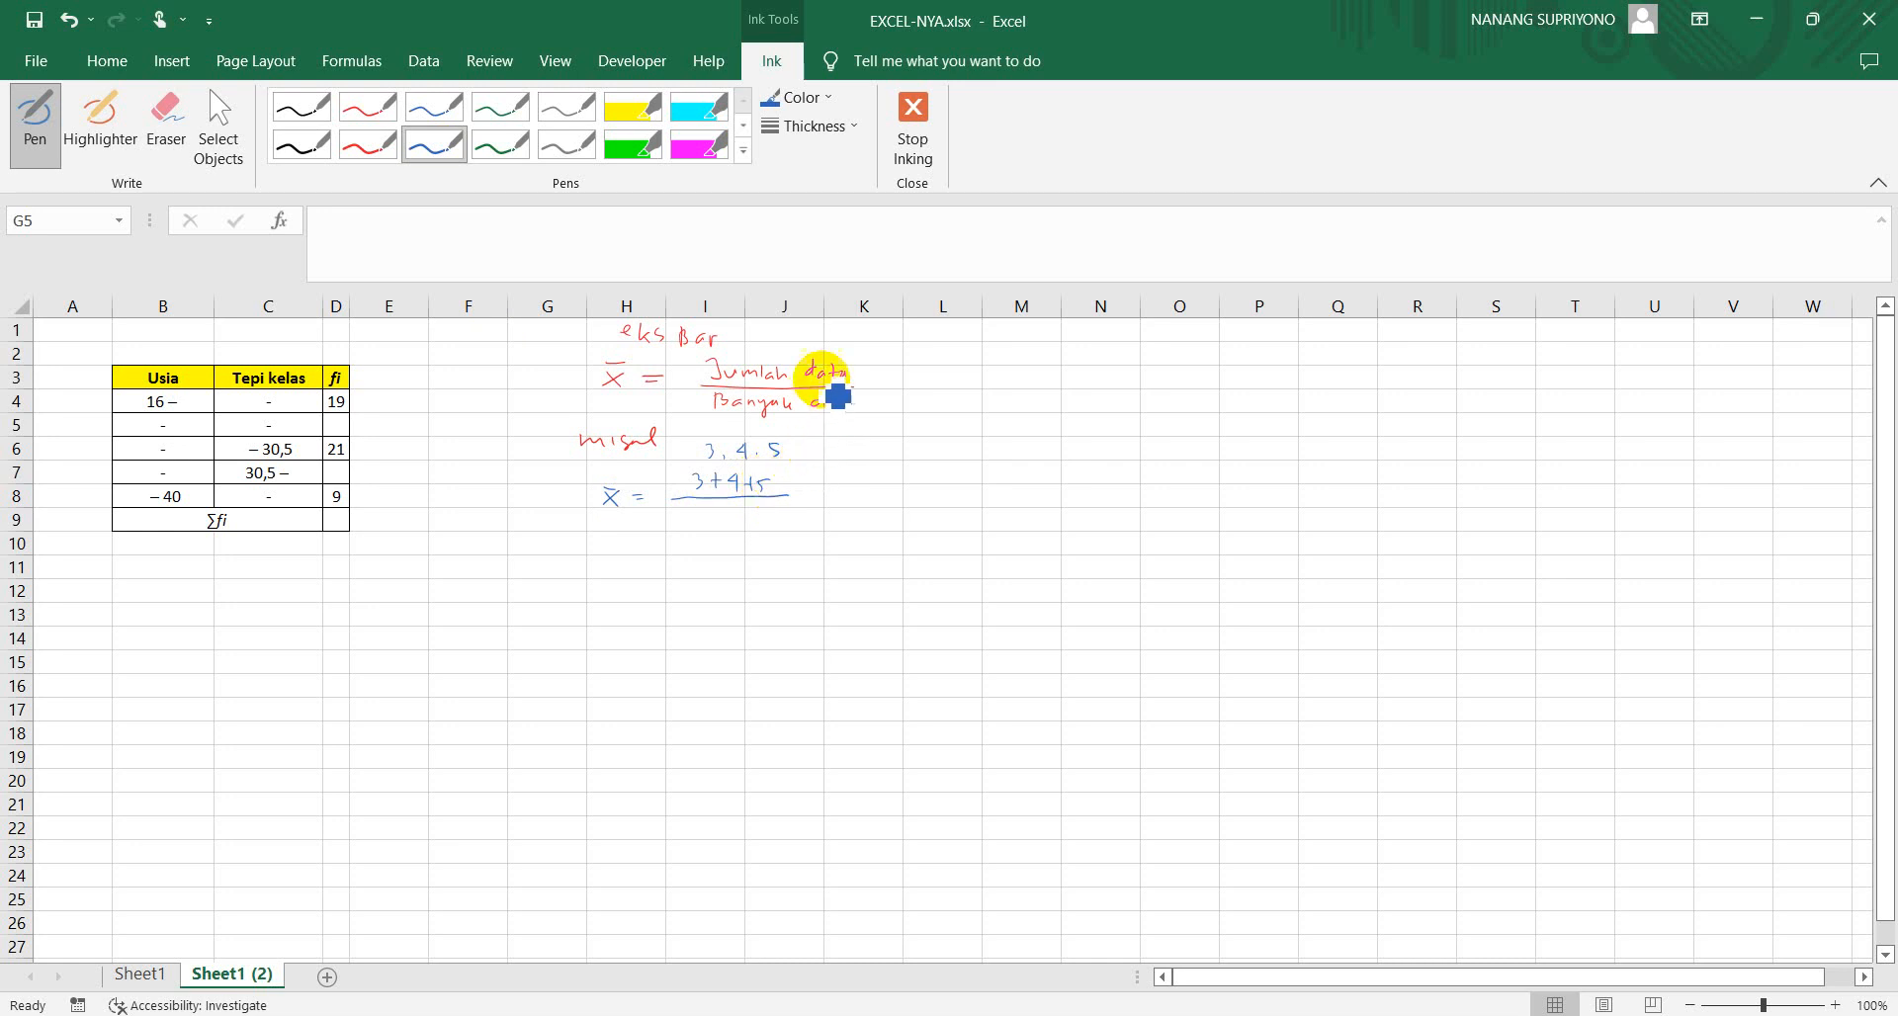
Circle each of the three example data values in green ink and write 3 as the fraction's denominator
{"action": "left_click", "coordinate": [502, 144]}
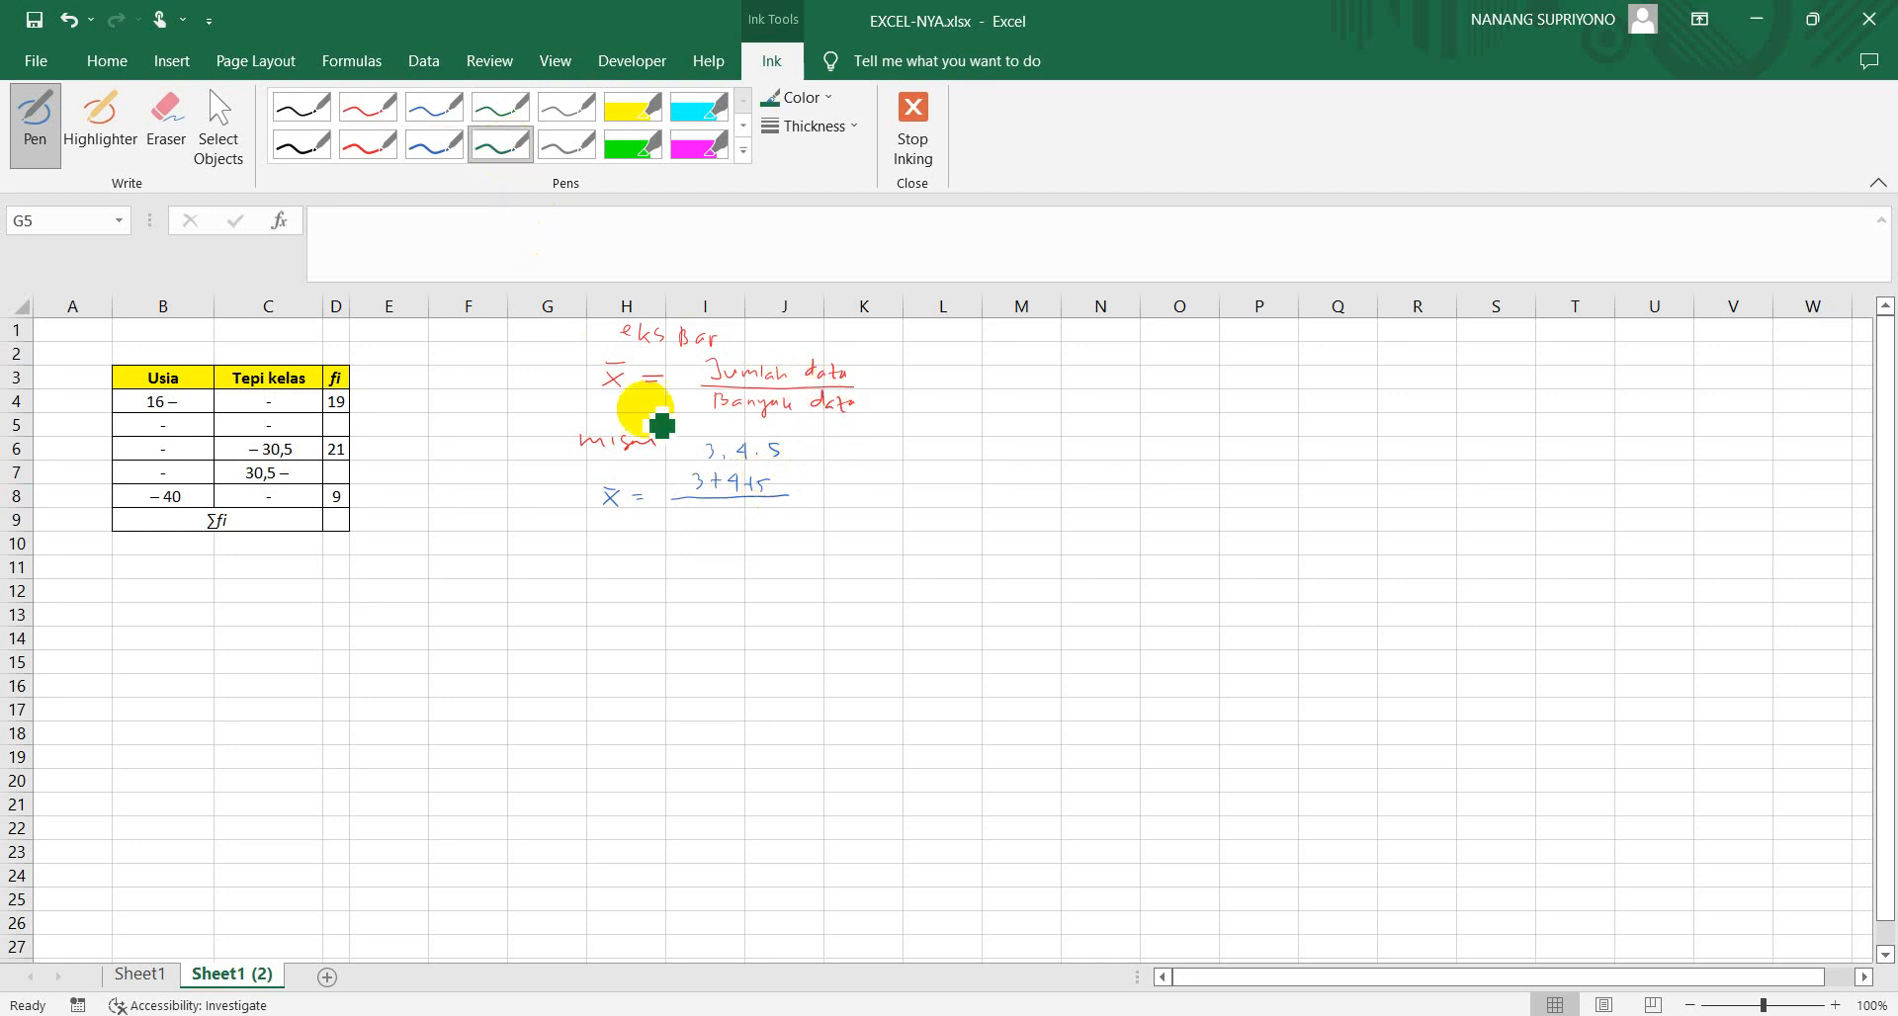
{"action": "mouse_move", "coordinate": [707, 437]}
{"action": "left_mouse_down"}
{"action": "mouse_move", "coordinate": [697, 458]}
{"action": "mouse_move", "coordinate": [709, 437]}
{"action": "mouse_move", "coordinate": [784, 445]}
{"action": "left_mouse_up"}
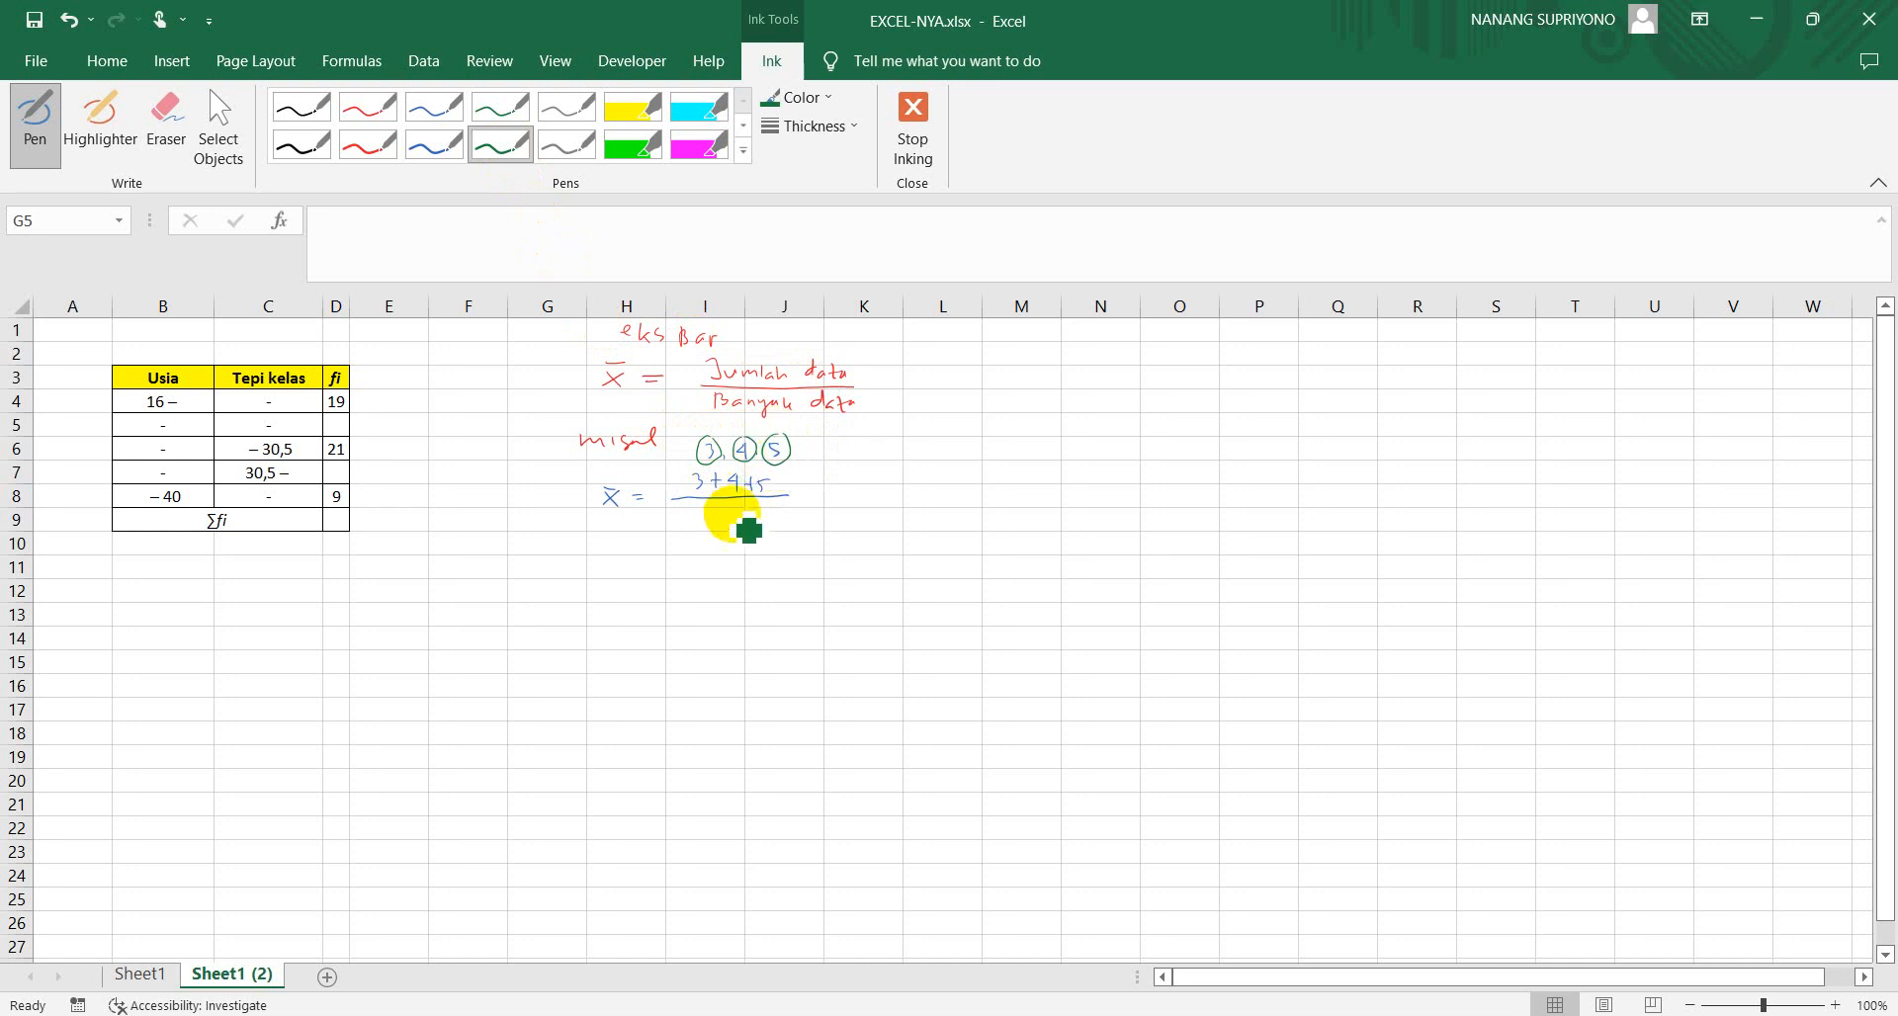
{"action": "left_click_drag", "start_coordinate": [724, 510], "coordinate": [721, 523]}
Write x̄ = 12/3 and the underlined result x̄ = 4 in green ink, and add the note "Data tunggal" beside the calculation
{"action": "mouse_move", "coordinate": [608, 553]}
{"action": "left_mouse_down"}
{"action": "mouse_move", "coordinate": [622, 533]}
{"action": "mouse_move", "coordinate": [654, 546]}
{"action": "left_mouse_up"}
{"action": "left_click_drag", "start_coordinate": [638, 552], "coordinate": [656, 553]}
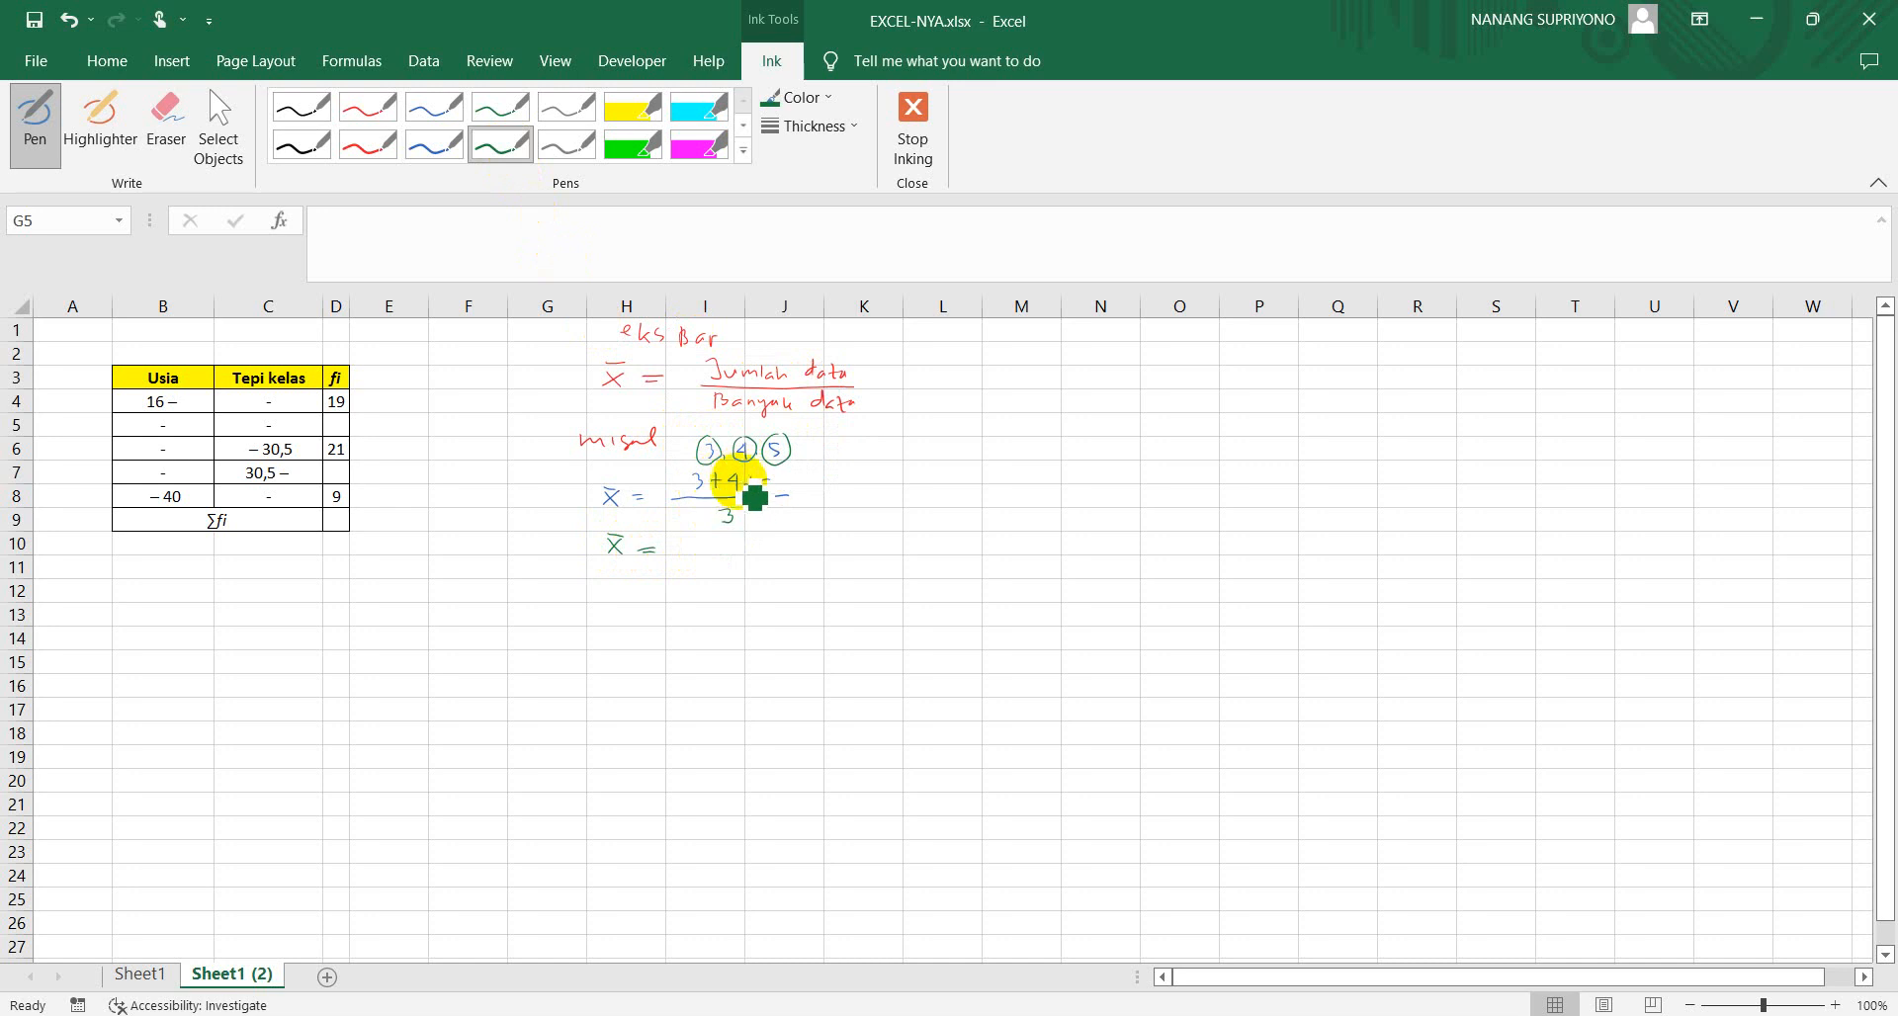
{"action": "mouse_move", "coordinate": [697, 536]}
{"action": "left_mouse_down"}
{"action": "mouse_move", "coordinate": [724, 554]}
{"action": "mouse_move", "coordinate": [710, 575]}
{"action": "mouse_move", "coordinate": [627, 587]}
{"action": "mouse_move", "coordinate": [712, 599]}
{"action": "left_mouse_up"}
{"action": "left_click_drag", "start_coordinate": [716, 609], "coordinate": [736, 613]}
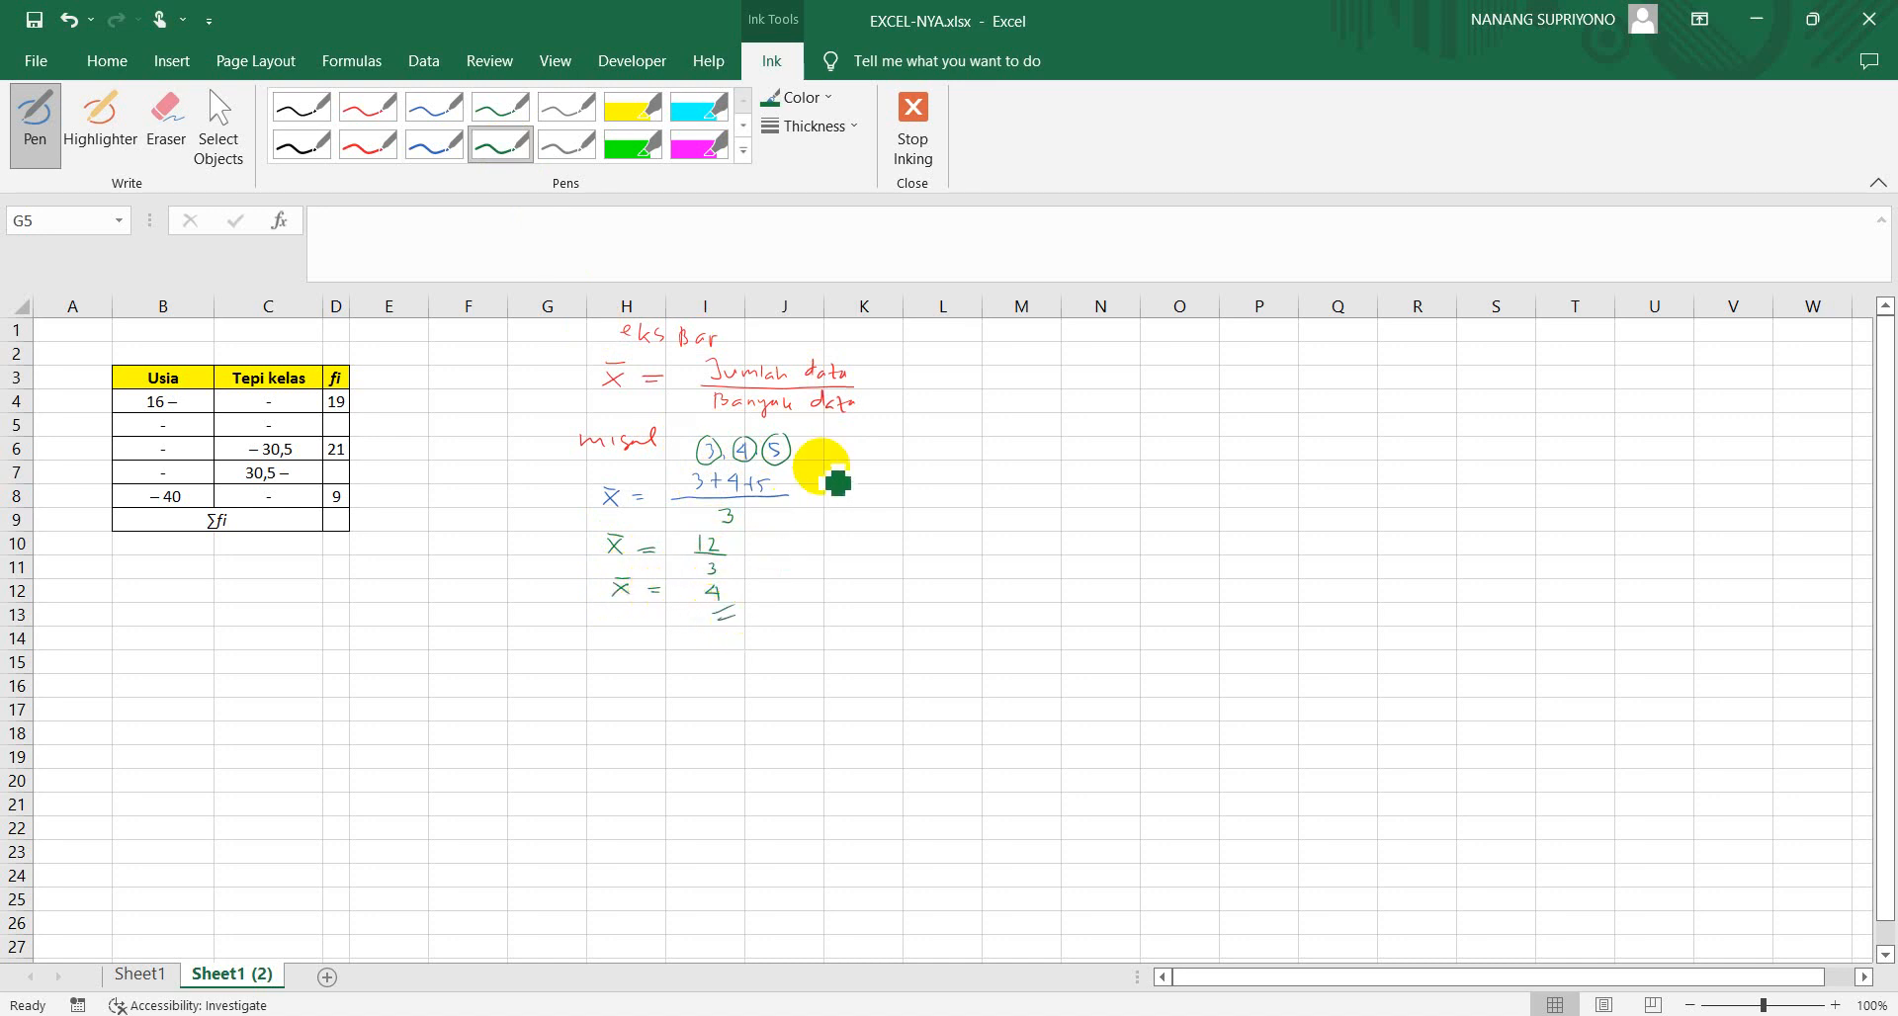
{"action": "left_click_drag", "start_coordinate": [832, 470], "coordinate": [834, 494]}
{"action": "mouse_move", "coordinate": [833, 472]}
{"action": "left_mouse_down"}
{"action": "mouse_move", "coordinate": [838, 495]}
{"action": "mouse_move", "coordinate": [958, 496]}
{"action": "mouse_move", "coordinate": [976, 476]}
{"action": "left_mouse_up"}
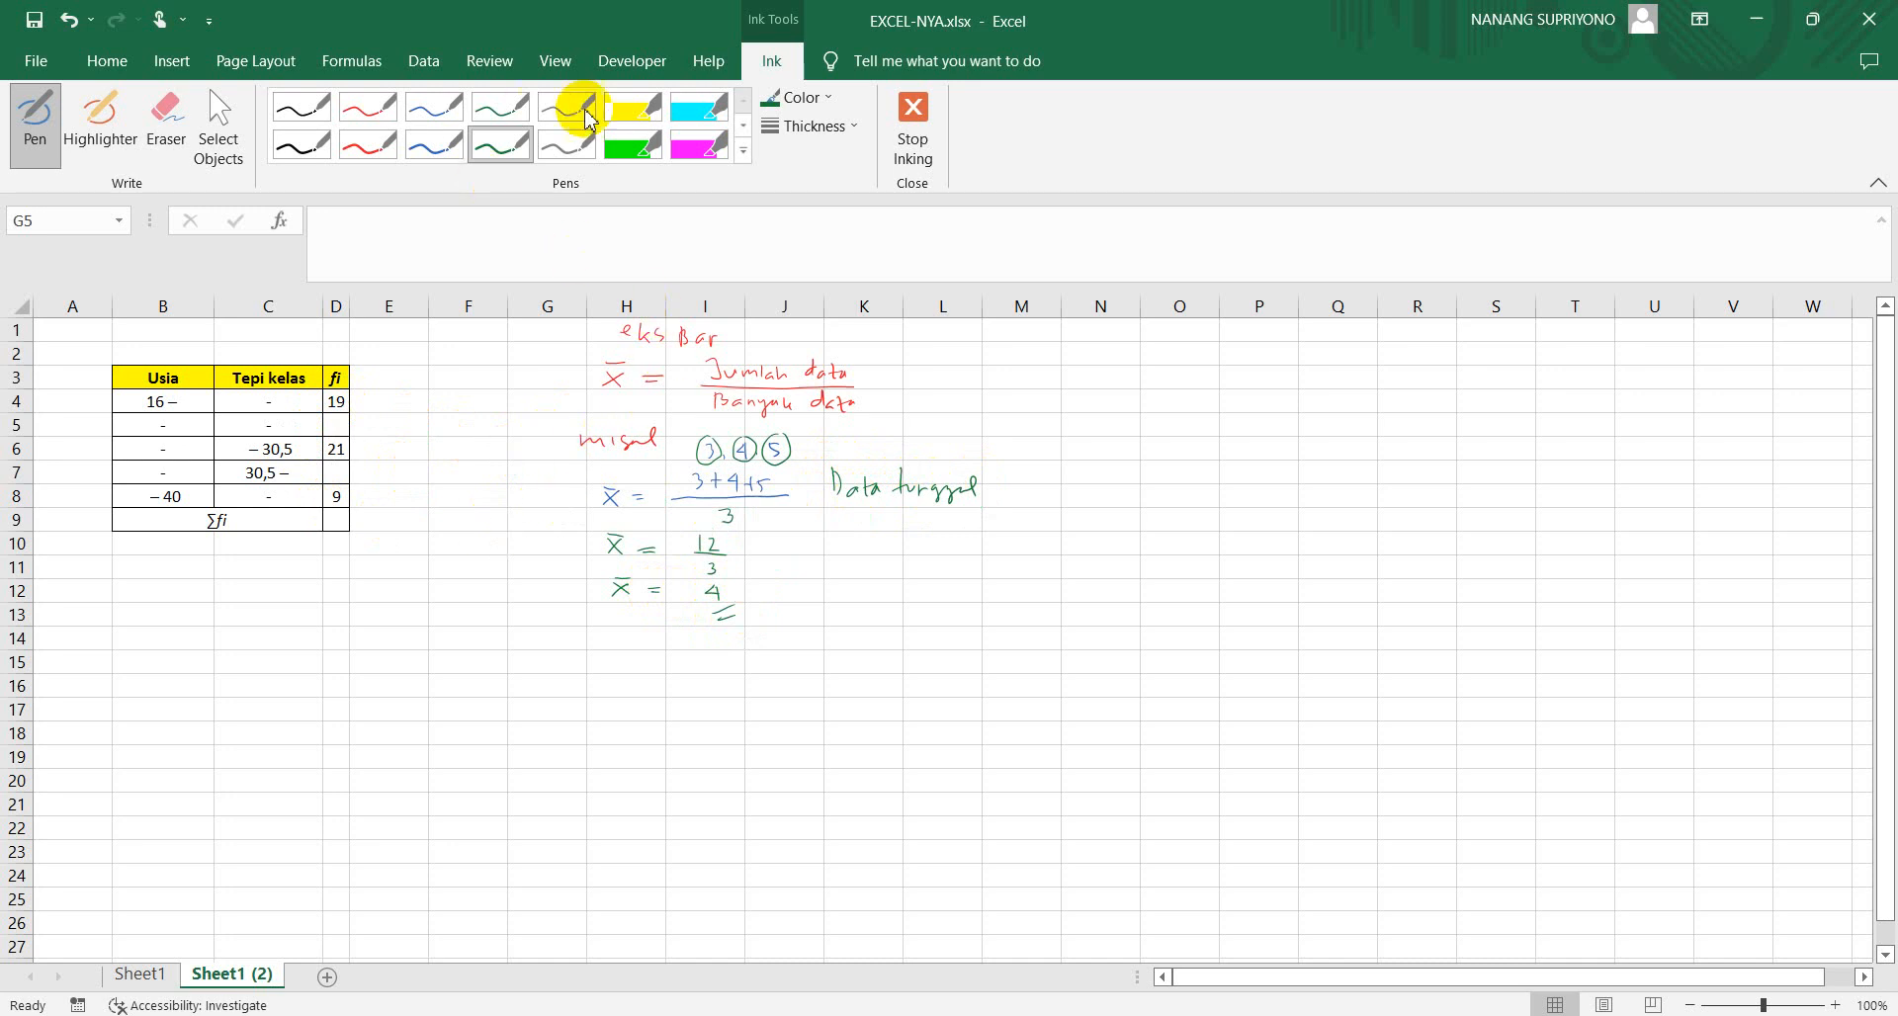
Erase all the handwritten formula and example ink from the sheet and leave inking mode
{"action": "left_click", "coordinate": [166, 123]}
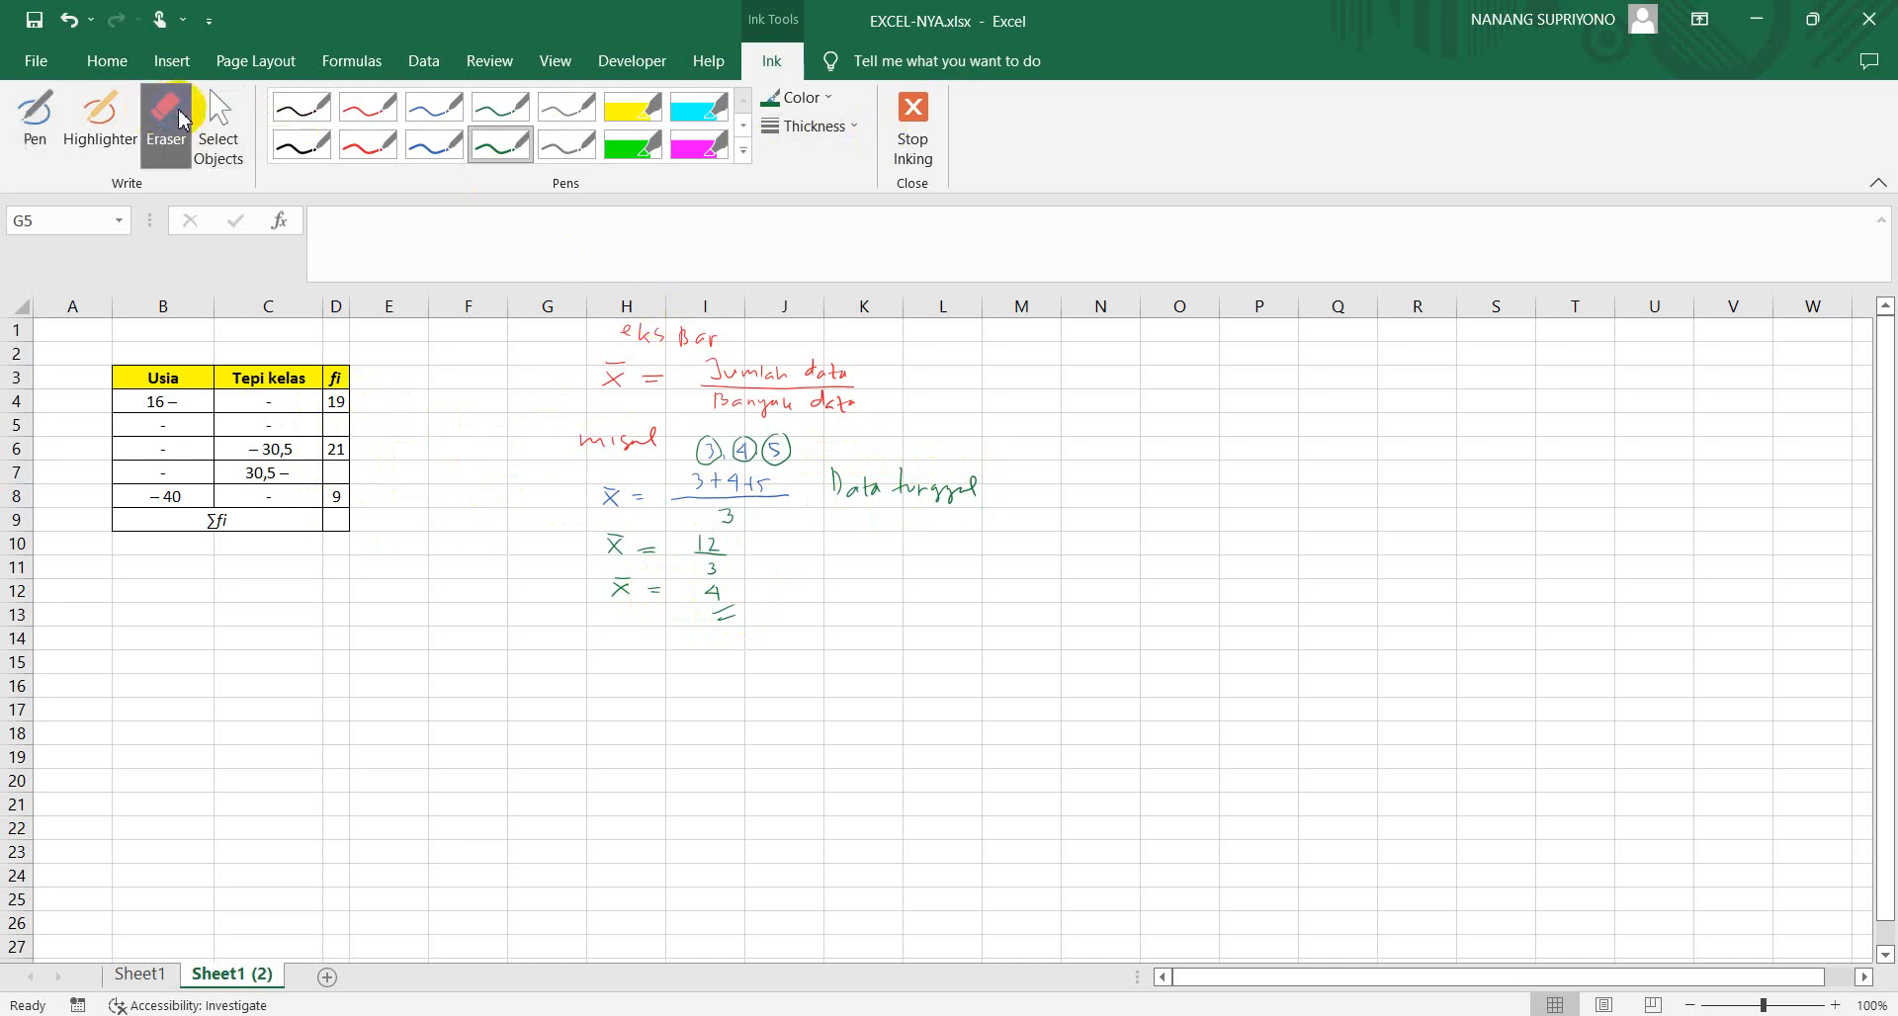
{"action": "mouse_move", "coordinate": [611, 336]}
{"action": "left_mouse_down"}
{"action": "mouse_move", "coordinate": [626, 415]}
{"action": "mouse_move", "coordinate": [735, 363]}
{"action": "mouse_move", "coordinate": [641, 368]}
{"action": "mouse_move", "coordinate": [718, 340]}
{"action": "mouse_move", "coordinate": [780, 395]}
{"action": "mouse_move", "coordinate": [802, 377]}
{"action": "mouse_move", "coordinate": [741, 449]}
{"action": "mouse_move", "coordinate": [666, 472]}
{"action": "mouse_move", "coordinate": [563, 453]}
{"action": "mouse_move", "coordinate": [619, 496]}
{"action": "mouse_move", "coordinate": [638, 586]}
{"action": "mouse_move", "coordinate": [729, 598]}
{"action": "mouse_move", "coordinate": [721, 624]}
{"action": "mouse_move", "coordinate": [703, 492]}
{"action": "mouse_move", "coordinate": [745, 478]}
{"action": "mouse_move", "coordinate": [727, 520]}
{"action": "mouse_move", "coordinate": [797, 478]}
{"action": "mouse_move", "coordinate": [851, 499]}
{"action": "mouse_move", "coordinate": [963, 489]}
{"action": "left_mouse_up"}
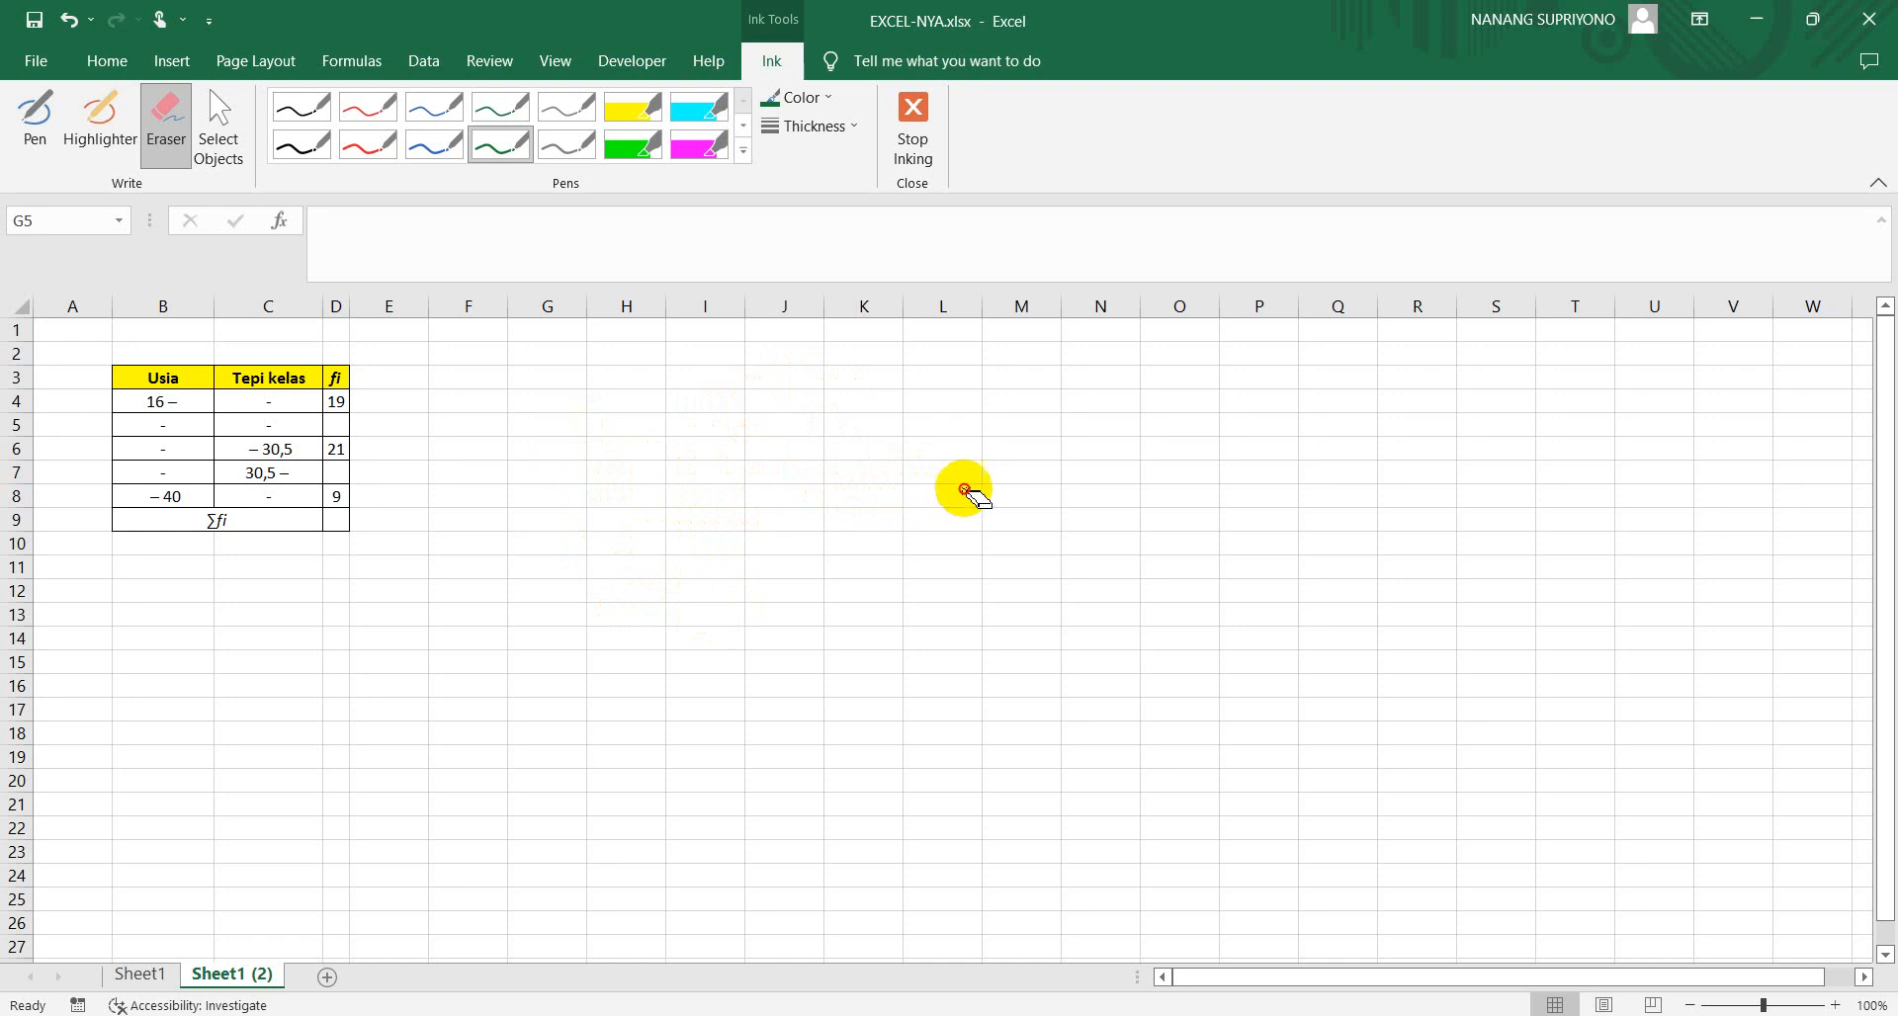
{"action": "left_click", "coordinate": [912, 128]}
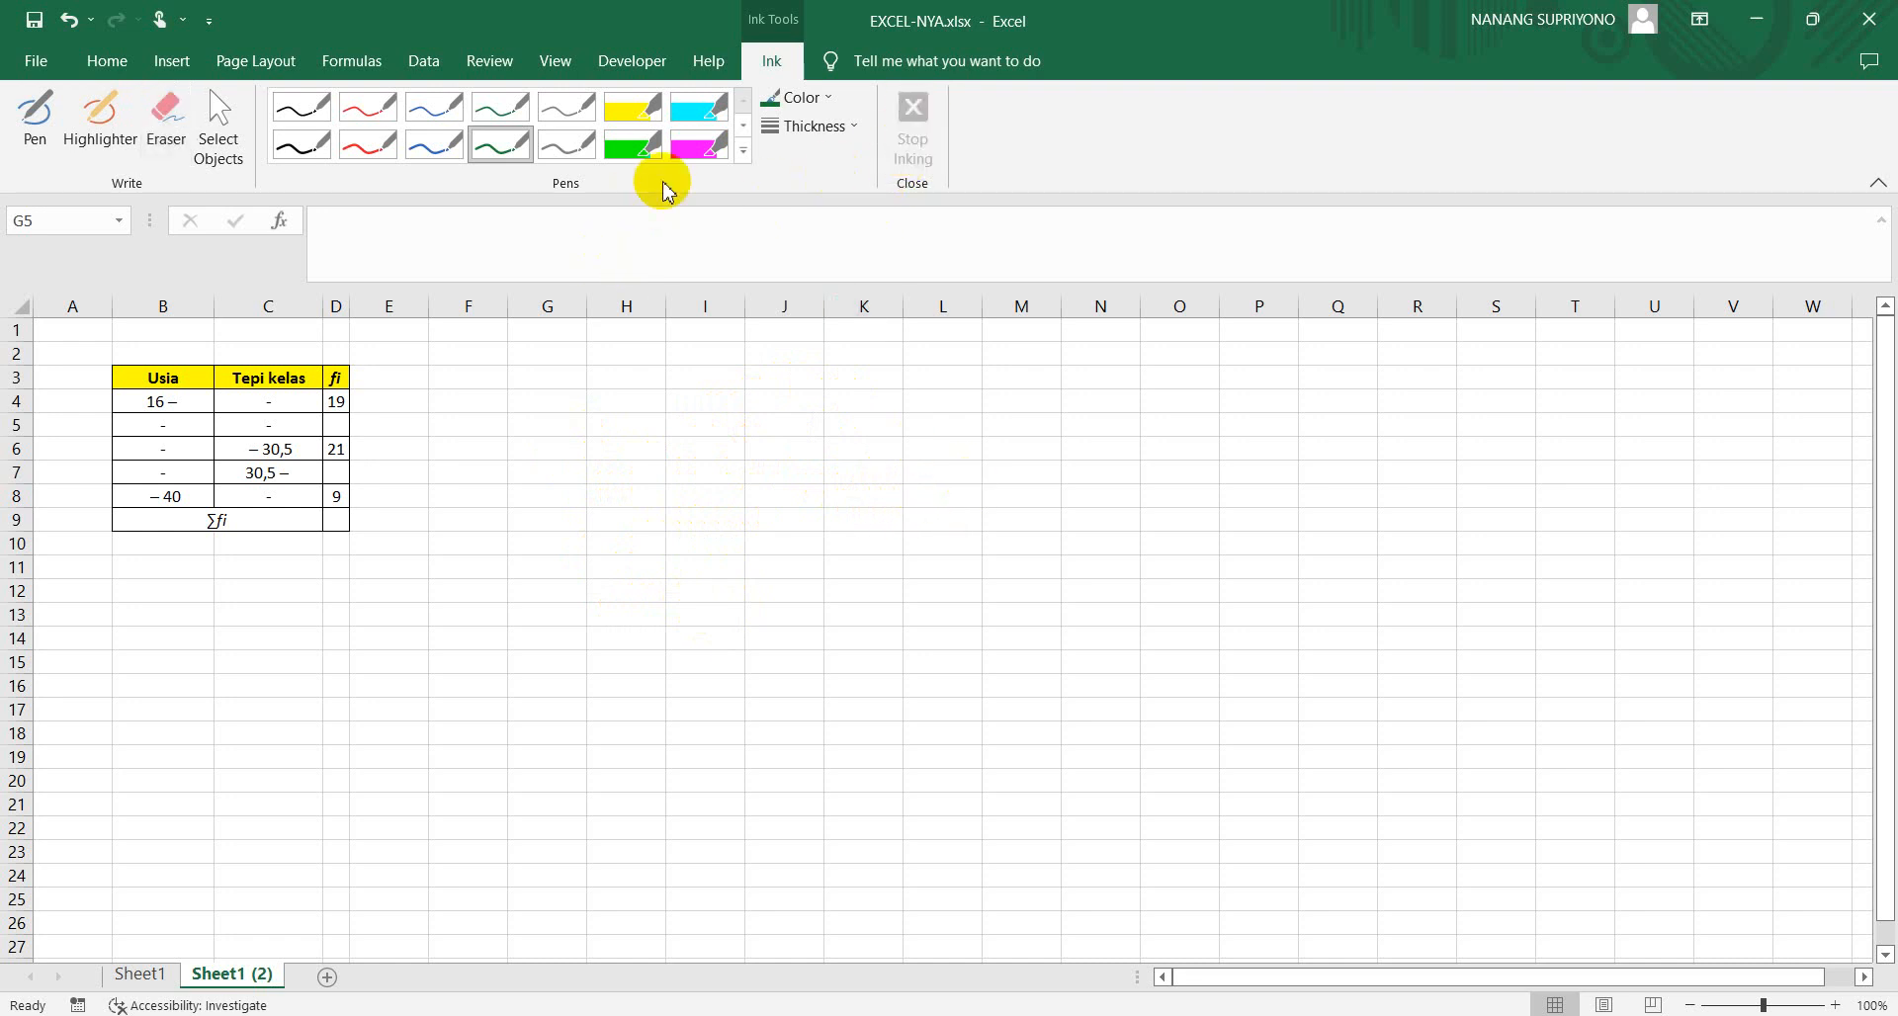
Write the red ink labels Tb – Ta above the Tepi kelas column and Bb – Ba above the Usia column
{"action": "left_click", "coordinate": [375, 140]}
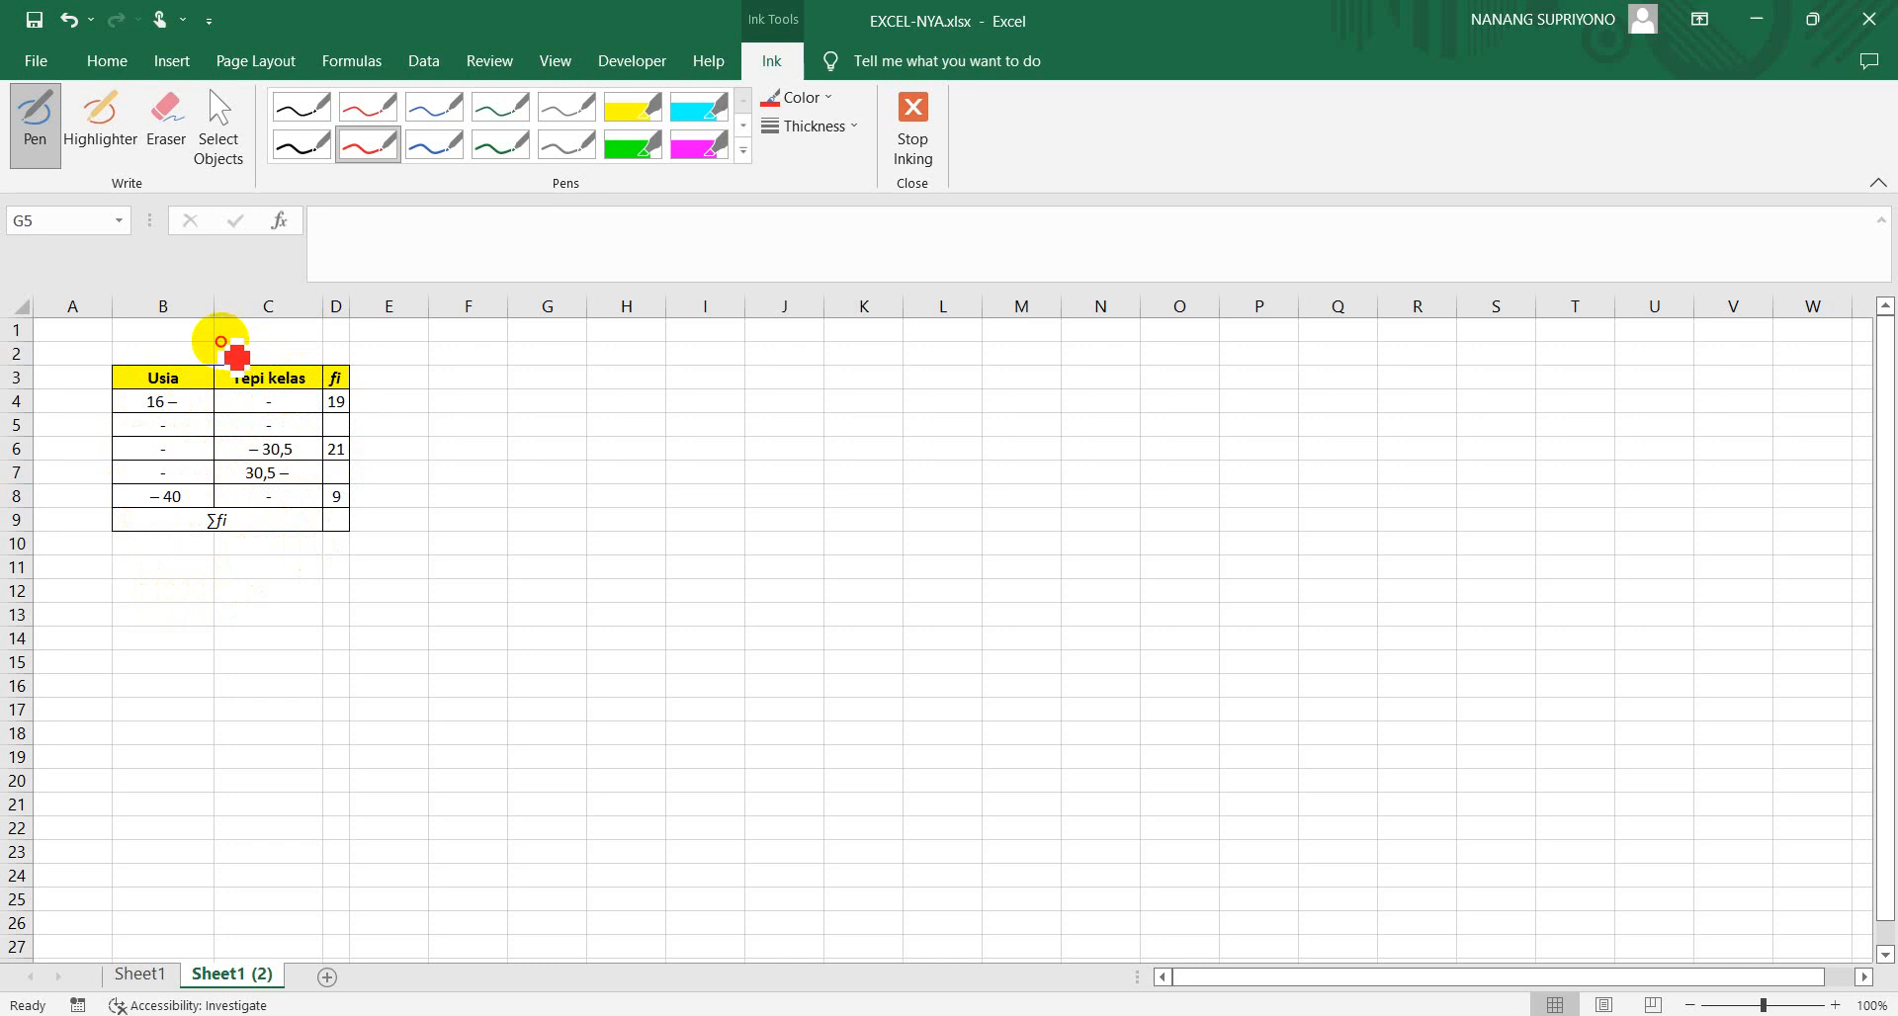
{"action": "left_click_drag", "start_coordinate": [236, 348], "coordinate": [295, 338]}
{"action": "left_click_drag", "start_coordinate": [288, 340], "coordinate": [300, 356]}
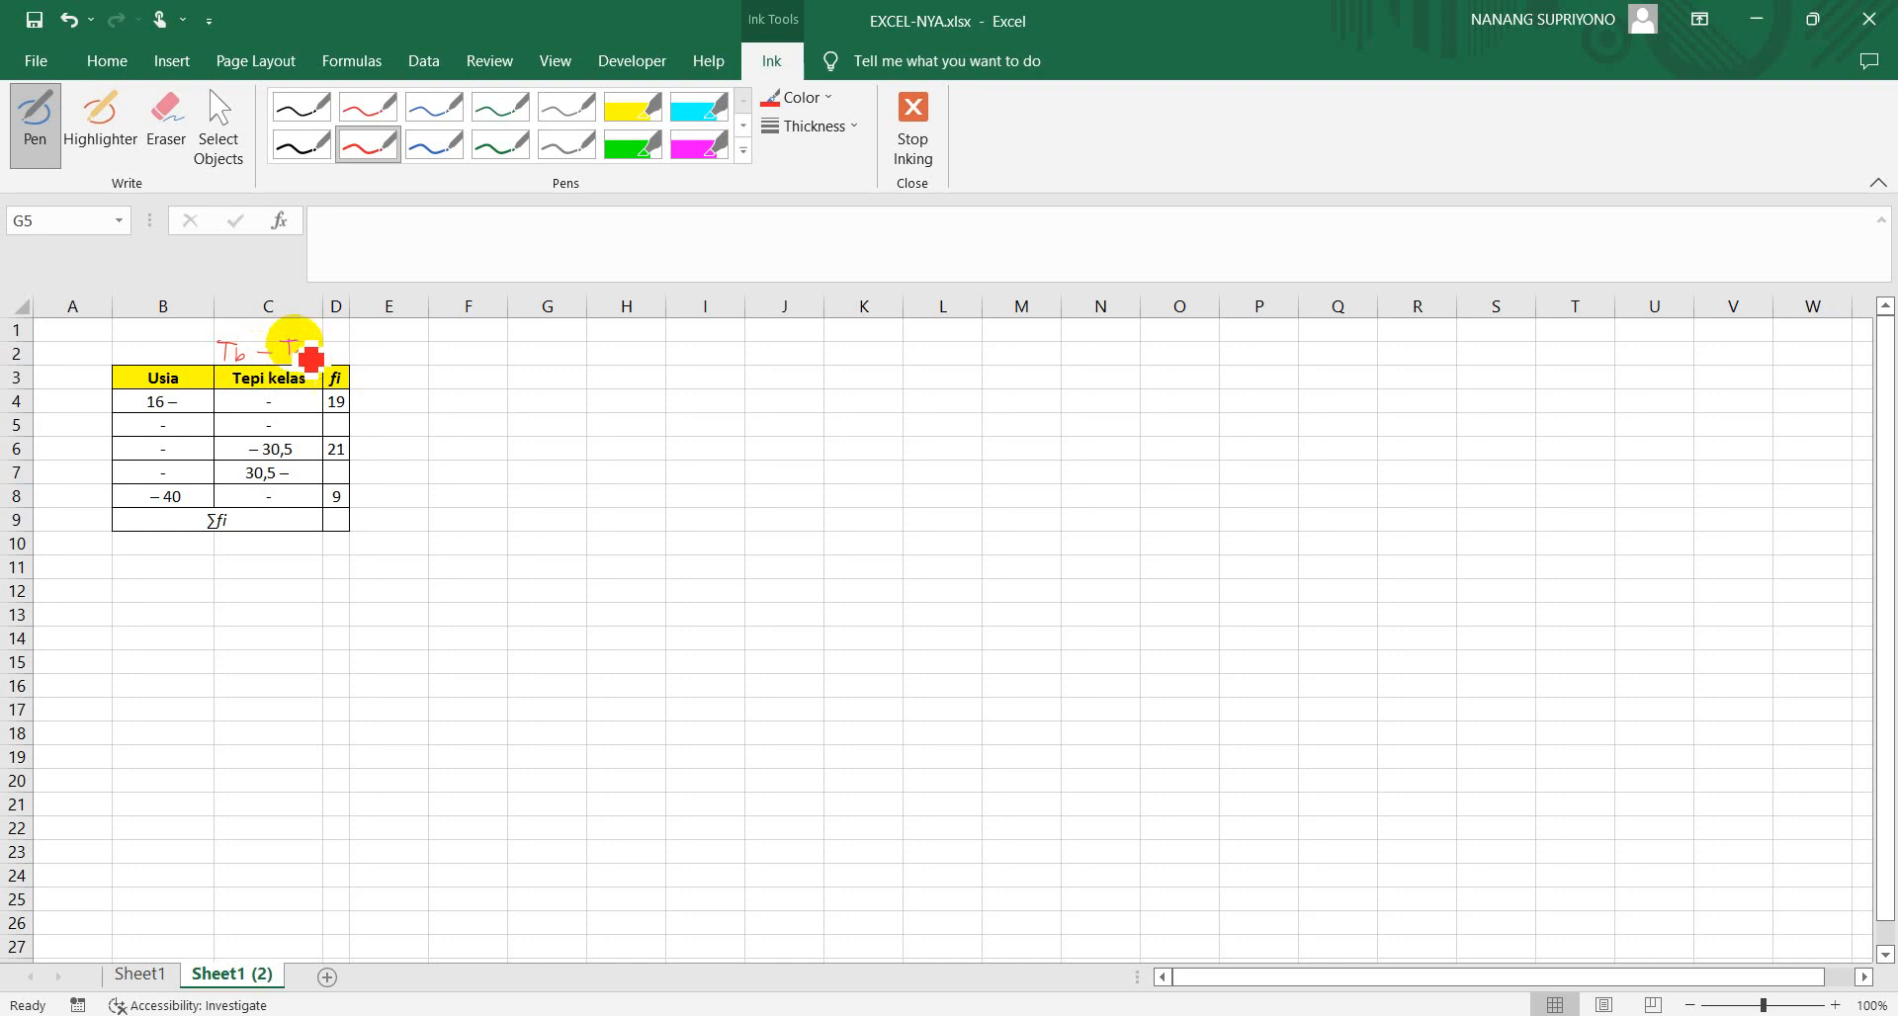
{"action": "left_click_drag", "start_coordinate": [121, 336], "coordinate": [193, 352]}
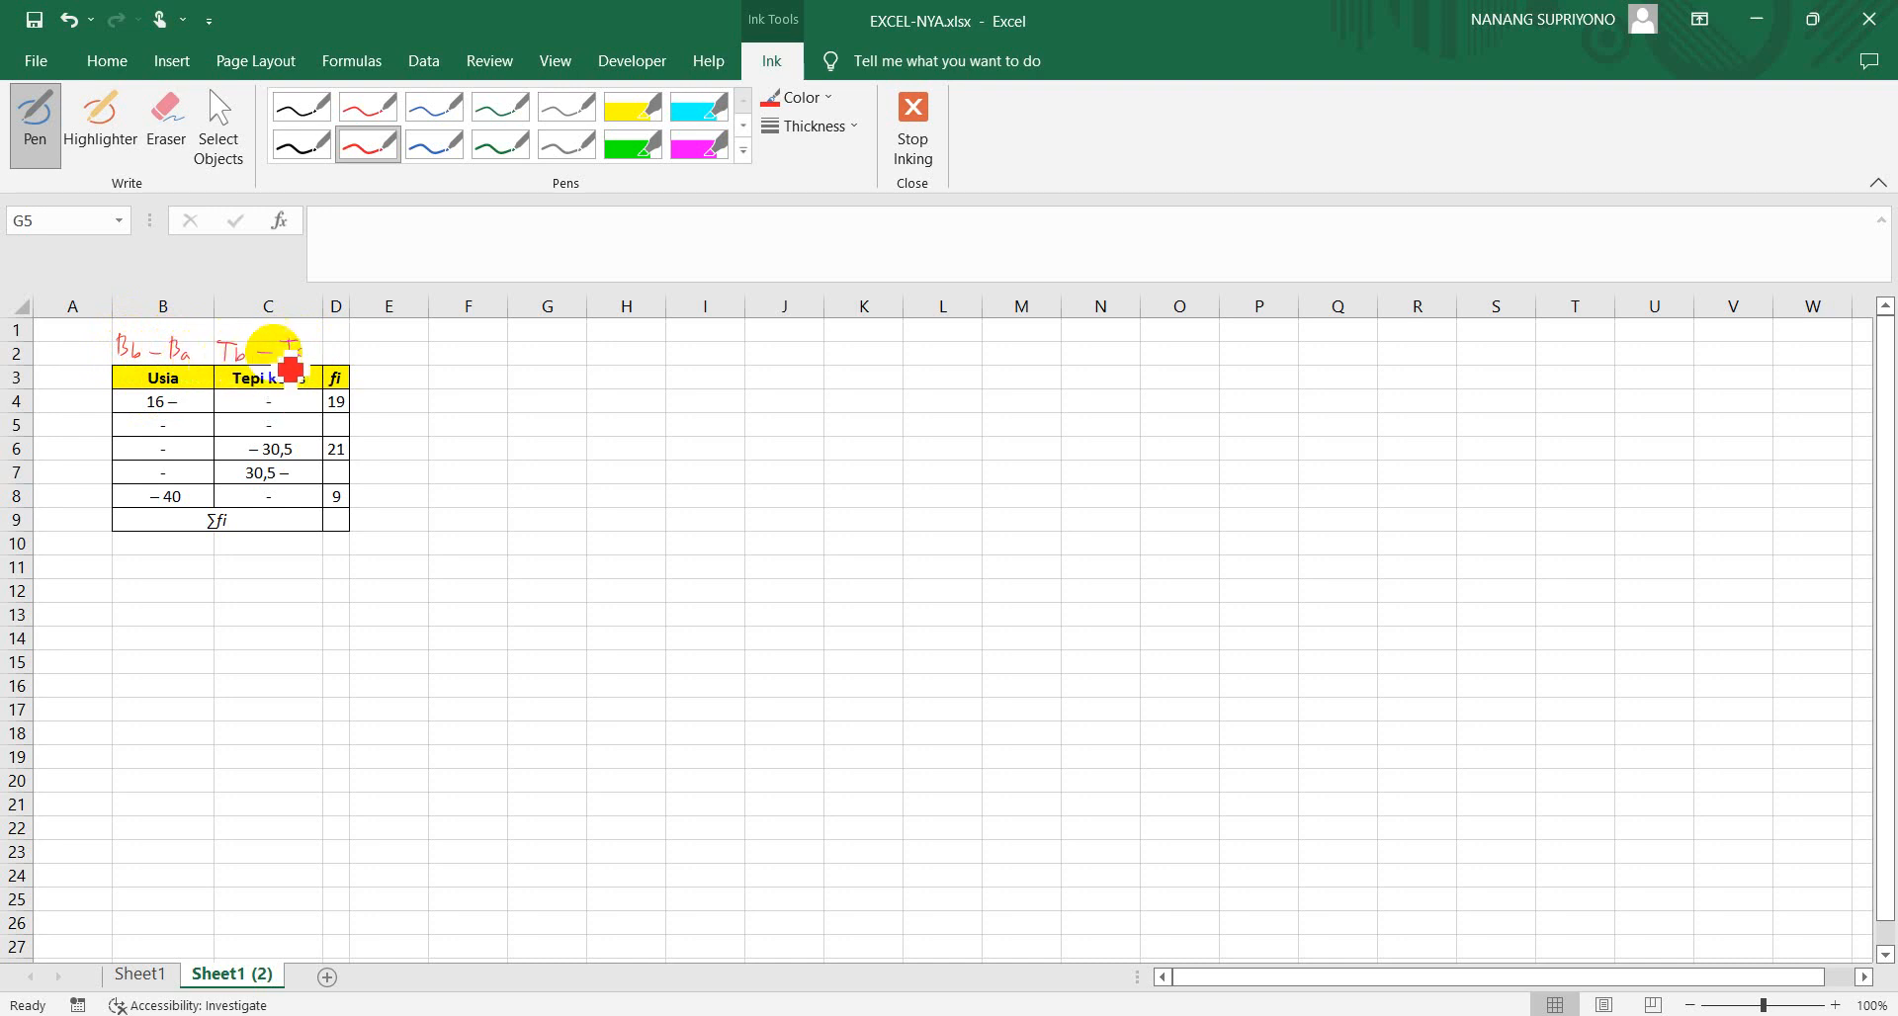
Write the class edge formulas Tb = Bb – 0,5 and Ta = Ba + 0,5 in red ink beside the table
{"action": "left_click_drag", "start_coordinate": [427, 337], "coordinate": [445, 336]}
{"action": "mouse_move", "coordinate": [437, 337]}
{"action": "left_mouse_down"}
{"action": "mouse_move", "coordinate": [438, 355]}
{"action": "mouse_move", "coordinate": [568, 360]}
{"action": "left_mouse_up"}
{"action": "left_click_drag", "start_coordinate": [433, 366], "coordinate": [456, 364]}
{"action": "mouse_move", "coordinate": [445, 366]}
{"action": "left_mouse_down"}
{"action": "mouse_move", "coordinate": [445, 389]}
{"action": "mouse_move", "coordinate": [559, 382]}
{"action": "left_mouse_up"}
{"action": "left_click_drag", "start_coordinate": [553, 376], "coordinate": [581, 390]}
{"action": "left_click_drag", "start_coordinate": [592, 377], "coordinate": [593, 391]}
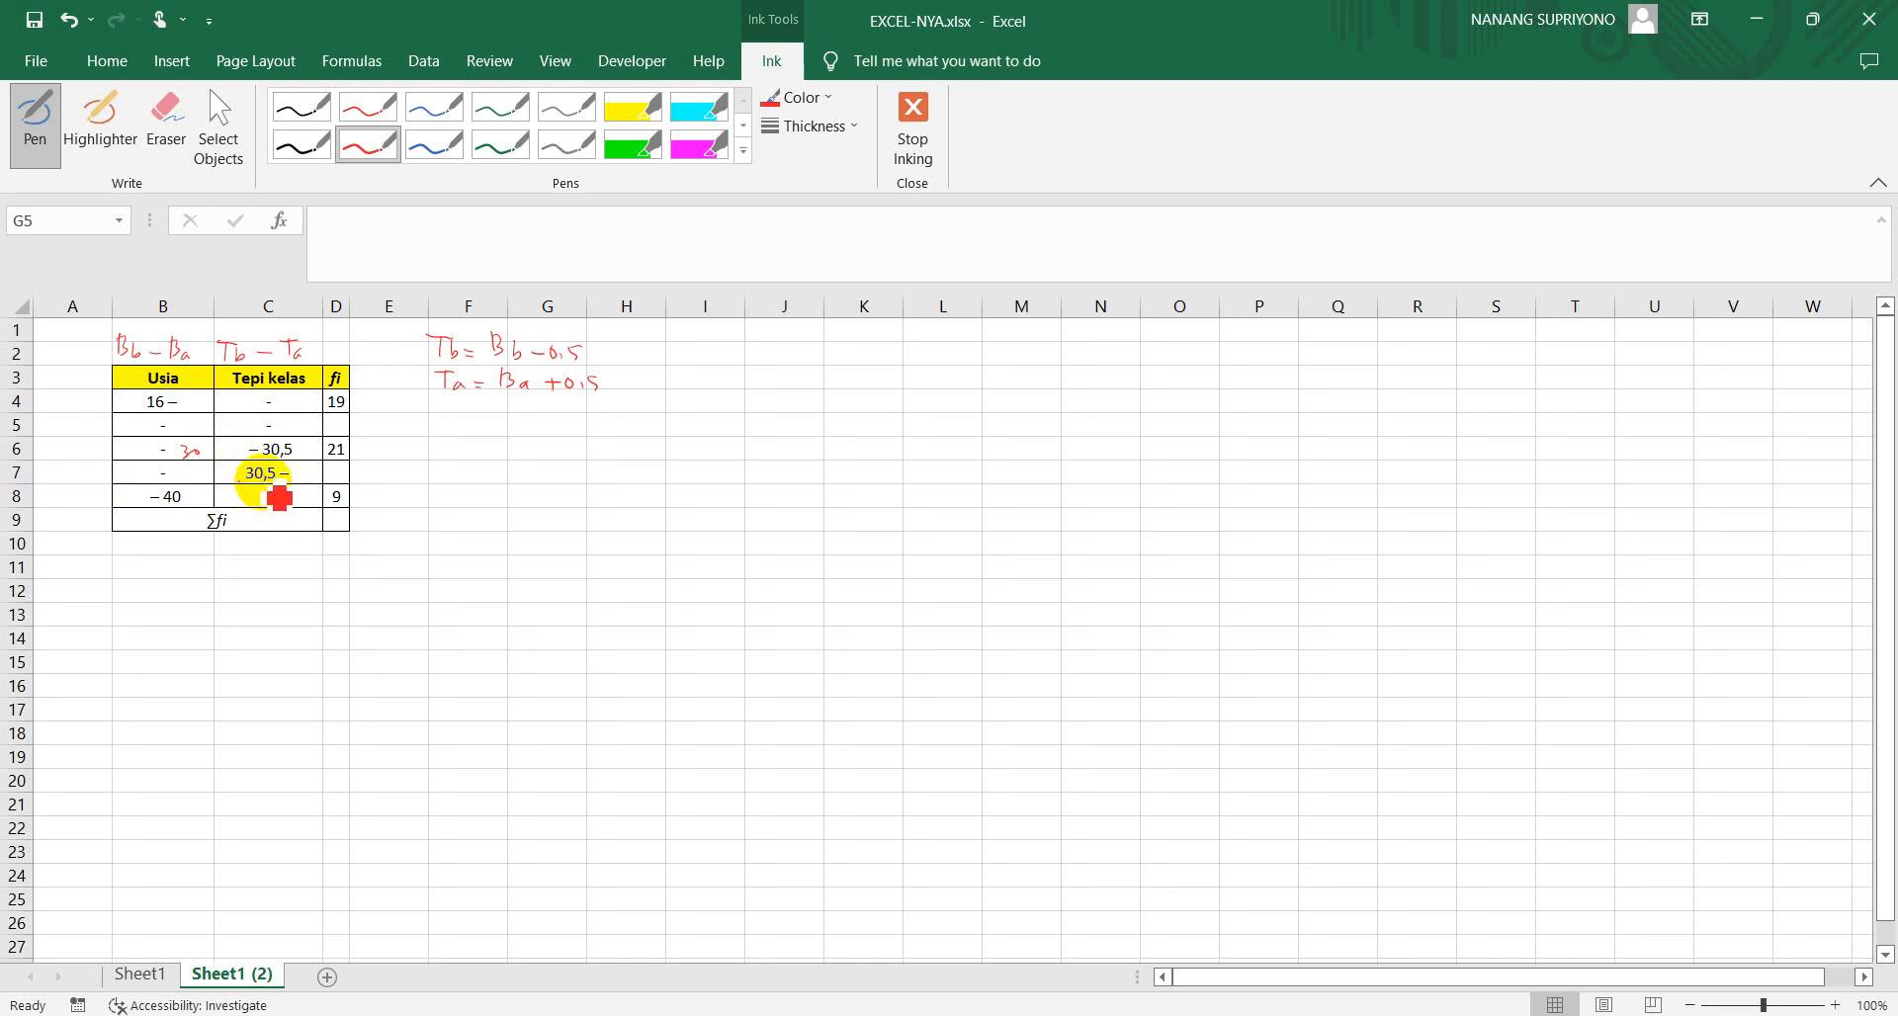
Handwrite the Usia limits 30 in row 6 and 31 – 35 in row 7, with the blue calculation (30+40)/2 = 70/2 = 35 beside the table
{"action": "left_click_drag", "start_coordinate": [129, 468], "coordinate": [145, 485]}
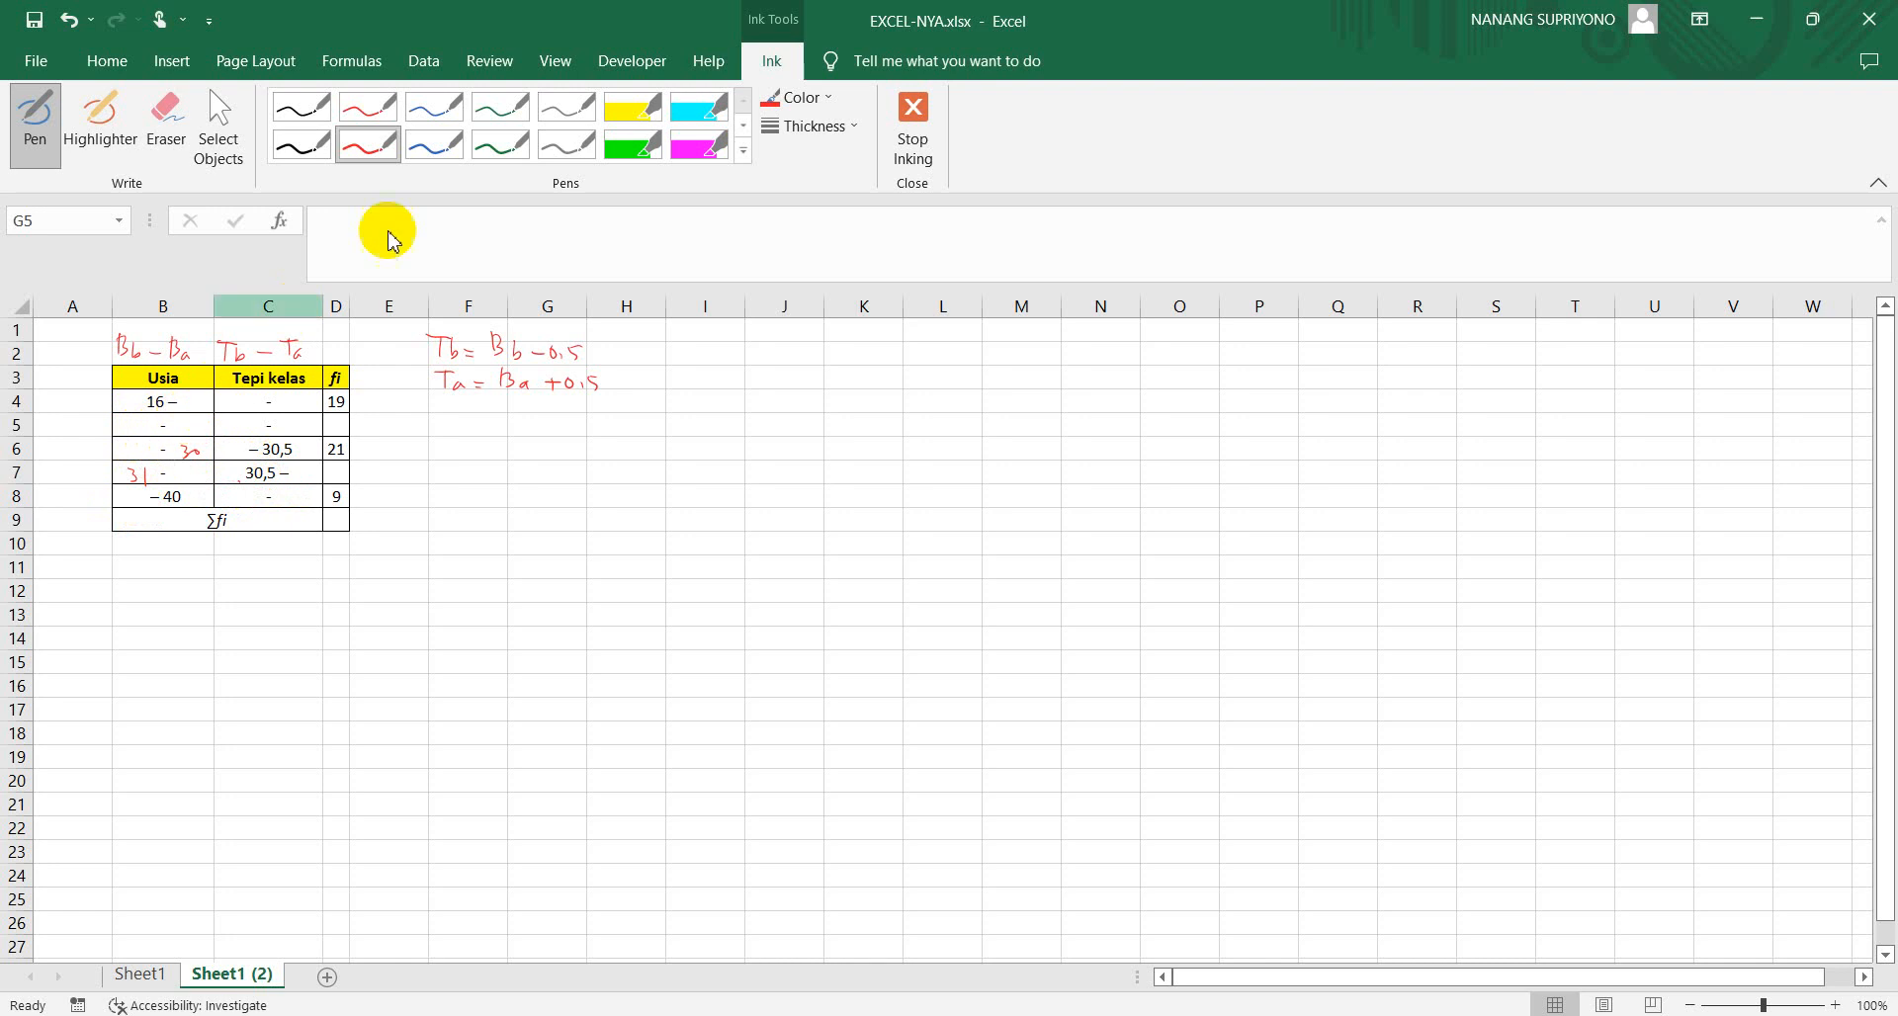
{"action": "left_click", "coordinate": [455, 158]}
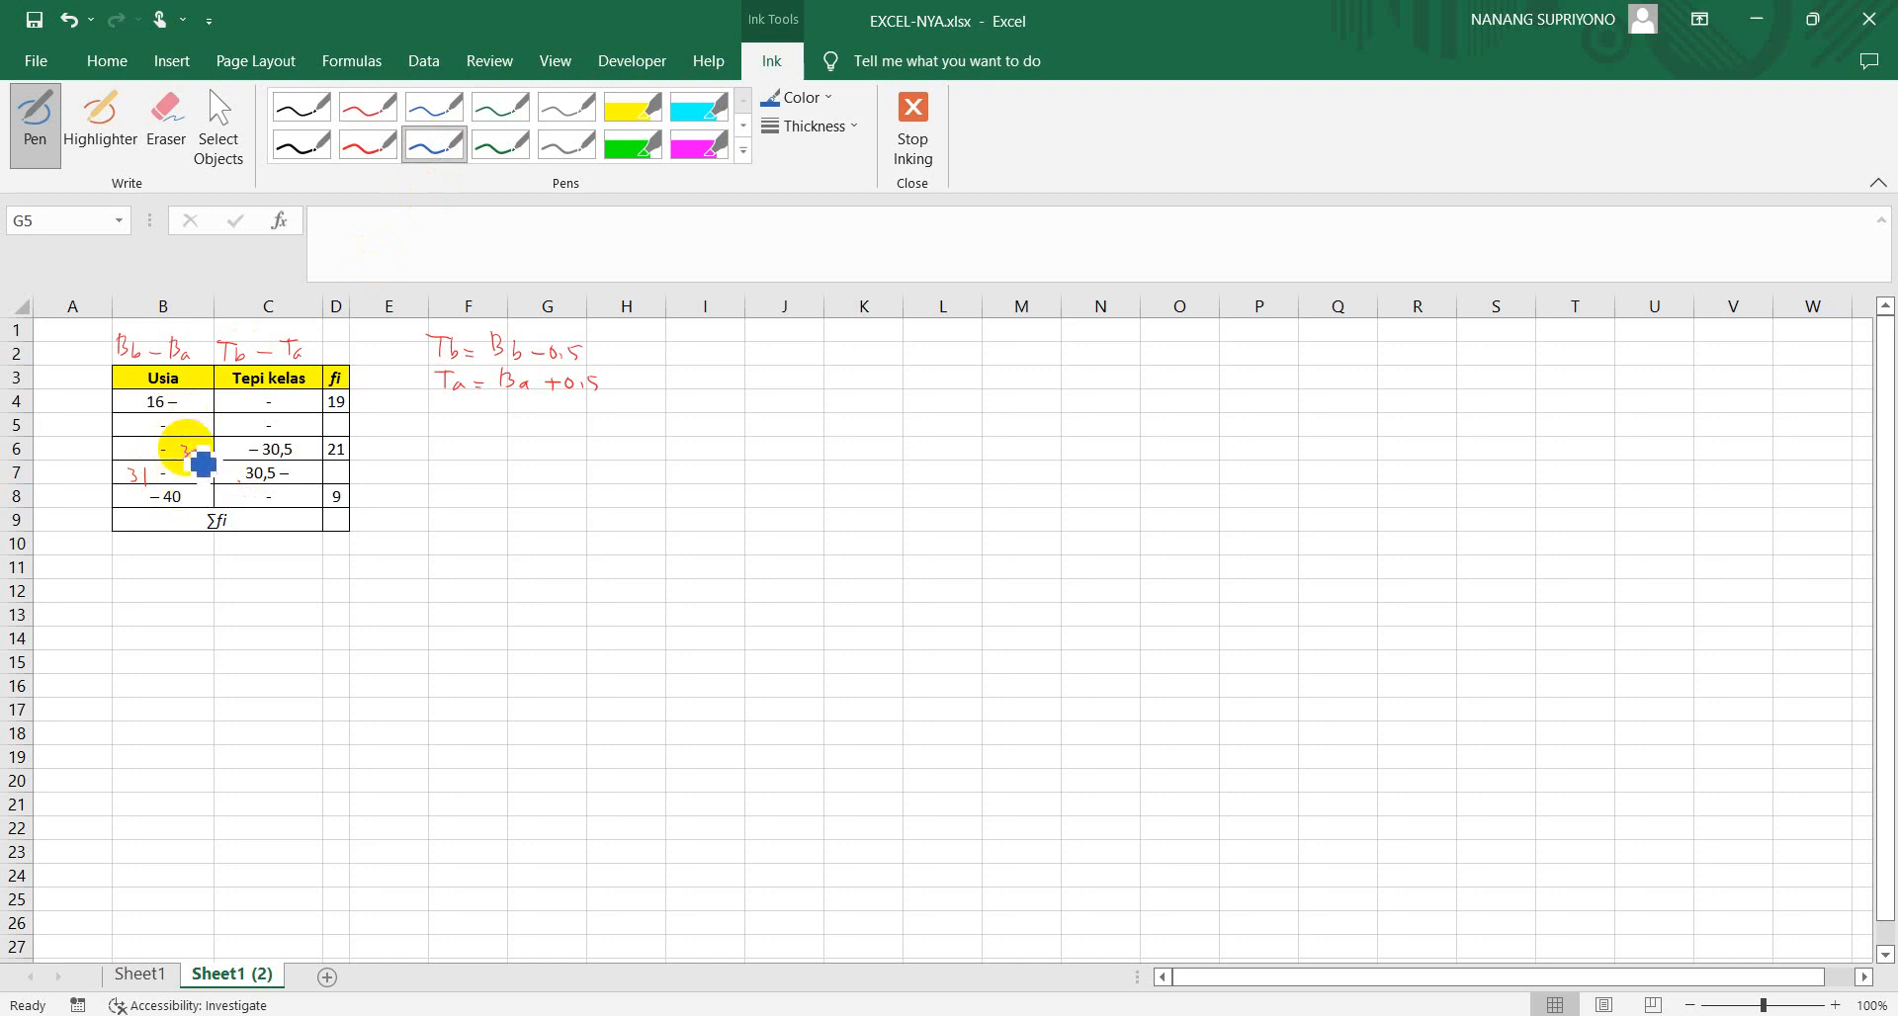
{"action": "left_click_drag", "start_coordinate": [437, 420], "coordinate": [502, 435]}
{"action": "mouse_move", "coordinate": [439, 442]}
{"action": "left_mouse_down"}
{"action": "mouse_move", "coordinate": [504, 441]}
{"action": "mouse_move", "coordinate": [484, 454]}
{"action": "mouse_move", "coordinate": [561, 435]}
{"action": "mouse_move", "coordinate": [567, 457]}
{"action": "left_mouse_up"}
{"action": "left_click_drag", "start_coordinate": [586, 439], "coordinate": [636, 442]}
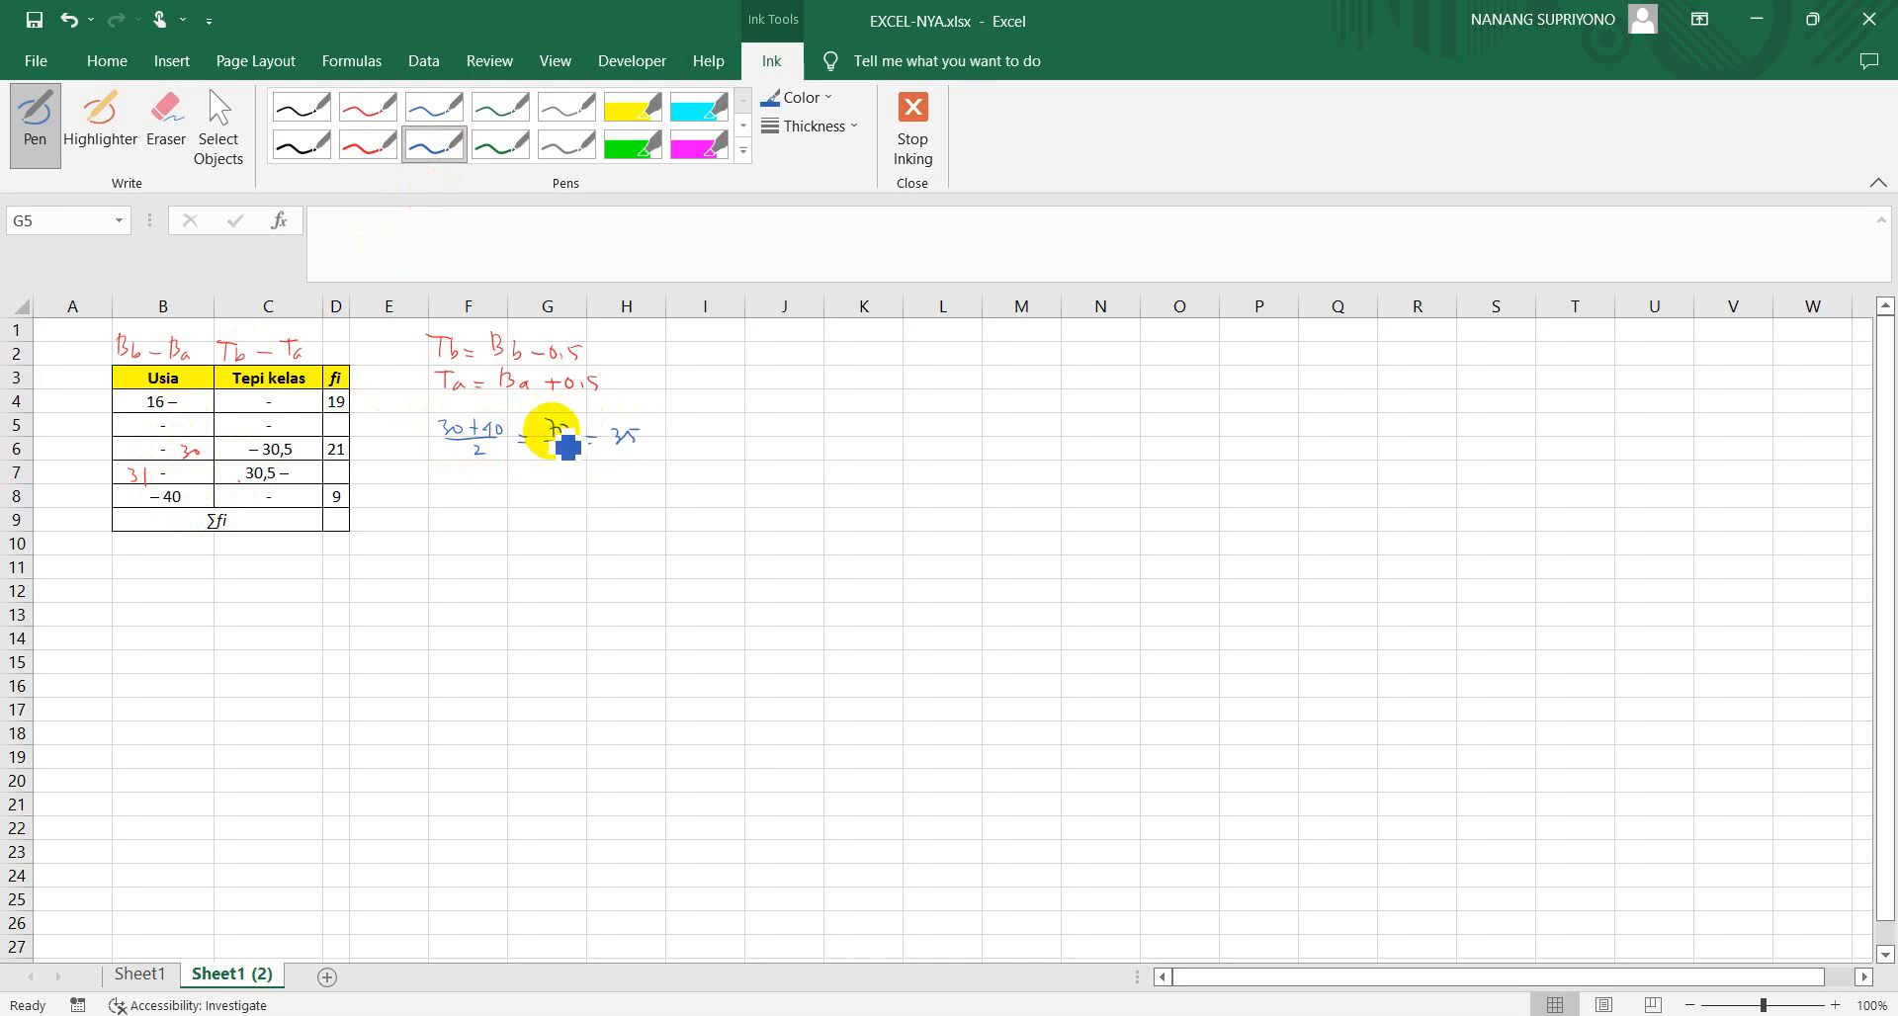
{"action": "left_click_drag", "start_coordinate": [186, 468], "coordinate": [208, 467]}
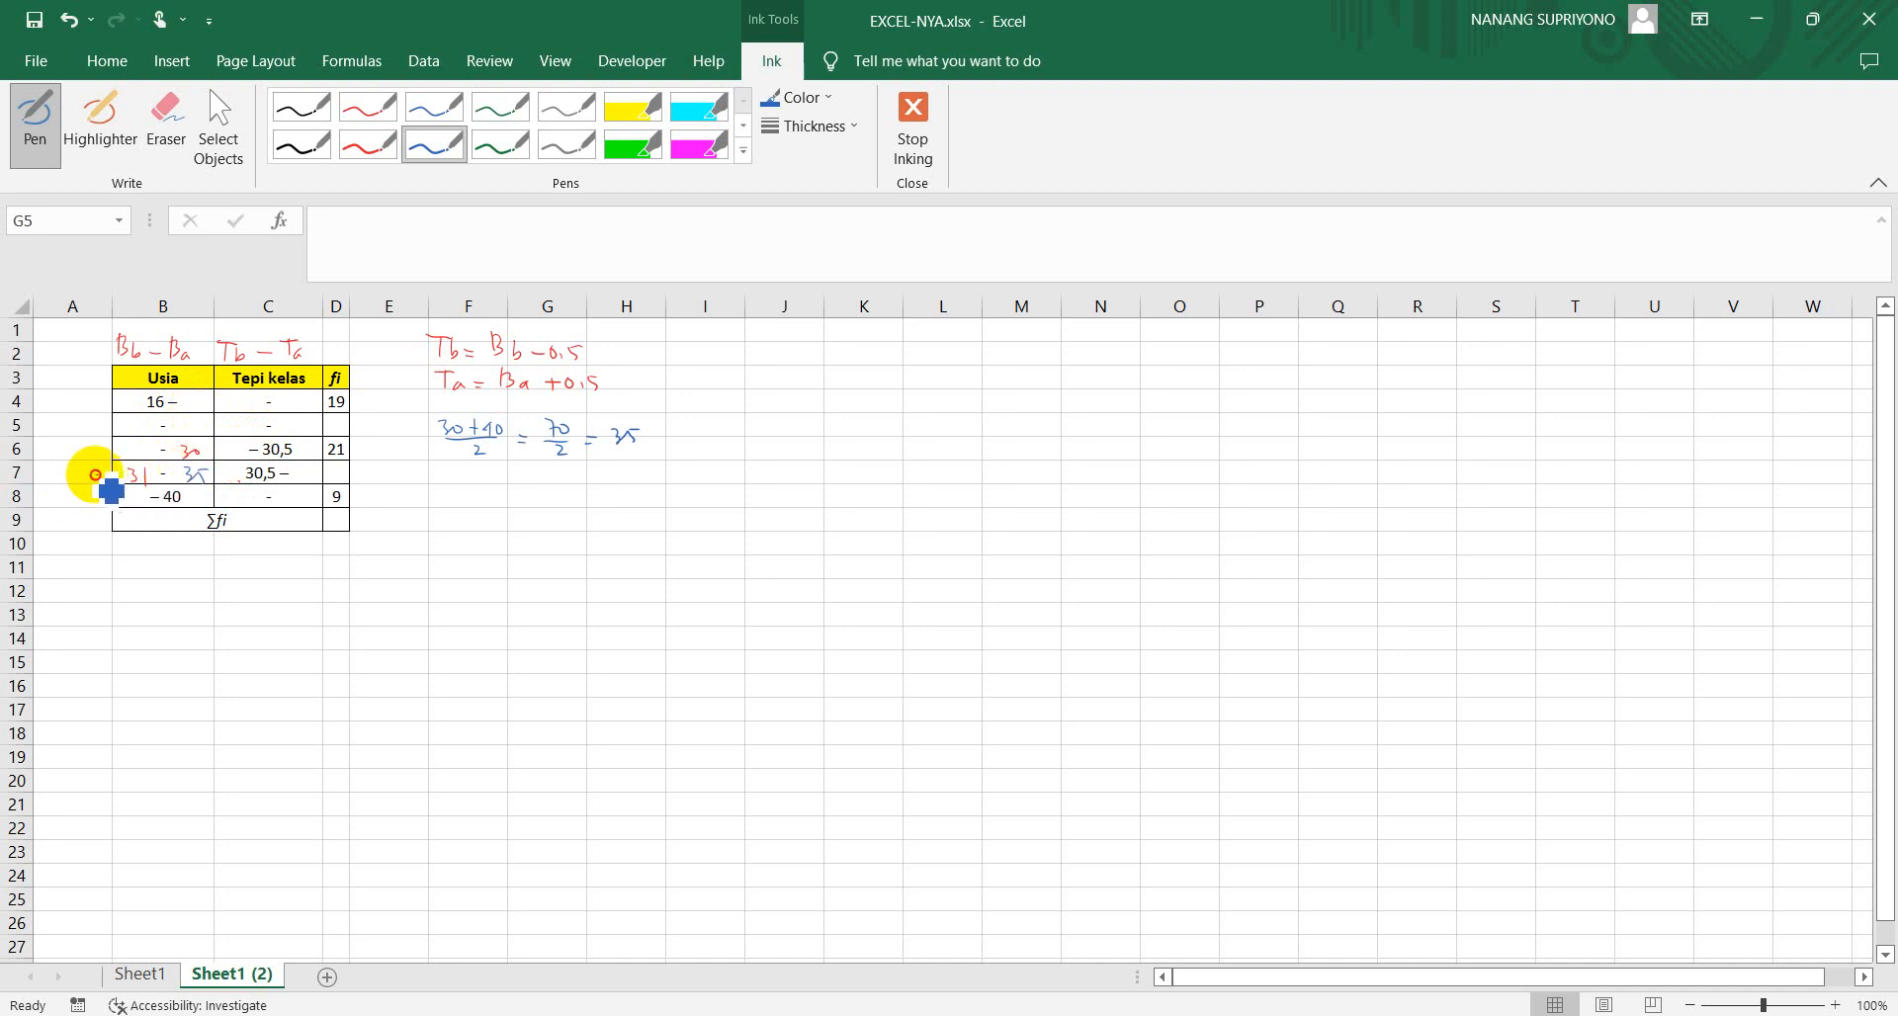
Mark the row 7 class with an arrow to the letter C in blue ink and write C = 5 below it
{"action": "left_click_drag", "start_coordinate": [56, 463], "coordinate": [59, 474]}
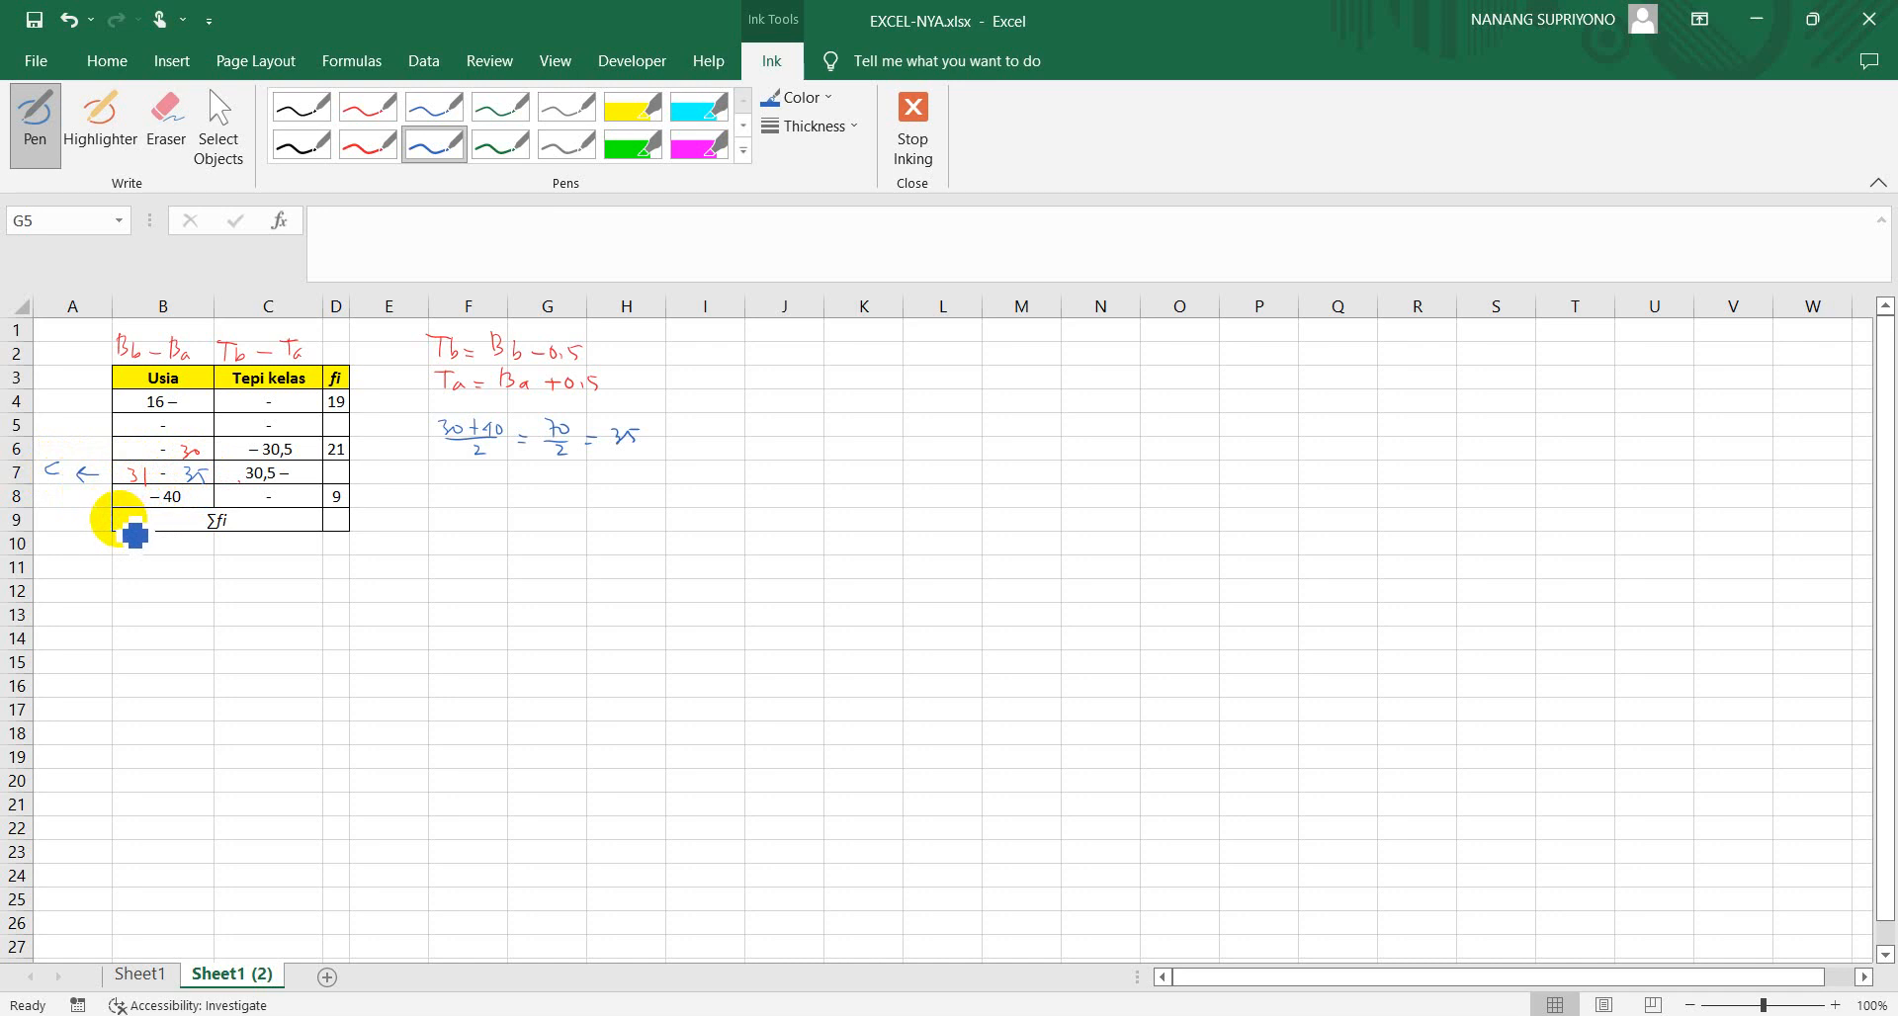
{"action": "mouse_move", "coordinate": [57, 494]}
{"action": "left_mouse_down"}
{"action": "mouse_move", "coordinate": [46, 506]}
{"action": "mouse_move", "coordinate": [94, 499]}
{"action": "left_mouse_up"}
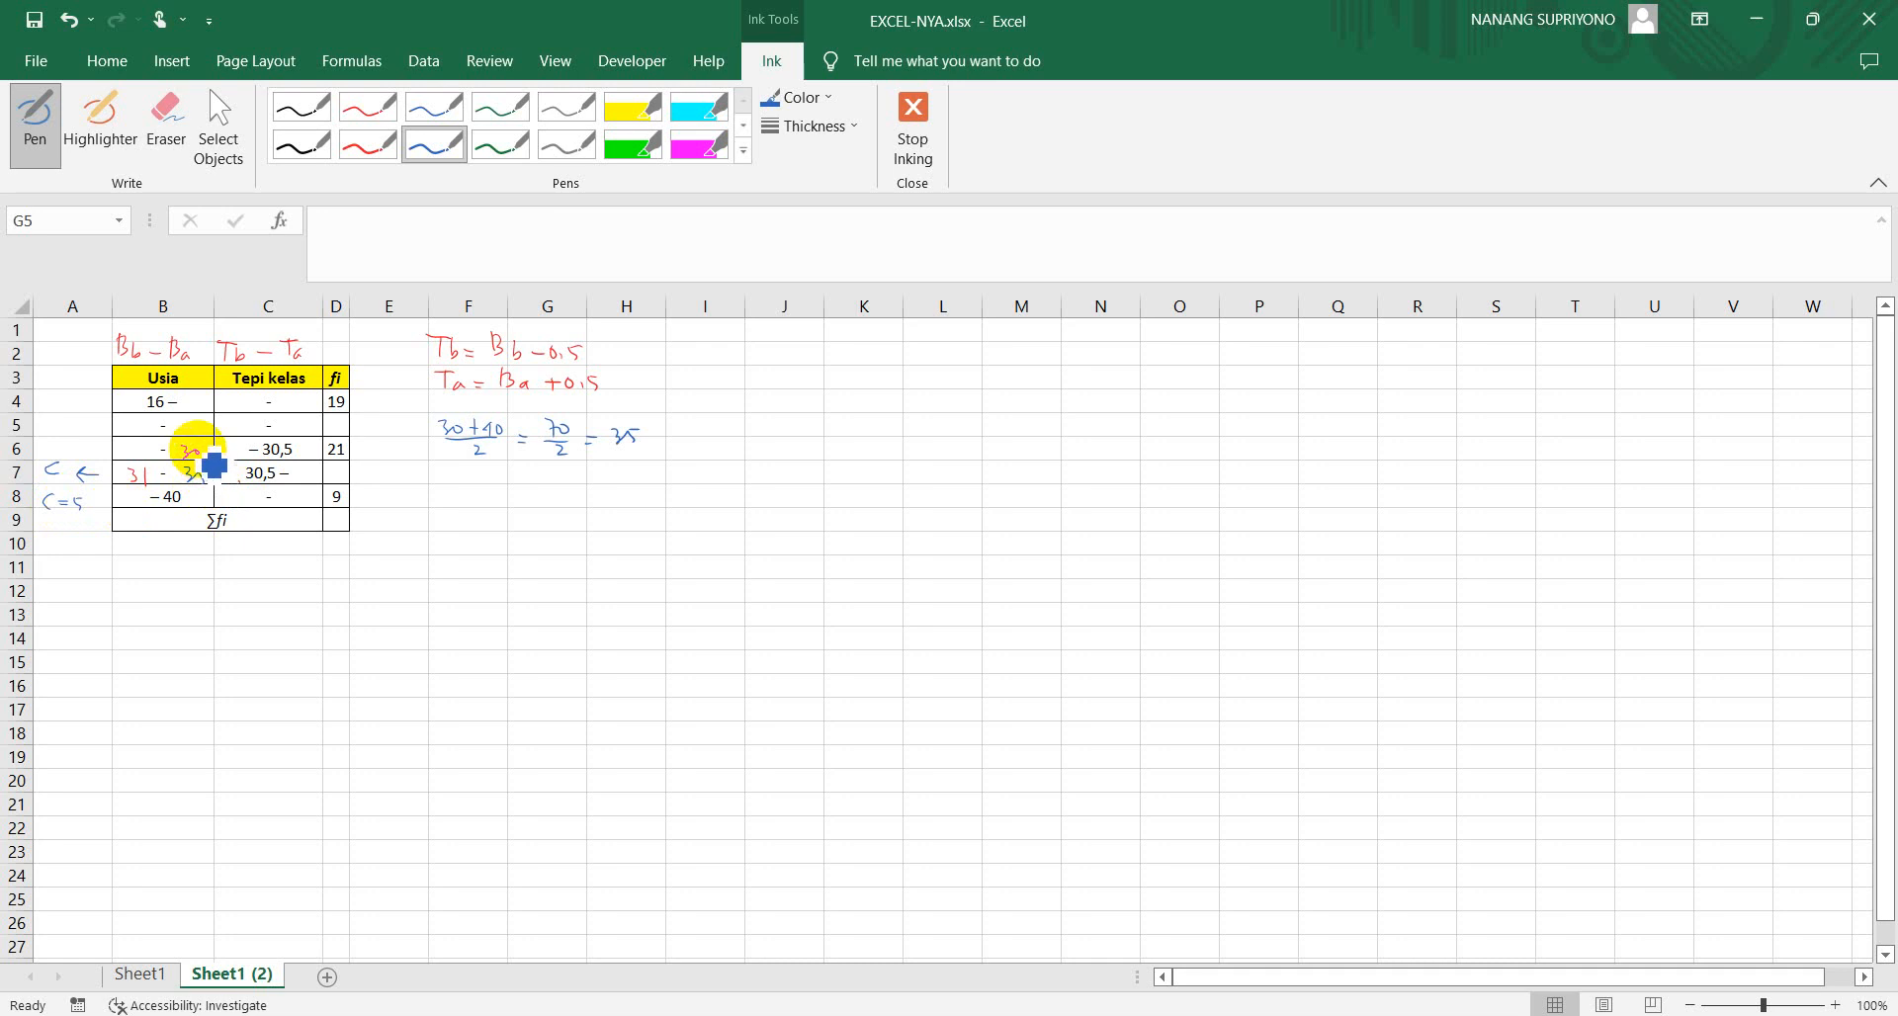
Fill in the remaining Usia limits 20, 21 – 25, 26 and 36 in green ink, plus the upper edges 20,5 and 25,5 under Tepi kelas
{"action": "left_click", "coordinate": [488, 149]}
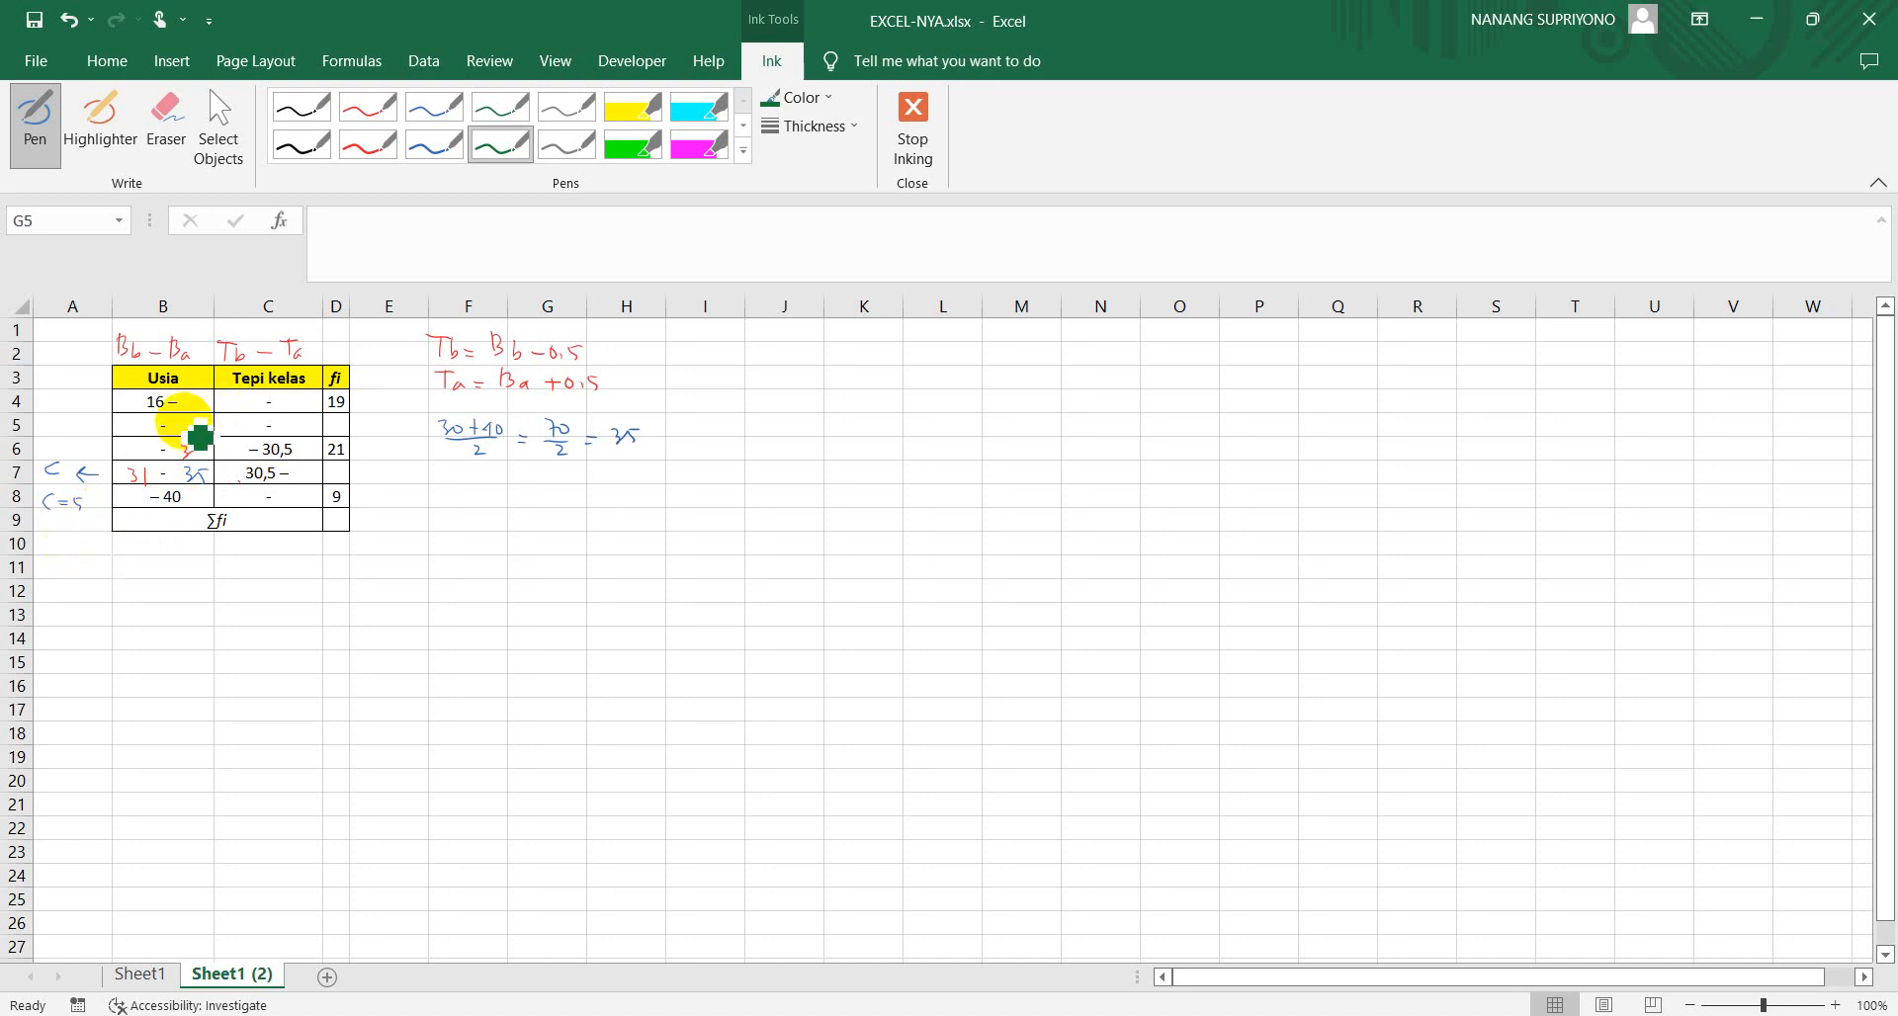
{"action": "left_click_drag", "start_coordinate": [185, 430], "coordinate": [193, 432]}
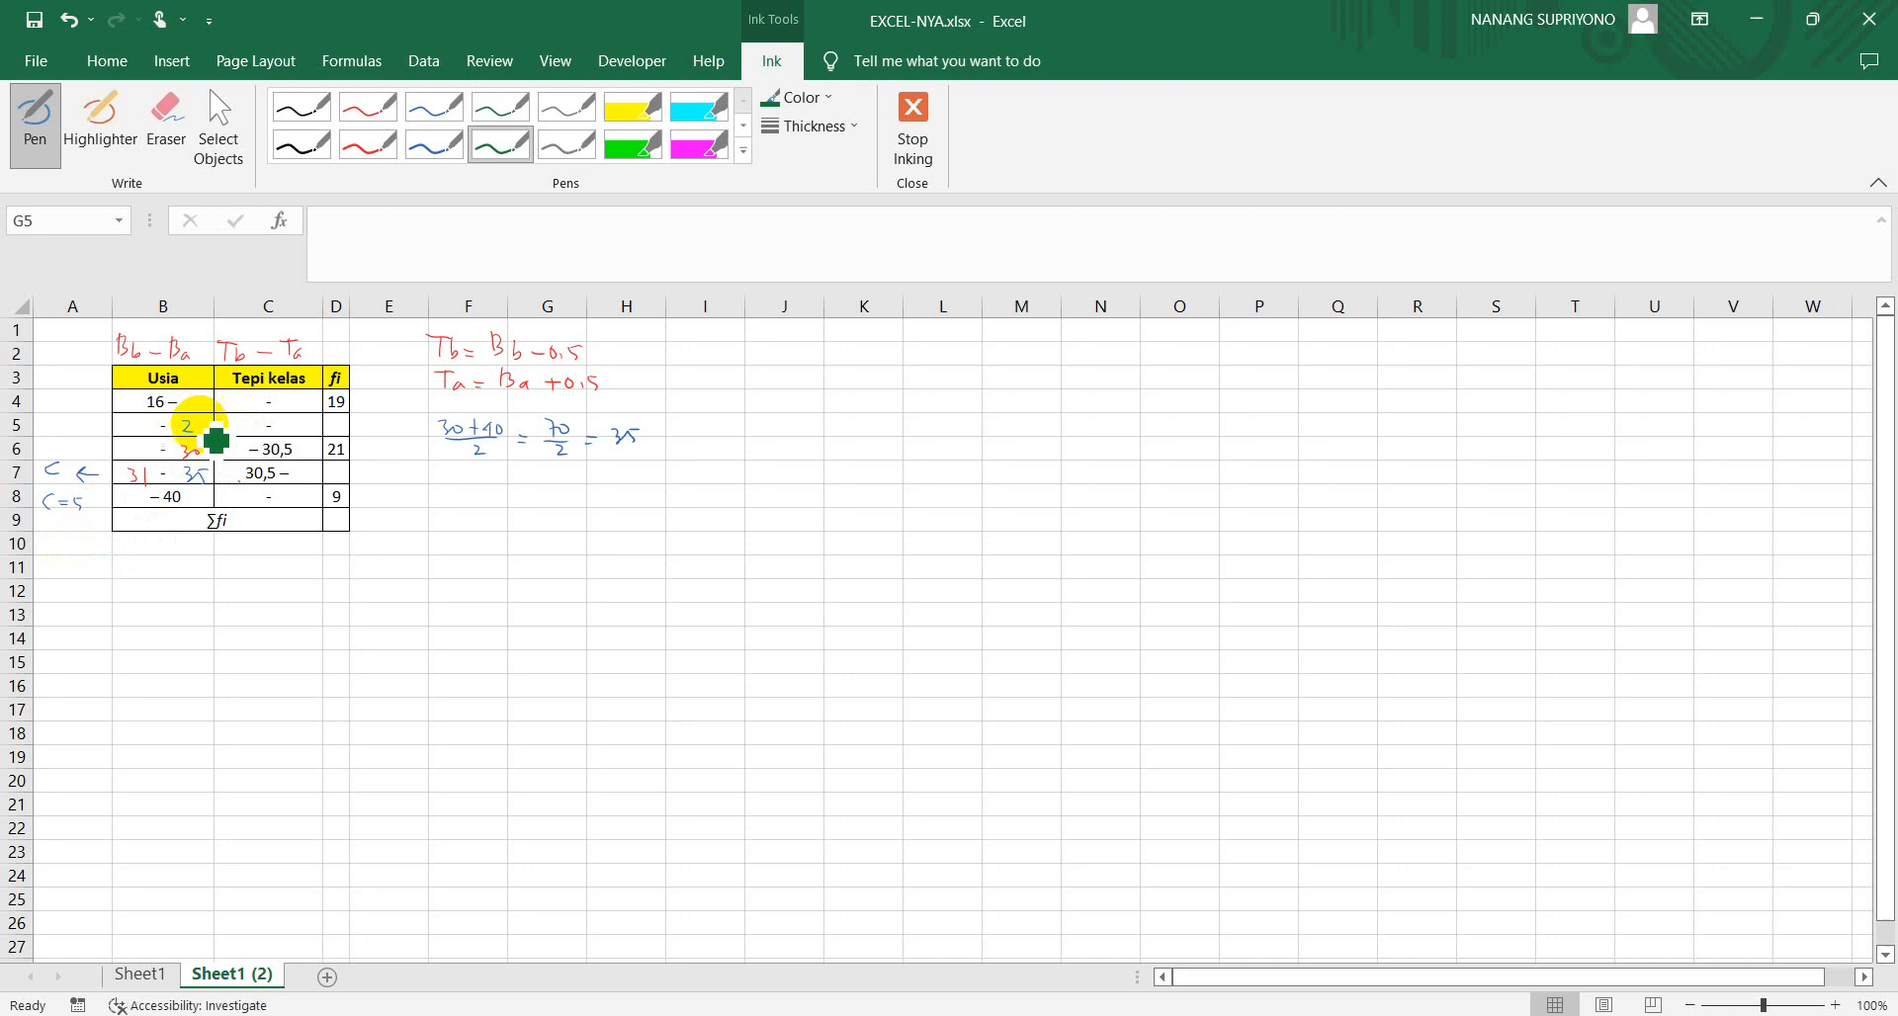
{"action": "left_click_drag", "start_coordinate": [191, 398], "coordinate": [196, 407]}
{"action": "left_click_drag", "start_coordinate": [205, 397], "coordinate": [206, 397]}
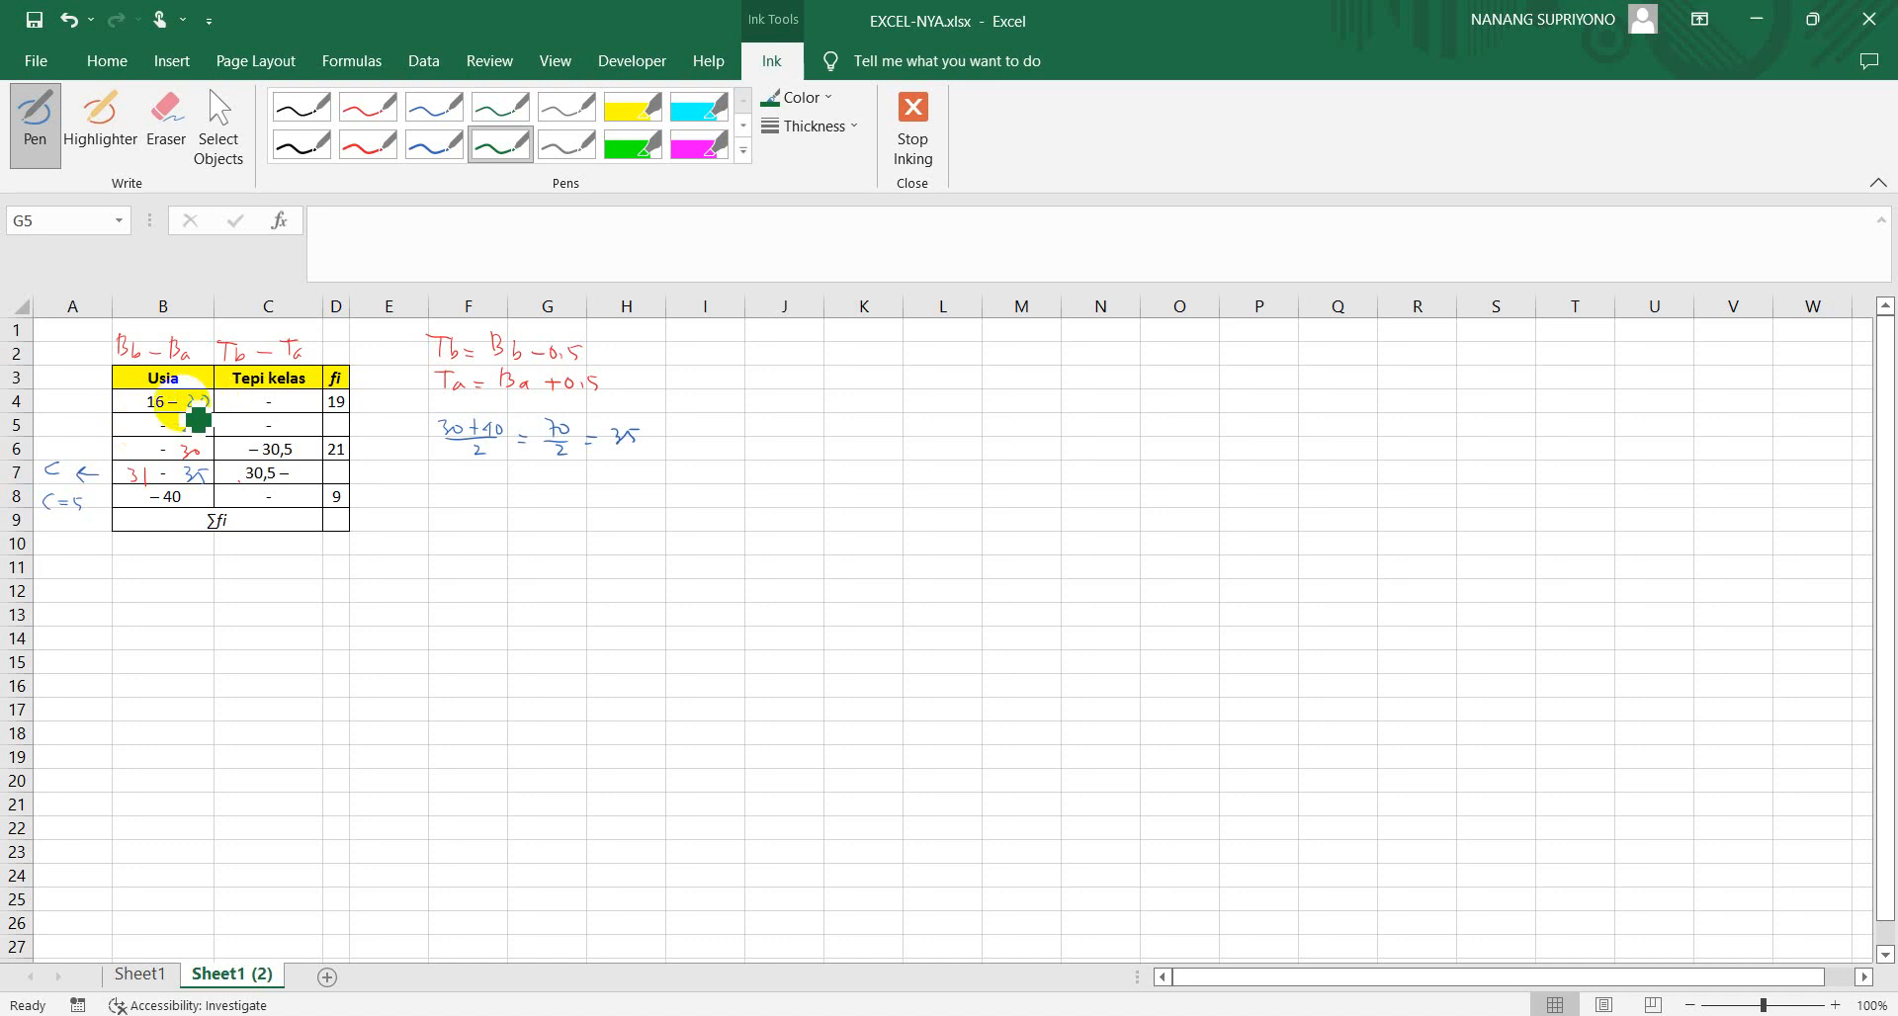
{"action": "left_click_drag", "start_coordinate": [147, 420], "coordinate": [144, 434]}
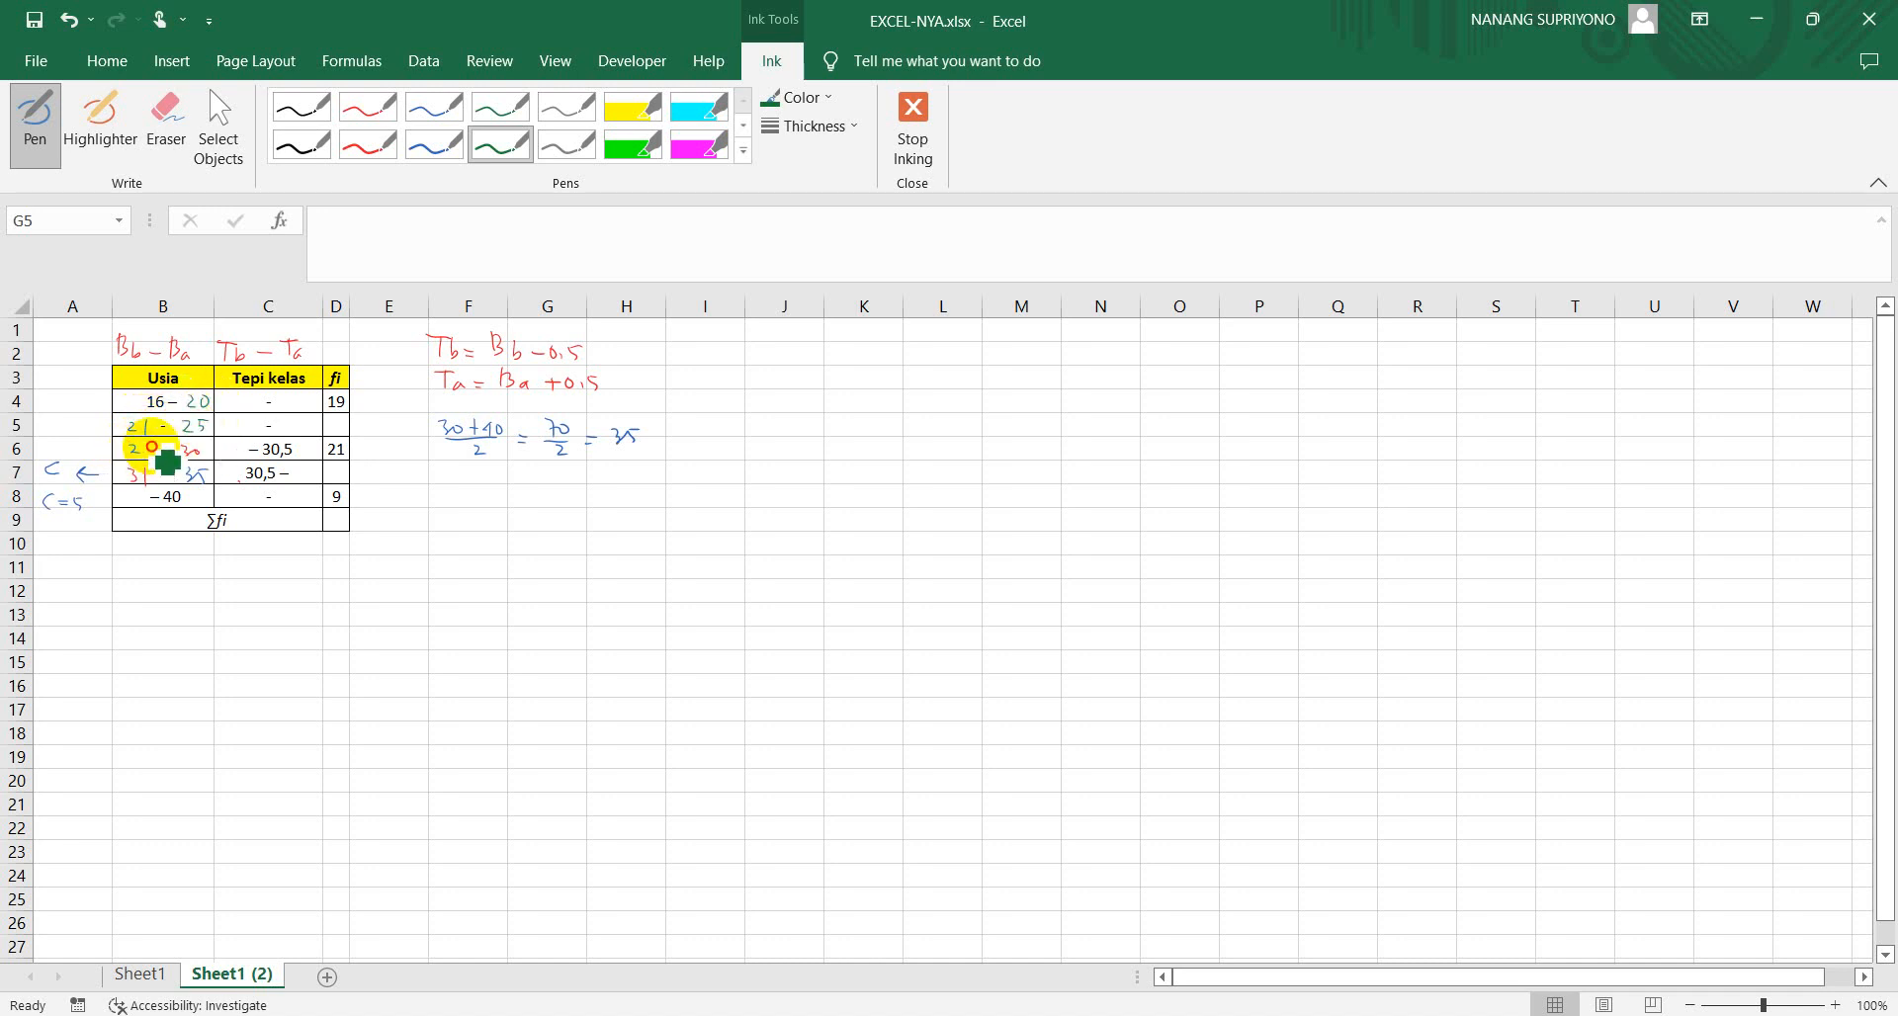
{"action": "left_click_drag", "start_coordinate": [145, 464], "coordinate": [145, 480]}
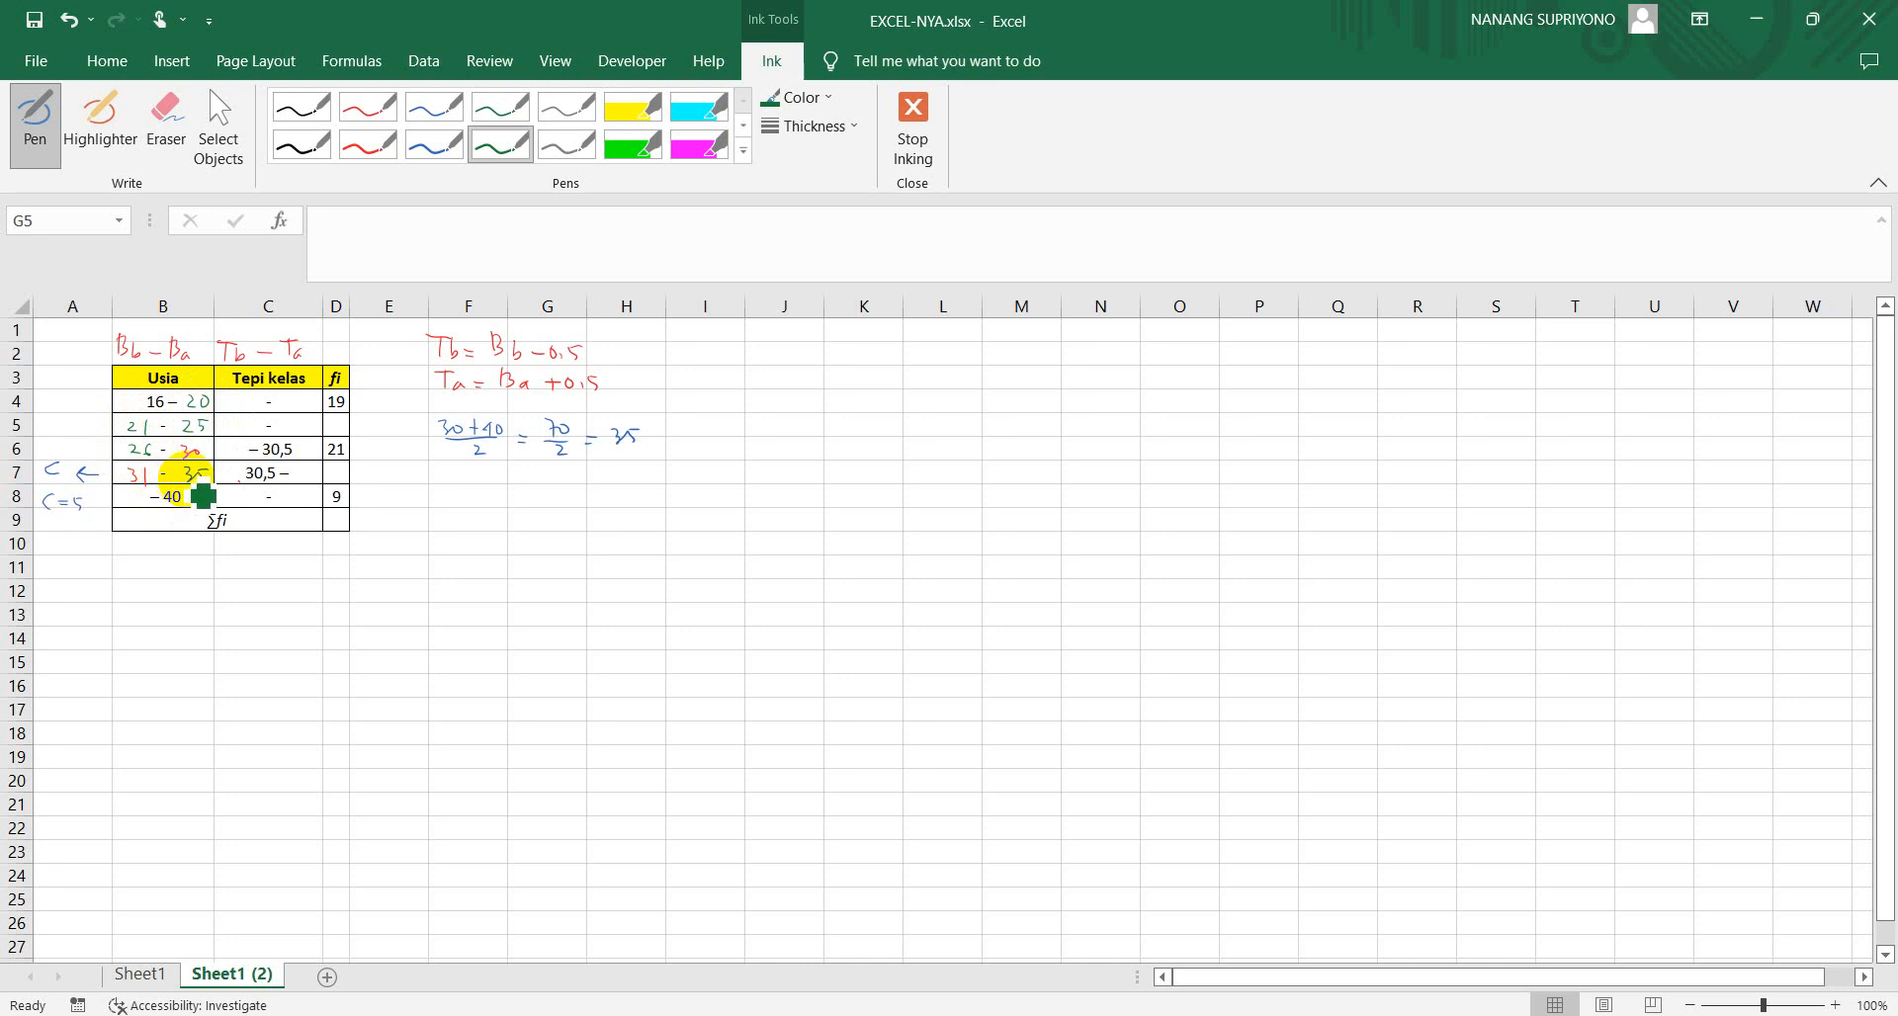
{"action": "left_click_drag", "start_coordinate": [134, 496], "coordinate": [144, 502]}
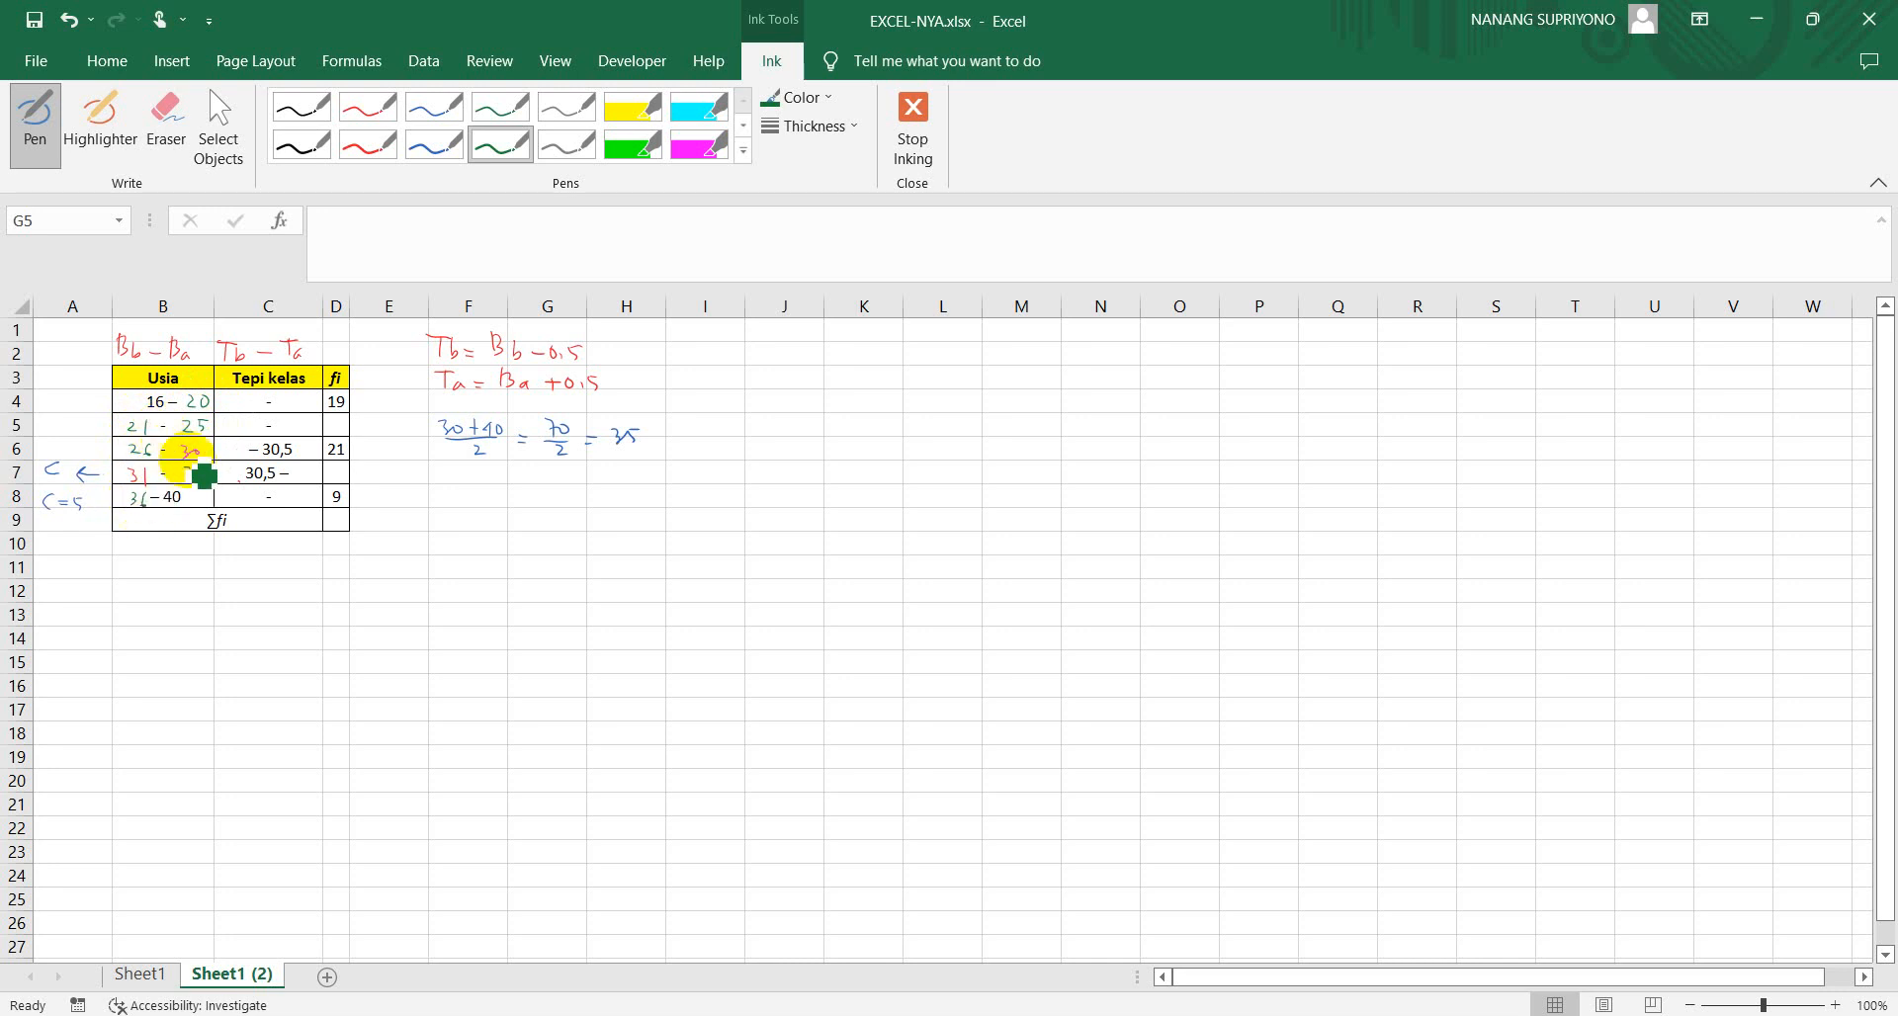
{"action": "left_click_drag", "start_coordinate": [206, 466], "coordinate": [190, 482]}
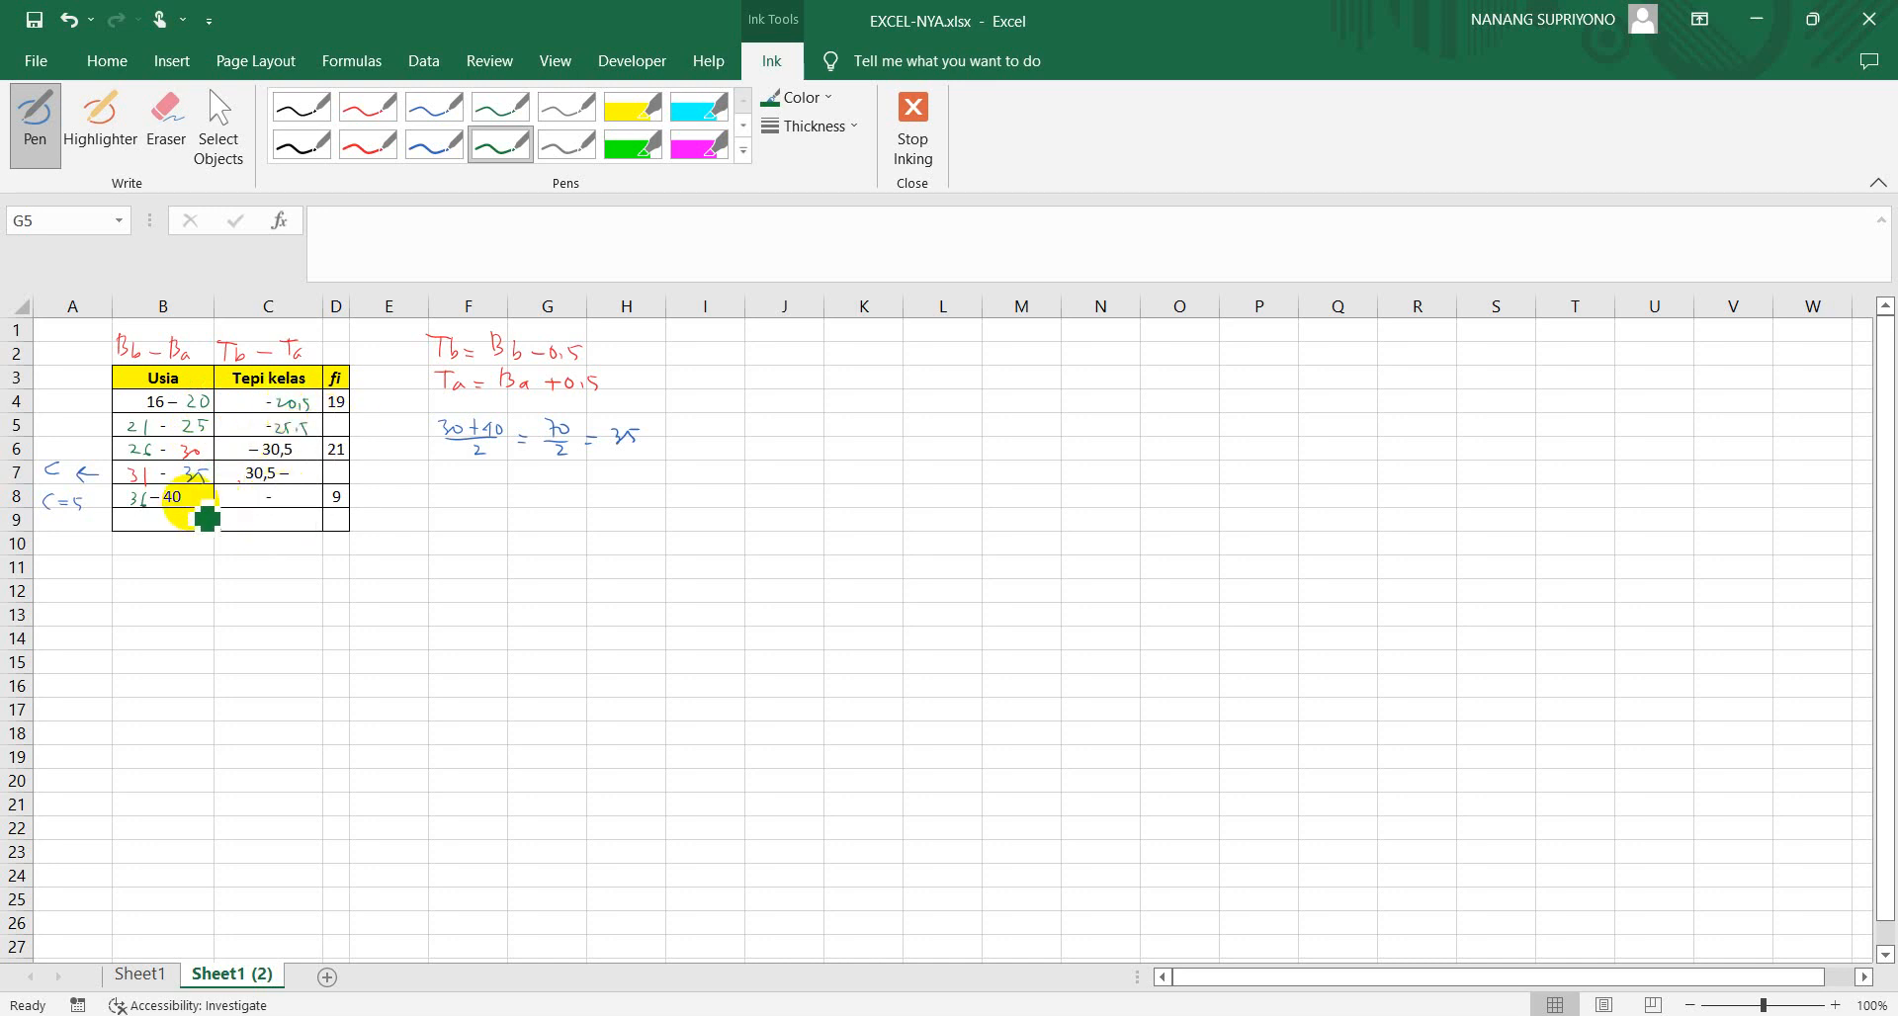
Complete the missing Tepi kelas edges 15,5, 20,5, 25,5, 35,5 and 40,5 in green ink and write the total 80 beside Σfi
{"action": "left_click_drag", "start_coordinate": [288, 494], "coordinate": [296, 496]}
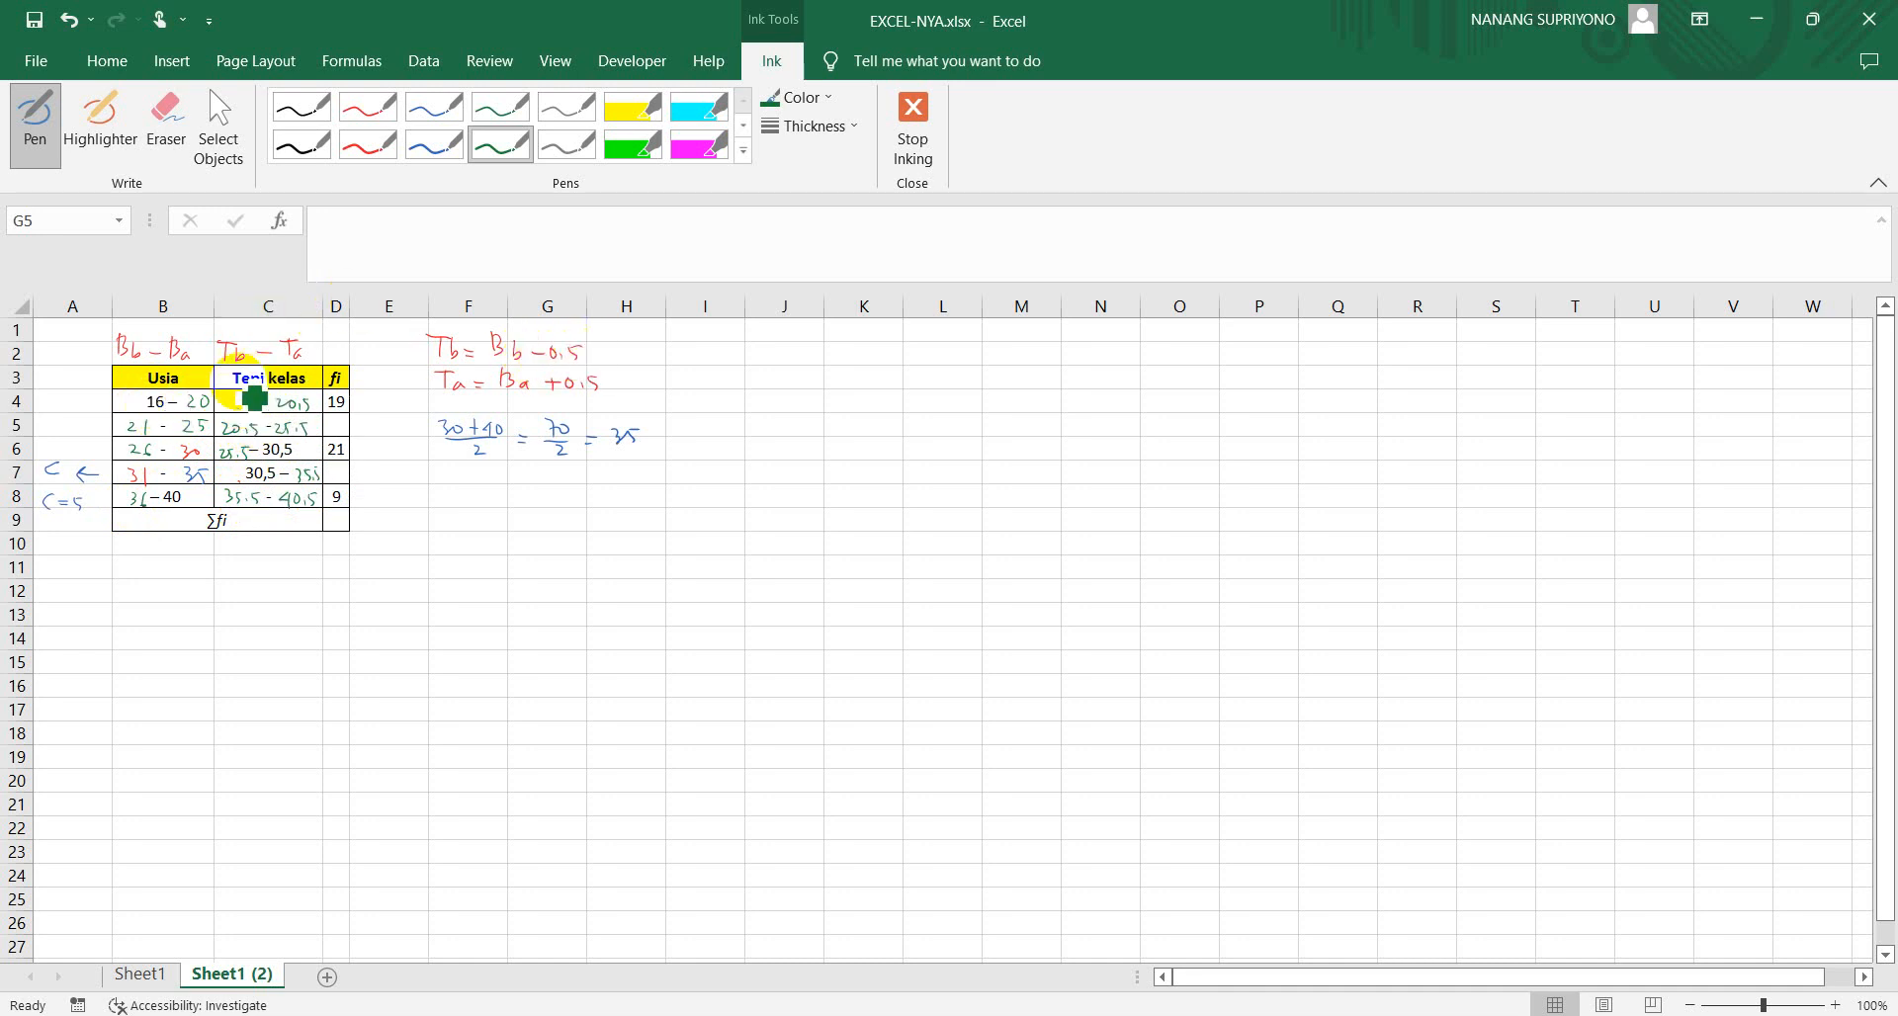
{"action": "left_click_drag", "start_coordinate": [230, 398], "coordinate": [229, 409]}
{"action": "left_click_drag", "start_coordinate": [240, 399], "coordinate": [237, 408]}
{"action": "left_click_drag", "start_coordinate": [240, 399], "coordinate": [255, 408]}
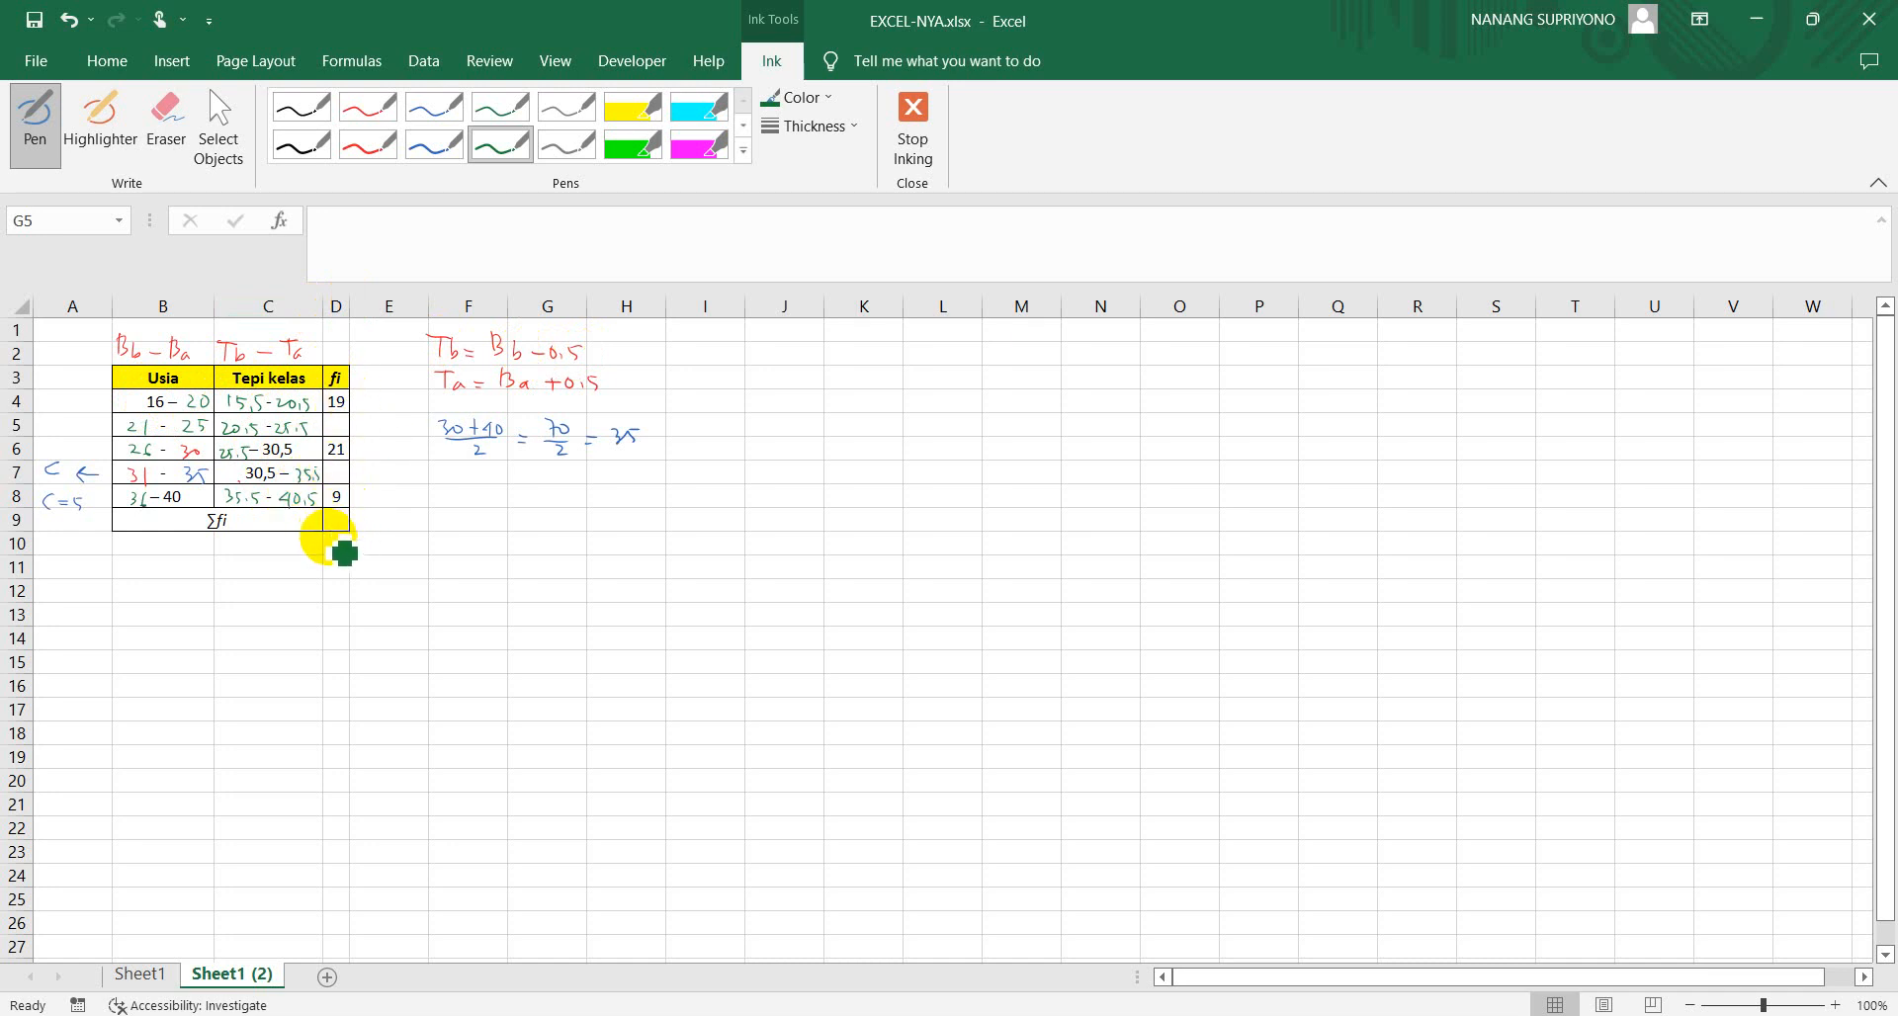
{"action": "left_click_drag", "start_coordinate": [328, 522], "coordinate": [338, 512]}
{"action": "left_click_drag", "start_coordinate": [345, 517], "coordinate": [346, 517]}
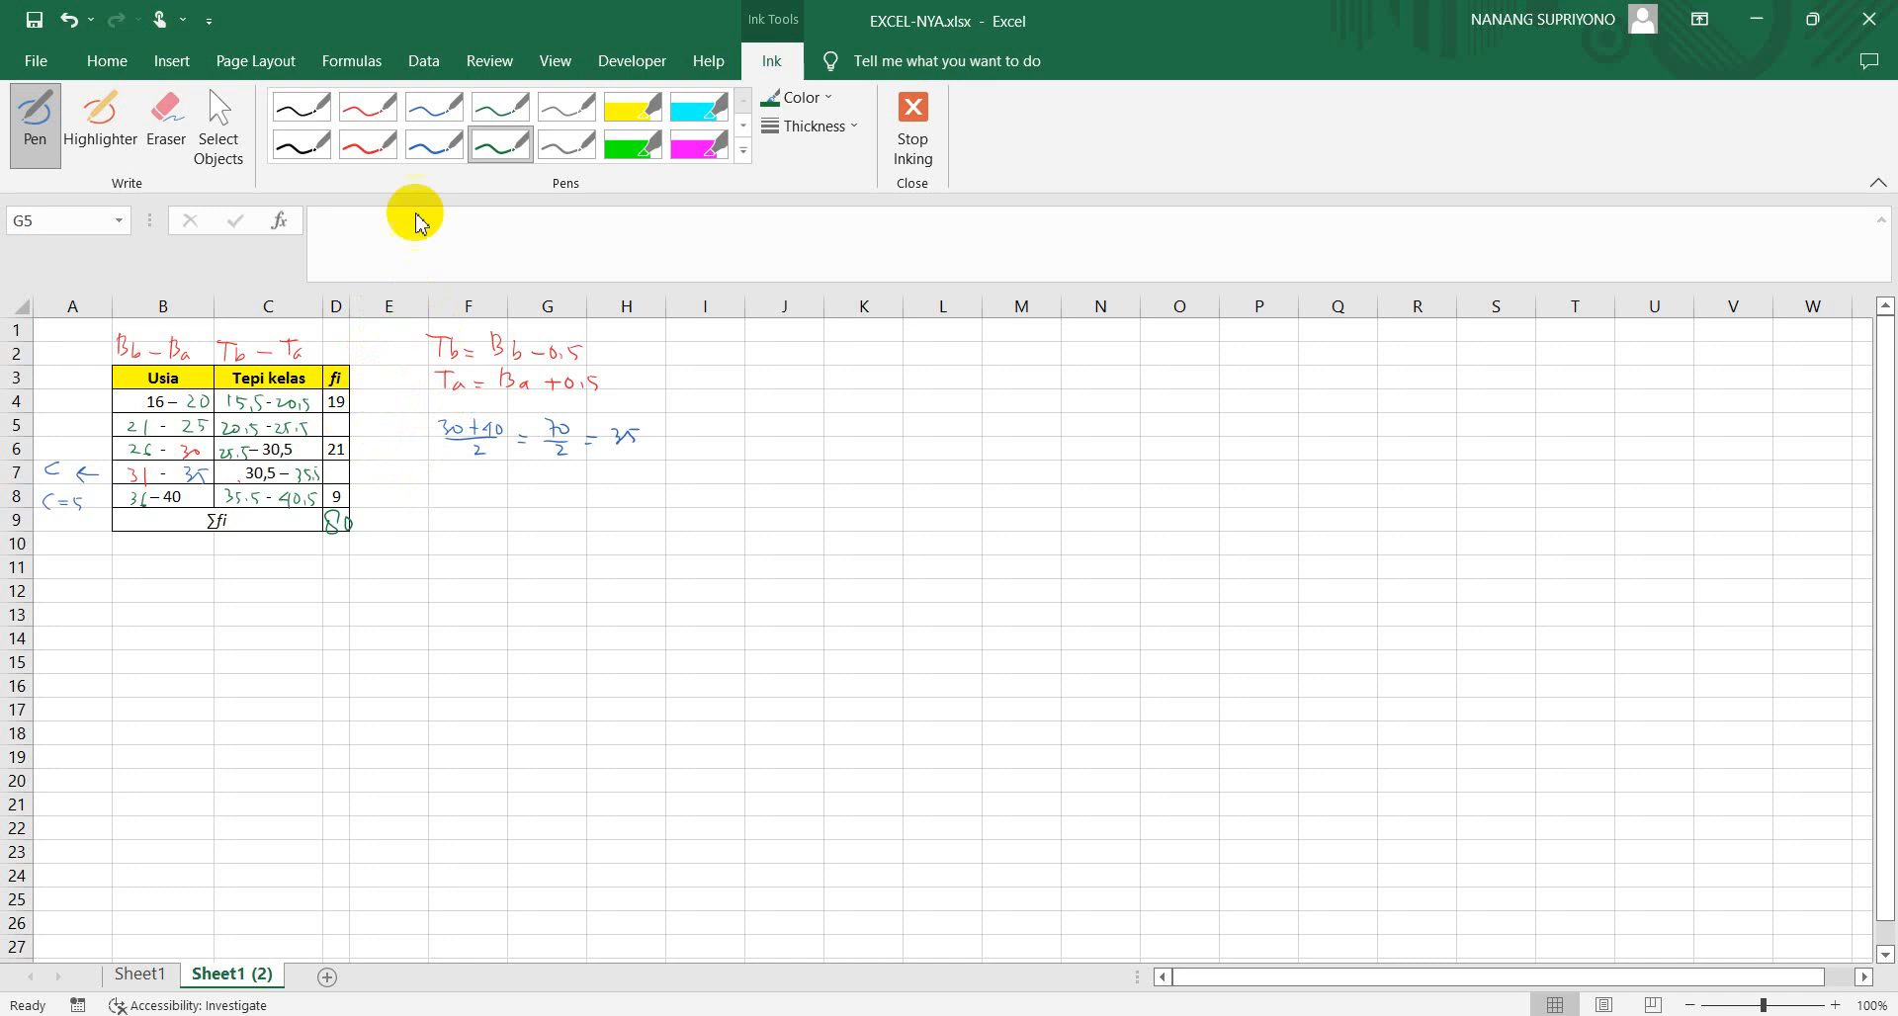
Circle frequency 21 and tick the empty fi rows 5 and 7 in red, and write 80 – 49 = 31 in blue beside the table
{"action": "left_click", "coordinate": [369, 145]}
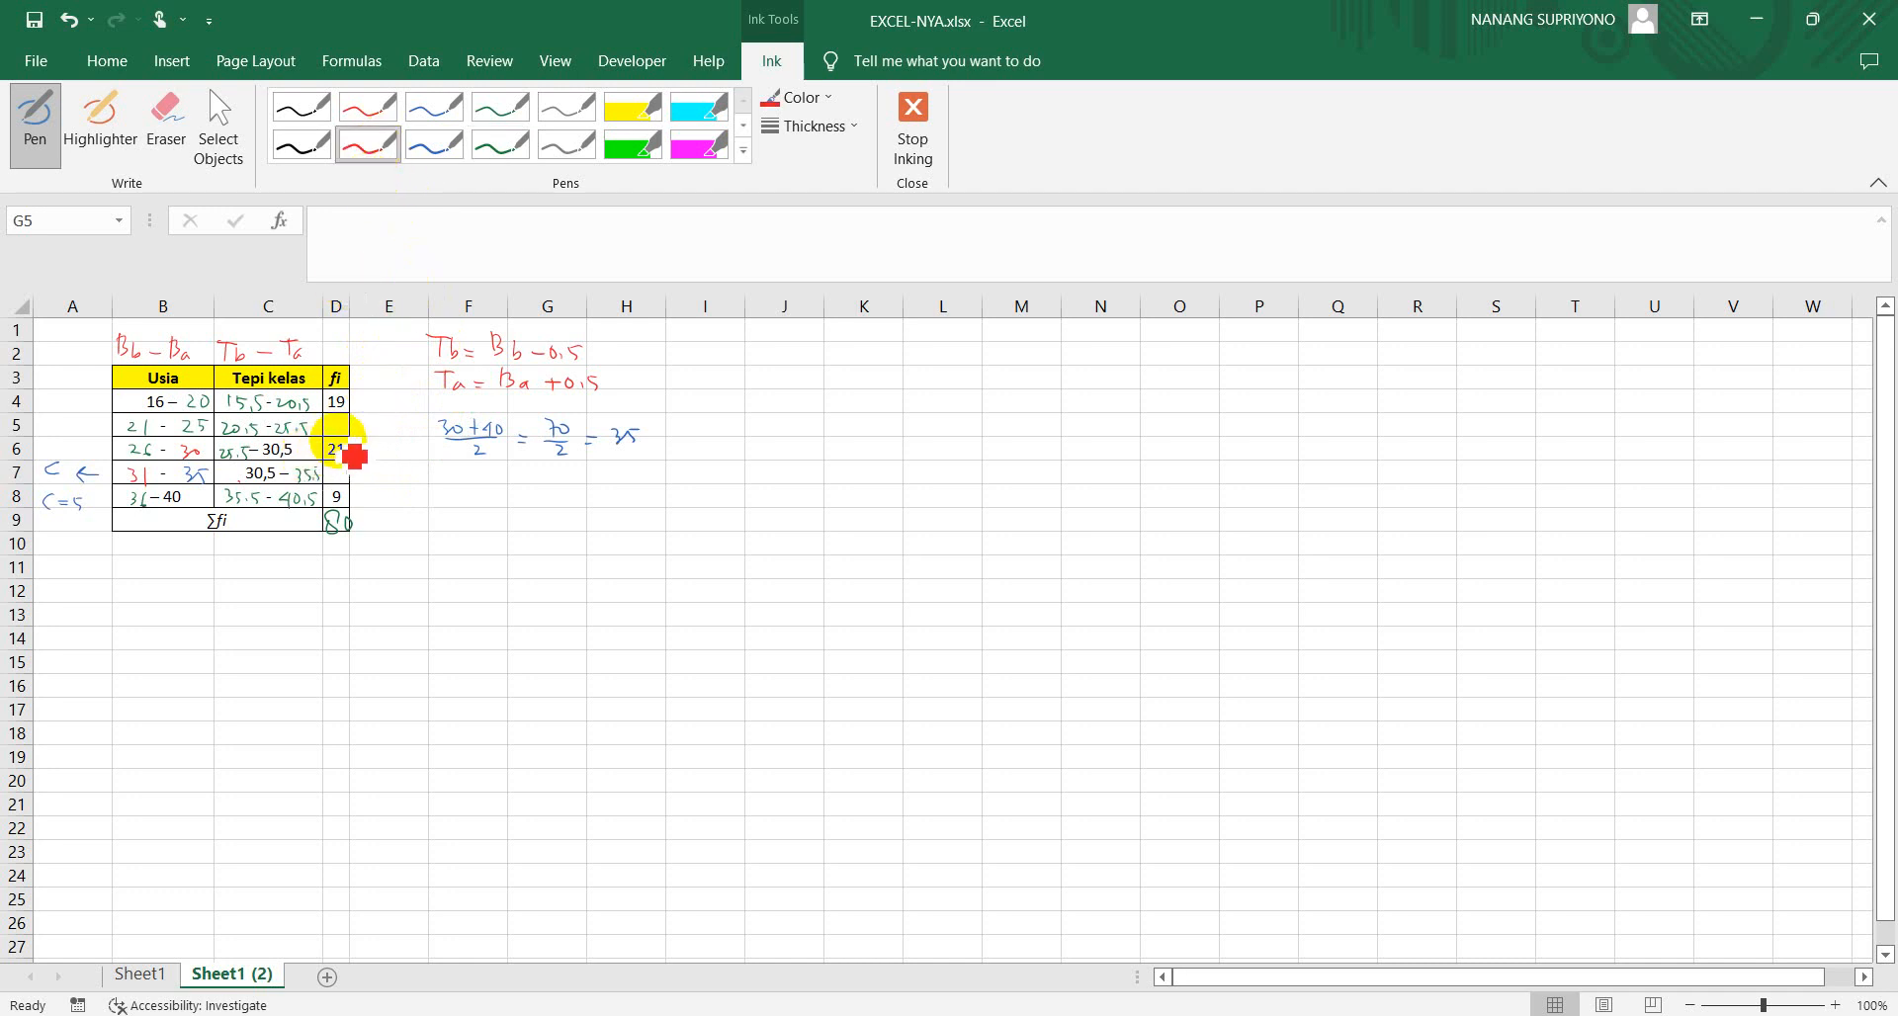
{"action": "mouse_move", "coordinate": [335, 436]}
{"action": "left_mouse_down"}
{"action": "mouse_move", "coordinate": [314, 450]}
{"action": "mouse_move", "coordinate": [356, 457]}
{"action": "mouse_move", "coordinate": [318, 441]}
{"action": "left_mouse_up"}
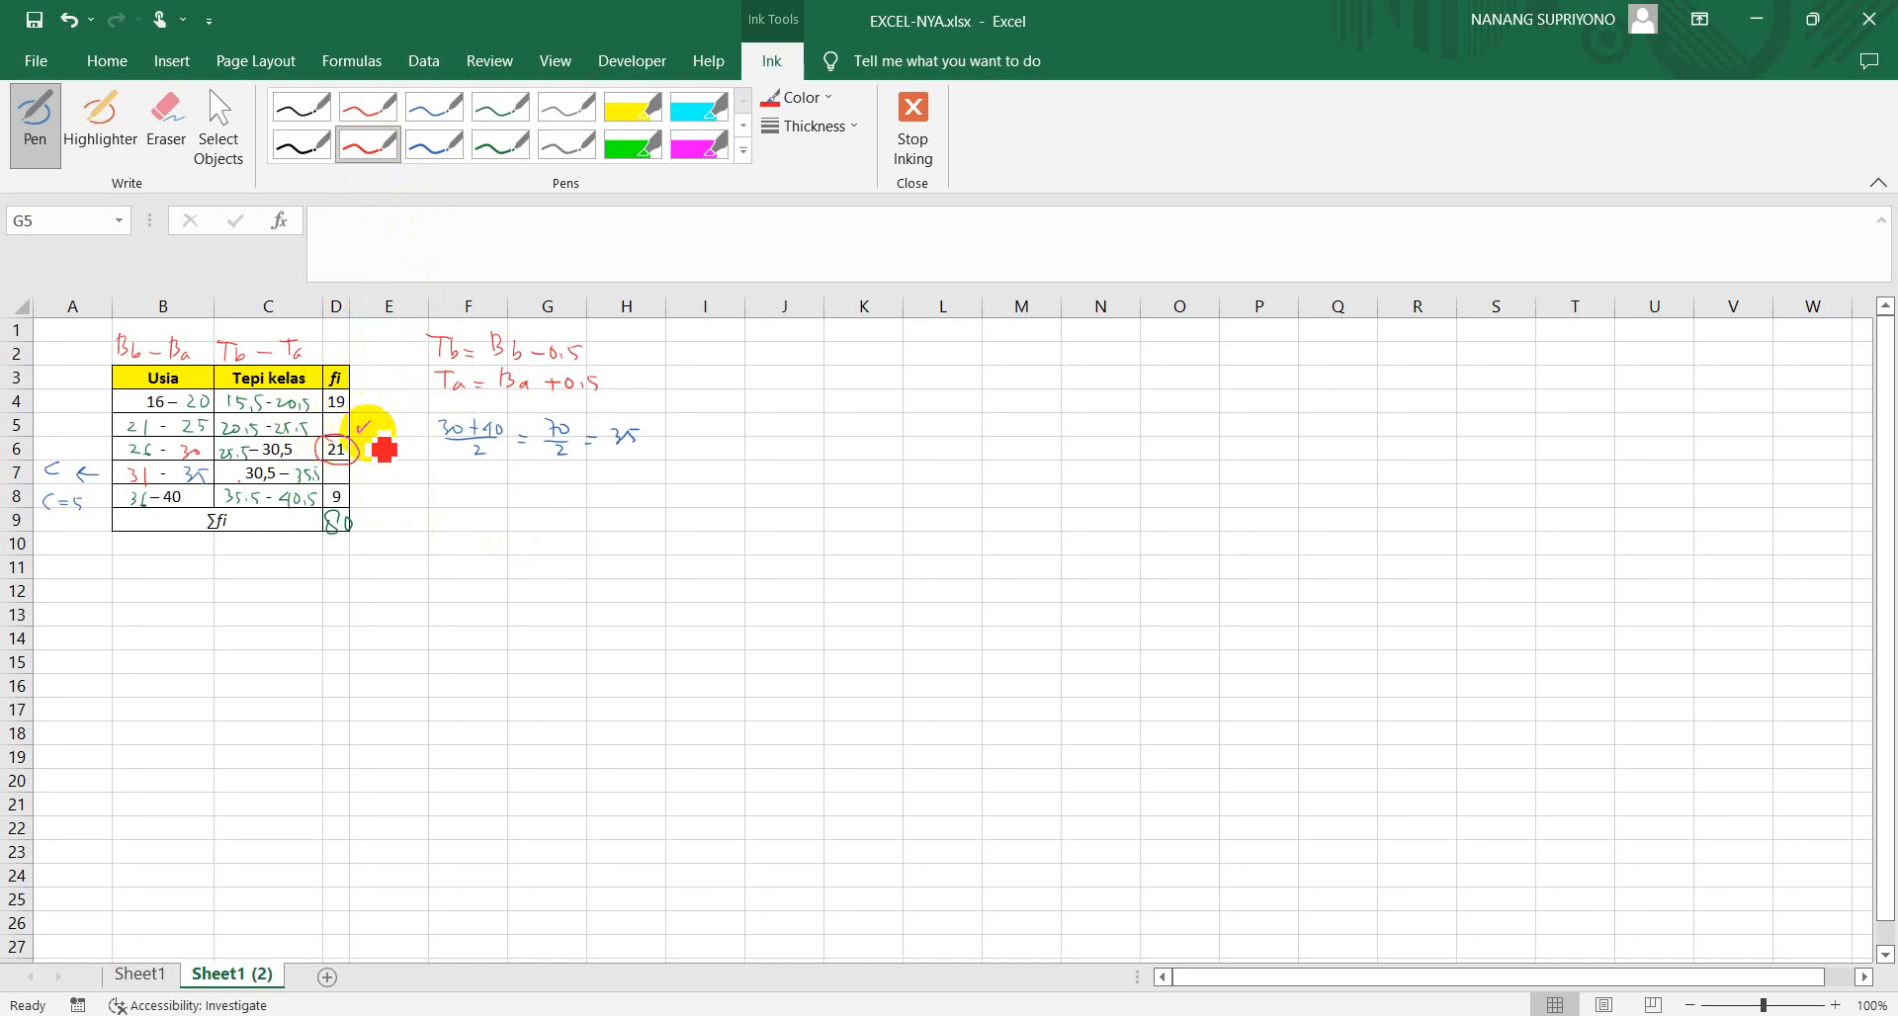
{"action": "left_click_drag", "start_coordinate": [358, 472], "coordinate": [367, 471]}
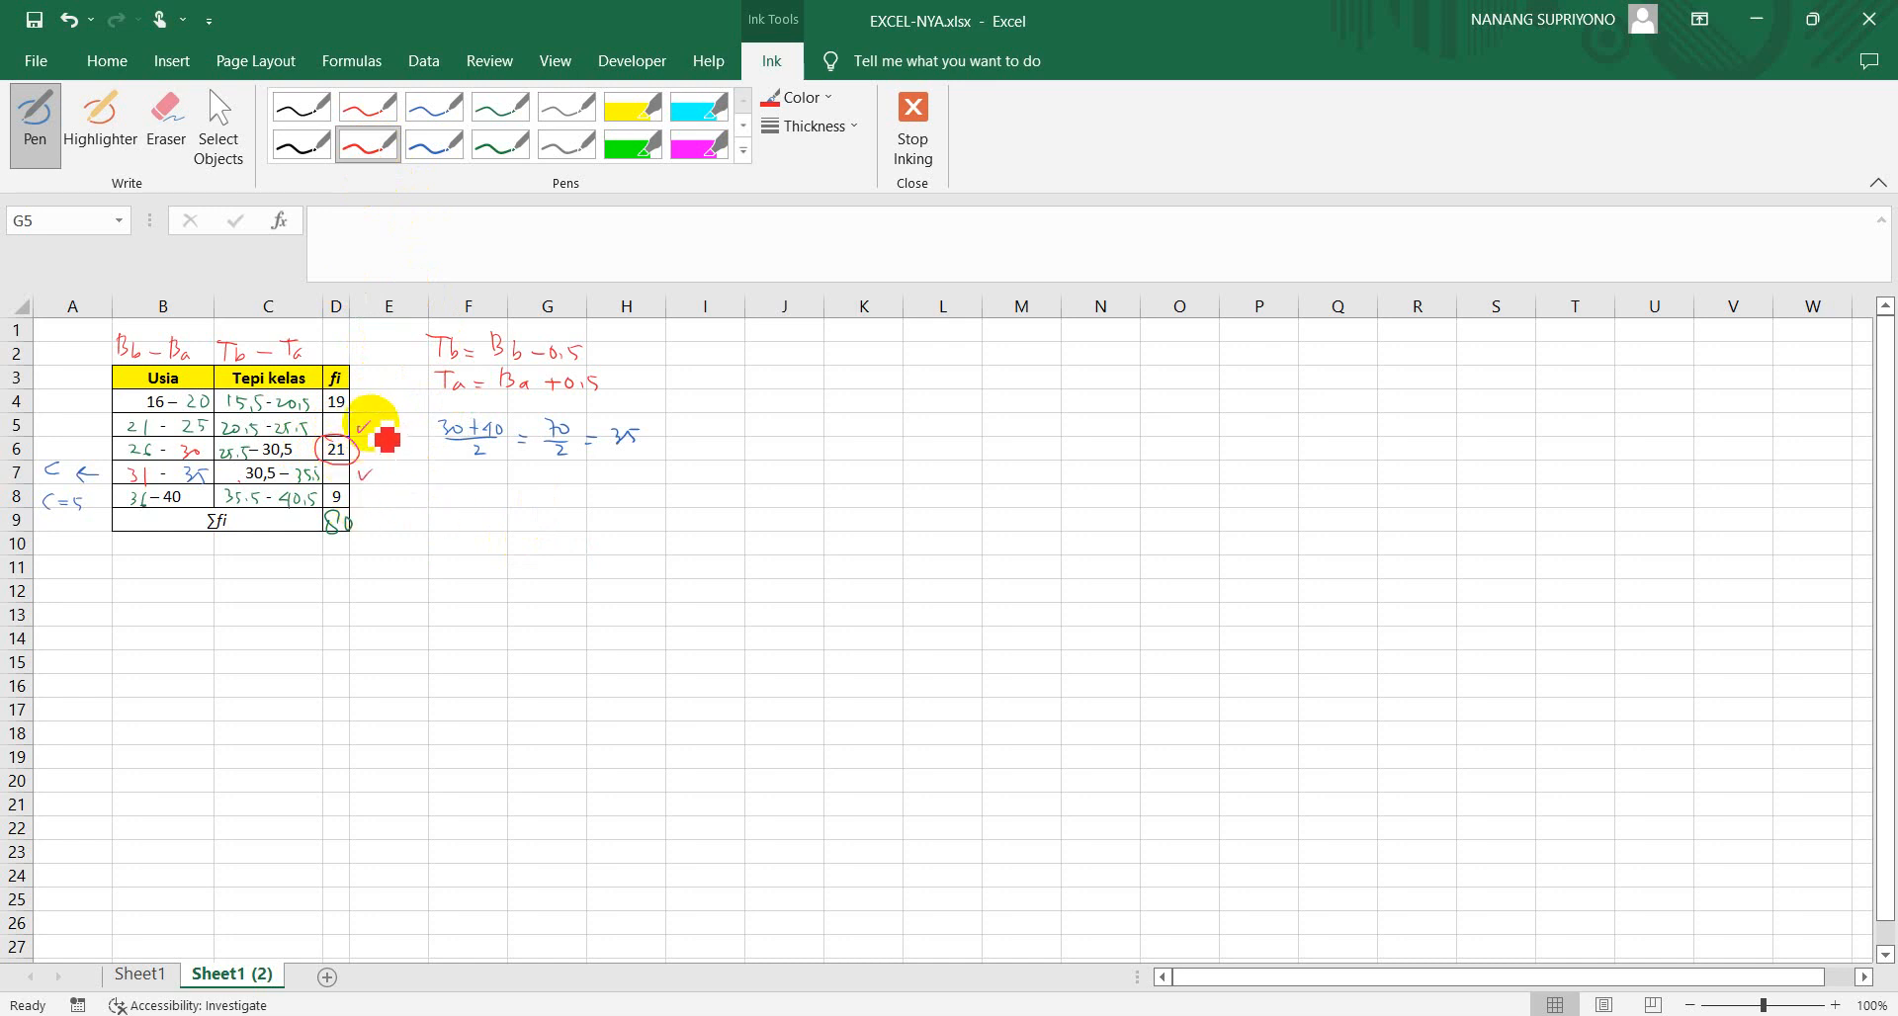
{"action": "left_click", "coordinate": [430, 145]}
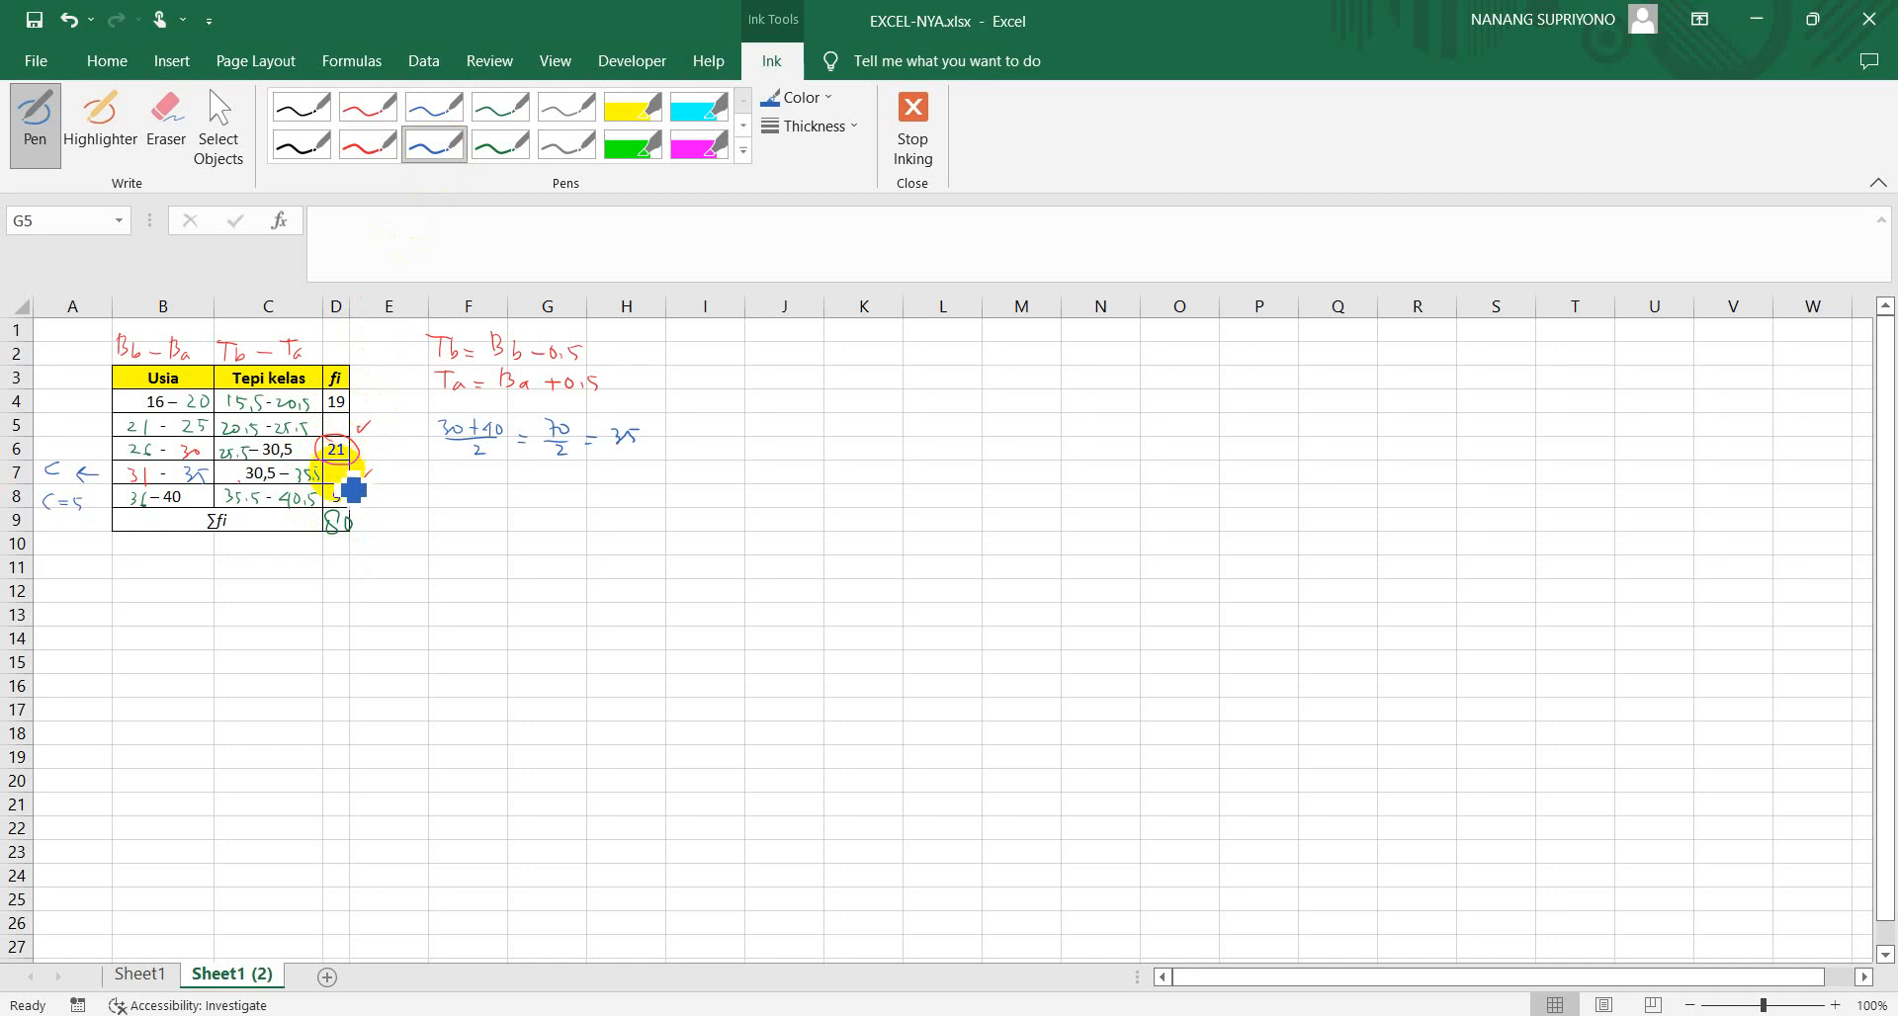
{"action": "mouse_move", "coordinate": [571, 485]}
{"action": "left_mouse_down"}
{"action": "mouse_move", "coordinate": [583, 504]}
{"action": "mouse_move", "coordinate": [692, 492]}
{"action": "mouse_move", "coordinate": [719, 509]}
{"action": "left_mouse_up"}
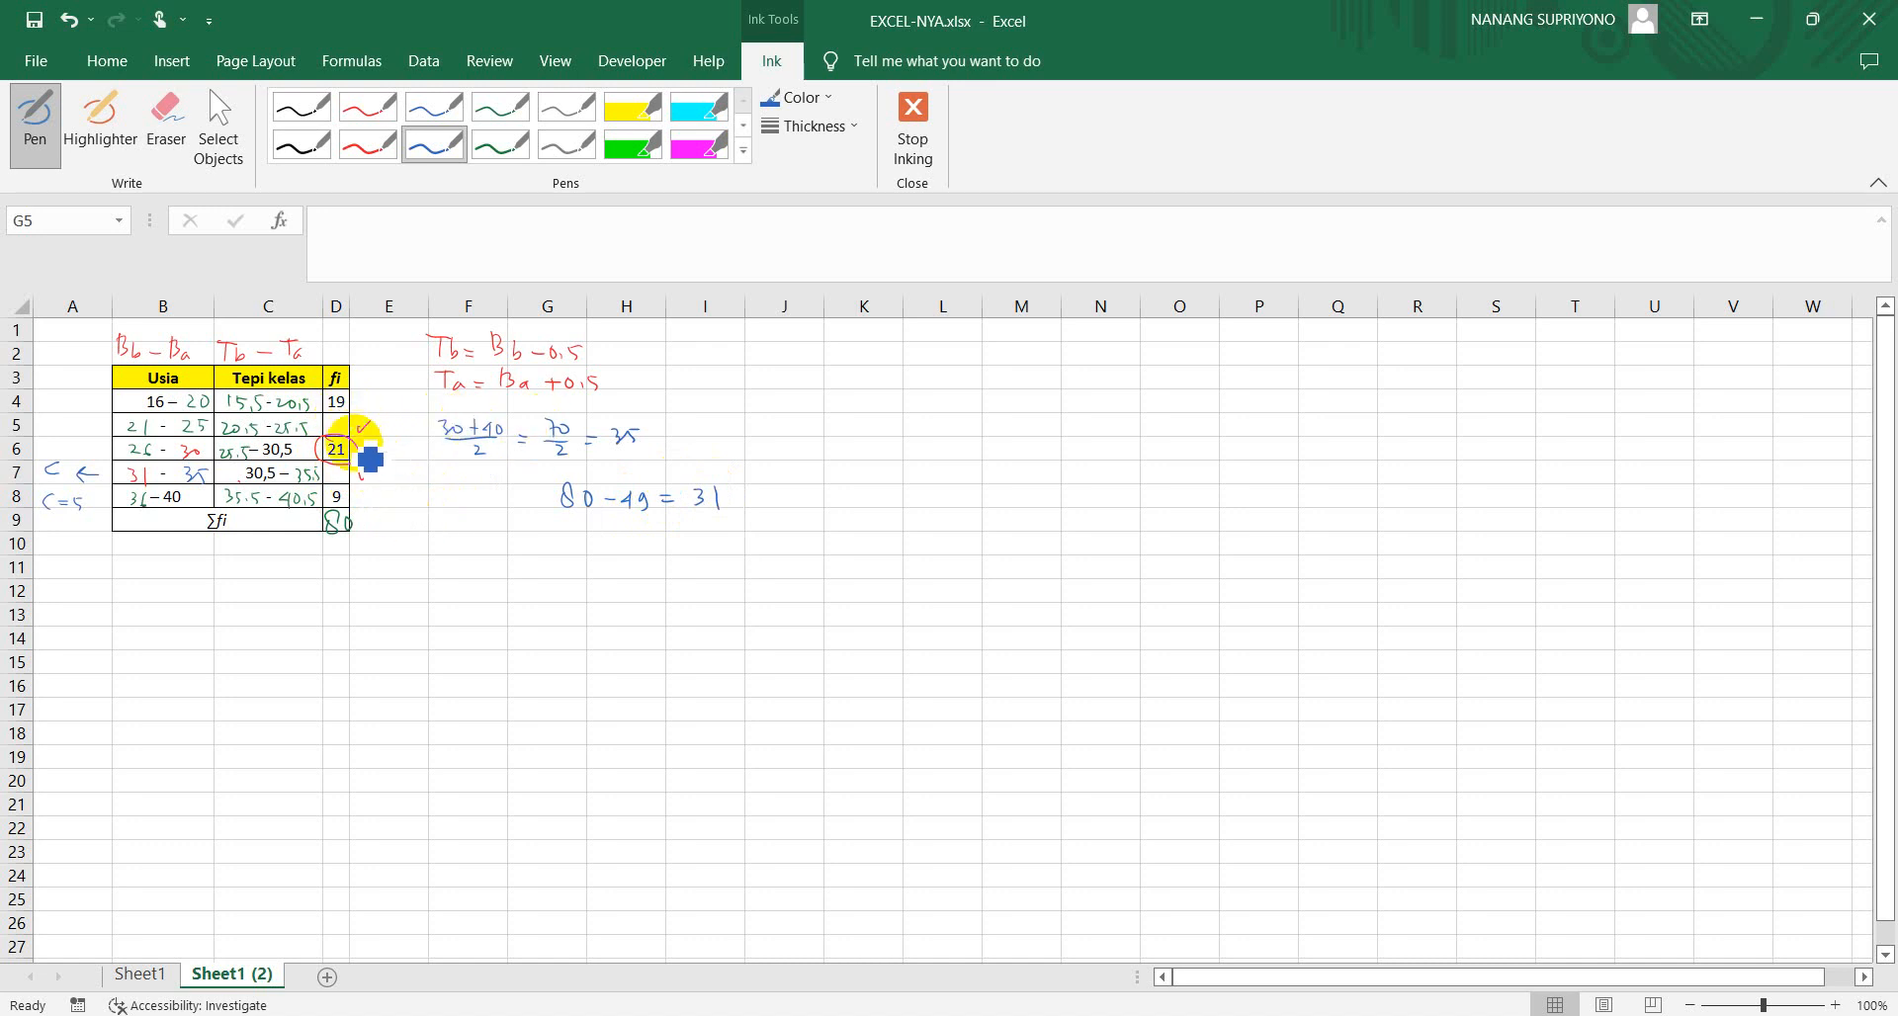
Write two candidate frequency pairs beside the calculation: 20 above 11 in black ink and 19 above 10 in green ink
{"action": "left_click", "coordinate": [302, 144]}
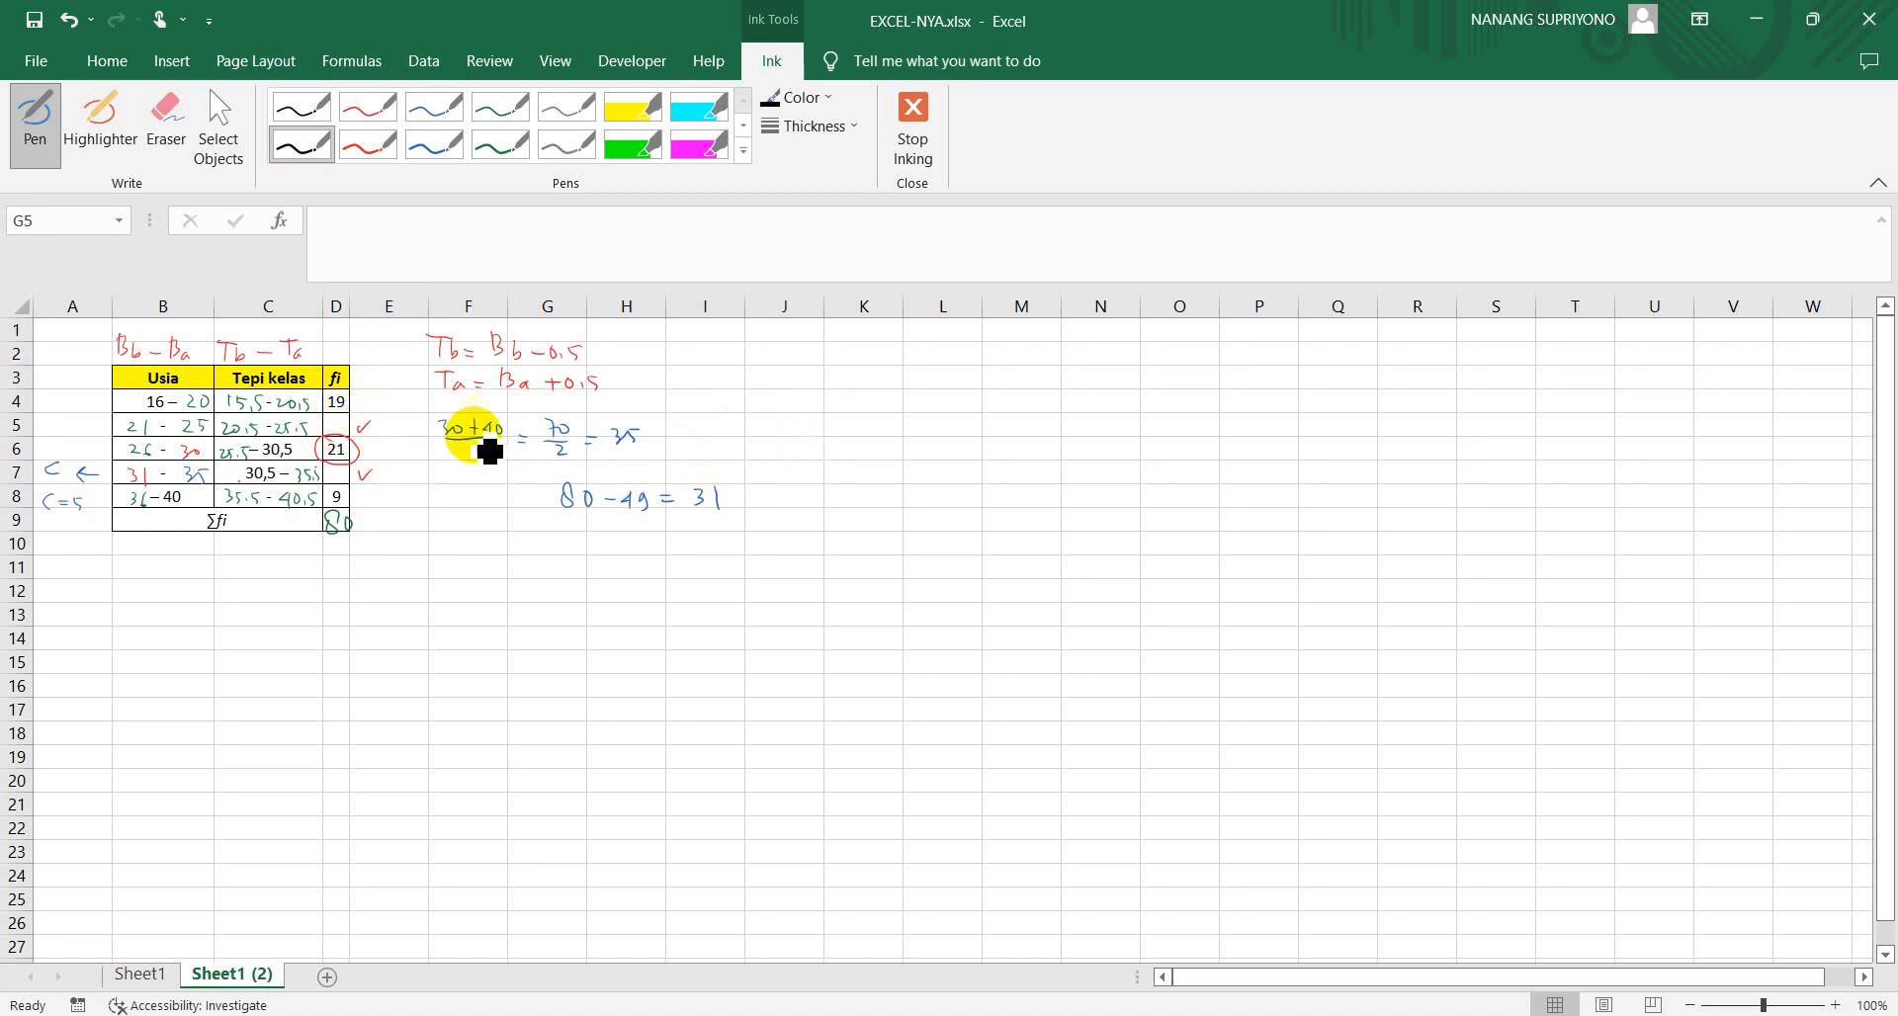
{"action": "left_click_drag", "start_coordinate": [775, 422], "coordinate": [796, 425]}
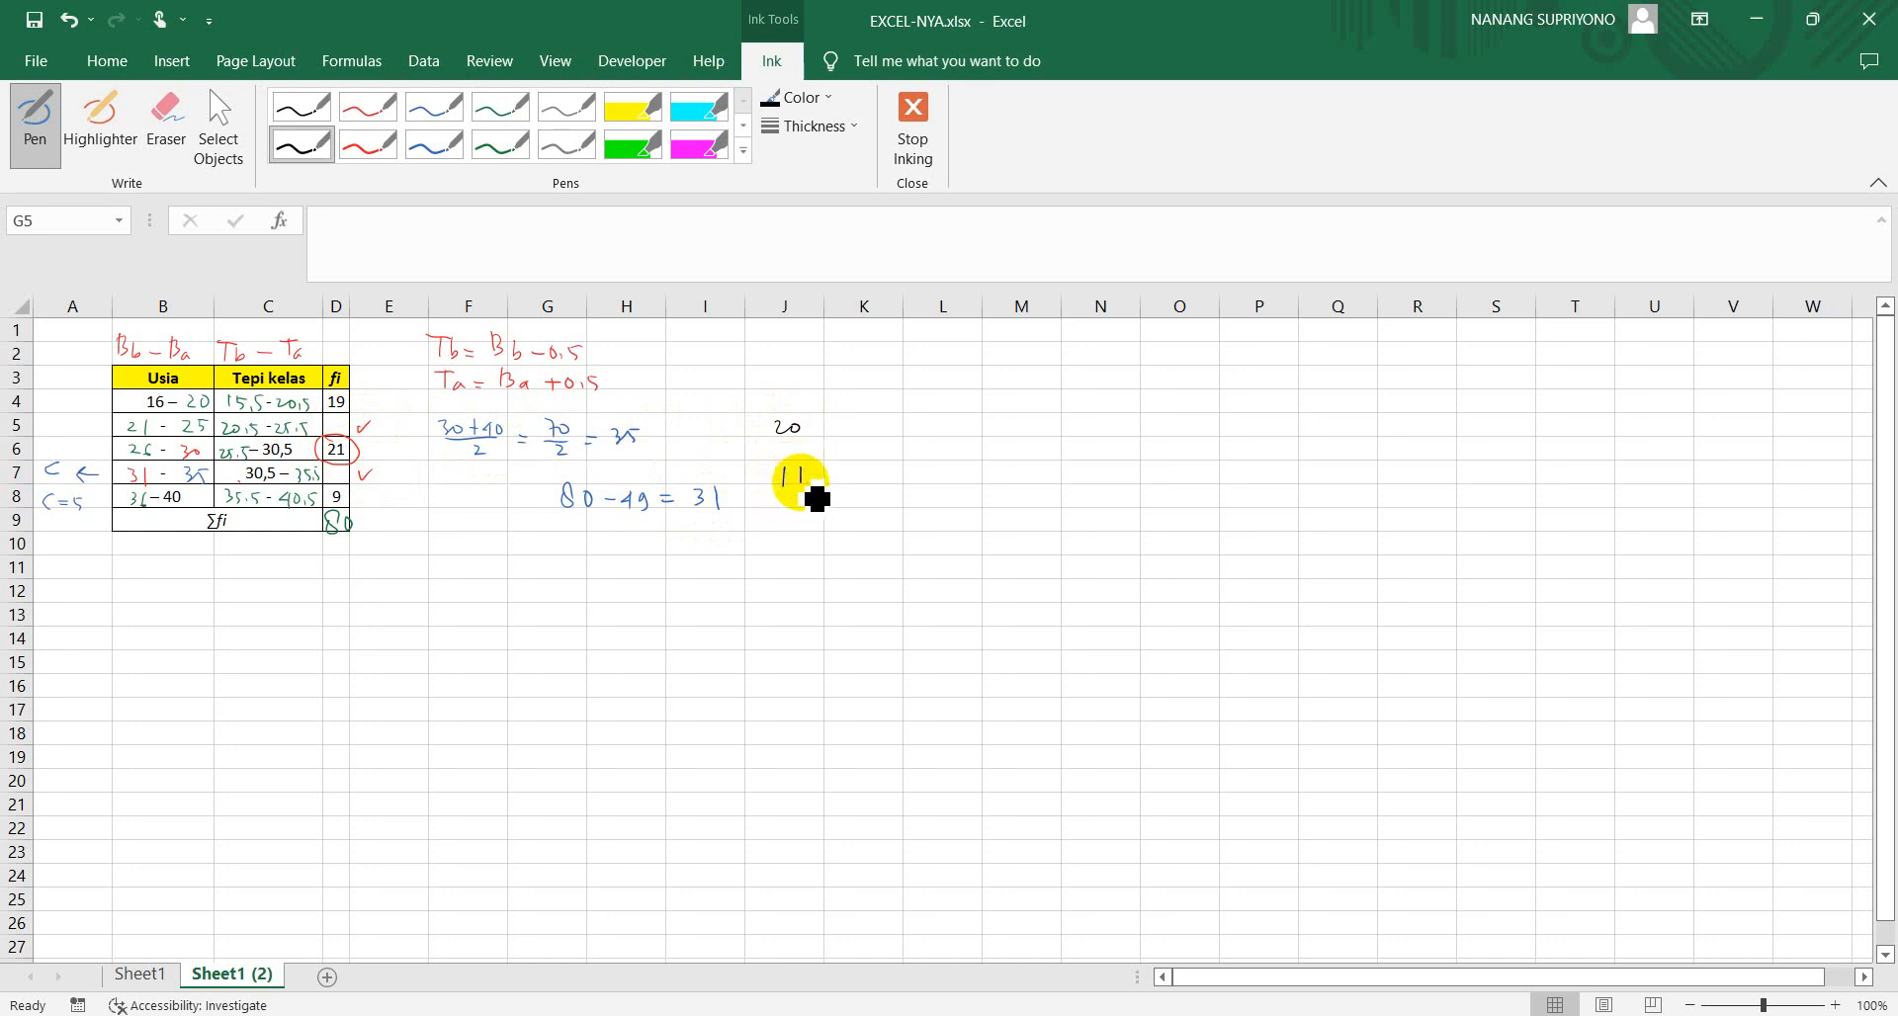
{"action": "left_click_drag", "start_coordinate": [782, 467], "coordinate": [782, 486]}
{"action": "left_click_drag", "start_coordinate": [799, 468], "coordinate": [799, 485]}
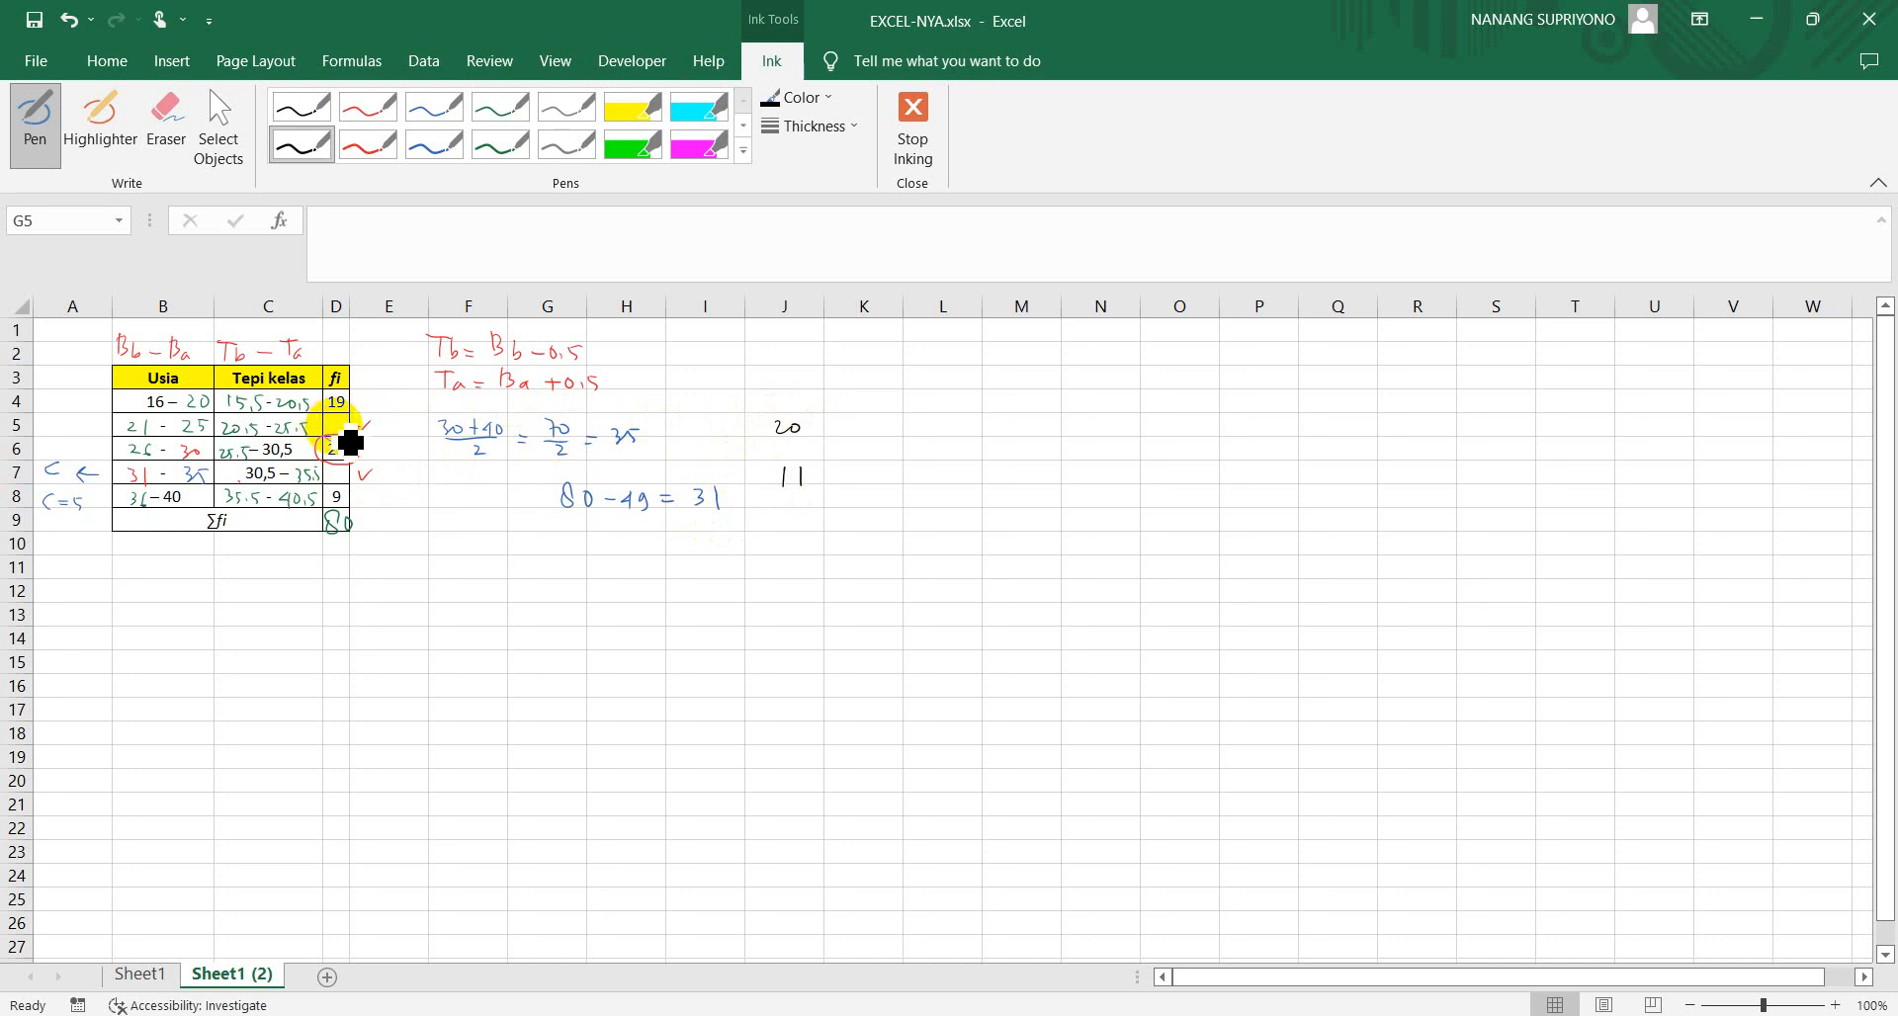
{"action": "left_click_drag", "start_coordinate": [350, 442], "coordinate": [354, 445]}
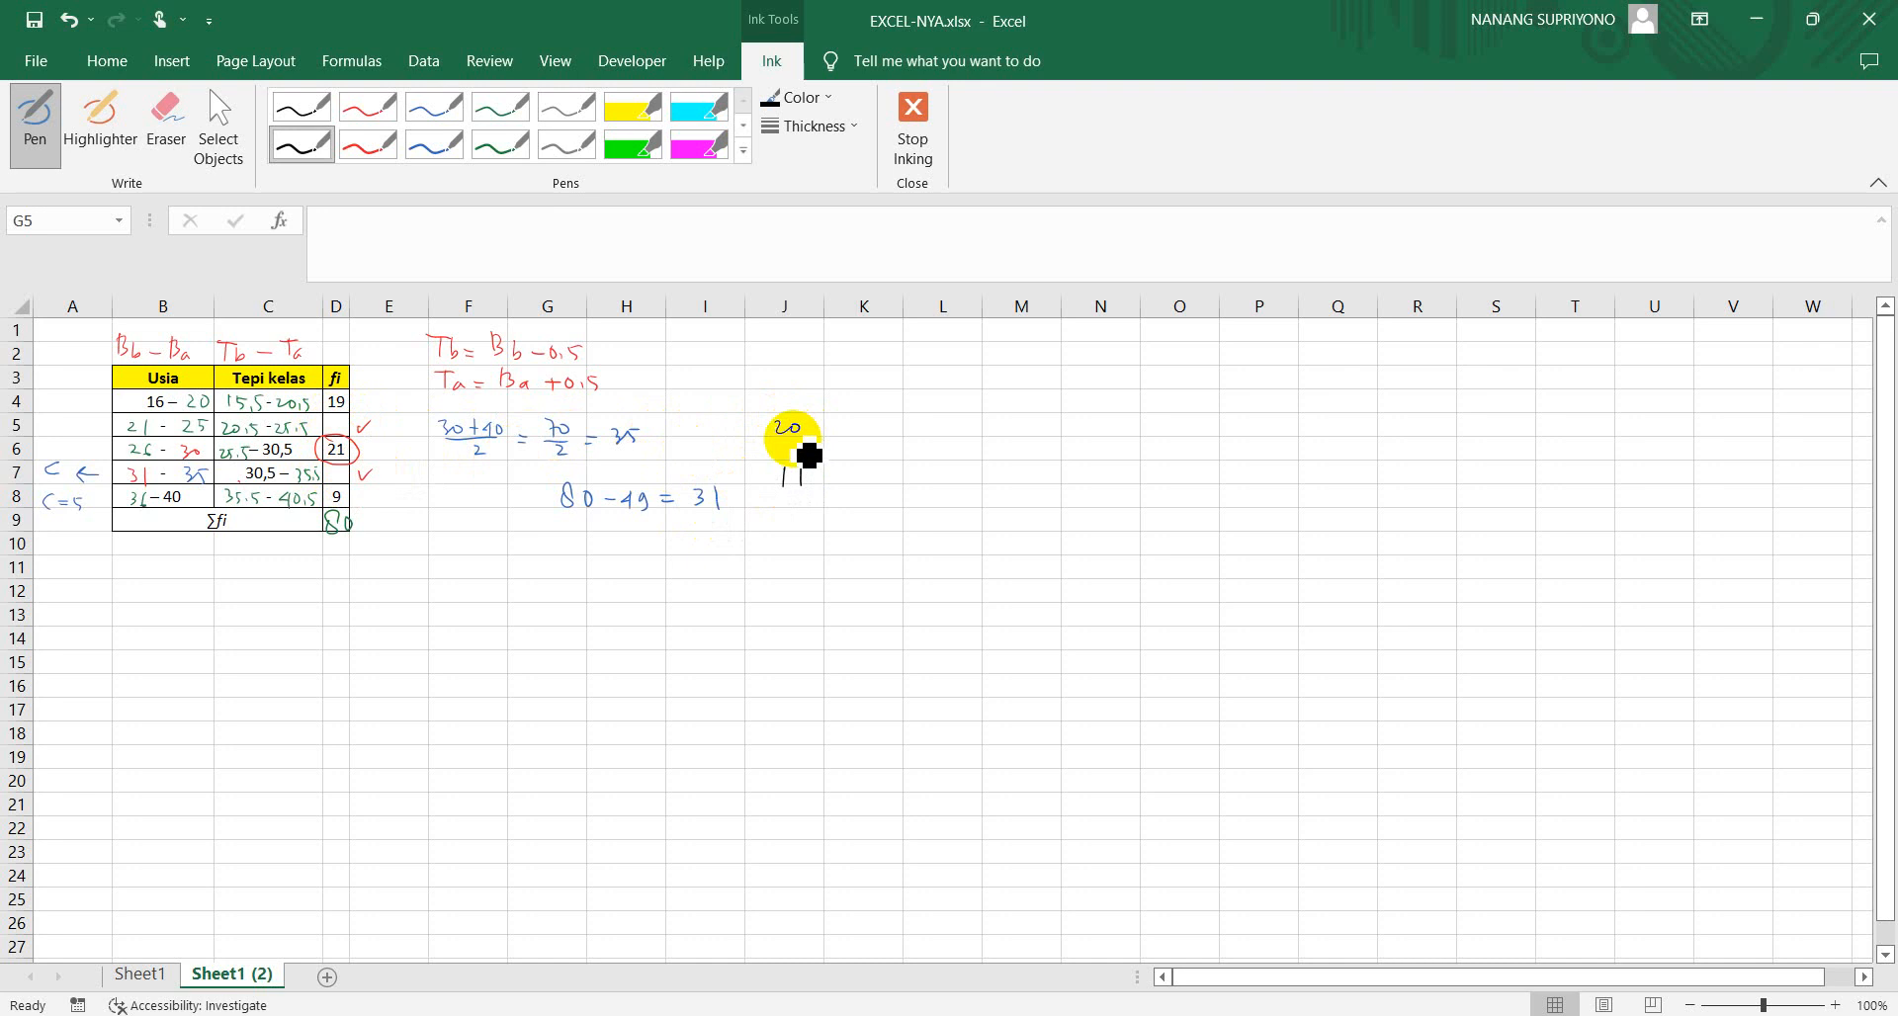
{"action": "left_click", "coordinate": [500, 146]}
{"action": "left_click_drag", "start_coordinate": [849, 419], "coordinate": [864, 437]}
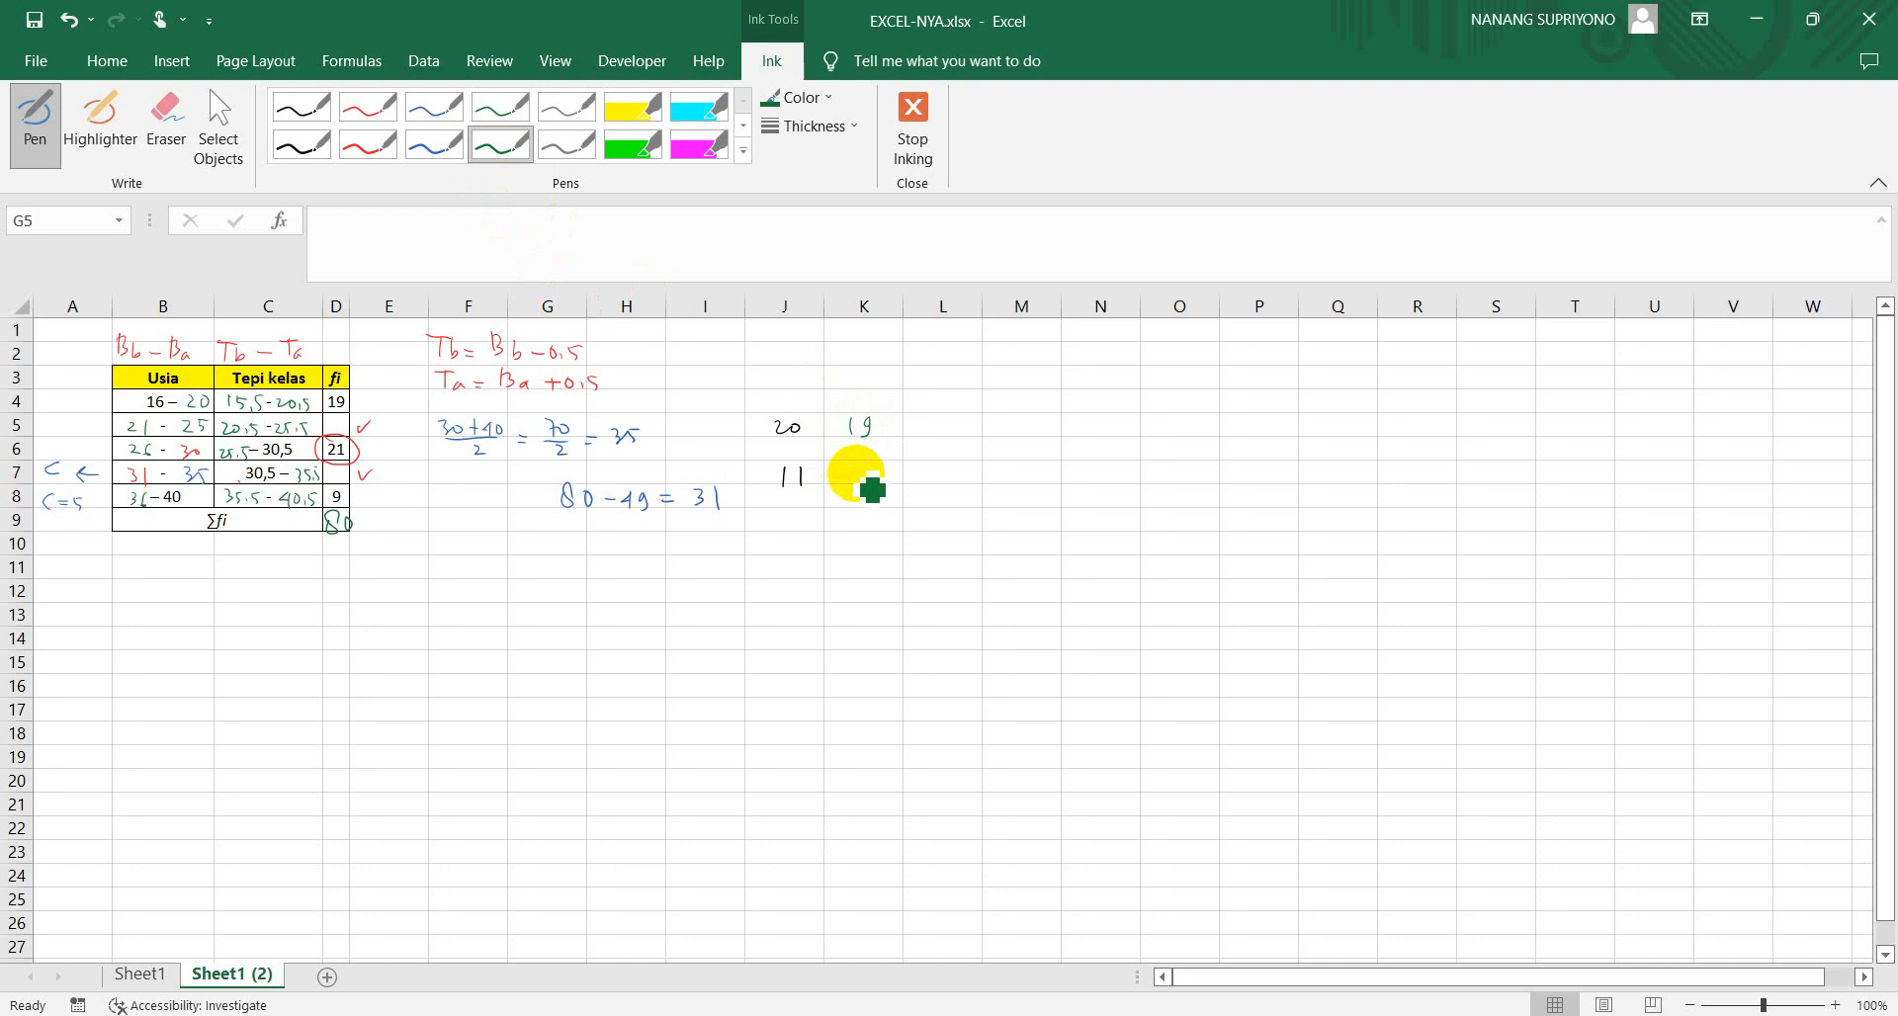
{"action": "left_click_drag", "start_coordinate": [859, 469], "coordinate": [872, 471]}
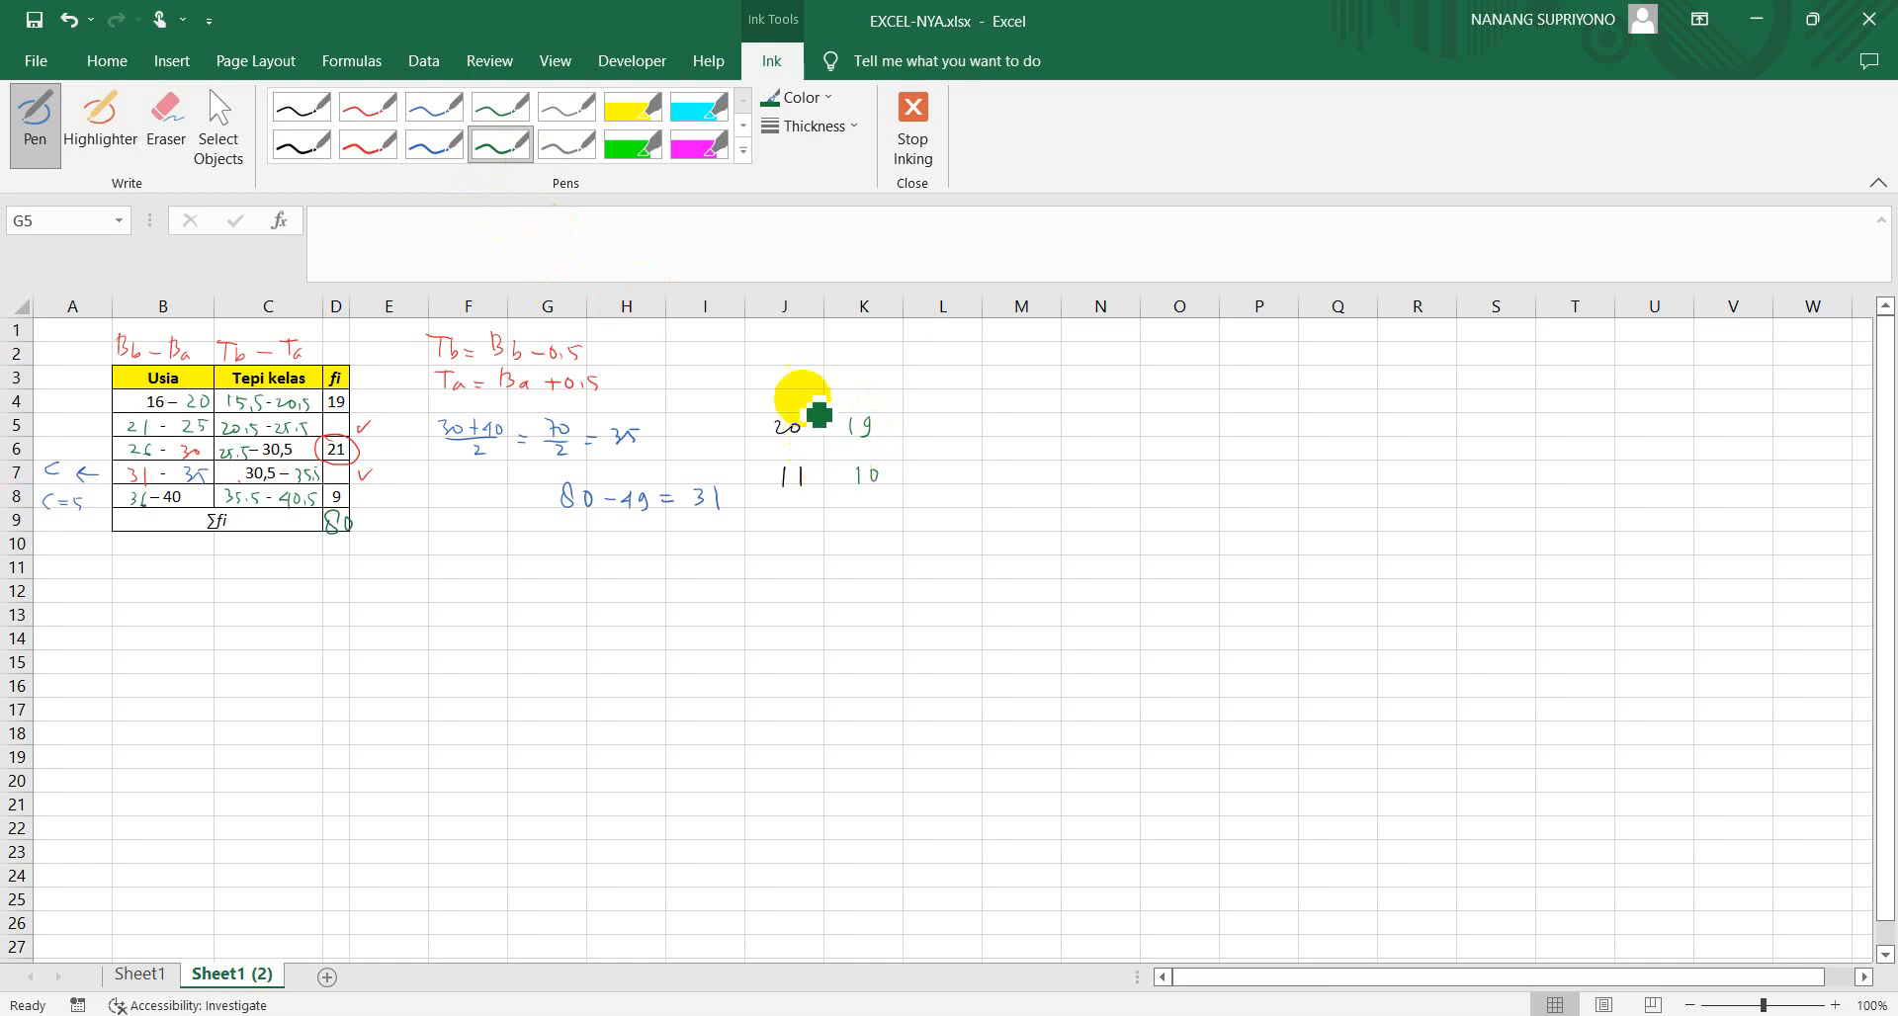
Correct the 10 below 19 to 12 in grey ink and add the pairs 18 above 13 and 17 above 14
{"action": "left_click", "coordinate": [559, 150]}
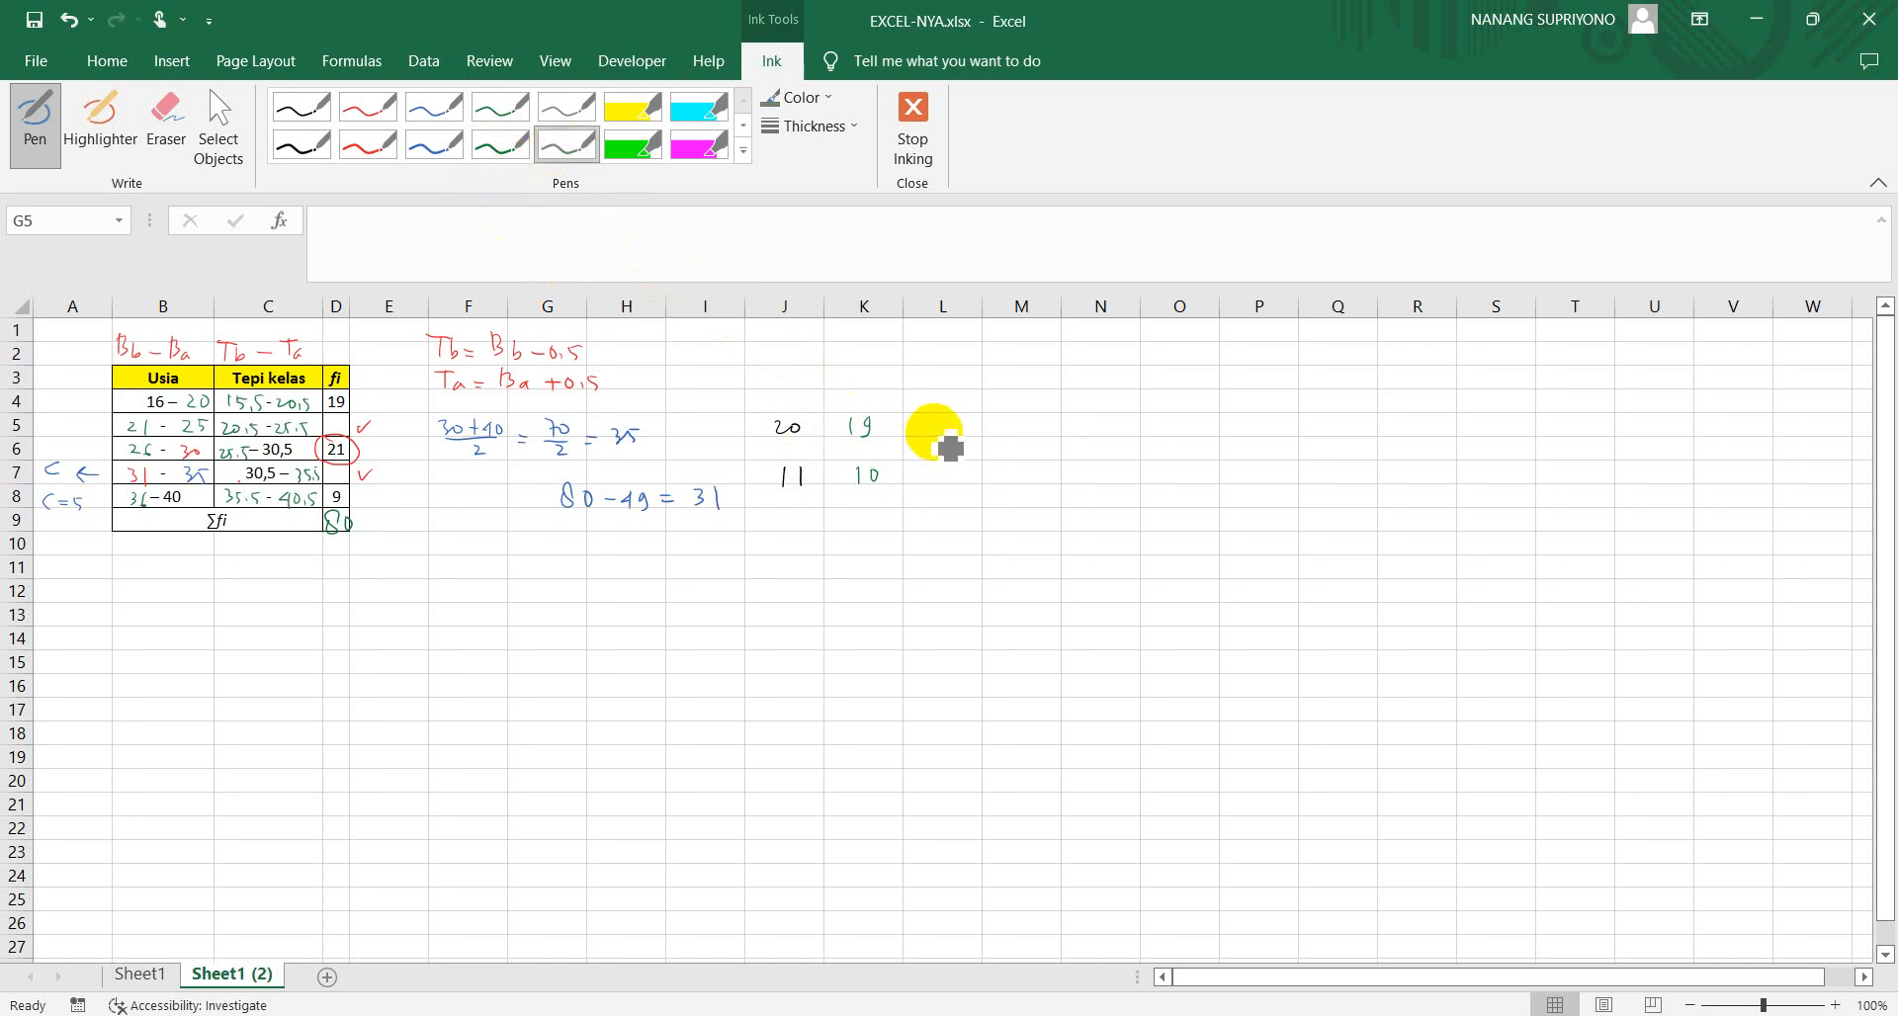
{"action": "mouse_move", "coordinate": [933, 416]}
{"action": "left_mouse_down"}
{"action": "mouse_move", "coordinate": [934, 436]}
{"action": "mouse_move", "coordinate": [947, 418]}
{"action": "left_mouse_up"}
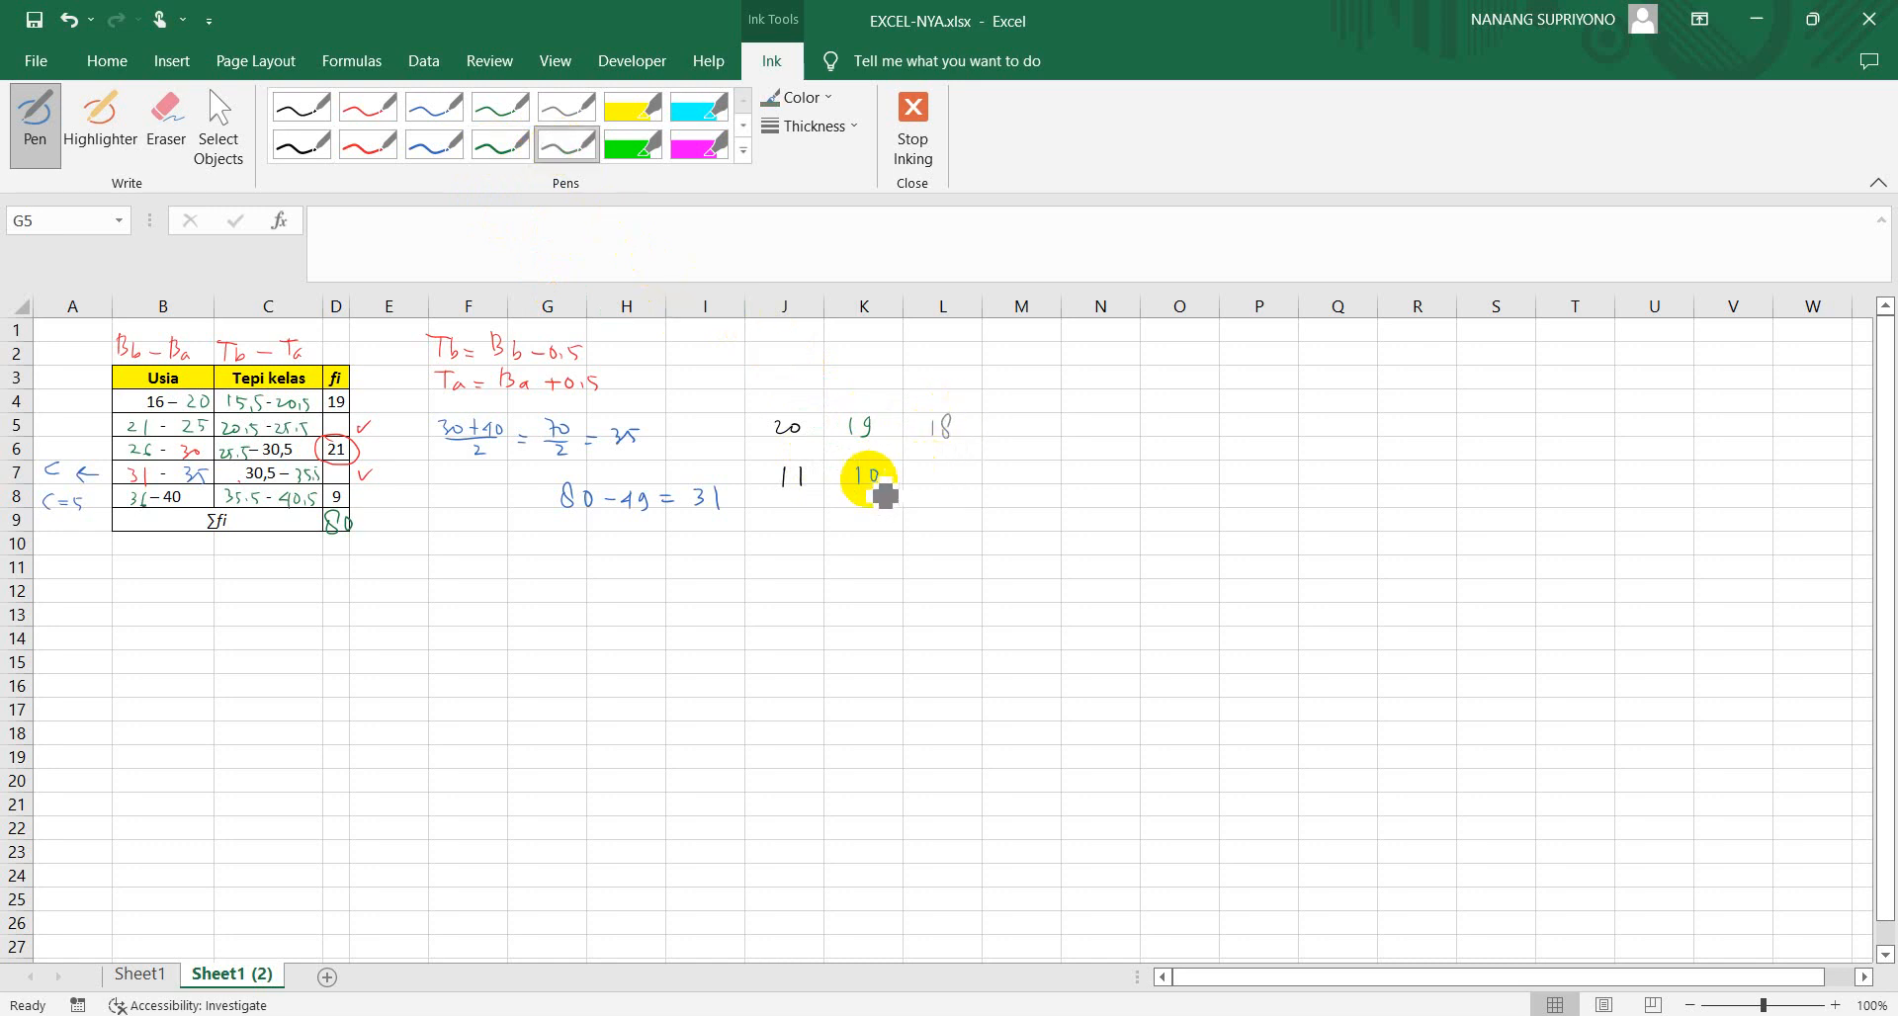
{"action": "left_click_drag", "start_coordinate": [868, 468], "coordinate": [946, 488]}
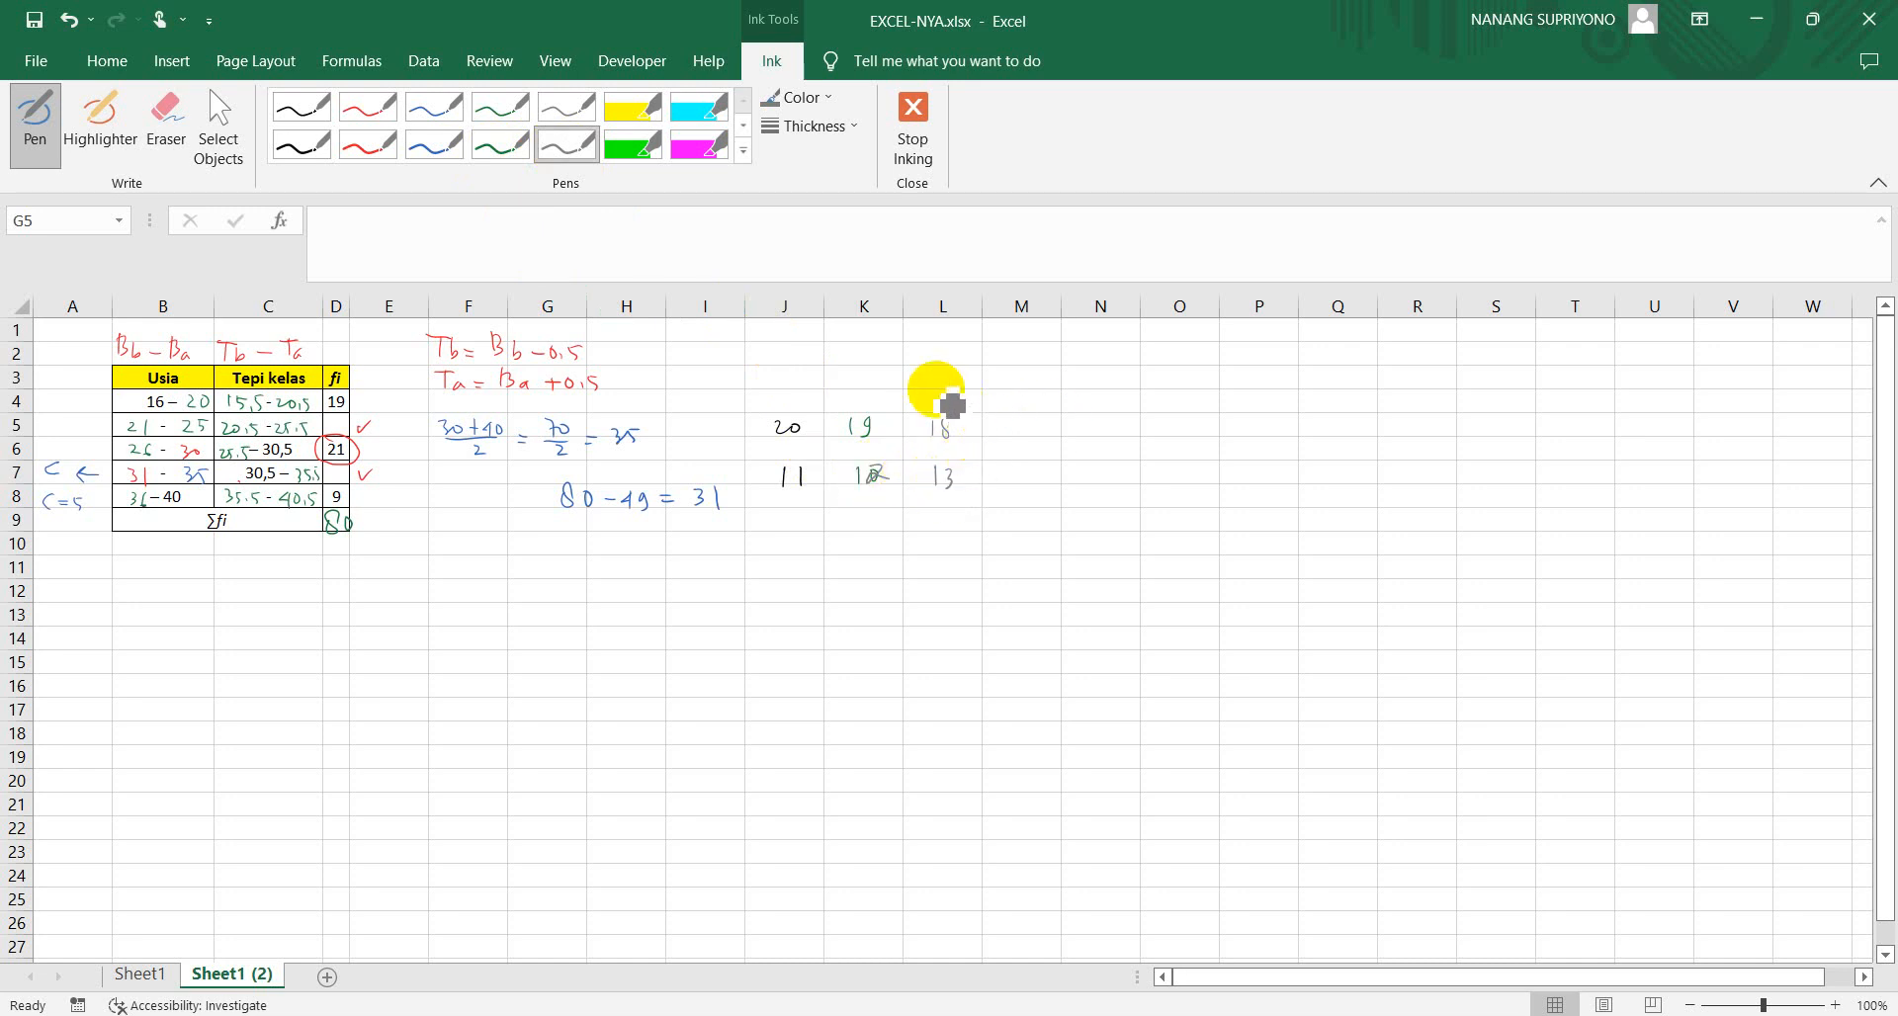
{"action": "left_click_drag", "start_coordinate": [1001, 419], "coordinate": [1022, 488]}
Continue the frequency pairs in red ink: 16 above 15, 15 above 16, 14 above 17, 13 above 18, 12 above 19, 11 above 20, 10 above 21
{"action": "left_click", "coordinate": [370, 144]}
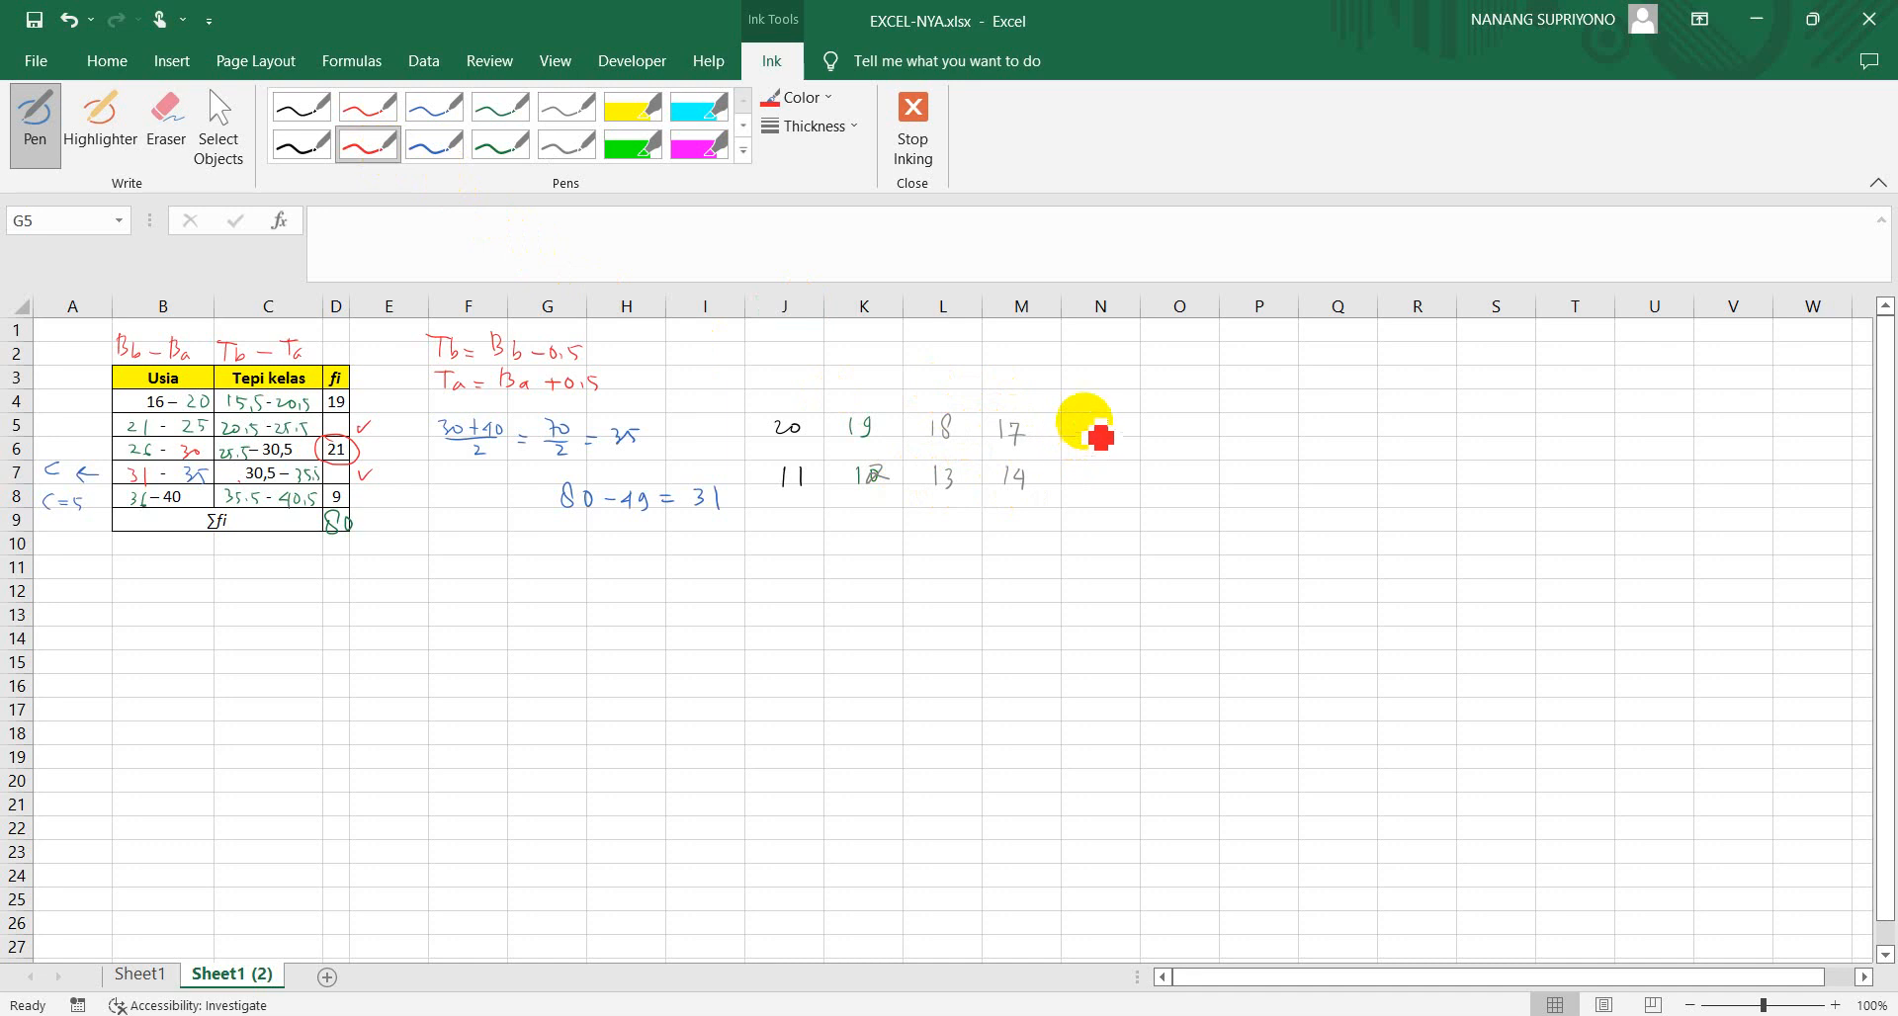
{"action": "left_click_drag", "start_coordinate": [1084, 421], "coordinate": [1084, 440]}
{"action": "mouse_move", "coordinate": [1099, 420]}
{"action": "left_mouse_down"}
{"action": "mouse_move", "coordinate": [1085, 484]}
{"action": "mouse_move", "coordinate": [1109, 467]}
{"action": "left_mouse_up"}
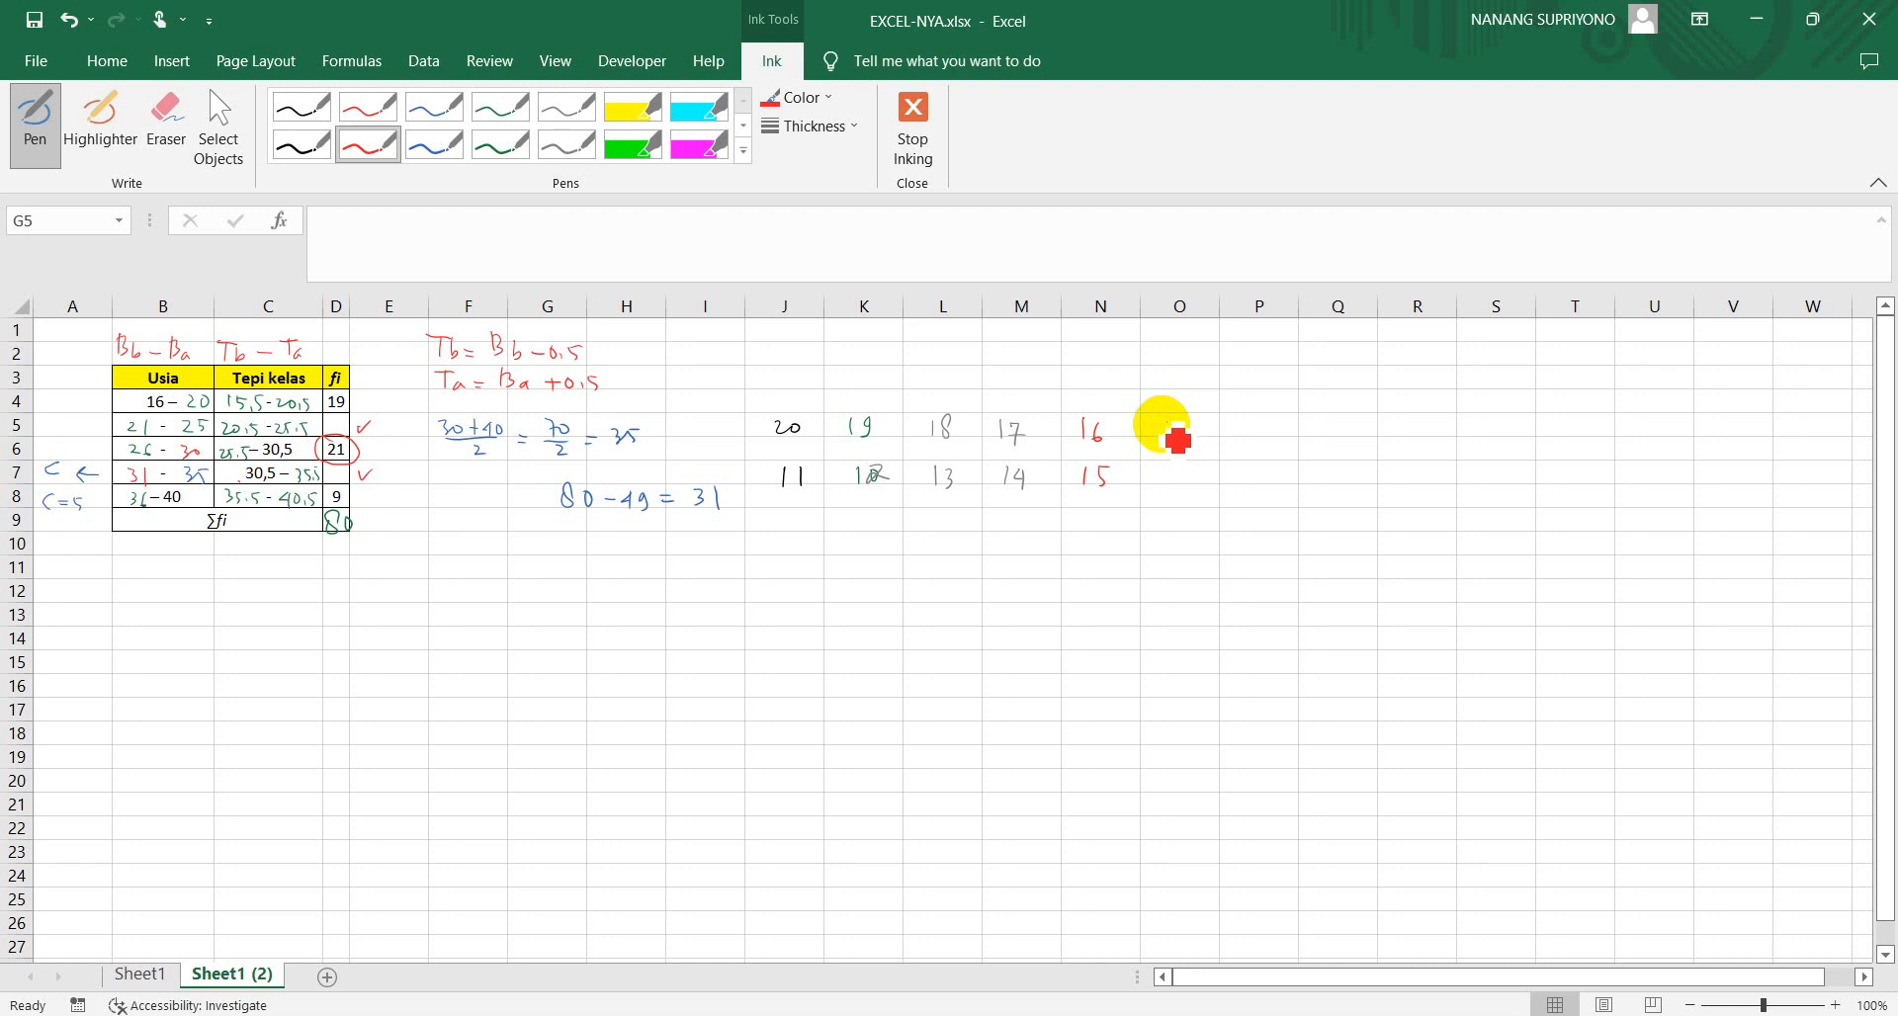
{"action": "left_click_drag", "start_coordinate": [1177, 427], "coordinate": [1183, 476]}
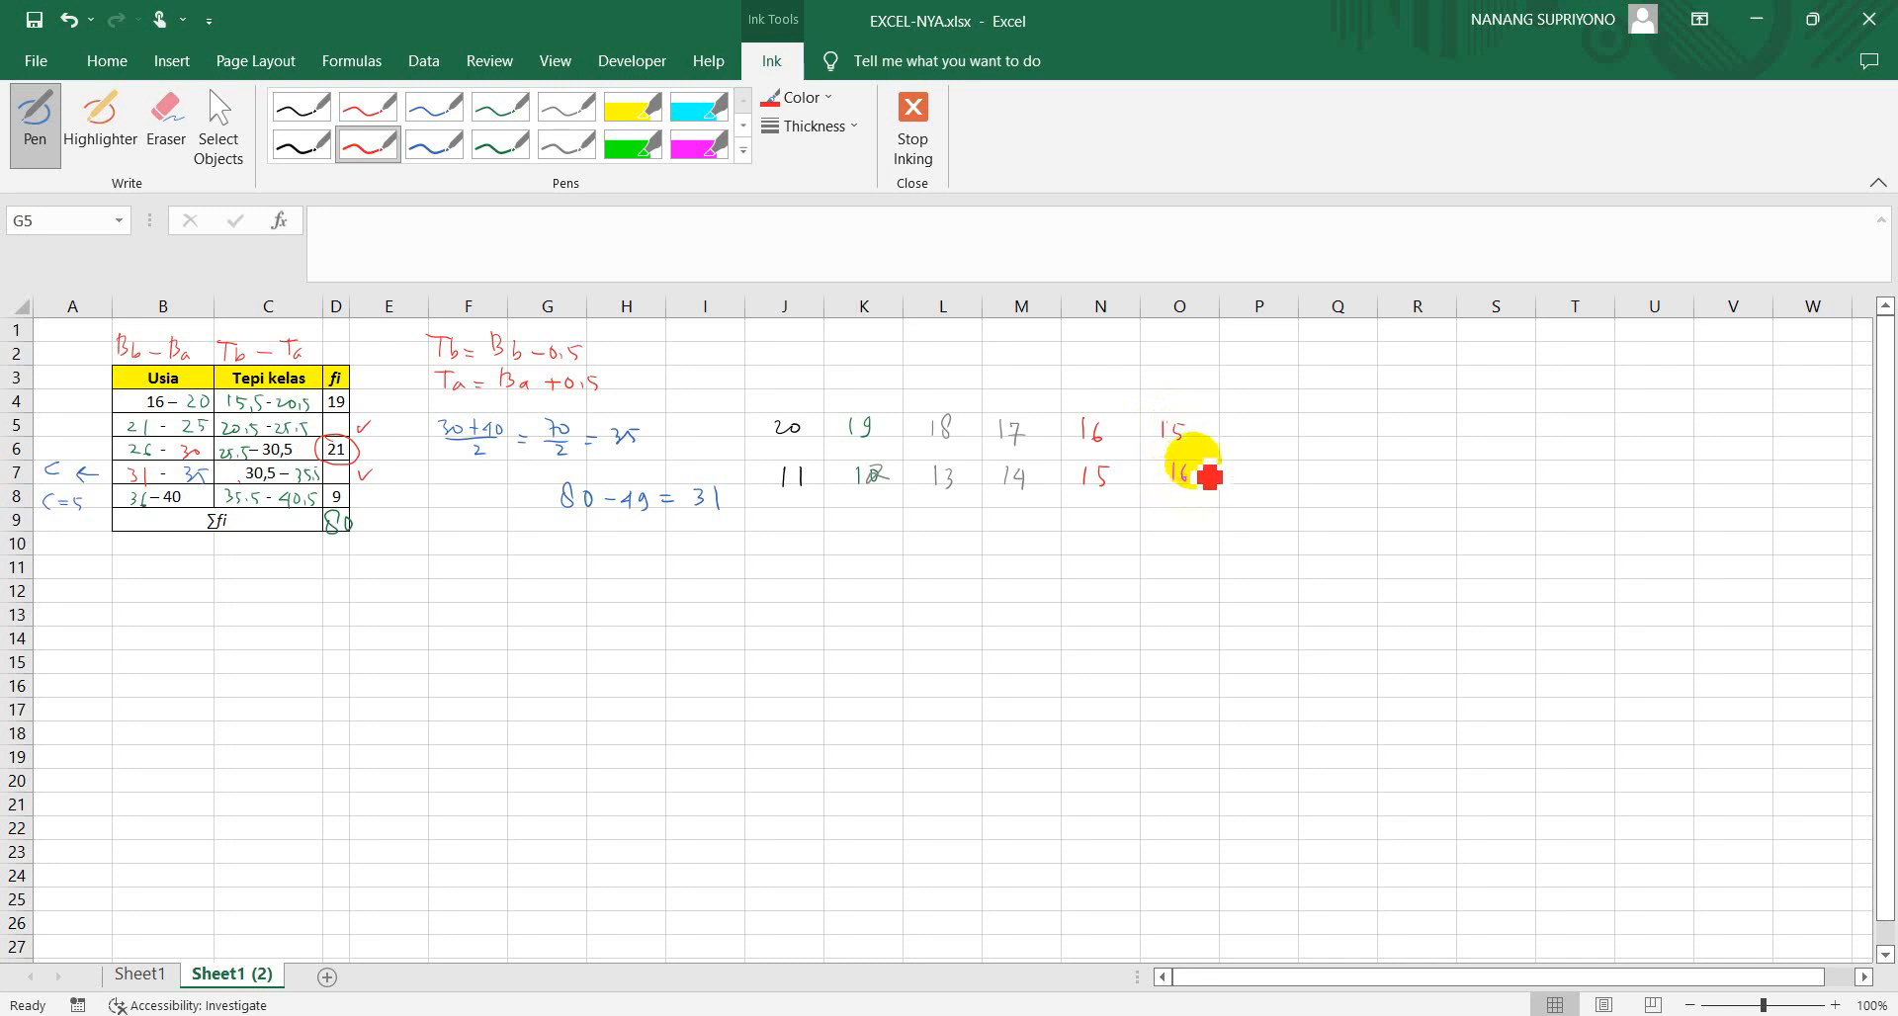
{"action": "mouse_move", "coordinate": [1243, 420]}
{"action": "left_mouse_down"}
{"action": "mouse_move", "coordinate": [1243, 442]}
{"action": "mouse_move", "coordinate": [1265, 435]}
{"action": "left_mouse_up"}
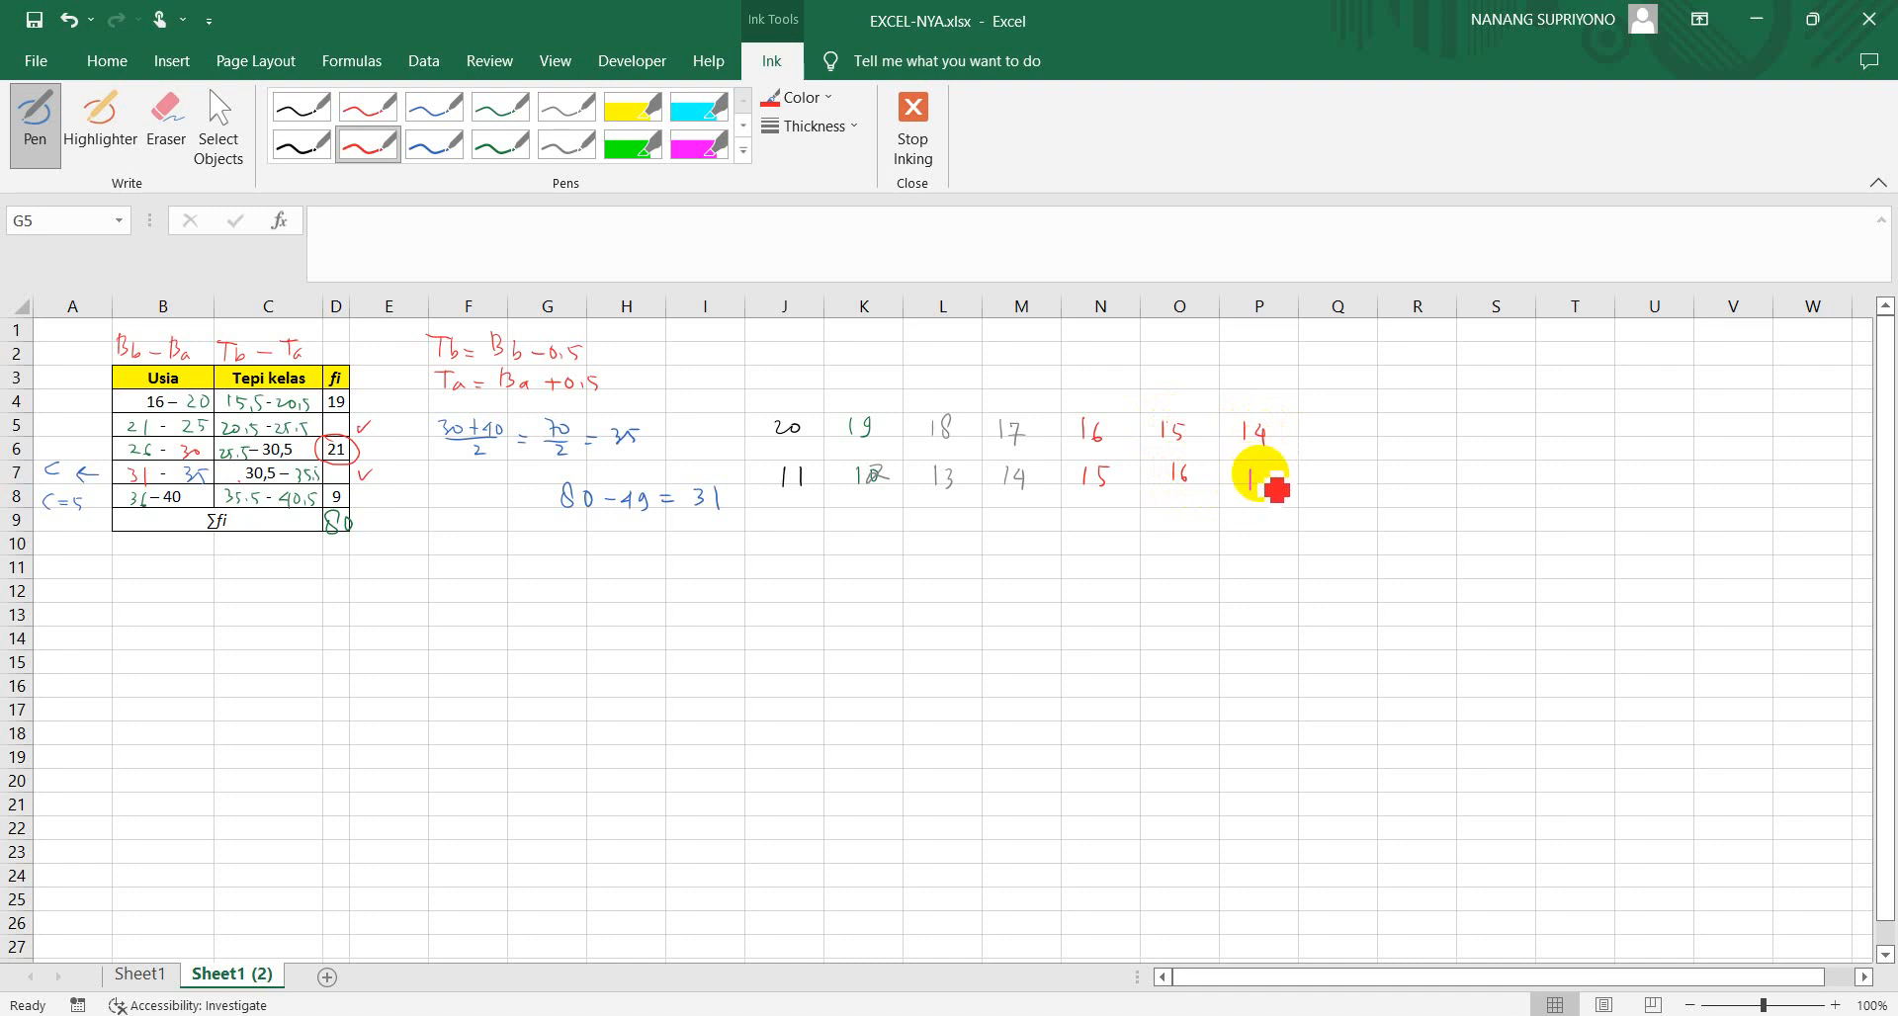
{"action": "left_click_drag", "start_coordinate": [1253, 473], "coordinate": [1261, 490]}
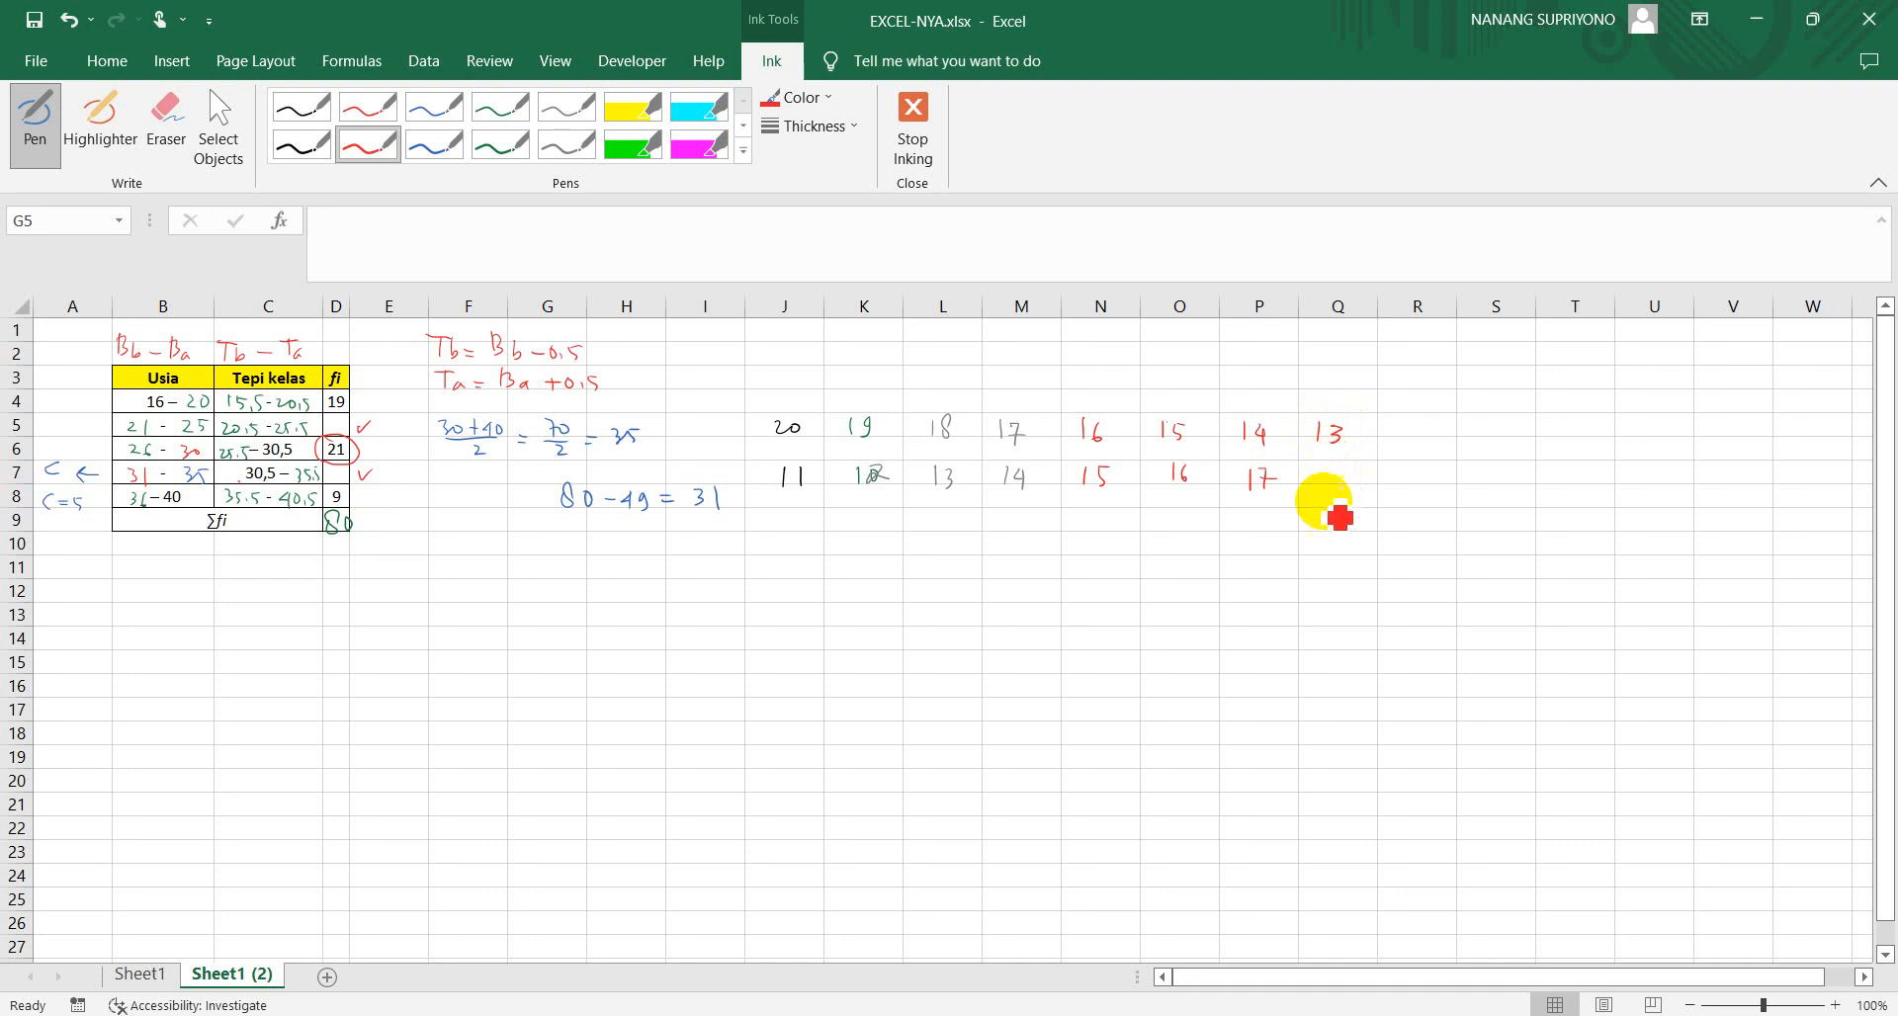
{"action": "left_click_drag", "start_coordinate": [1350, 473], "coordinate": [1346, 491]}
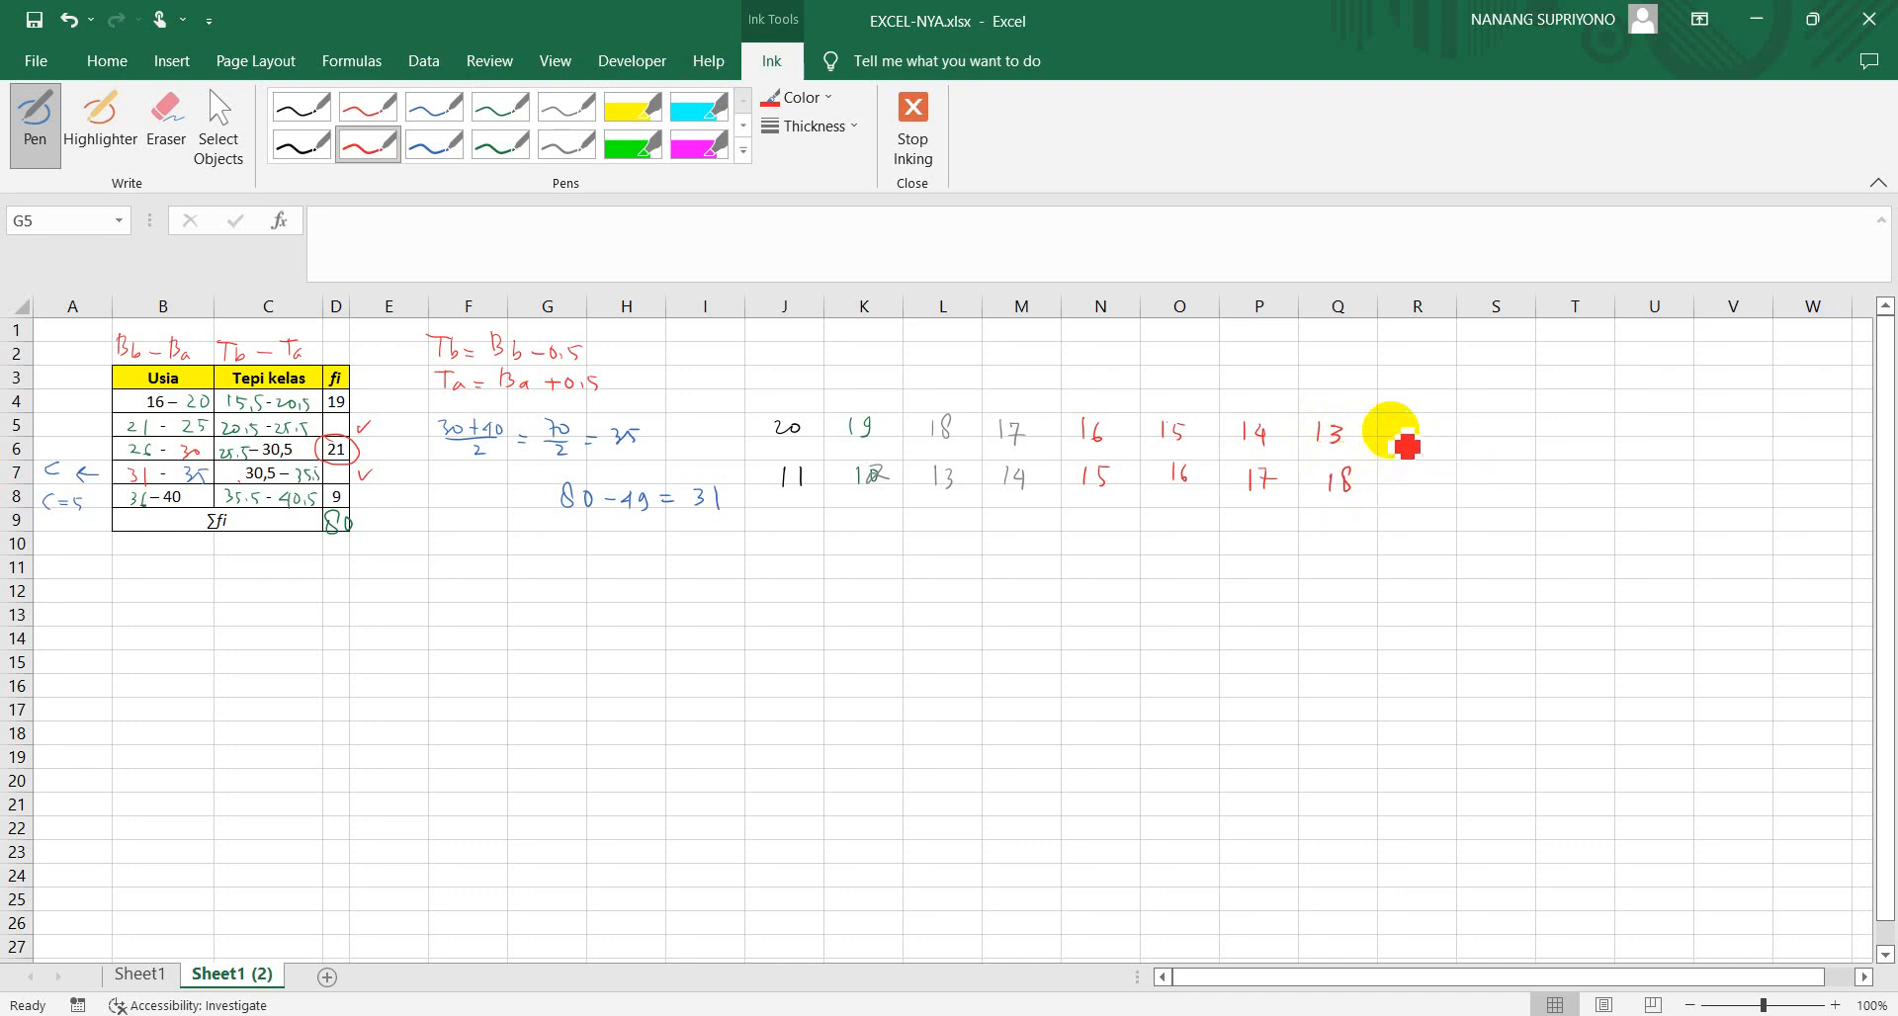
{"action": "mouse_move", "coordinate": [1390, 427]}
{"action": "left_mouse_down"}
{"action": "mouse_move", "coordinate": [1421, 447]}
{"action": "mouse_move", "coordinate": [1397, 491]}
{"action": "mouse_move", "coordinate": [1419, 497]}
{"action": "left_mouse_up"}
{"action": "mouse_move", "coordinate": [1473, 433]}
{"action": "left_mouse_down"}
{"action": "mouse_move", "coordinate": [1491, 493]}
{"action": "mouse_move", "coordinate": [1560, 441]}
{"action": "left_mouse_up"}
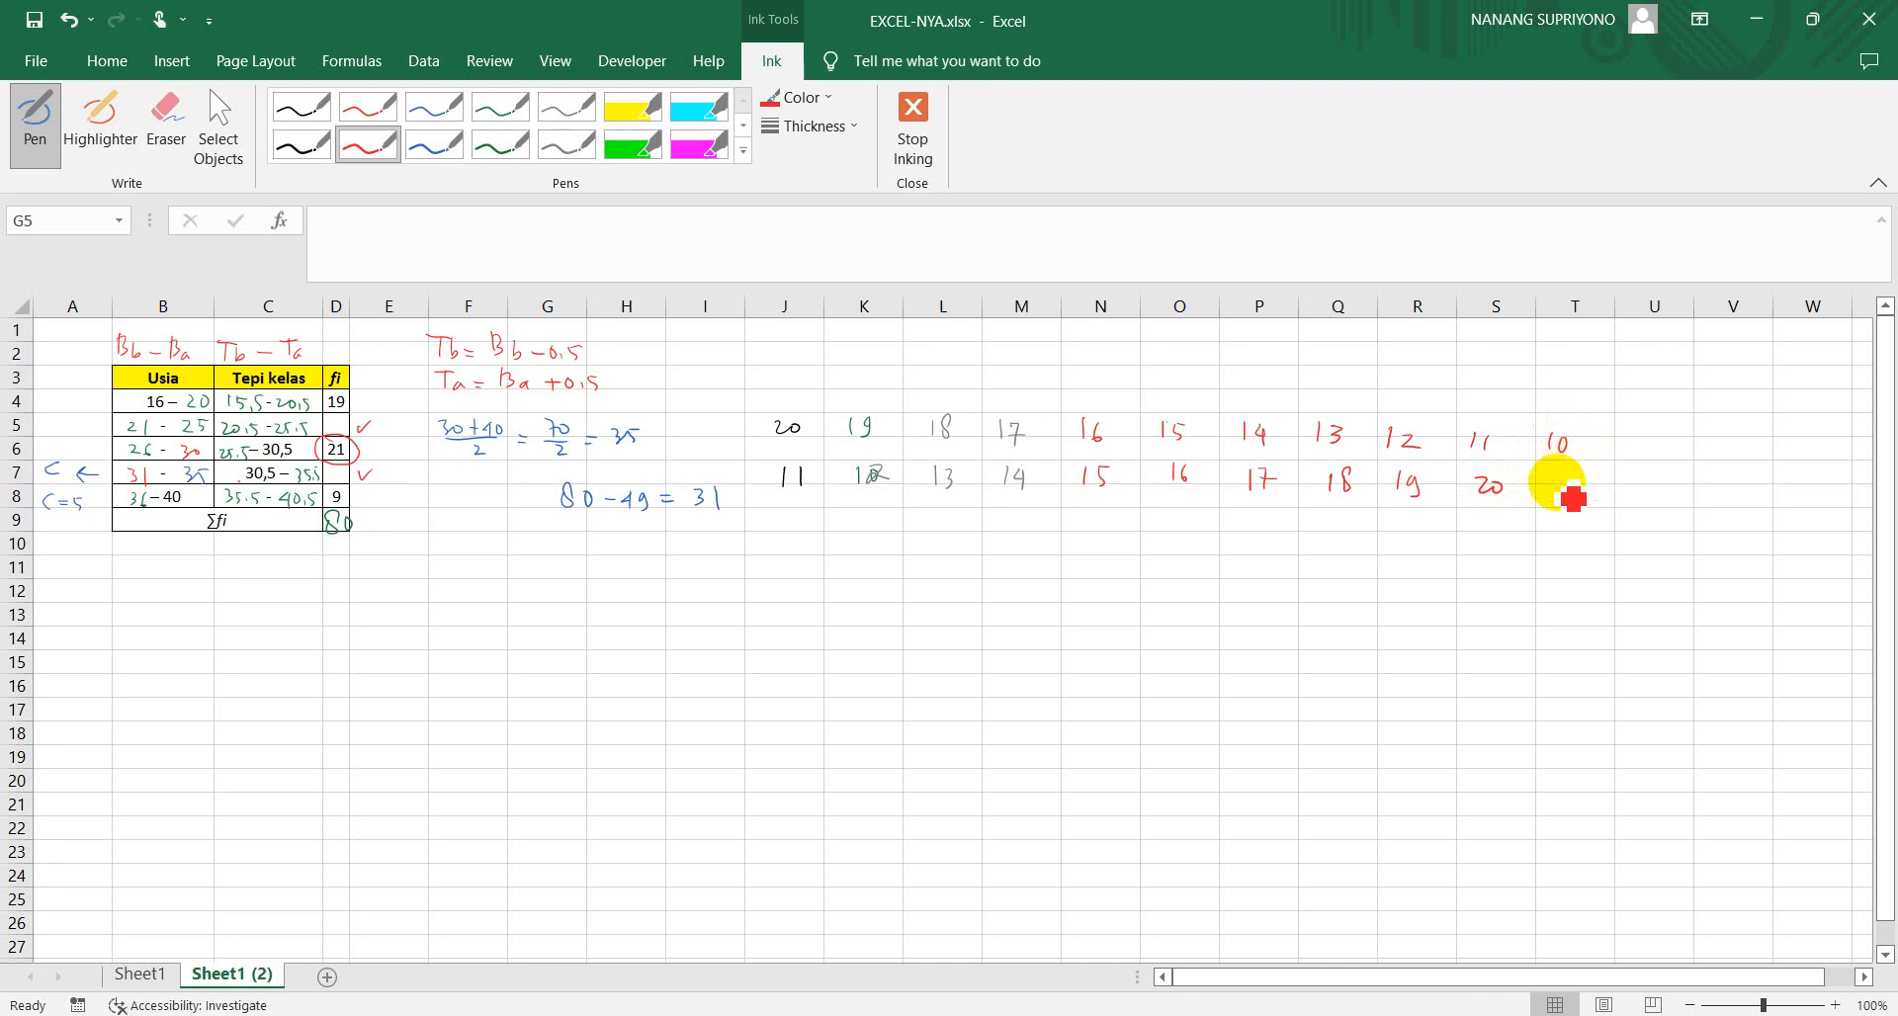
{"action": "left_click_drag", "start_coordinate": [1556, 486], "coordinate": [1576, 500]}
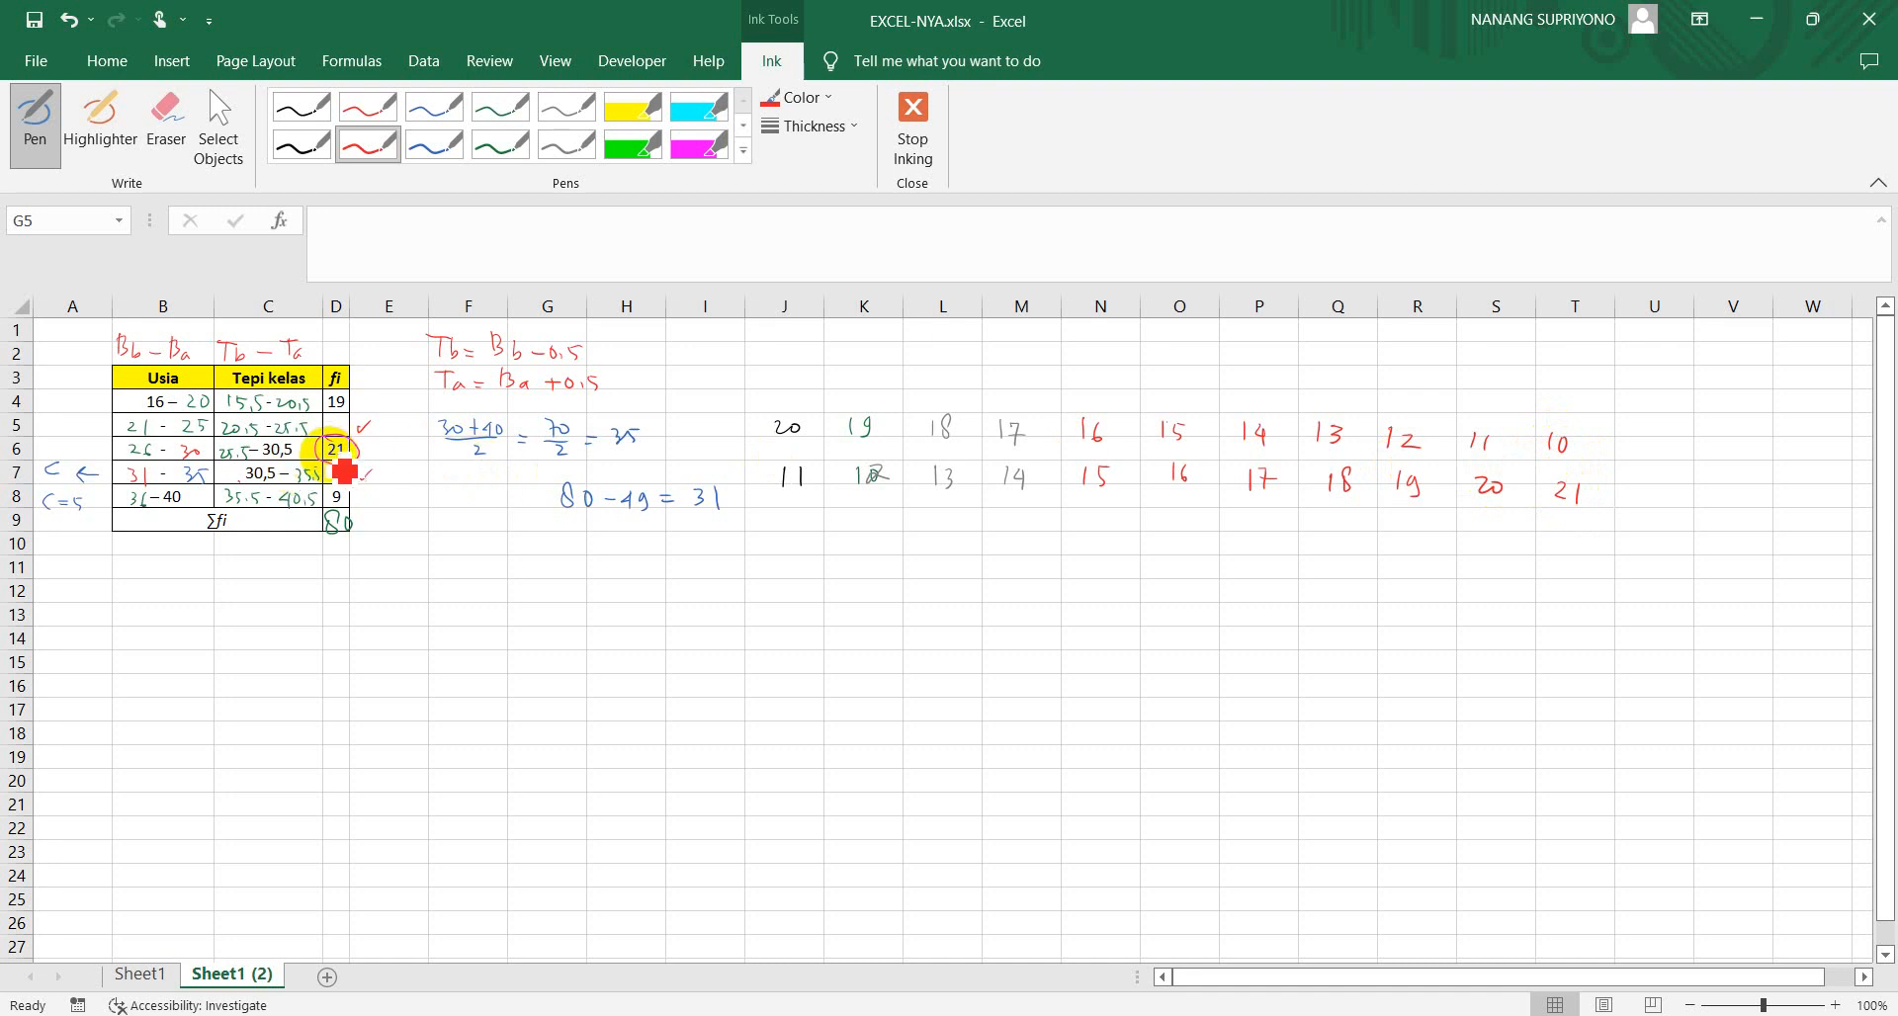
Erase the last handwritten pair, 10 above 21, from column T
{"action": "right_click", "coordinate": [173, 138]}
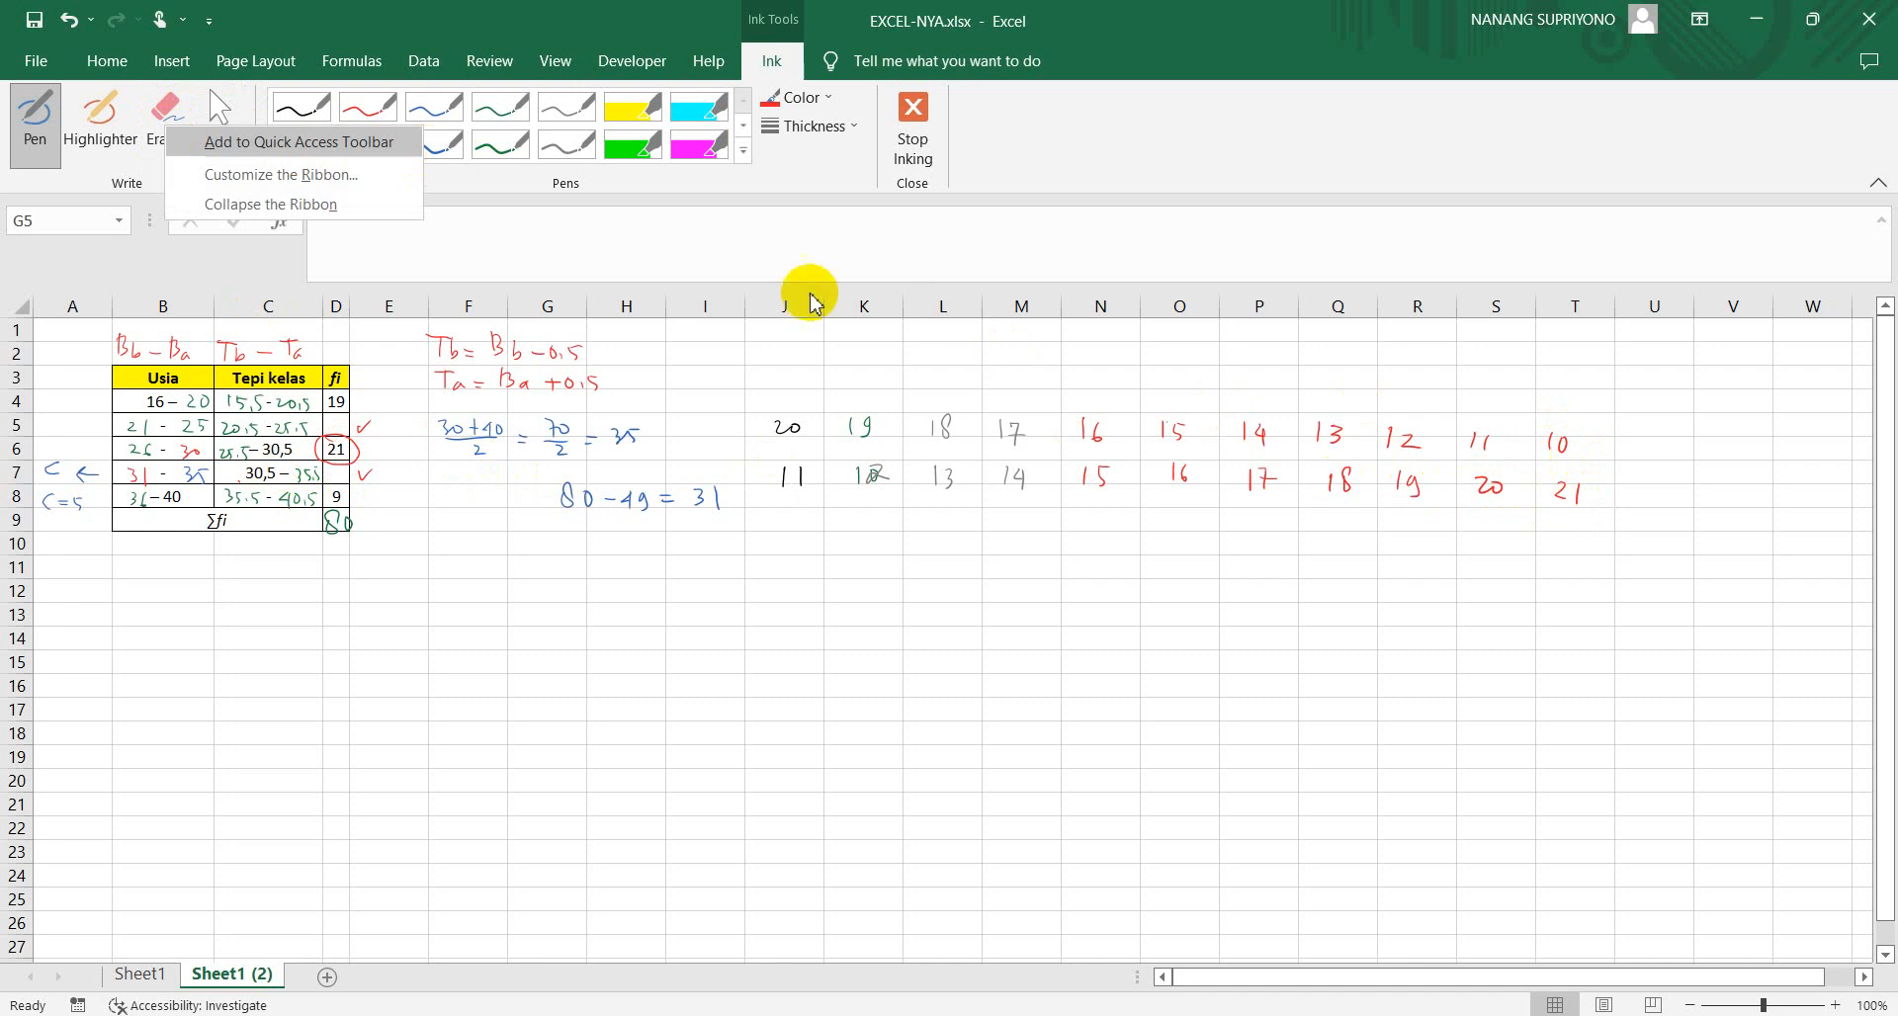
{"action": "left_click", "coordinate": [166, 119]}
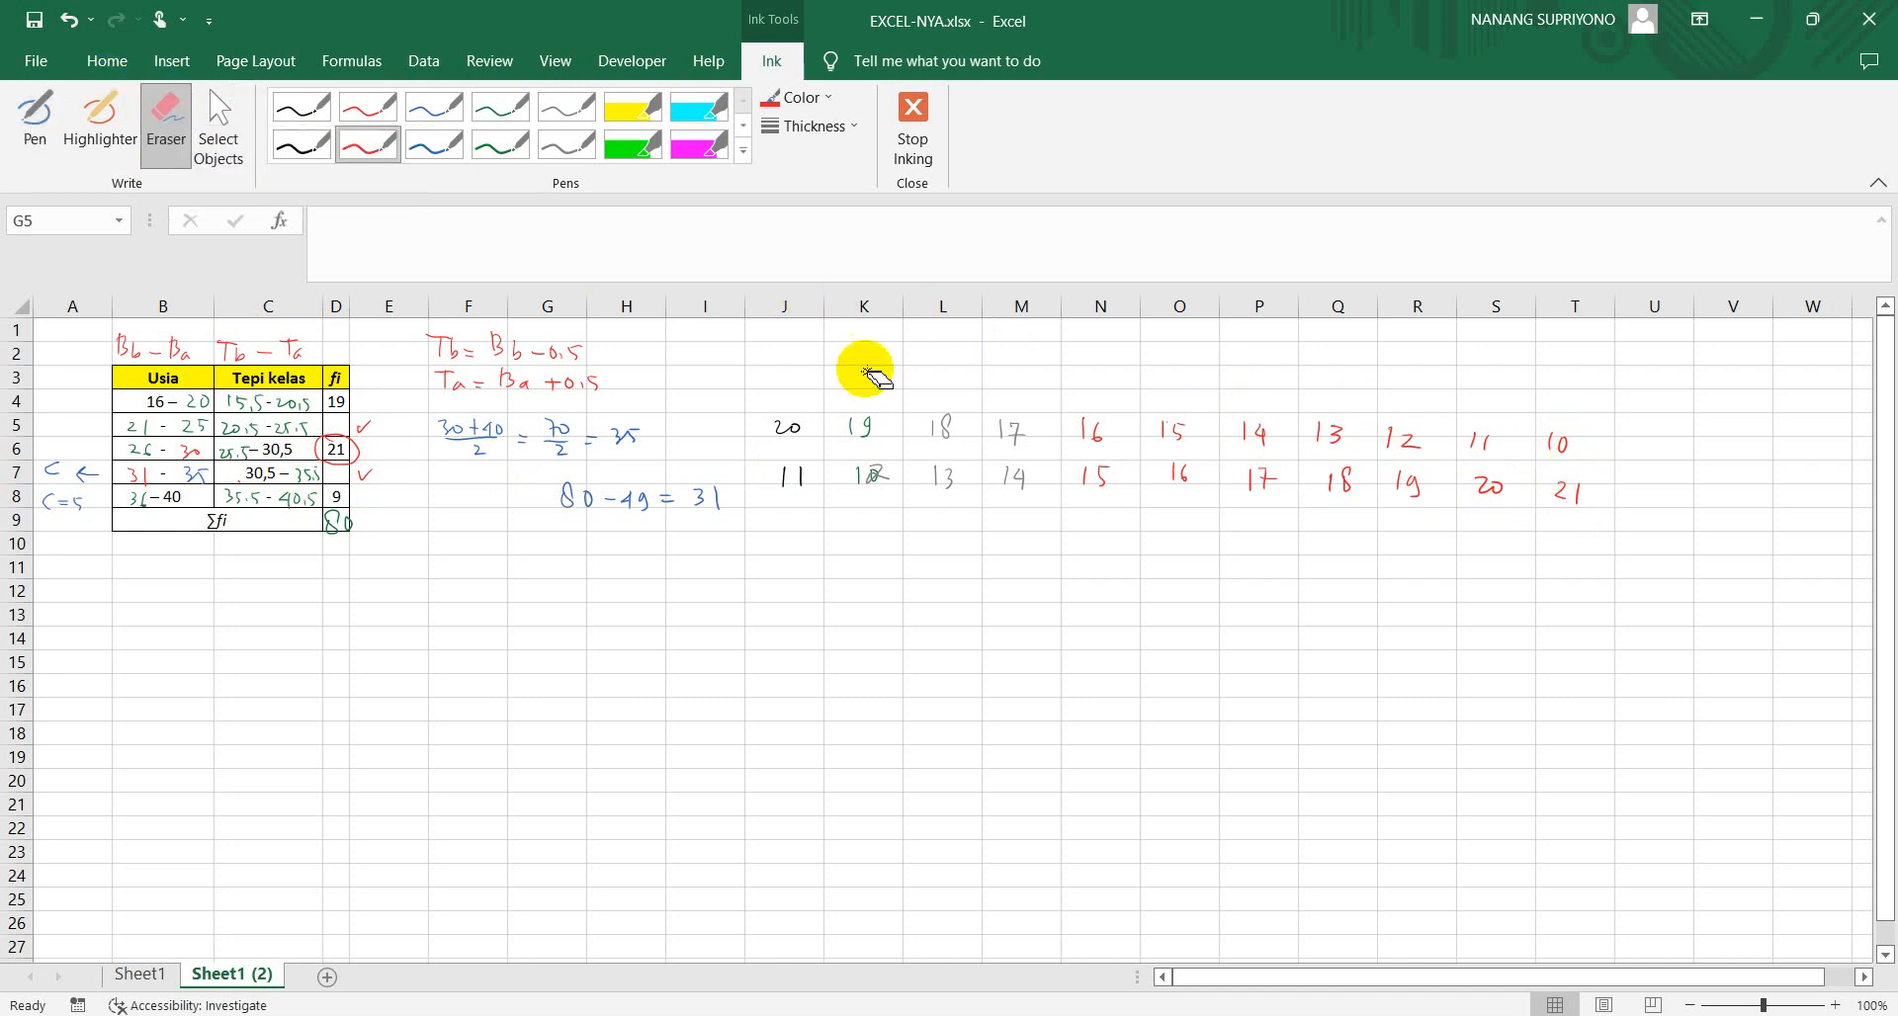
{"action": "mouse_move", "coordinate": [1537, 508]}
{"action": "left_mouse_down"}
{"action": "mouse_move", "coordinate": [1575, 495]}
{"action": "mouse_move", "coordinate": [1562, 502]}
{"action": "mouse_move", "coordinate": [1558, 440]}
{"action": "left_mouse_up"}
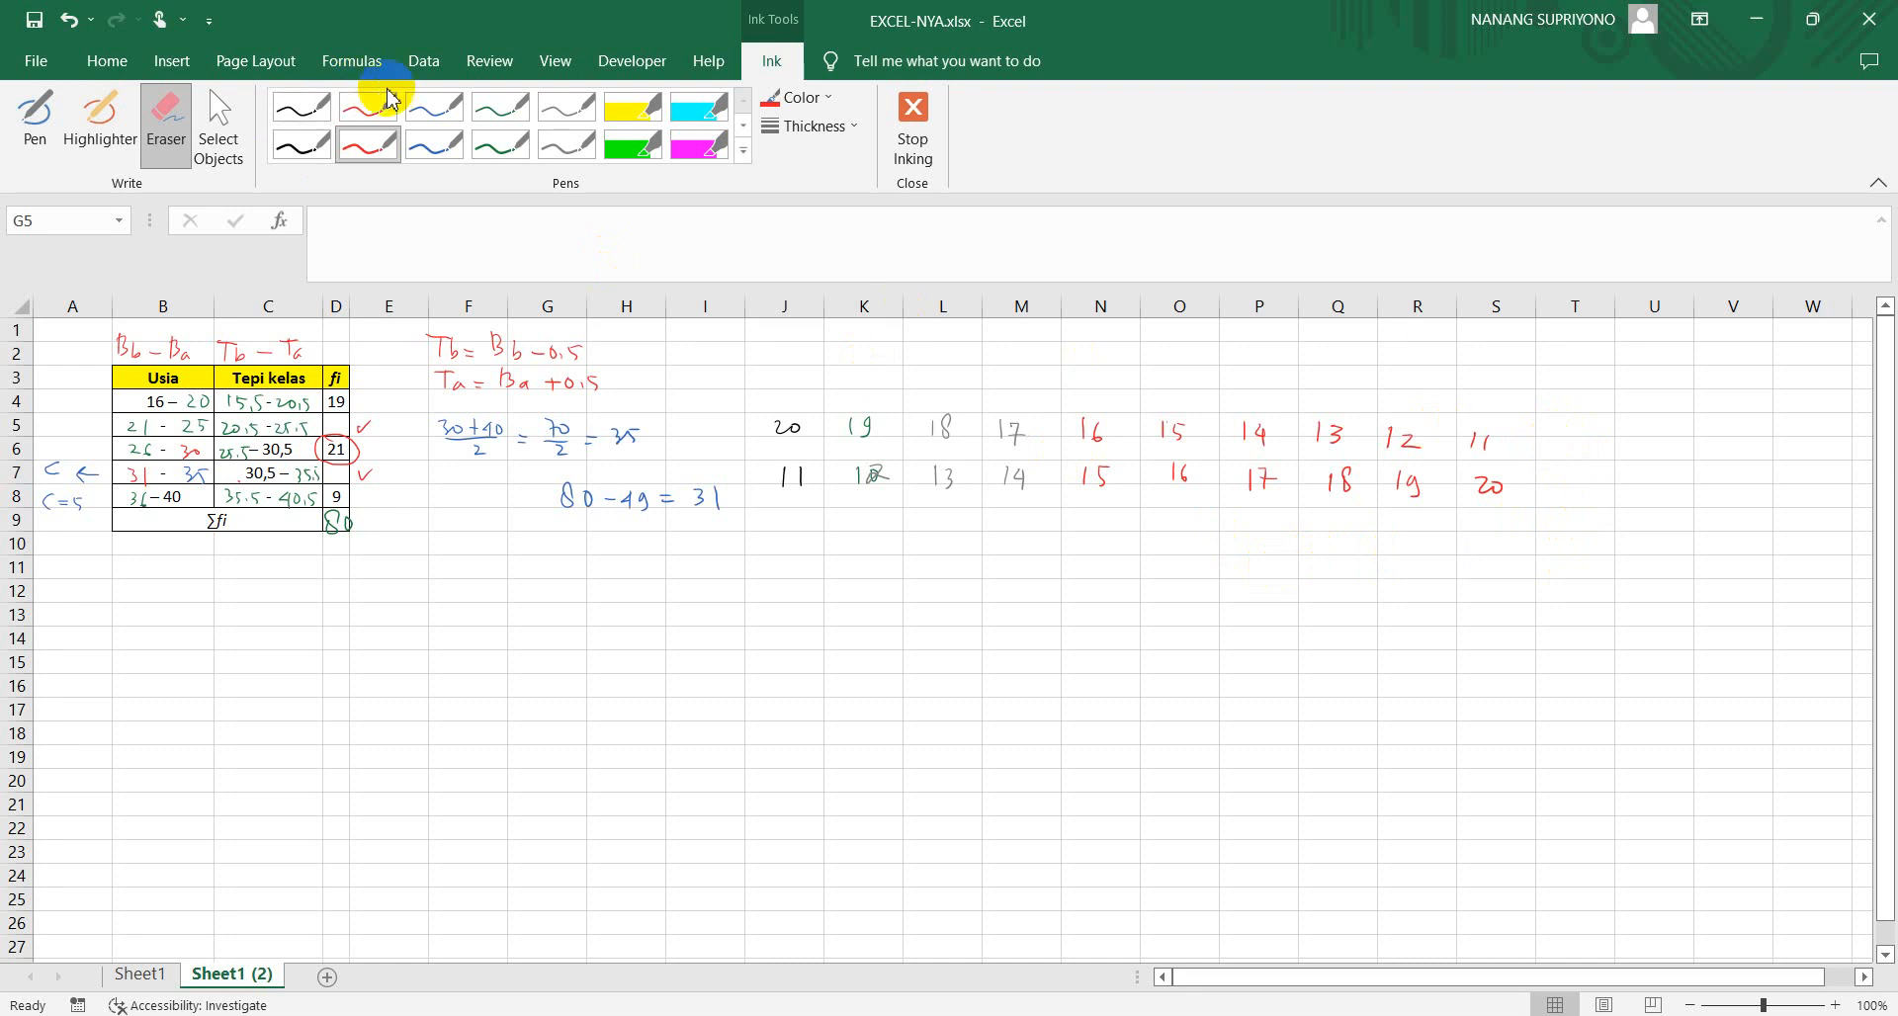
Draw a red curly brace beneath the row of frequency pairs and write 10 below it
{"action": "left_click", "coordinate": [371, 143]}
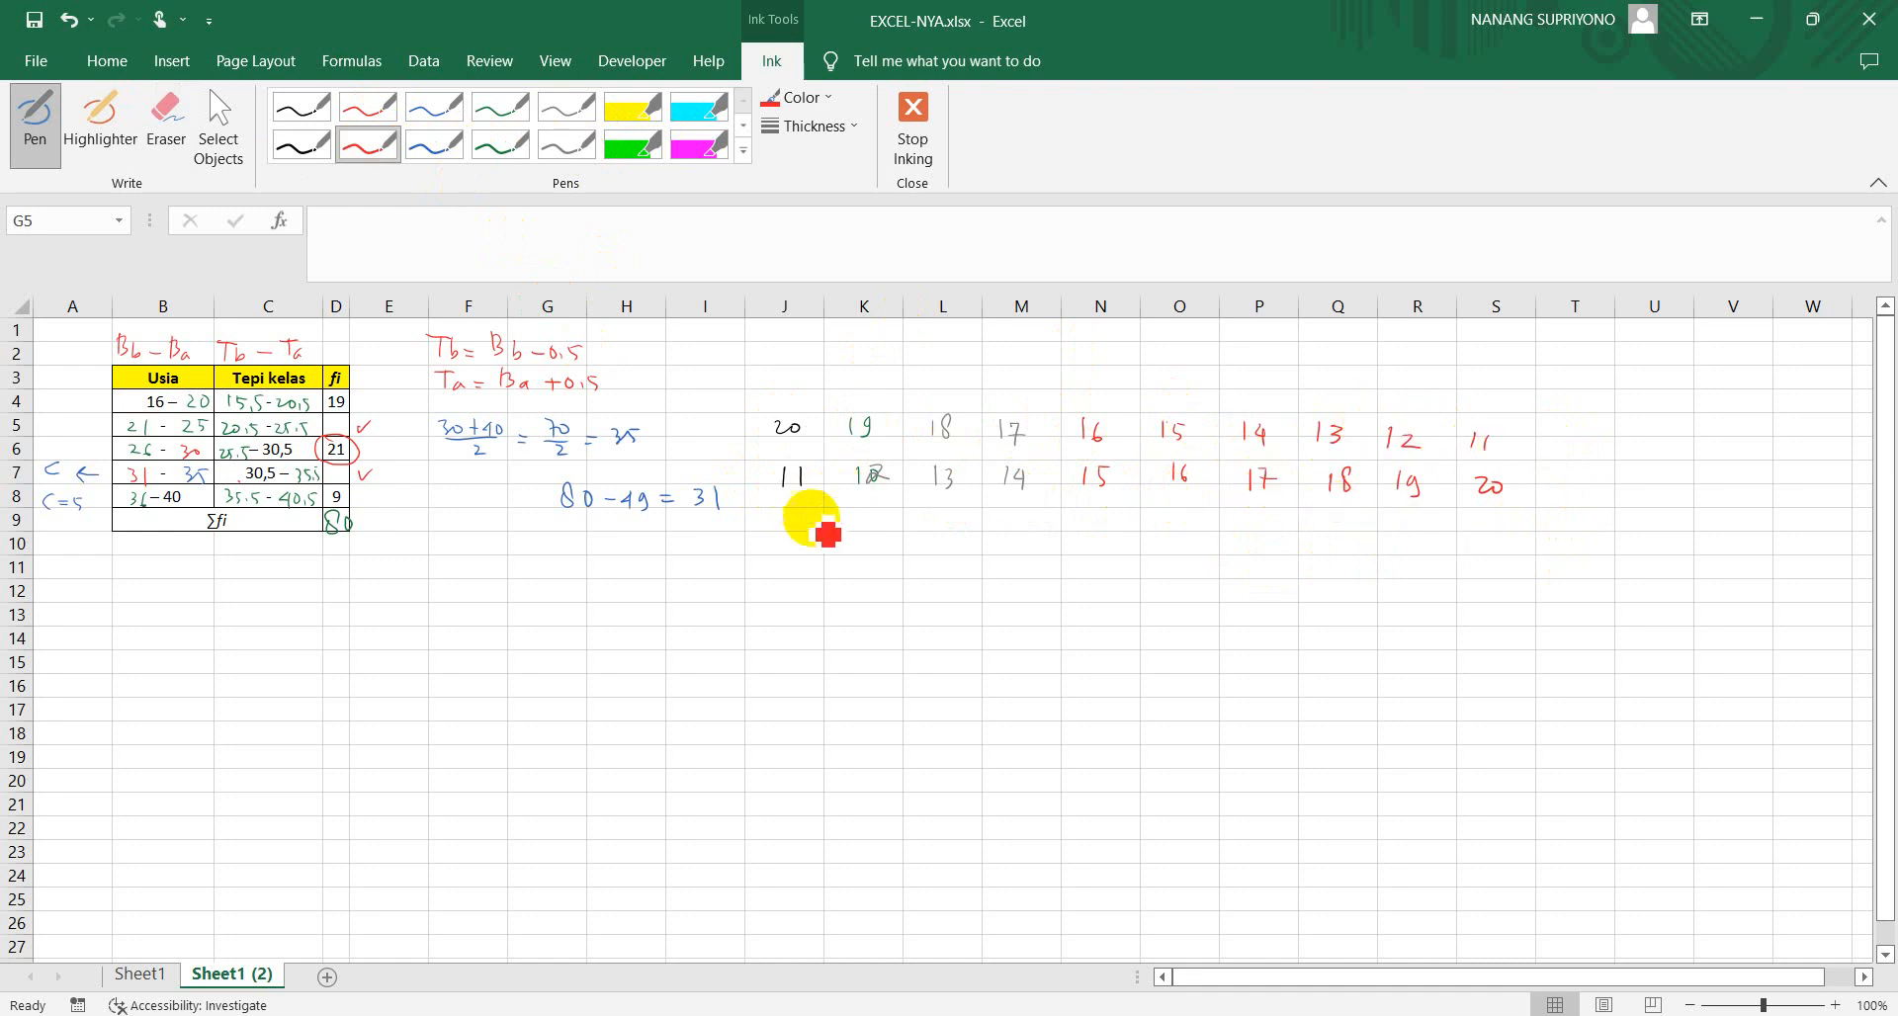
{"action": "mouse_move", "coordinate": [805, 510]}
{"action": "left_mouse_down"}
{"action": "mouse_move", "coordinate": [1207, 544]}
{"action": "mouse_move", "coordinate": [1398, 526]}
{"action": "left_mouse_up"}
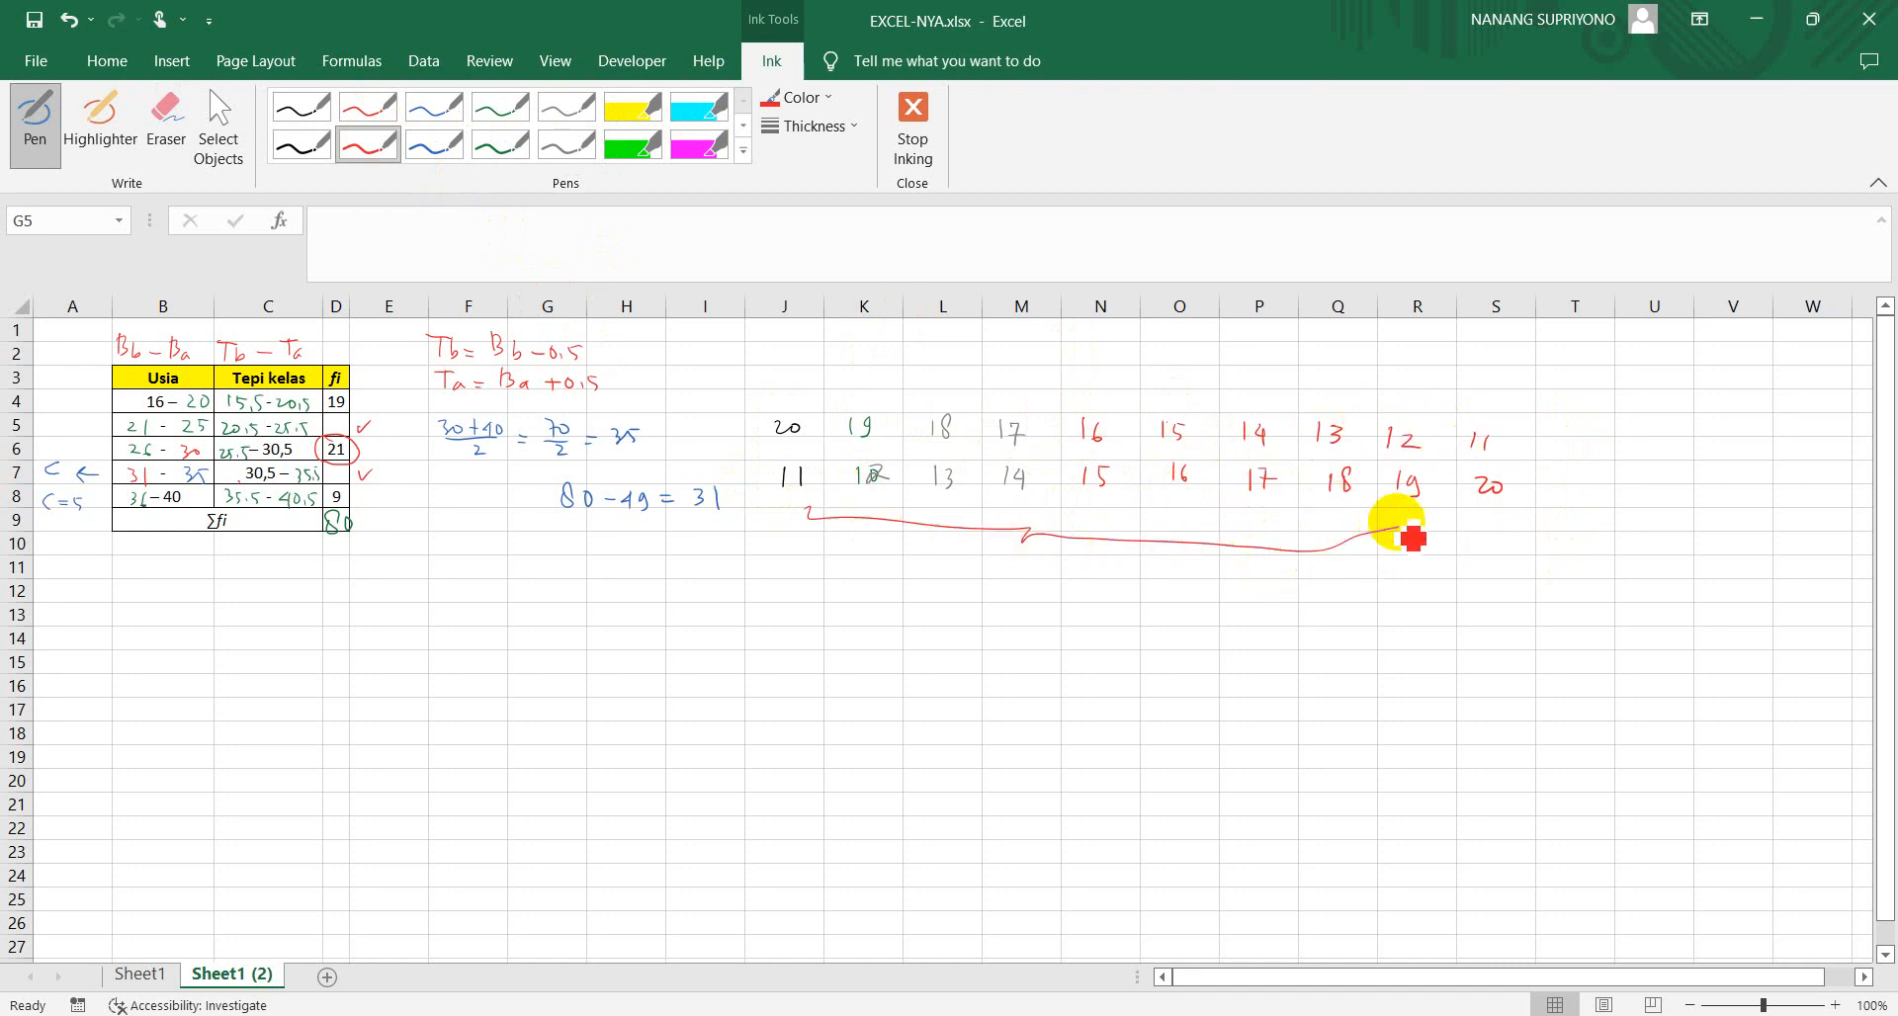
{"action": "left_click_drag", "start_coordinate": [1106, 551], "coordinate": [1107, 568]}
{"action": "left_click_drag", "start_coordinate": [1123, 554], "coordinate": [1121, 557]}
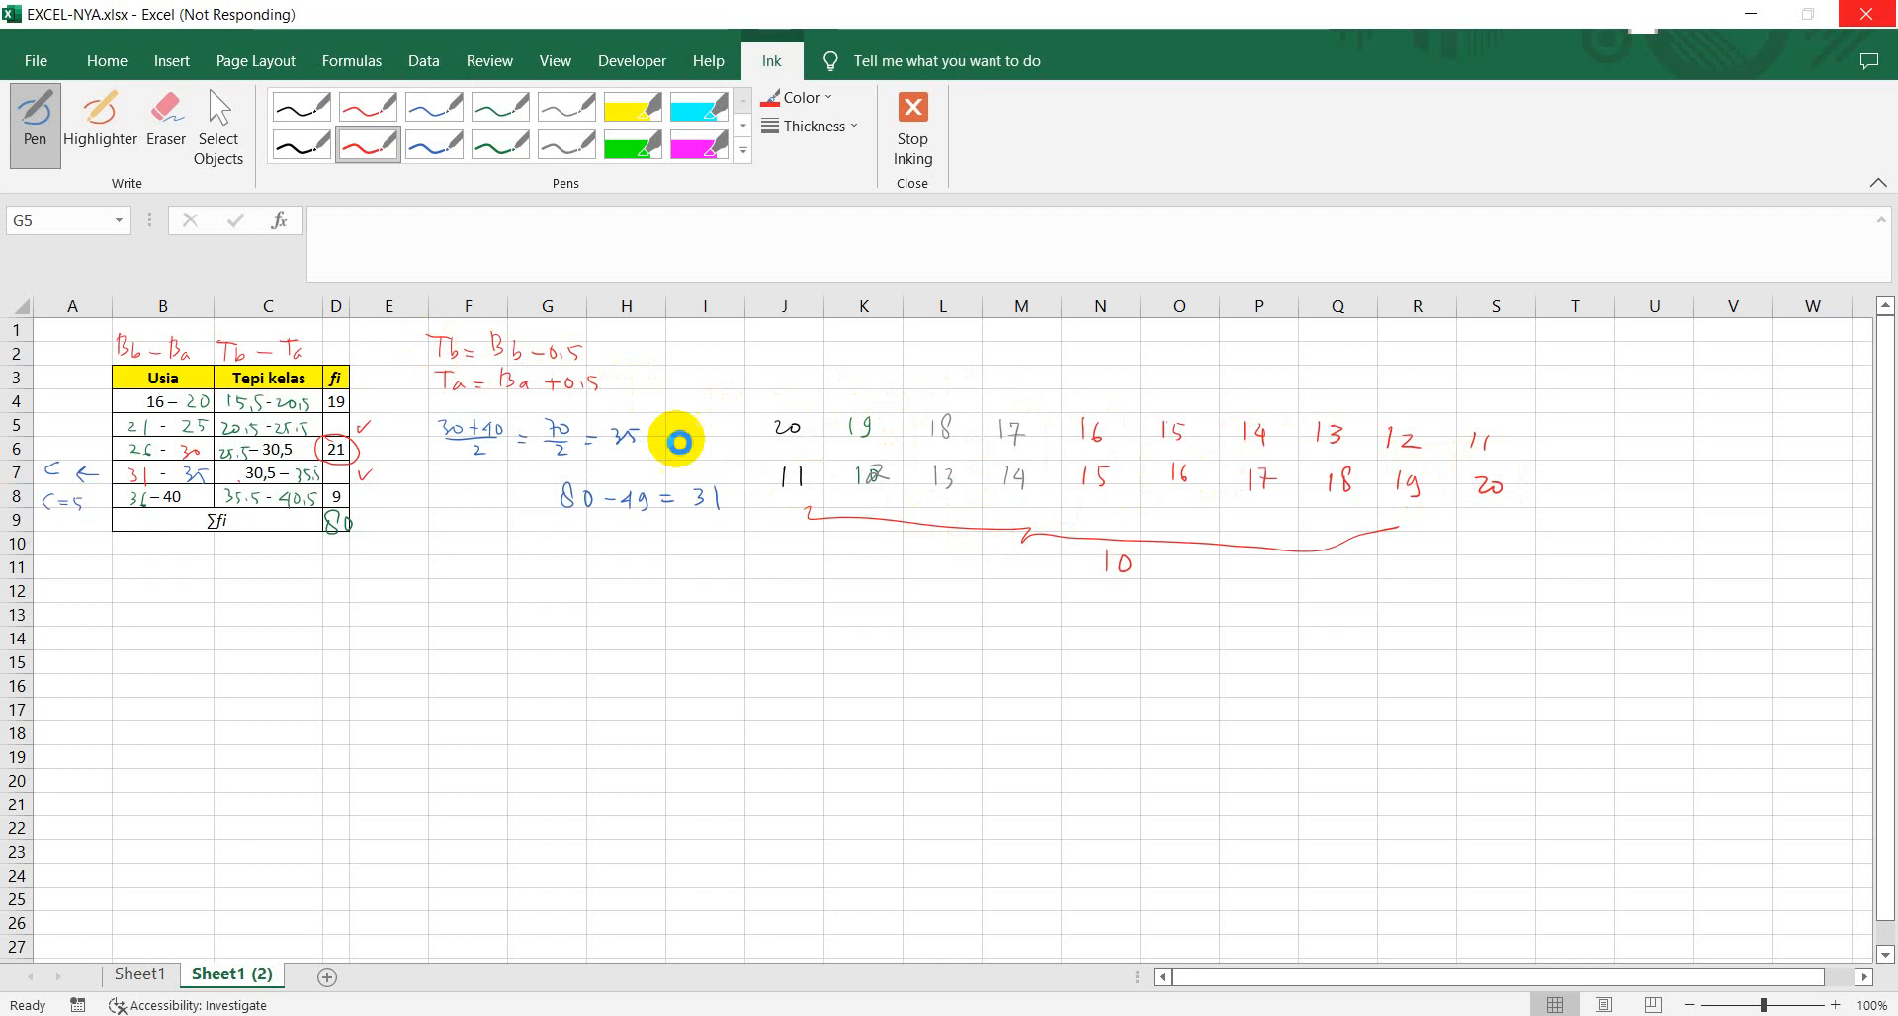
Stop inking and delete all ink notes beside the table, from the class edge formulas to the frequency pairs, keeping the ink in the table
{"action": "key", "text": "Escape"}
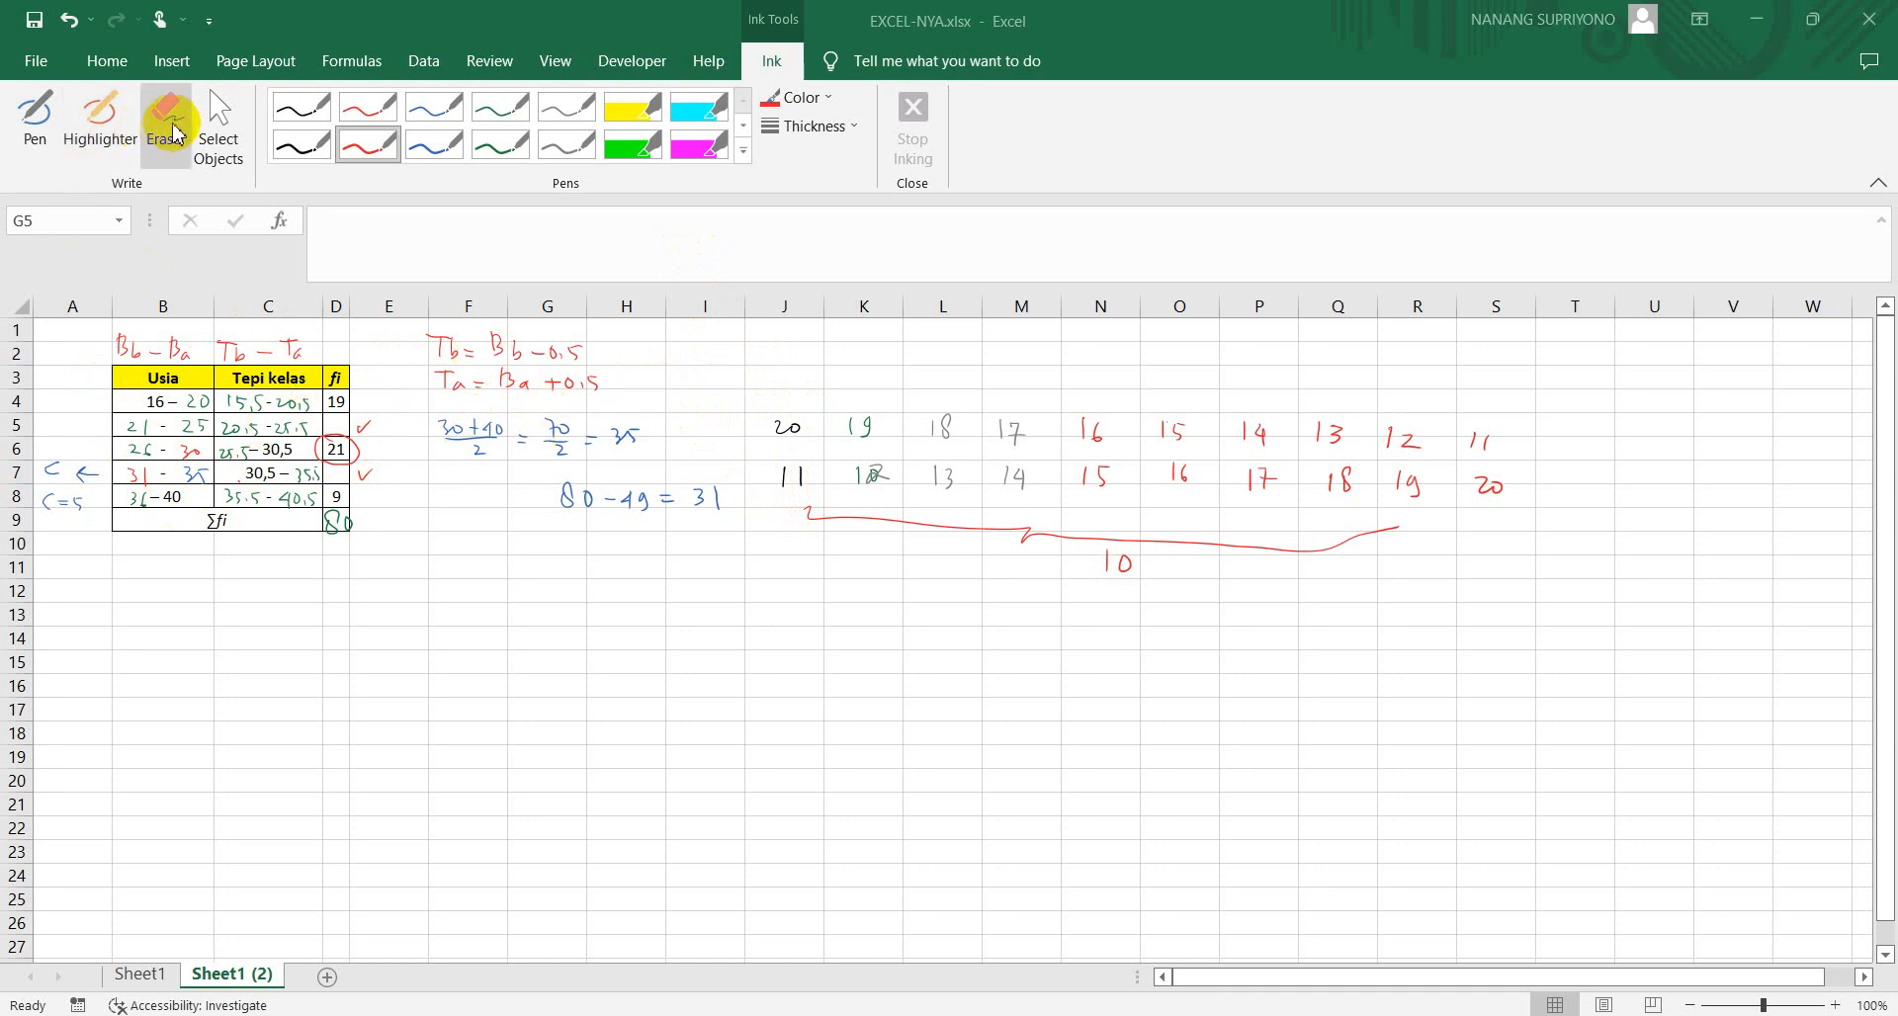
{"action": "left_click", "coordinate": [214, 117]}
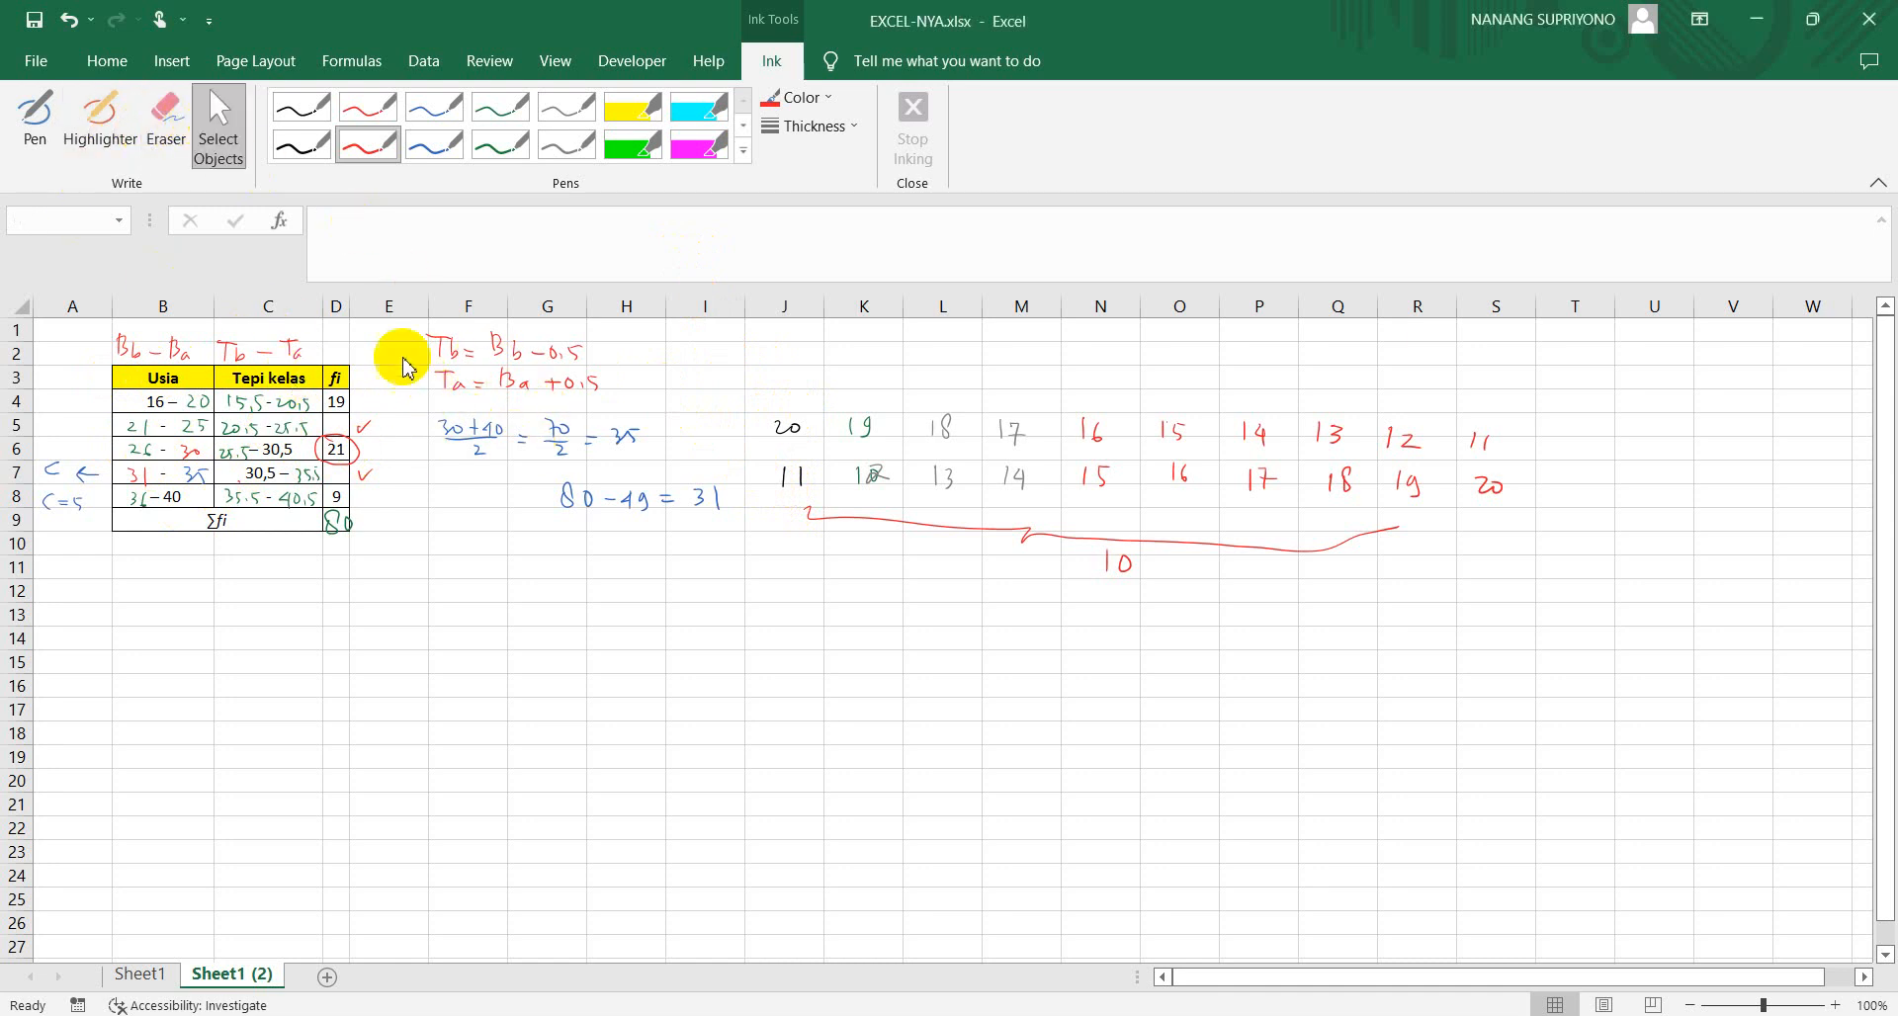
{"action": "mouse_move", "coordinate": [403, 327]}
{"action": "left_mouse_down"}
{"action": "mouse_move", "coordinate": [563, 495]}
{"action": "mouse_move", "coordinate": [784, 543]}
{"action": "mouse_move", "coordinate": [1165, 577]}
{"action": "mouse_move", "coordinate": [1575, 584]}
{"action": "left_mouse_up"}
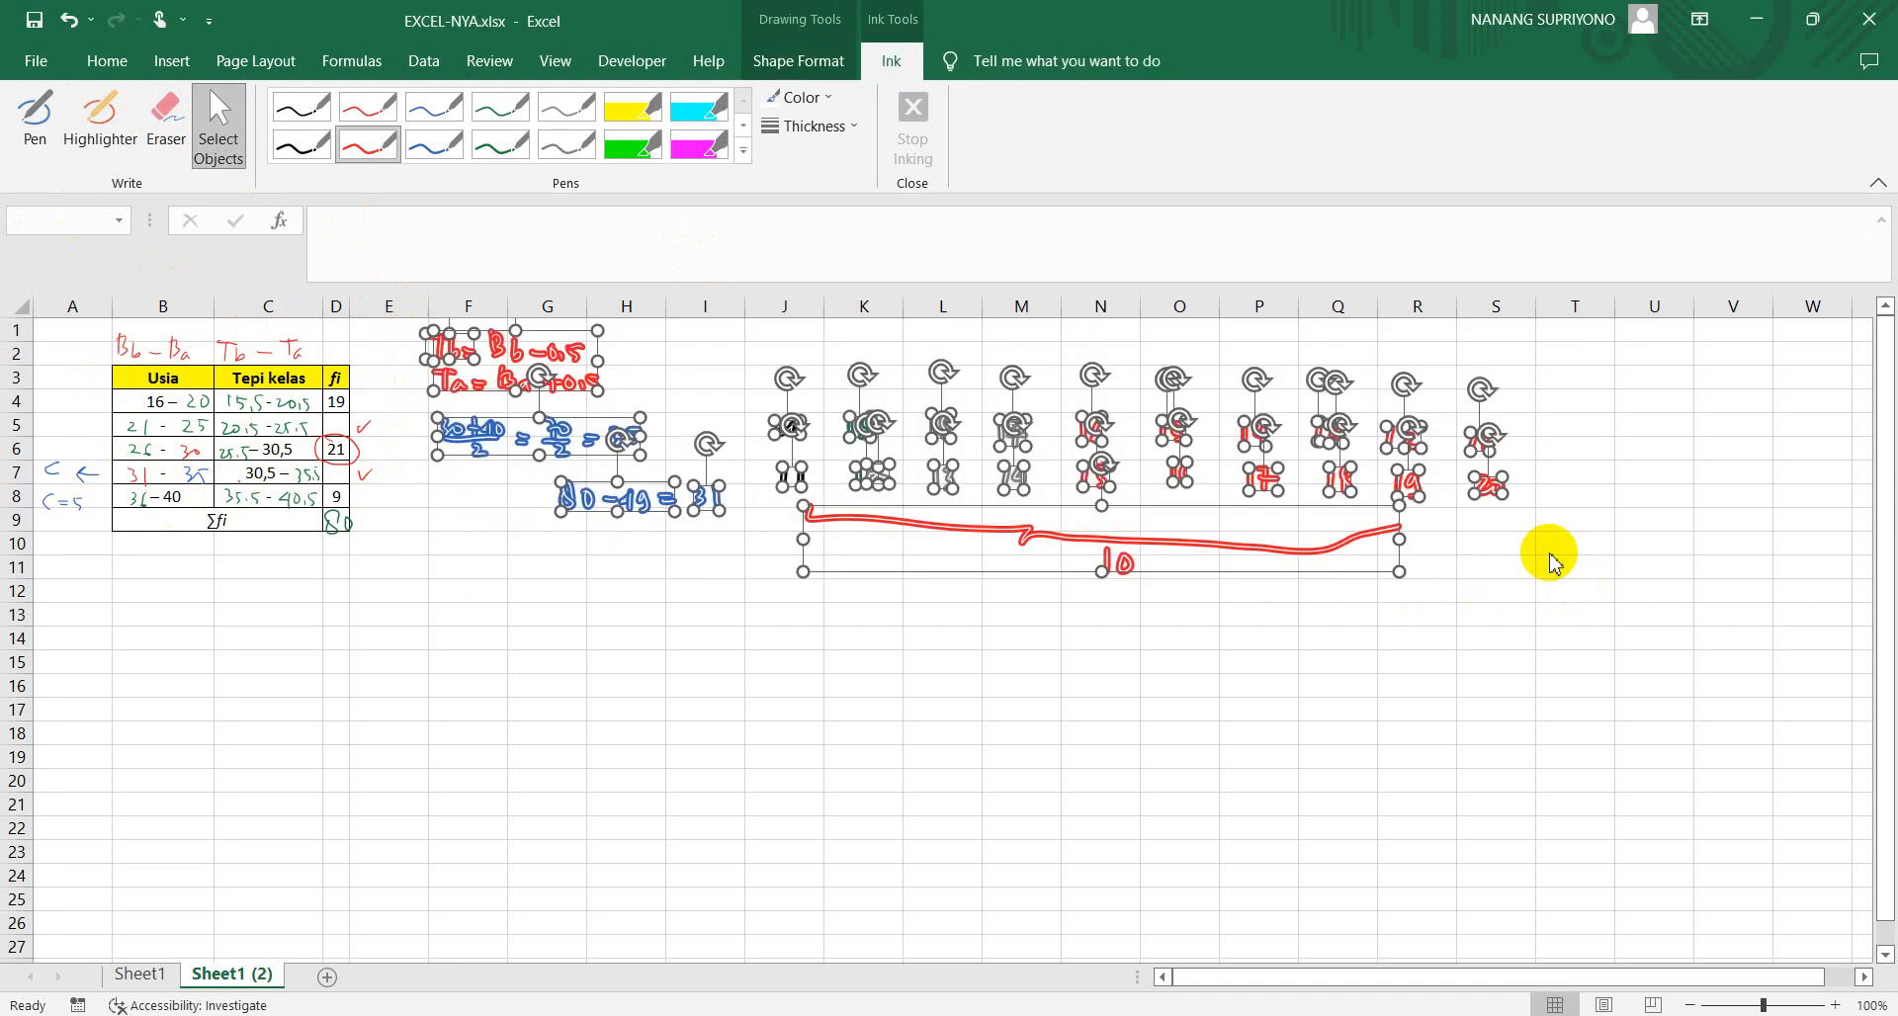
{"action": "key", "text": "Delete"}
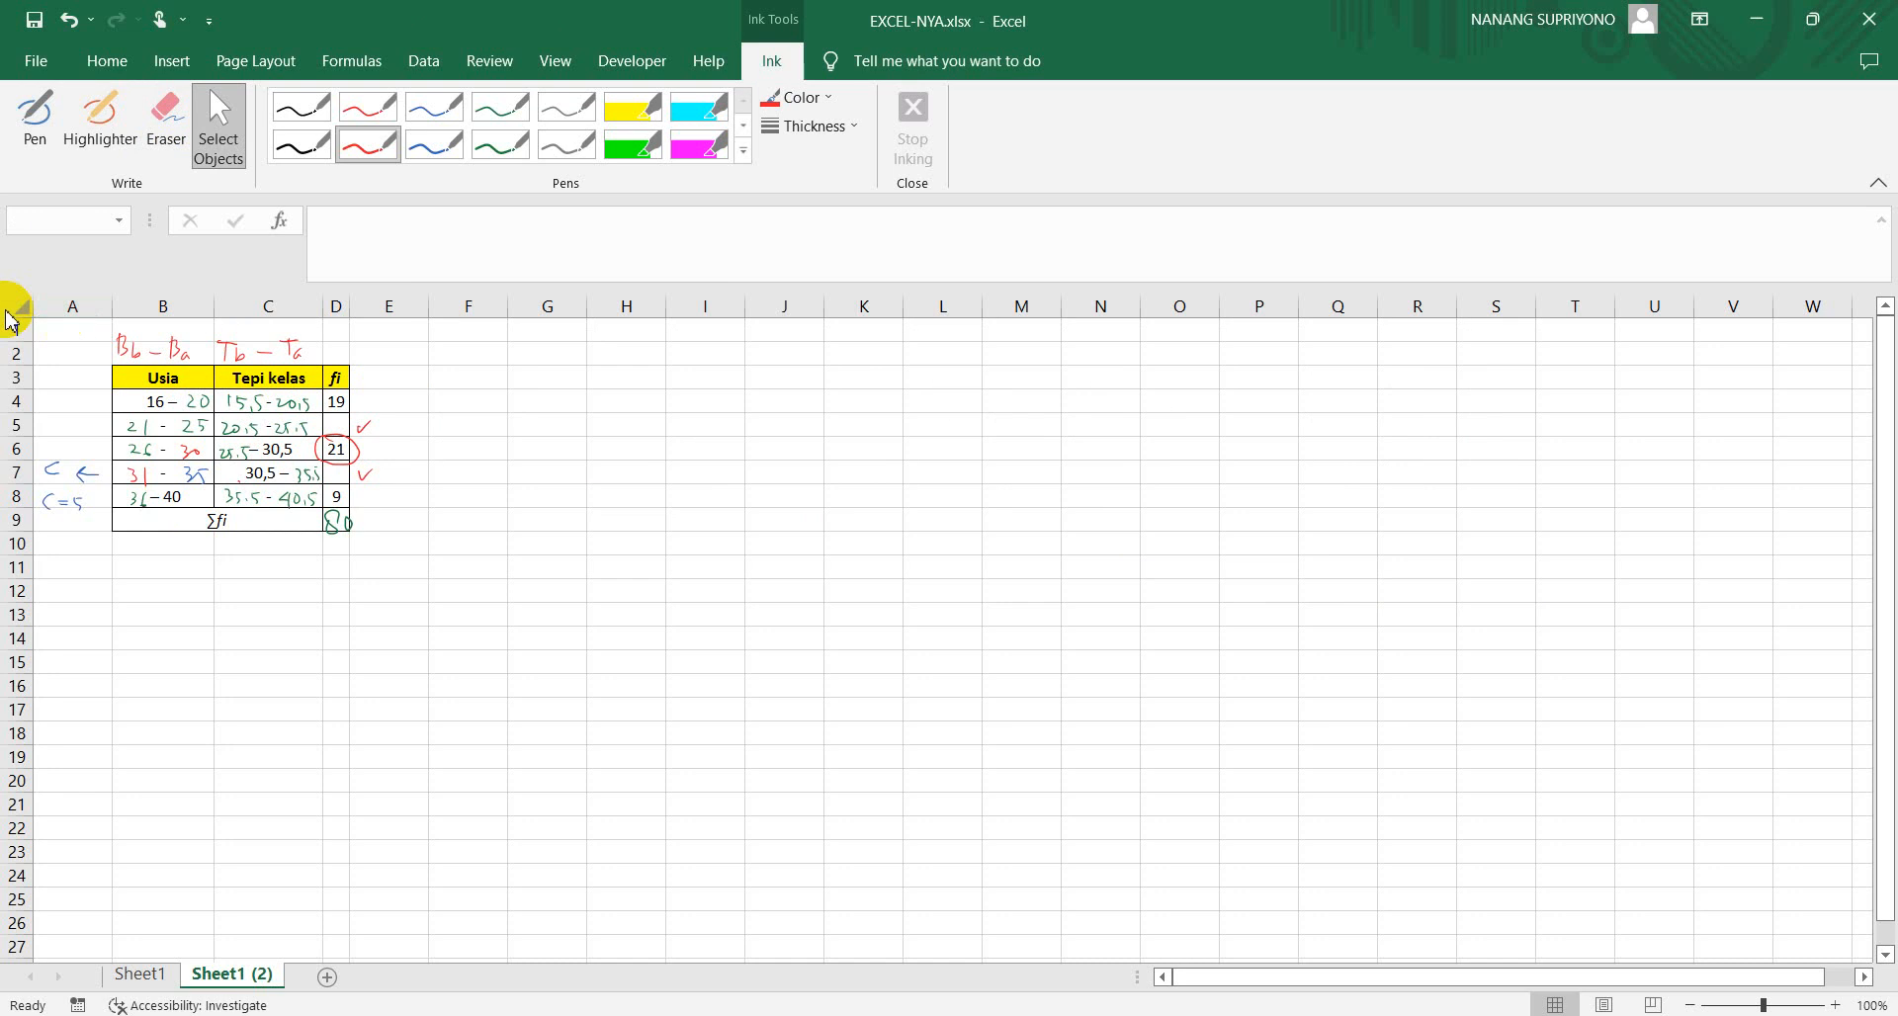
Delete all remaining ink notes on and around the table, including the C and C=5 notes in column A, and stop inking
{"action": "mouse_move", "coordinate": [56, 327]}
{"action": "left_mouse_down"}
{"action": "mouse_move", "coordinate": [336, 435]}
{"action": "mouse_move", "coordinate": [376, 588]}
{"action": "mouse_move", "coordinate": [392, 499]}
{"action": "left_mouse_up"}
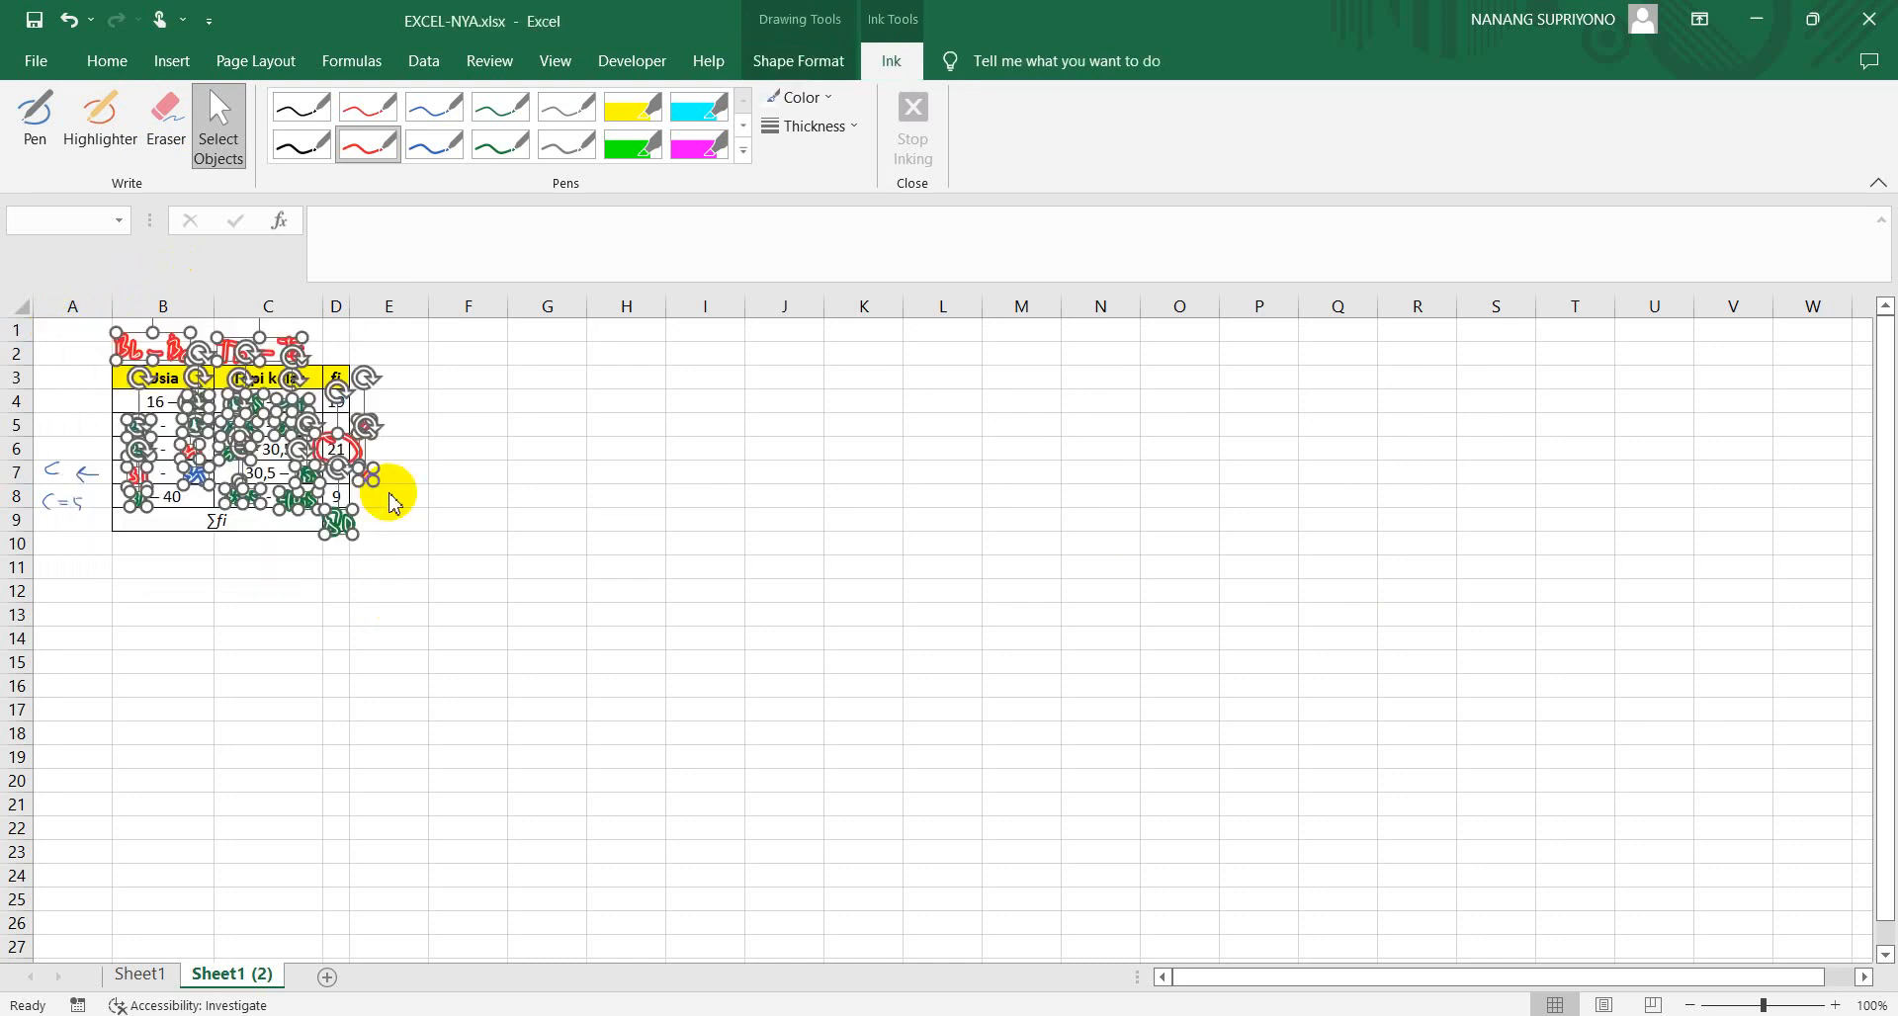
{"action": "key", "text": "Delete"}
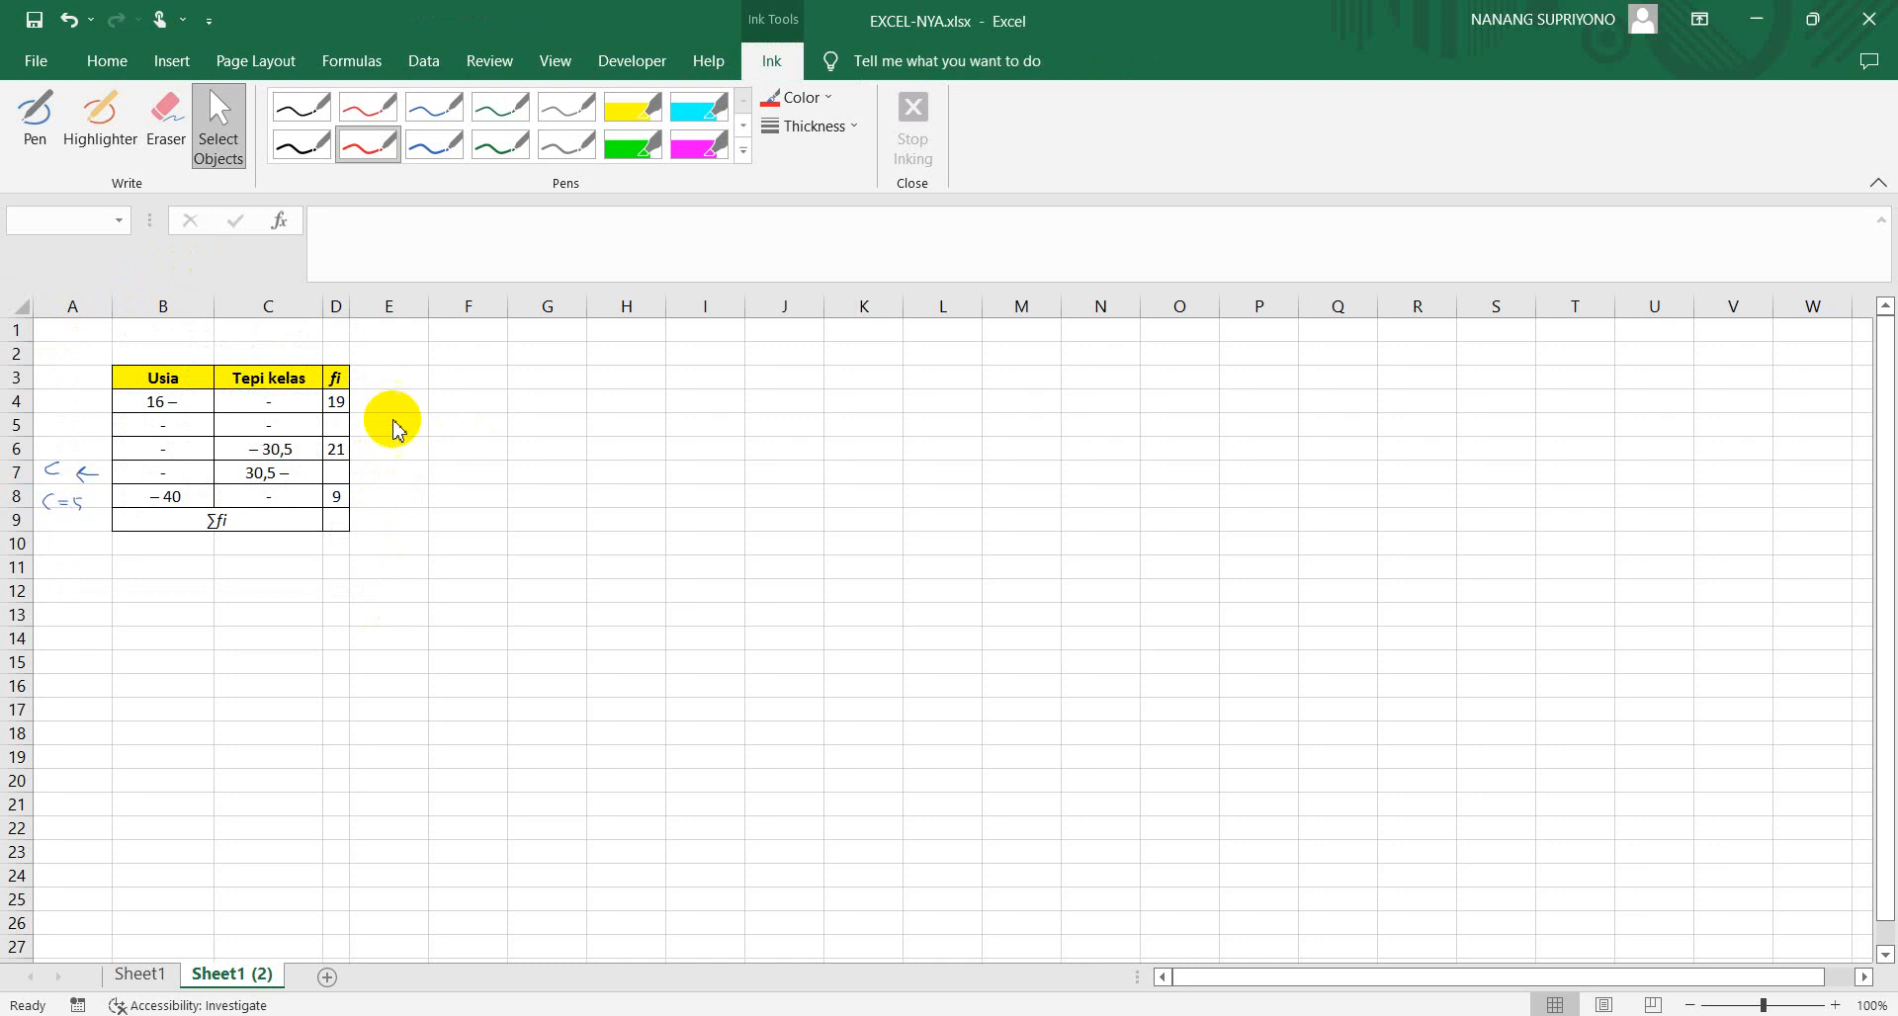
{"action": "mouse_move", "coordinate": [40, 441]}
{"action": "left_mouse_down"}
{"action": "mouse_move", "coordinate": [74, 452]}
{"action": "mouse_move", "coordinate": [92, 537]}
{"action": "mouse_move", "coordinate": [124, 554]}
{"action": "left_mouse_up"}
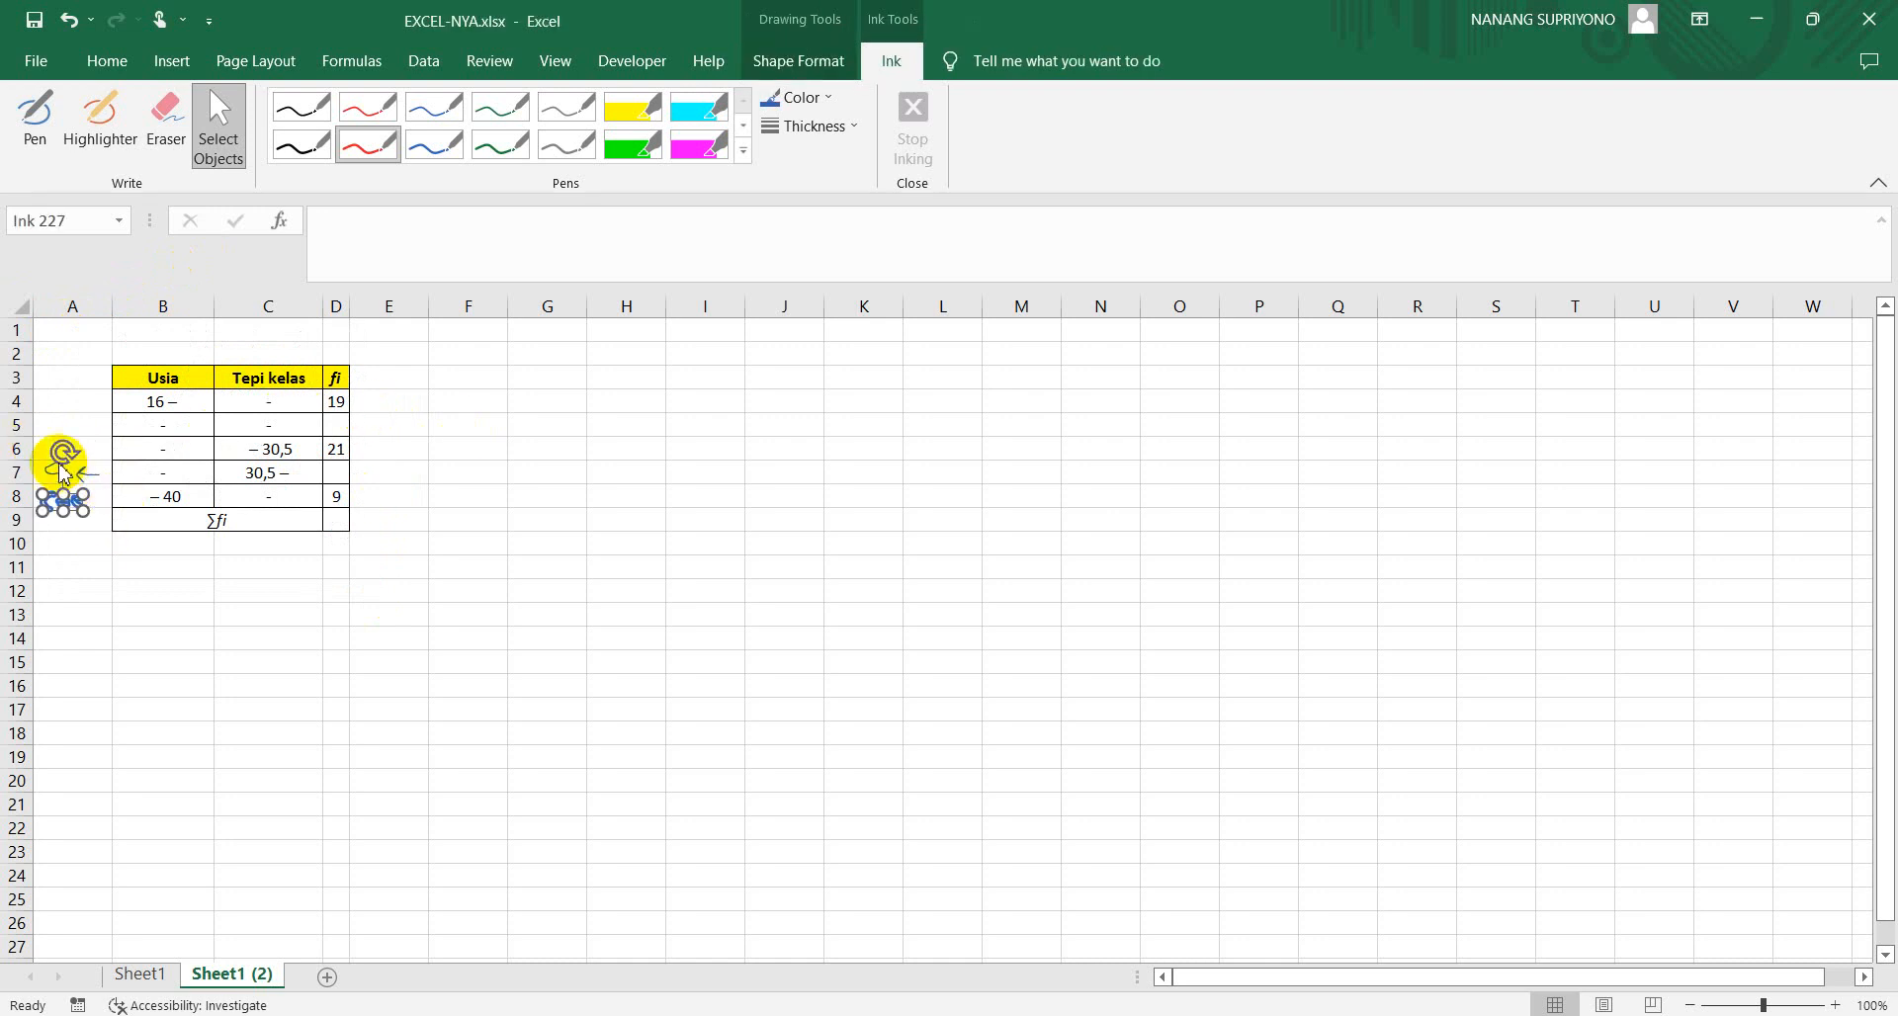
{"action": "key", "text": "Delete"}
{"action": "mouse_move", "coordinate": [42, 459]}
{"action": "left_mouse_down"}
{"action": "mouse_move", "coordinate": [30, 450]}
{"action": "mouse_move", "coordinate": [101, 504]}
{"action": "left_mouse_up"}
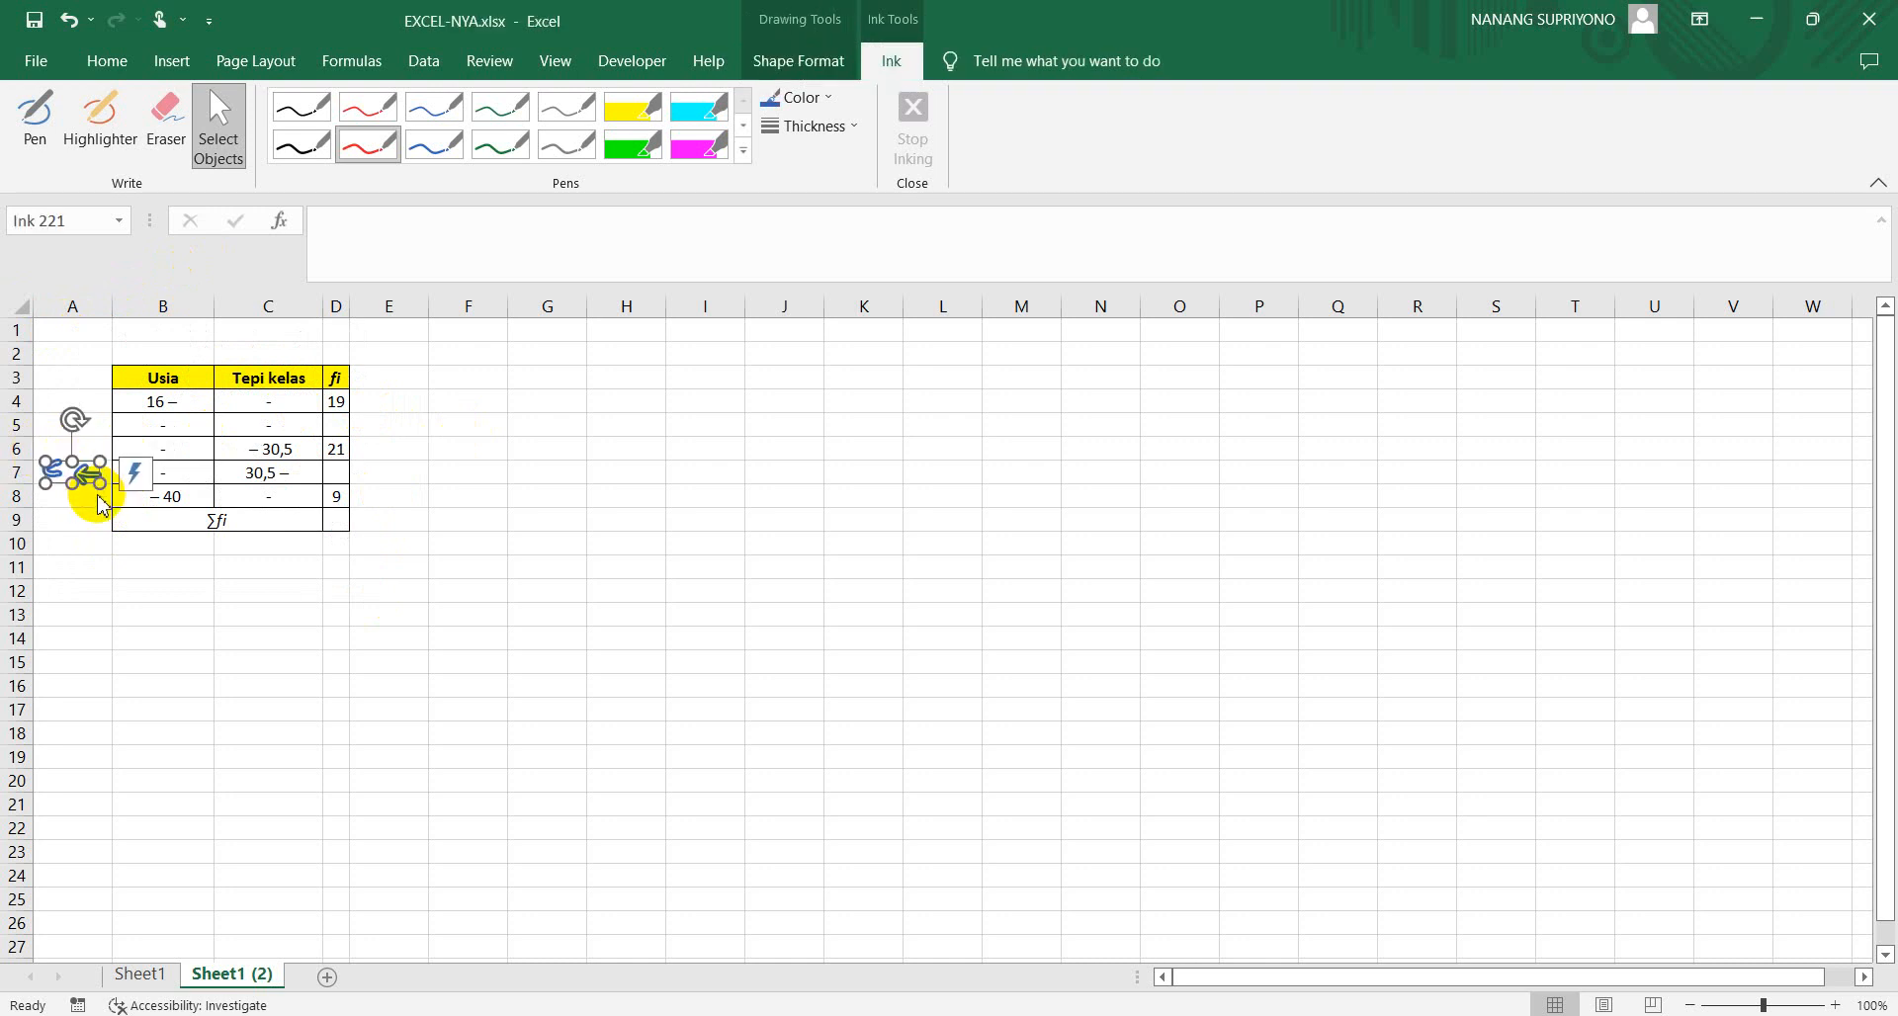
{"action": "key", "text": "Delete"}
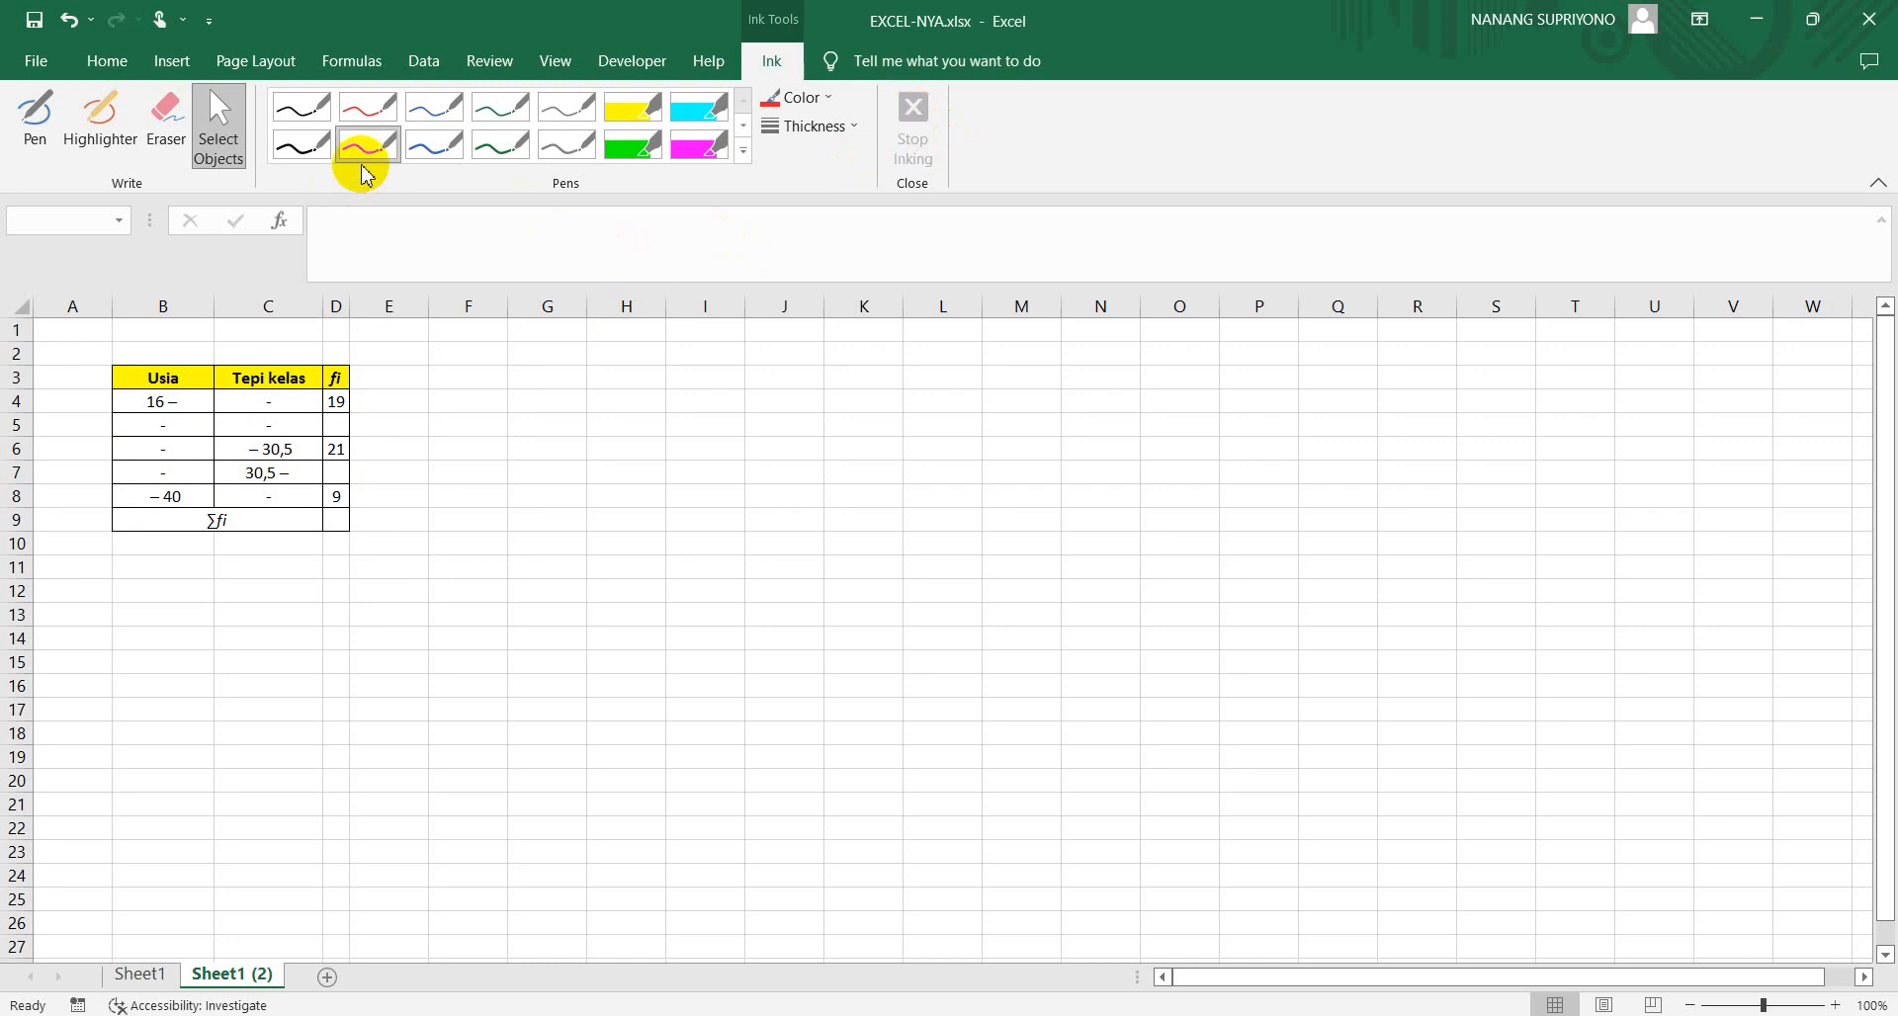
{"action": "left_click", "coordinate": [500, 145]}
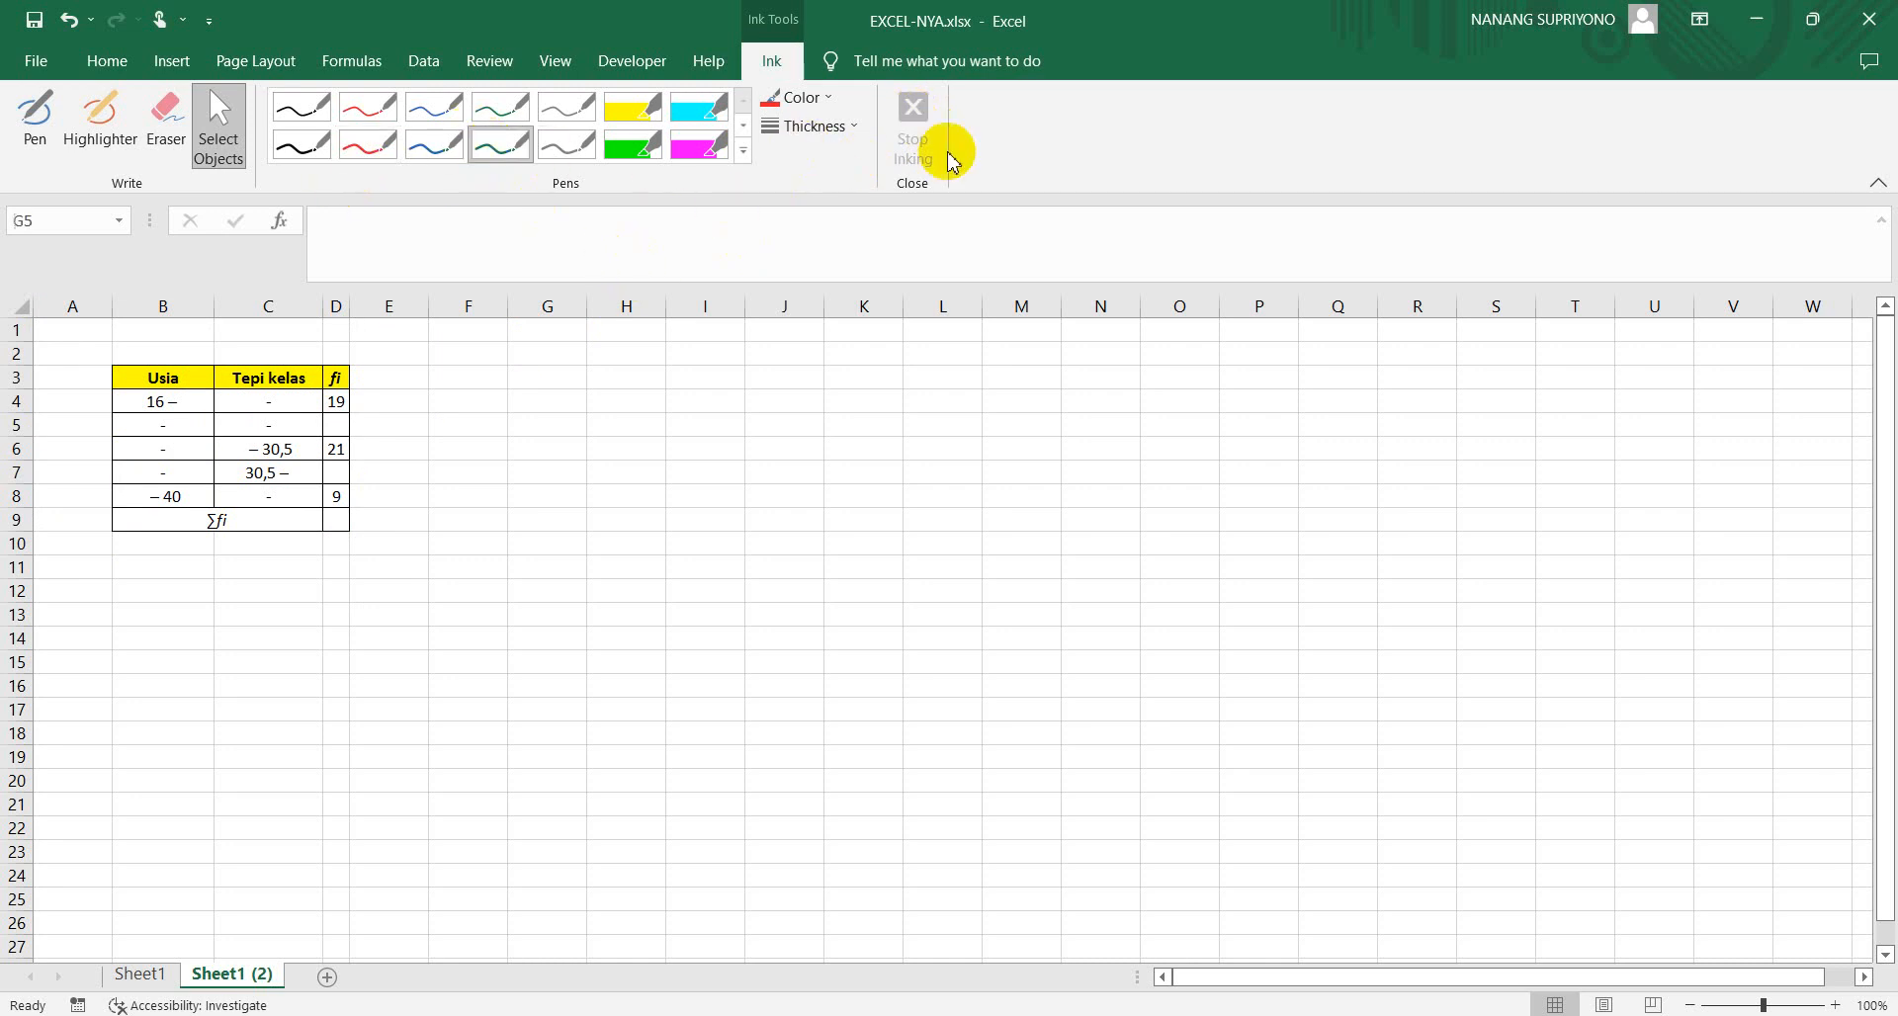
{"action": "left_click", "coordinate": [914, 117]}
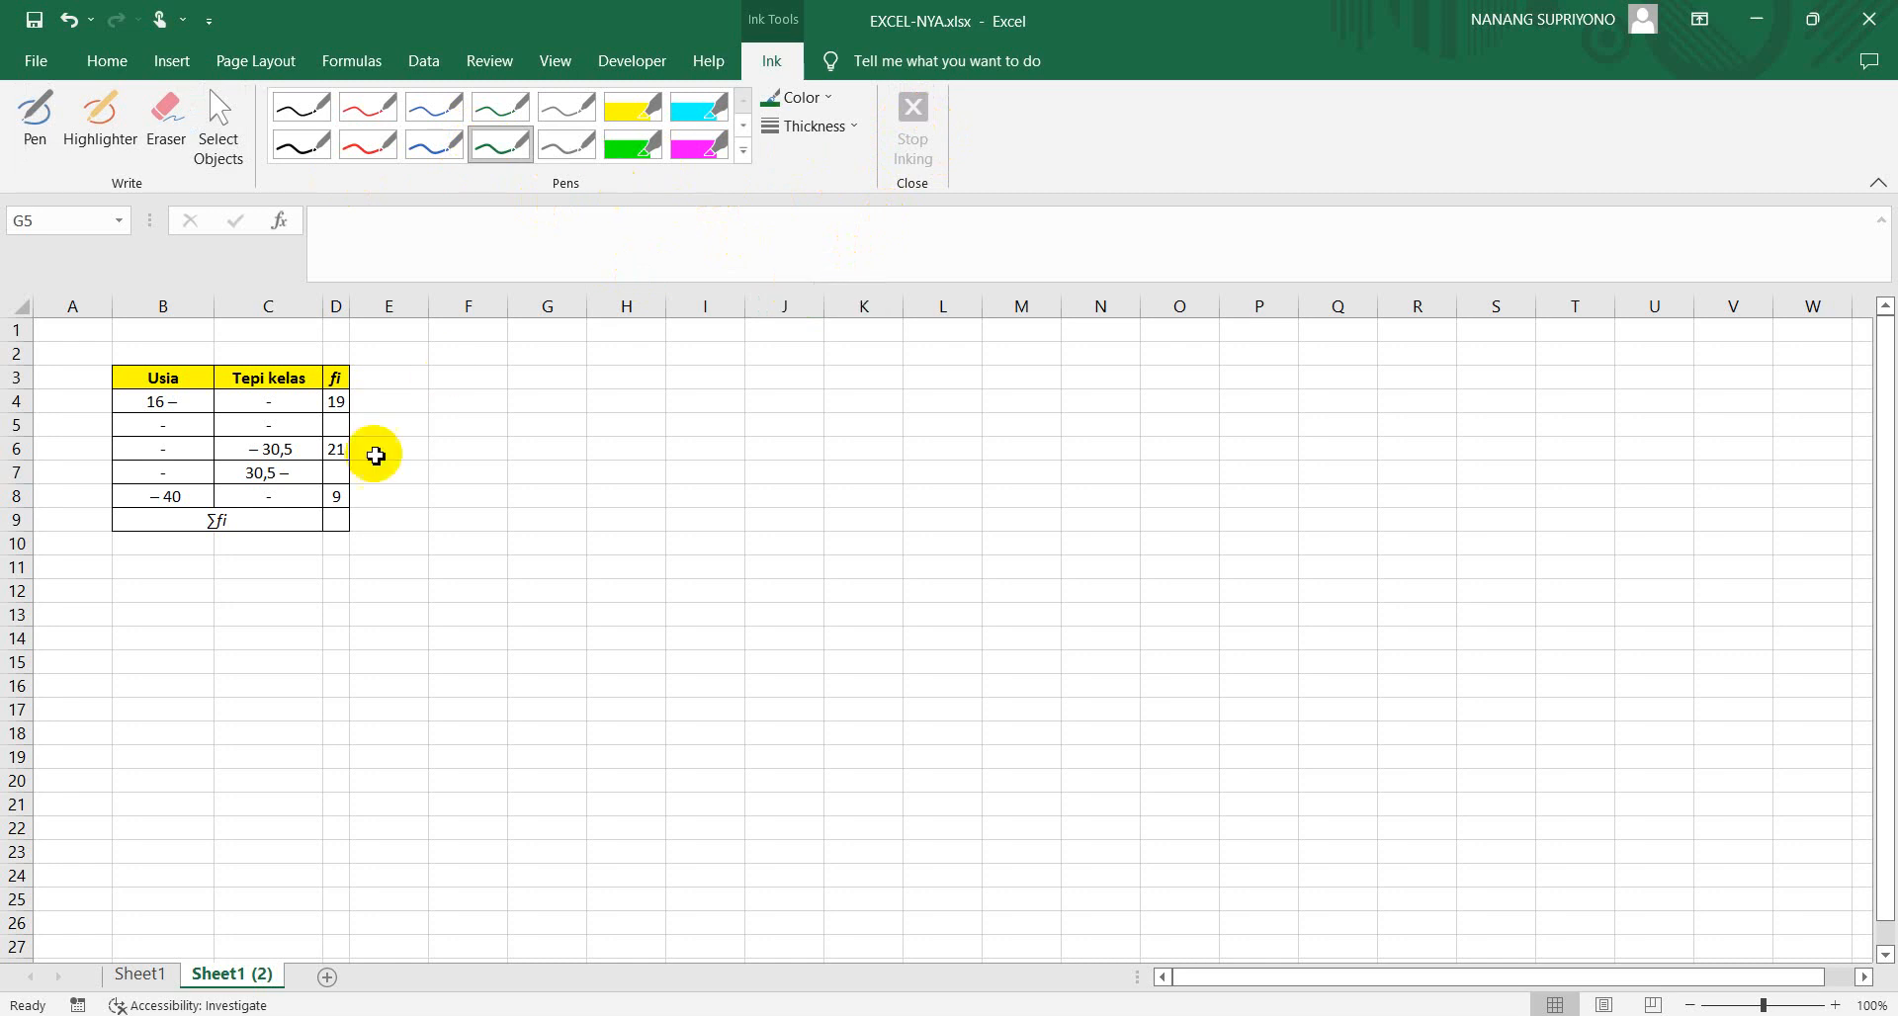
Complete the first two Usia class intervals as 16 – 20 in B4 and 21-25 in B5
{"action": "left_click", "coordinate": [165, 405]}
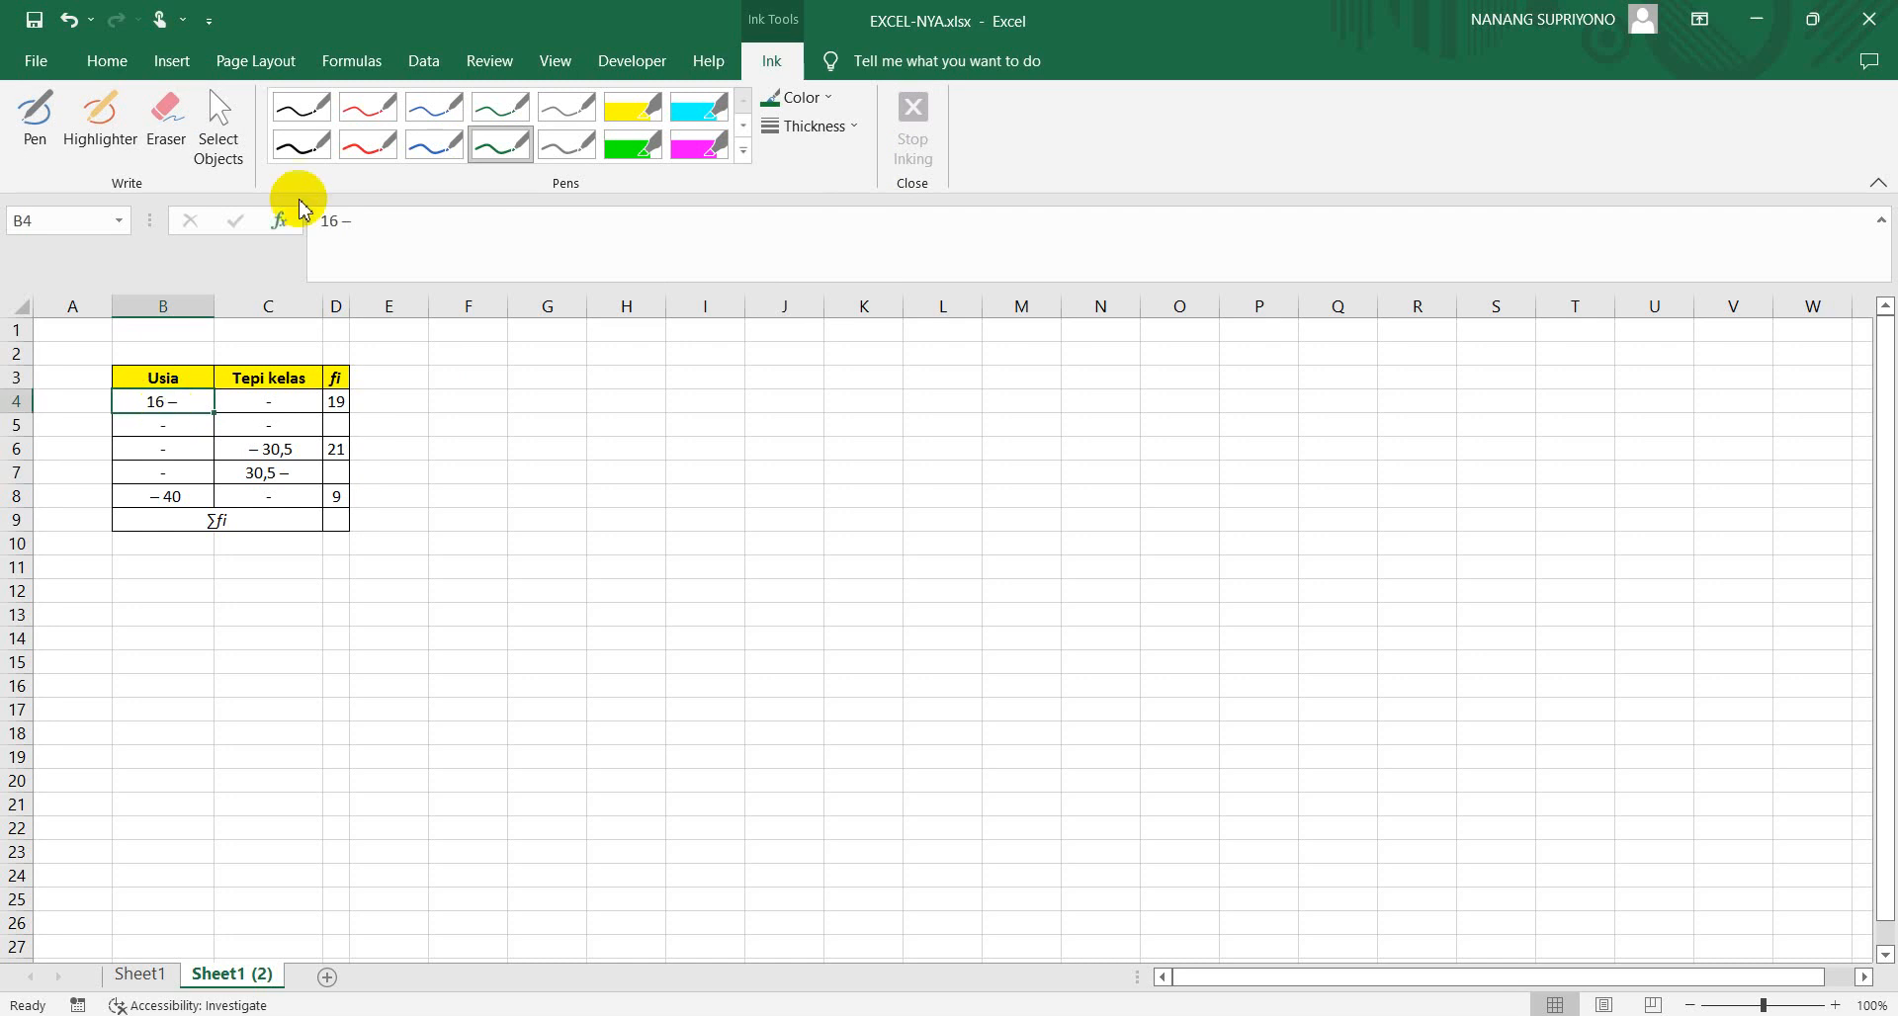
{"action": "left_click", "coordinate": [367, 221]}
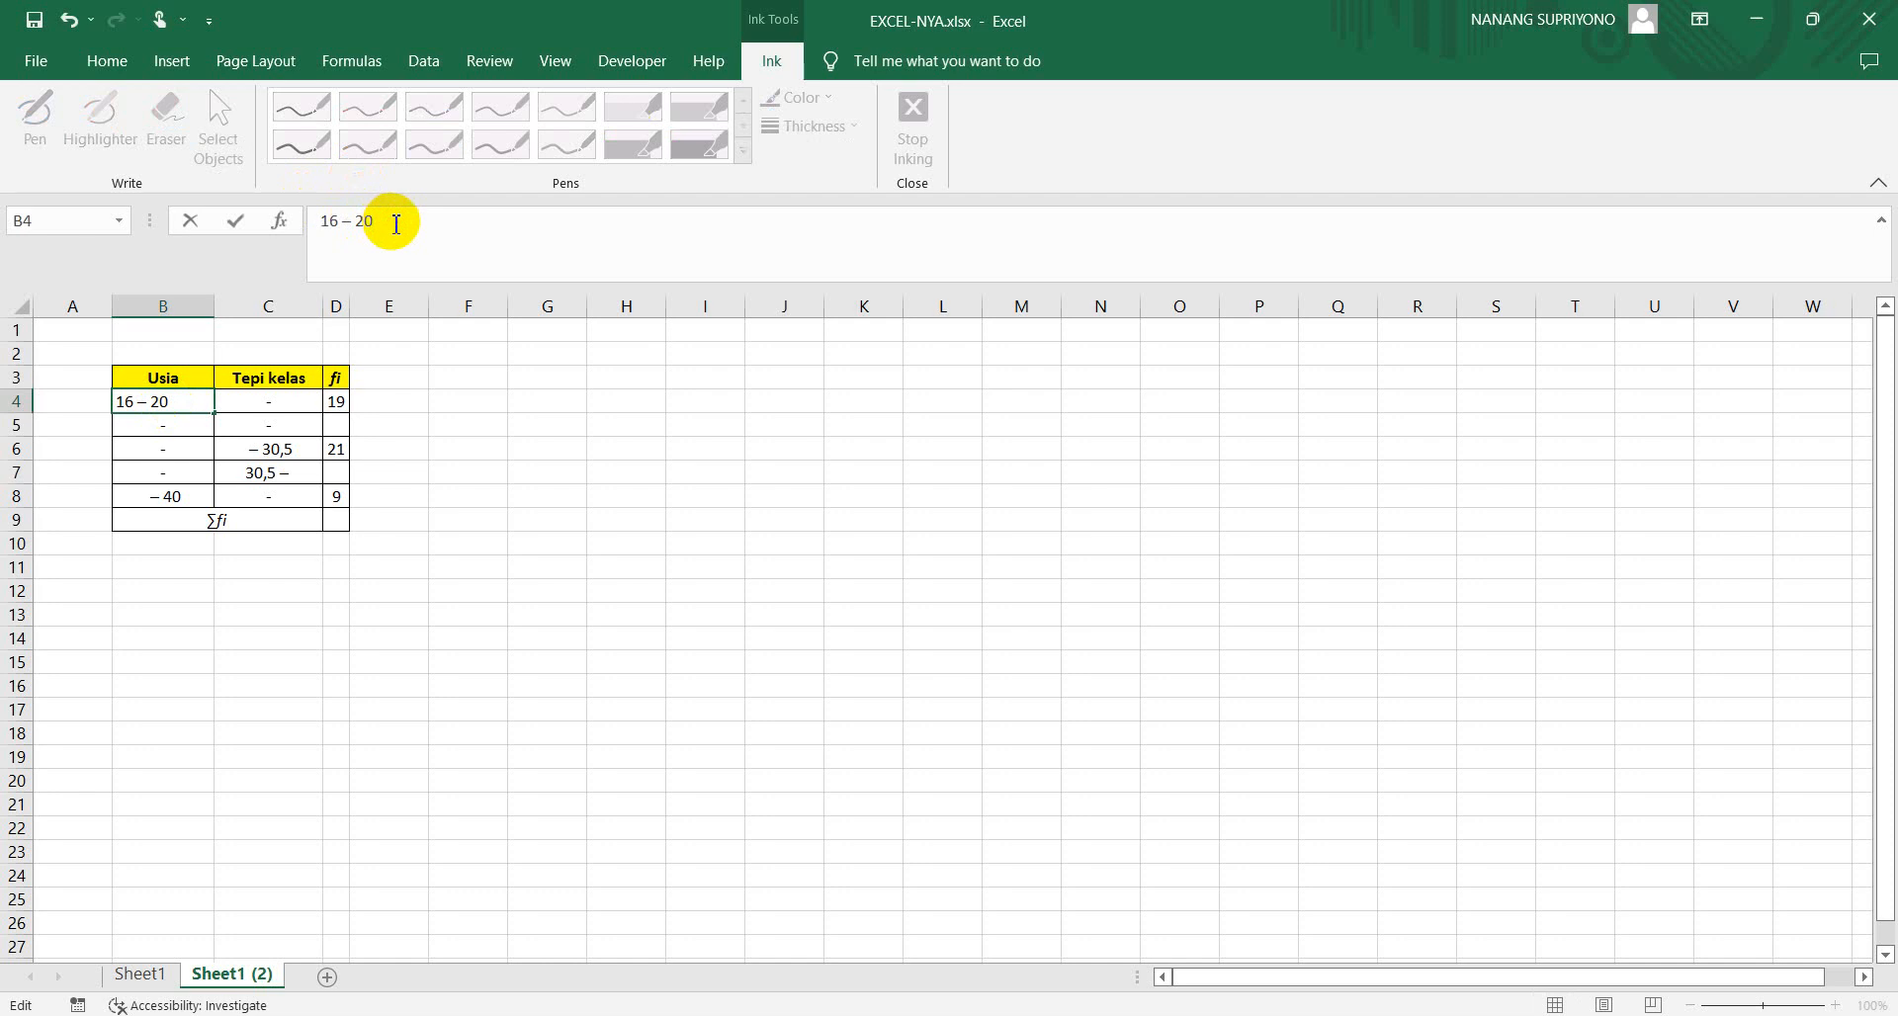
{"action": "key", "text": "Return"}
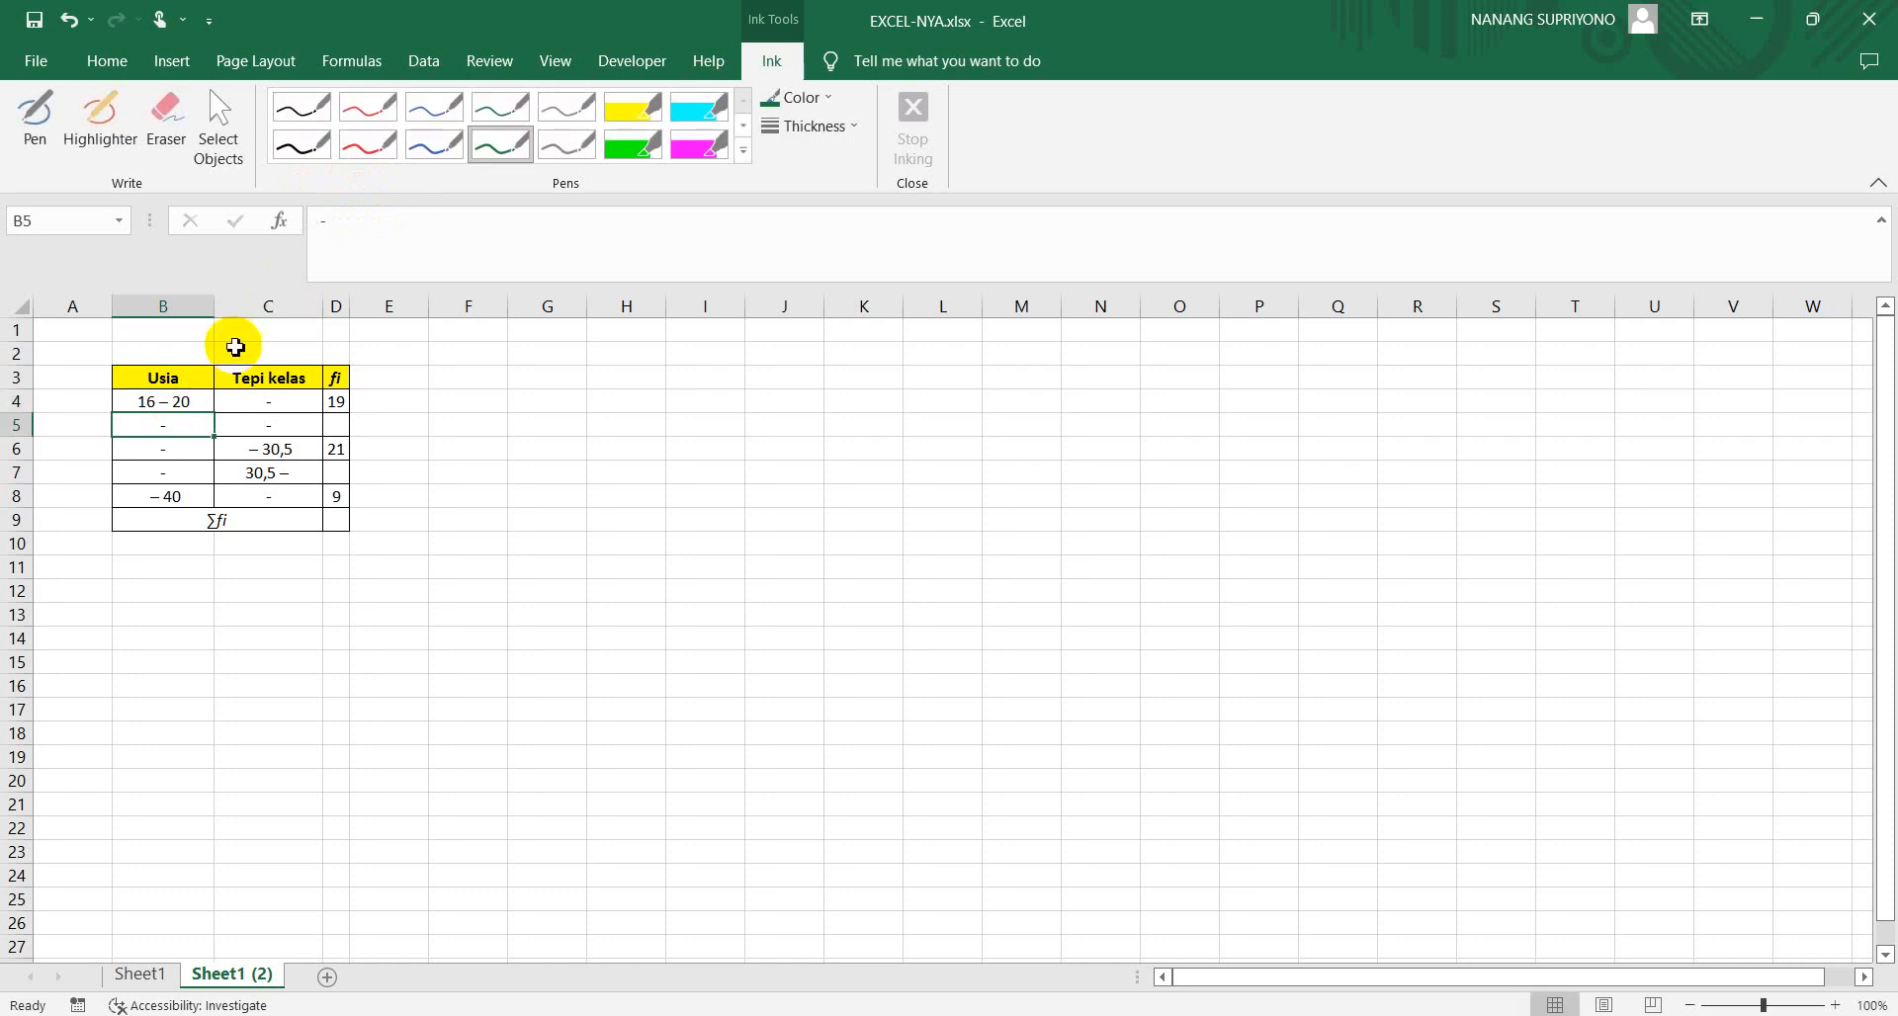
{"action": "left_click", "coordinate": [317, 224]}
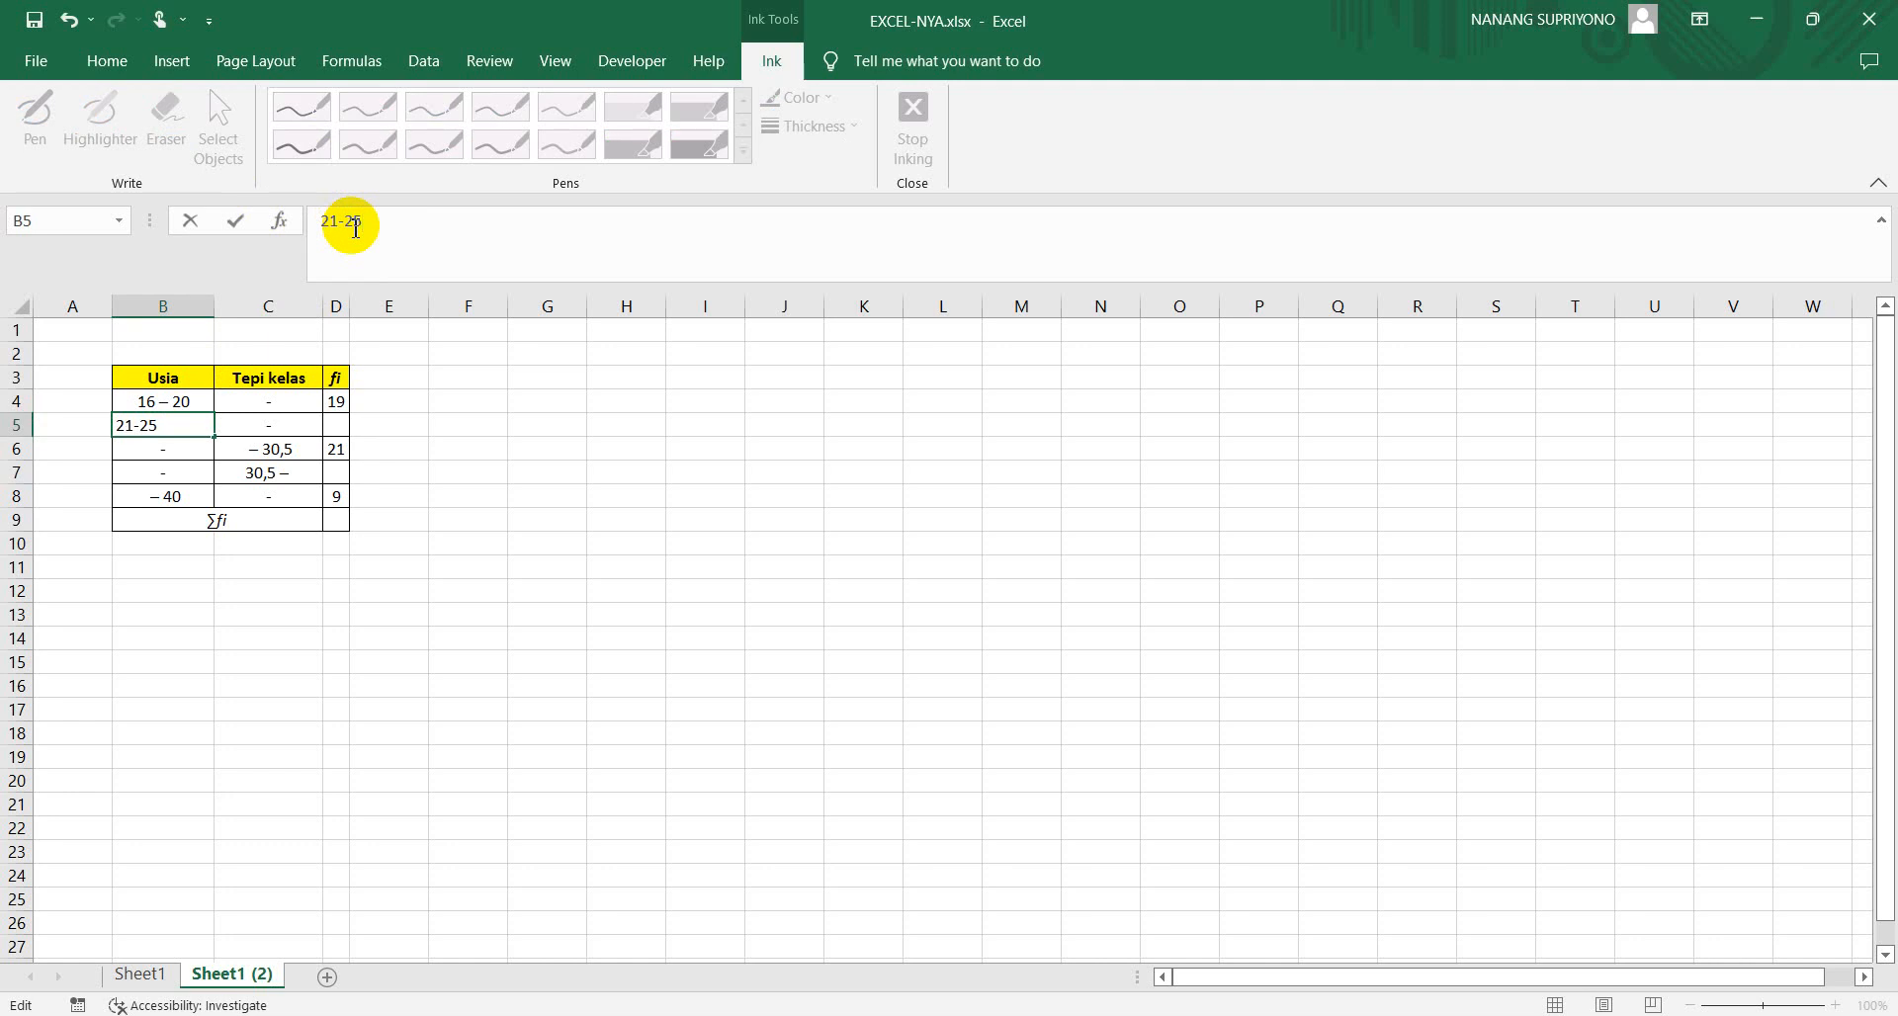
{"action": "key", "text": "Return"}
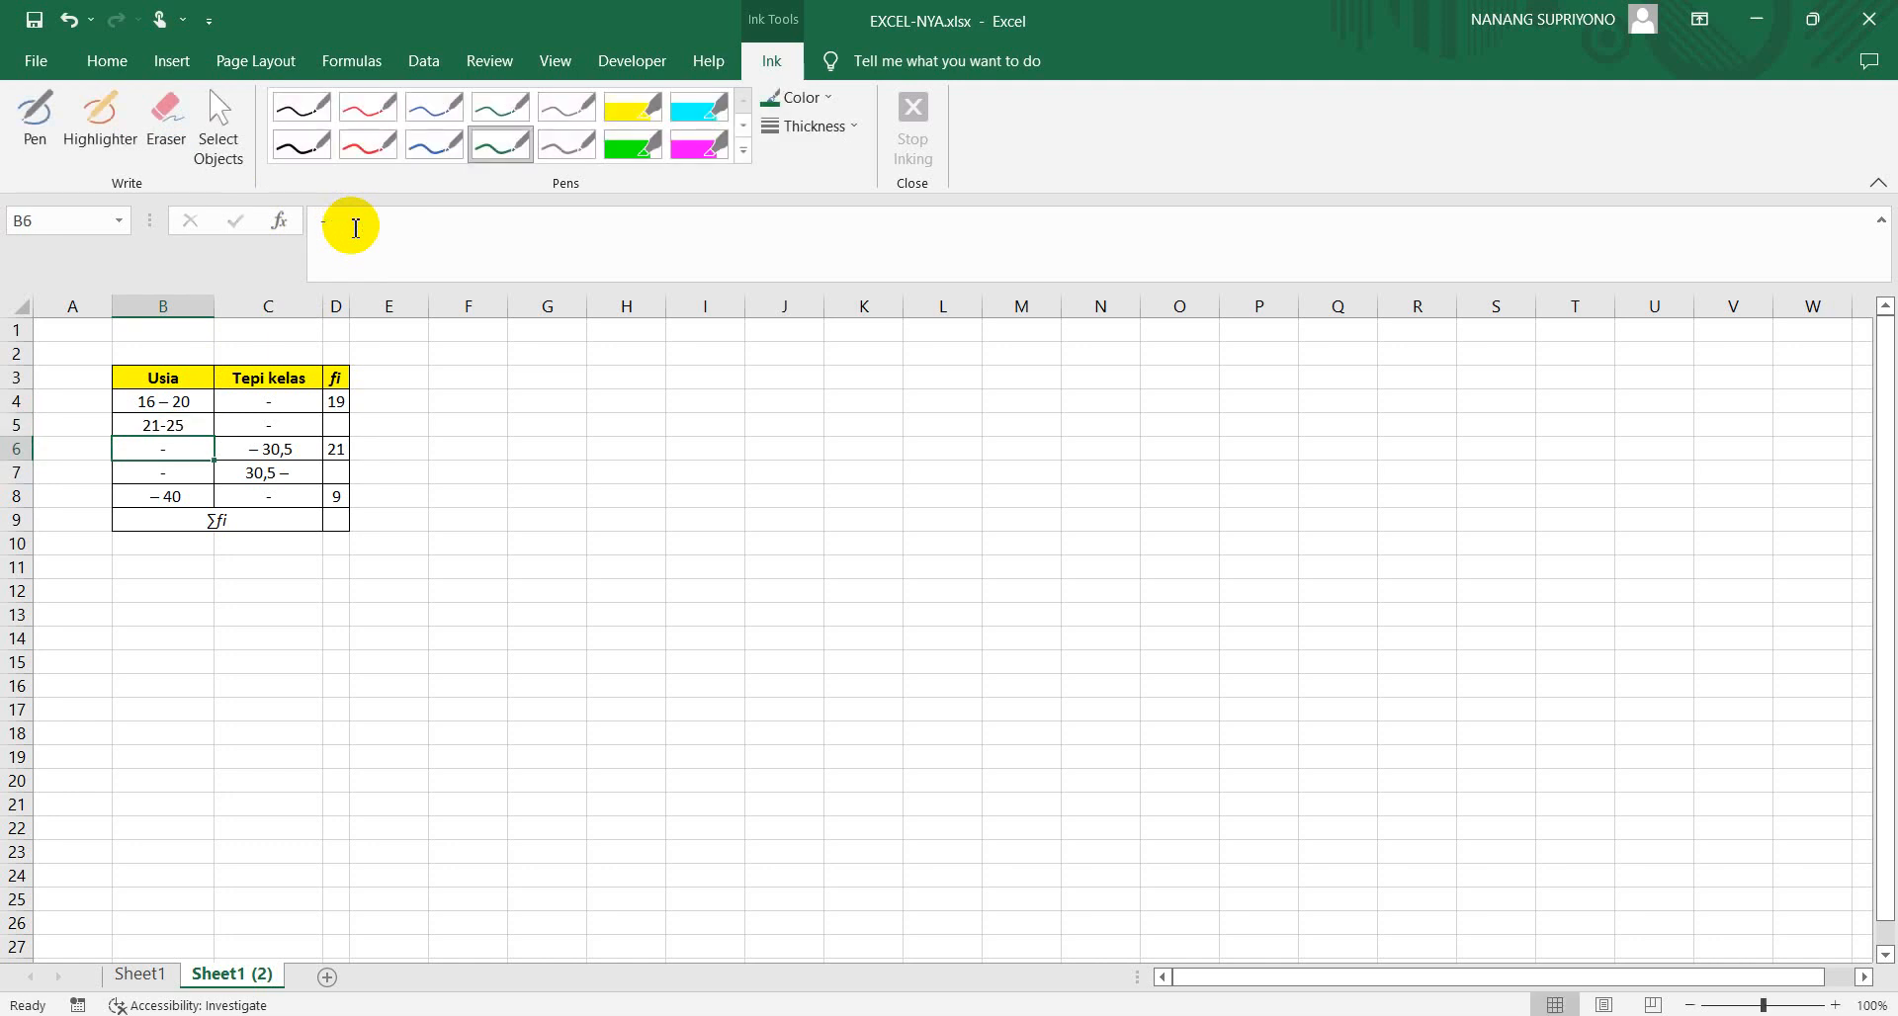
Set the font colour of the Usia intervals in B4:B8 to Automatic
{"action": "left_click", "coordinate": [145, 430]}
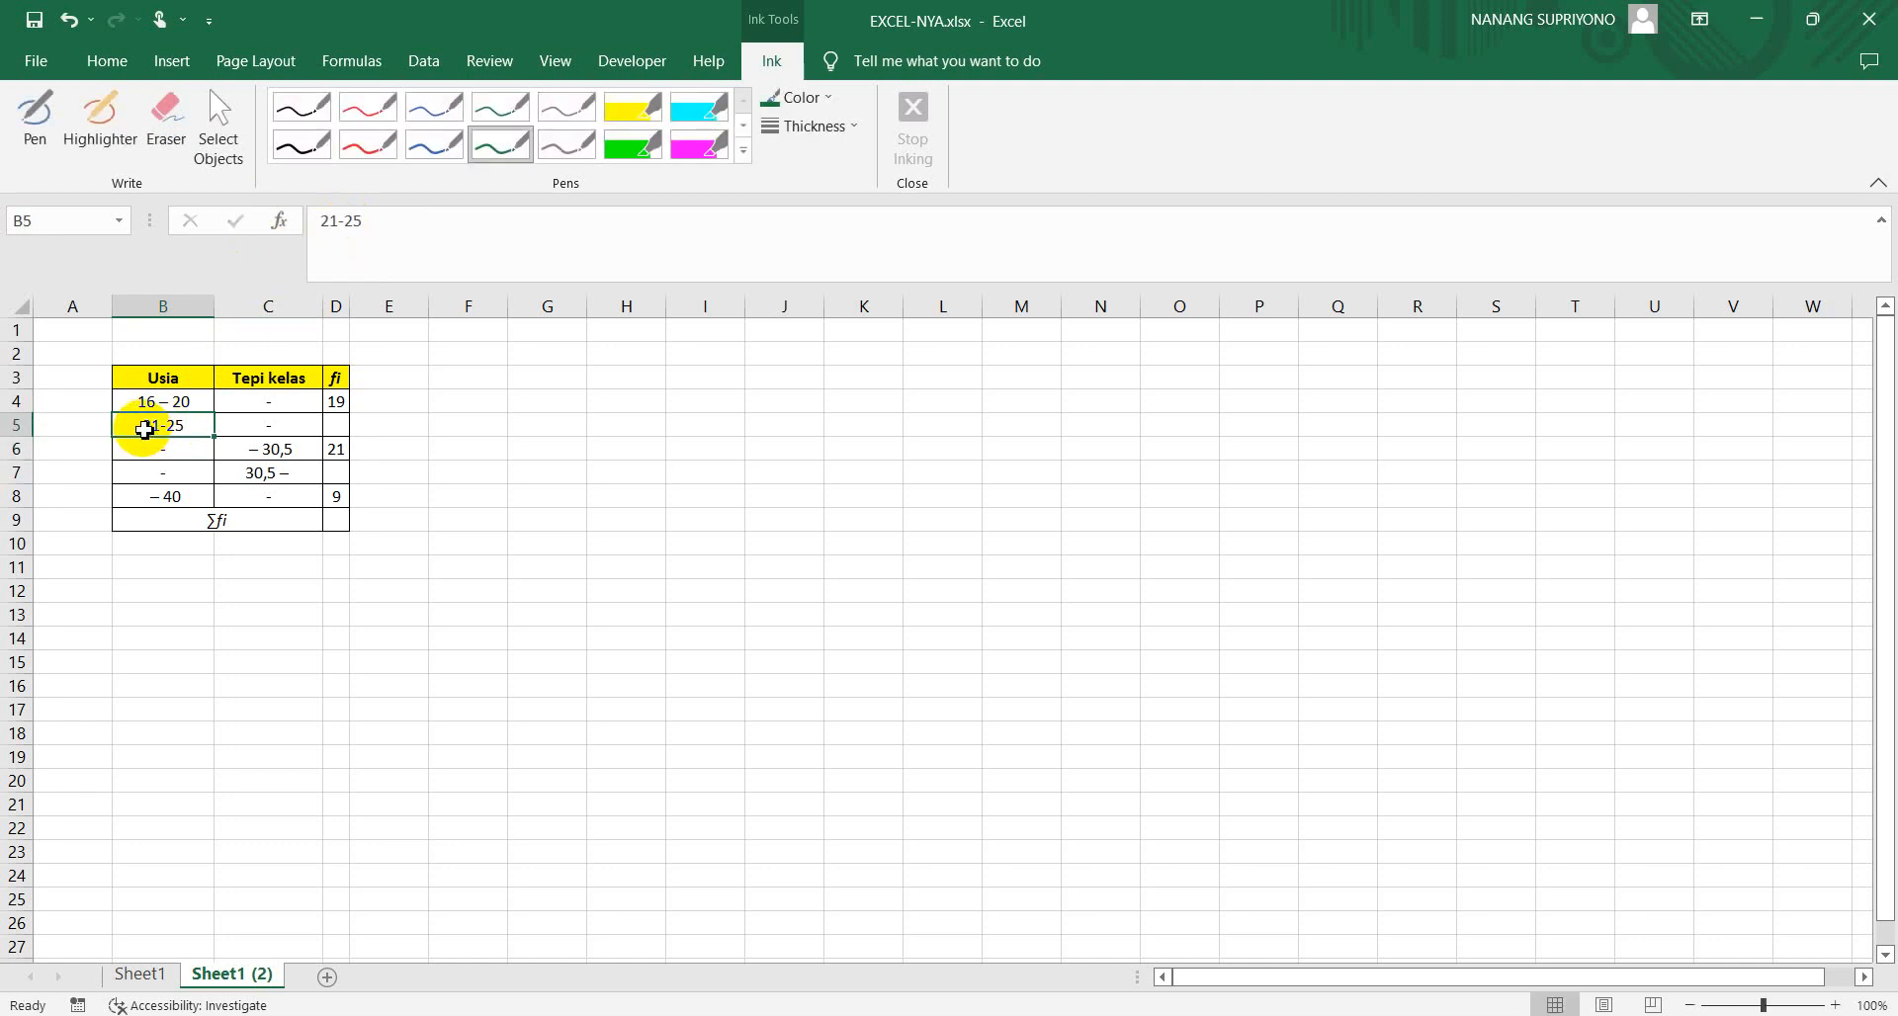
{"action": "left_click_drag", "start_coordinate": [137, 402], "coordinate": [154, 497]}
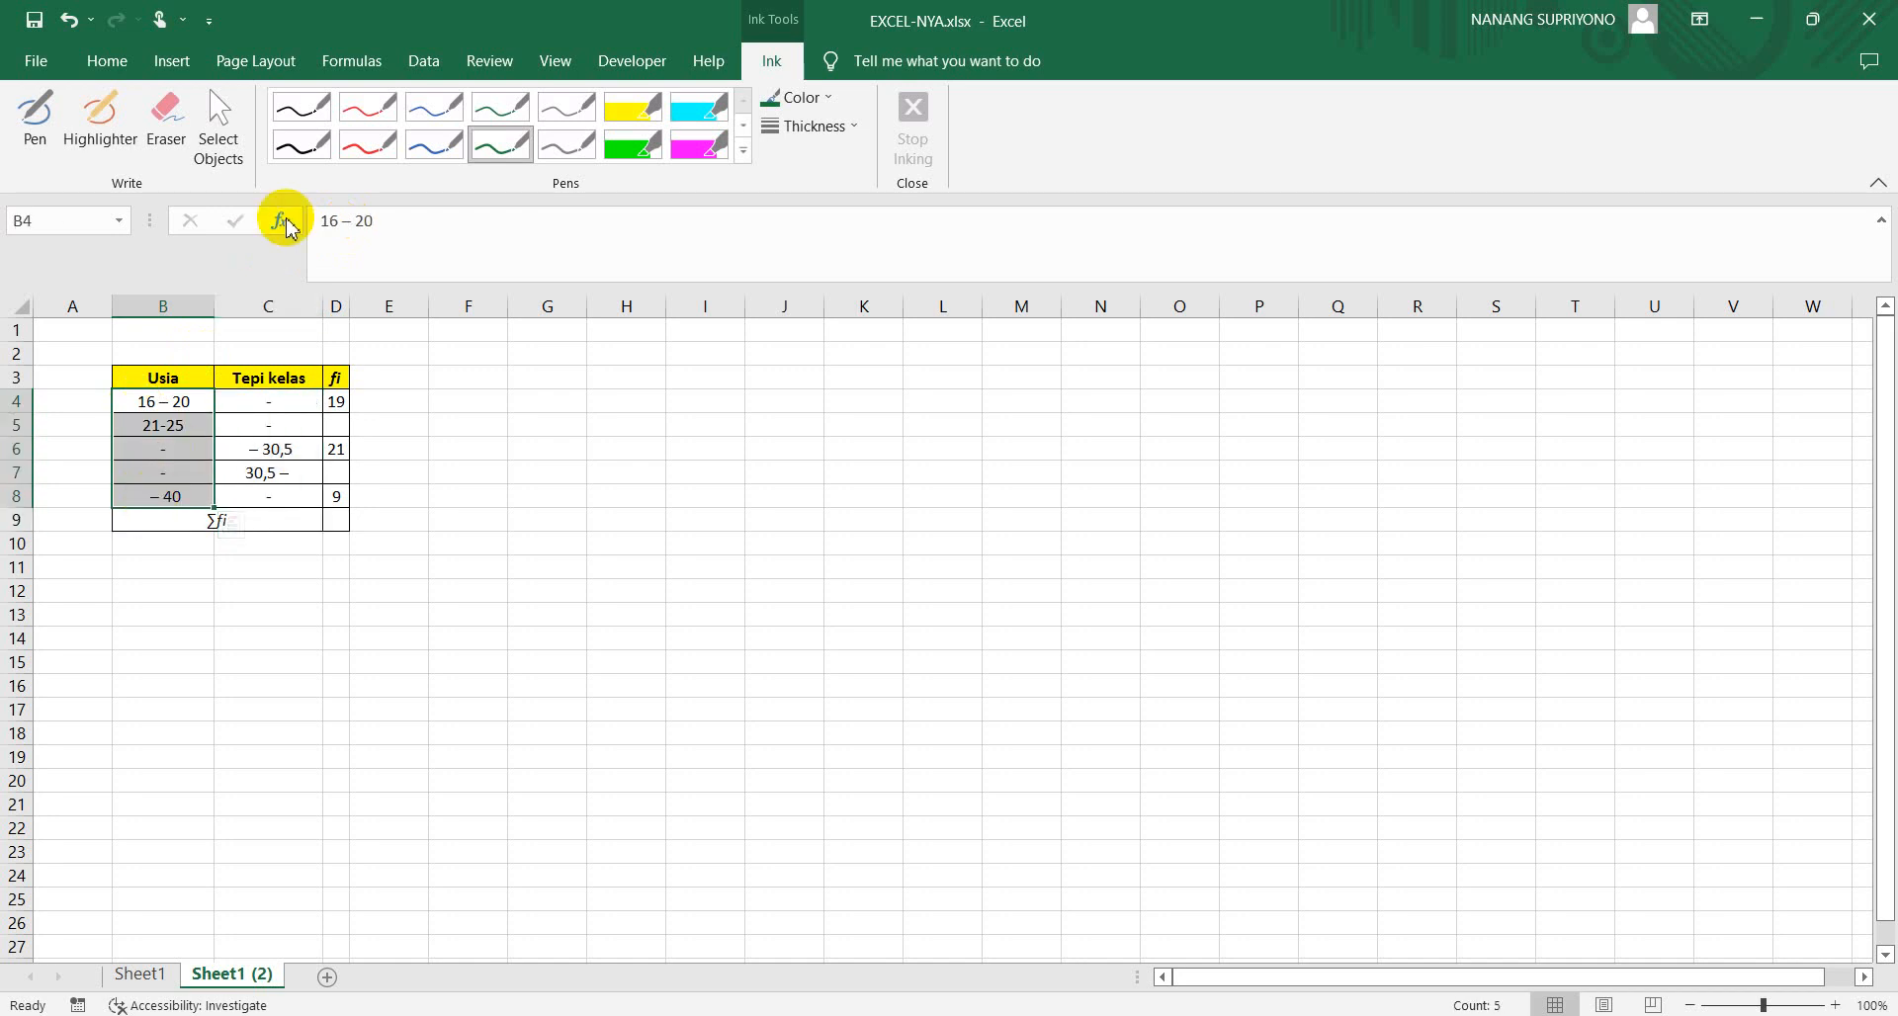
{"action": "left_click", "coordinate": [108, 62]}
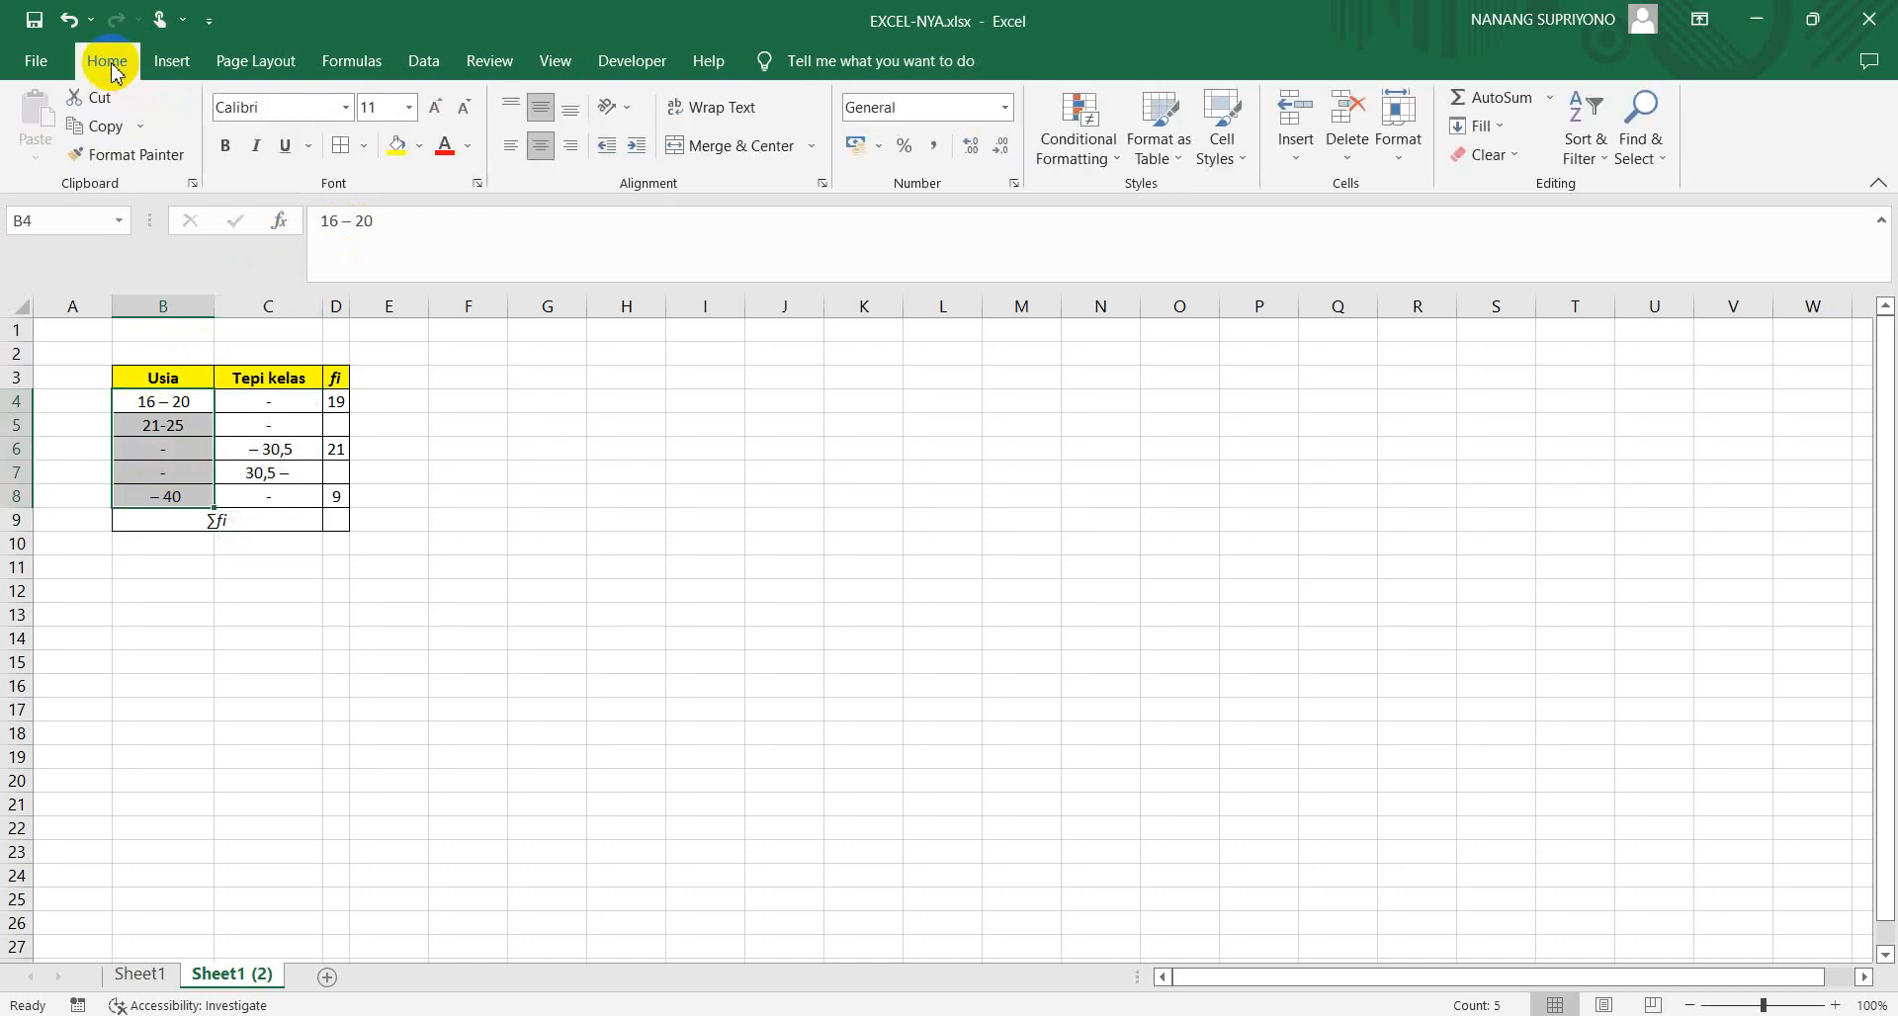
{"action": "left_click", "coordinate": [471, 155]}
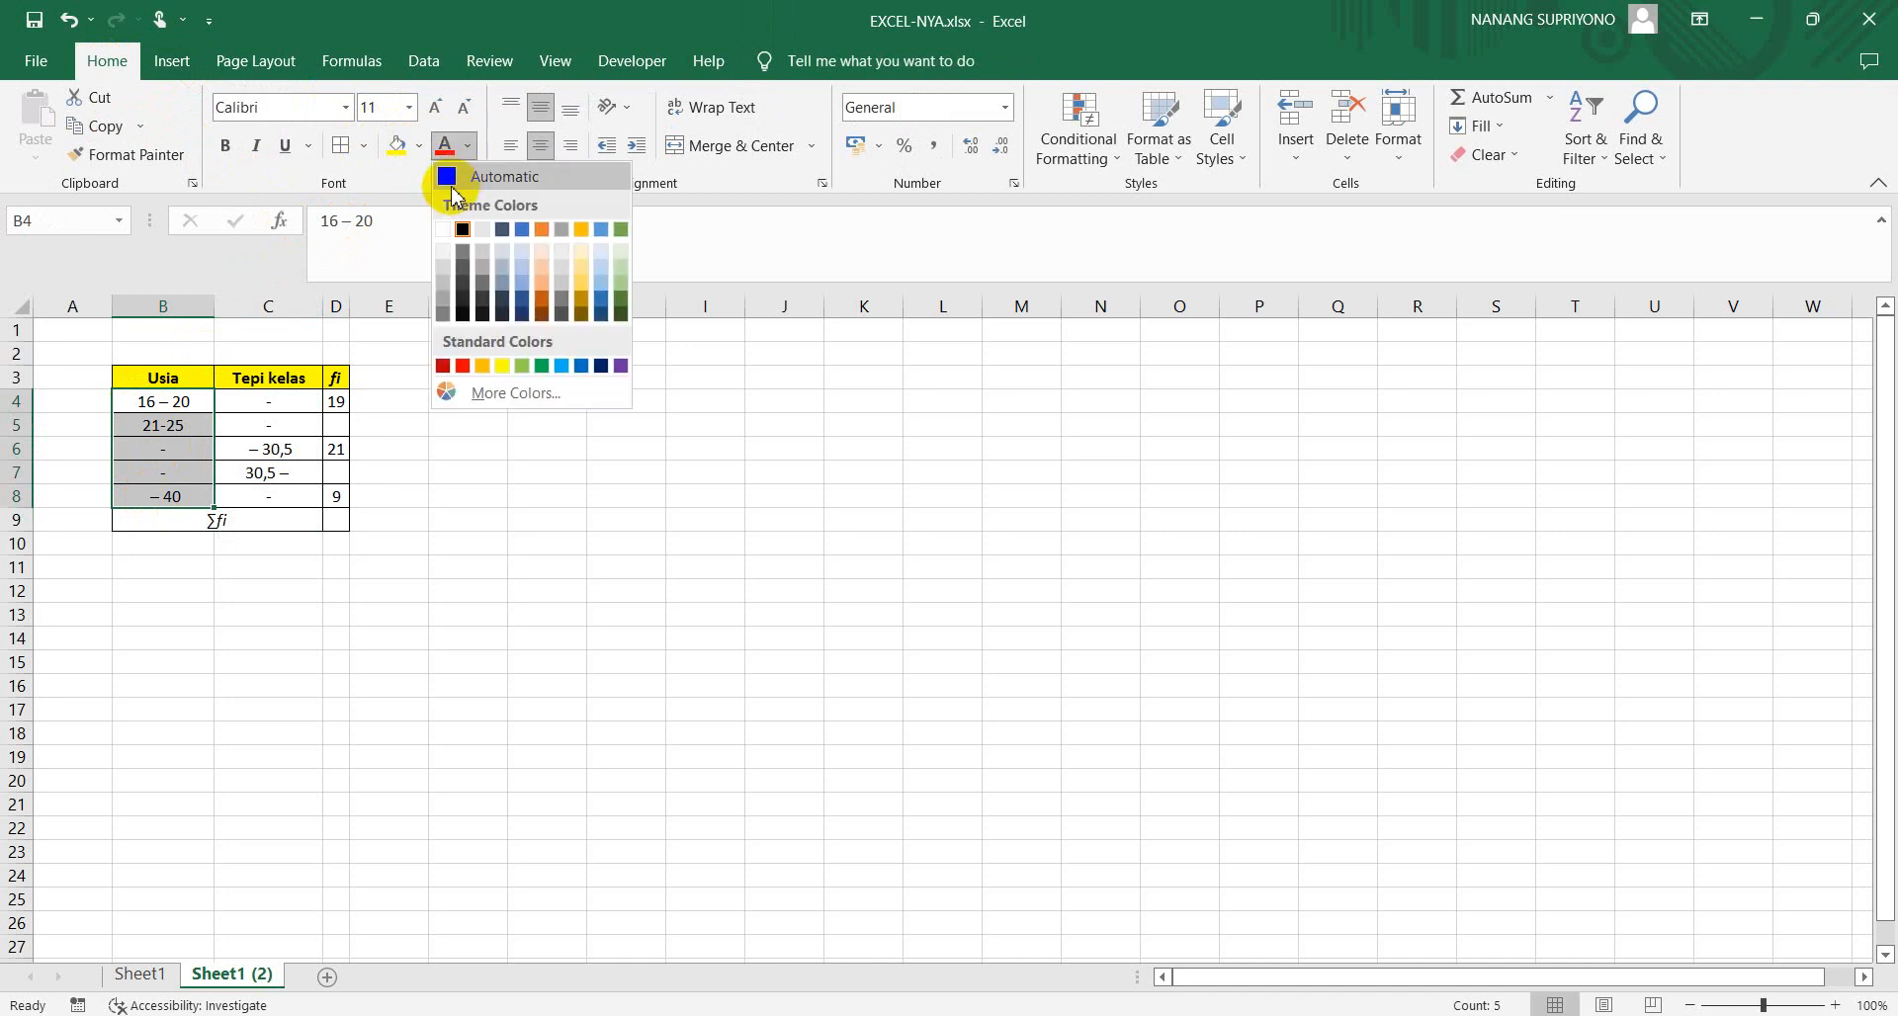
{"action": "left_click", "coordinate": [454, 185]}
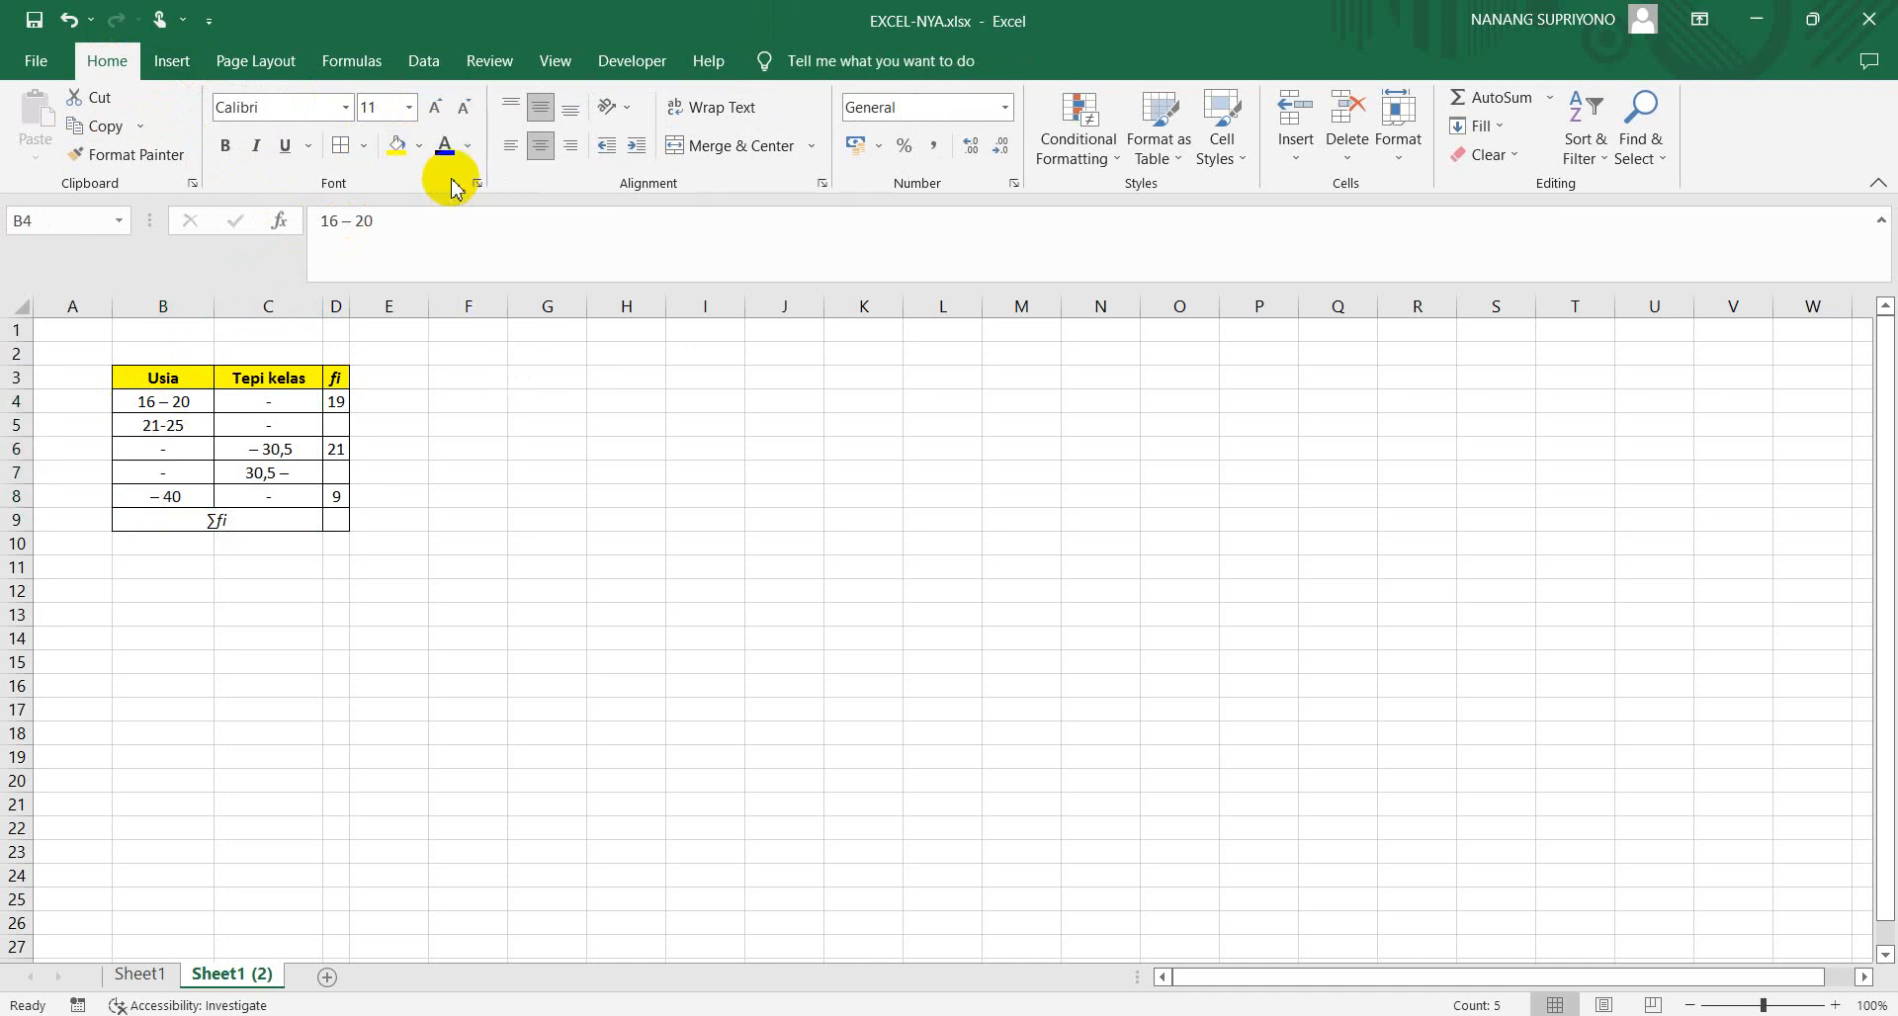
Complete the third Usia class interval in B6 as 26-30
{"action": "left_click", "coordinate": [160, 456]}
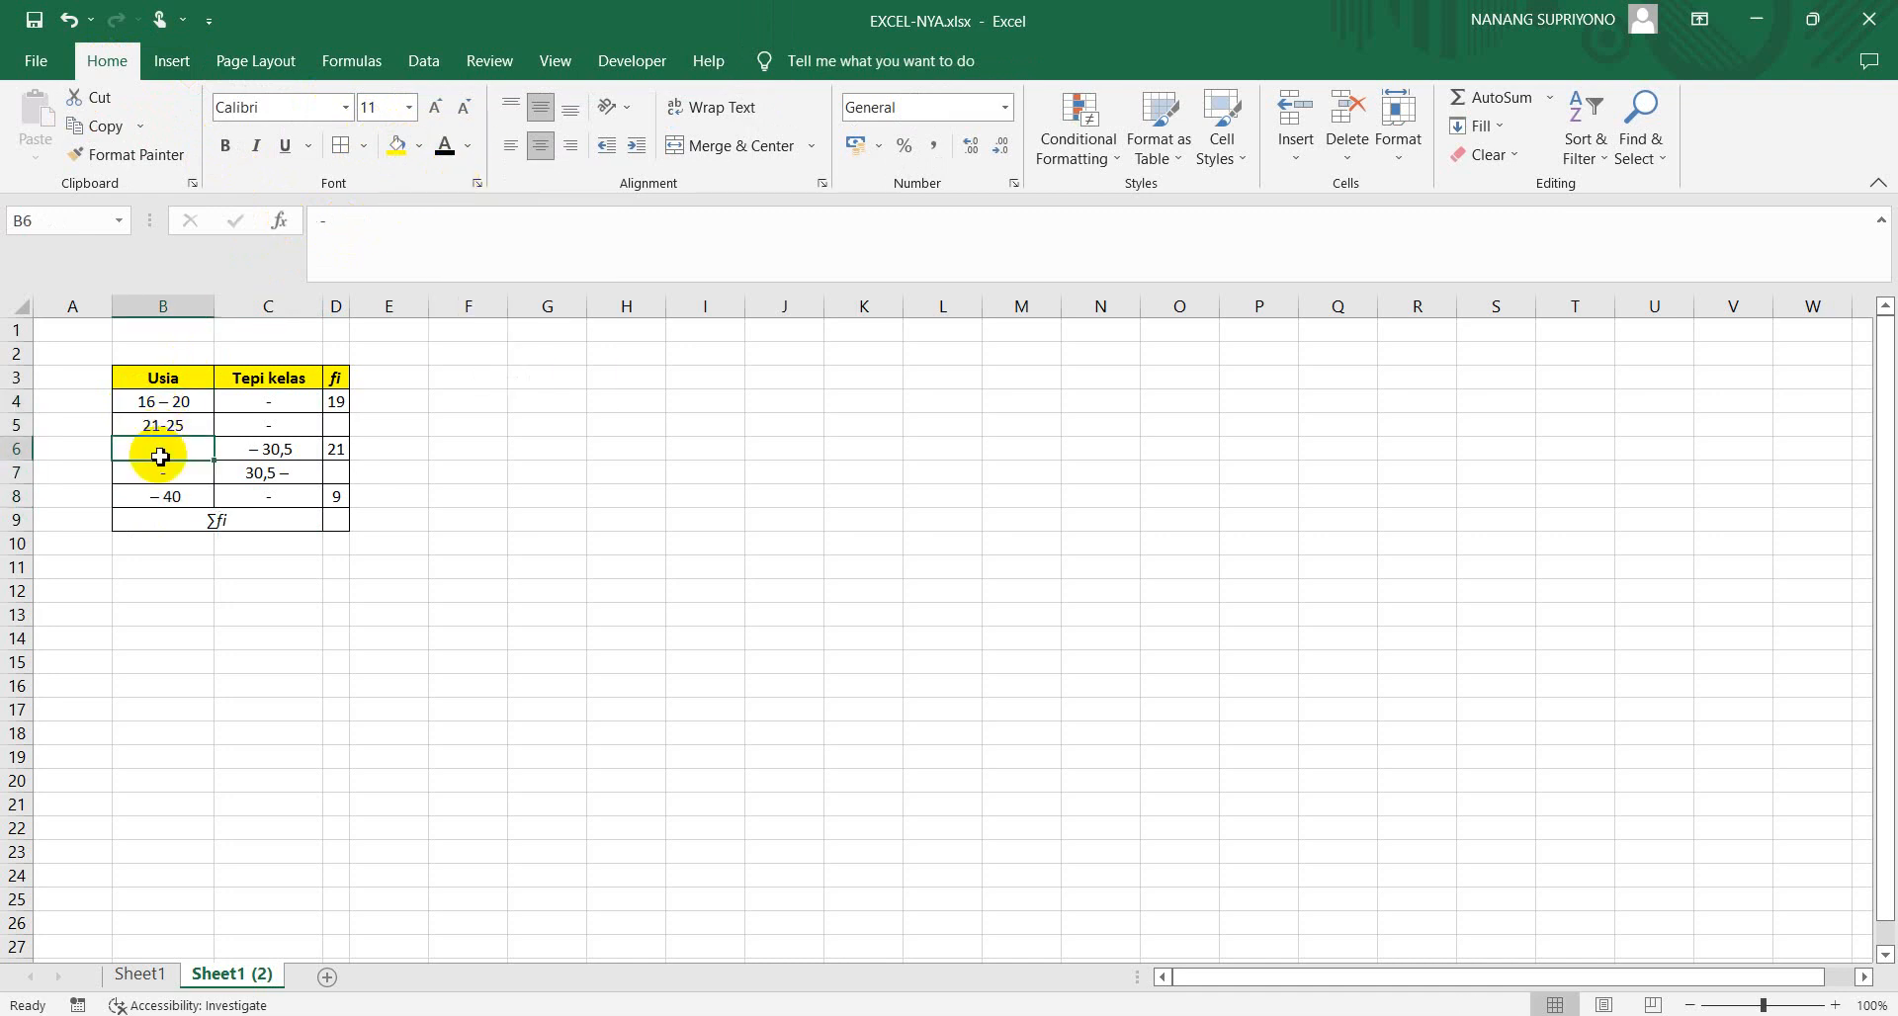
{"action": "left_click", "coordinate": [325, 220]}
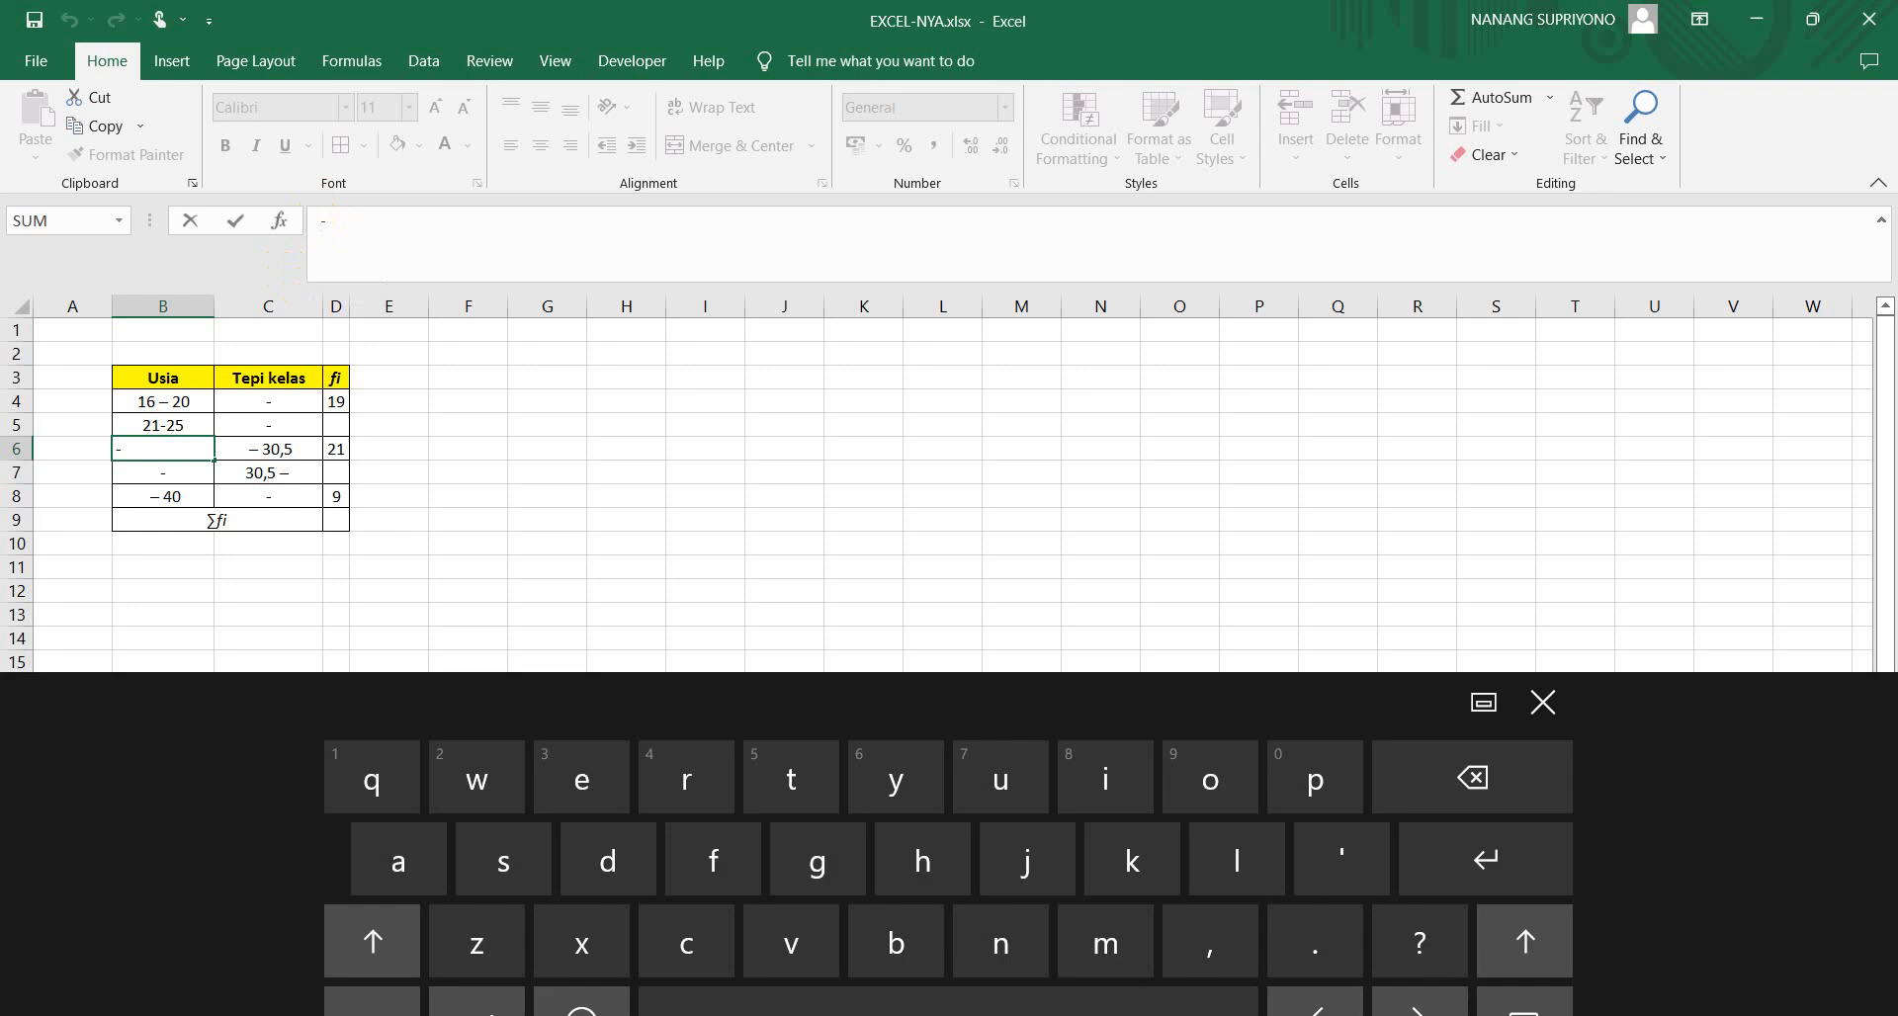
{"action": "left_click", "coordinate": [371, 1003]}
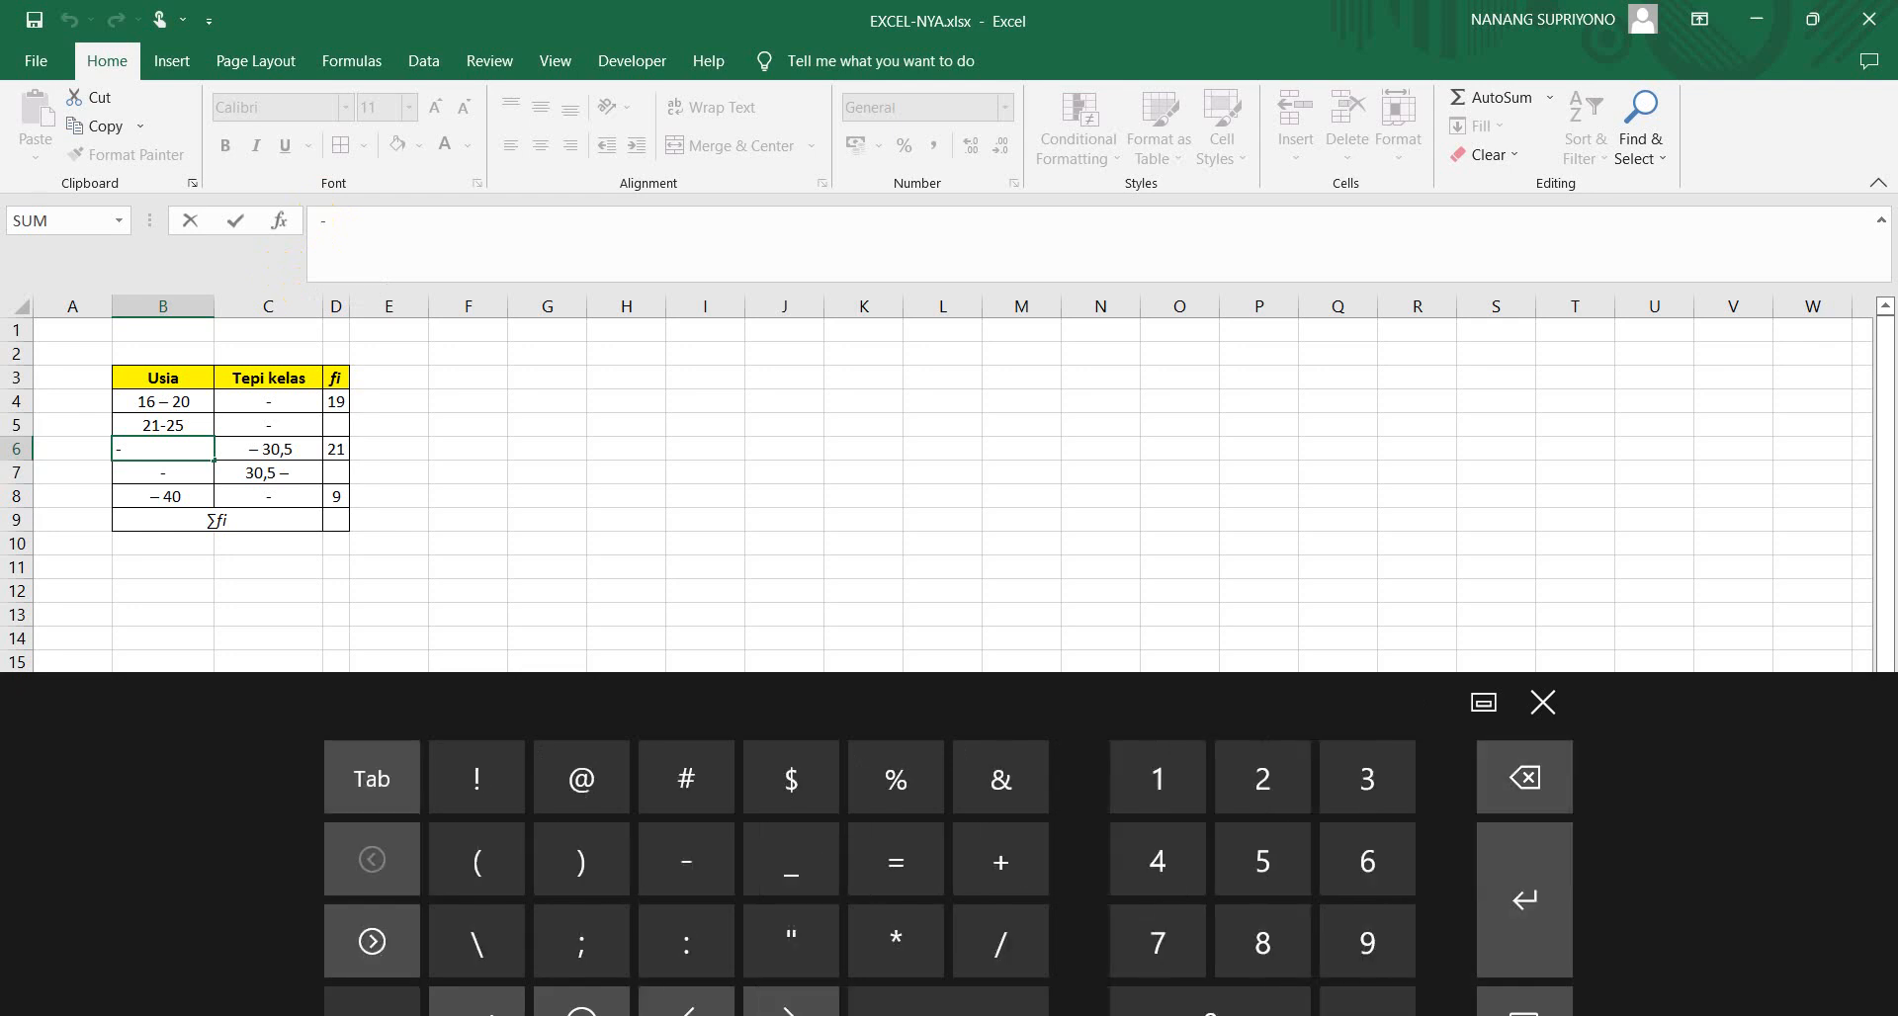
{"action": "type", "text": "26"}
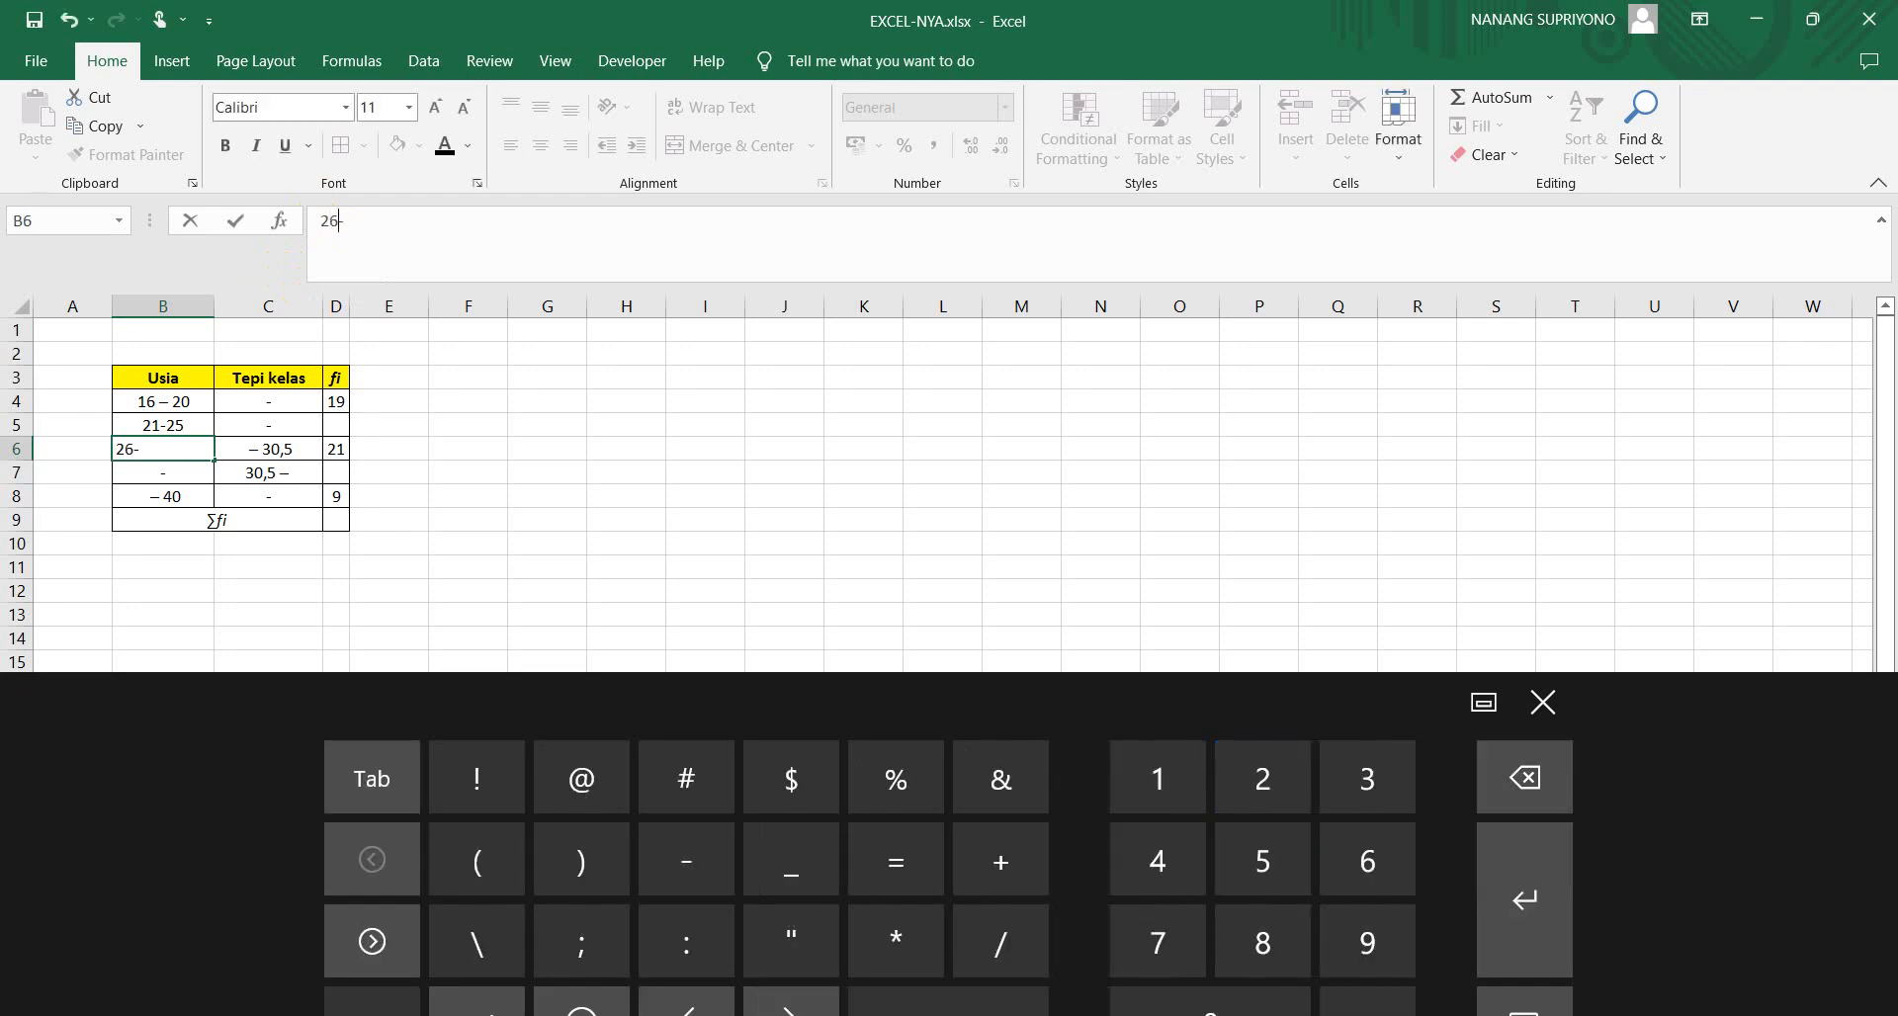
{"action": "left_click", "coordinate": [1542, 703]}
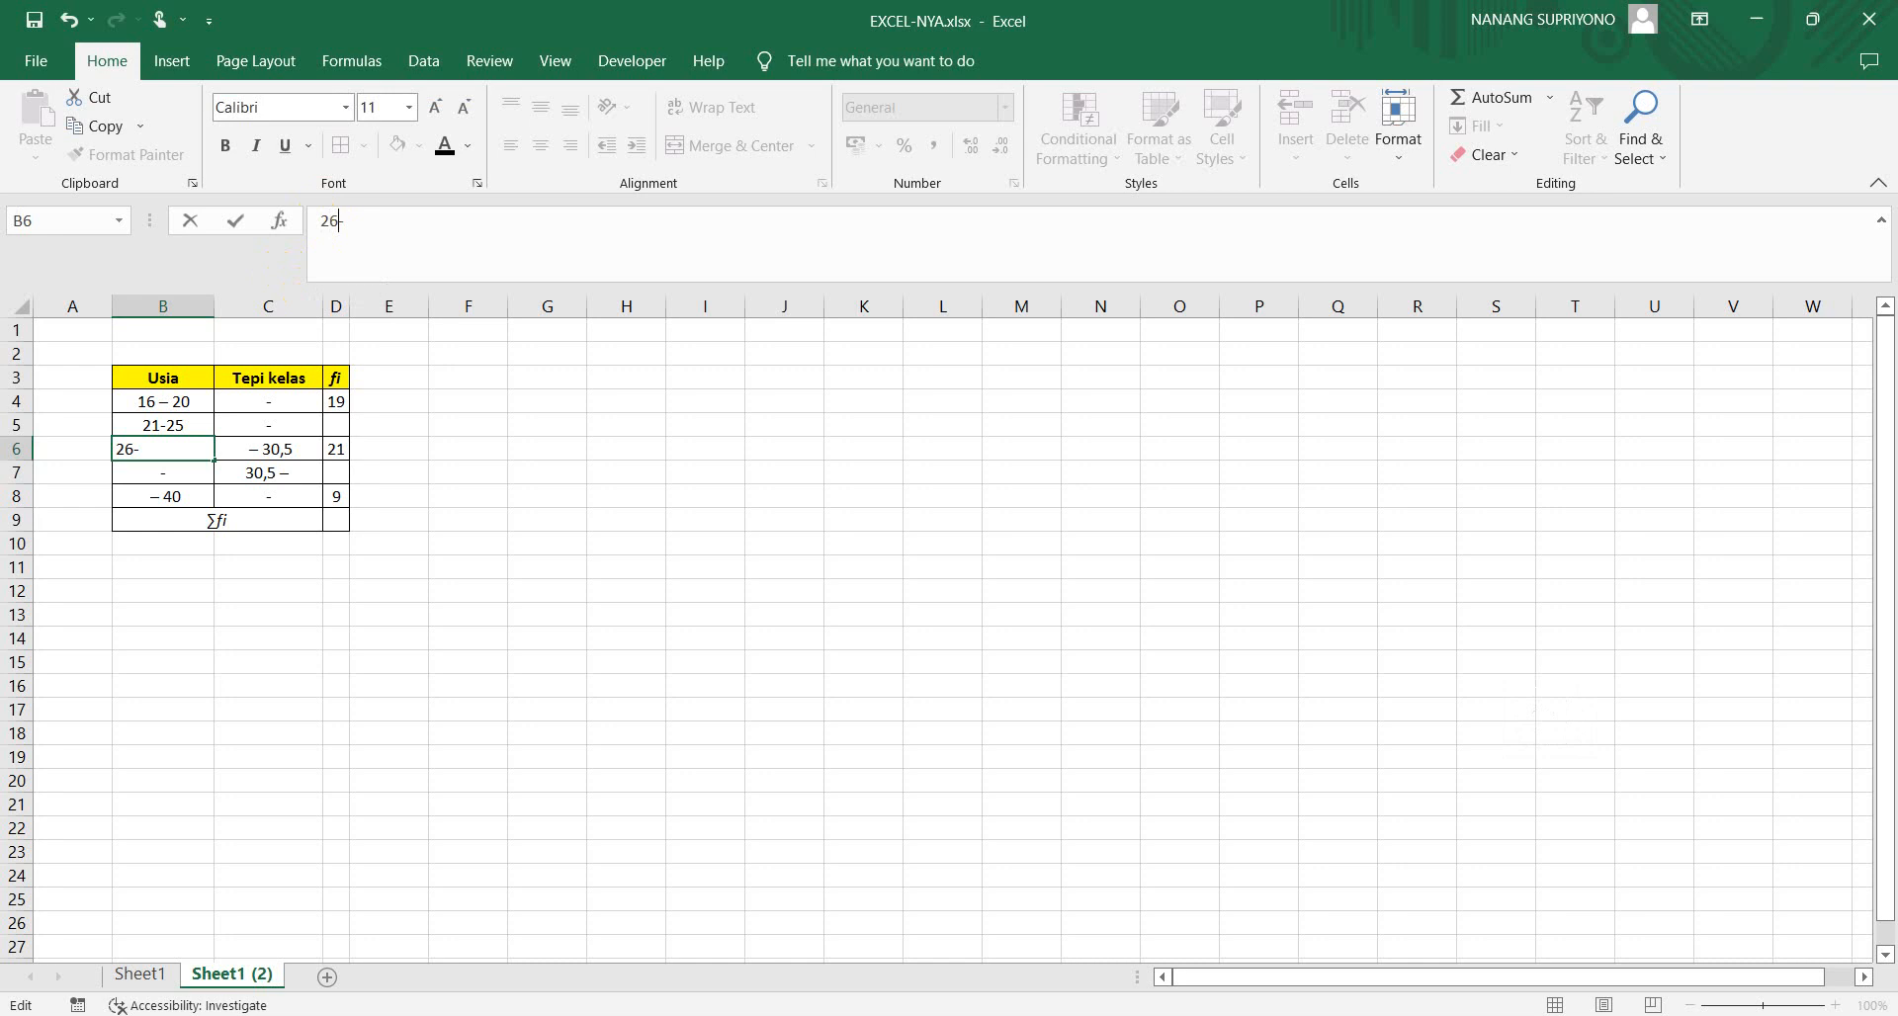
{"action": "left_click", "coordinate": [179, 450]}
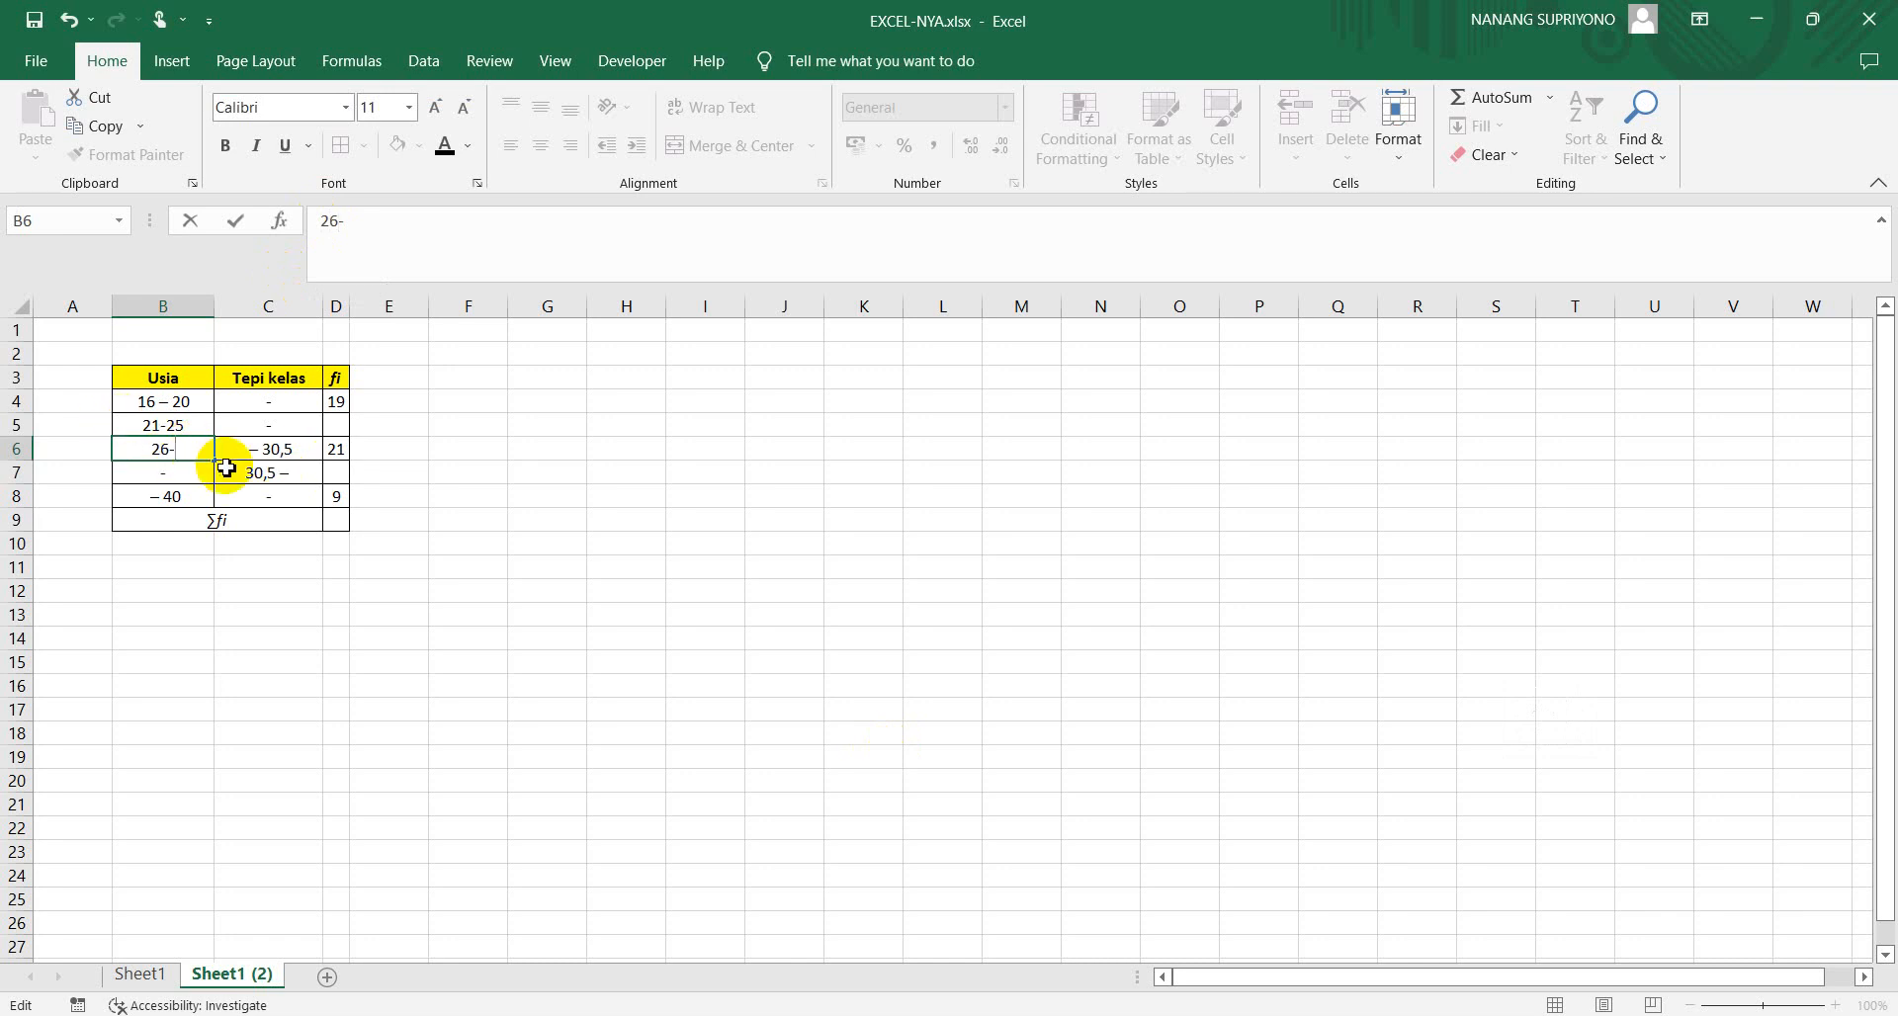
{"action": "type", "text": "30"}
Complete the last two Usia class intervals as 31-35 in B7 and 36 – 40 in B8
{"action": "left_click", "coordinate": [142, 471]}
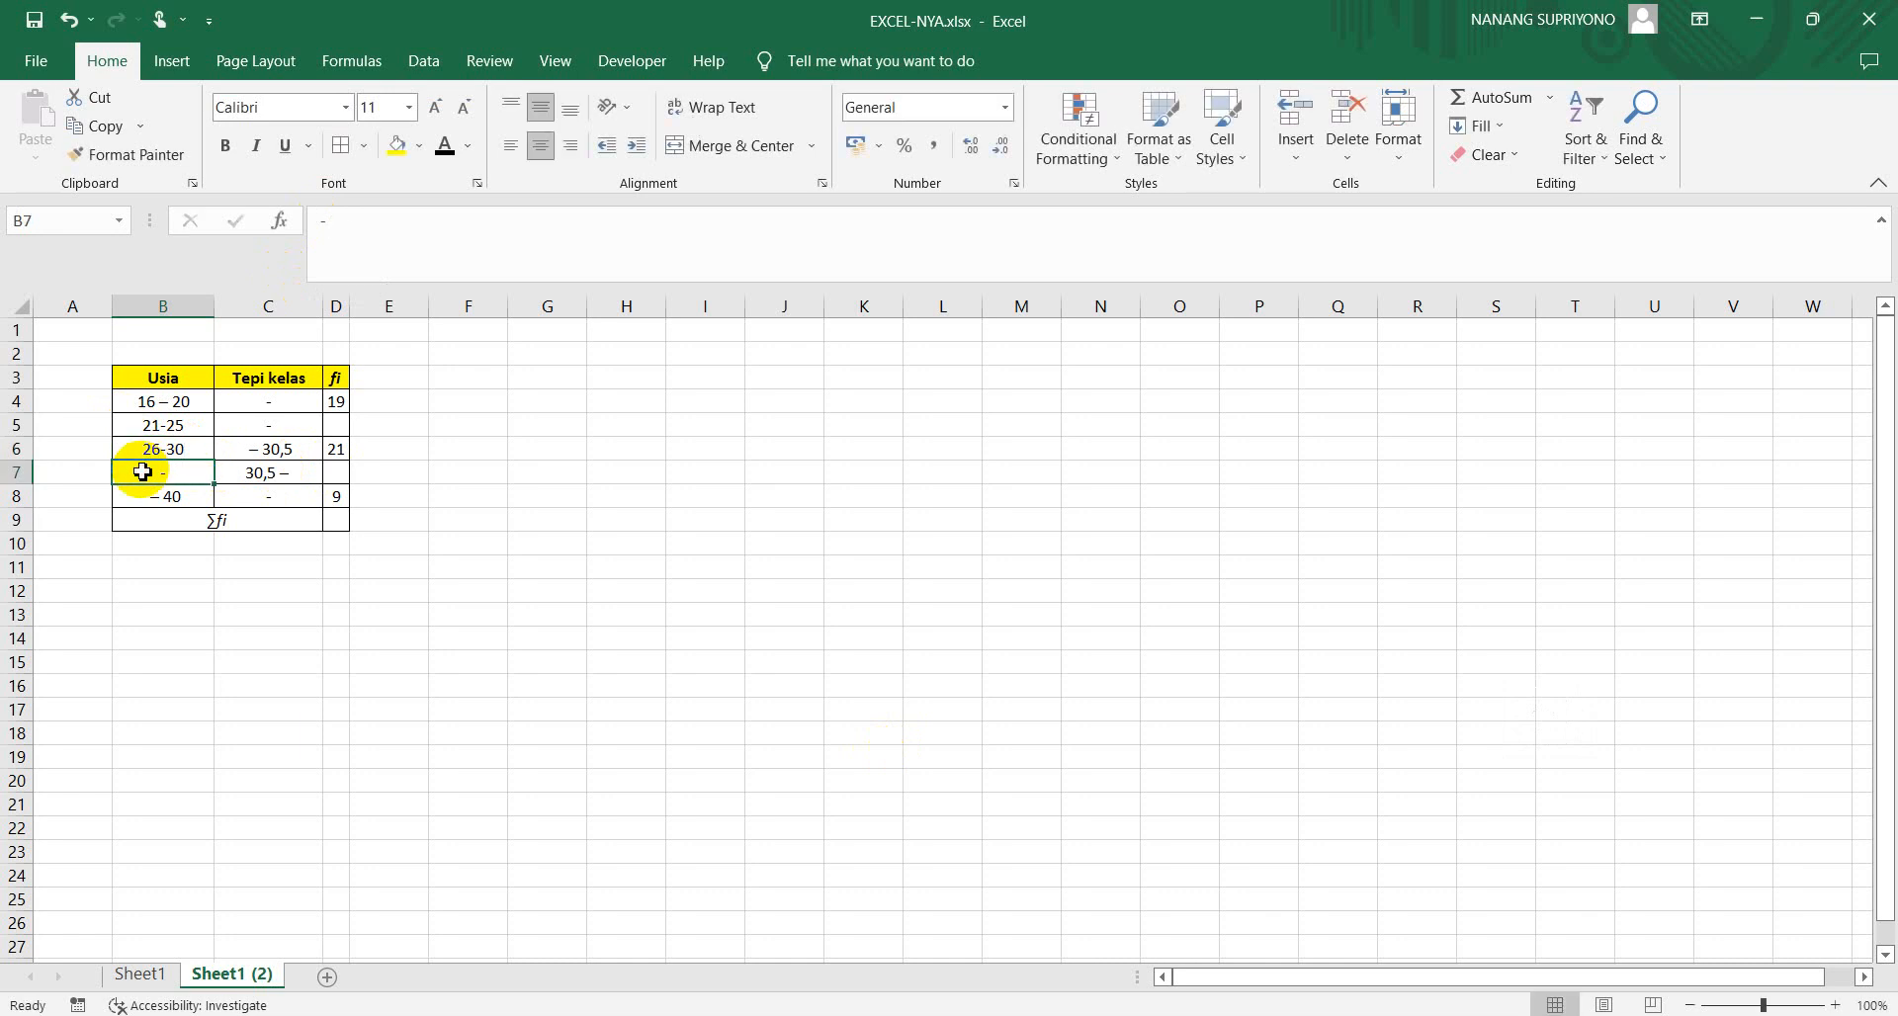
{"action": "left_click", "coordinate": [322, 232]}
{"action": "type", "text": "31-"}
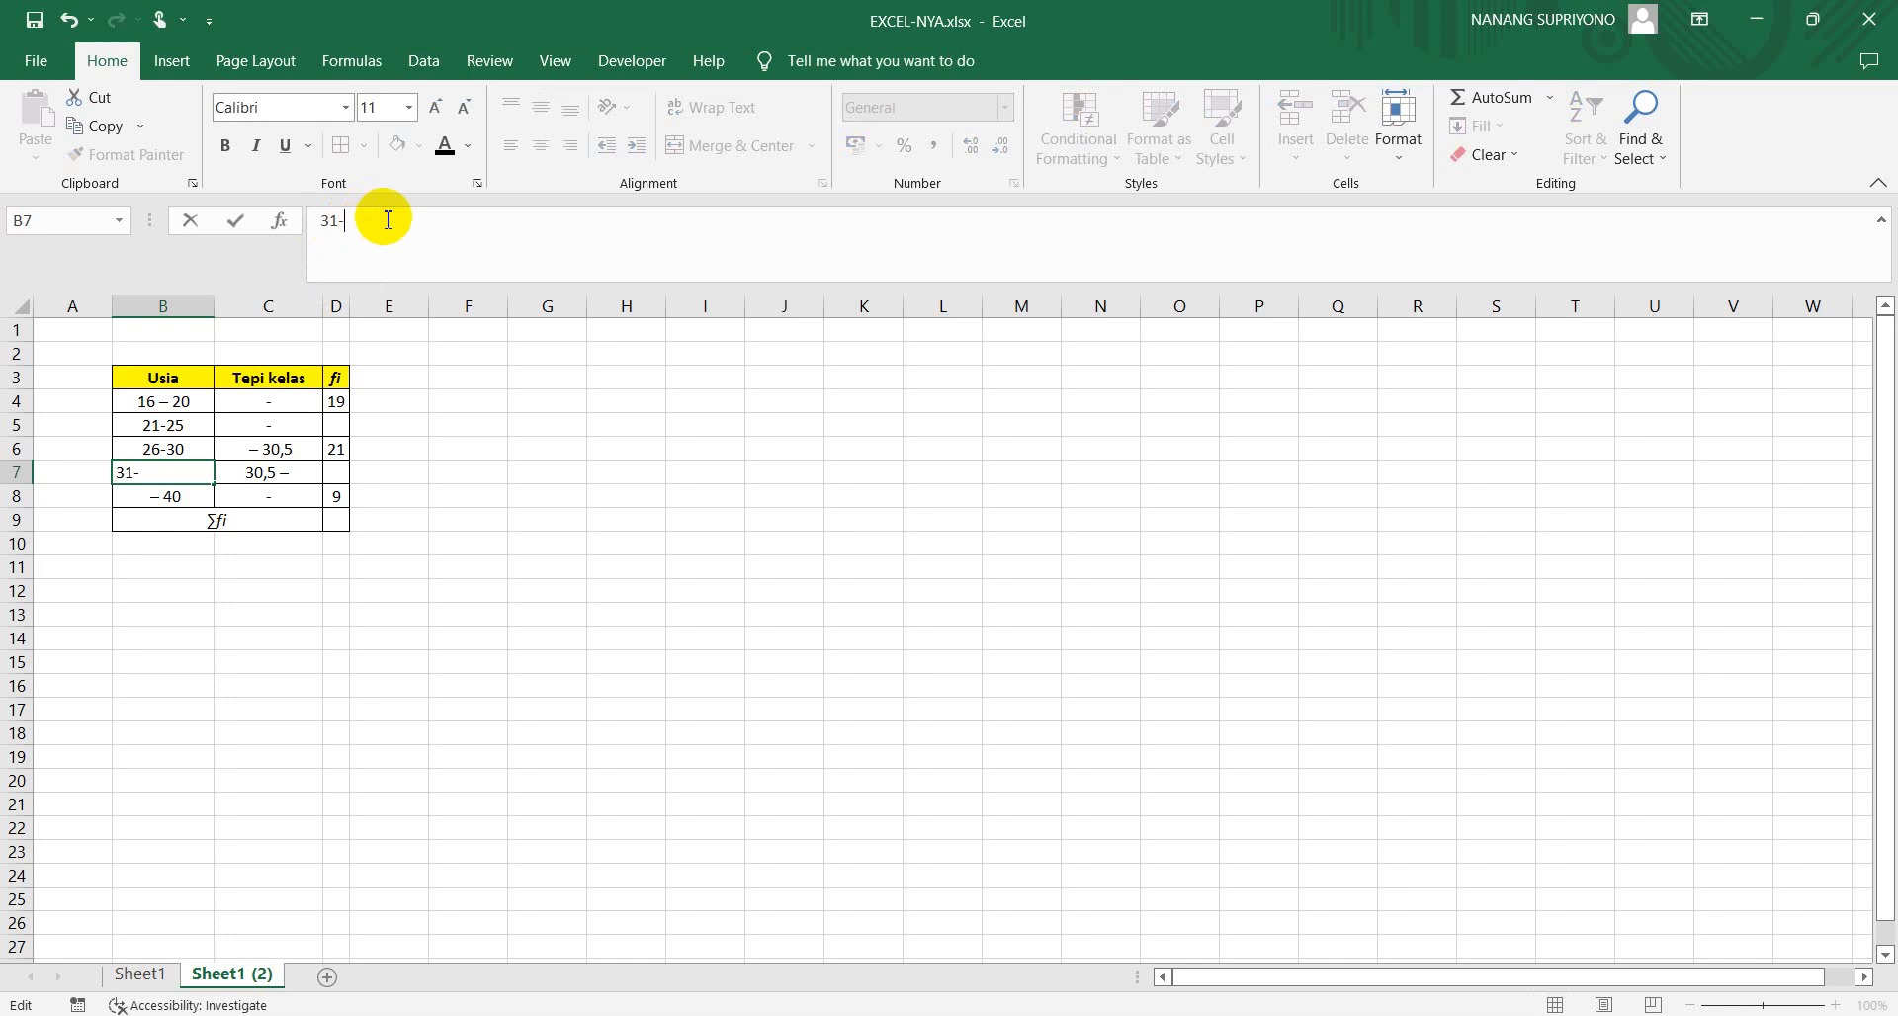
{"action": "type", "text": "35"}
{"action": "key", "text": "Return"}
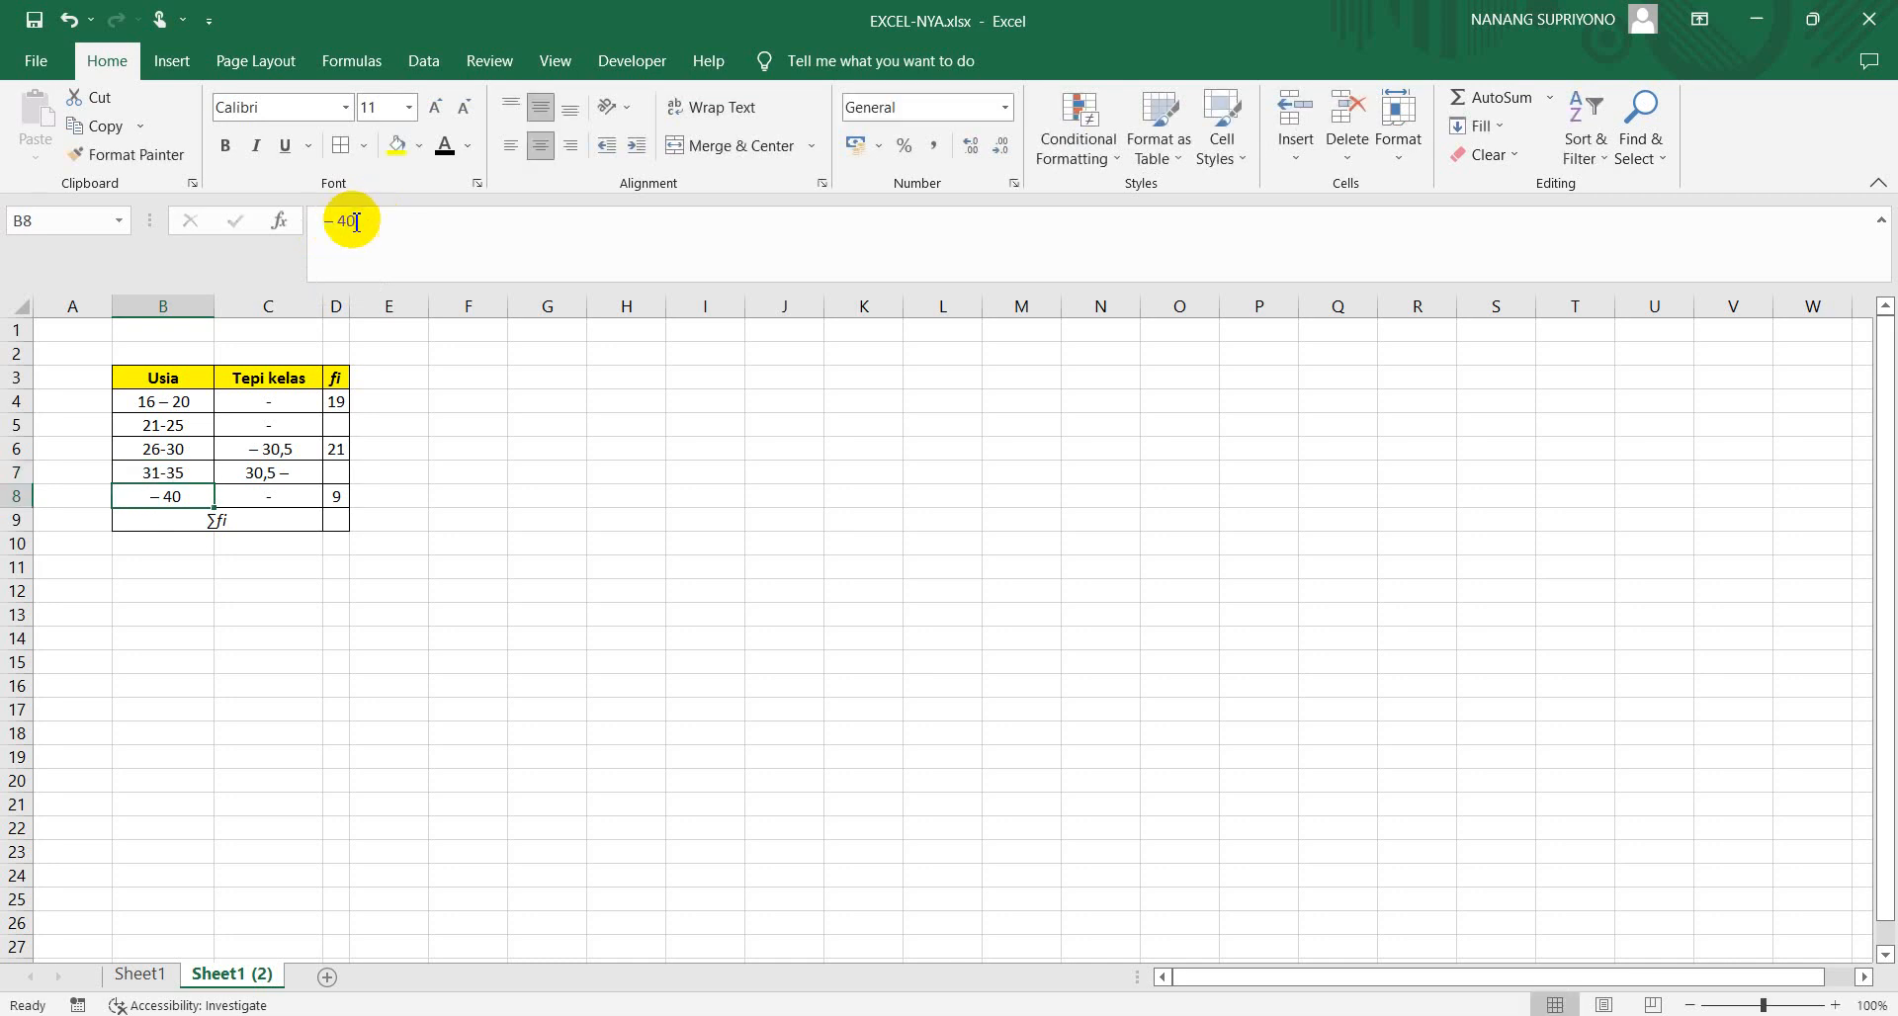
{"action": "left_click", "coordinate": [326, 227]}
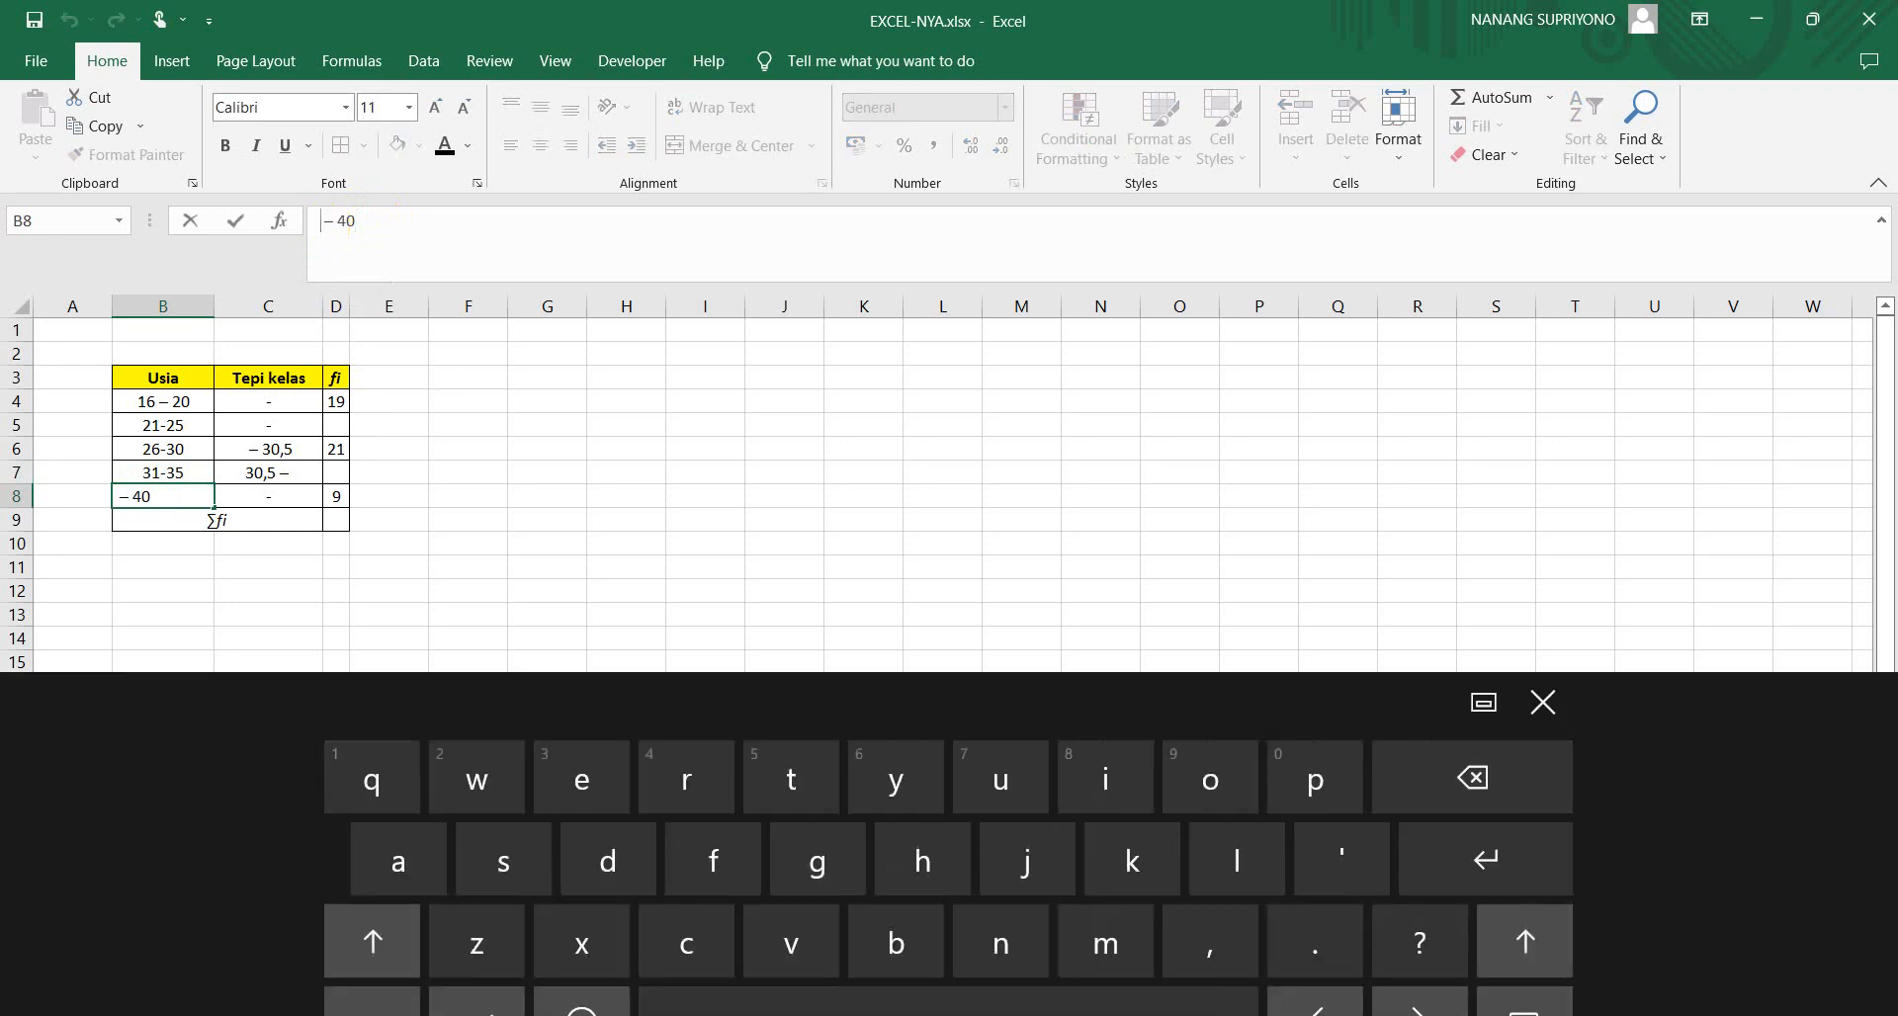
{"action": "type", "text": "36"}
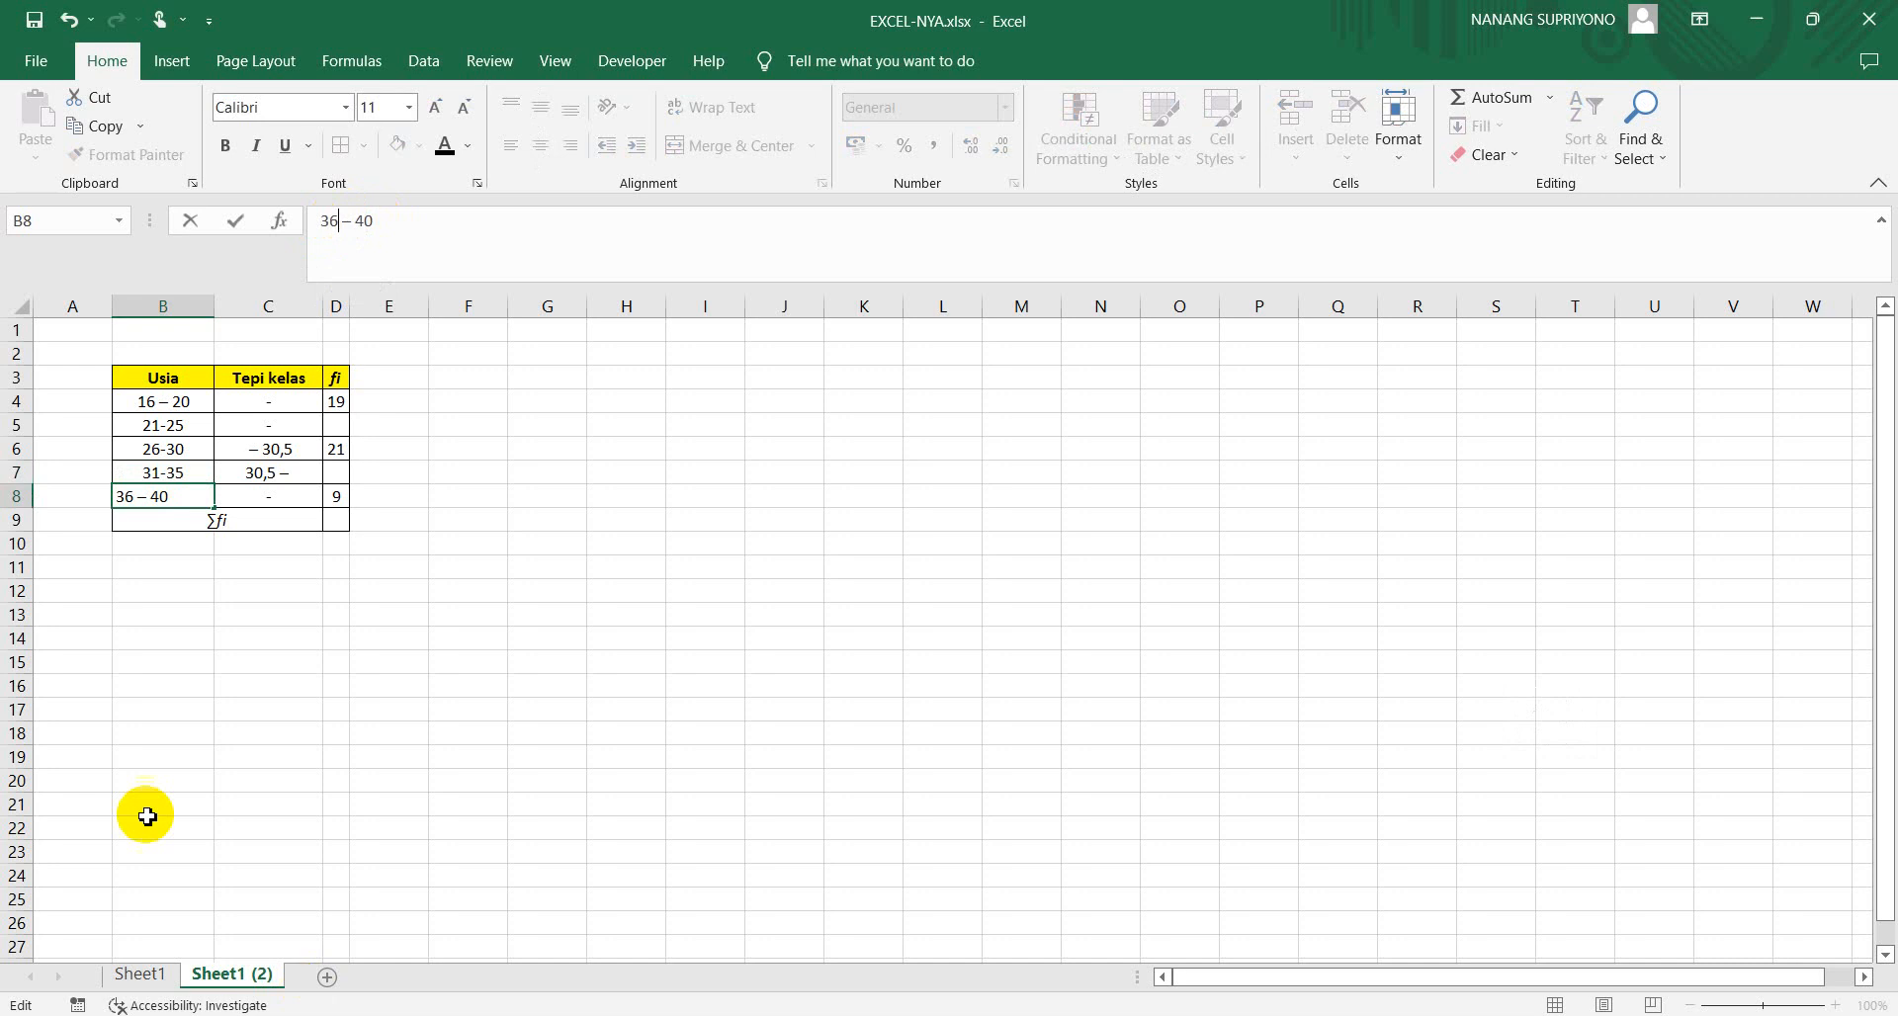
{"action": "left_click", "coordinate": [210, 607]}
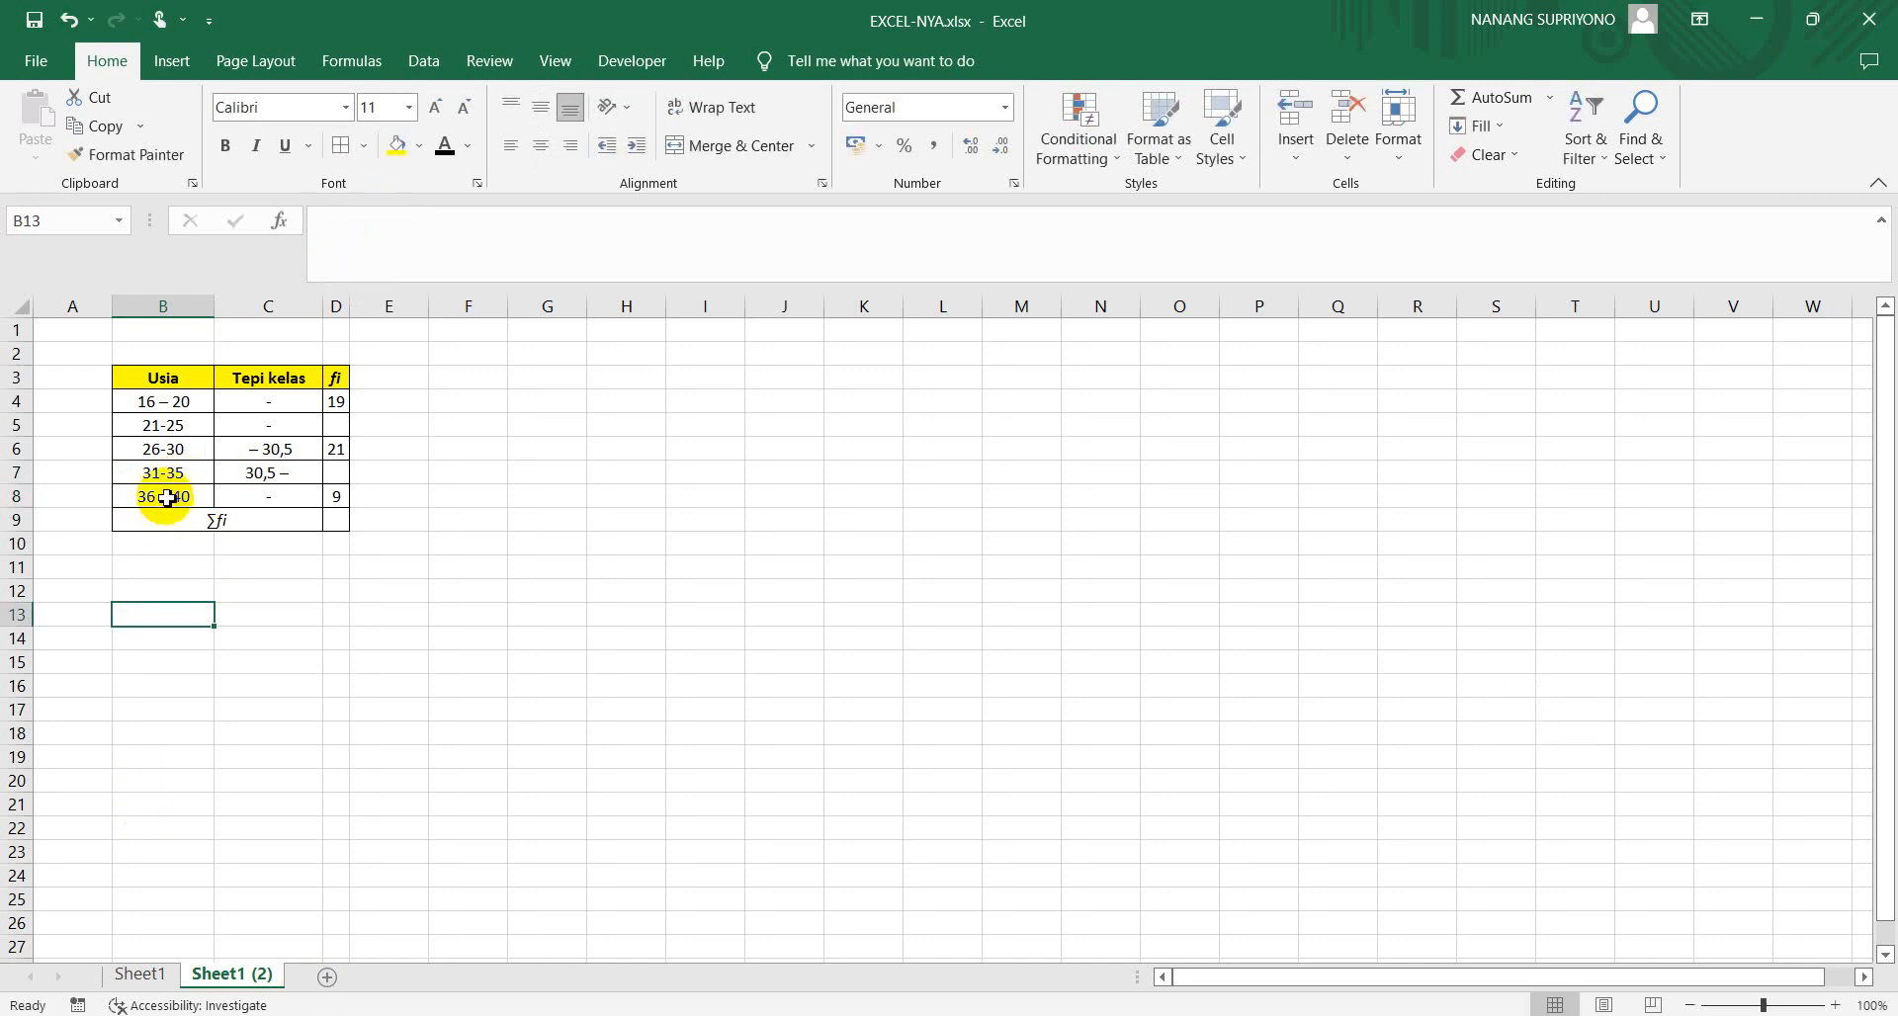
Replace the long dash in B8 with a plain hyphen so the interval reads 36- 40
{"action": "left_click", "coordinate": [164, 429]}
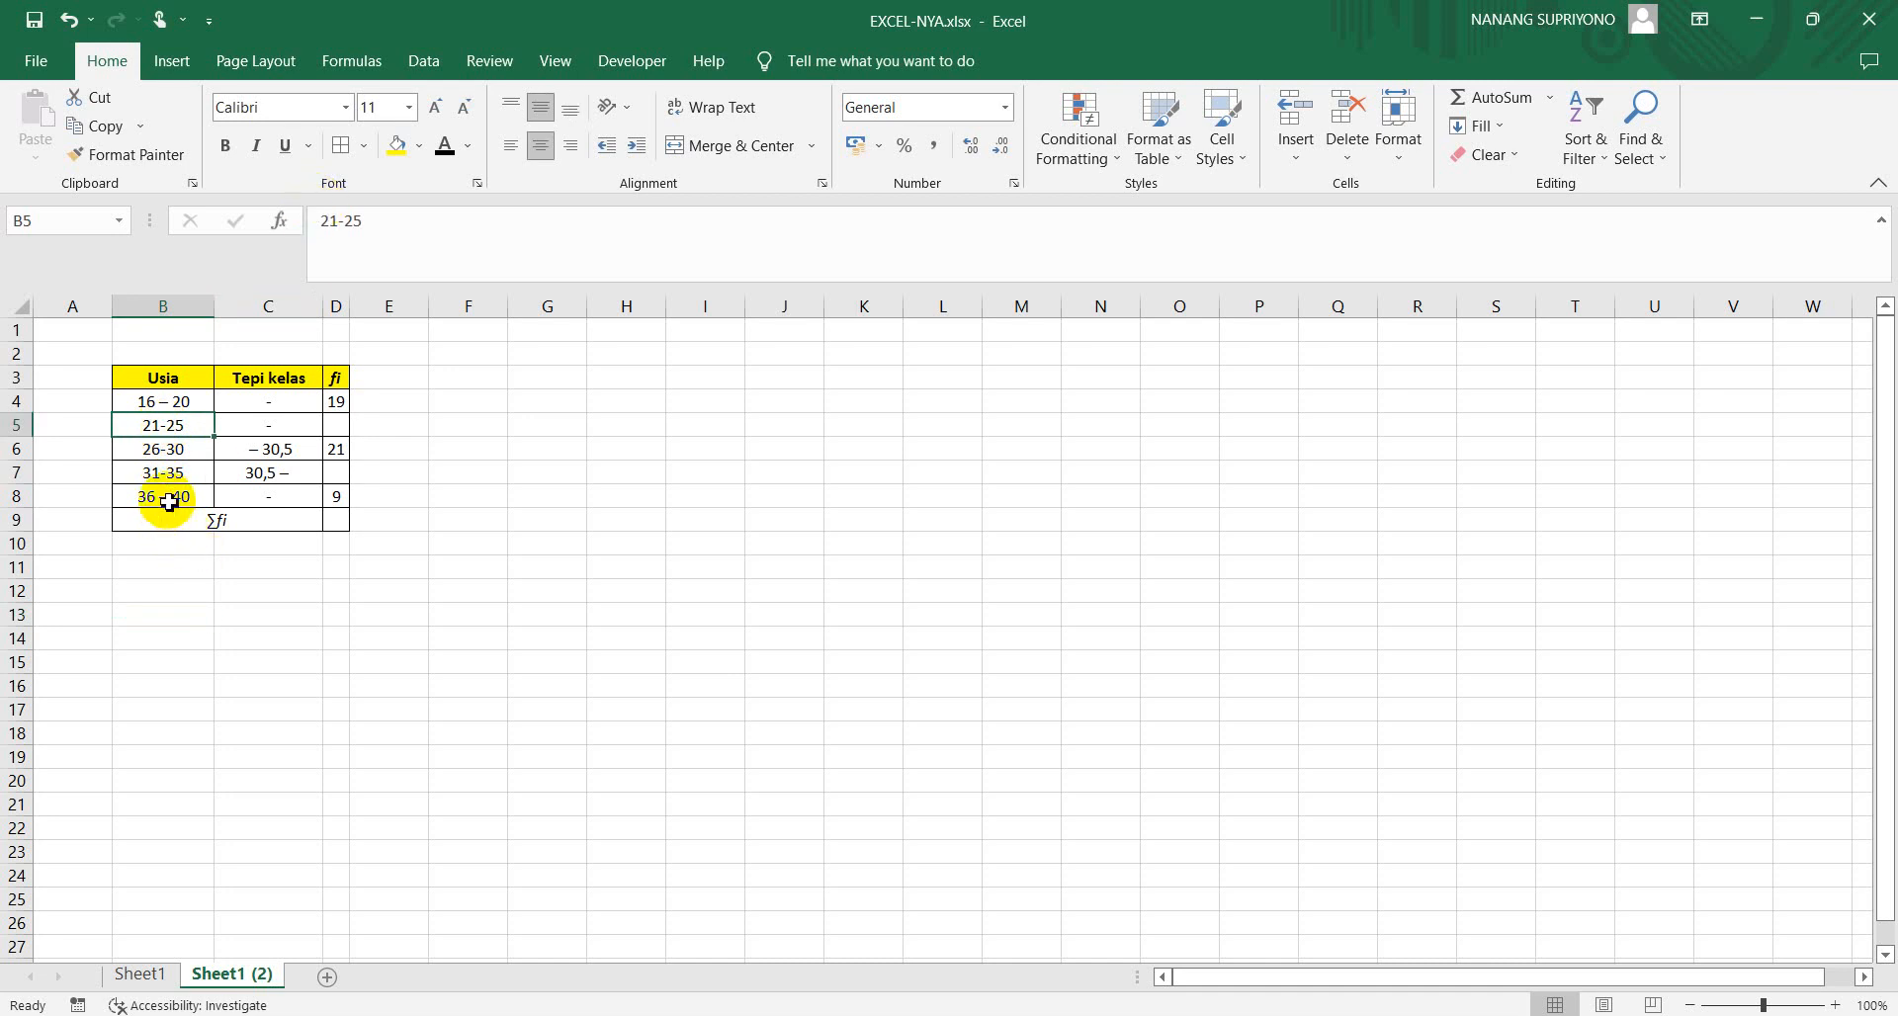
{"action": "left_click", "coordinate": [336, 222]}
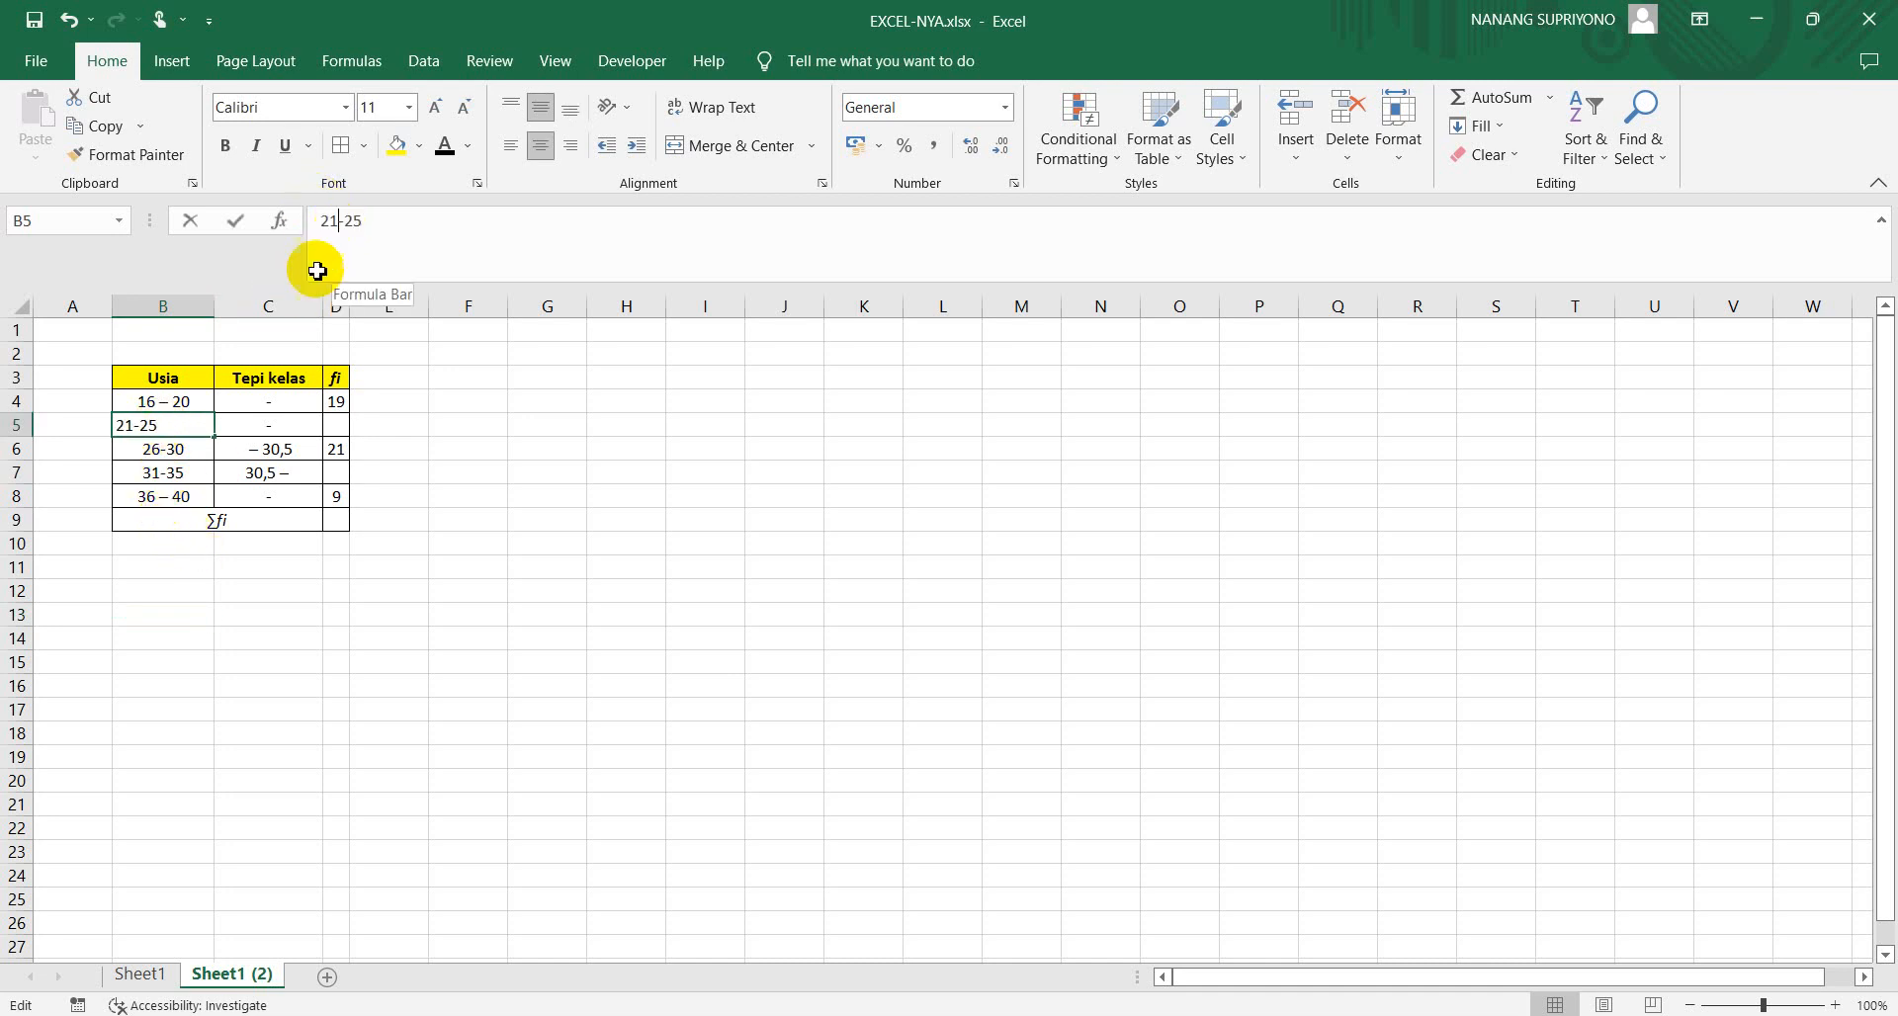
{"action": "left_click", "coordinate": [168, 502]}
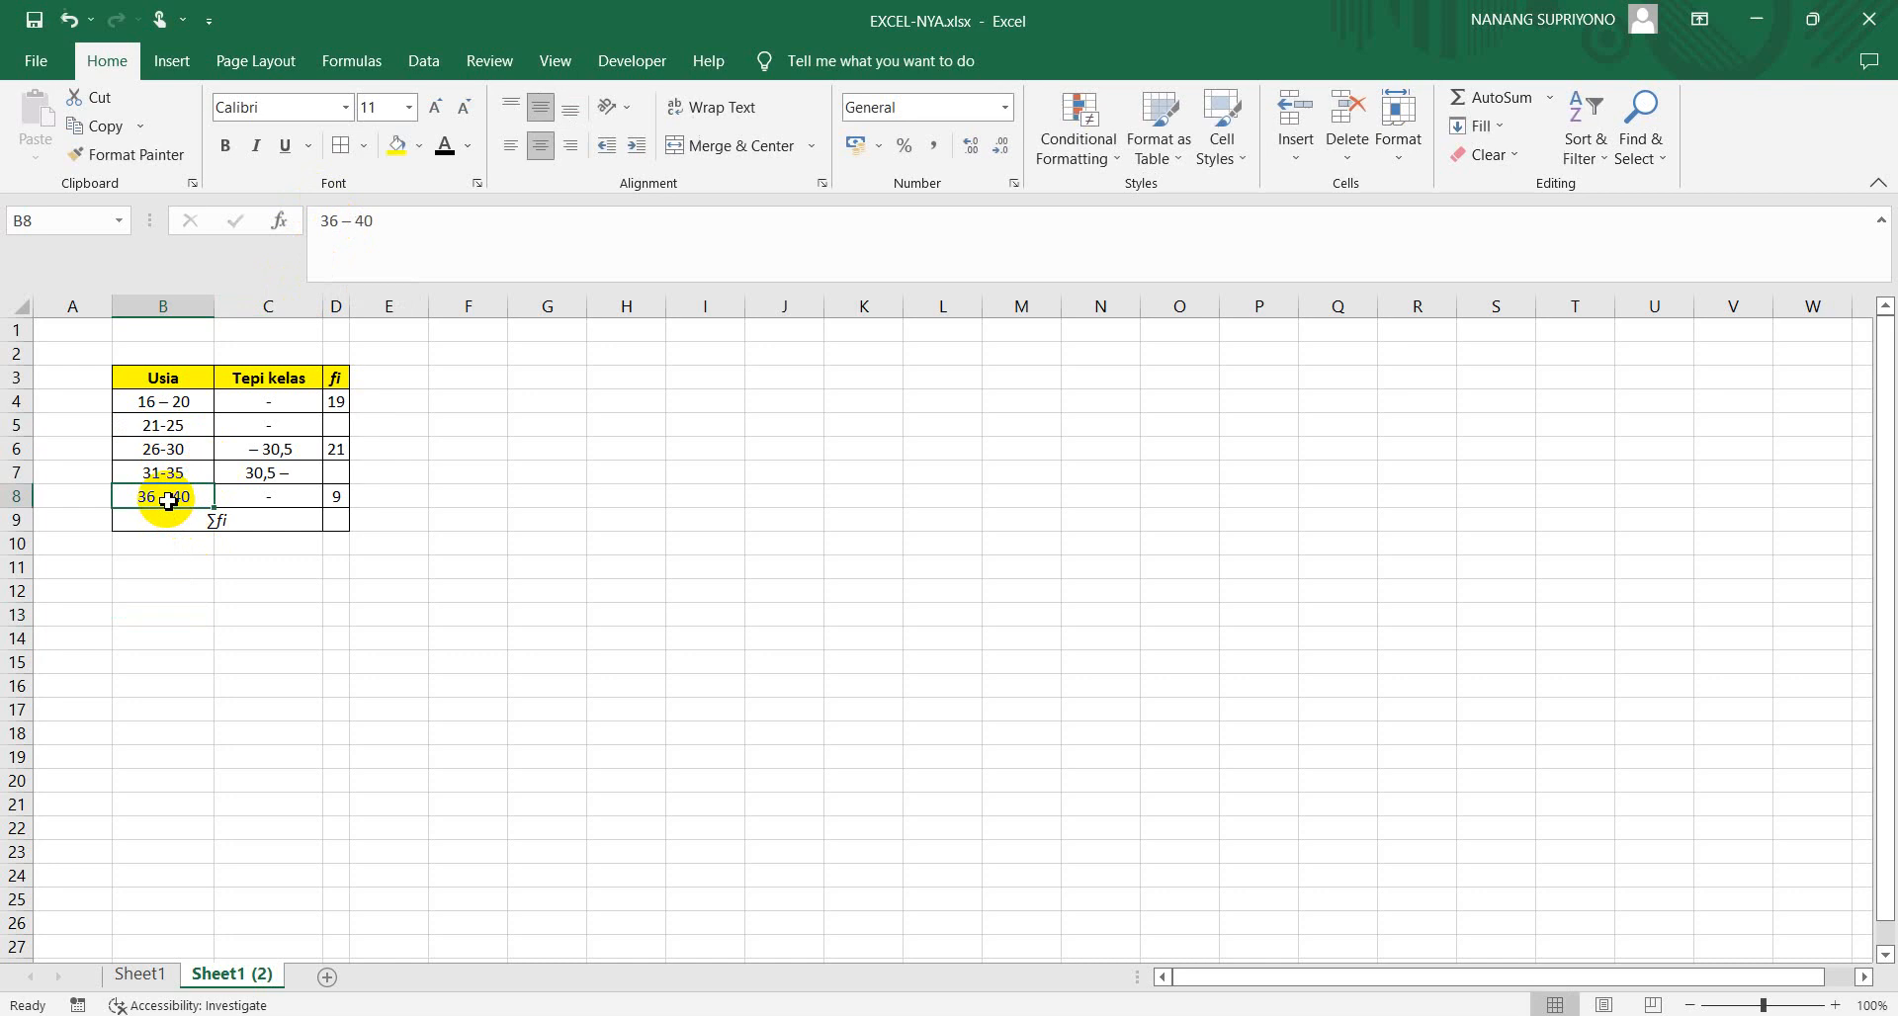
{"action": "left_click", "coordinate": [353, 227]}
{"action": "key", "text": "BackSpace"}
{"action": "key", "text": "BackSpace"}
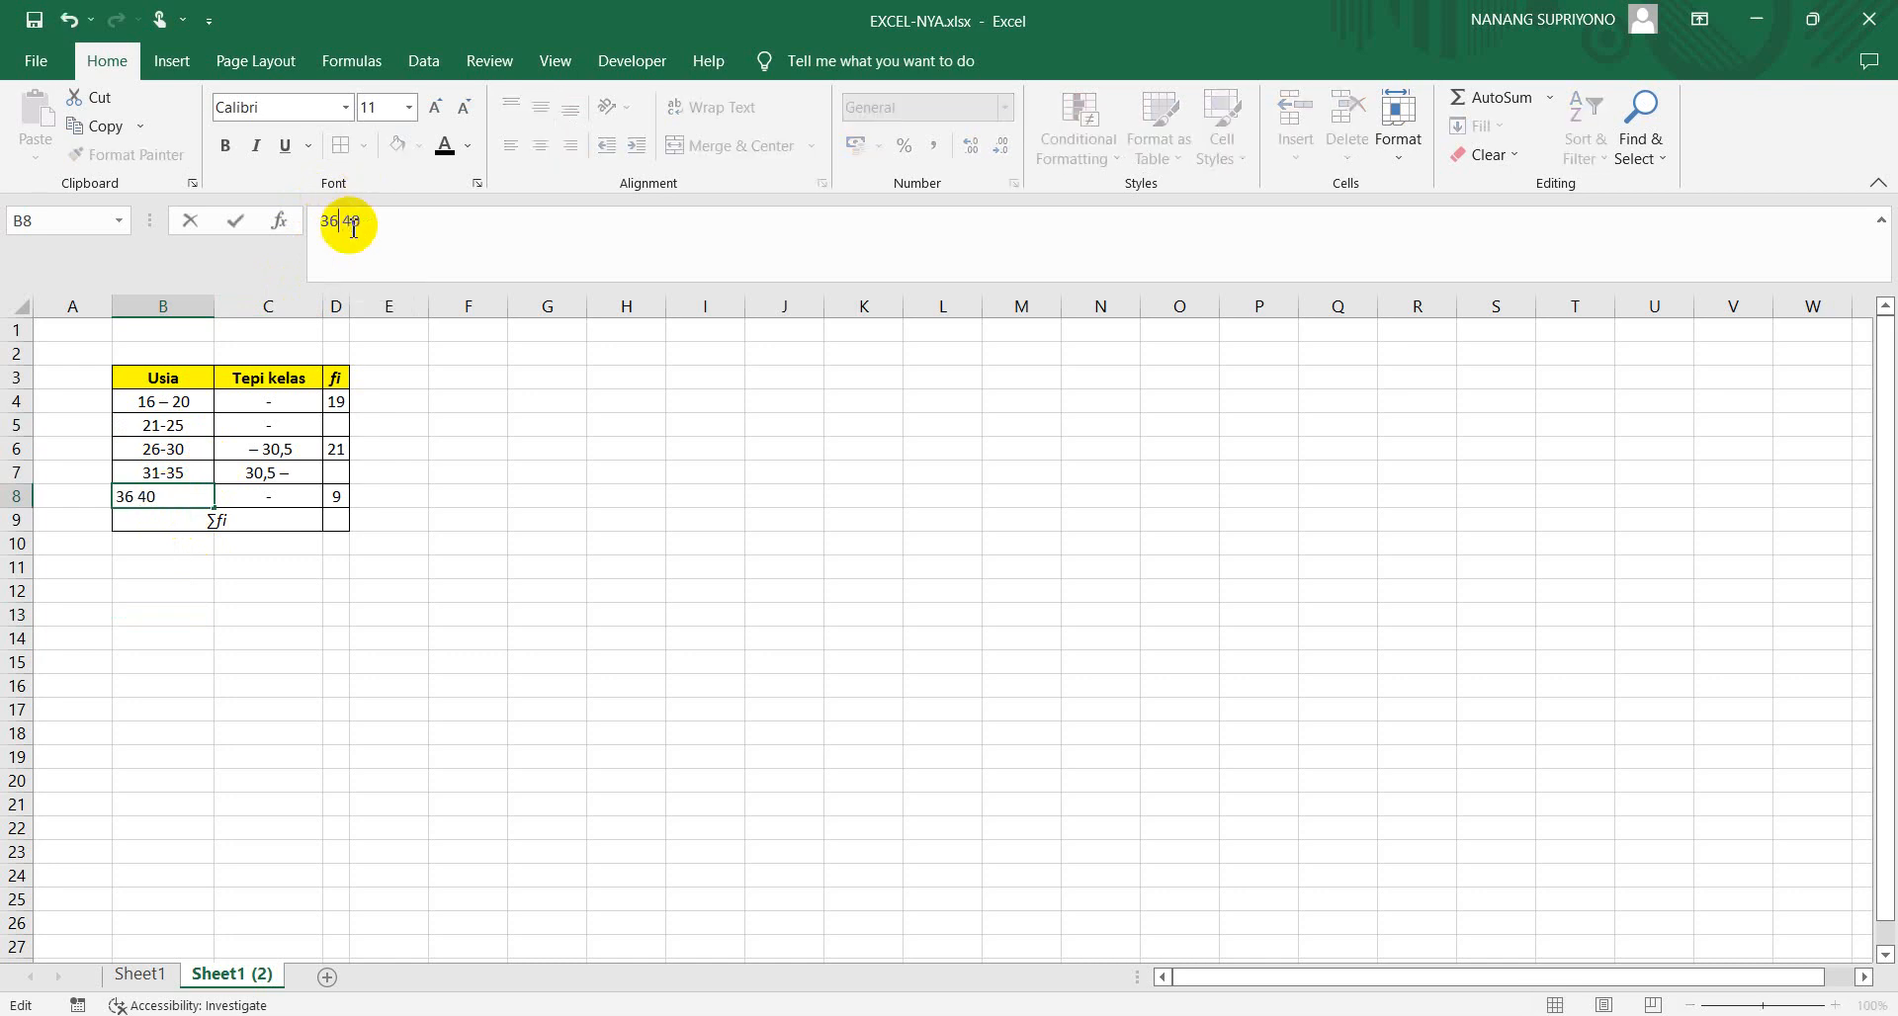
{"action": "type", "text": "-"}
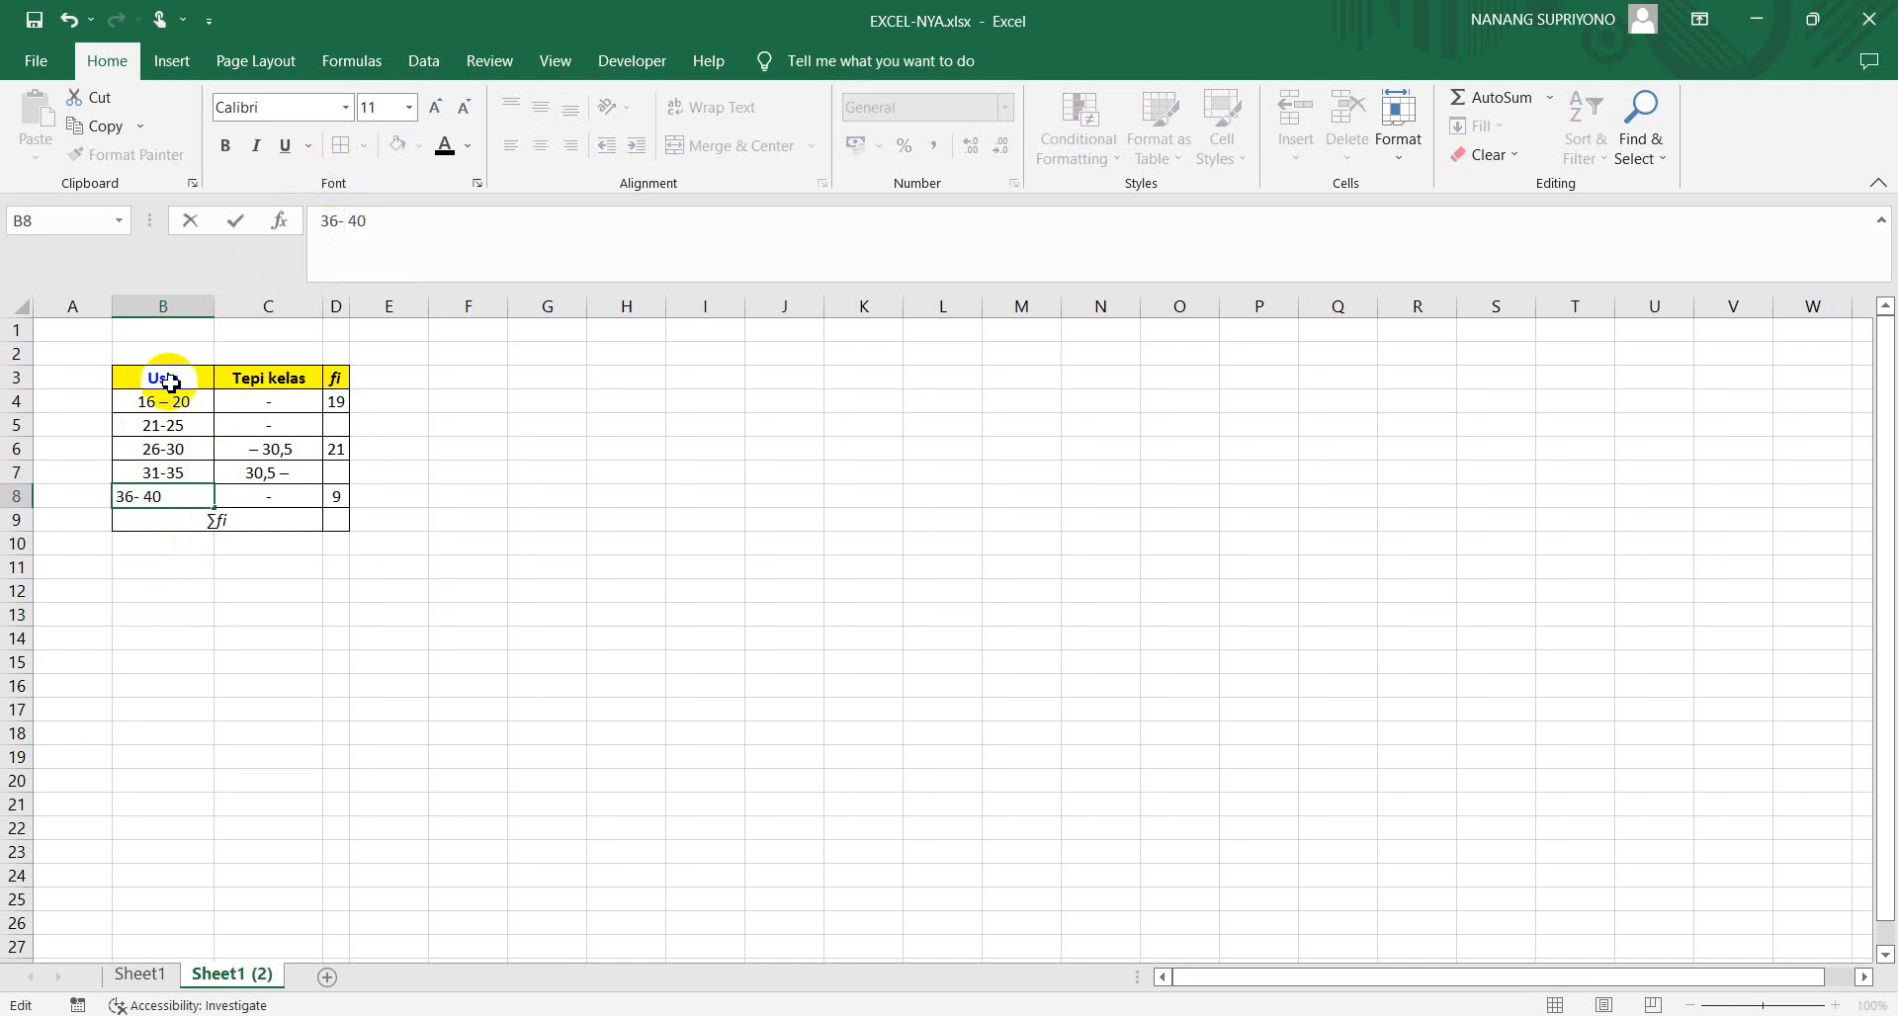
{"action": "left_click", "coordinate": [162, 399]}
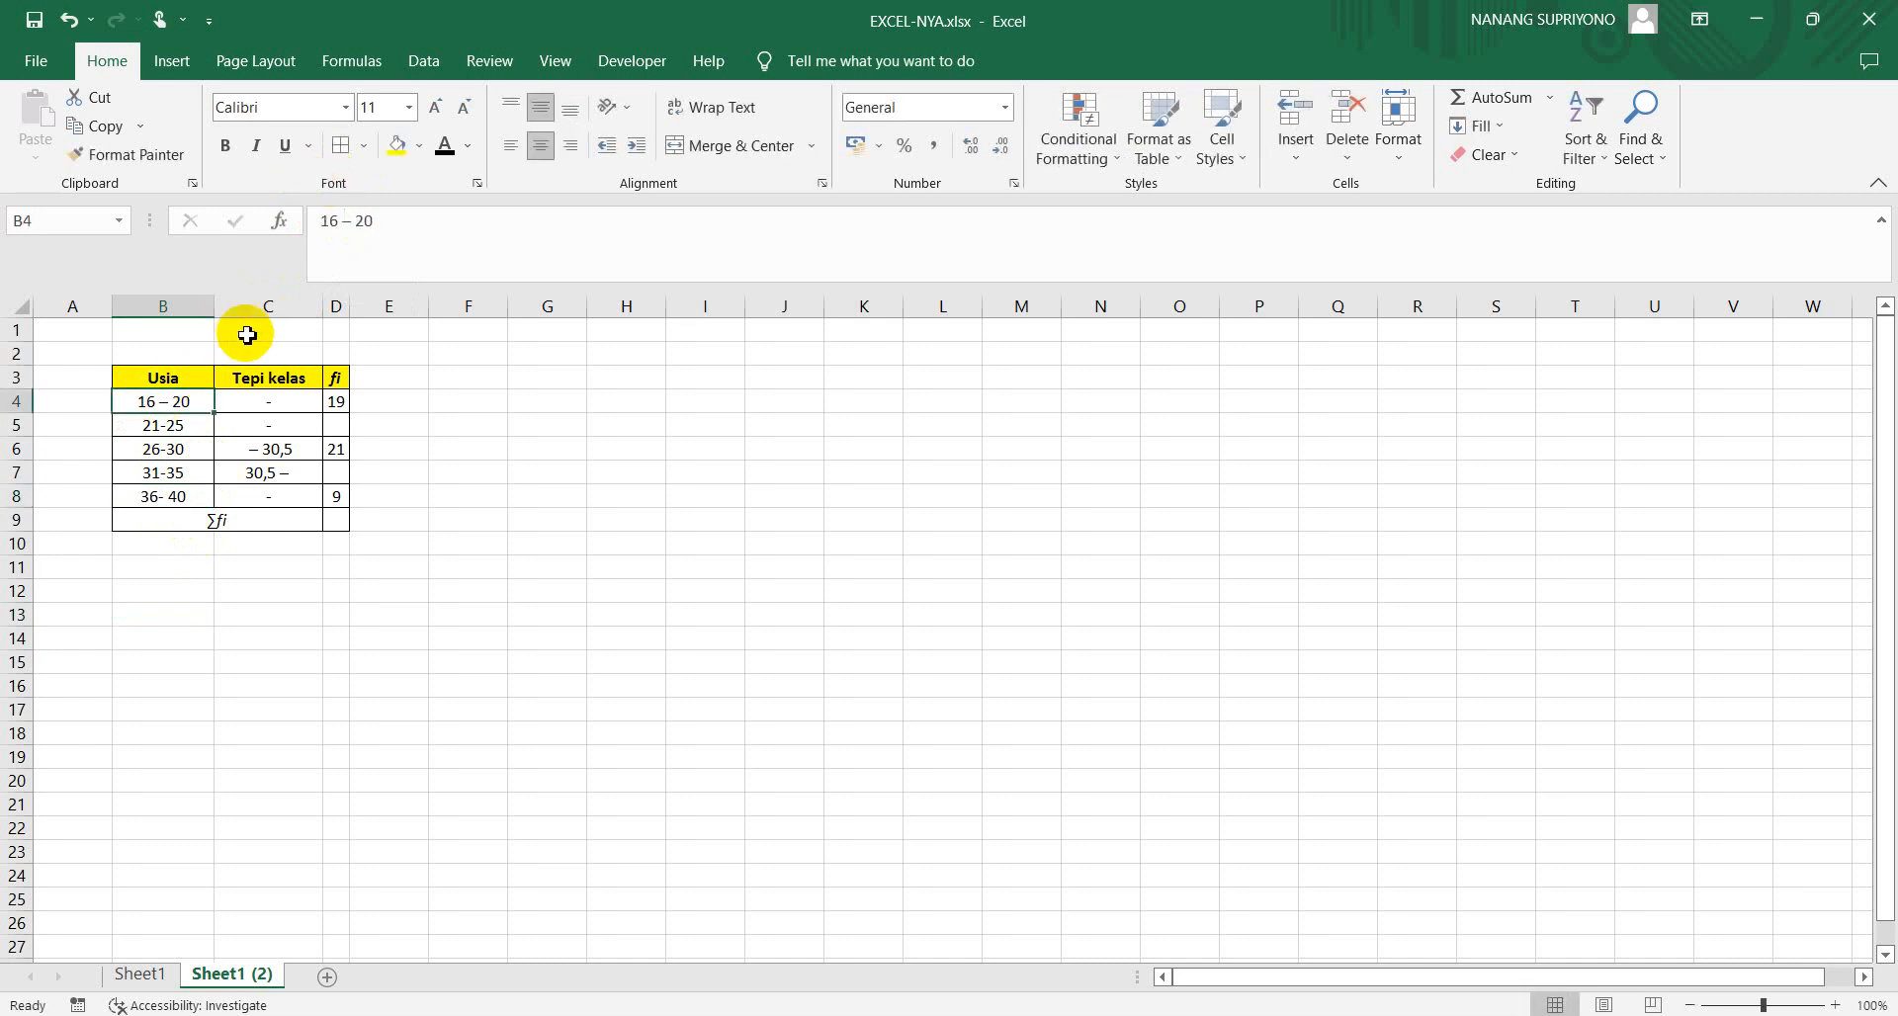
Rewrite the first Usia interval in B4 as 16-20 with a plain hyphen and no spaces
{"action": "left_click", "coordinate": [354, 220]}
{"action": "key", "text": "BackSpace"}
{"action": "key", "text": "BackSpace"}
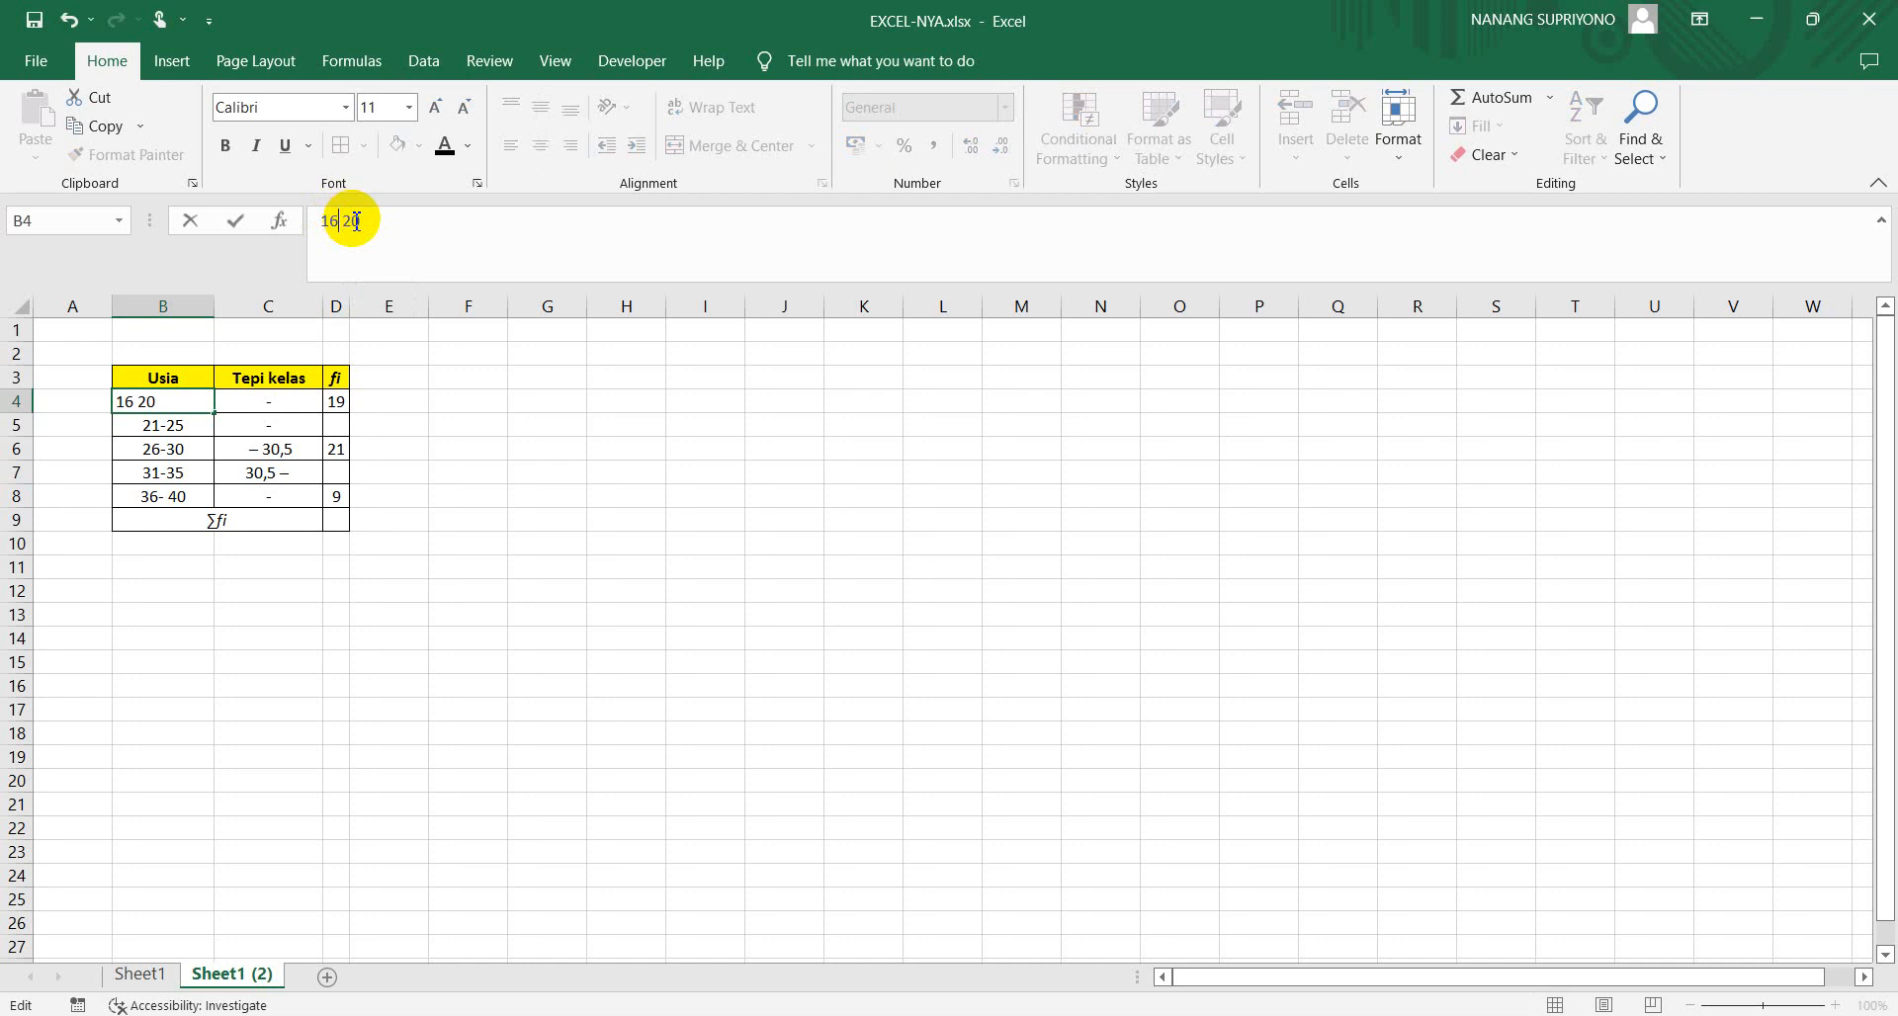
{"action": "key", "text": "BackSpace"}
{"action": "type", "text": "-"}
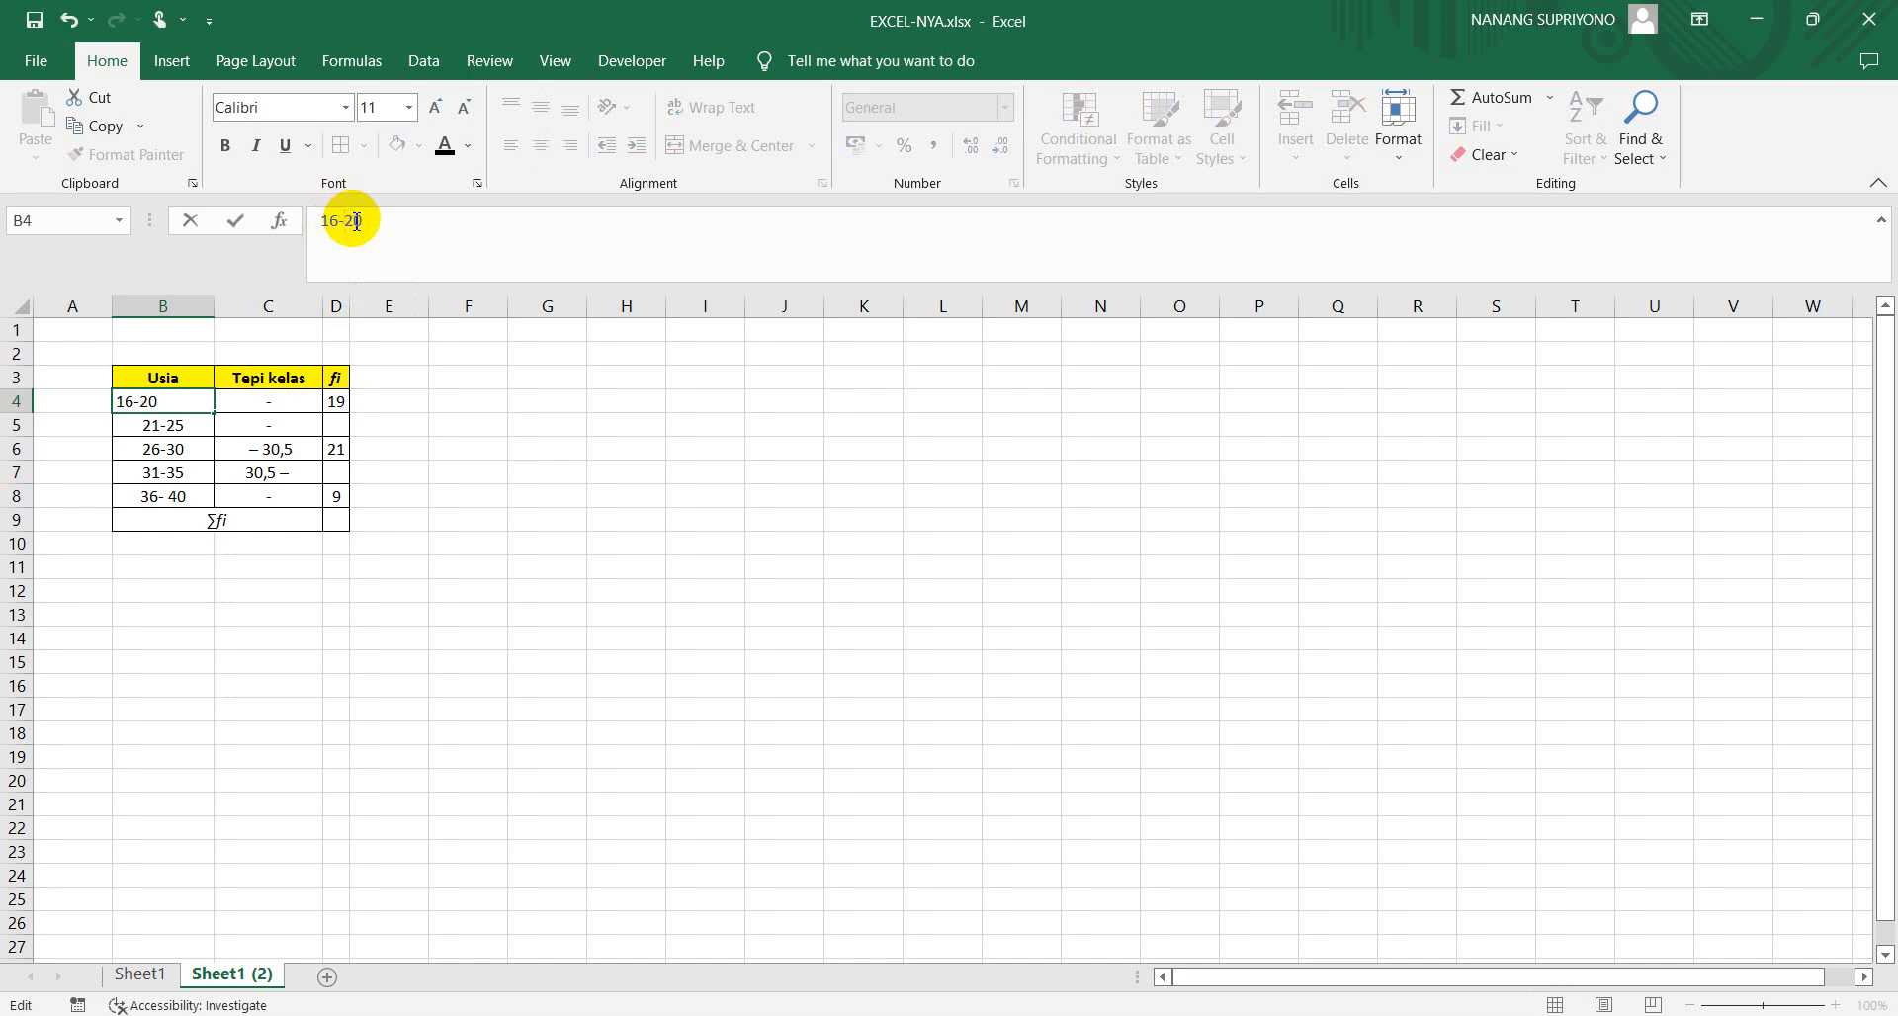
{"action": "left_click", "coordinate": [256, 620]}
Remove the space in the last Usia interval in B8 so it reads 36-40
{"action": "left_click", "coordinate": [164, 499]}
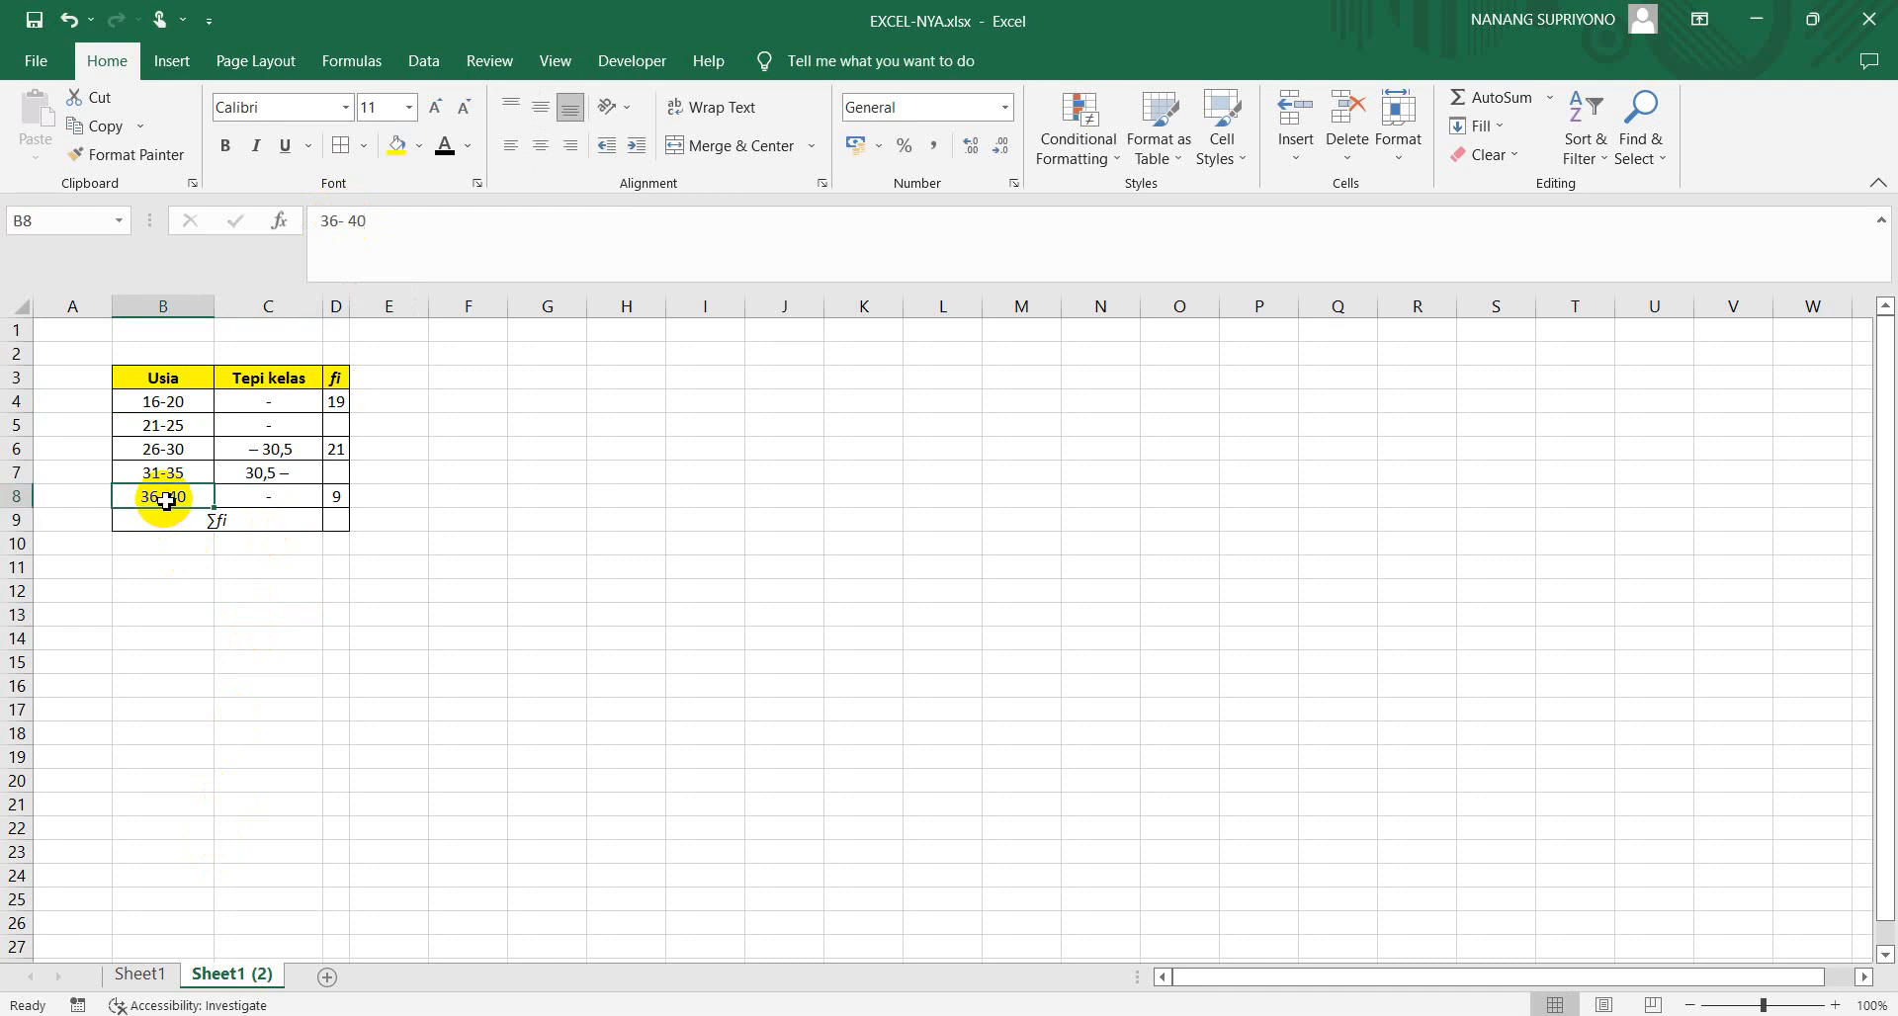
{"action": "left_click", "coordinate": [353, 222]}
{"action": "key", "text": "BackSpace"}
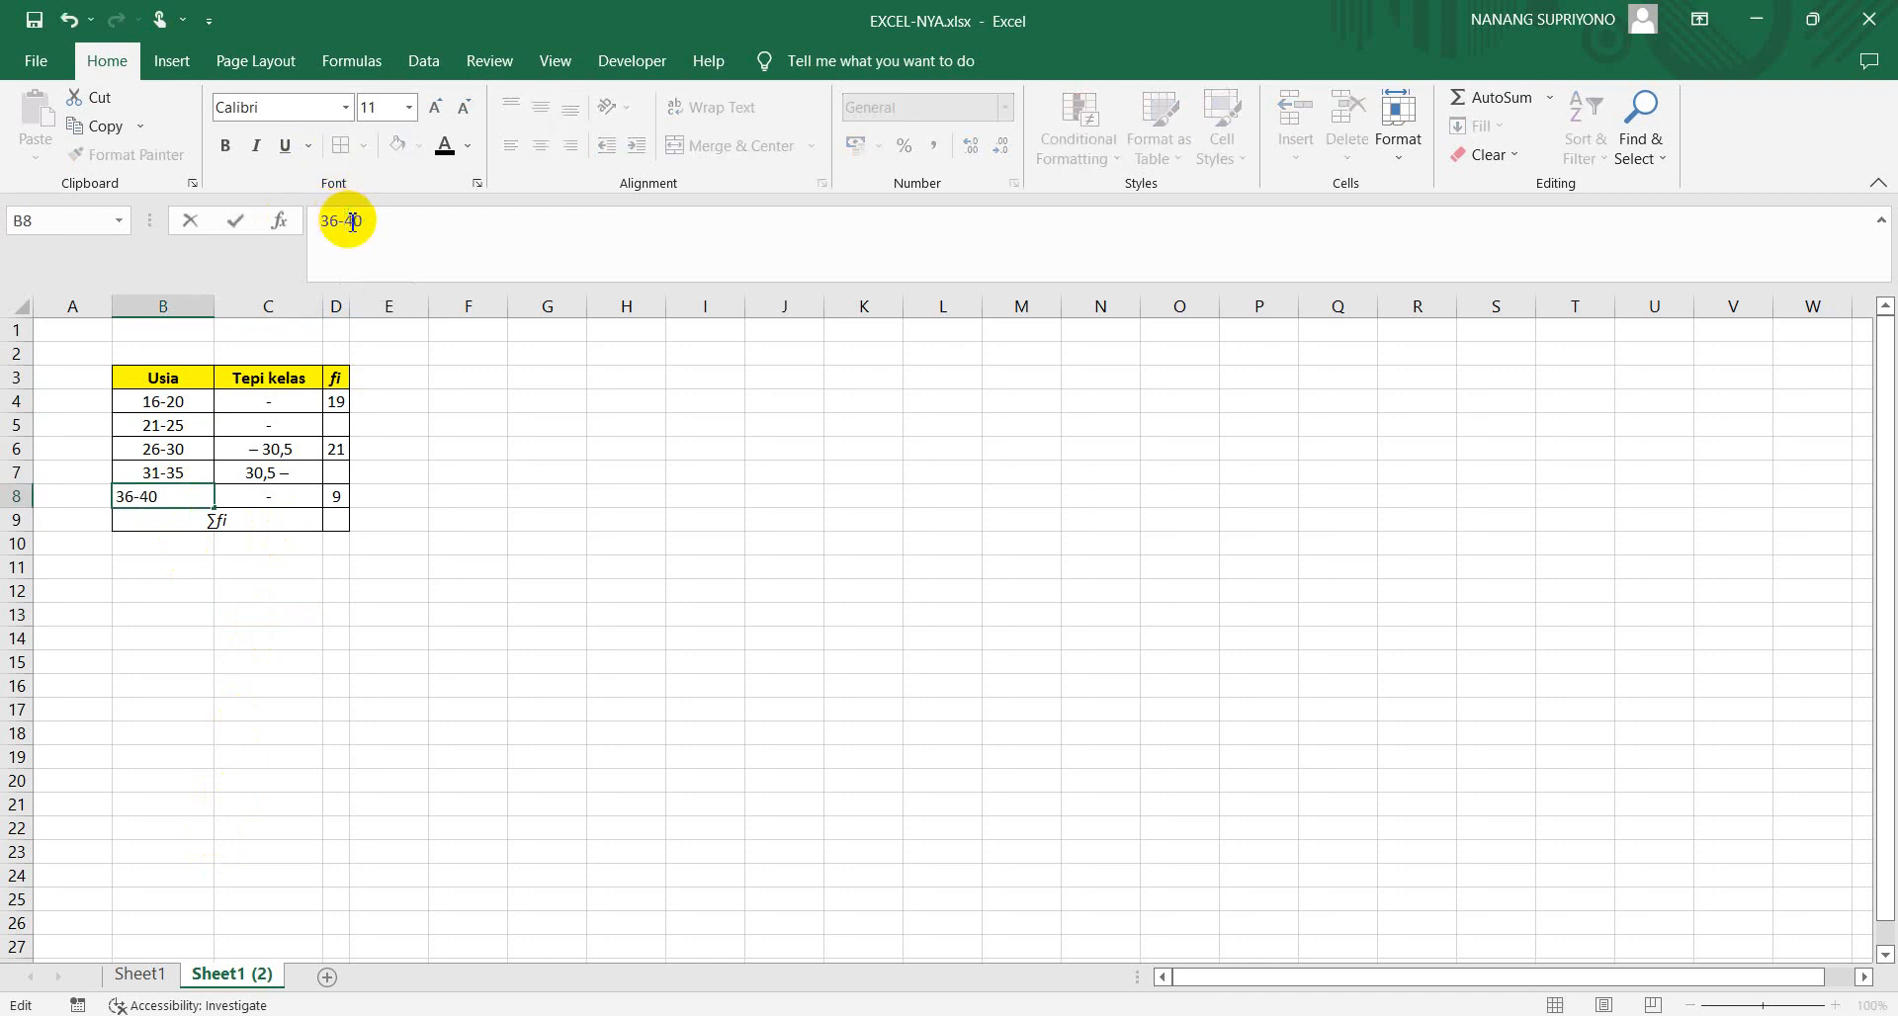
{"action": "key", "text": "Return"}
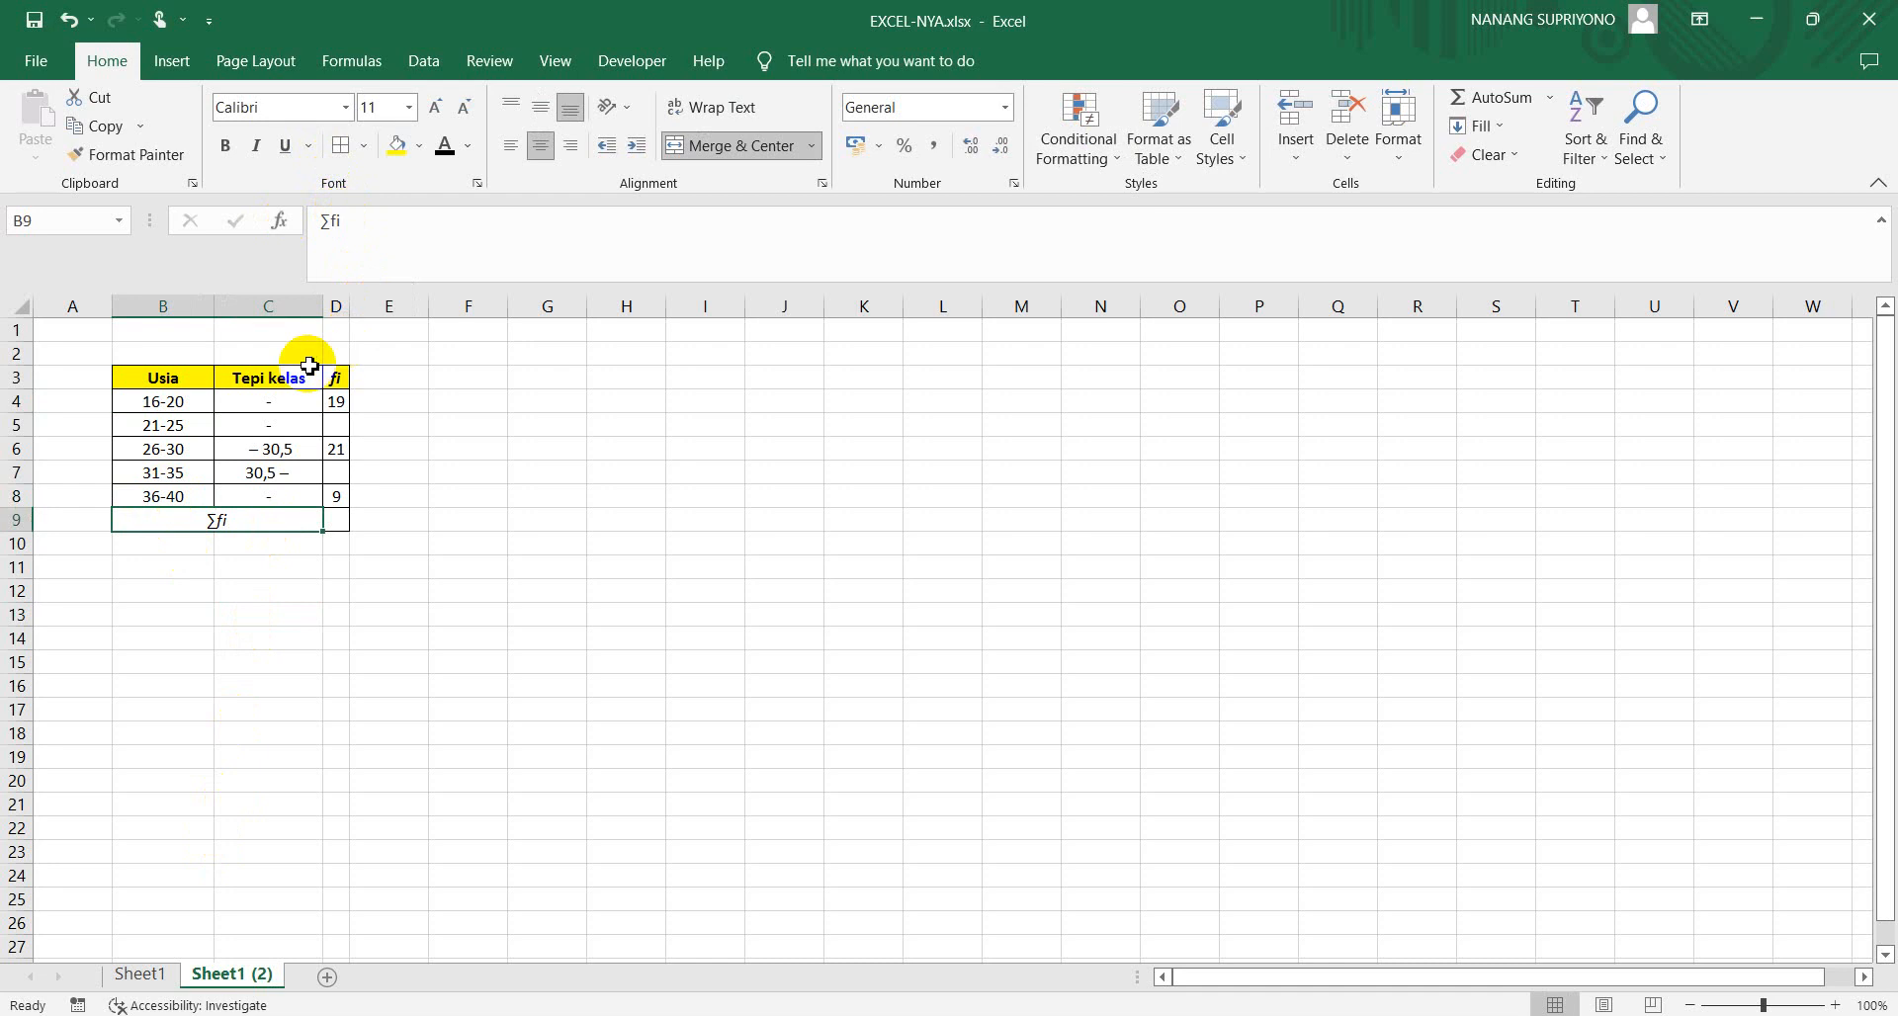
Fill in the first Tepi kelas range in C4 as 15,5-20,5
{"action": "left_click", "coordinate": [281, 404]}
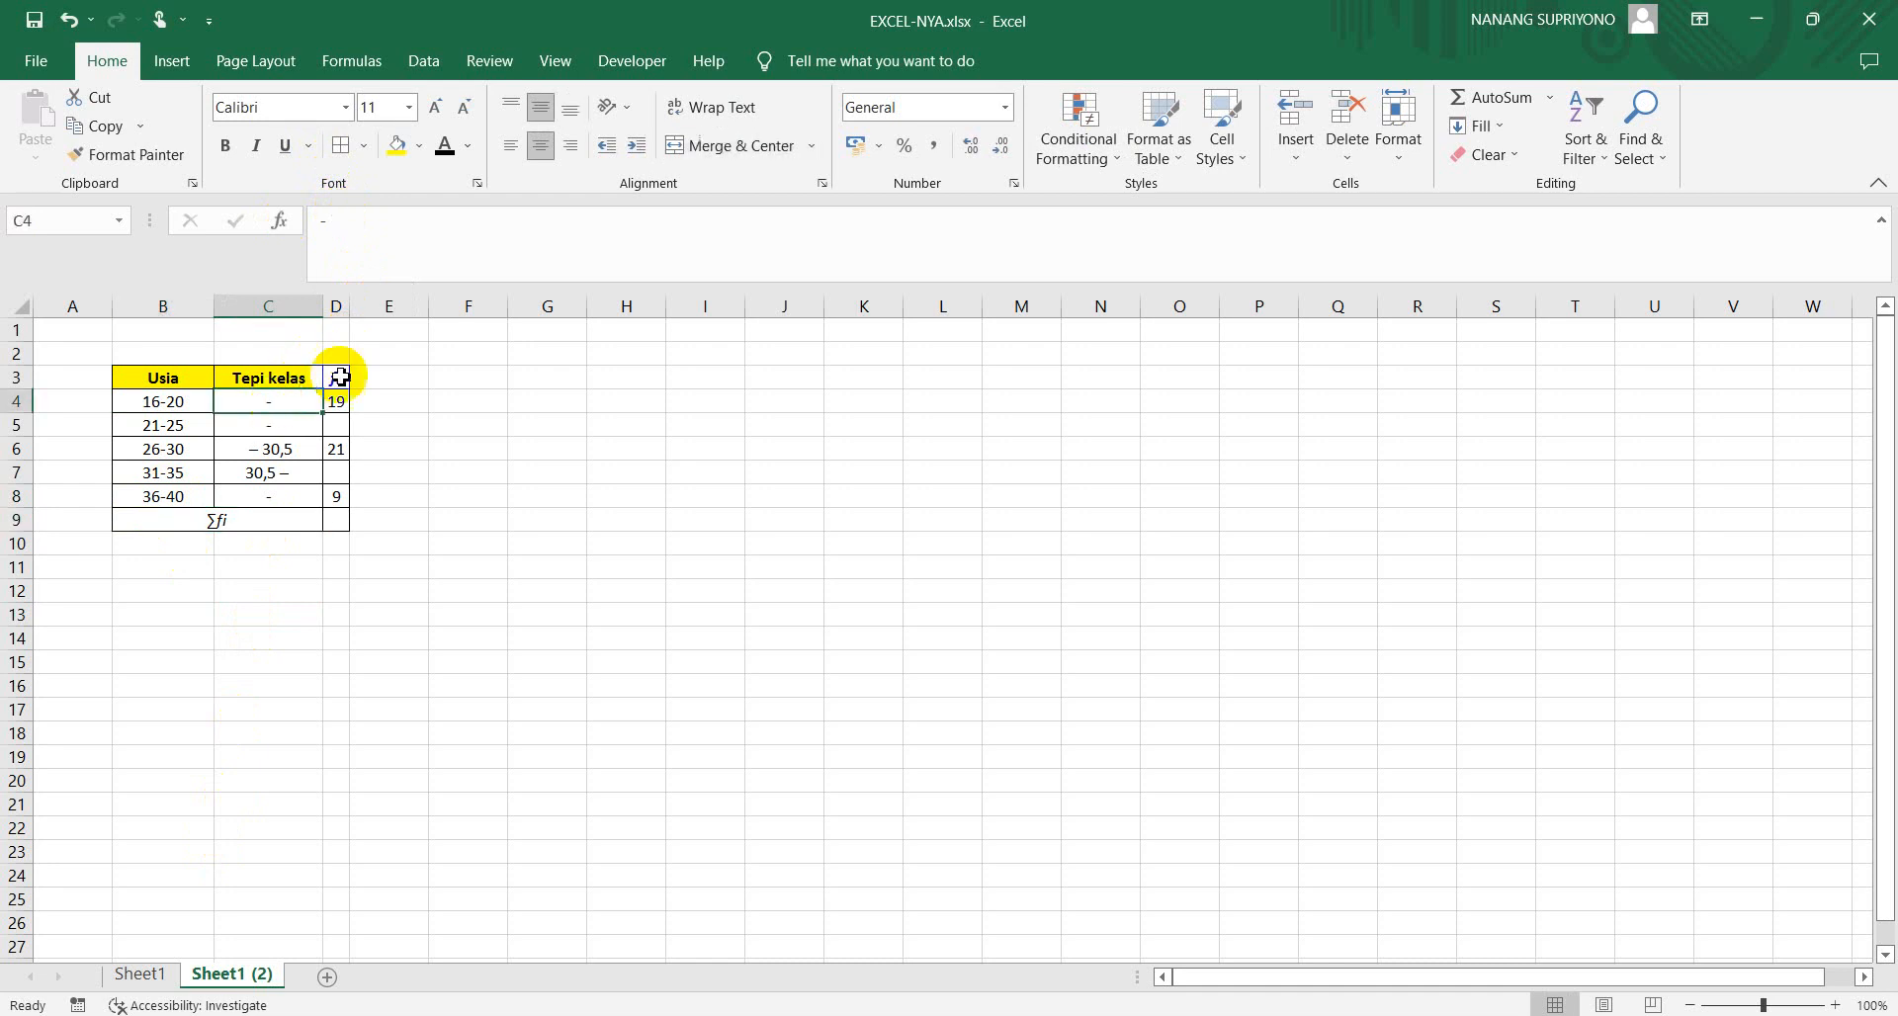
{"action": "left_click", "coordinate": [275, 456]}
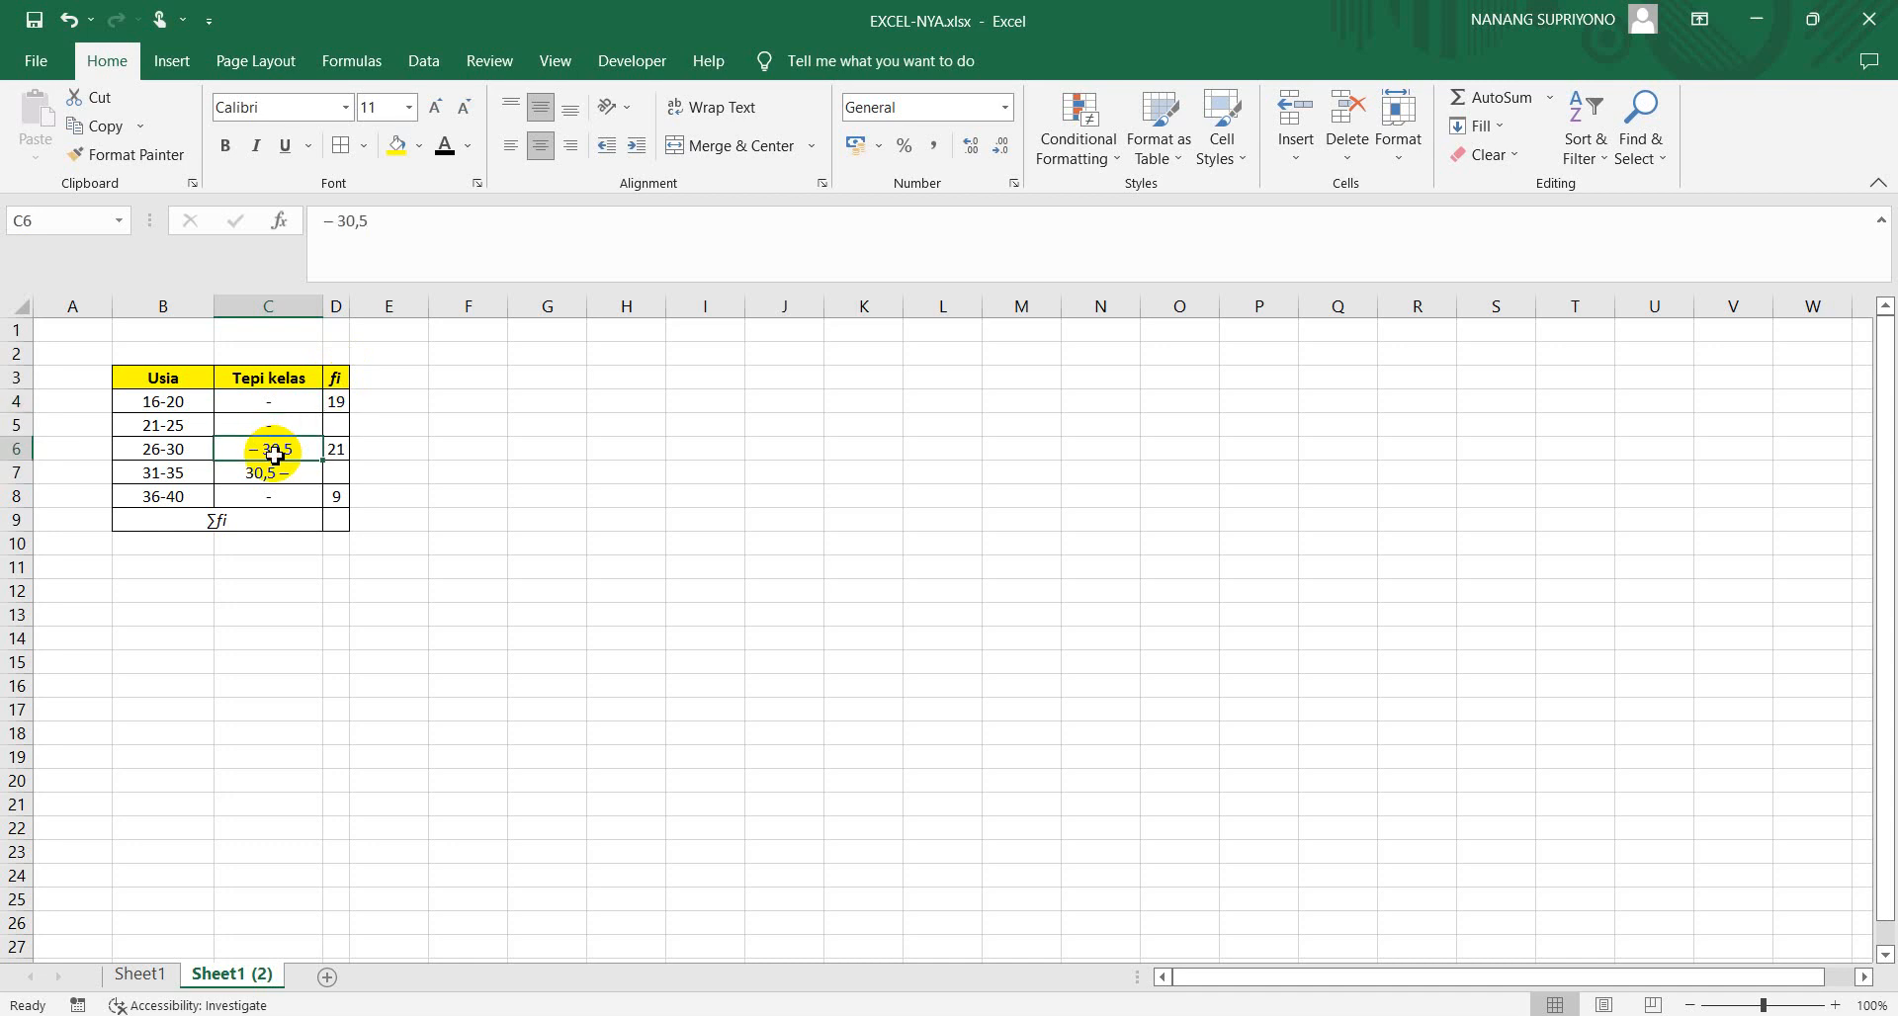
{"action": "left_click", "coordinate": [156, 405]}
{"action": "left_click", "coordinate": [254, 388]}
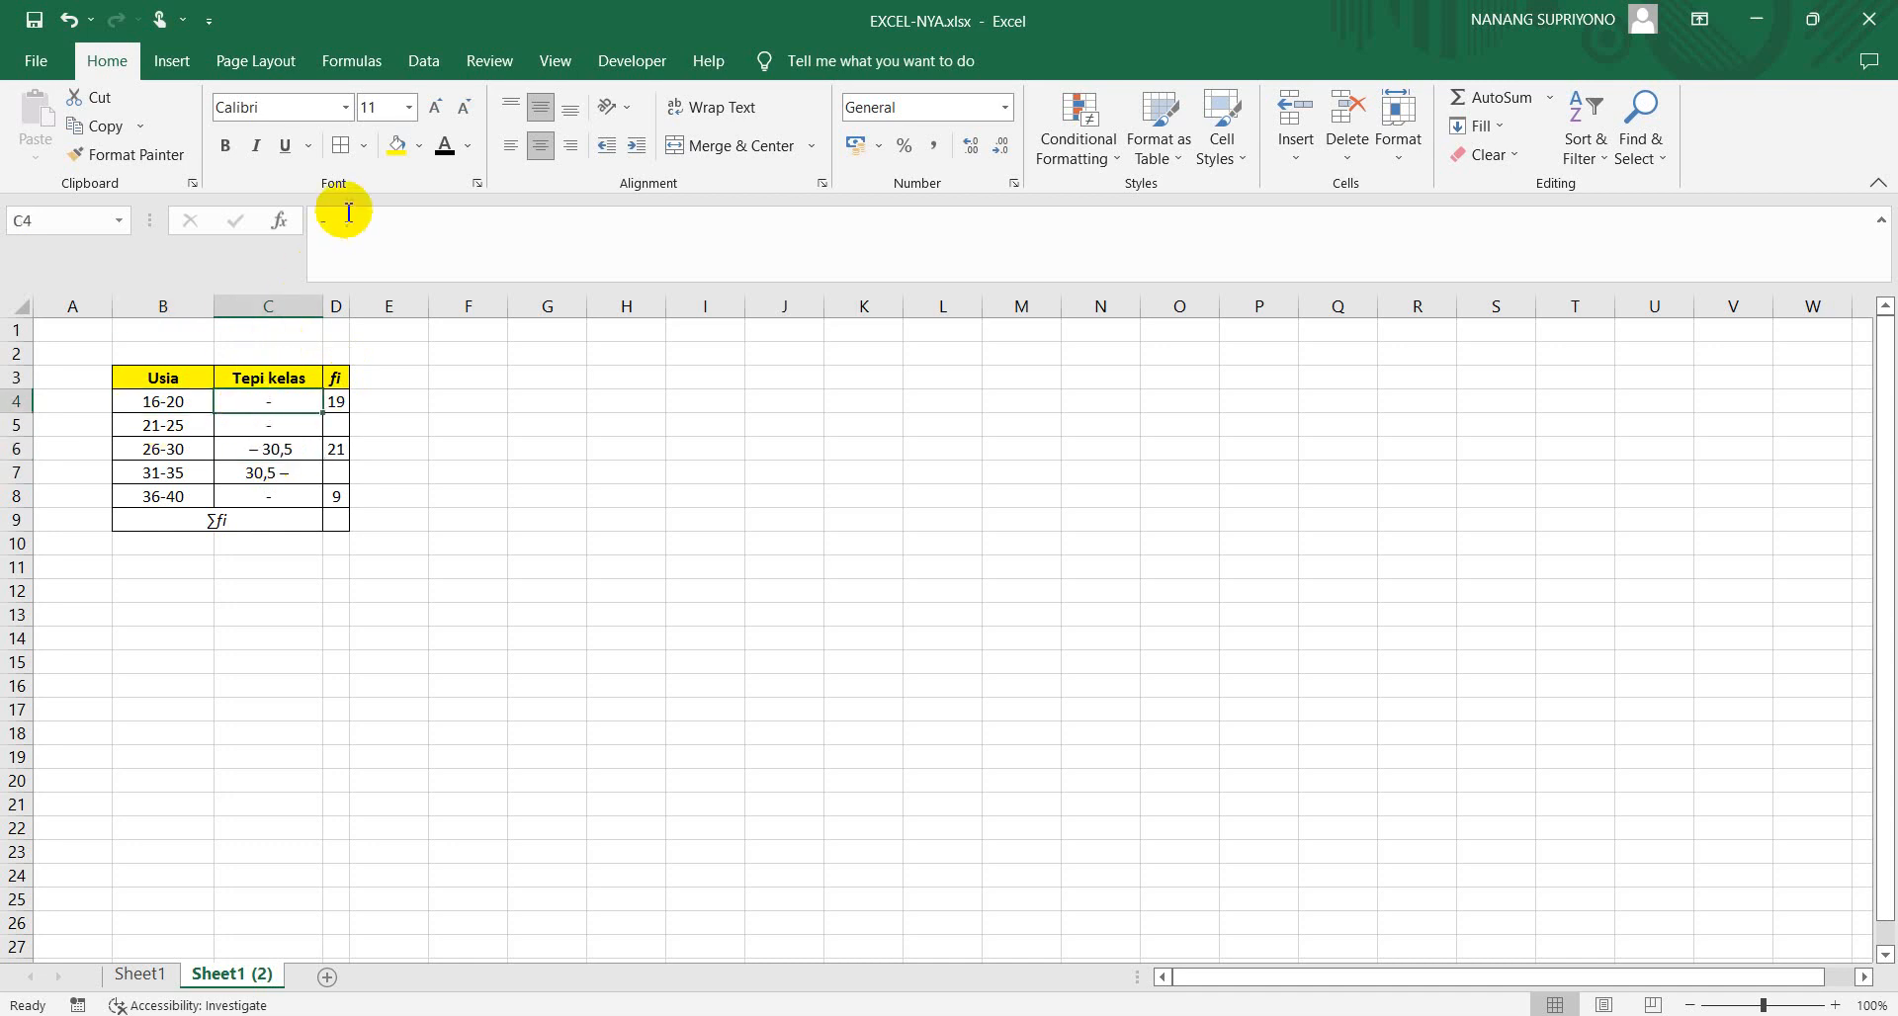
{"action": "left_click", "coordinate": [325, 229]}
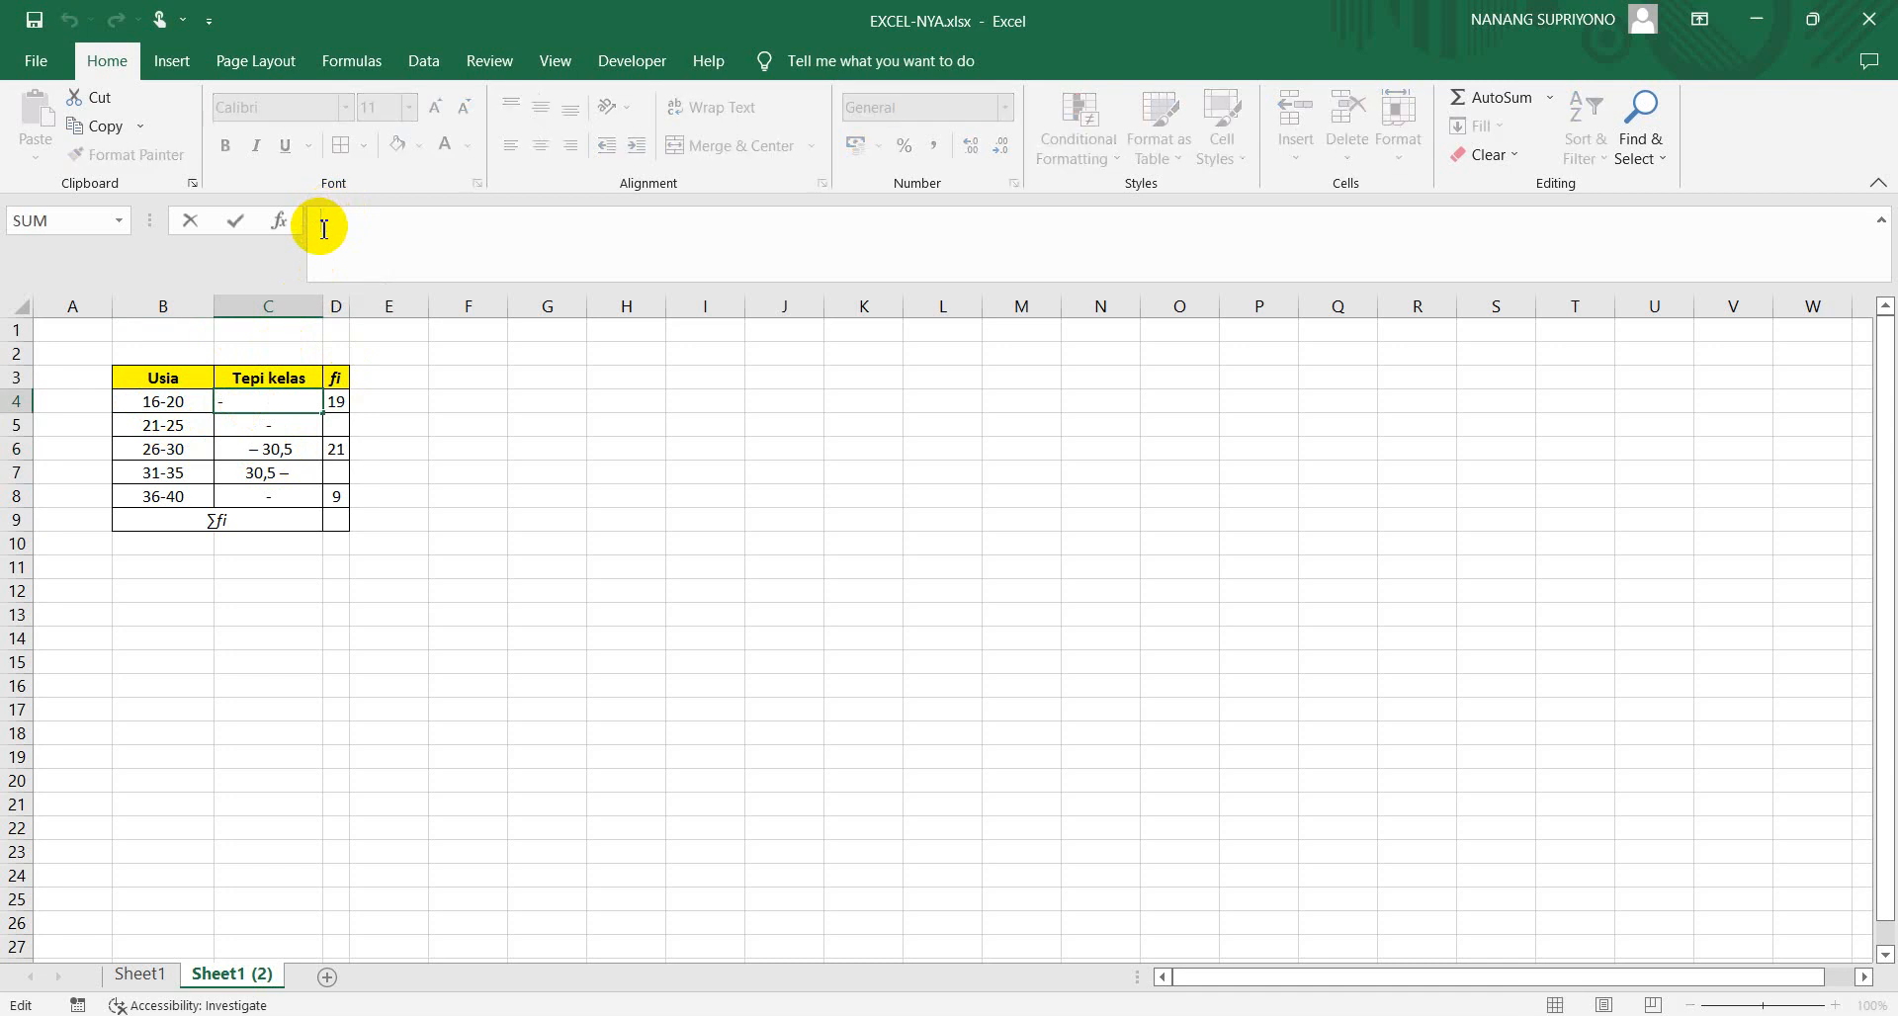
{"action": "type", "text": "15,5-"}
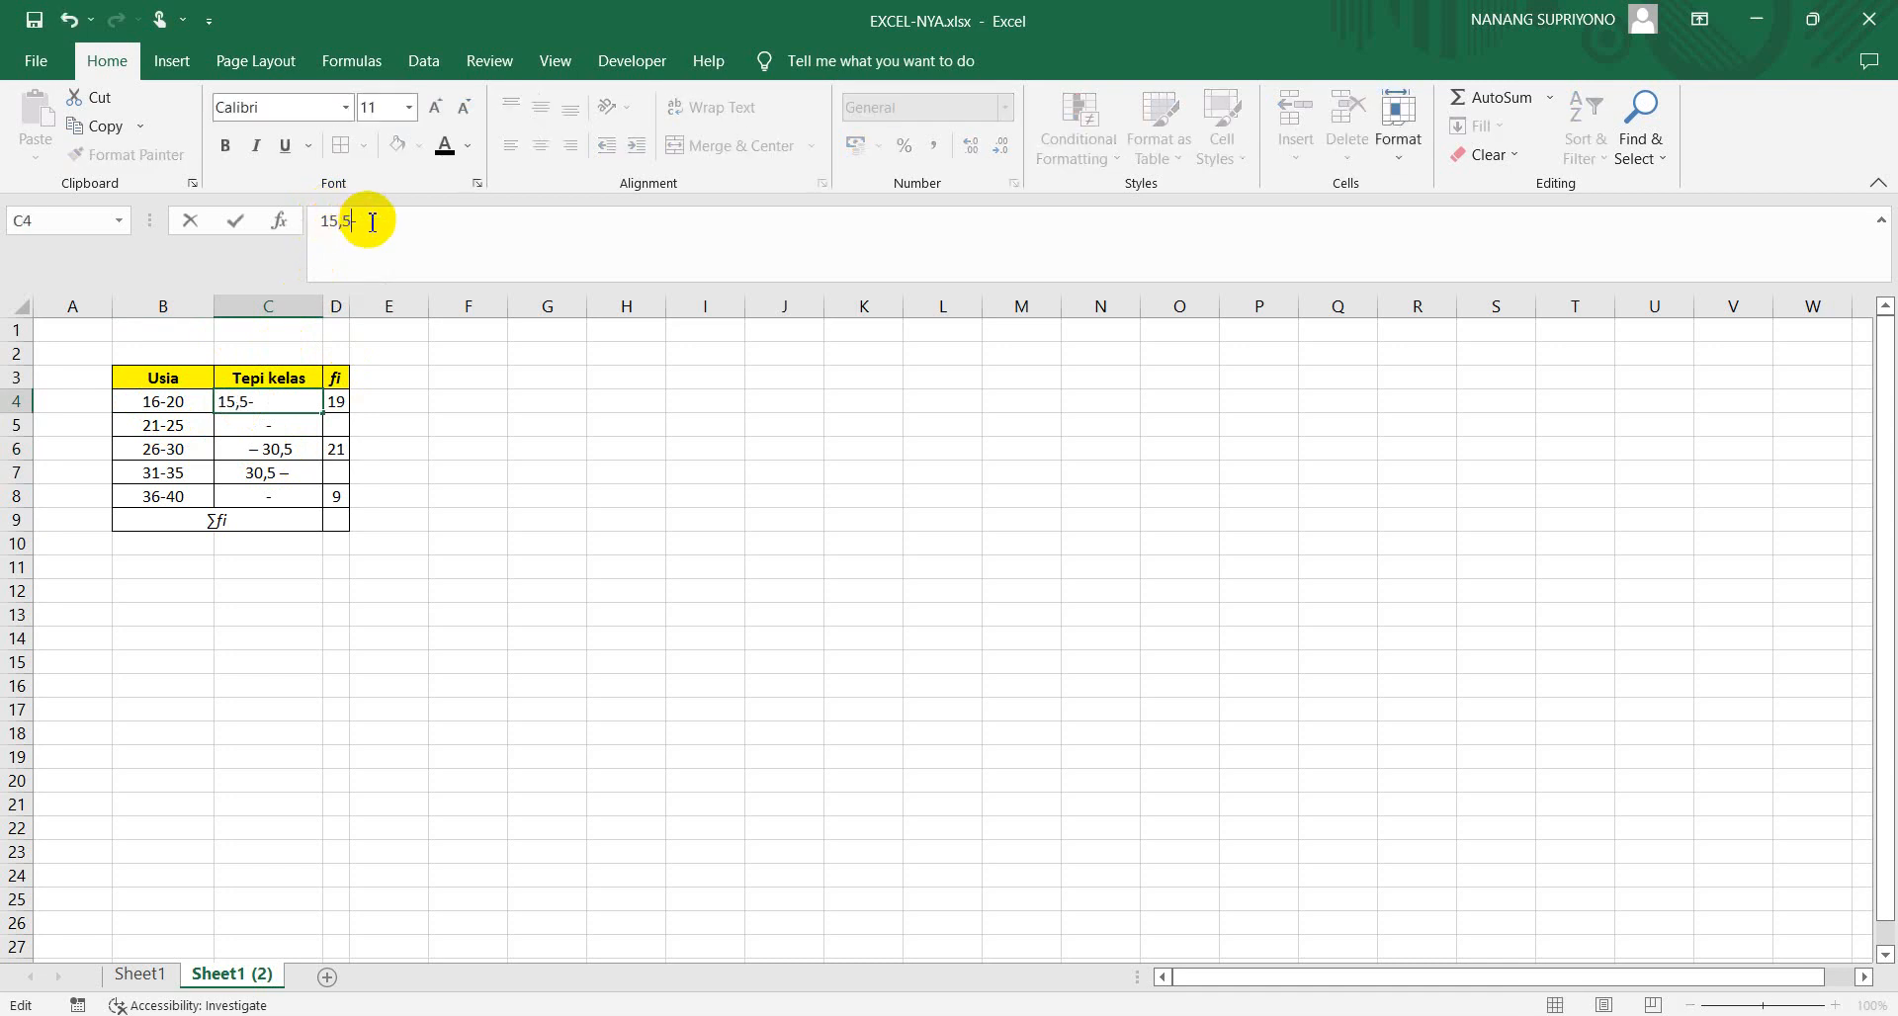
{"action": "type", "text": "20,5"}
{"action": "key", "text": "Return"}
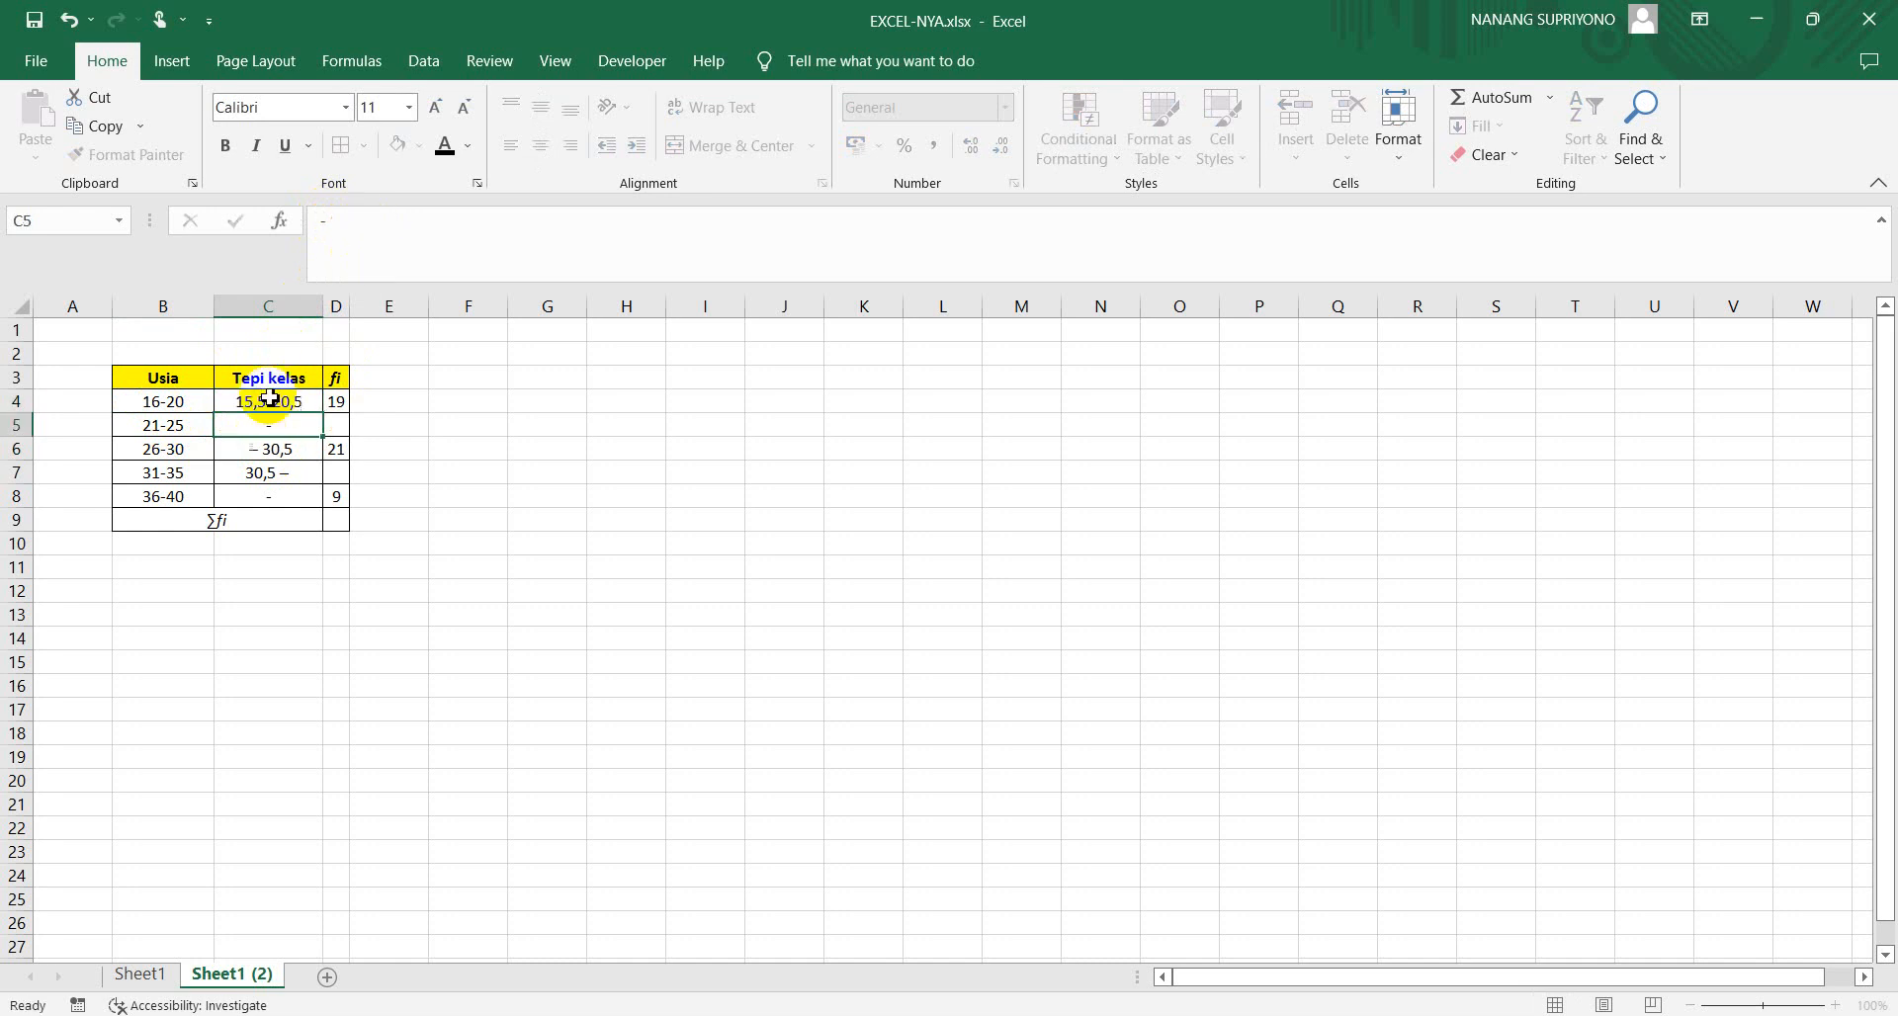
Fill in the second Tepi kelas range in C5 as 20,5-25,5
{"action": "left_click", "coordinate": [321, 227]}
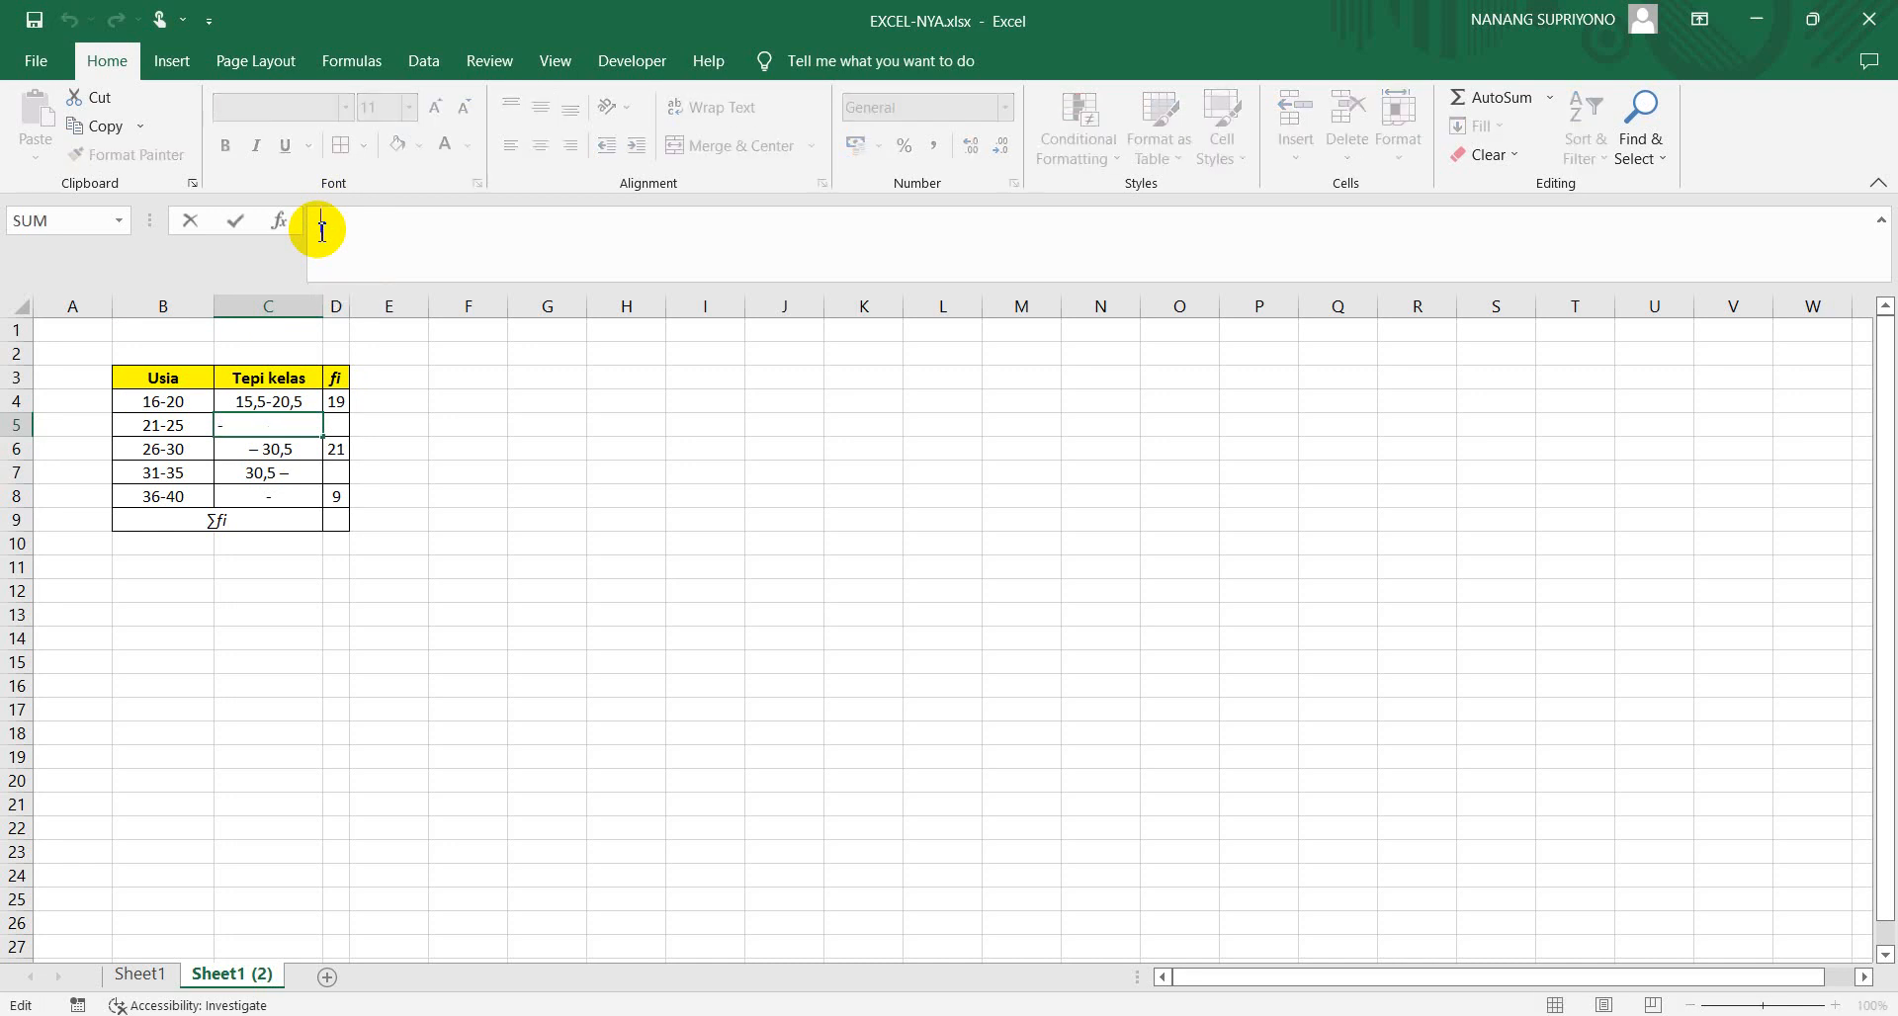
{"action": "type", "text": "20,5"}
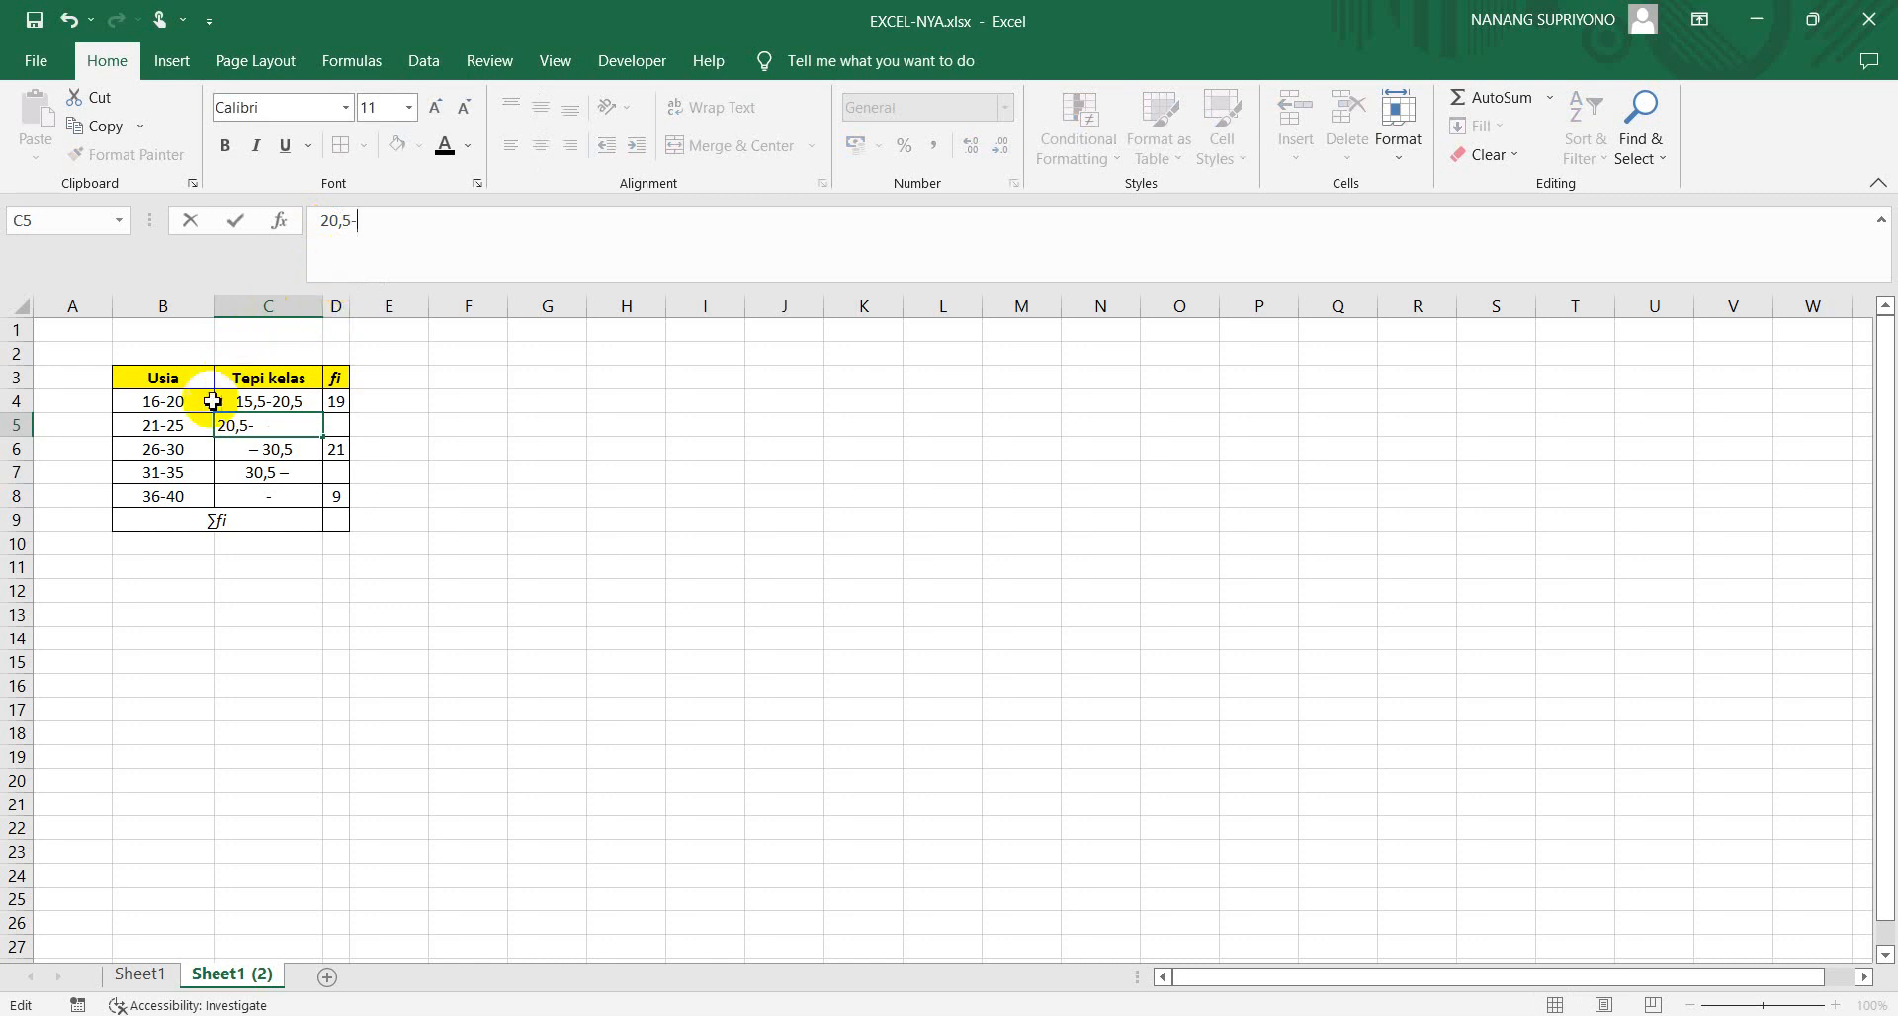
{"action": "type", "text": "25,5"}
{"action": "key", "text": "Return"}
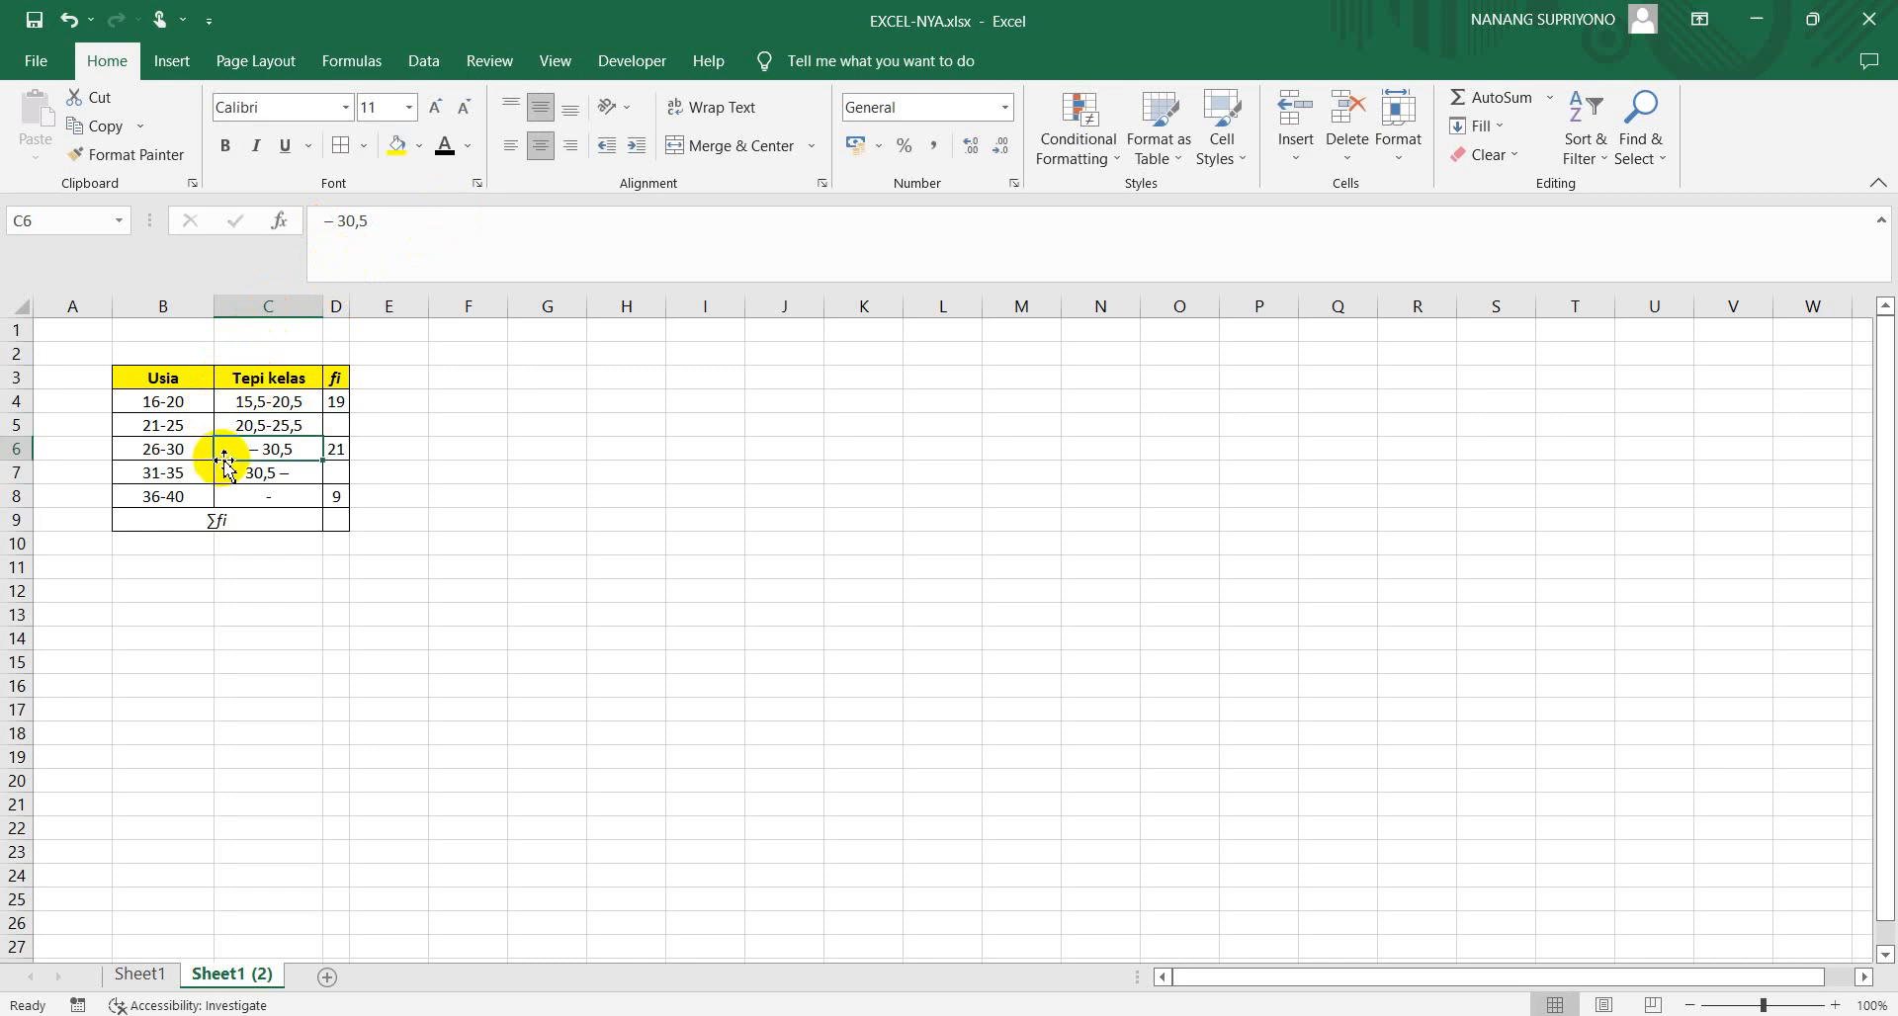
Complete the third Tepi kelas range in C6 as 25,5-30,5 with a plain hyphen
{"action": "left_click", "coordinate": [339, 219]}
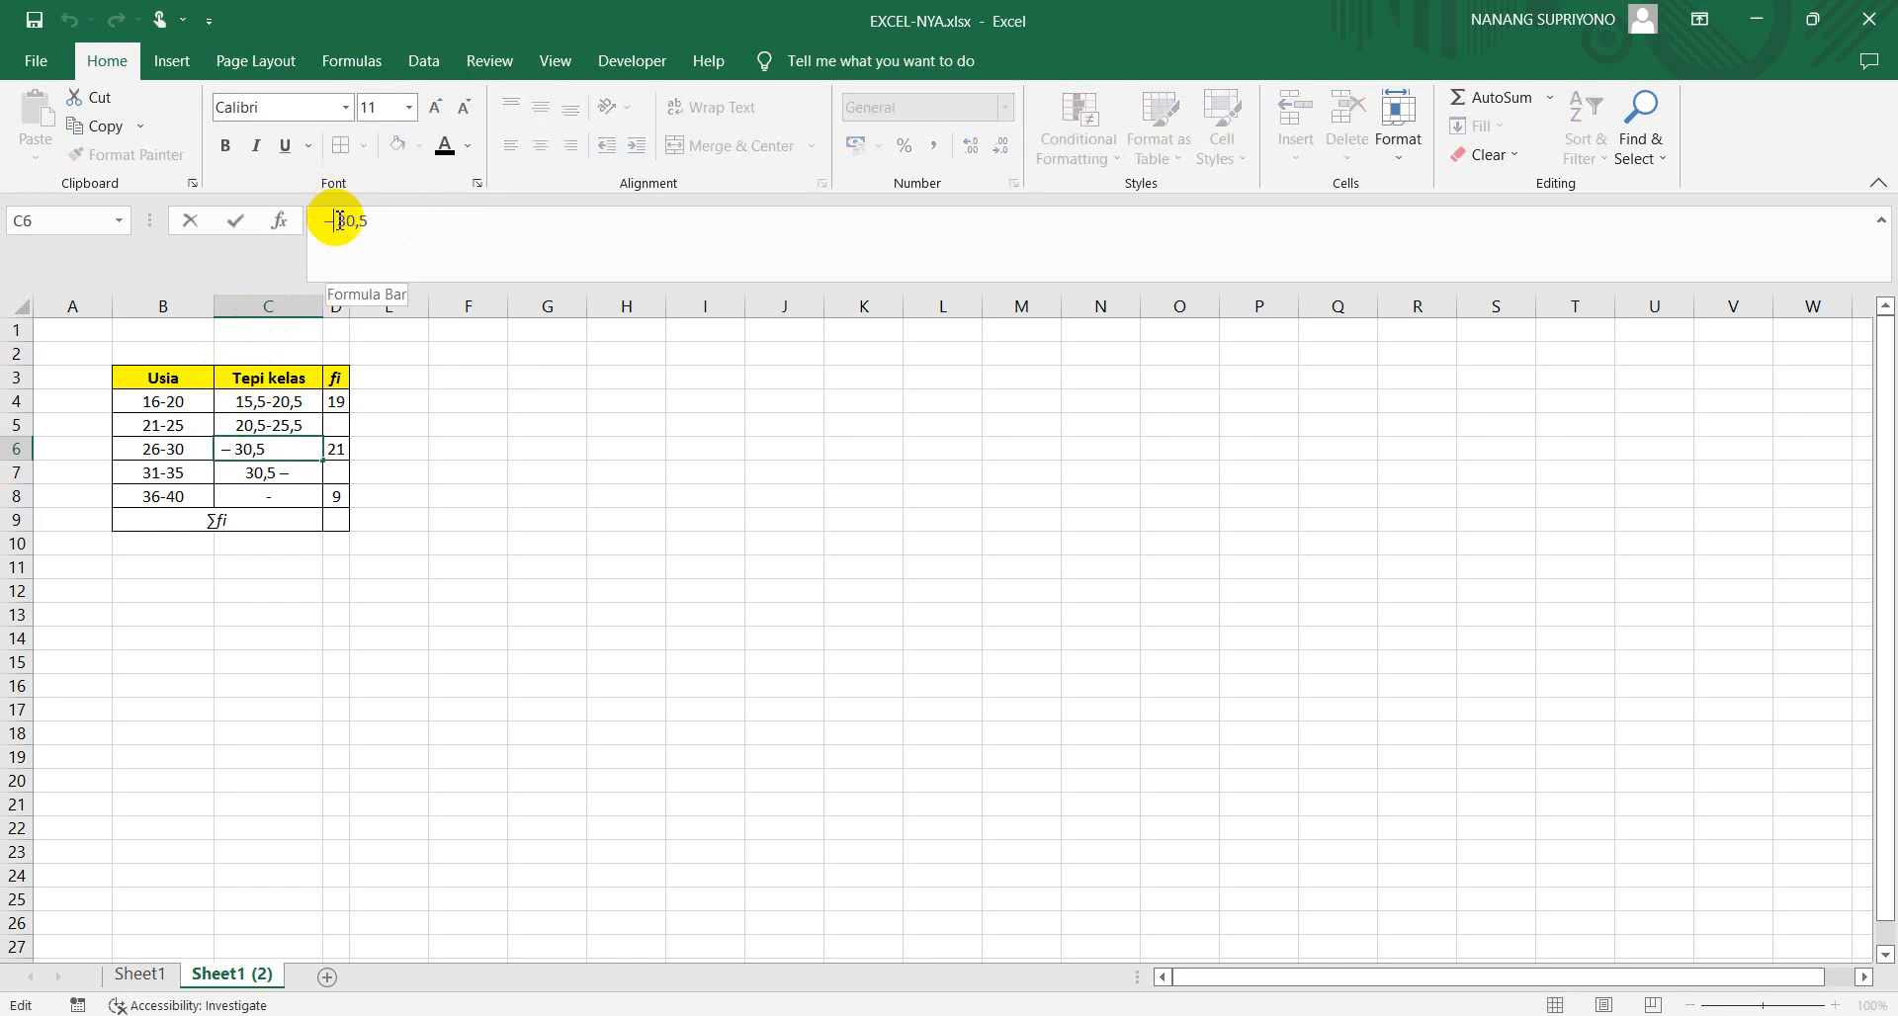
{"action": "key", "text": "BackSpace"}
{"action": "key", "text": "BackSpace"}
{"action": "type", "text": "25,5-"}
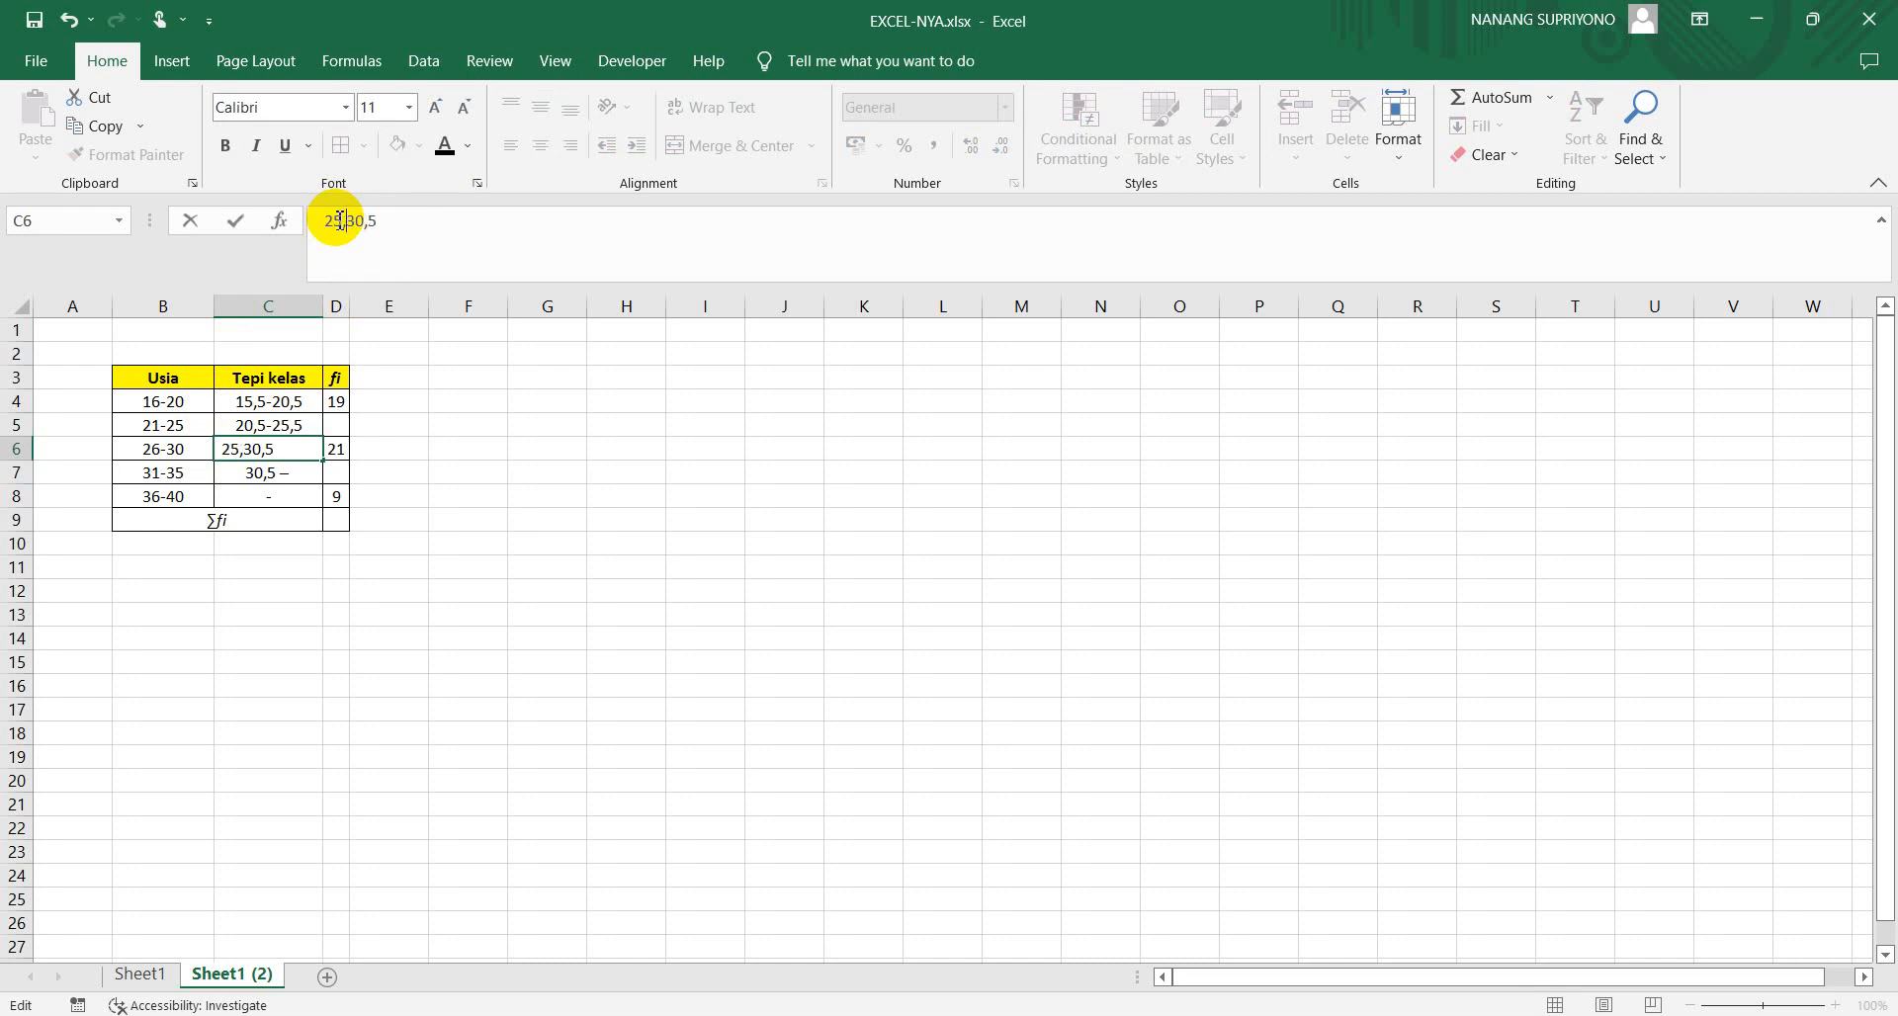
Complete the fourth Tepi kelas range in C7 as 30,5-35,5 with a plain hyphen
{"action": "left_click", "coordinate": [281, 476]}
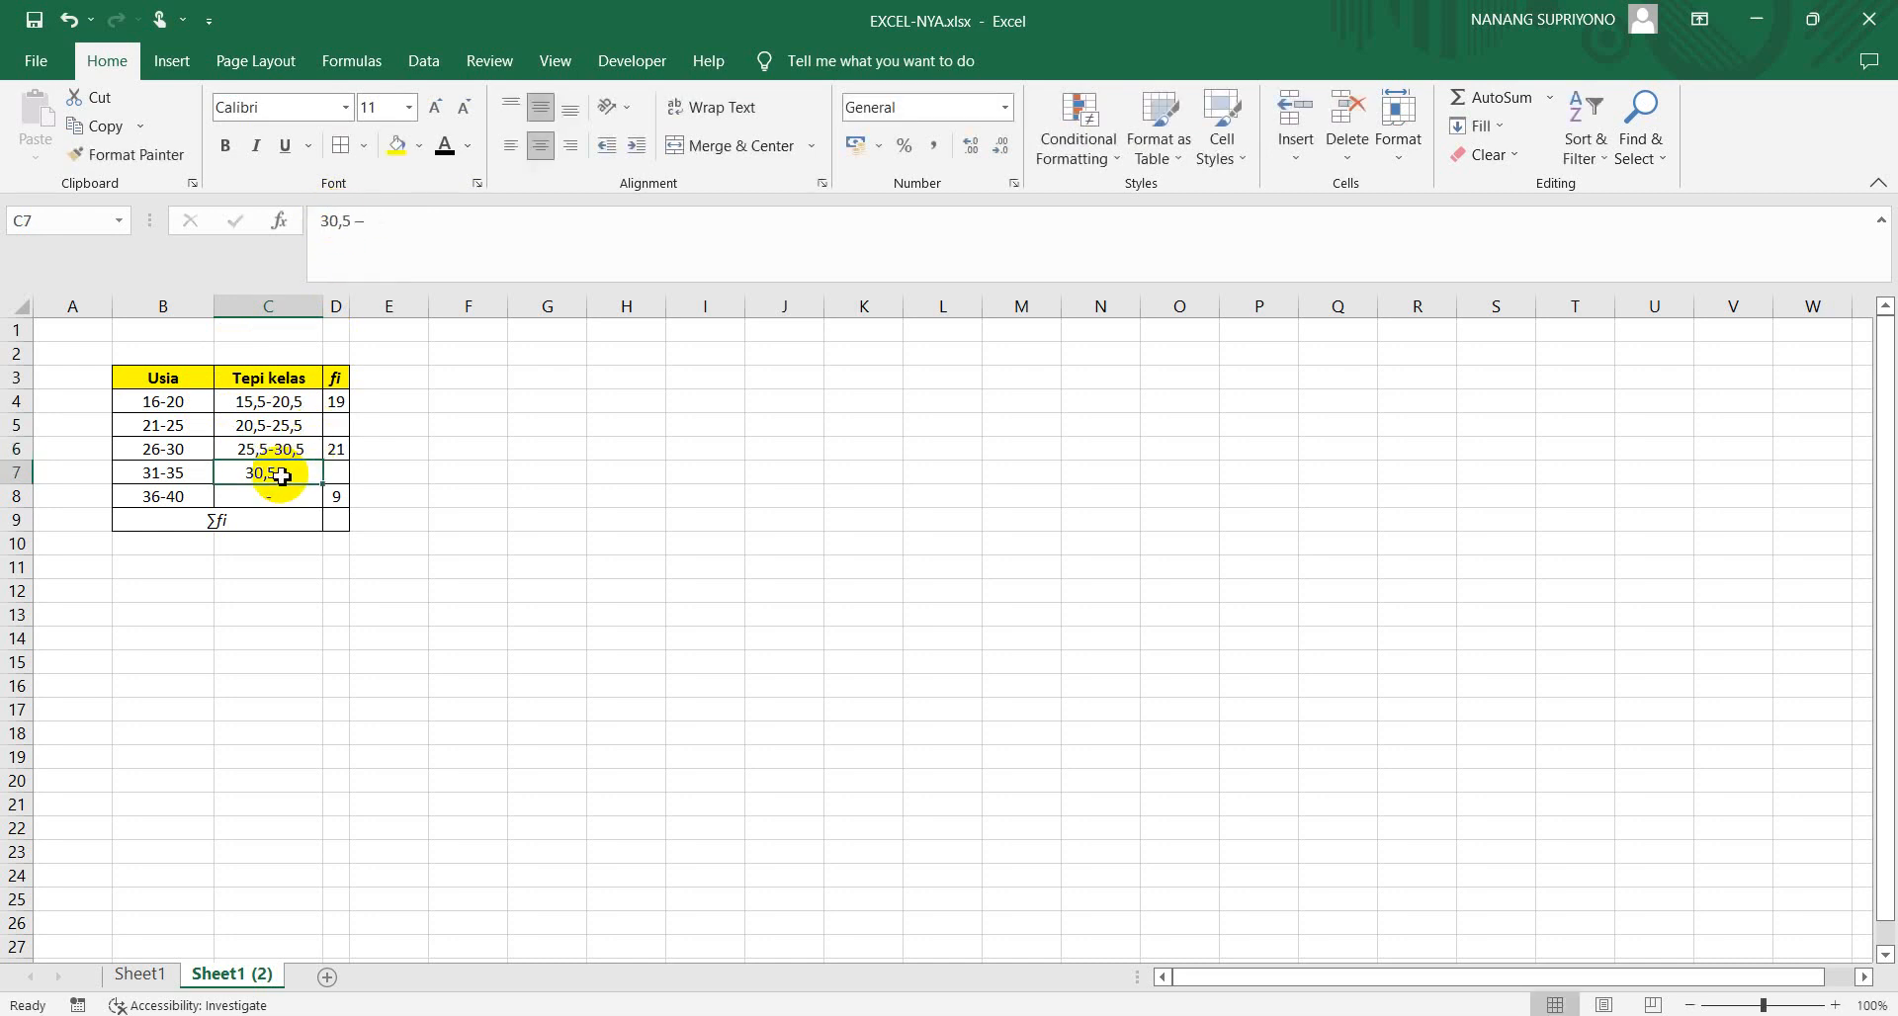
{"action": "left_click", "coordinate": [365, 219]}
{"action": "key", "text": "BackSpace"}
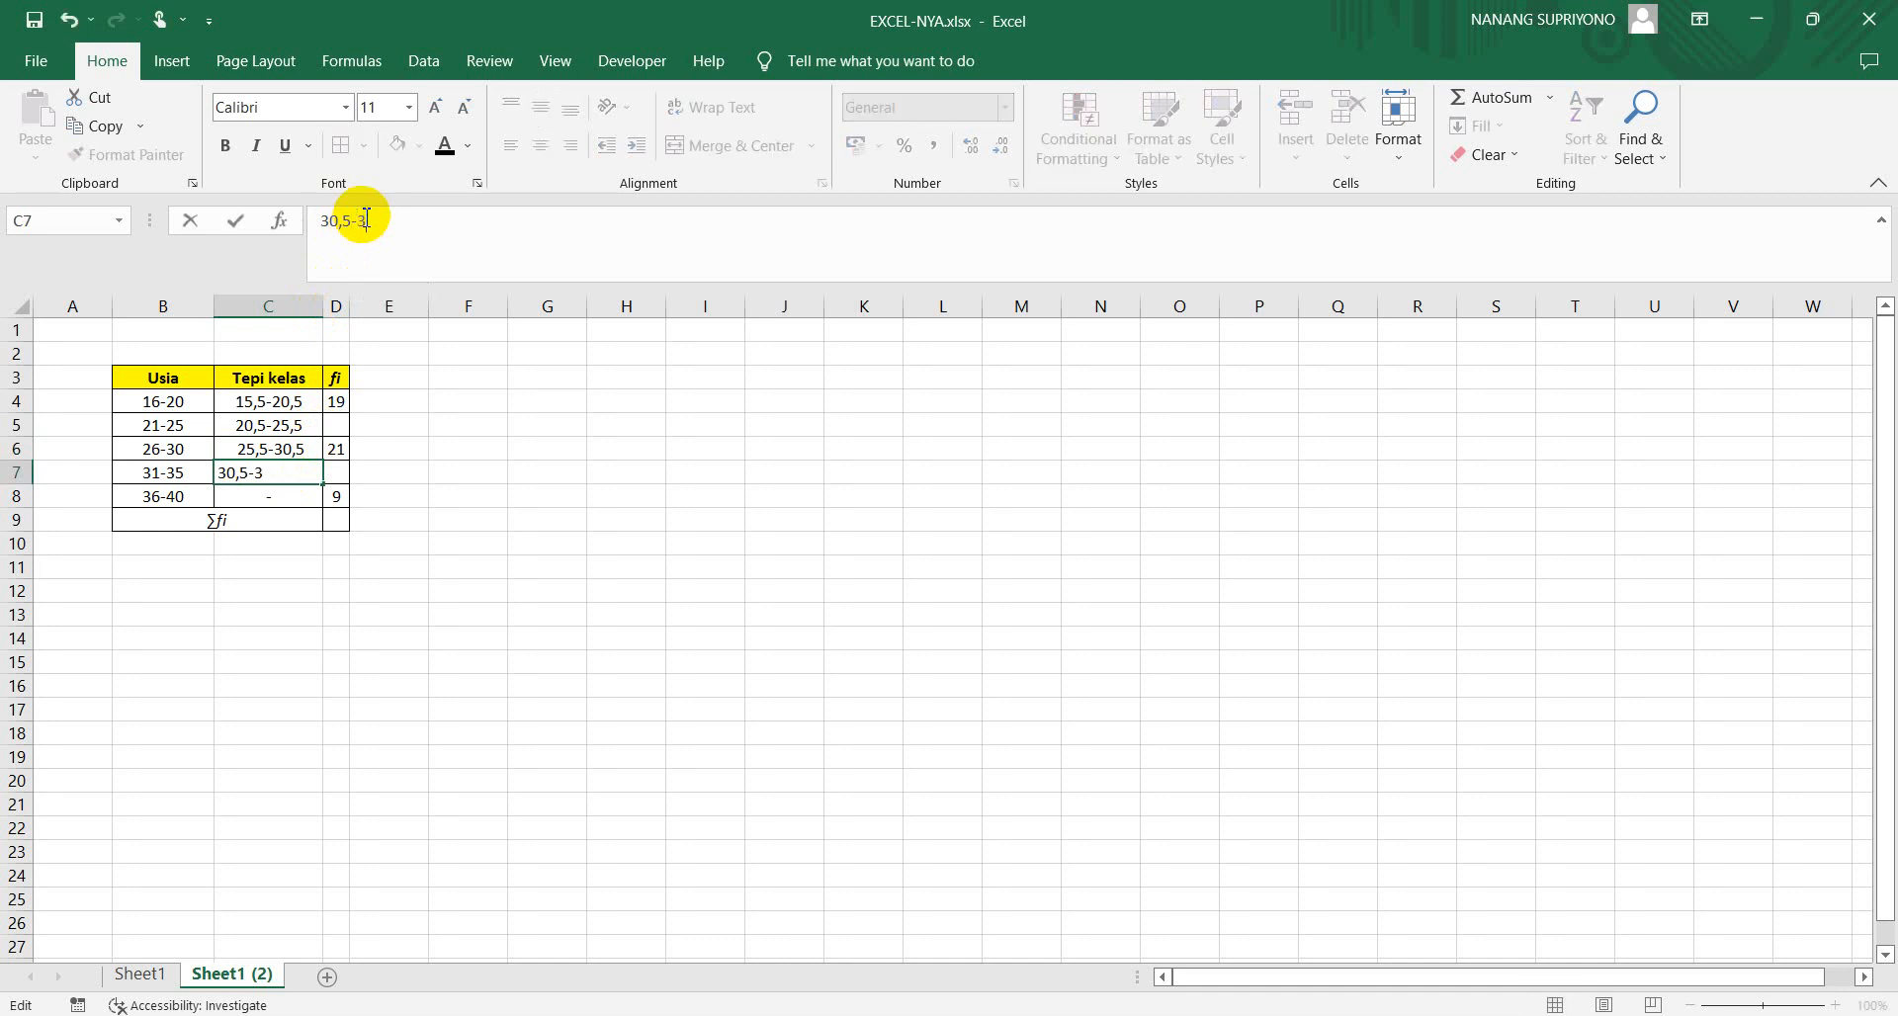
{"action": "type", "text": "-35,5"}
{"action": "key", "text": "Return"}
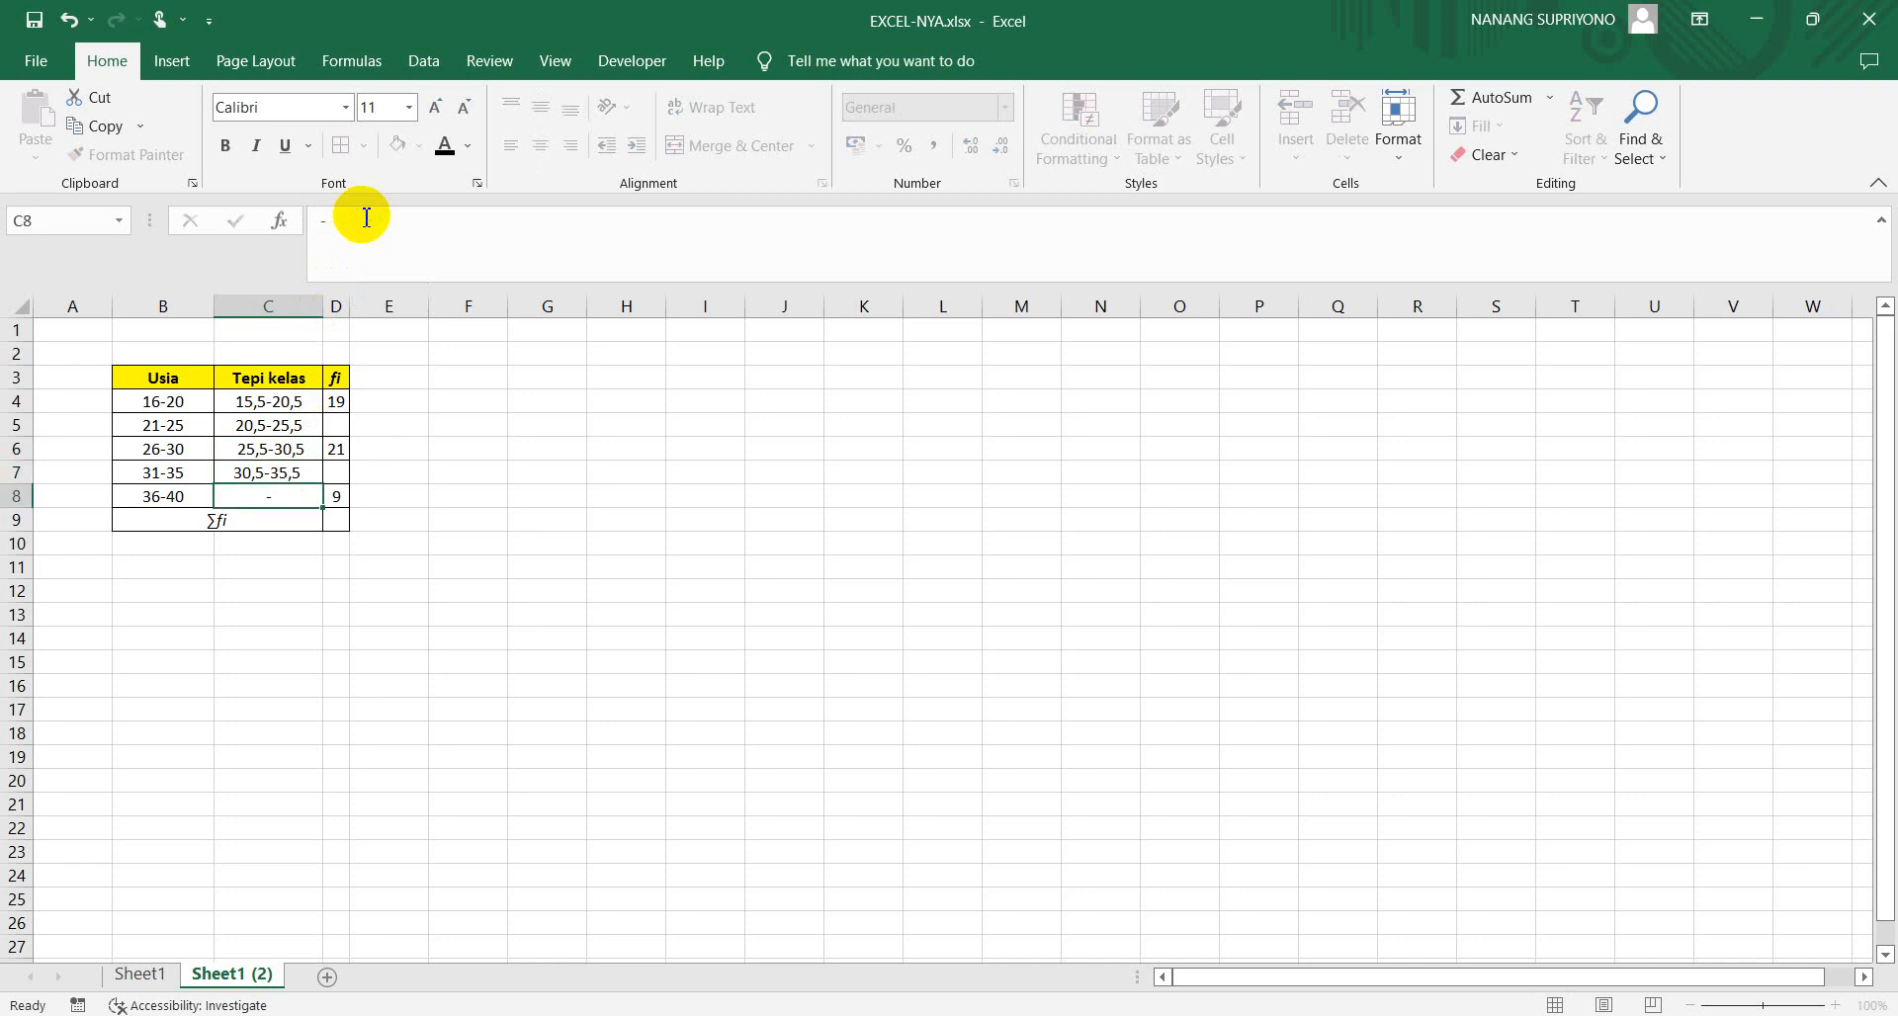
Fill in the last Tepi kelas range in C8 as 35,5-40,5
{"action": "left_click", "coordinate": [322, 226]}
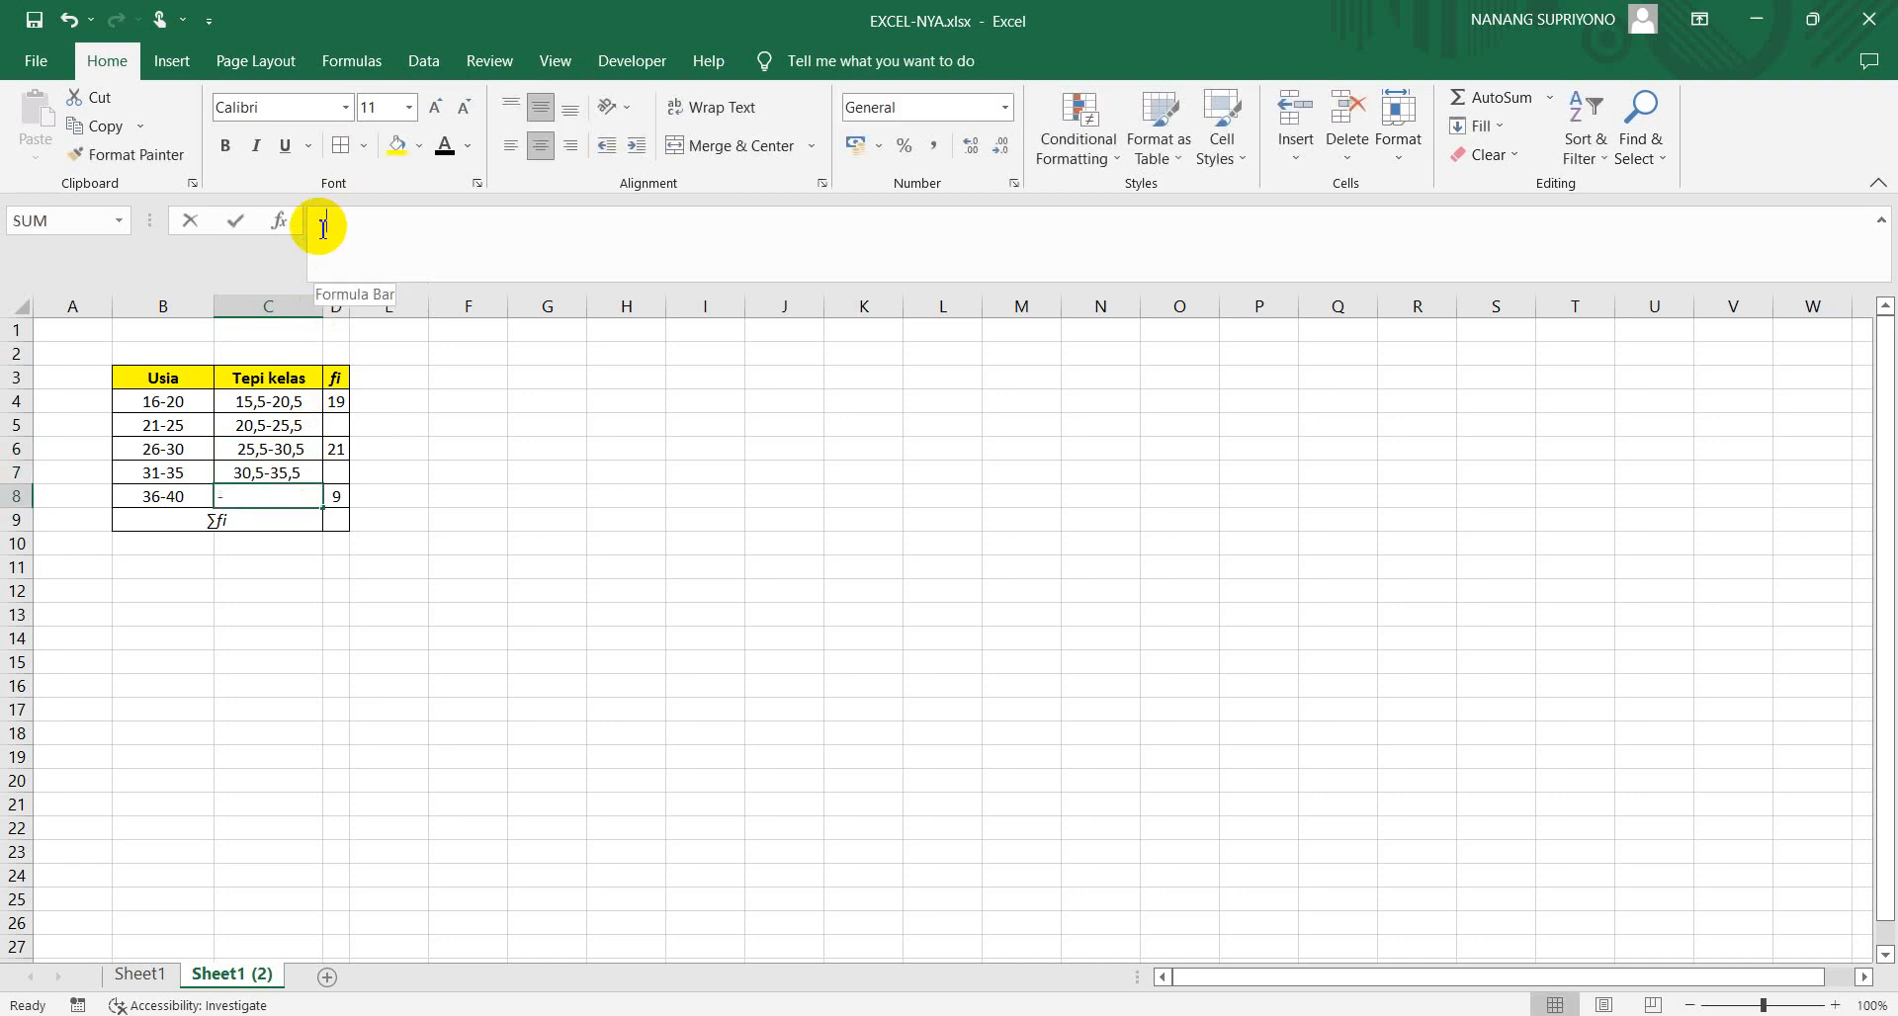
{"action": "type", "text": "35,5-"}
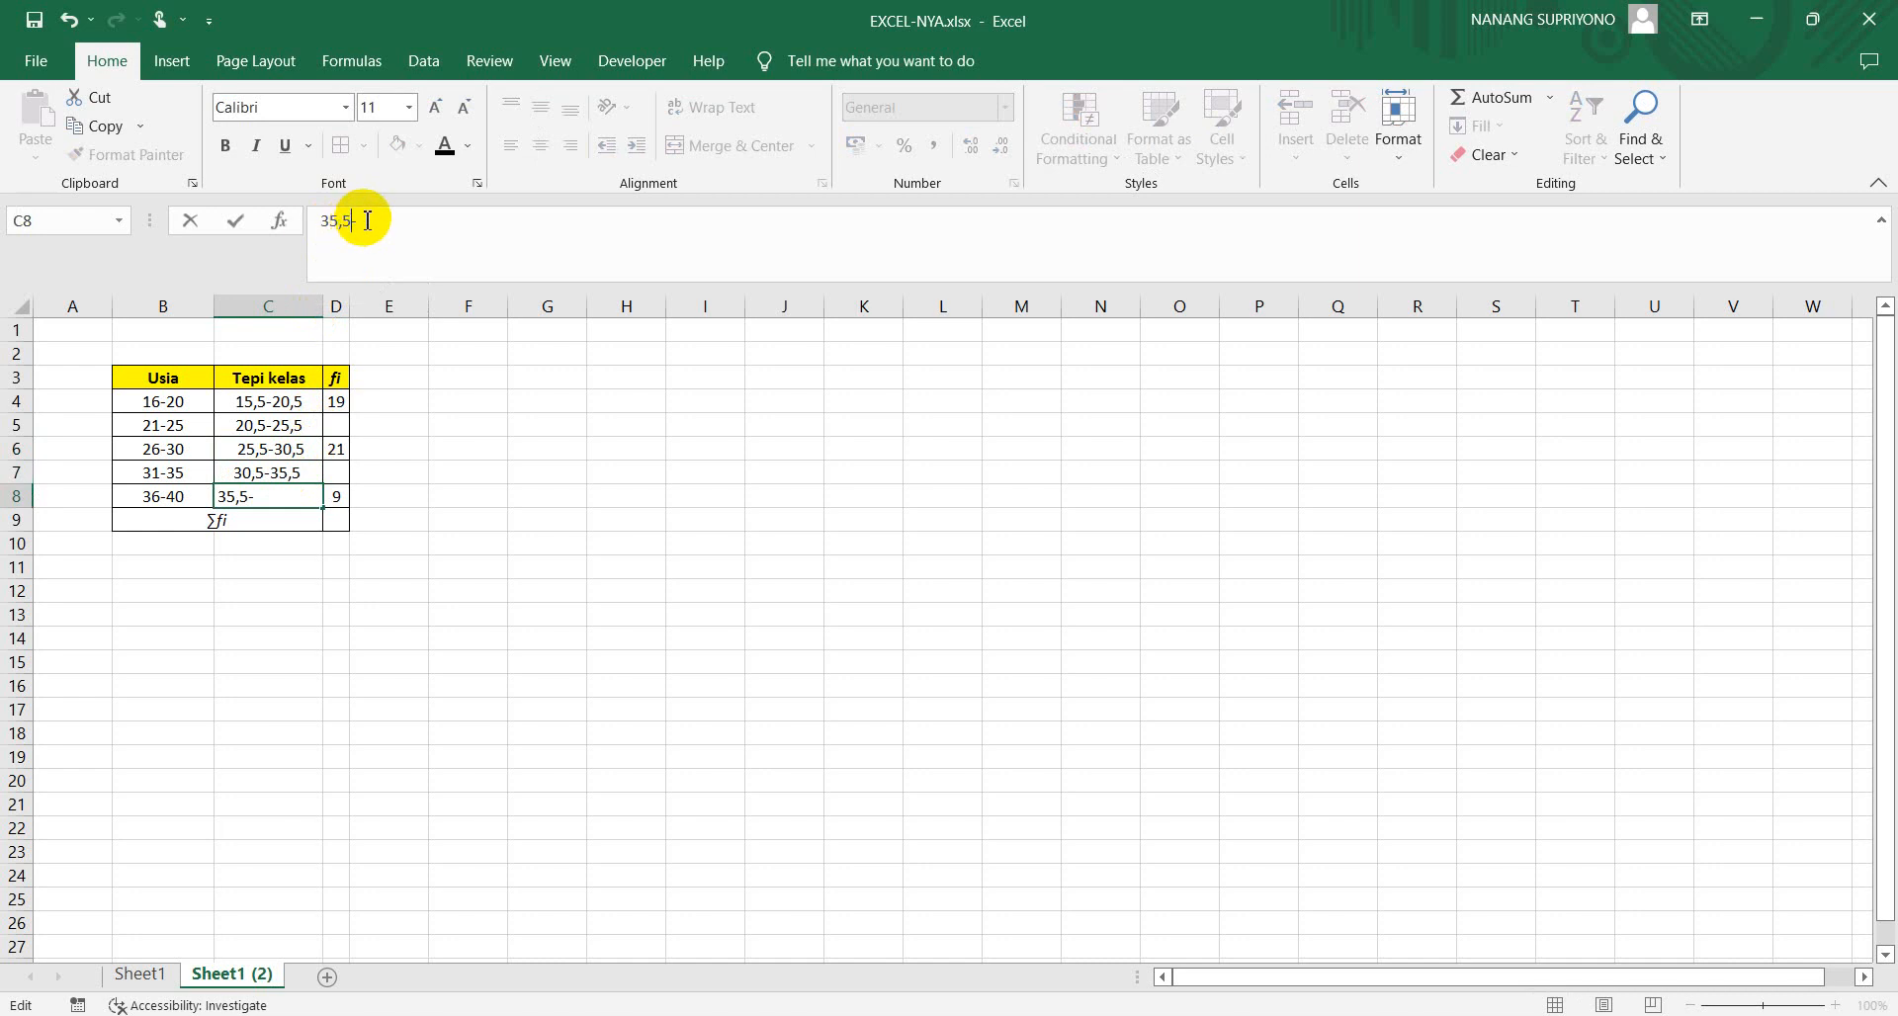
{"action": "type", "text": "40,5"}
{"action": "key", "text": "Return"}
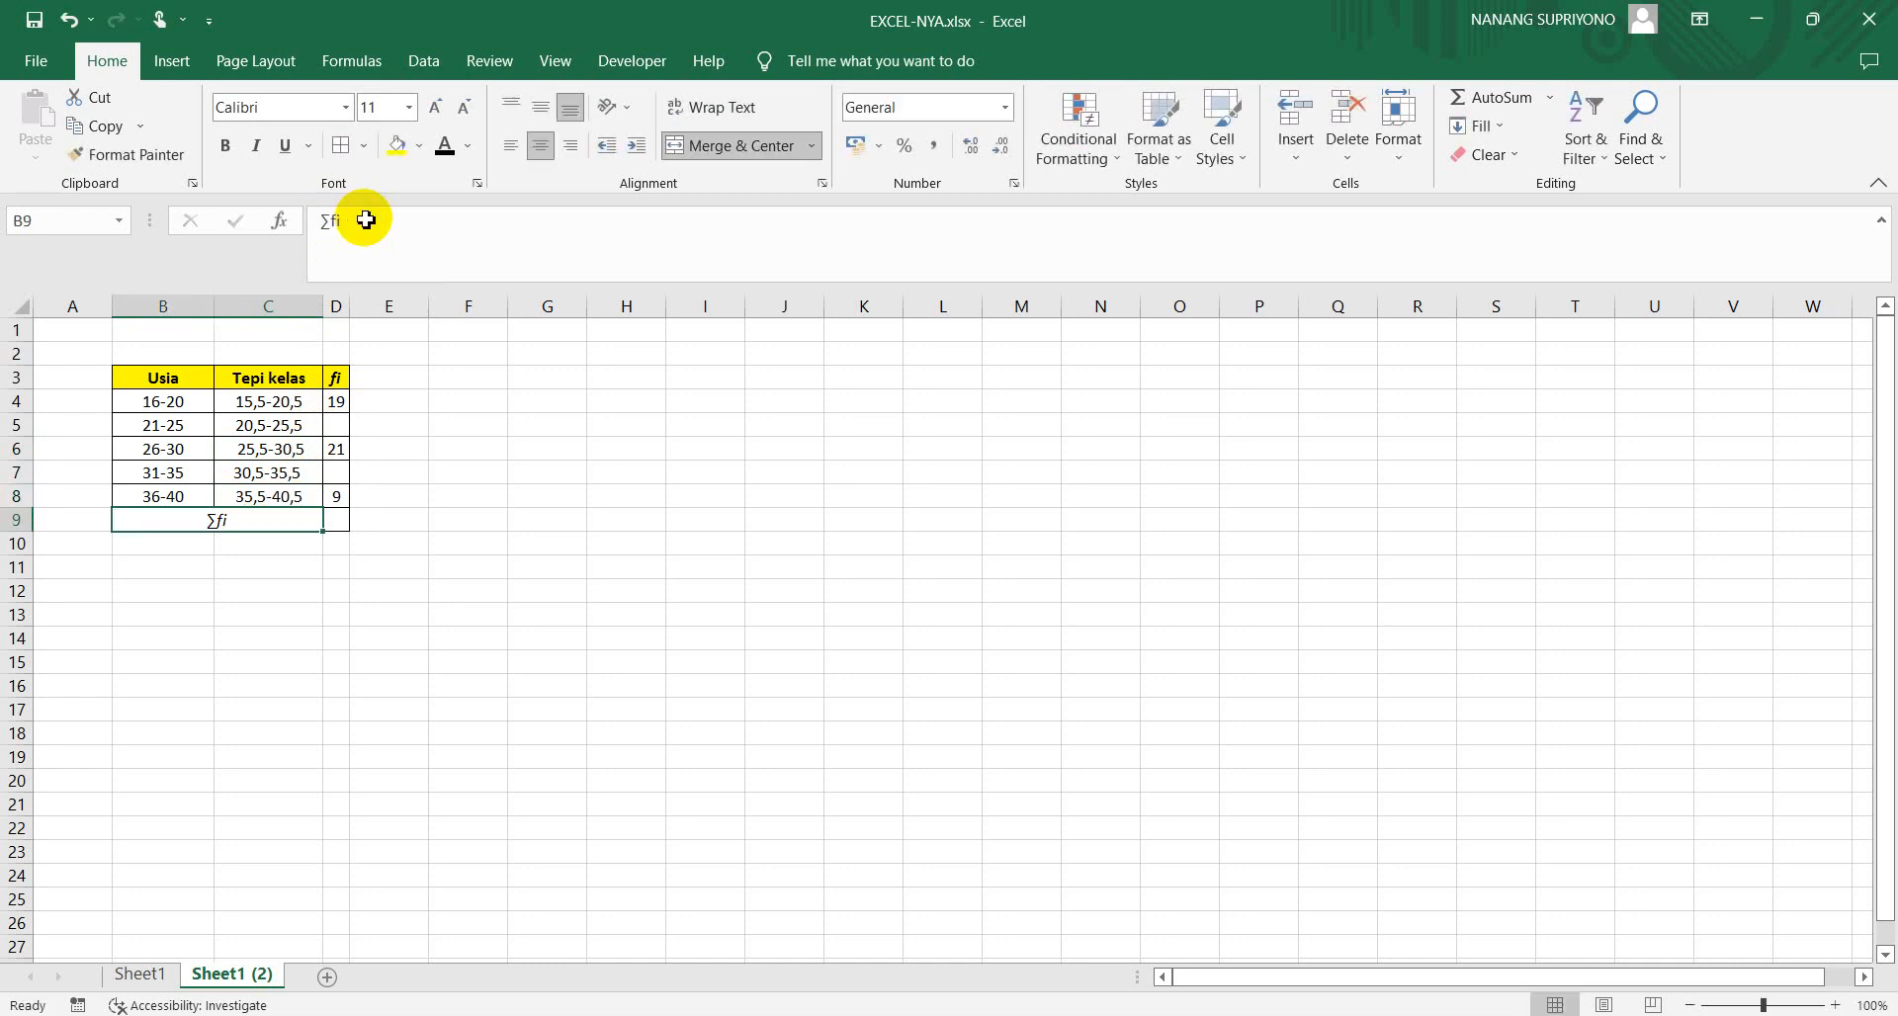
{"action": "left_click", "coordinate": [421, 451]}
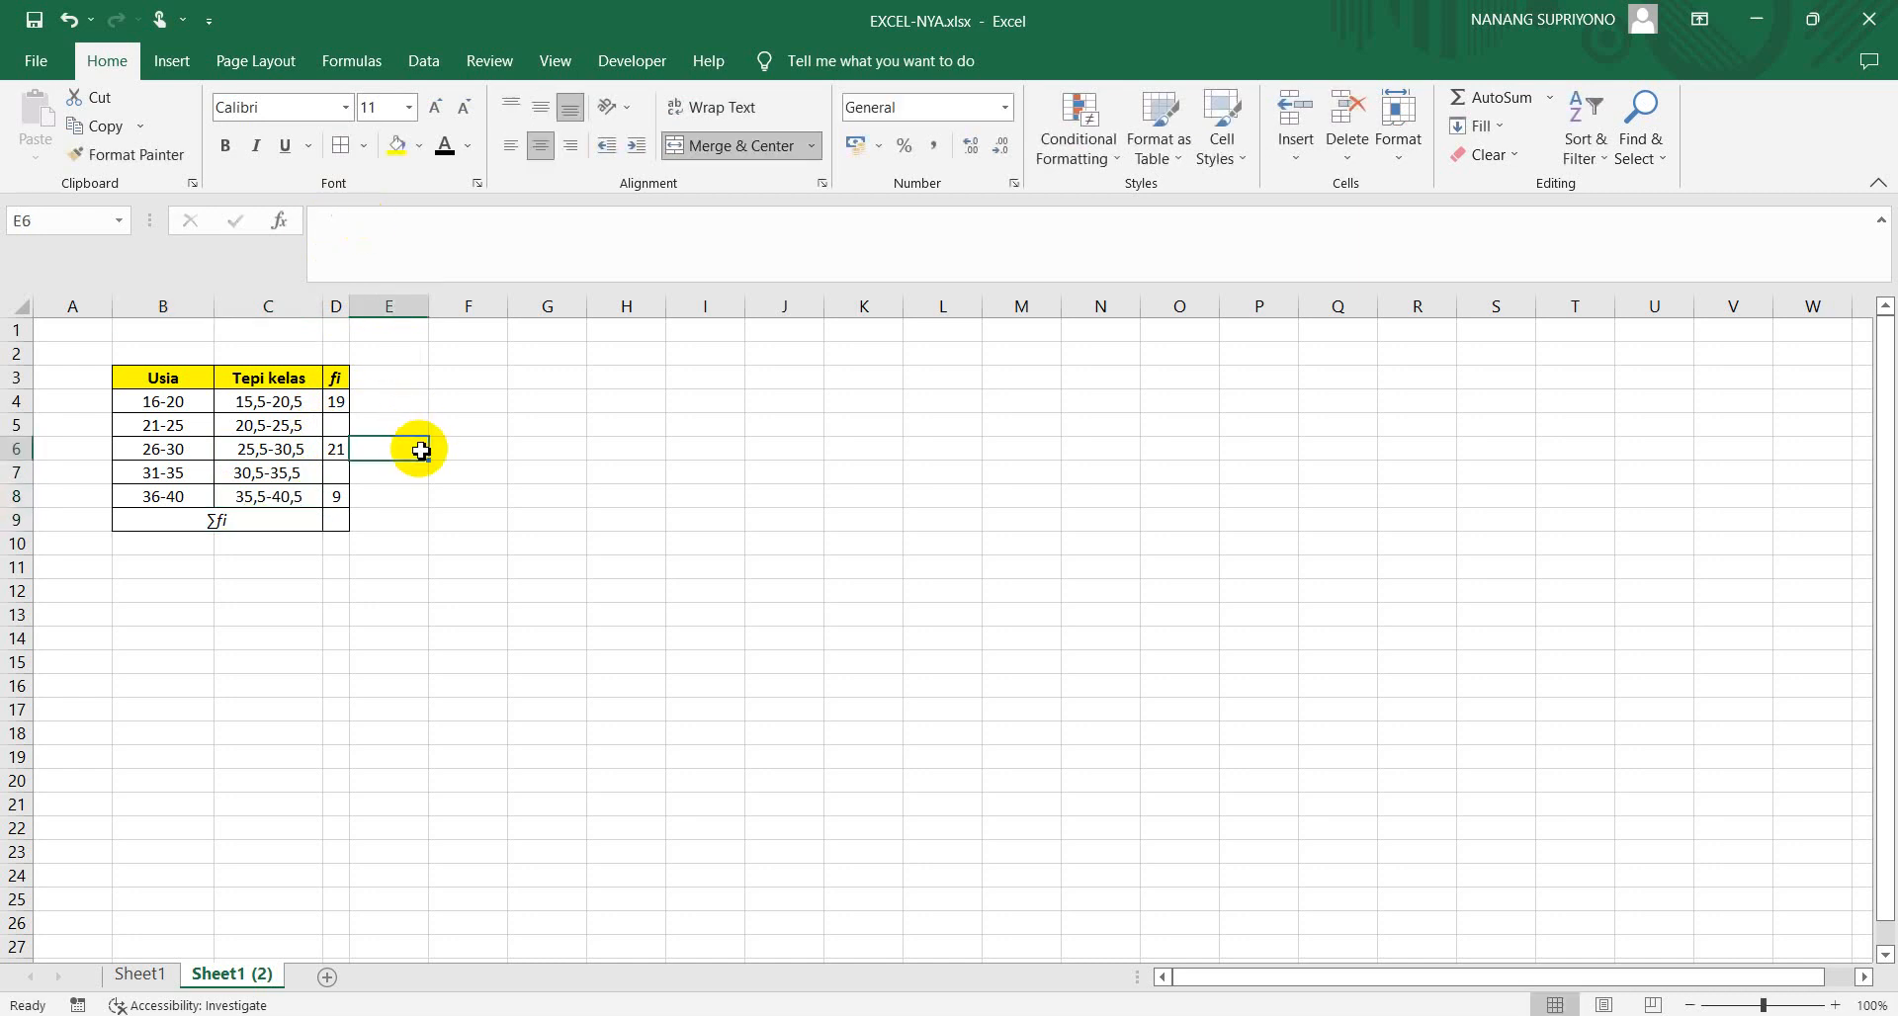
Enter the missing fi frequencies: 20 in D5 and 11 in D7
{"action": "left_click", "coordinate": [339, 427]}
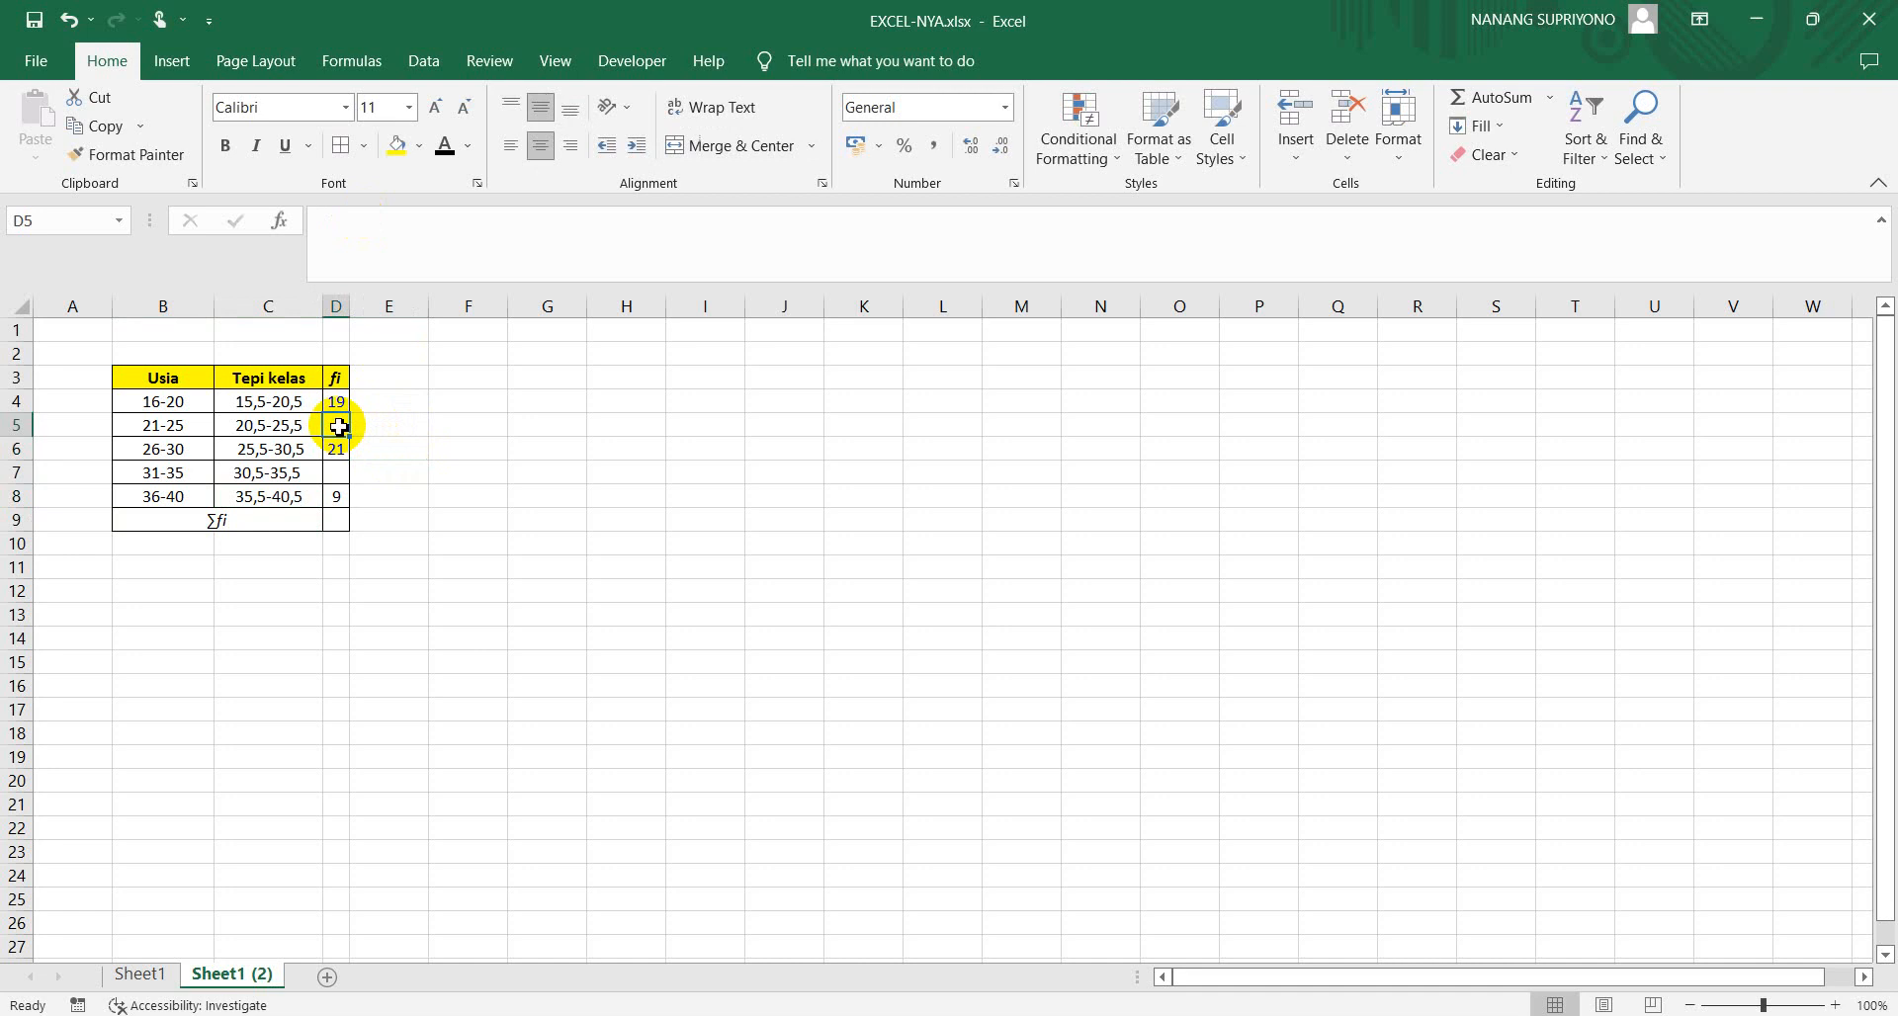
{"action": "type", "text": "20"}
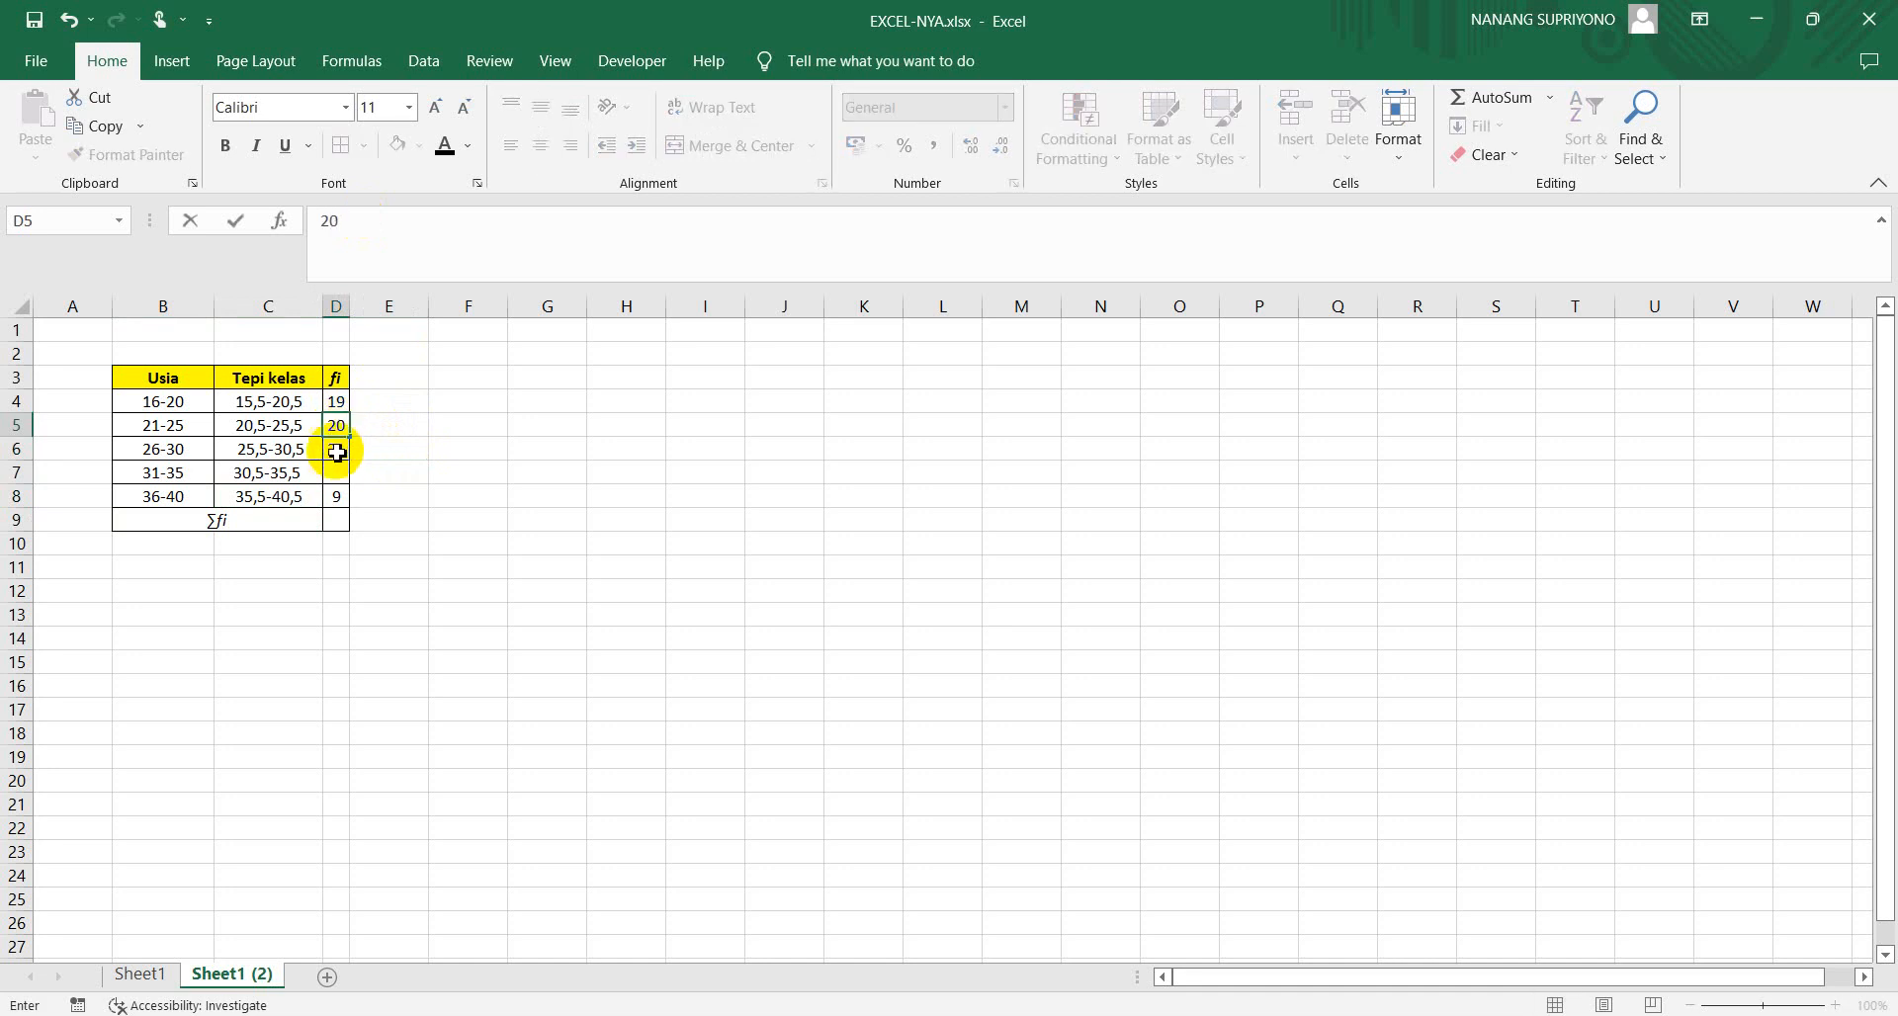
{"action": "left_click", "coordinate": [338, 468]}
{"action": "type", "text": "11"}
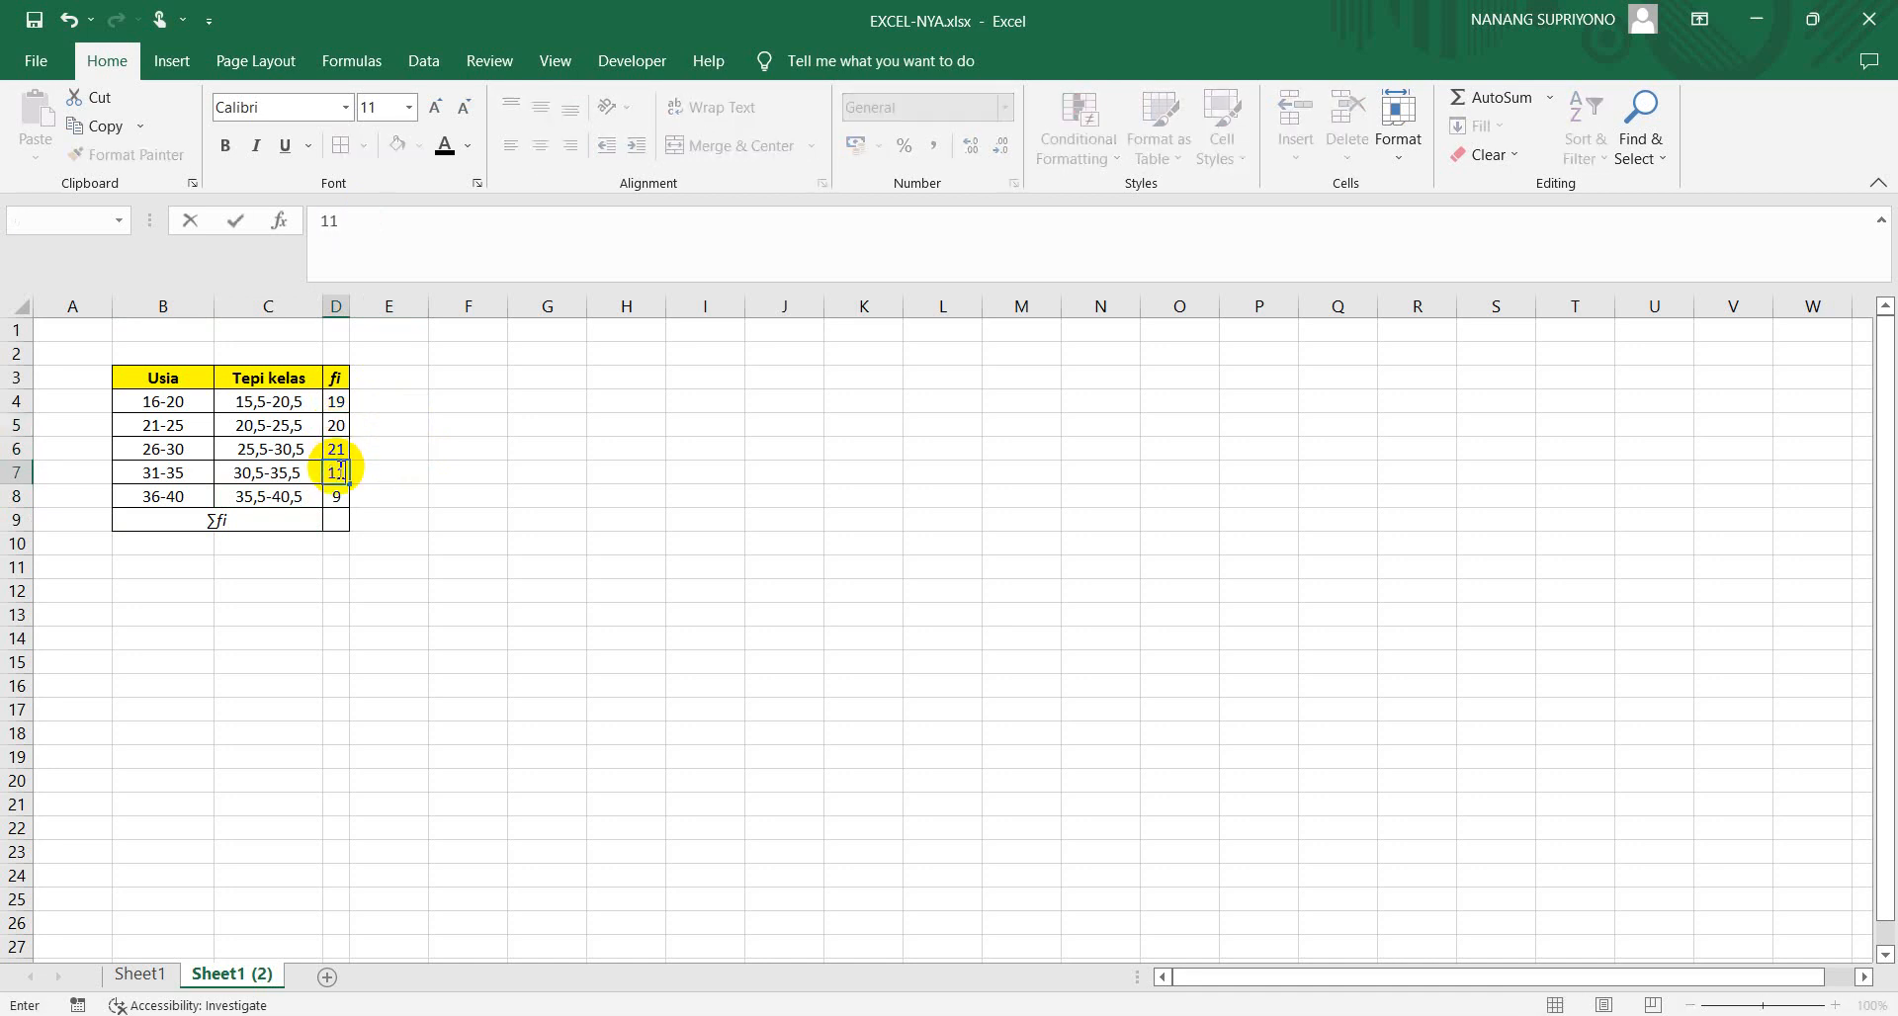
Set the font colour of the frequencies in D5 and D7 to red
{"action": "left_click", "coordinate": [337, 430]}
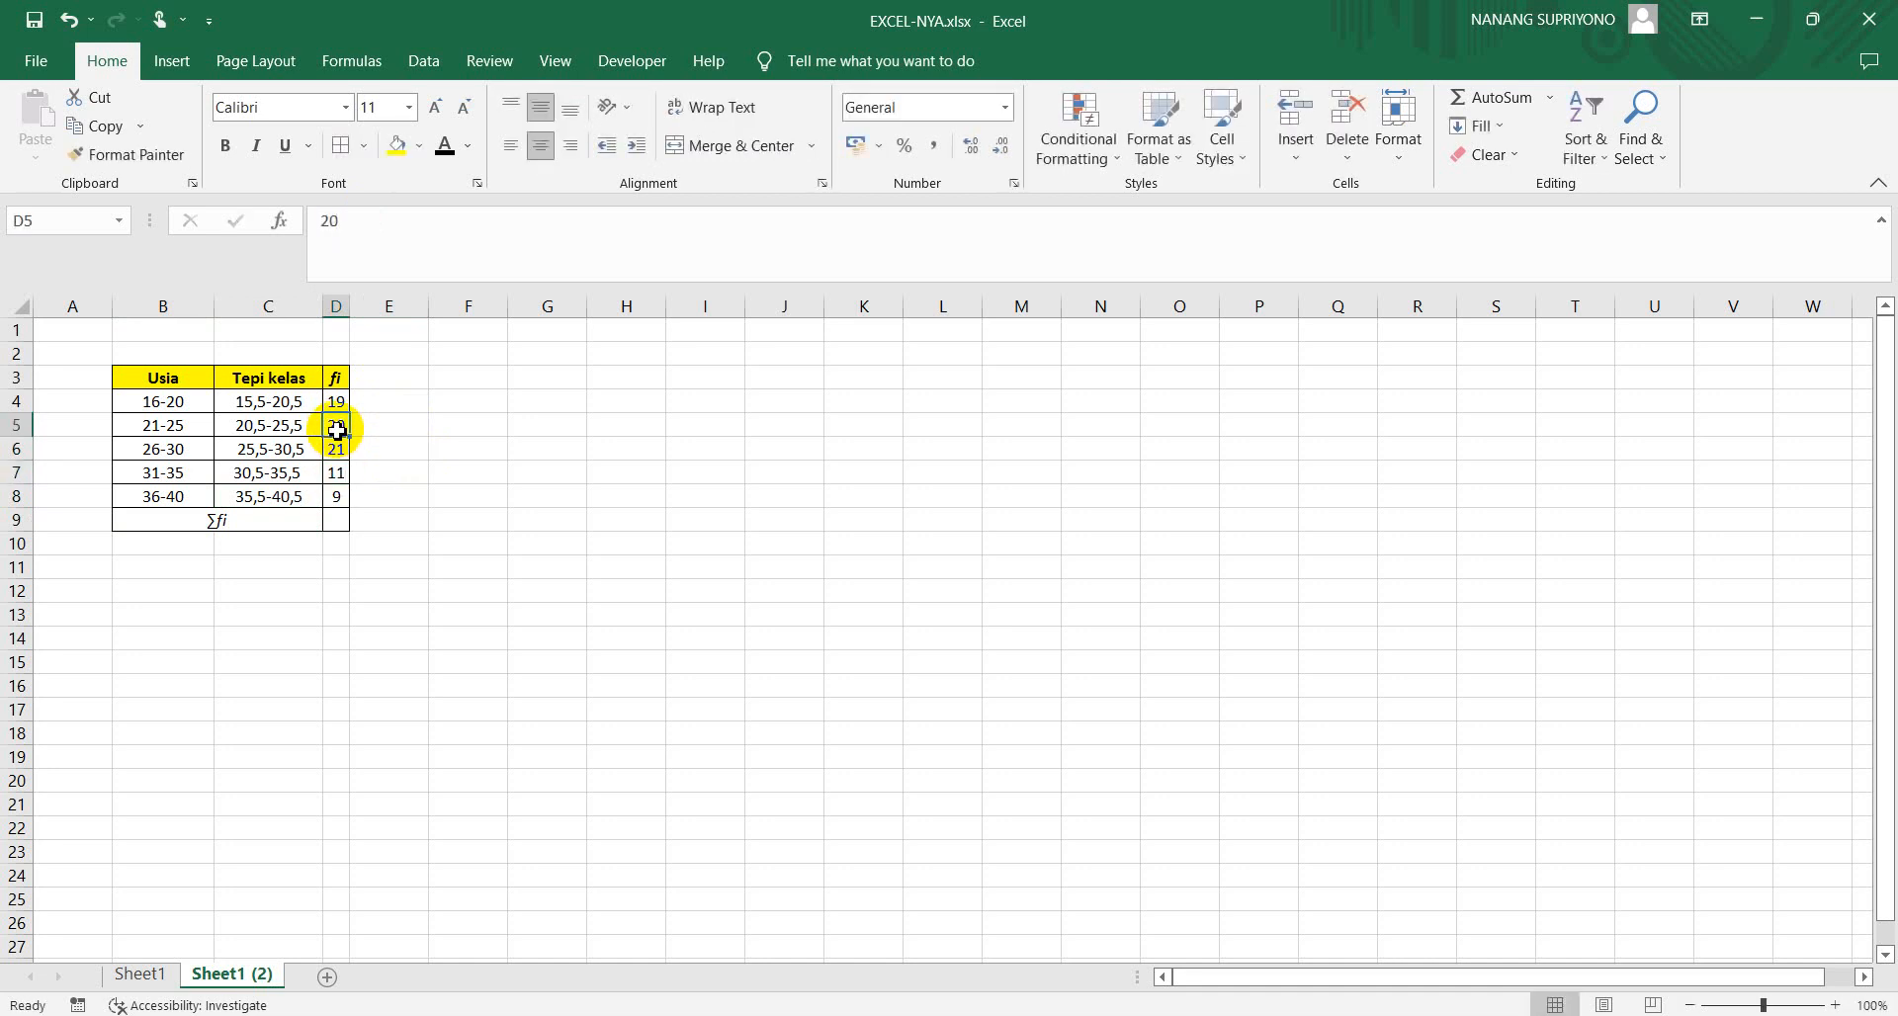
{"action": "left_click", "coordinate": [467, 147]}
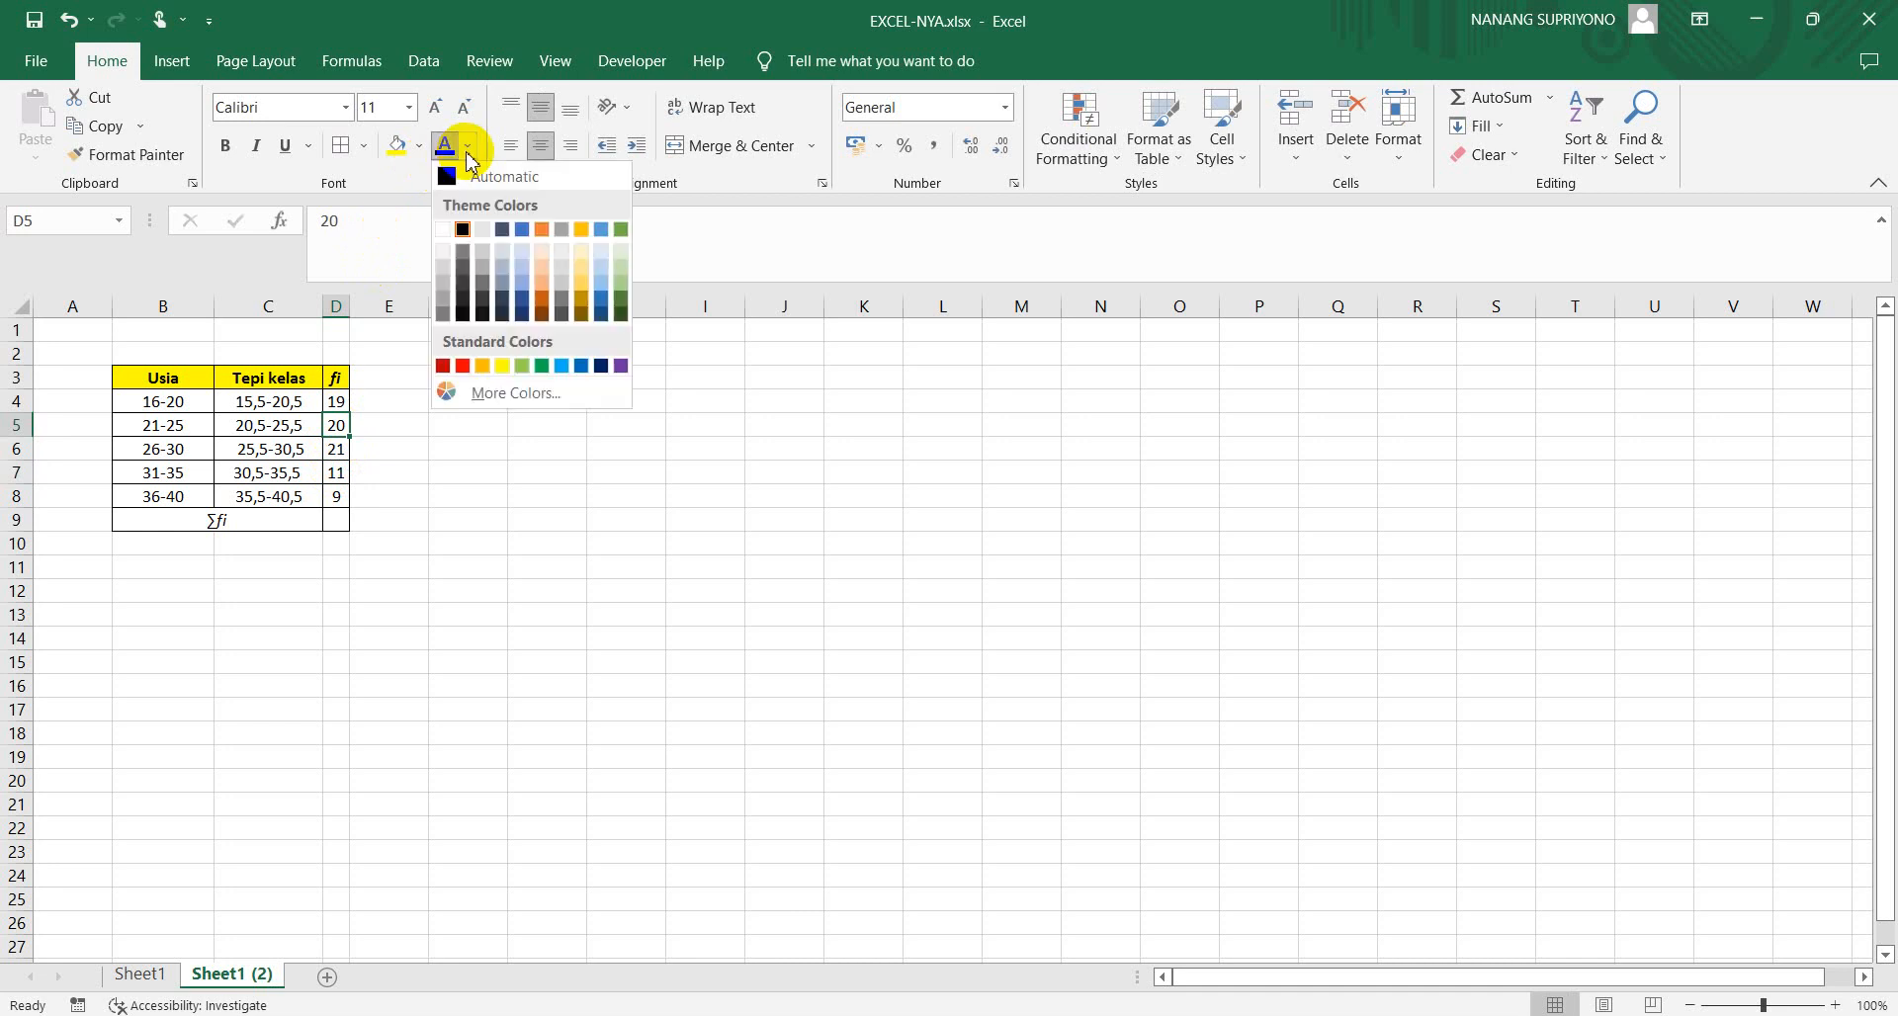
{"action": "left_click", "coordinate": [462, 365]}
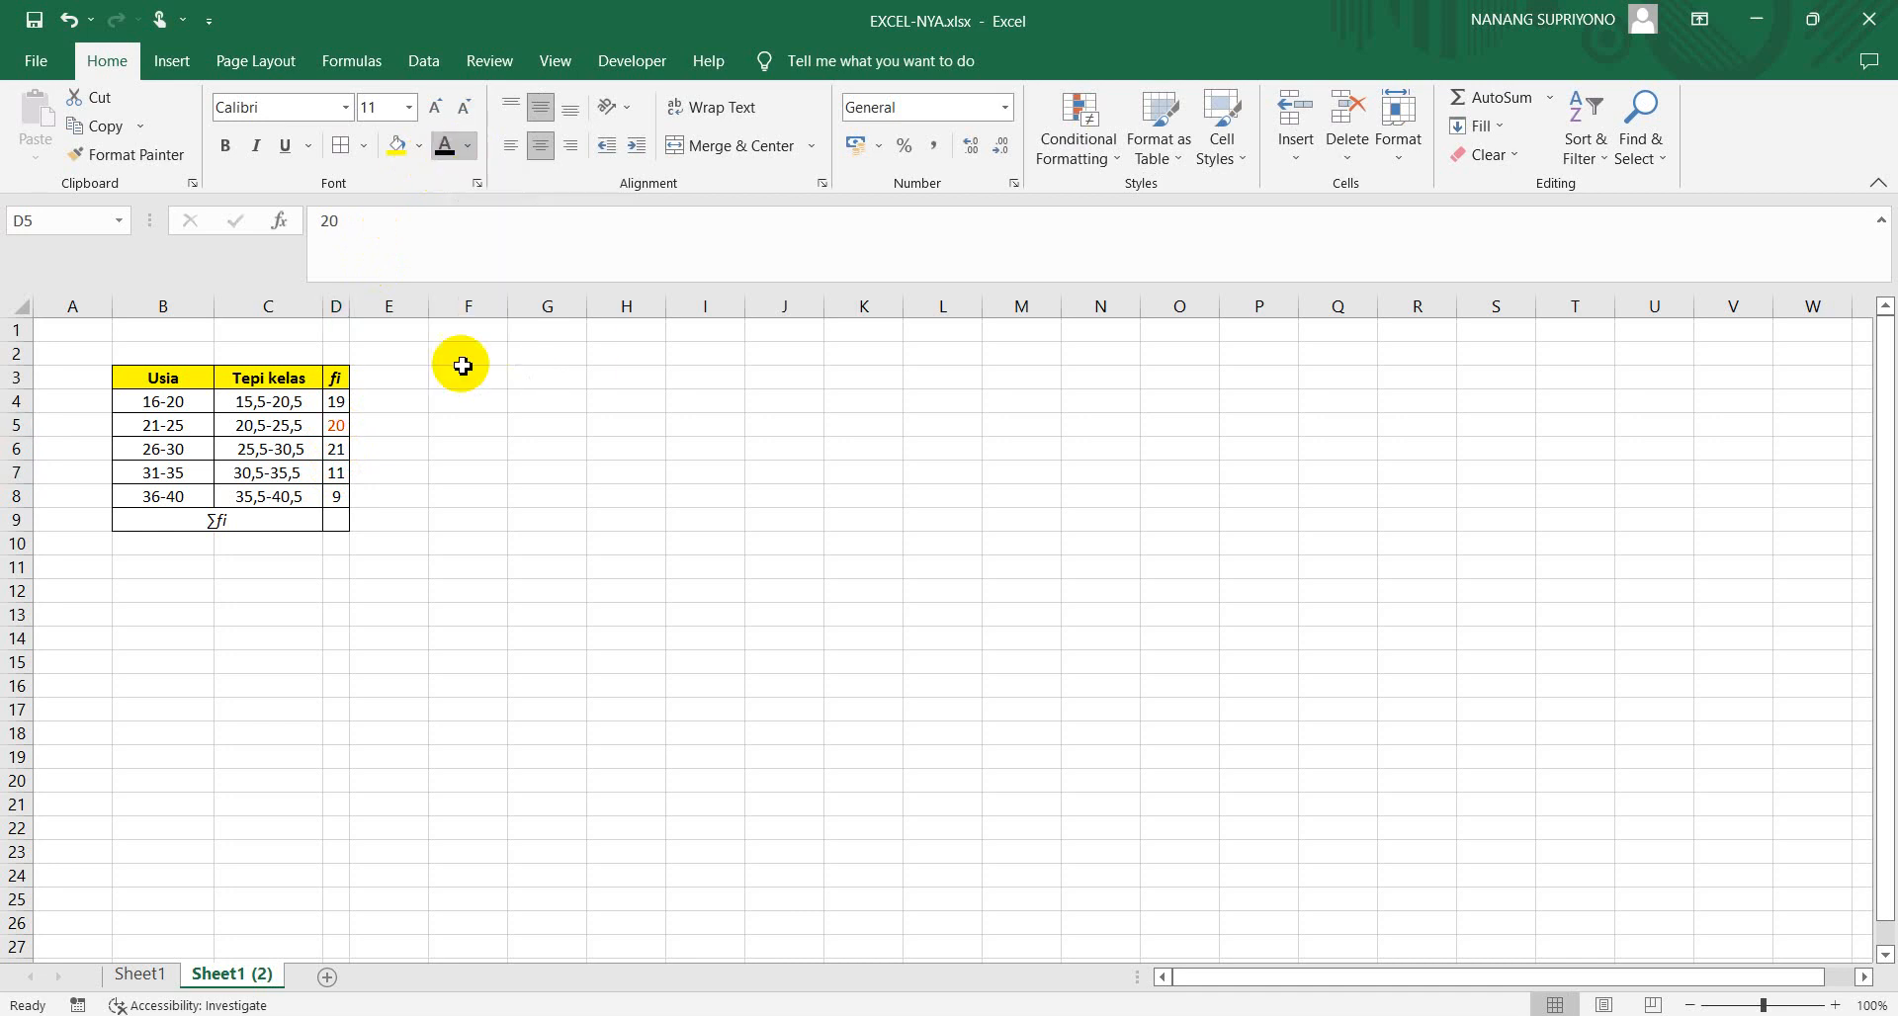
{"action": "left_click", "coordinate": [338, 473]}
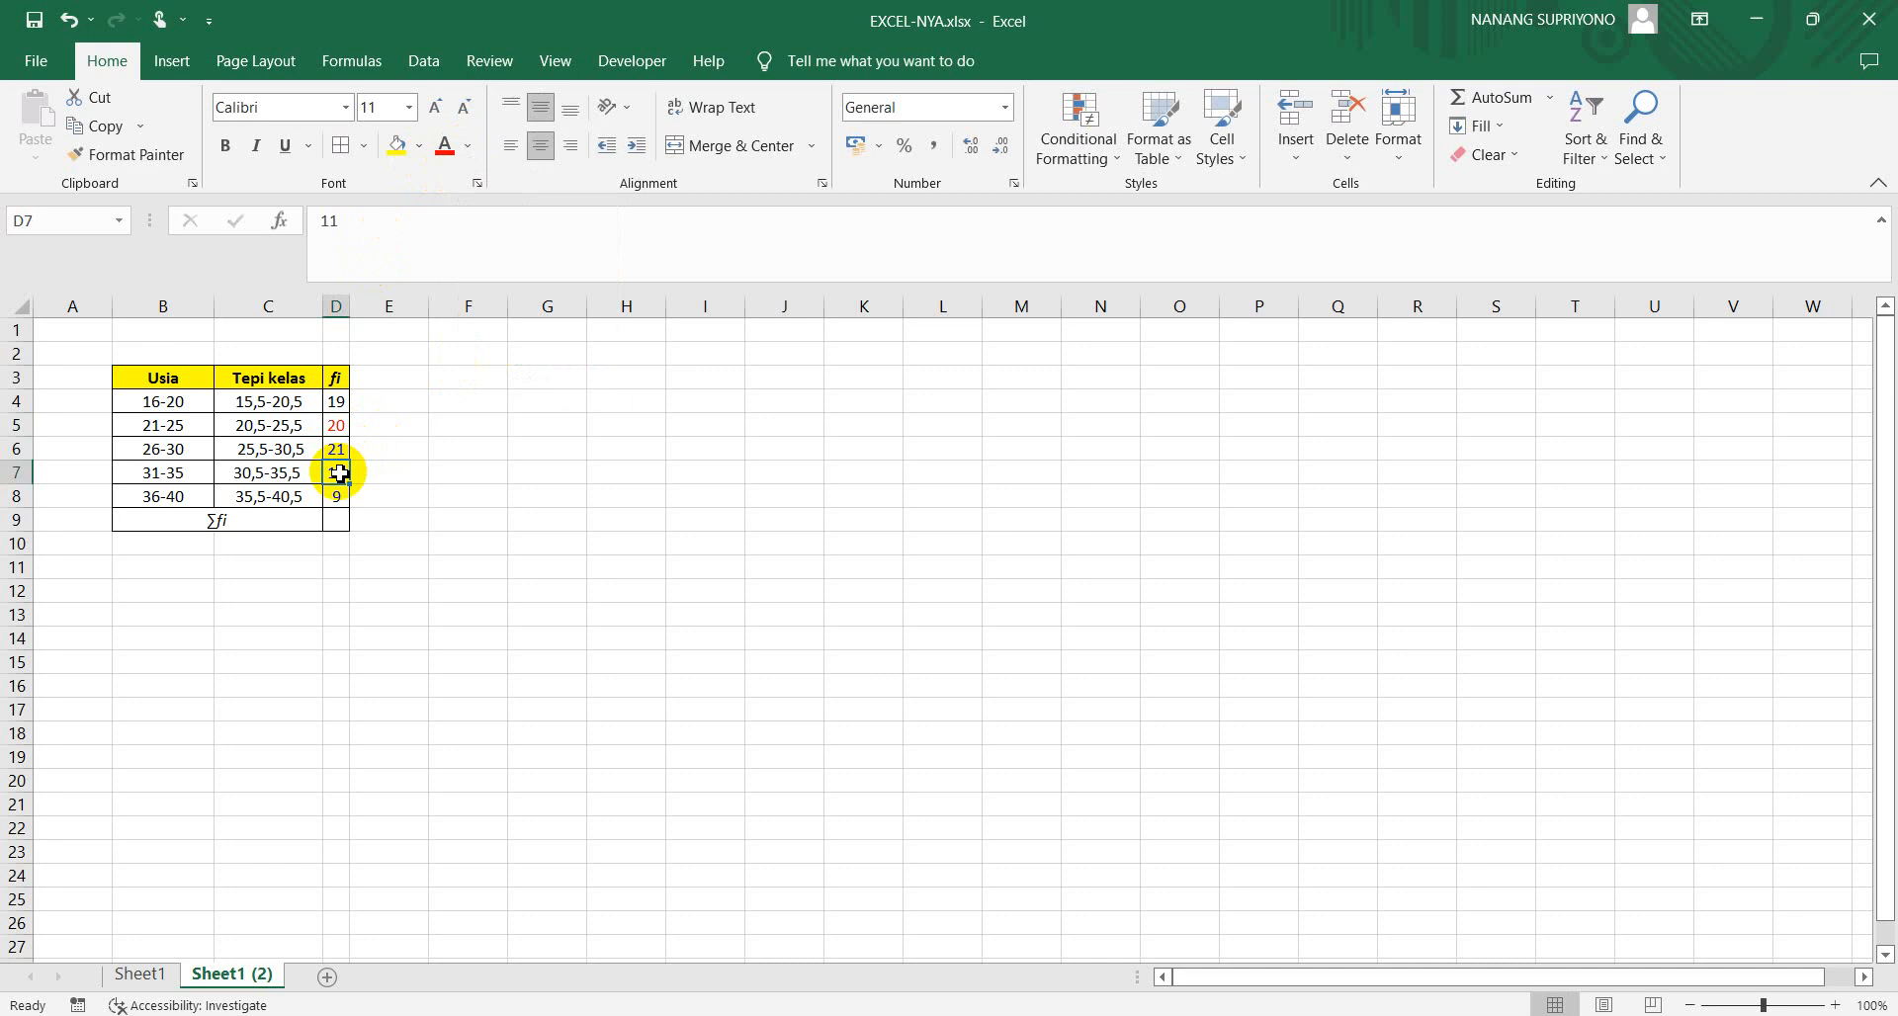
{"action": "left_click", "coordinate": [448, 156]}
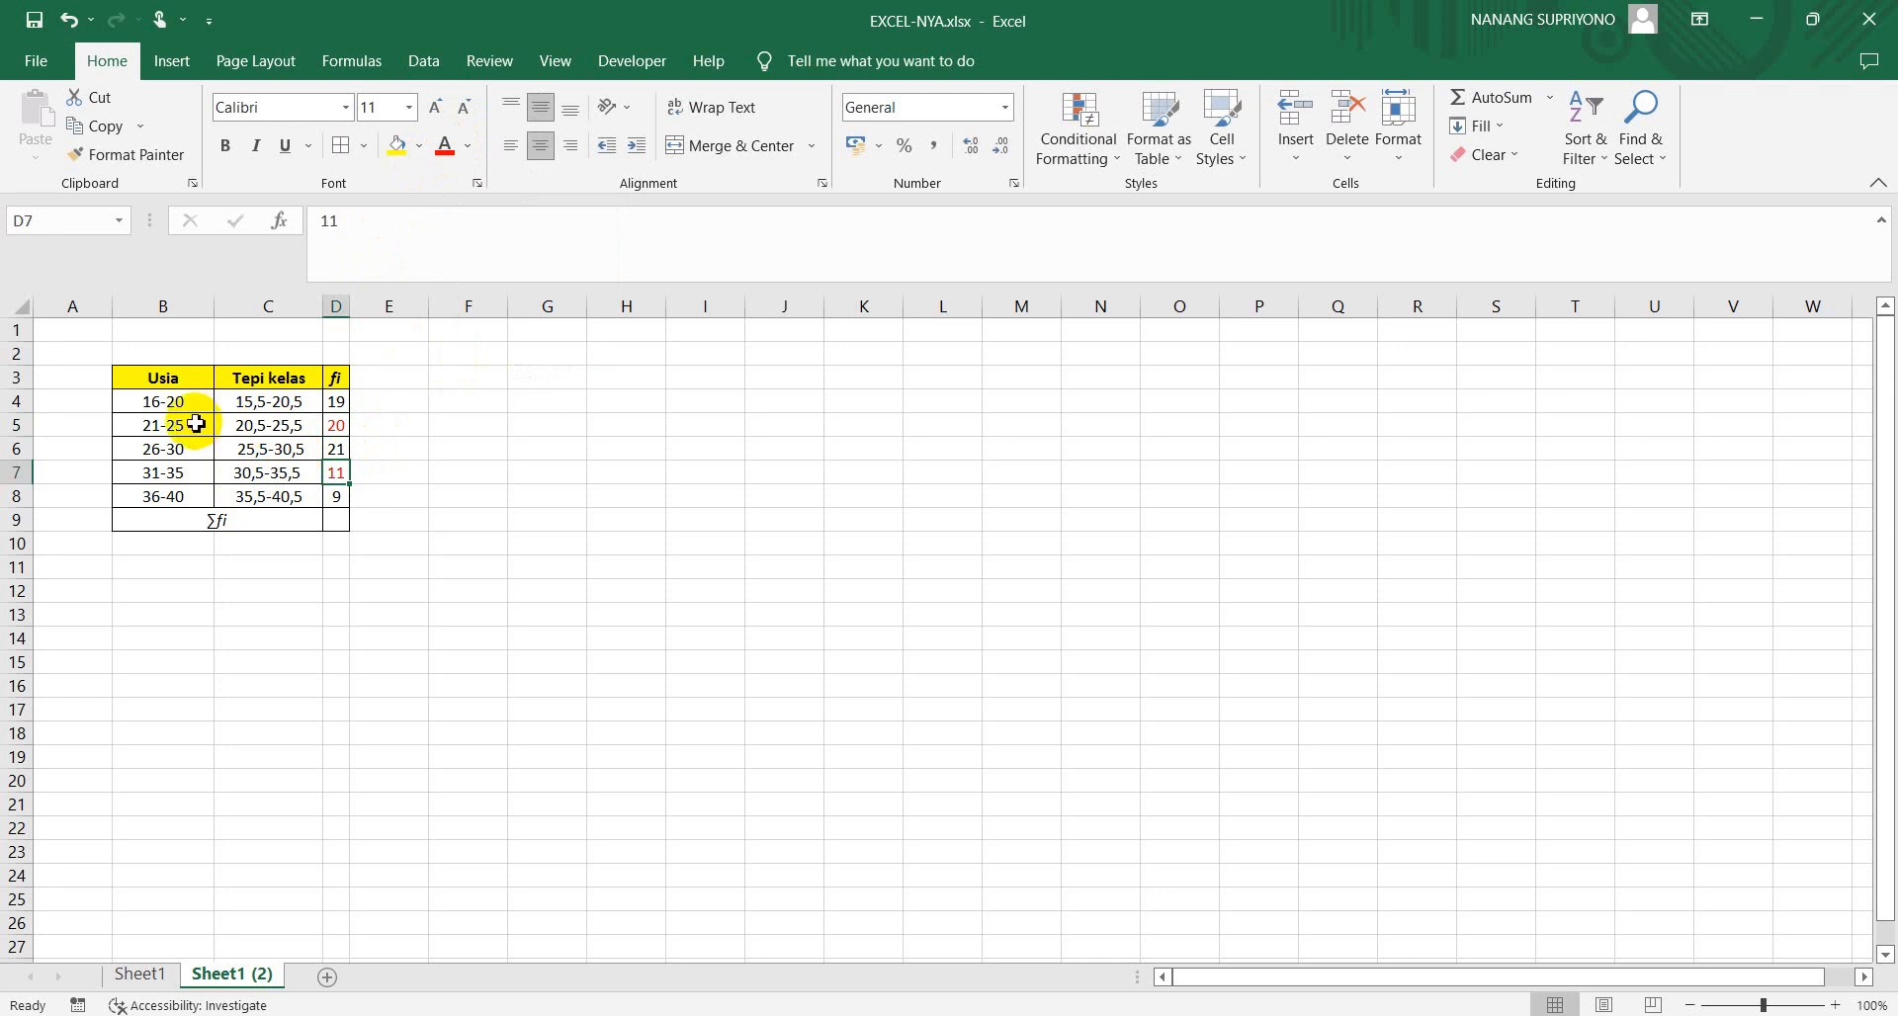
{"action": "left_click", "coordinate": [463, 553]}
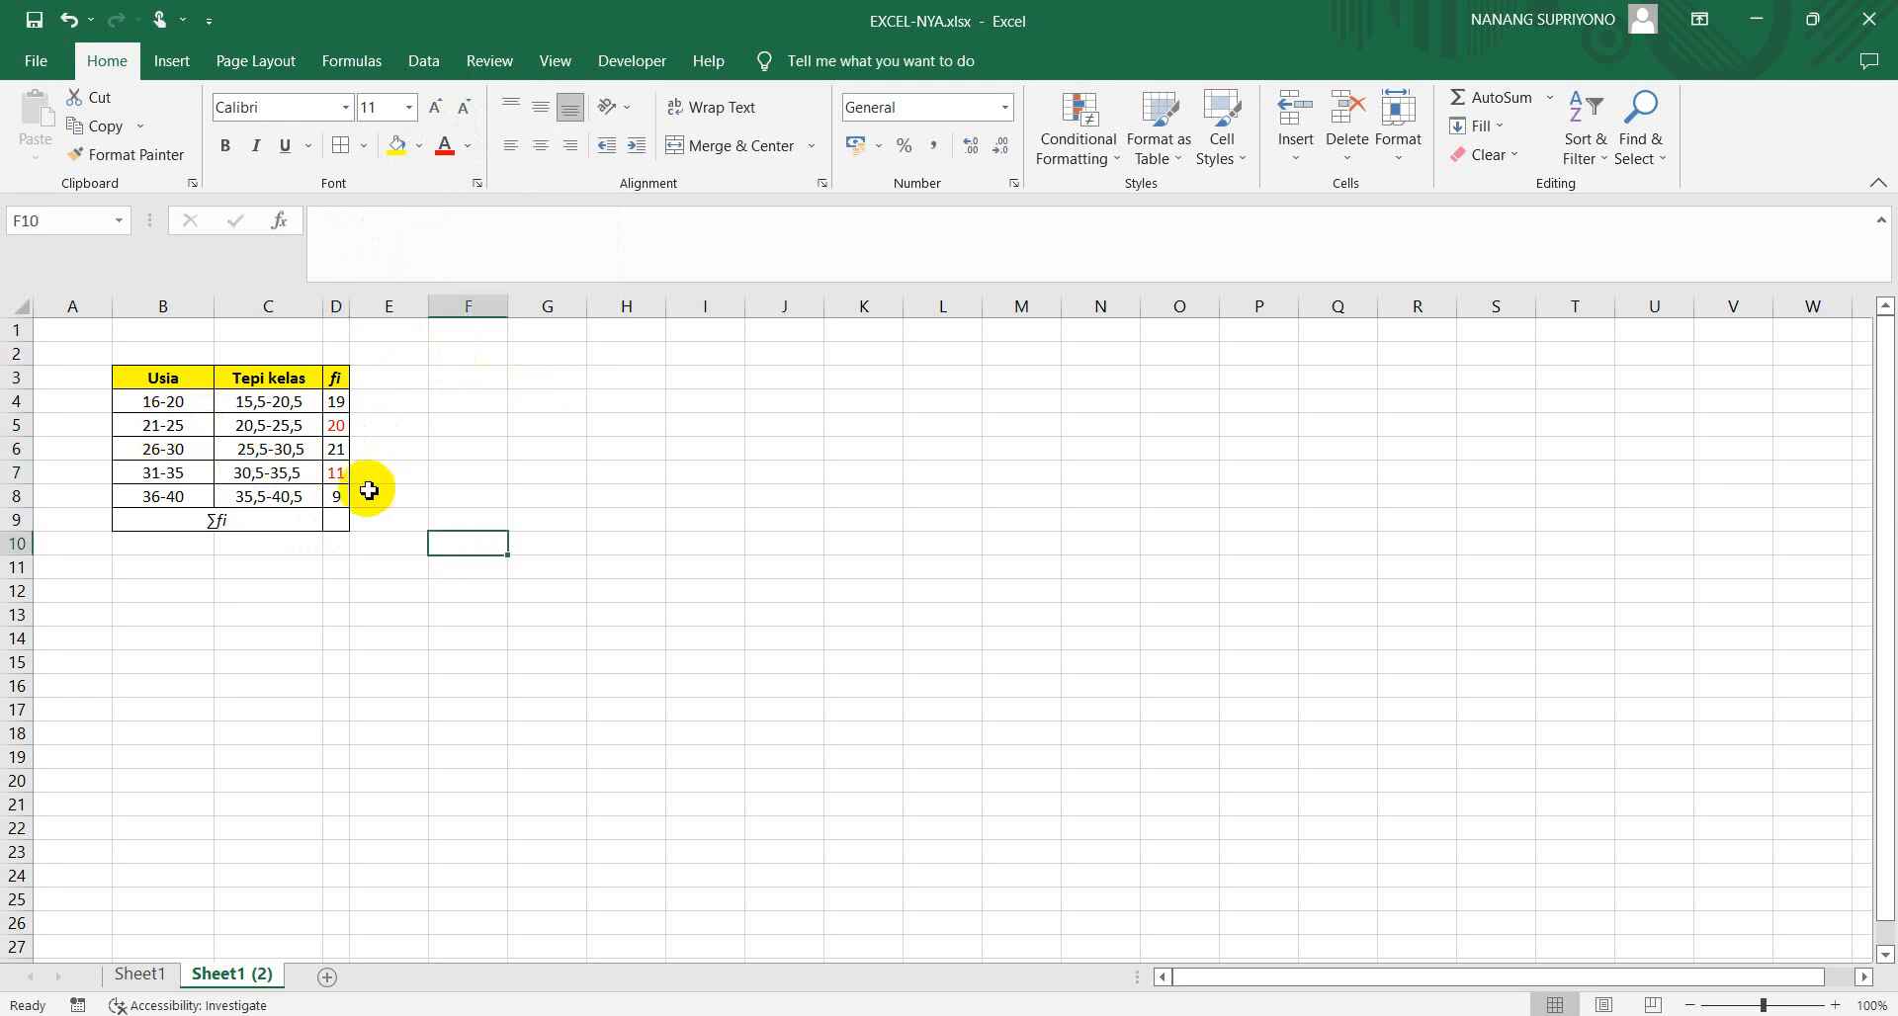
Enter 80 as the ∑fi total in D9
{"action": "left_click", "coordinate": [335, 526]}
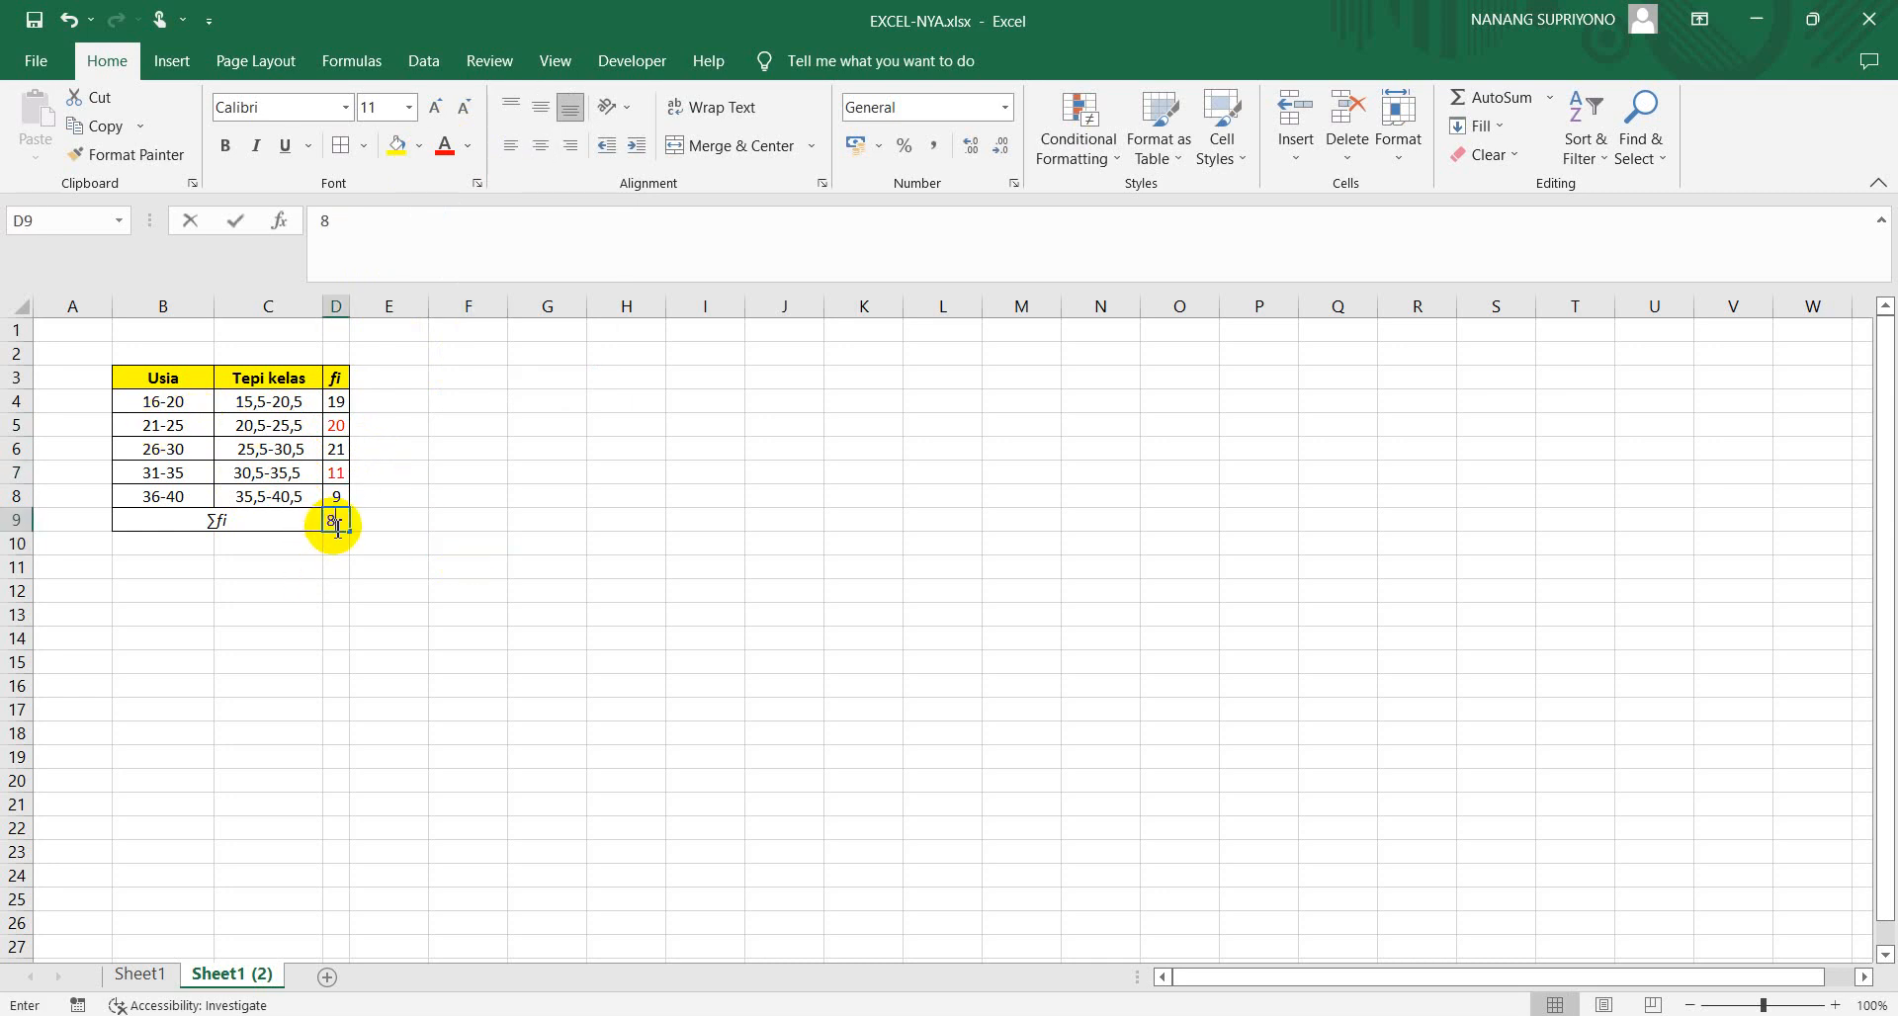
{"action": "type", "text": "80"}
{"action": "key", "text": "Return"}
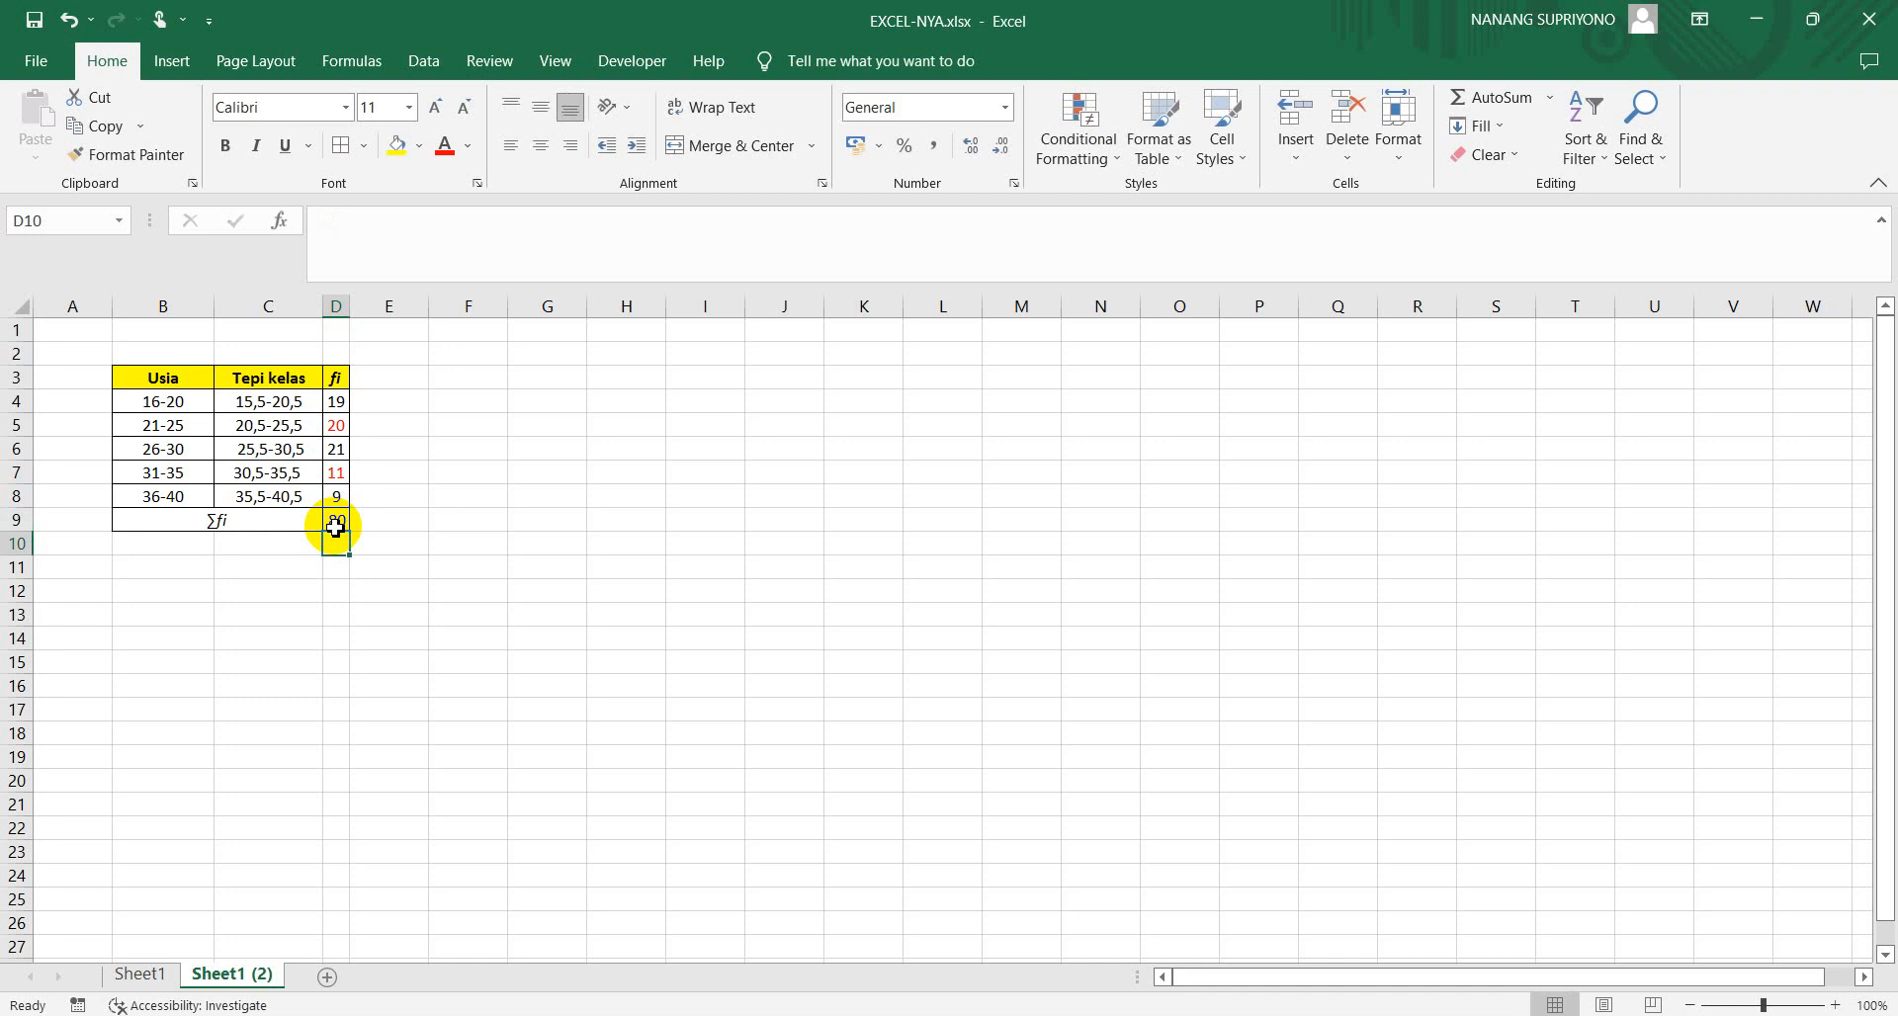
{"action": "left_click", "coordinate": [414, 637]}
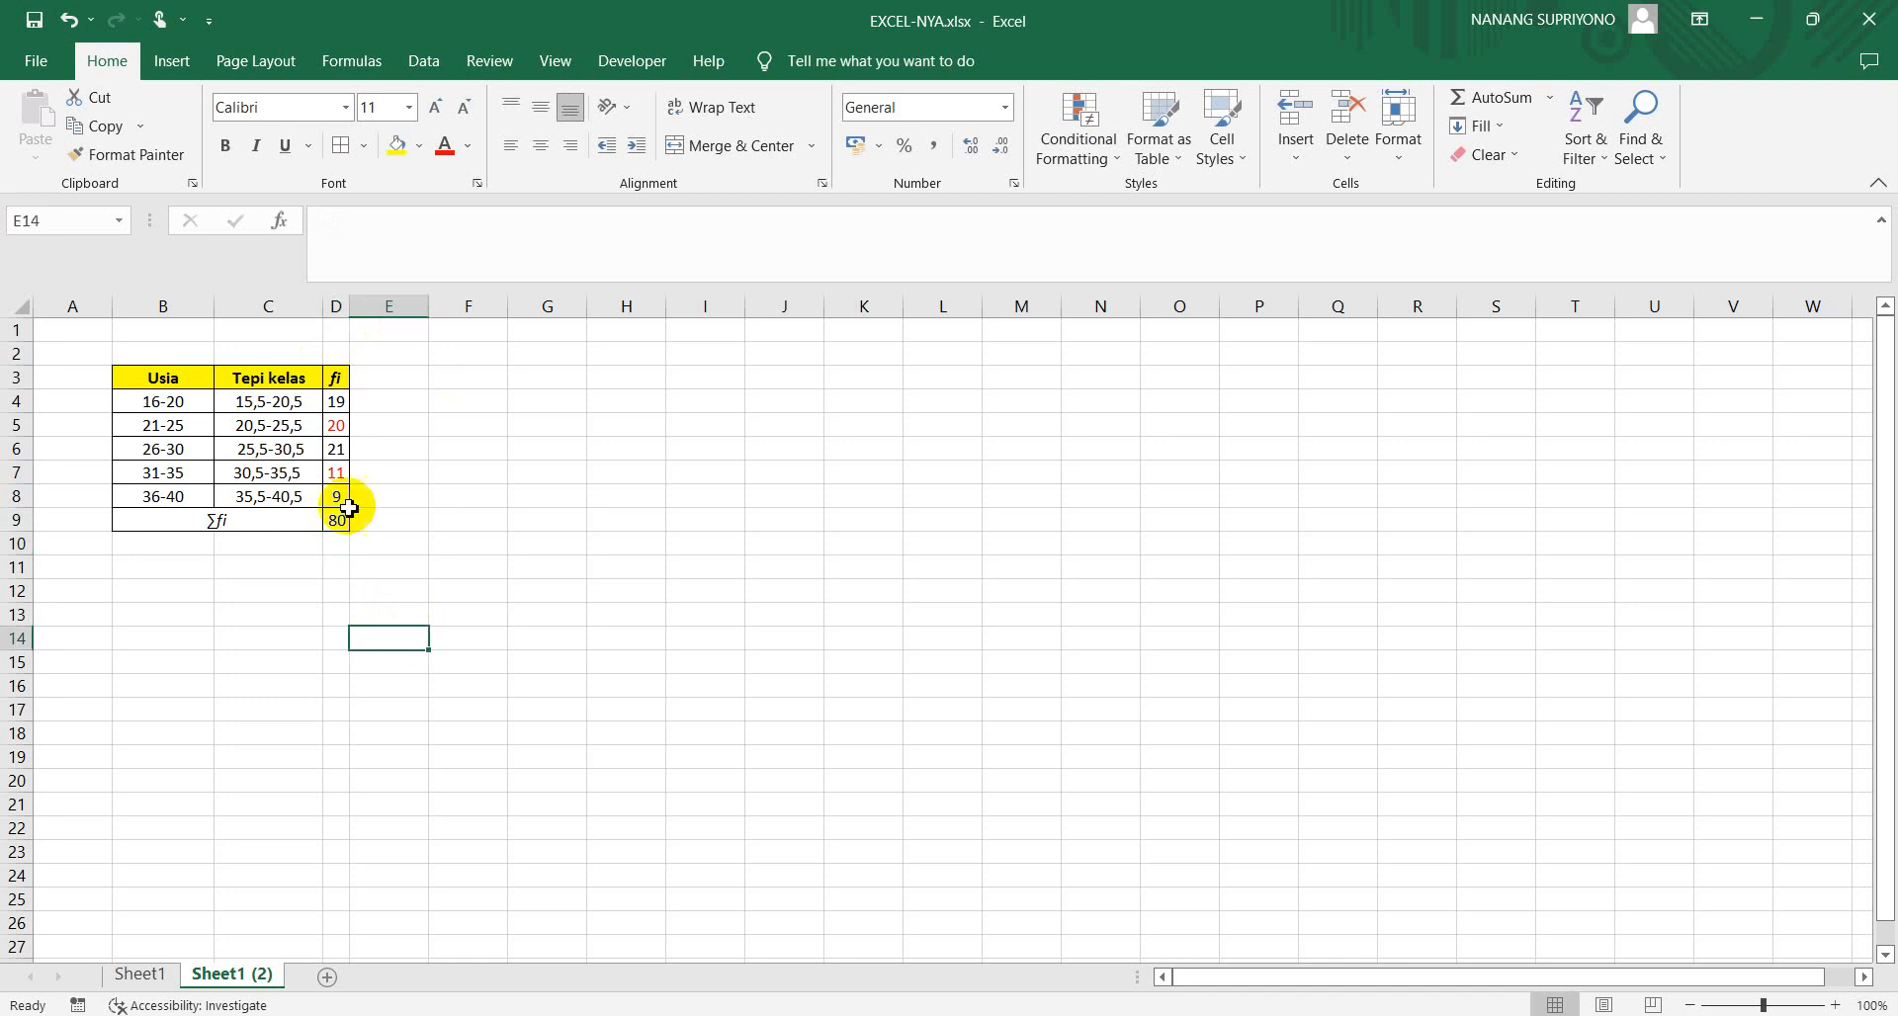
{"action": "left_click_drag", "start_coordinate": [160, 402], "coordinate": [258, 497]}
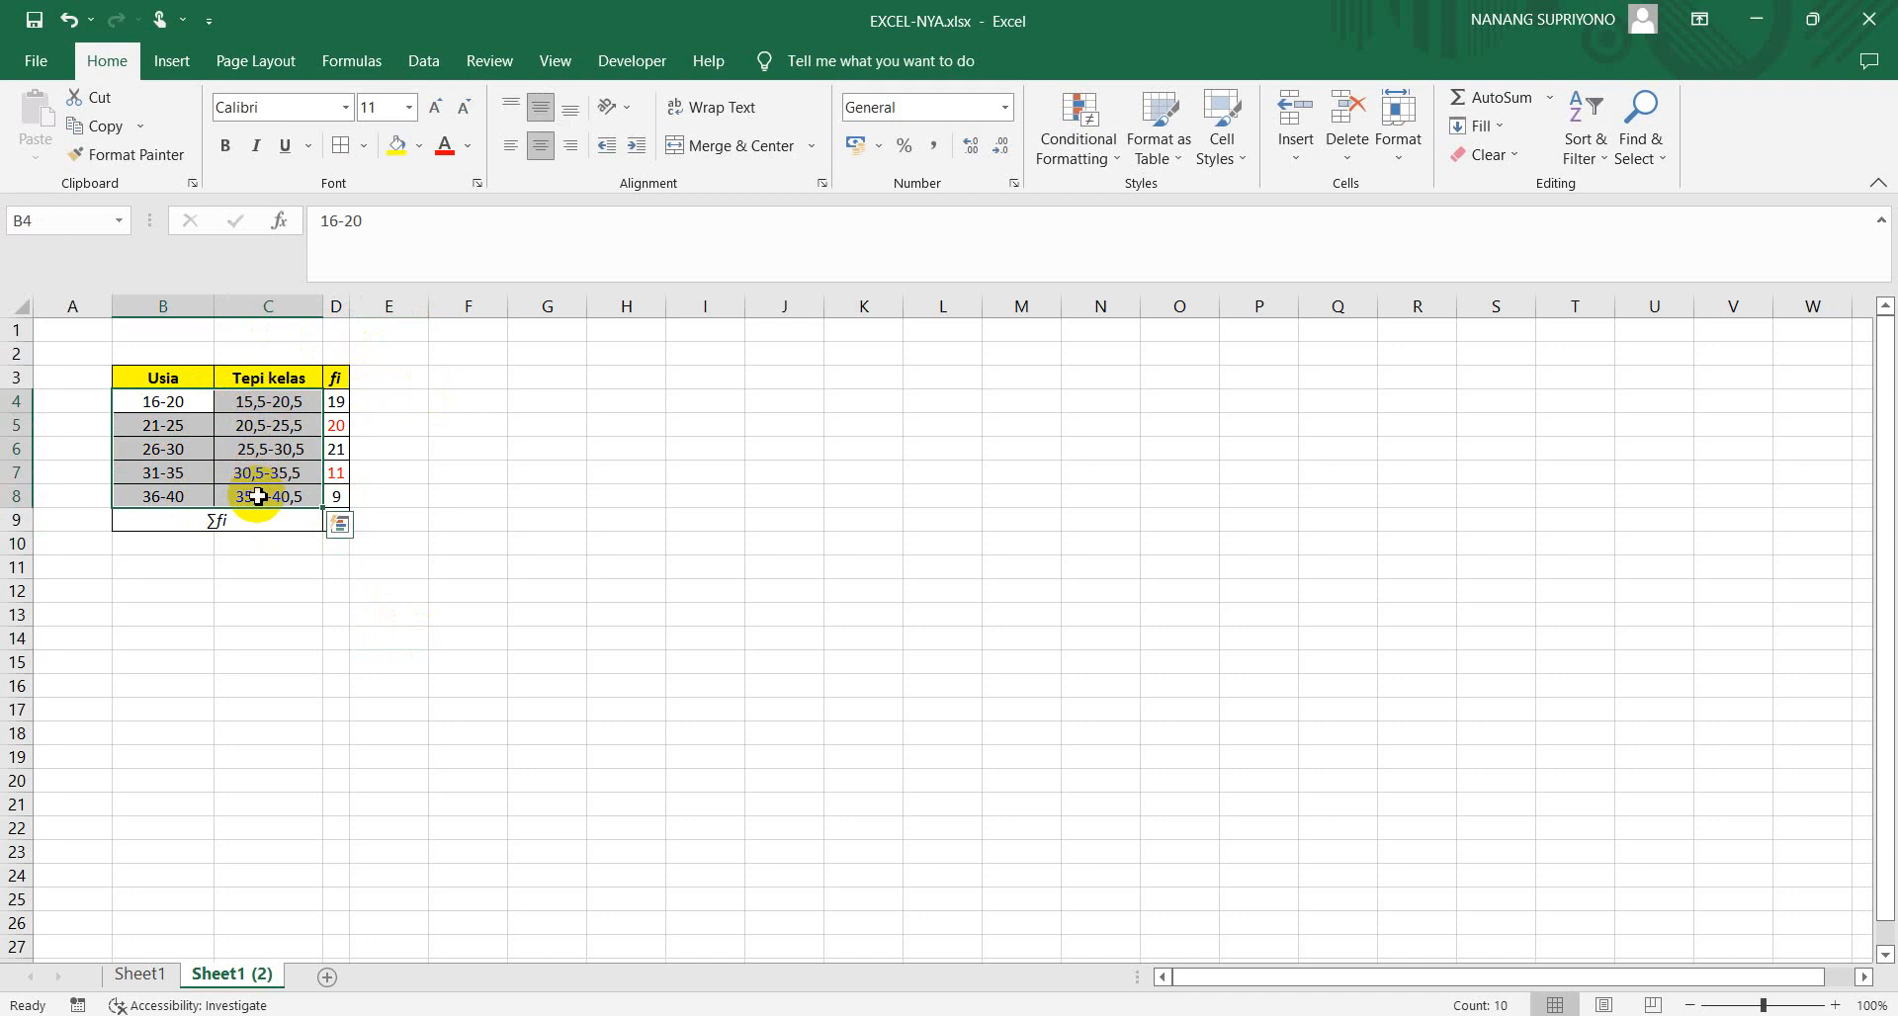
{"action": "left_click", "coordinate": [277, 593]}
{"action": "left_click_drag", "start_coordinate": [338, 405], "coordinate": [341, 520]}
{"action": "left_click", "coordinate": [438, 573]}
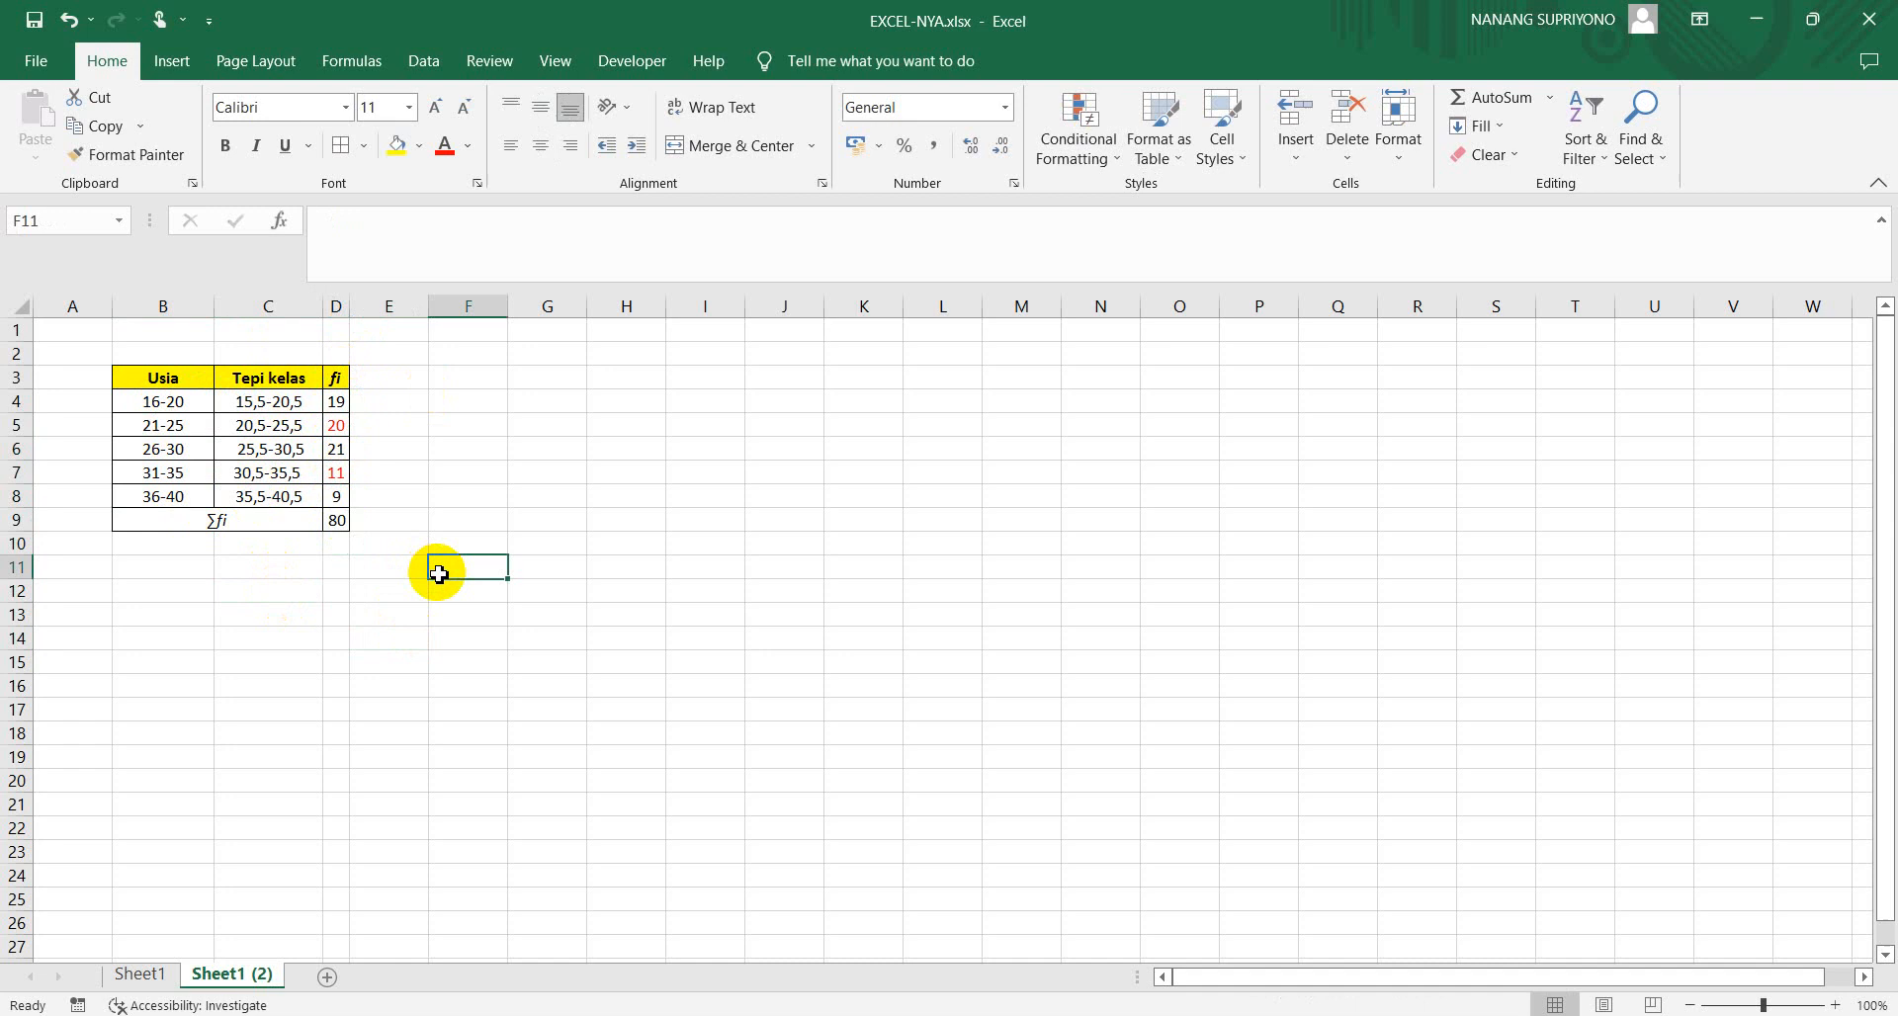
Make the ∑fi total in D9 bold
{"action": "left_click", "coordinate": [339, 521]}
{"action": "key", "text": "ctrl+b"}
{"action": "left_click", "coordinate": [486, 493]}
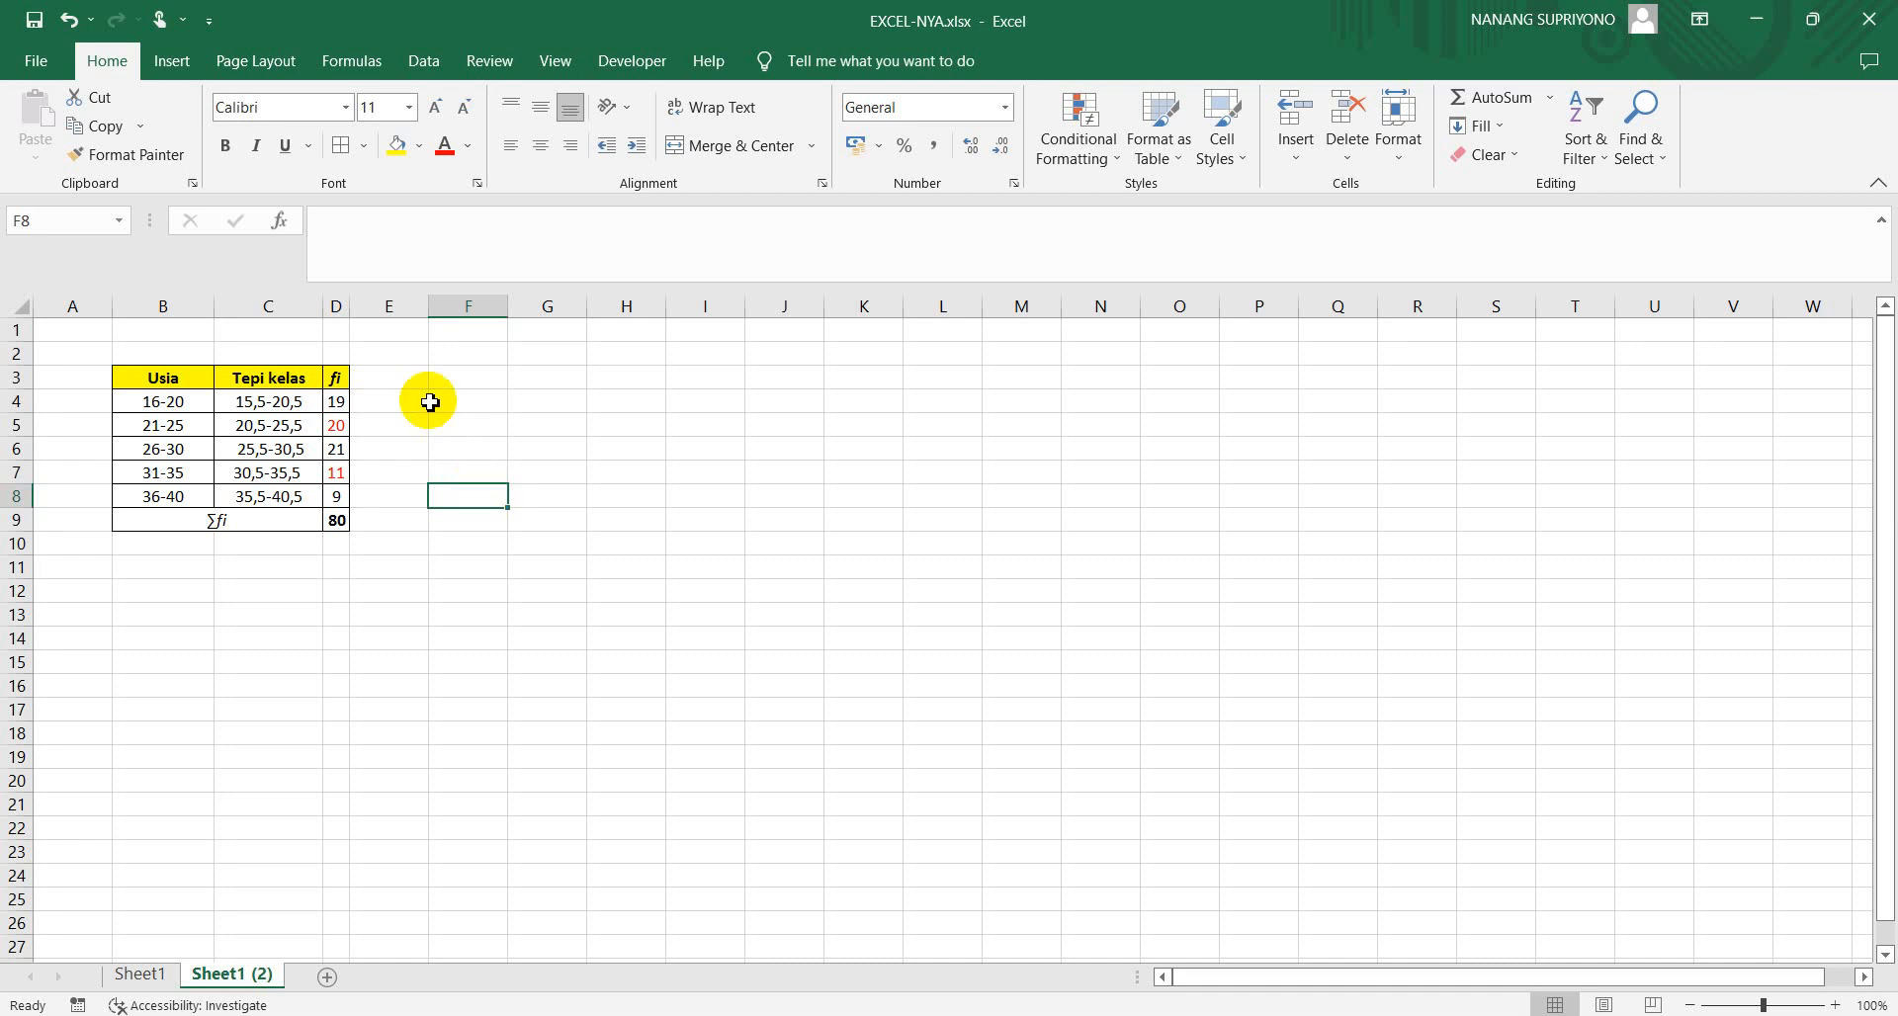
Enter the column header xi in E3 and make its text italic
{"action": "left_click", "coordinate": [382, 380]}
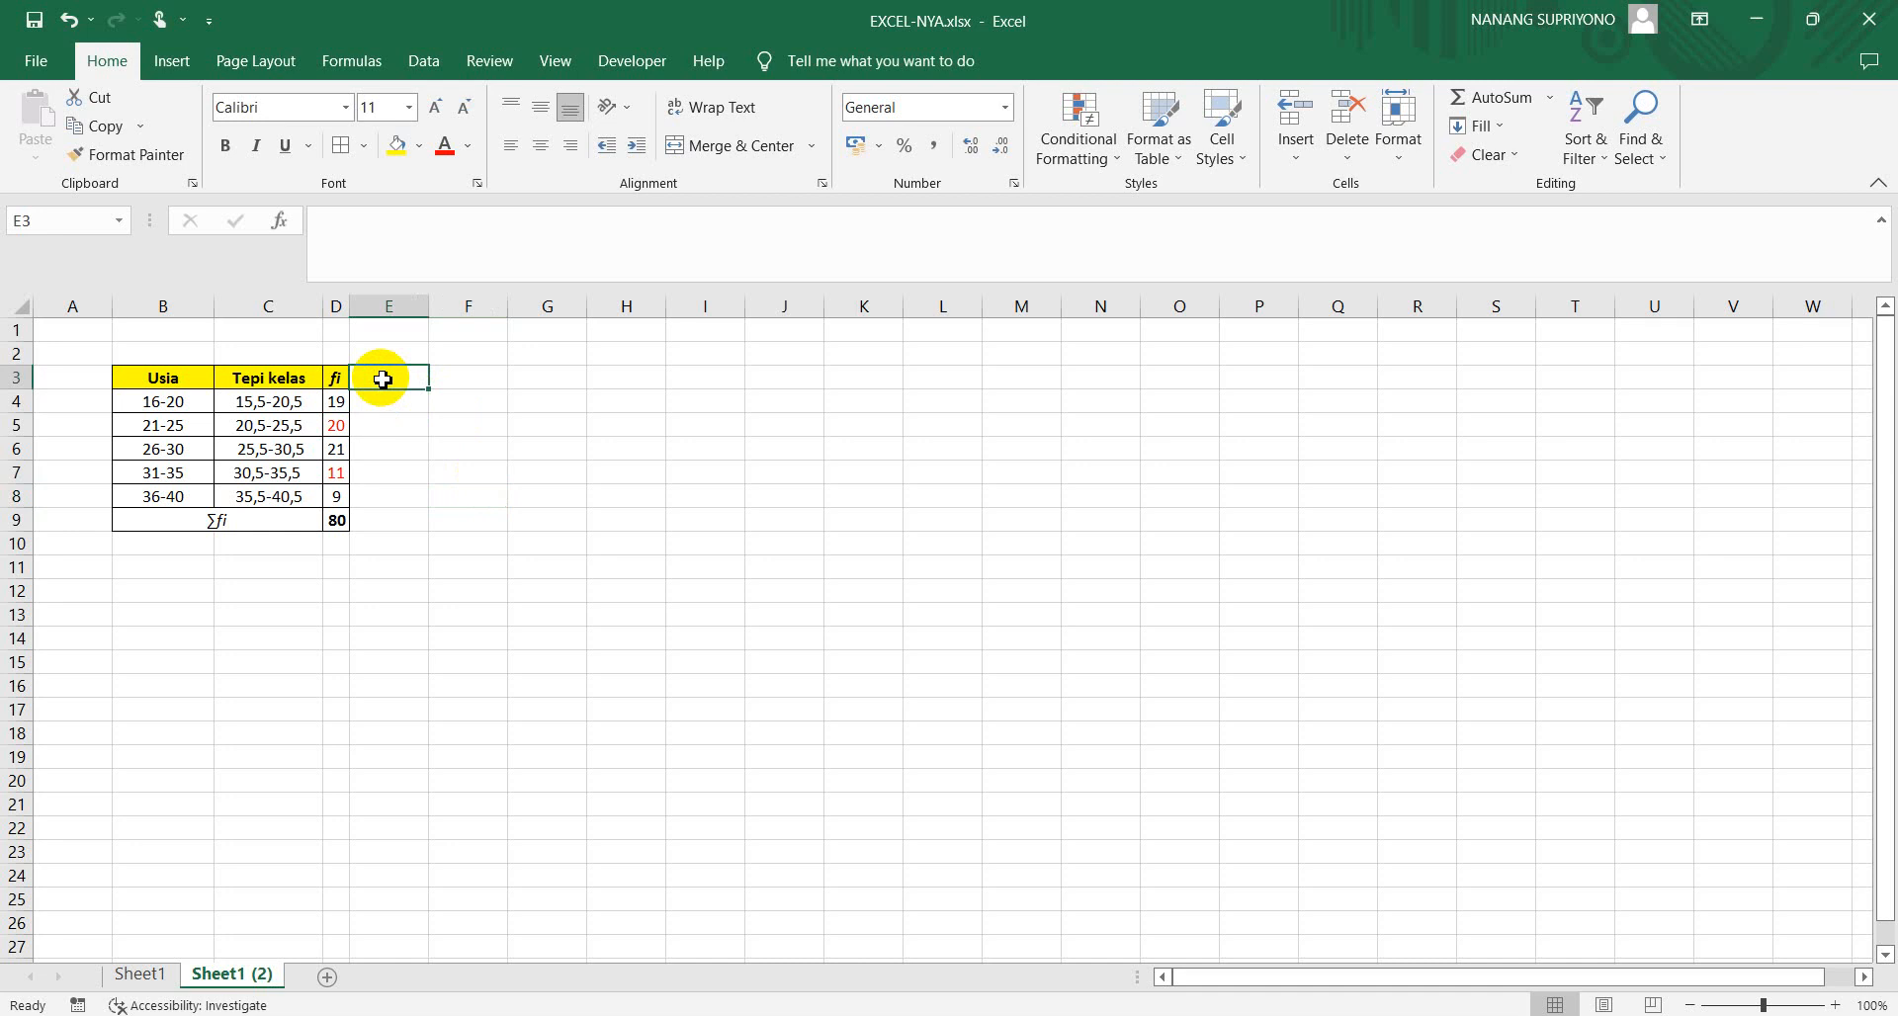
{"action": "type", "text": "xi"}
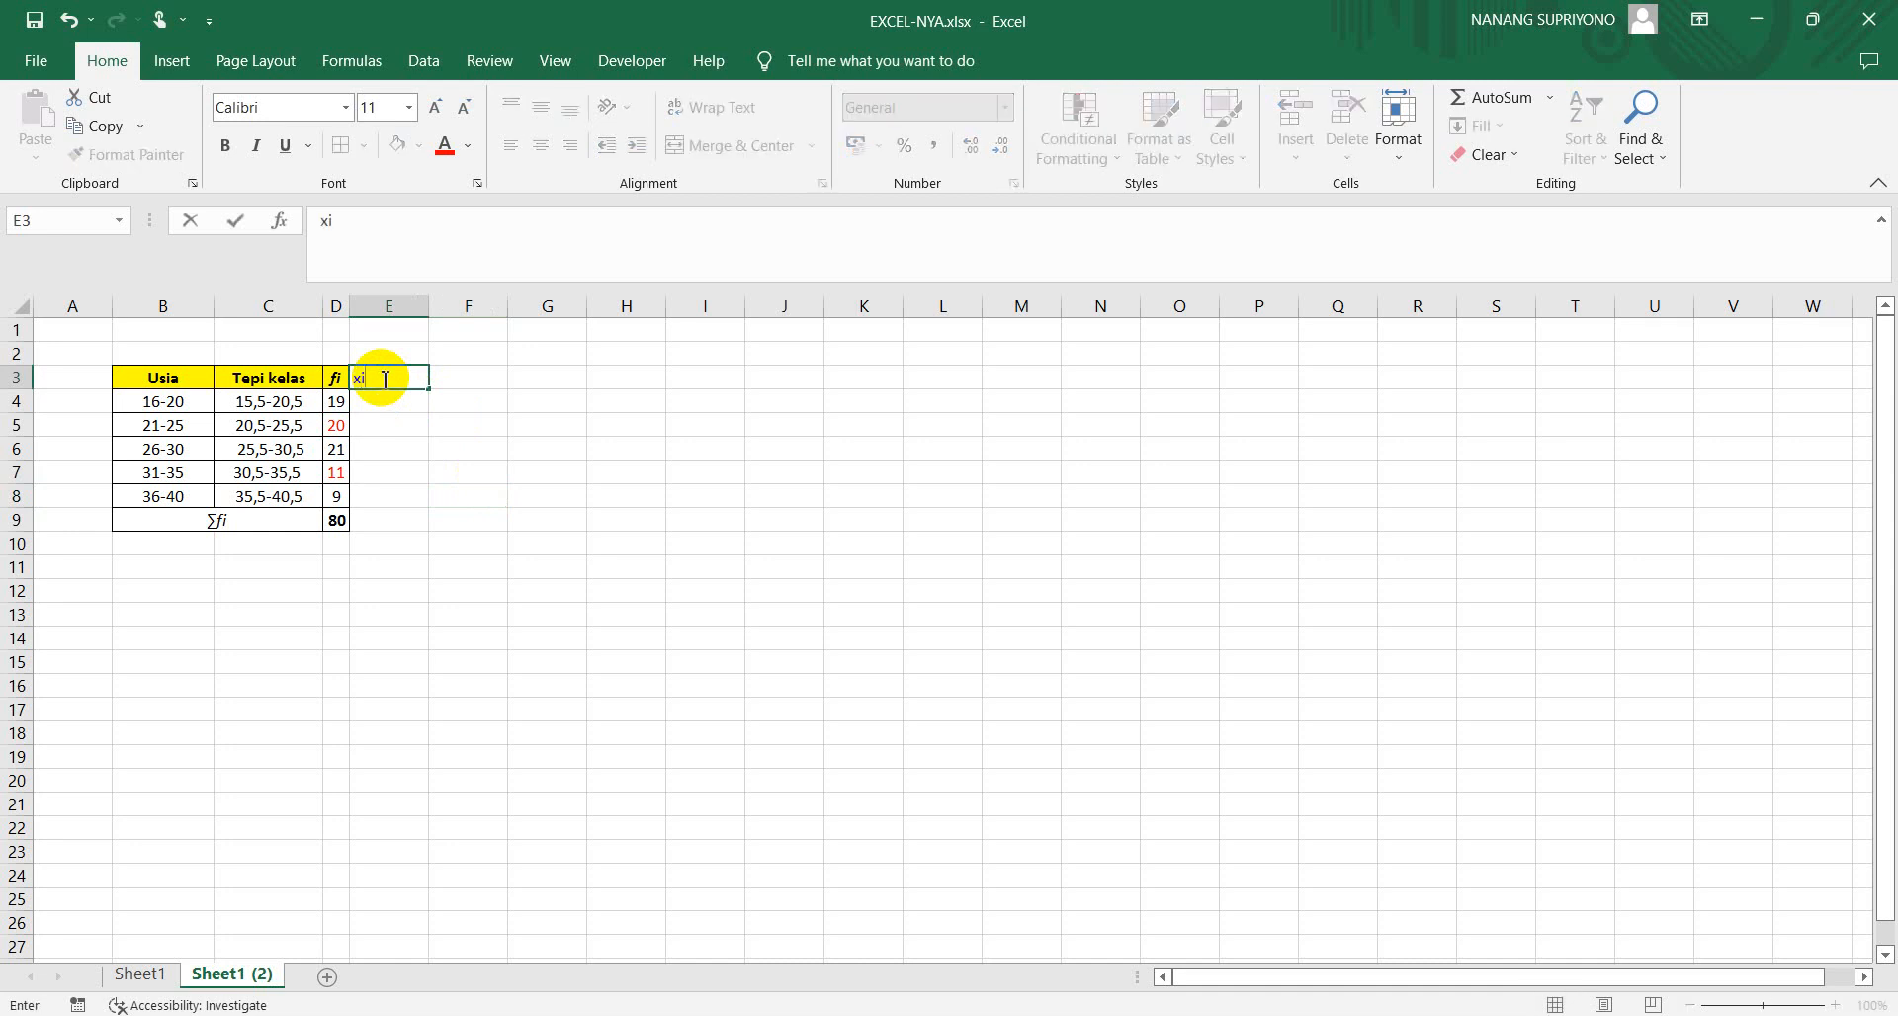
{"action": "key", "text": "Return"}
{"action": "left_click", "coordinate": [379, 379]}
{"action": "double_click", "coordinate": [376, 375]}
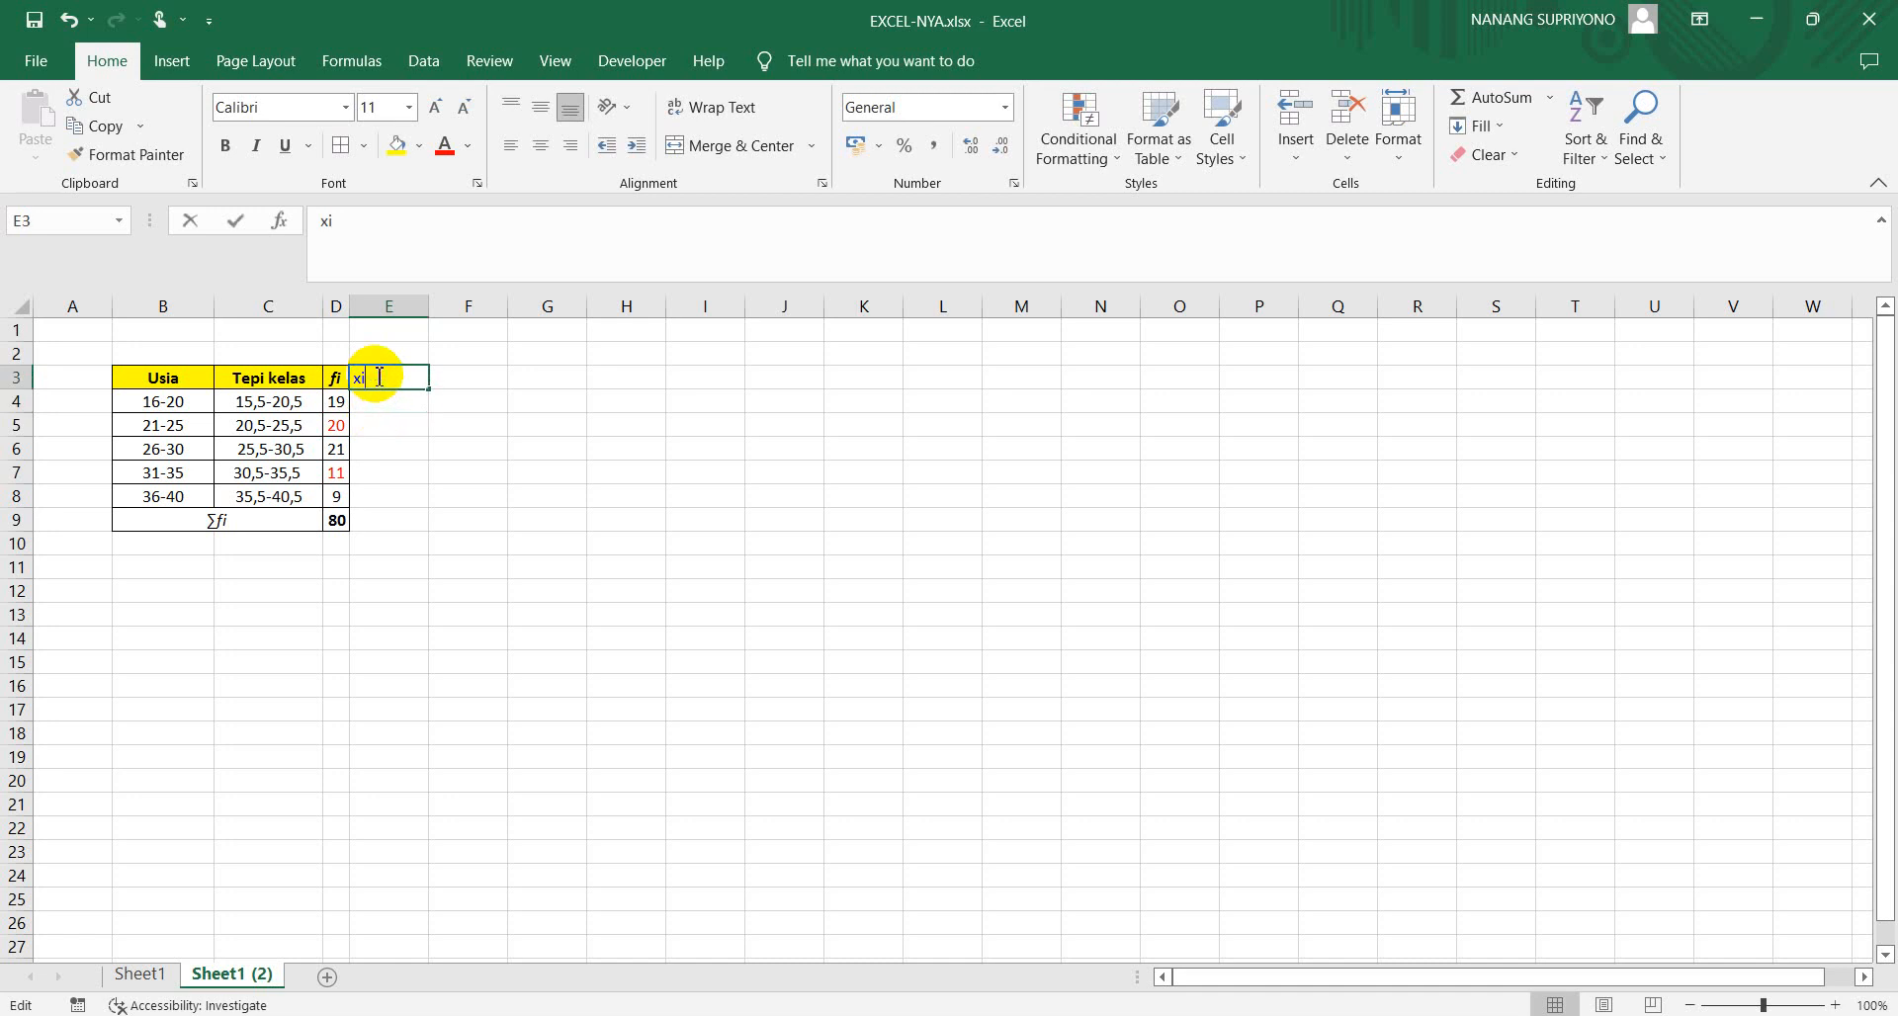
{"action": "left_click_drag", "start_coordinate": [377, 376], "coordinate": [358, 377]}
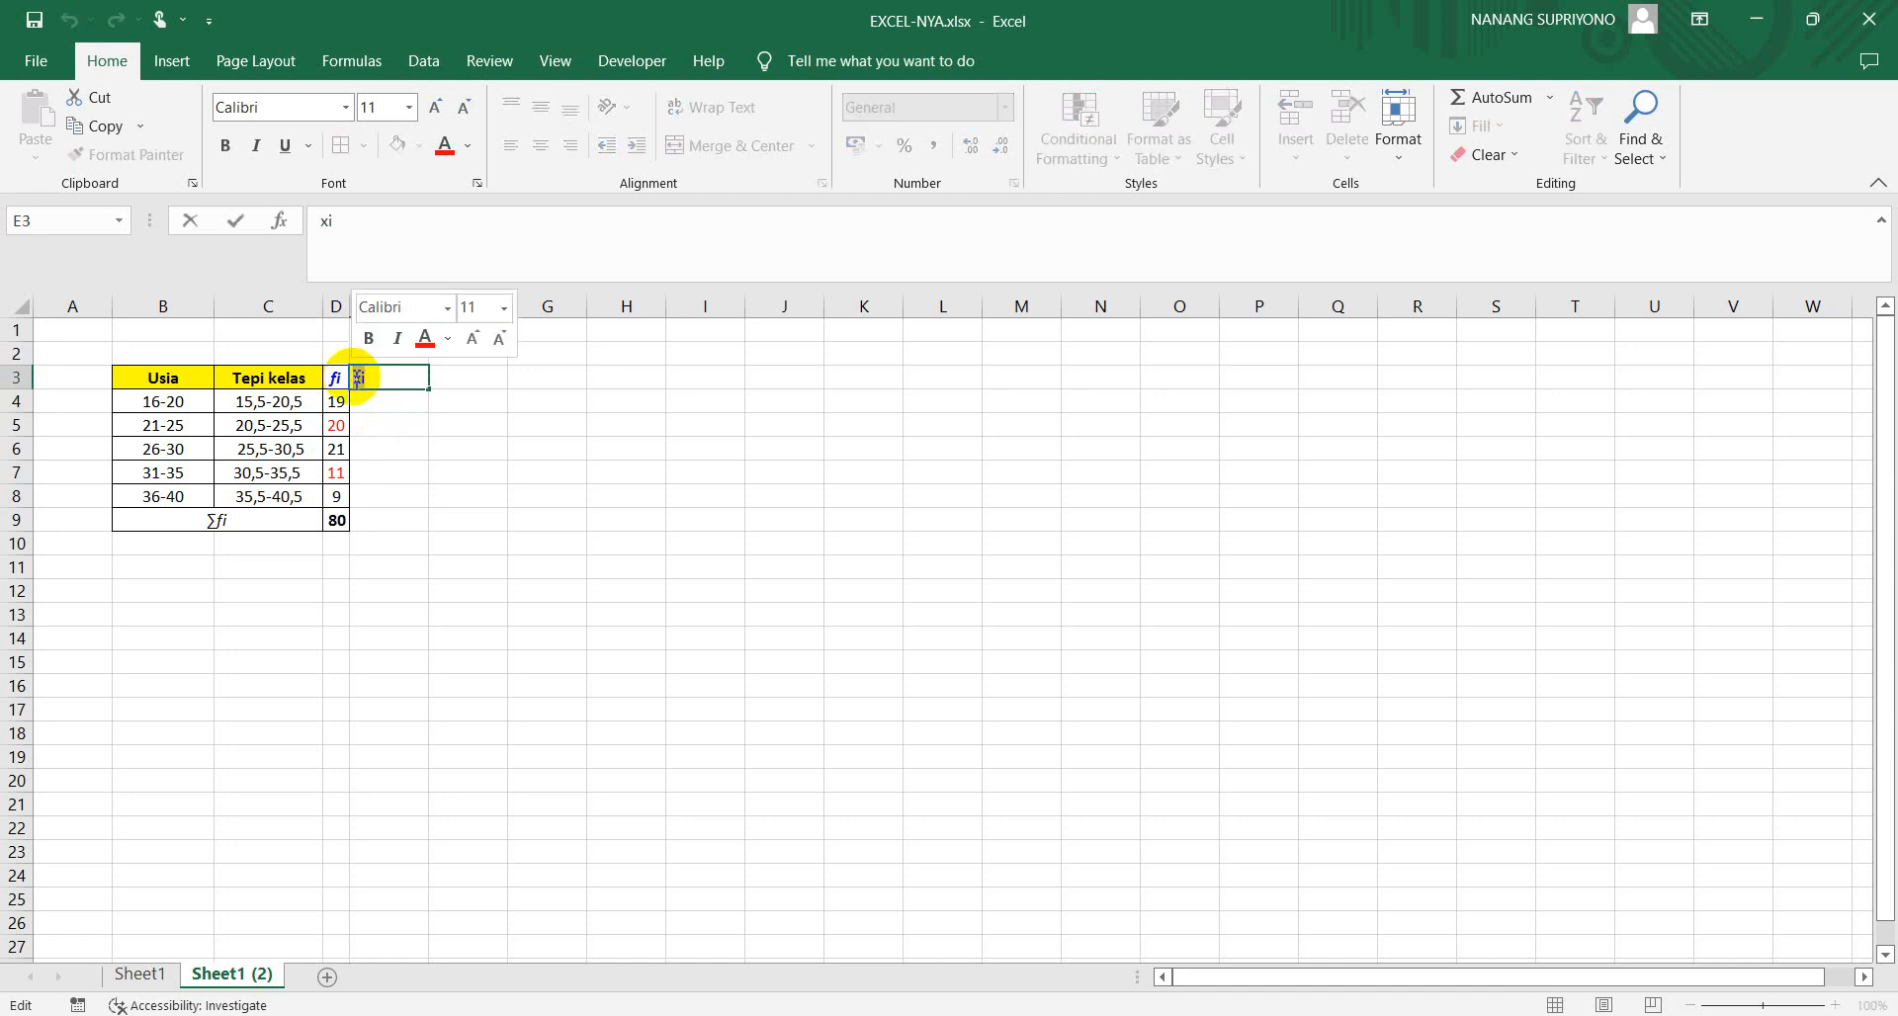
{"action": "key", "text": "ctrl+i"}
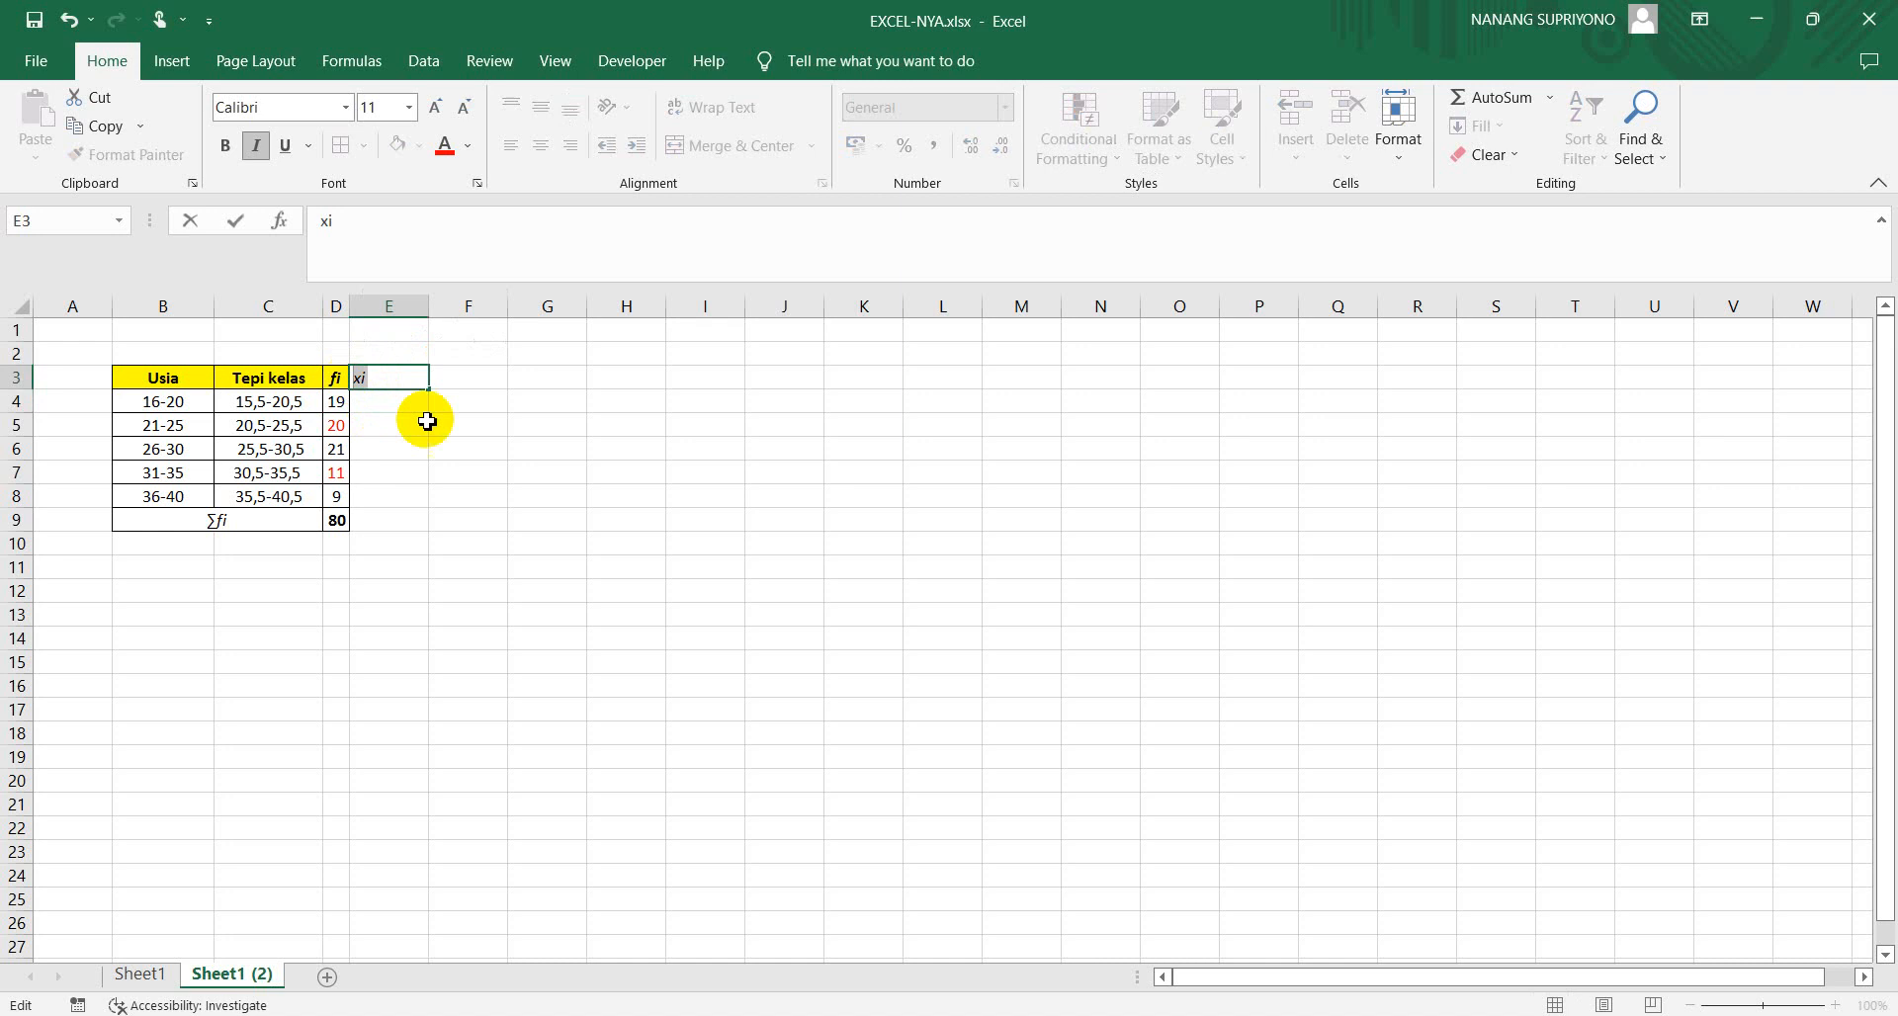
Center the contents of E3:H9 both vertically and horizontally
{"action": "left_click_drag", "start_coordinate": [394, 386], "coordinate": [636, 530]}
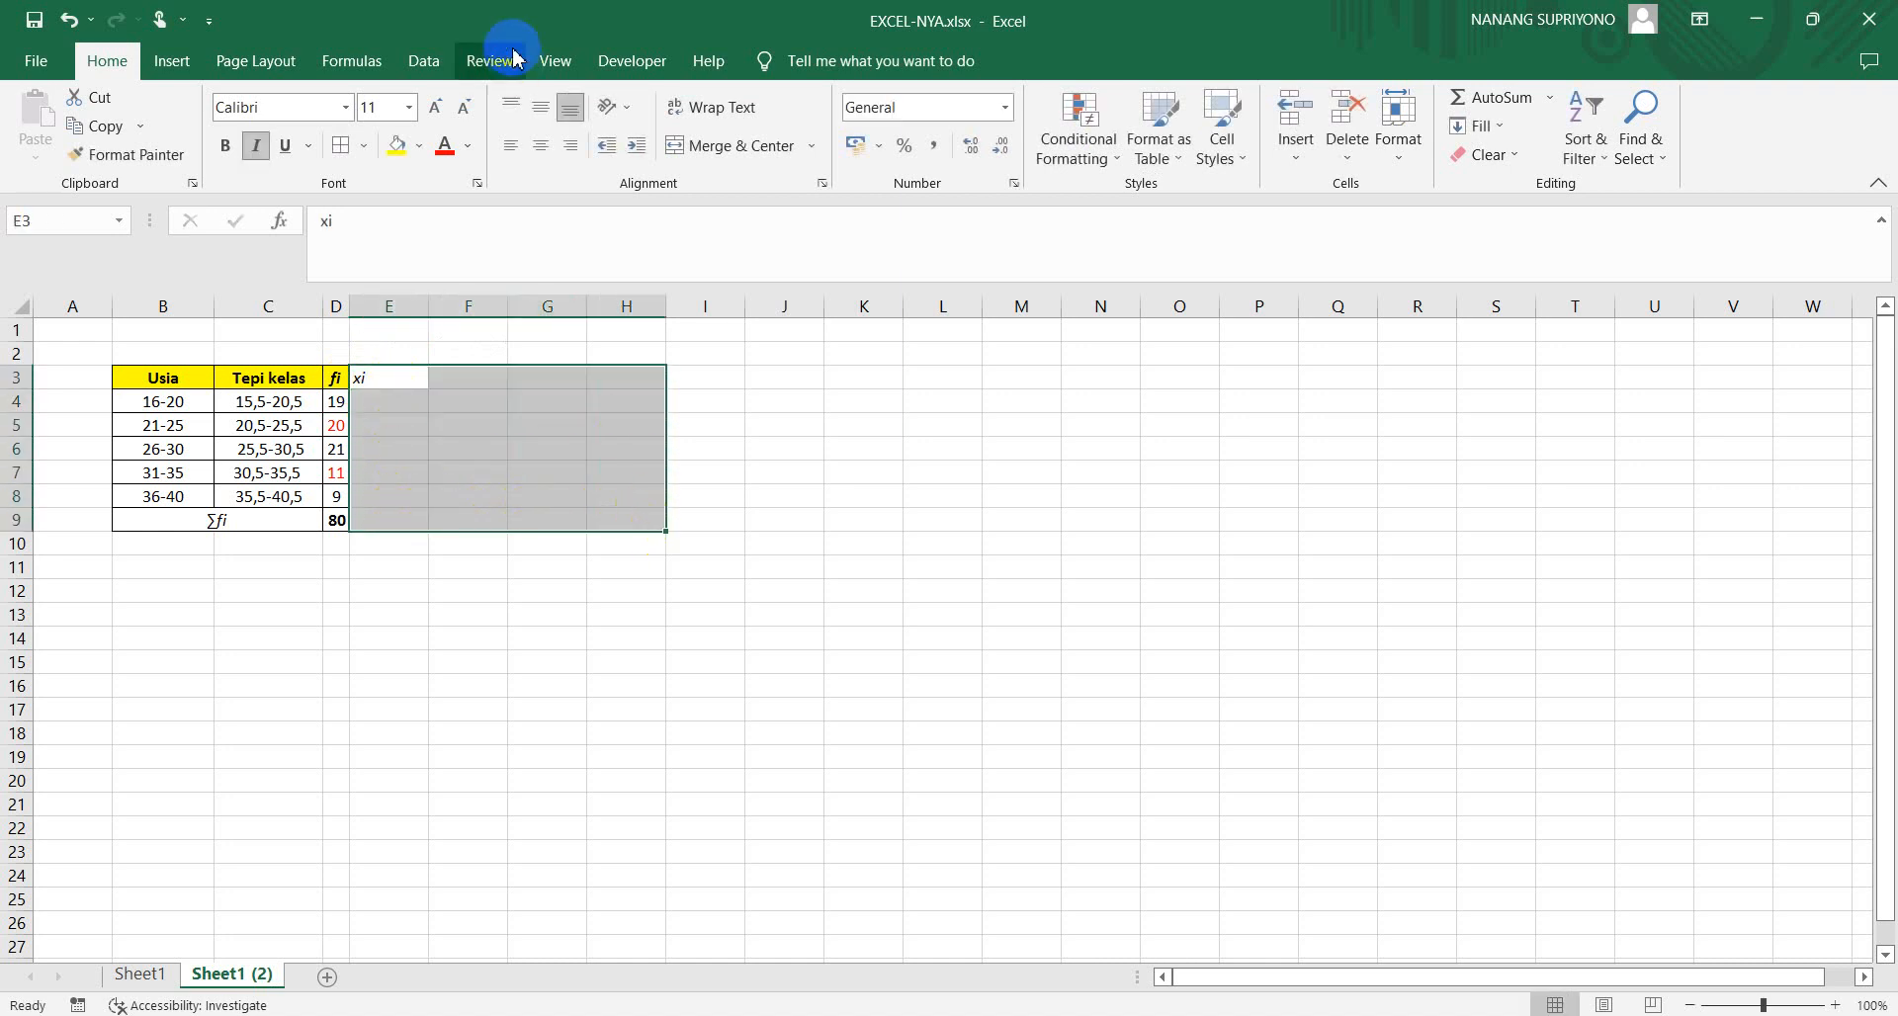
{"action": "left_click", "coordinate": [542, 111]}
{"action": "left_click", "coordinate": [540, 146]}
{"action": "left_click", "coordinate": [514, 618]}
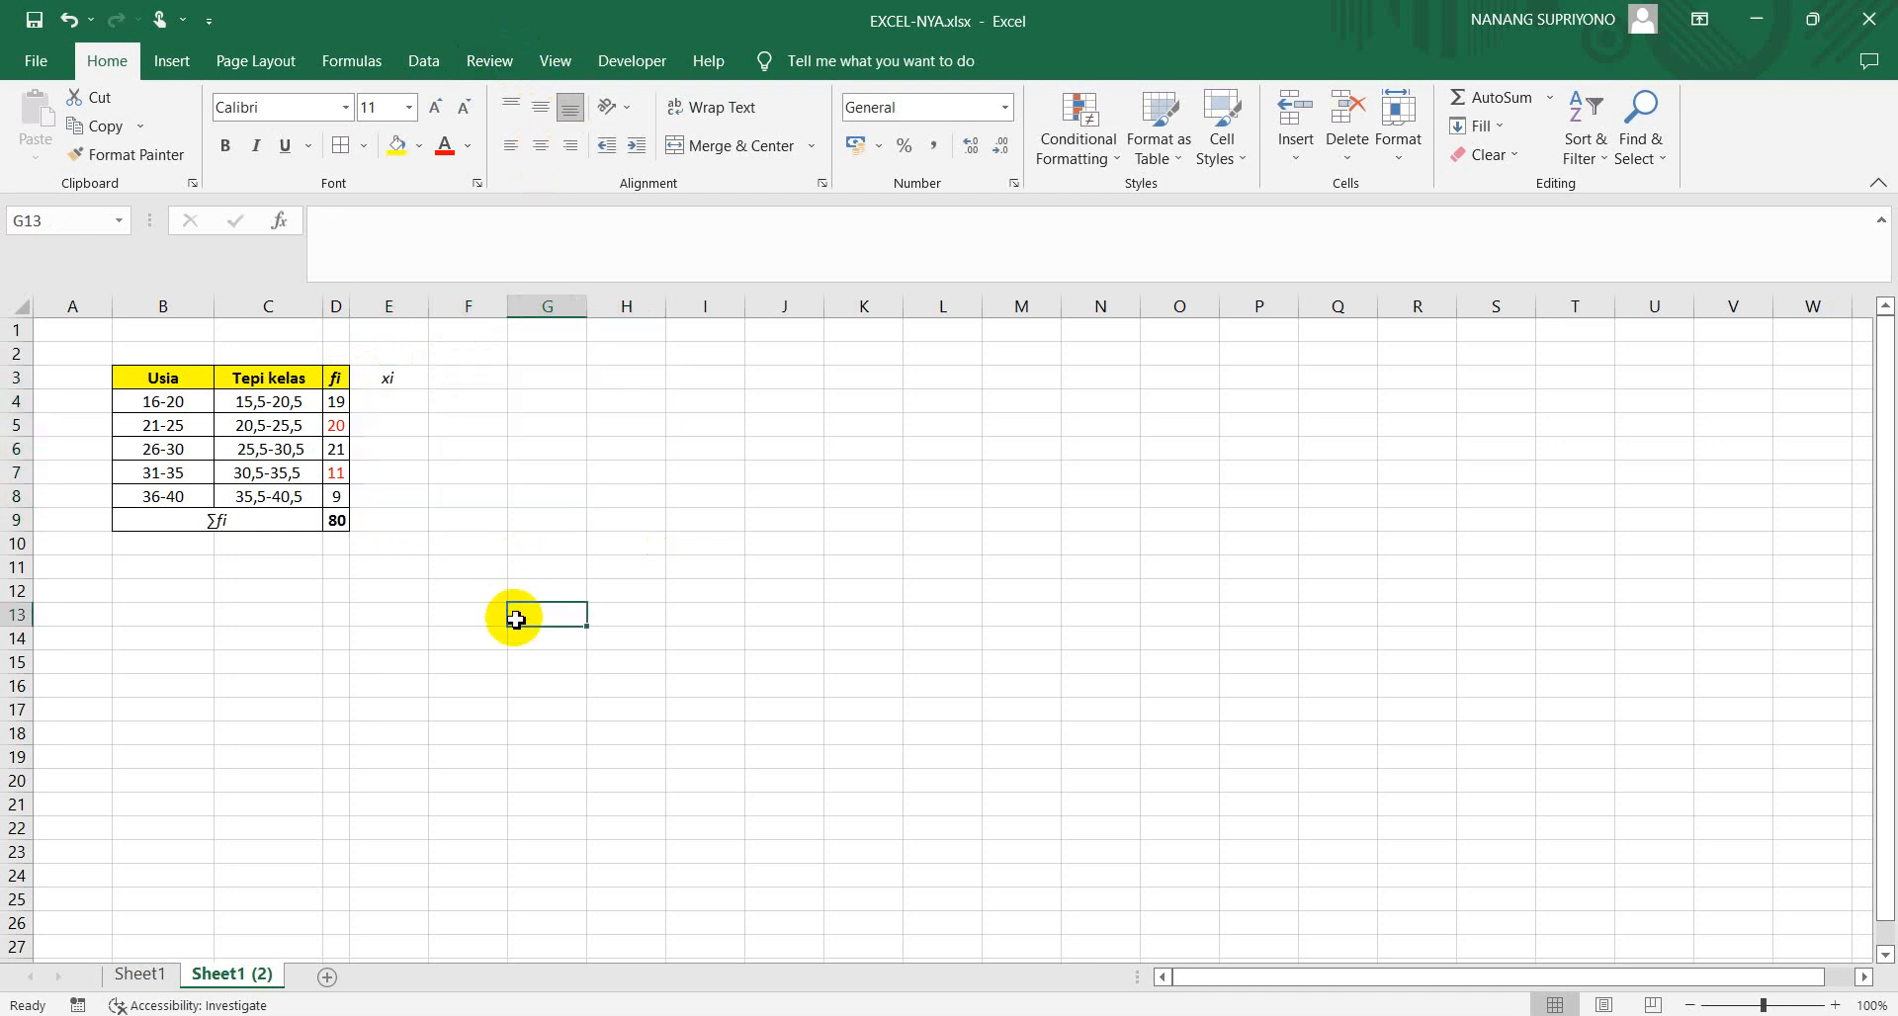
Circle the 16 and the 20 of the first Usia class in B4 with the red ink pen
{"action": "left_click", "coordinate": [378, 409]}
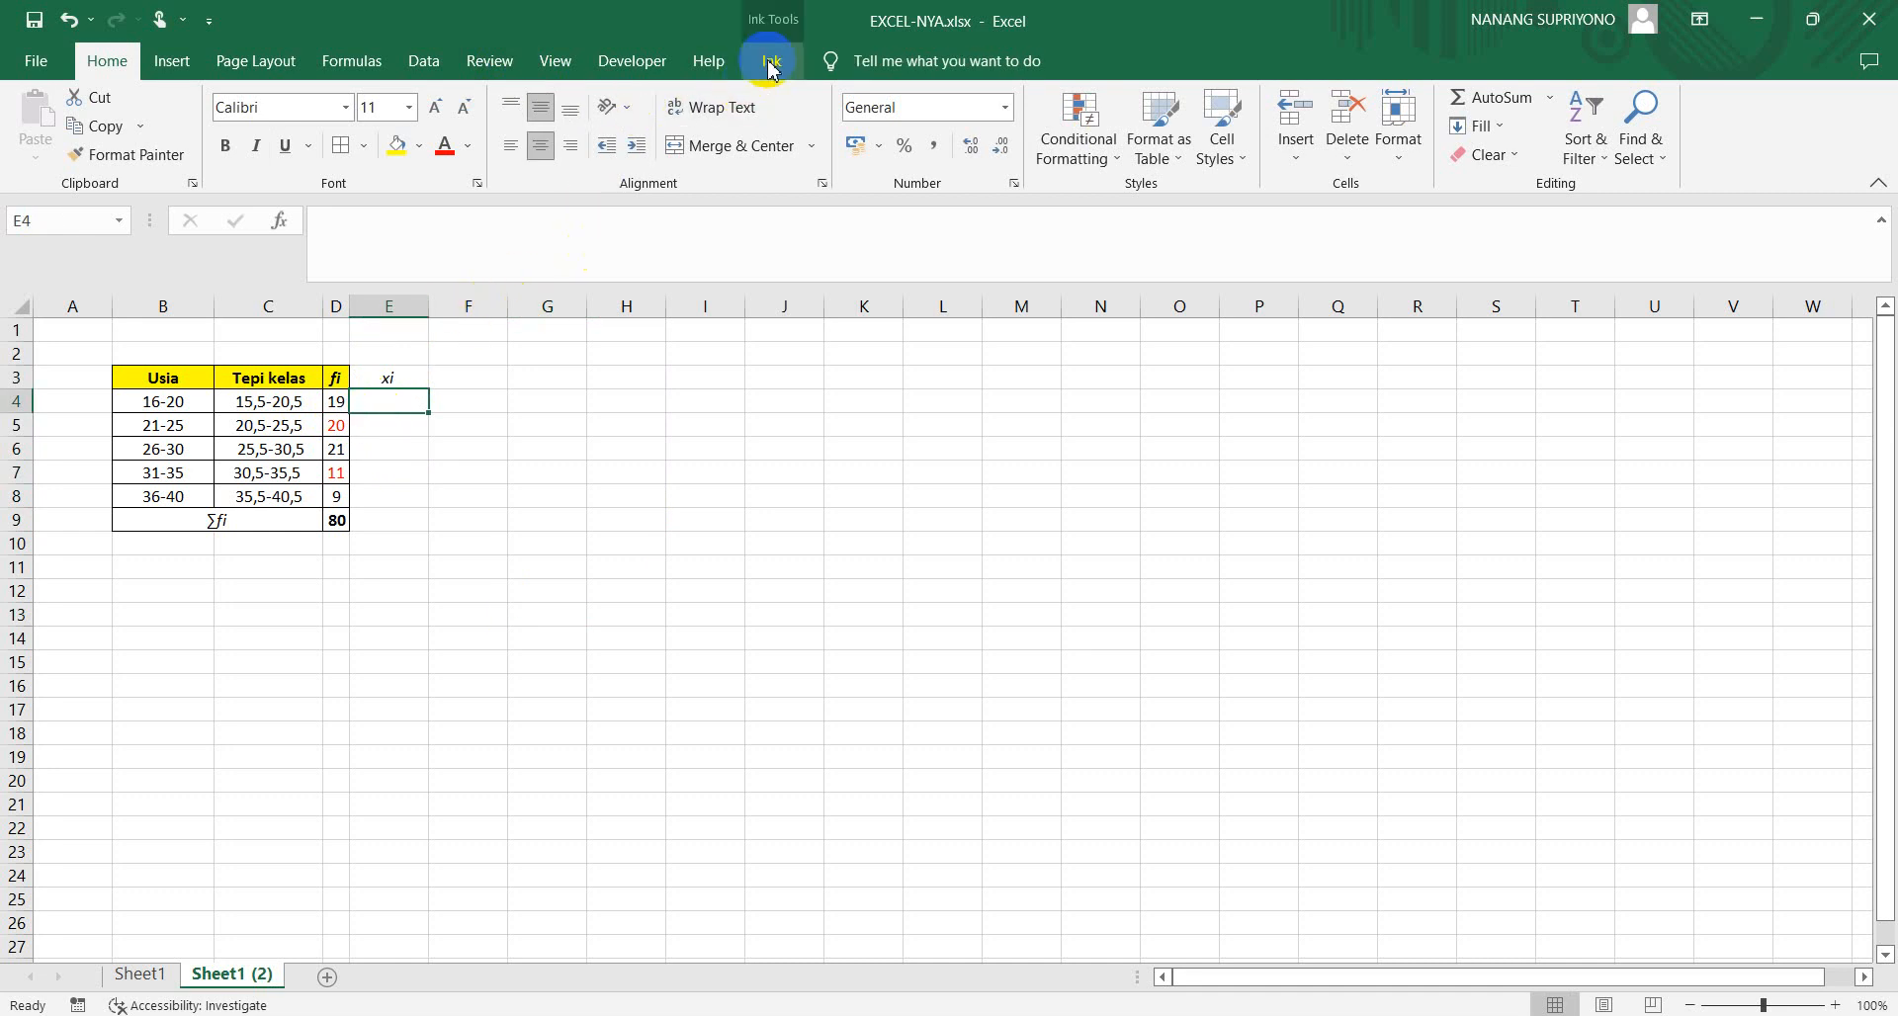
{"action": "left_click", "coordinate": [771, 61]}
{"action": "left_click", "coordinate": [367, 147]}
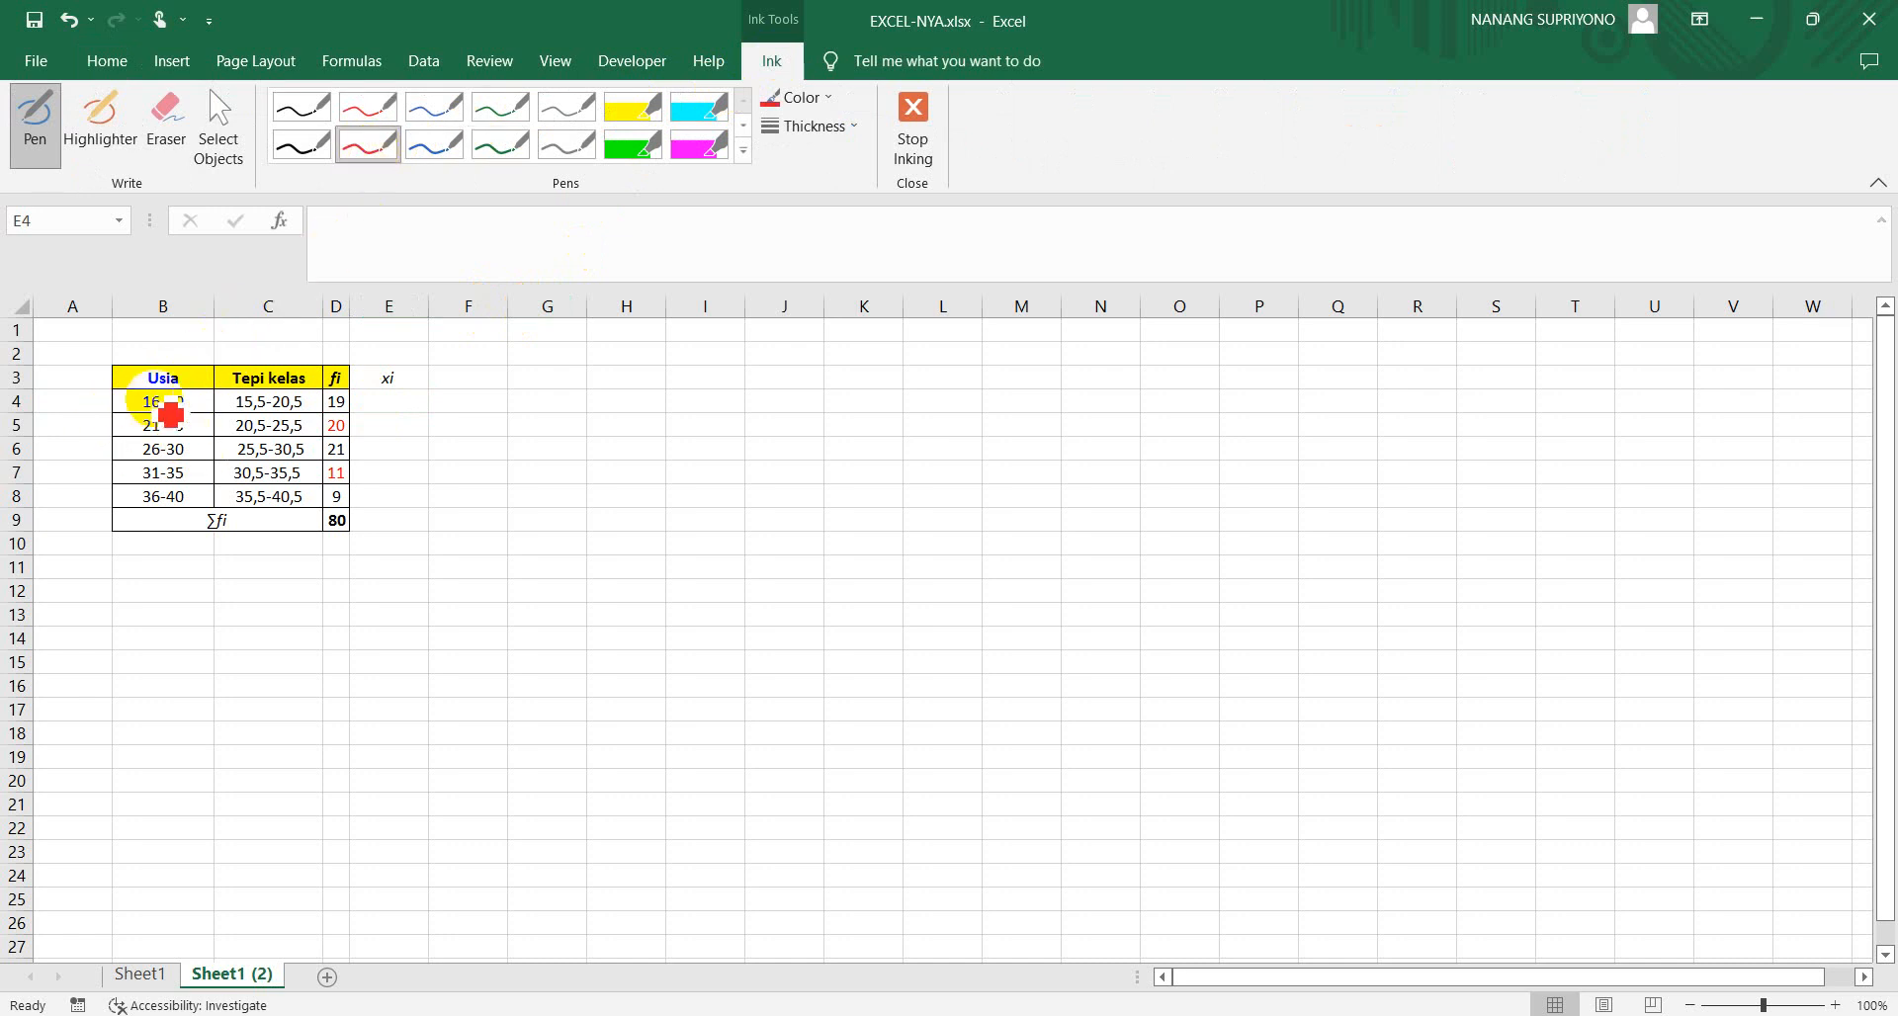
{"action": "mouse_move", "coordinate": [150, 388]}
{"action": "left_mouse_down"}
{"action": "mouse_move", "coordinate": [157, 415]}
{"action": "mouse_move", "coordinate": [144, 387]}
{"action": "left_mouse_up"}
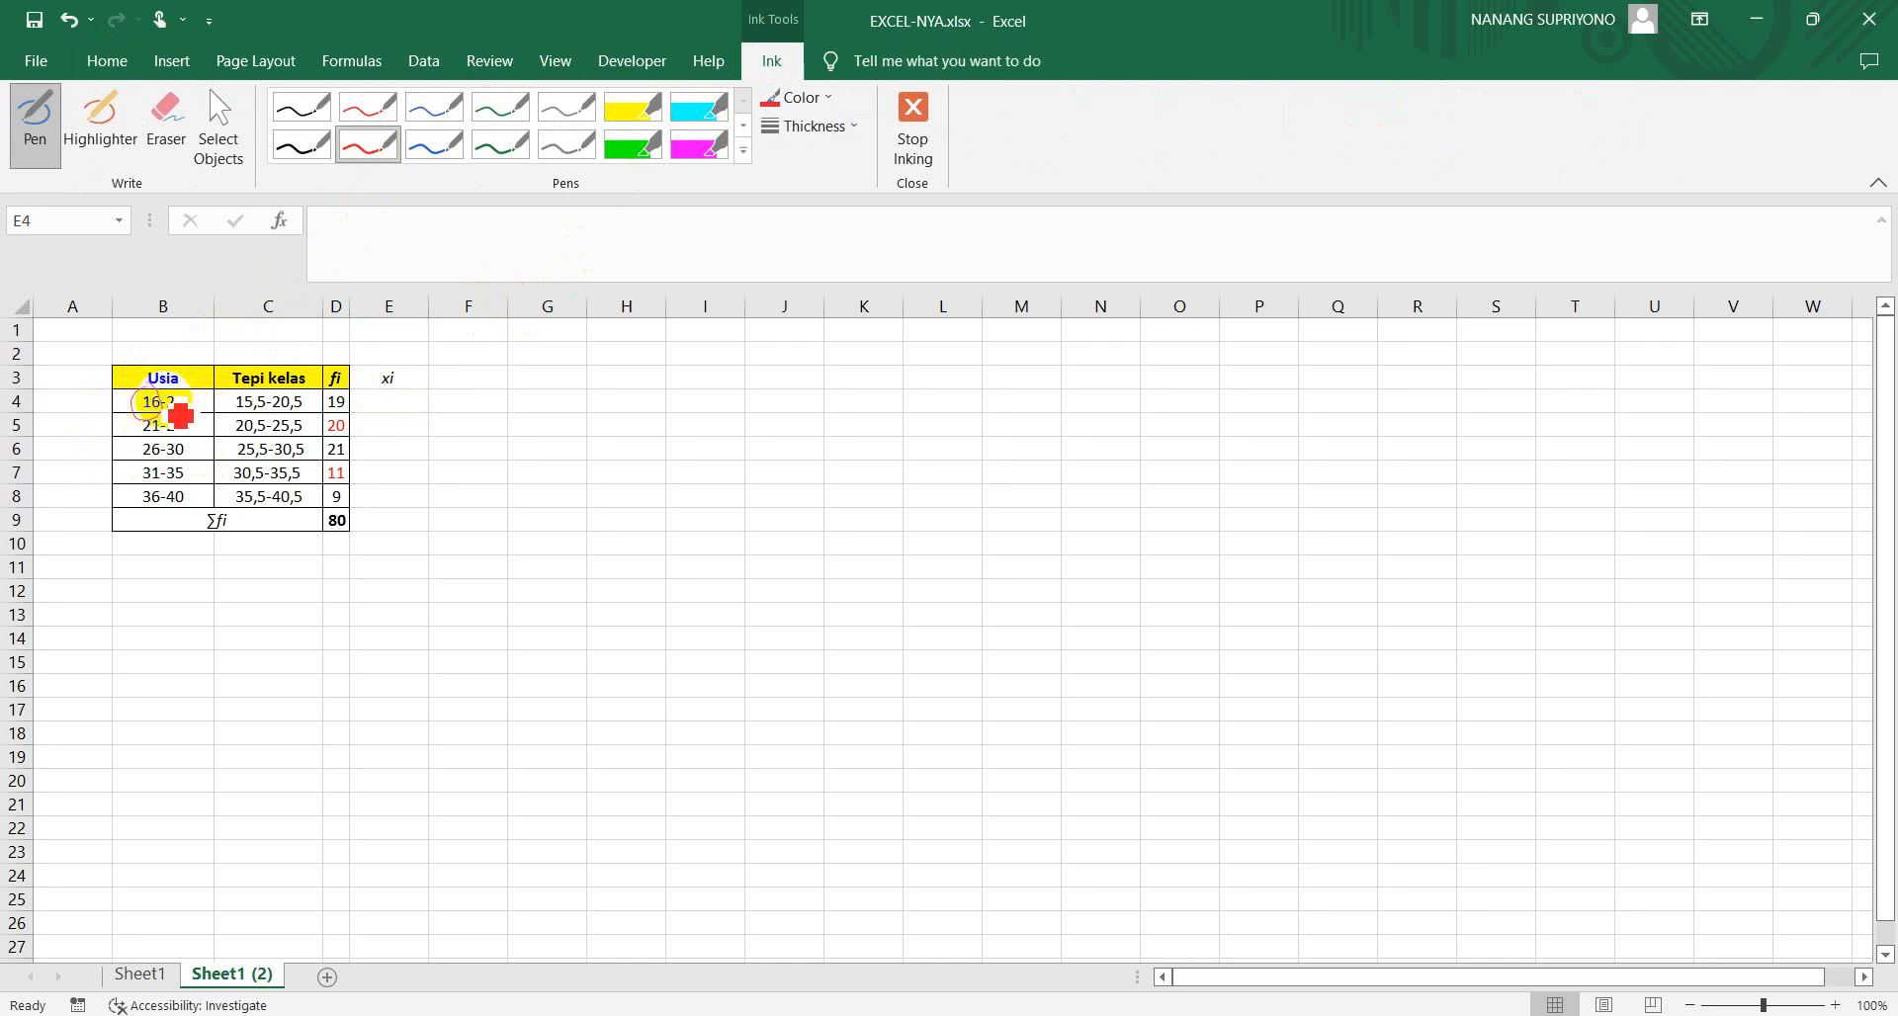
{"action": "mouse_move", "coordinate": [181, 388]}
{"action": "left_mouse_down"}
{"action": "mouse_move", "coordinate": [160, 397]}
{"action": "mouse_move", "coordinate": [188, 386]}
{"action": "left_mouse_up"}
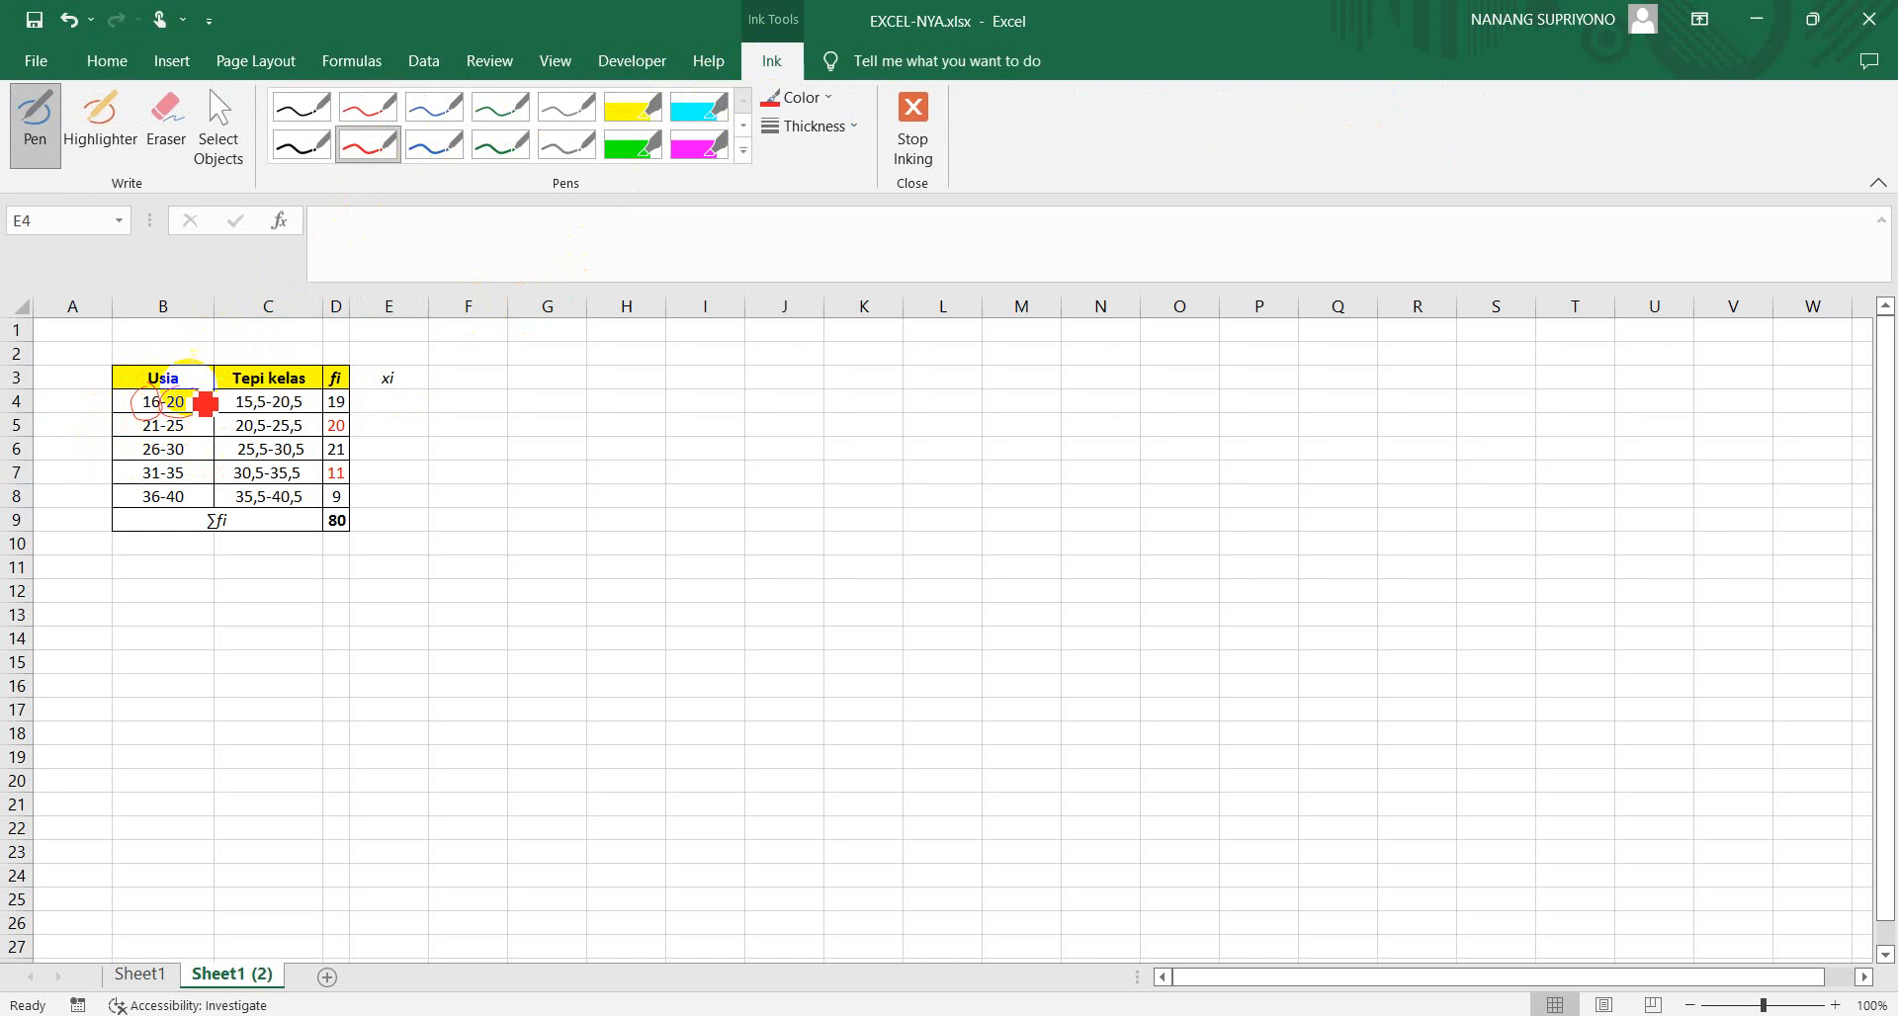
Handwrite the midpoint working (16+20)/2 and 36/2 = 18 in red ink below the table
{"action": "mouse_move", "coordinate": [122, 557]}
{"action": "left_mouse_down"}
{"action": "mouse_move", "coordinate": [123, 576]}
{"action": "mouse_move", "coordinate": [182, 573]}
{"action": "left_mouse_up"}
{"action": "mouse_move", "coordinate": [186, 565]}
{"action": "left_mouse_down"}
{"action": "mouse_move", "coordinate": [193, 582]}
{"action": "mouse_move", "coordinate": [159, 600]}
{"action": "left_mouse_up"}
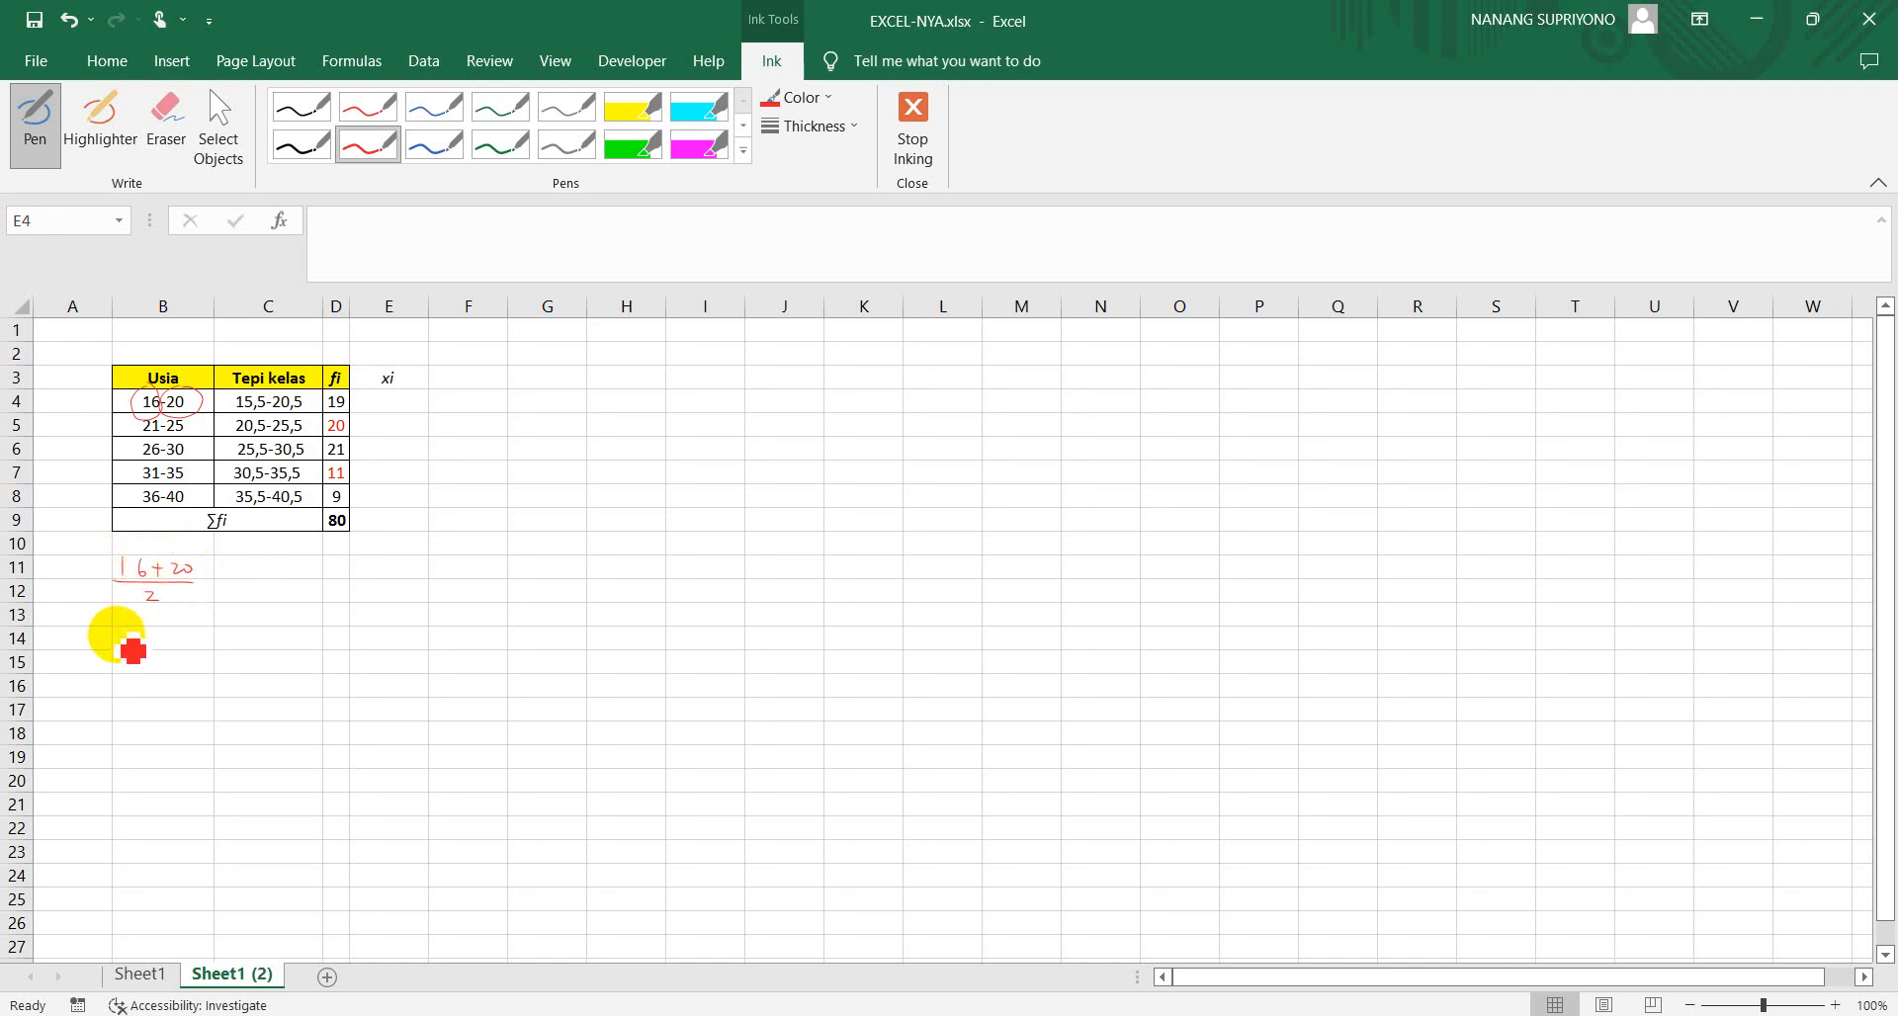
{"action": "left_click_drag", "start_coordinate": [127, 628], "coordinate": [127, 639]}
{"action": "left_click_drag", "start_coordinate": [142, 626], "coordinate": [141, 638]}
{"action": "left_click_drag", "start_coordinate": [119, 645], "coordinate": [196, 629]}
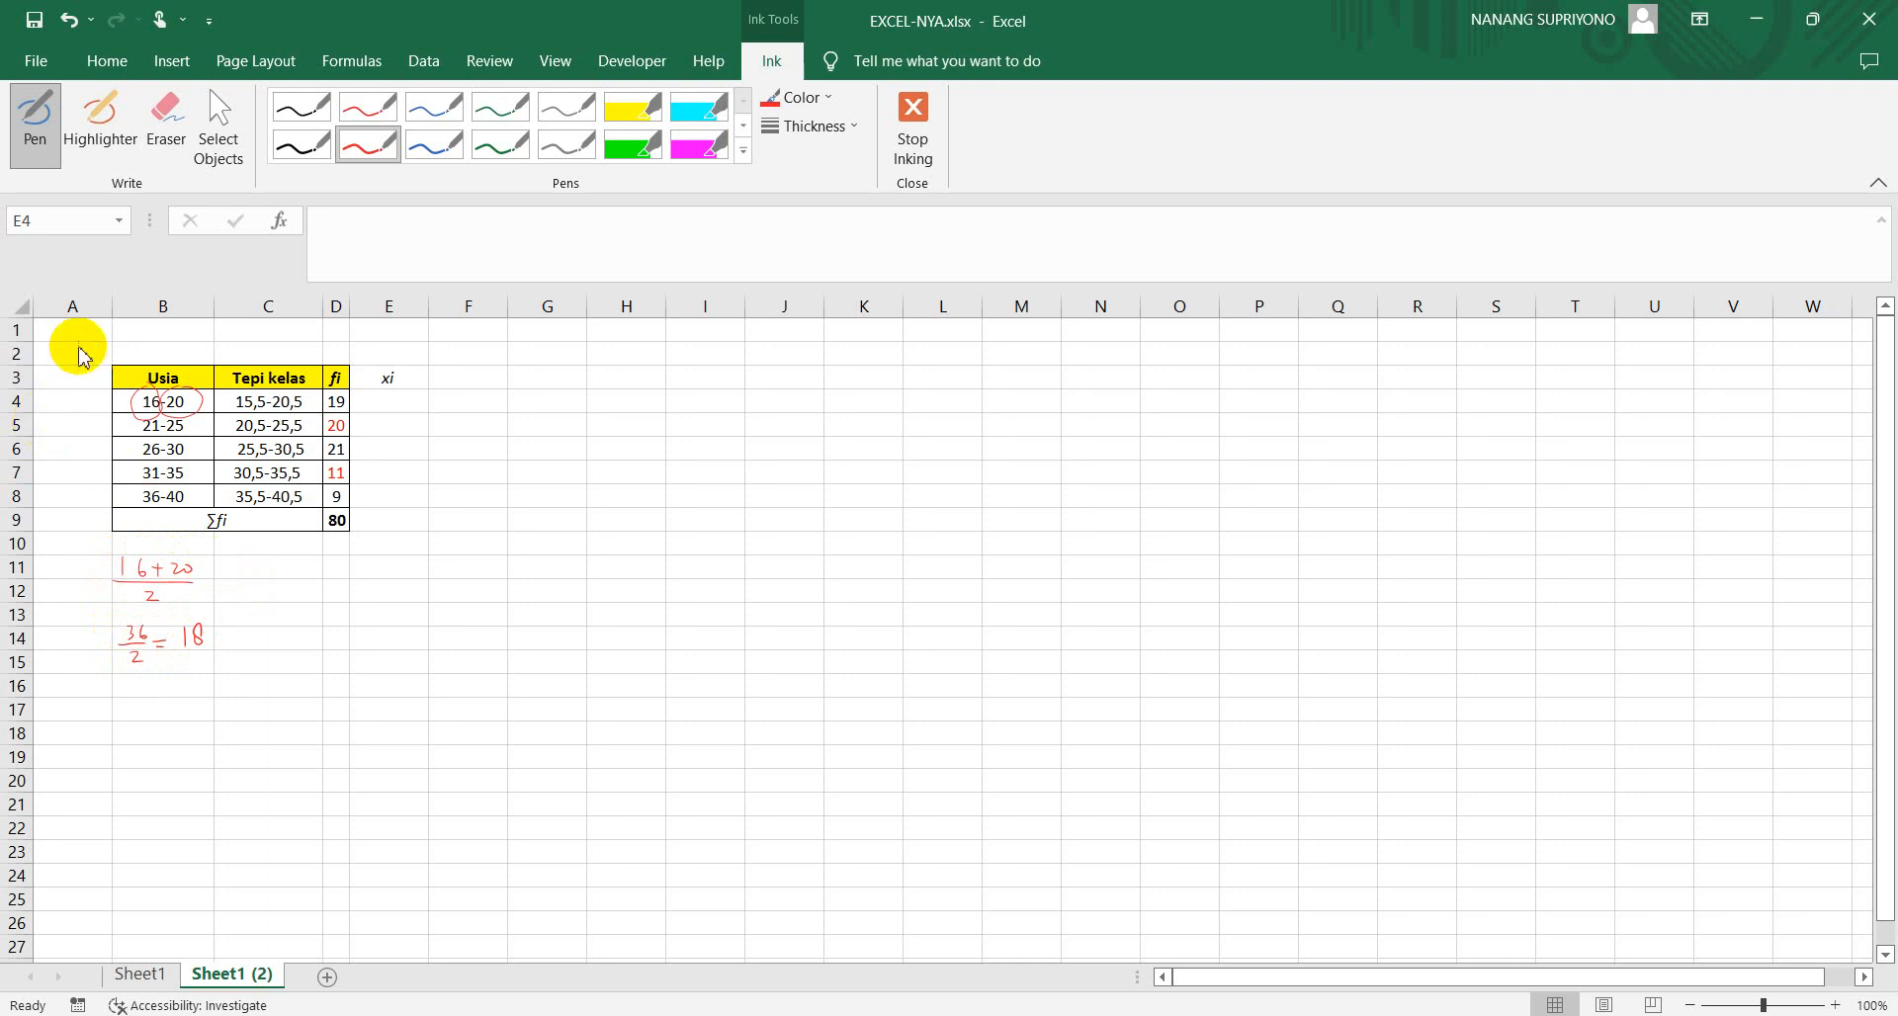
Delete all the red ink circles and handwritten calculations from the sheet and stop selecting objects
{"action": "left_click", "coordinate": [218, 126]}
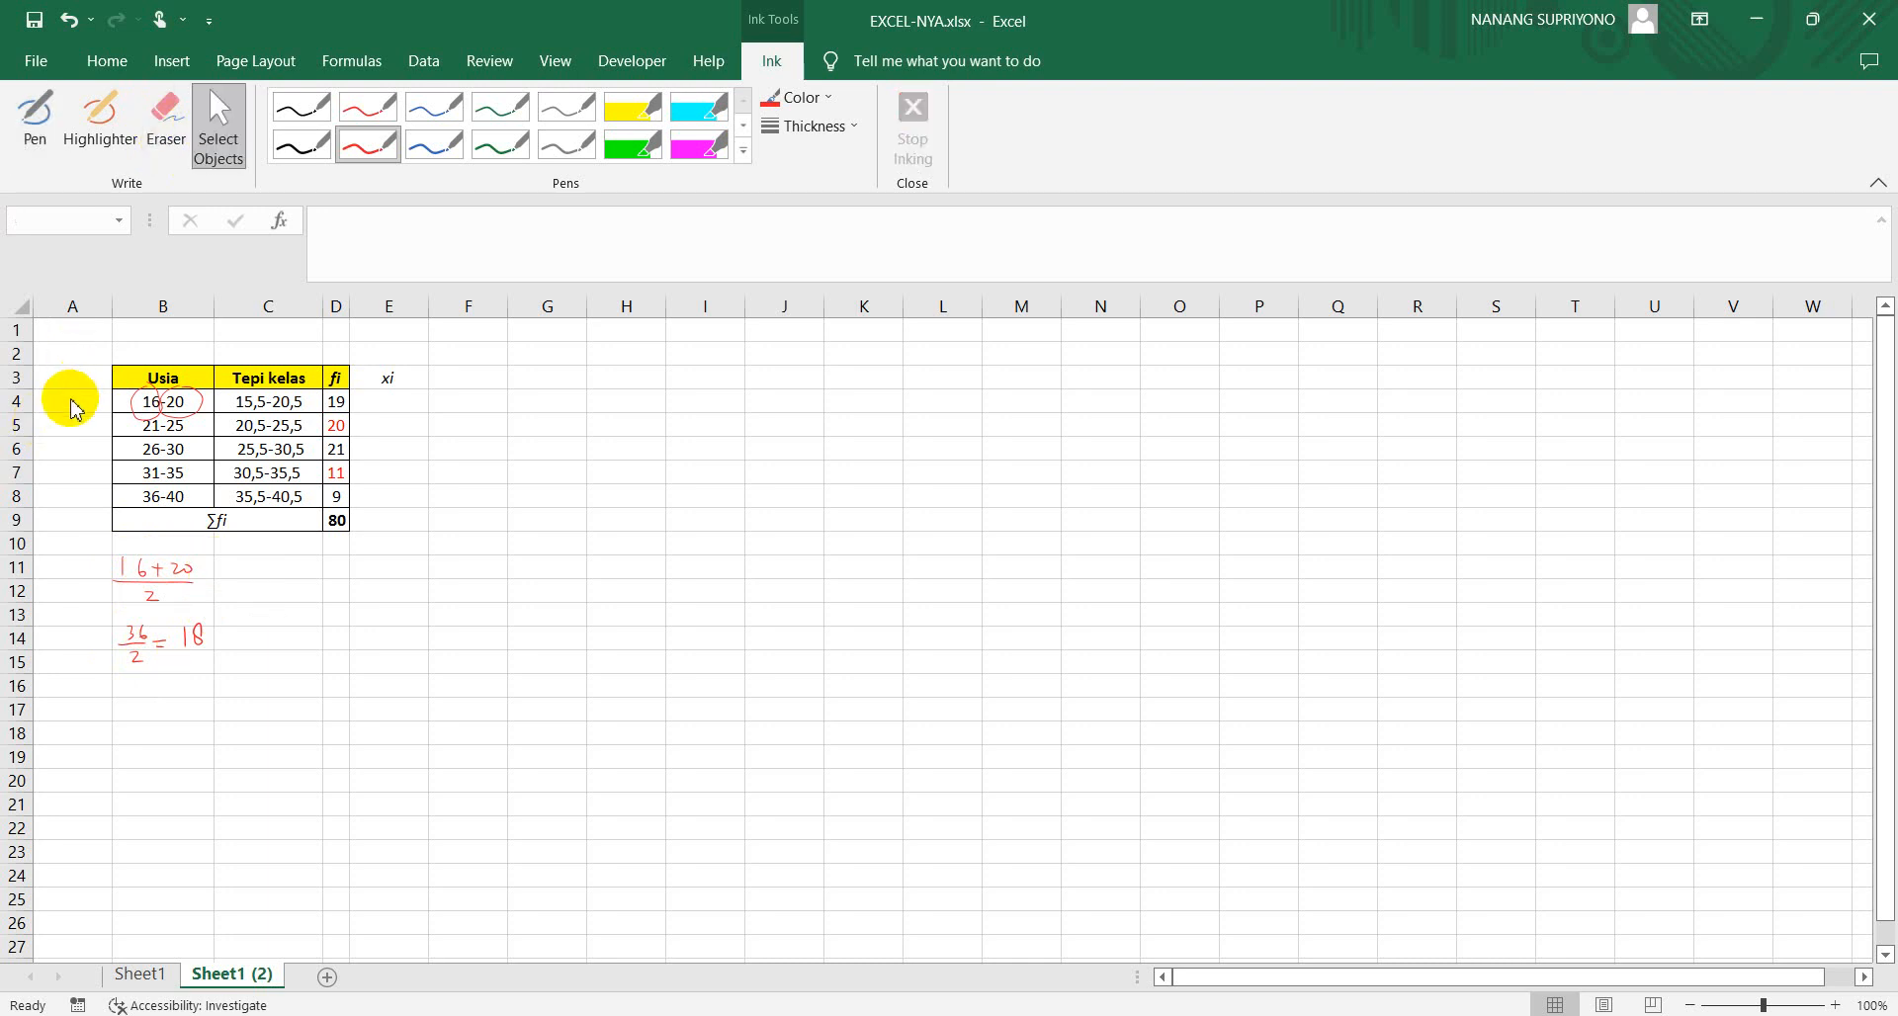
{"action": "mouse_move", "coordinate": [88, 348]}
{"action": "left_mouse_down"}
{"action": "mouse_move", "coordinate": [191, 360]}
{"action": "mouse_move", "coordinate": [250, 593]}
{"action": "mouse_move", "coordinate": [234, 669]}
{"action": "left_mouse_up"}
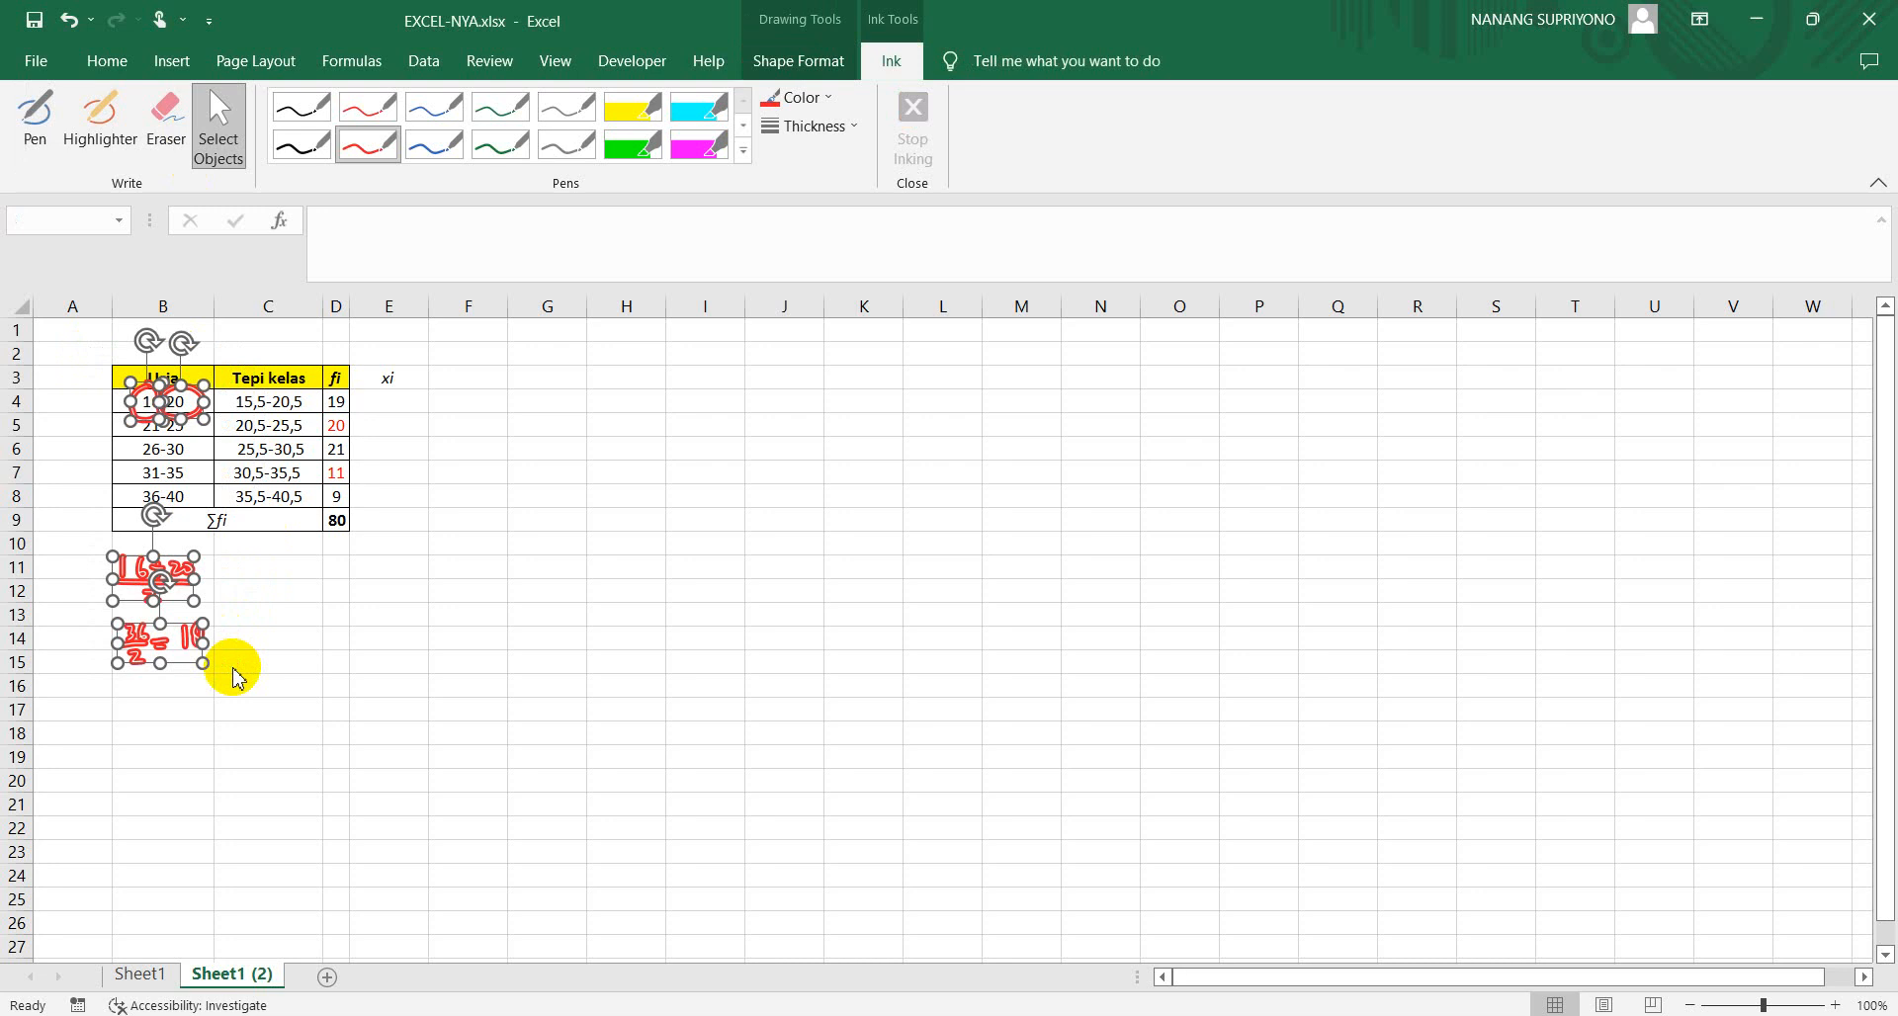
{"action": "key", "text": "Delete"}
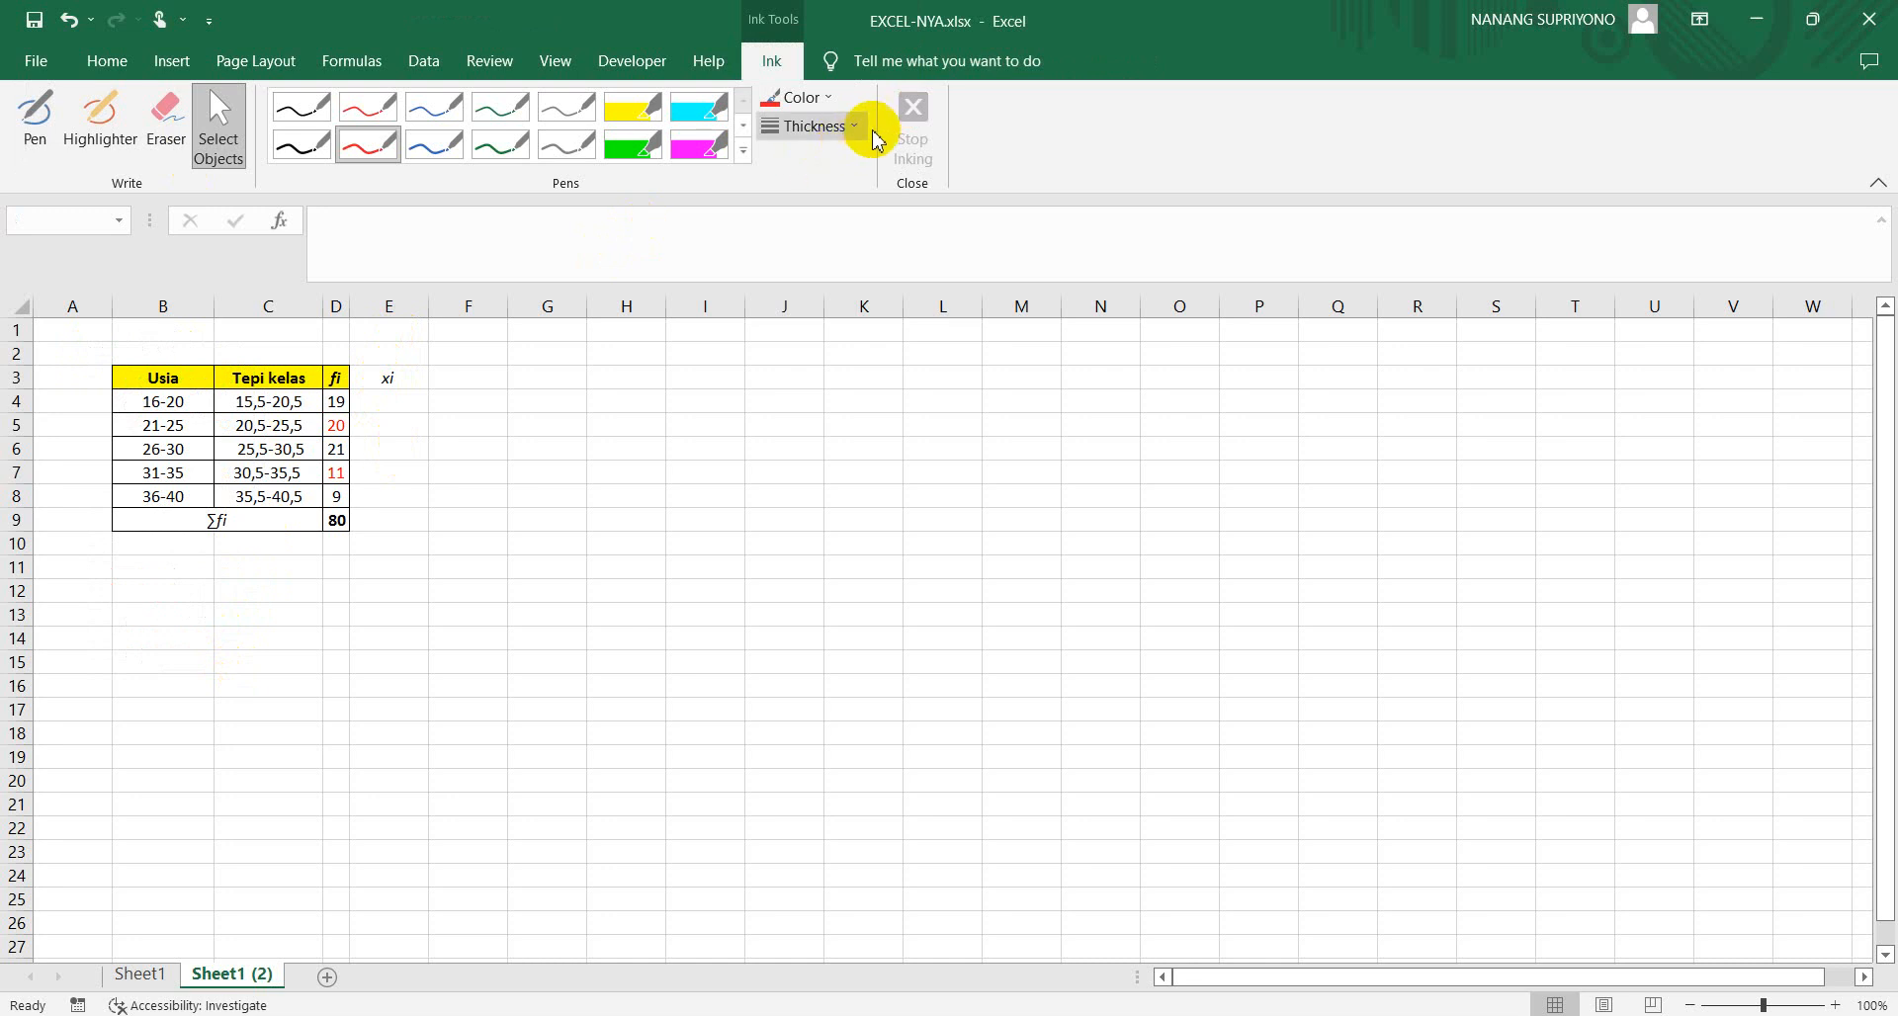
{"action": "left_click", "coordinate": [213, 148]}
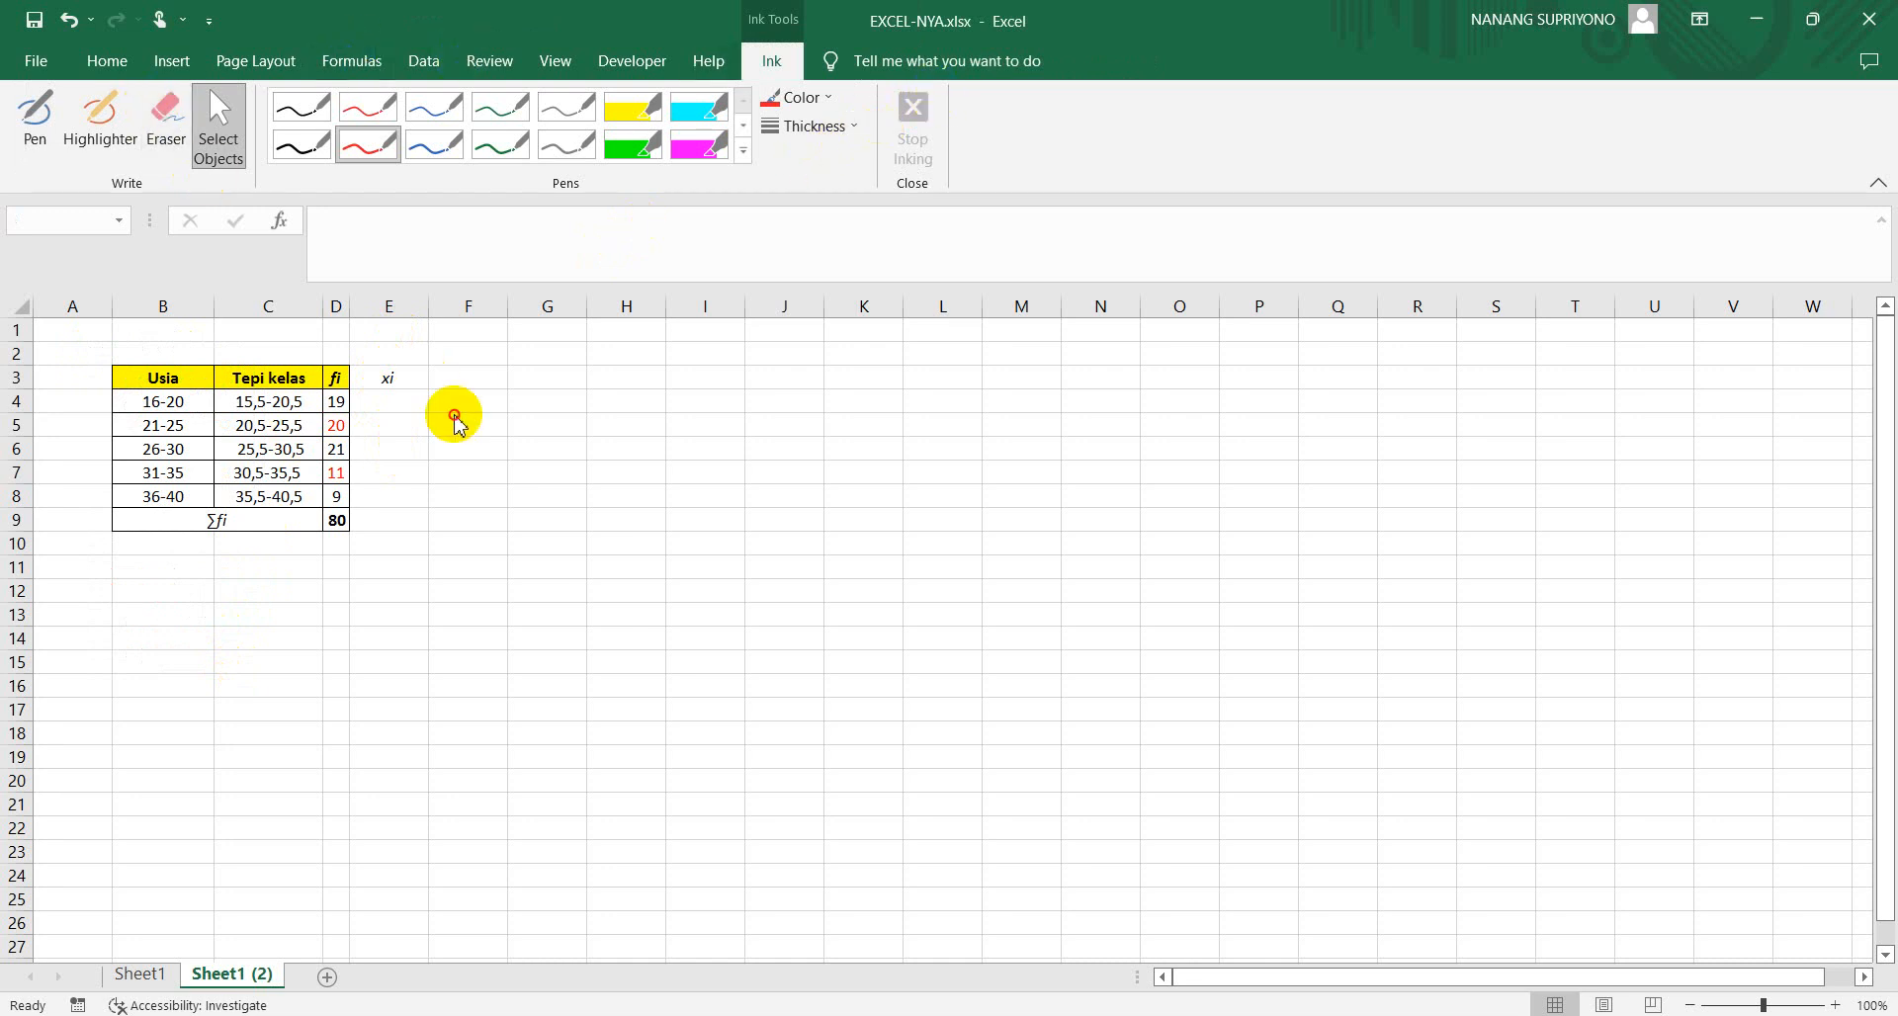
{"action": "left_click", "coordinate": [453, 421]}
Enter 18 in E4 as the xi midpoint of the 16-20 class
{"action": "left_click", "coordinate": [396, 398]}
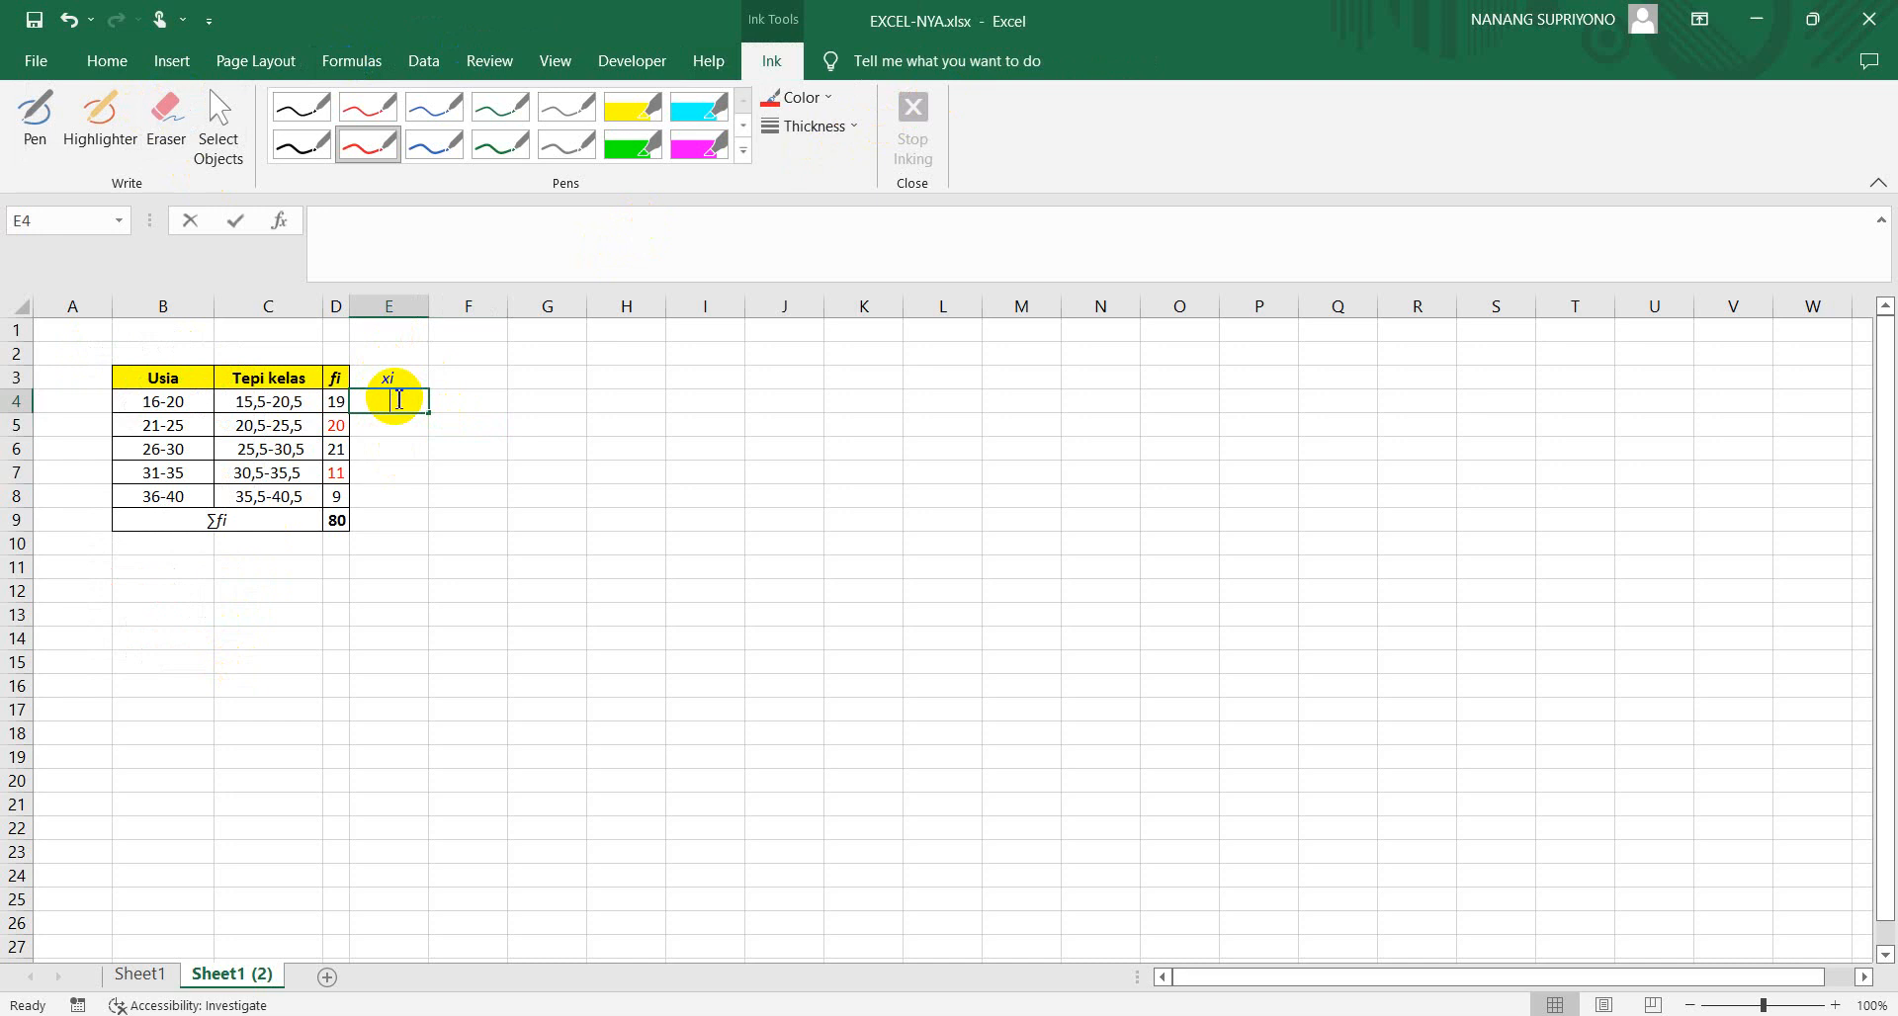
{"action": "type", "text": "18"}
{"action": "key", "text": "Return"}
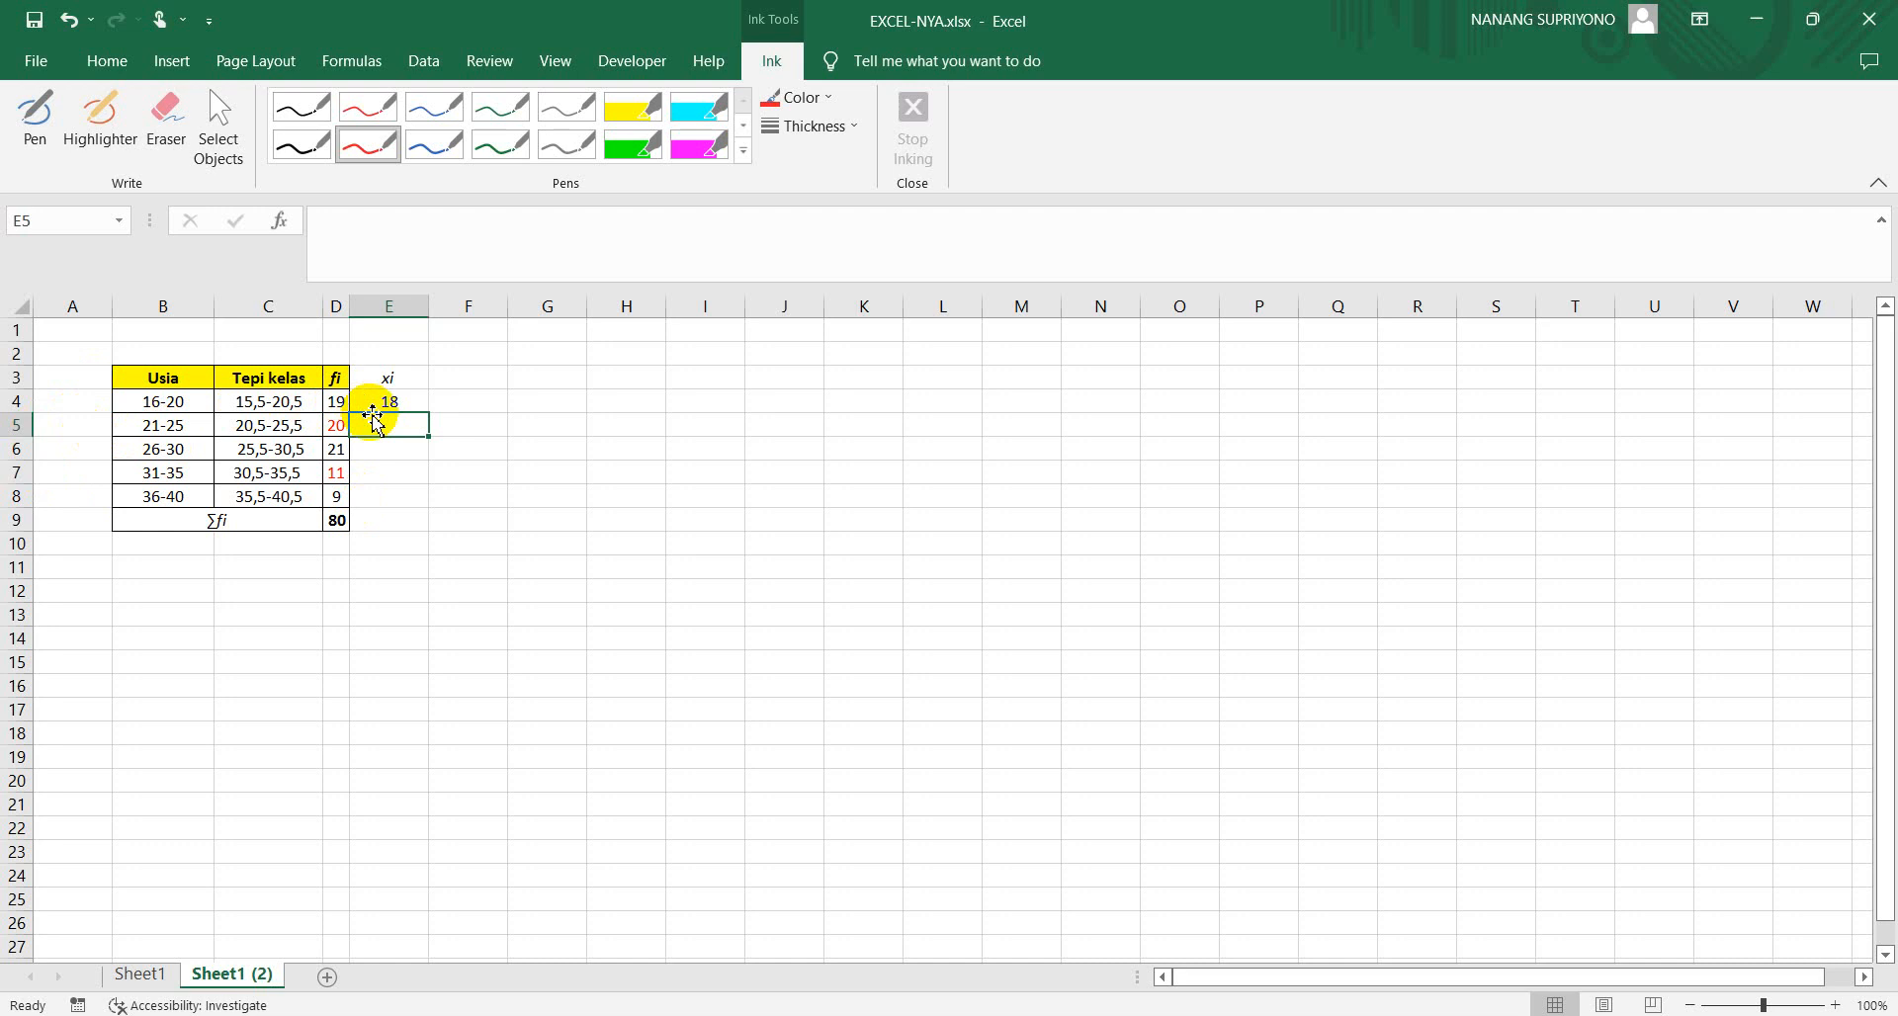
Calculate the next xi midpoint in E5 with =E4+5 and fill the formula down to E8
{"action": "type", "text": "="}
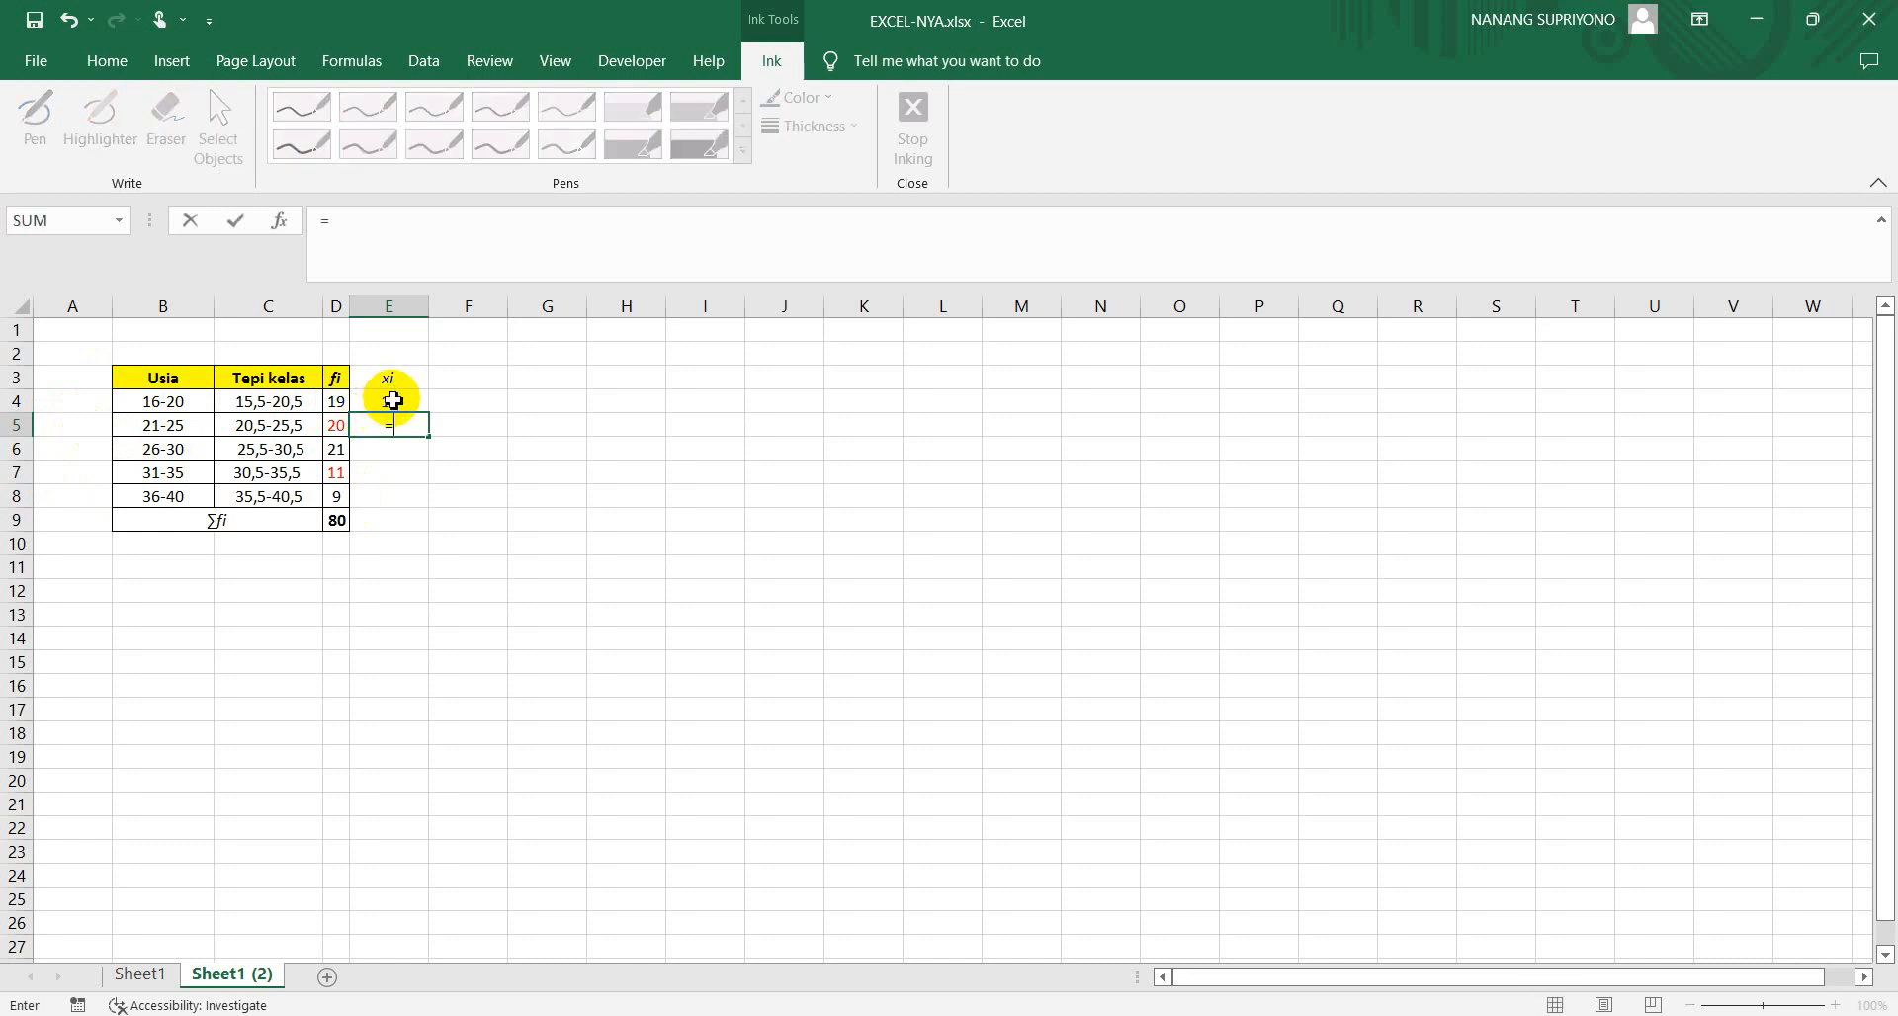
{"action": "left_click", "coordinate": [392, 400]}
{"action": "type", "text": "+5"}
{"action": "key", "text": "Return"}
{"action": "left_click", "coordinate": [396, 426]}
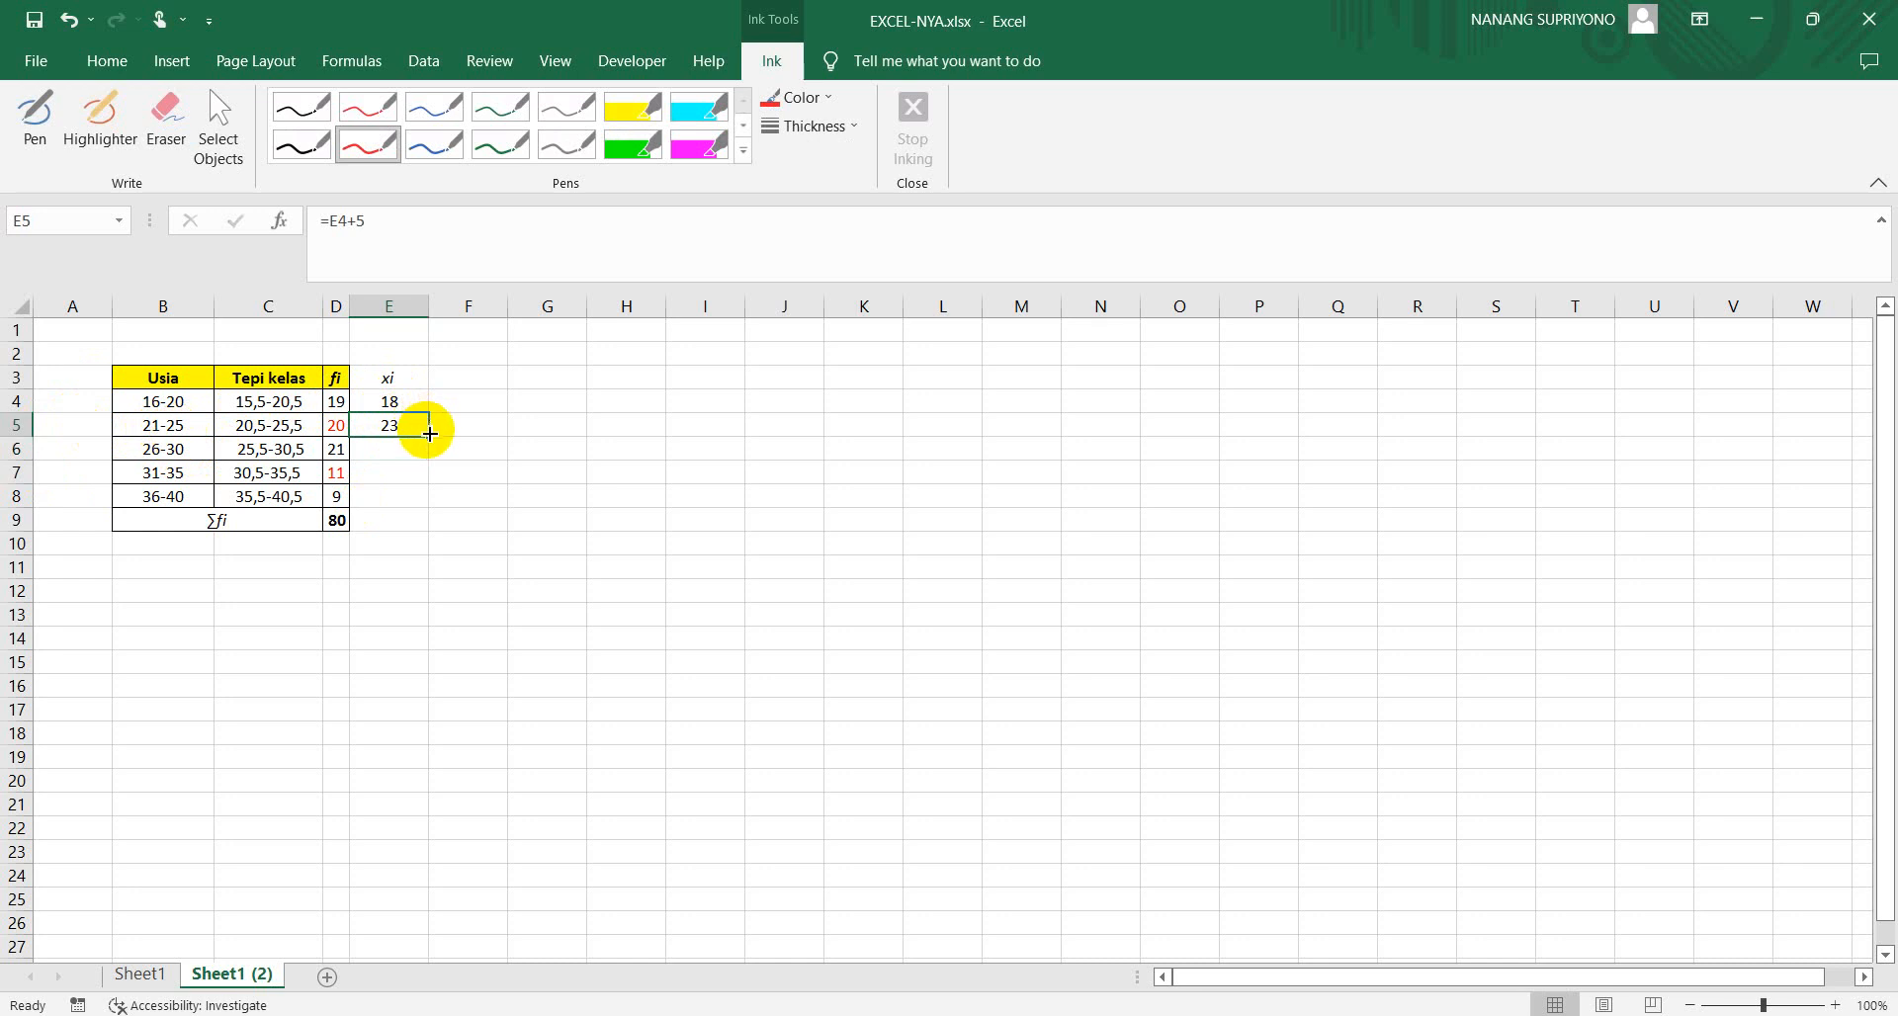
{"action": "left_click_drag", "start_coordinate": [429, 437], "coordinate": [421, 503]}
{"action": "left_click", "coordinate": [502, 544]}
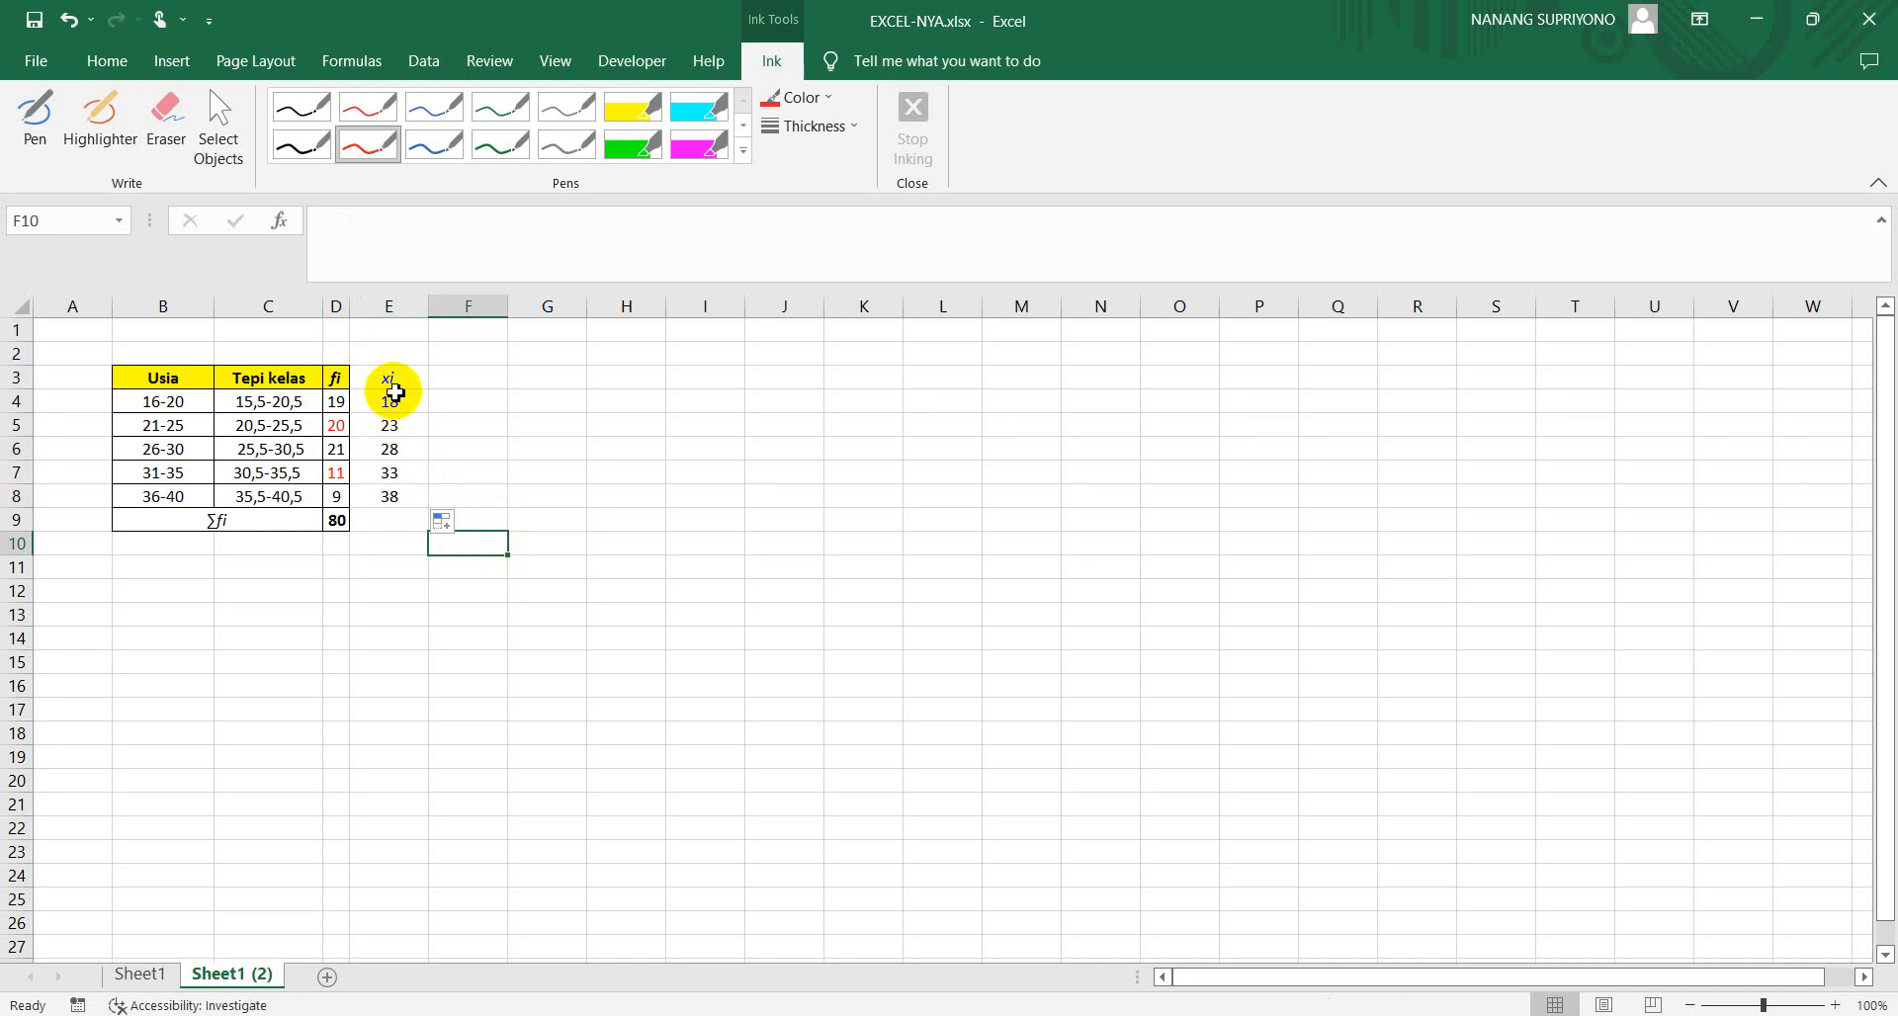
Enter the column header fi.xi in F3 and make its text italic
{"action": "left_click", "coordinate": [451, 377]}
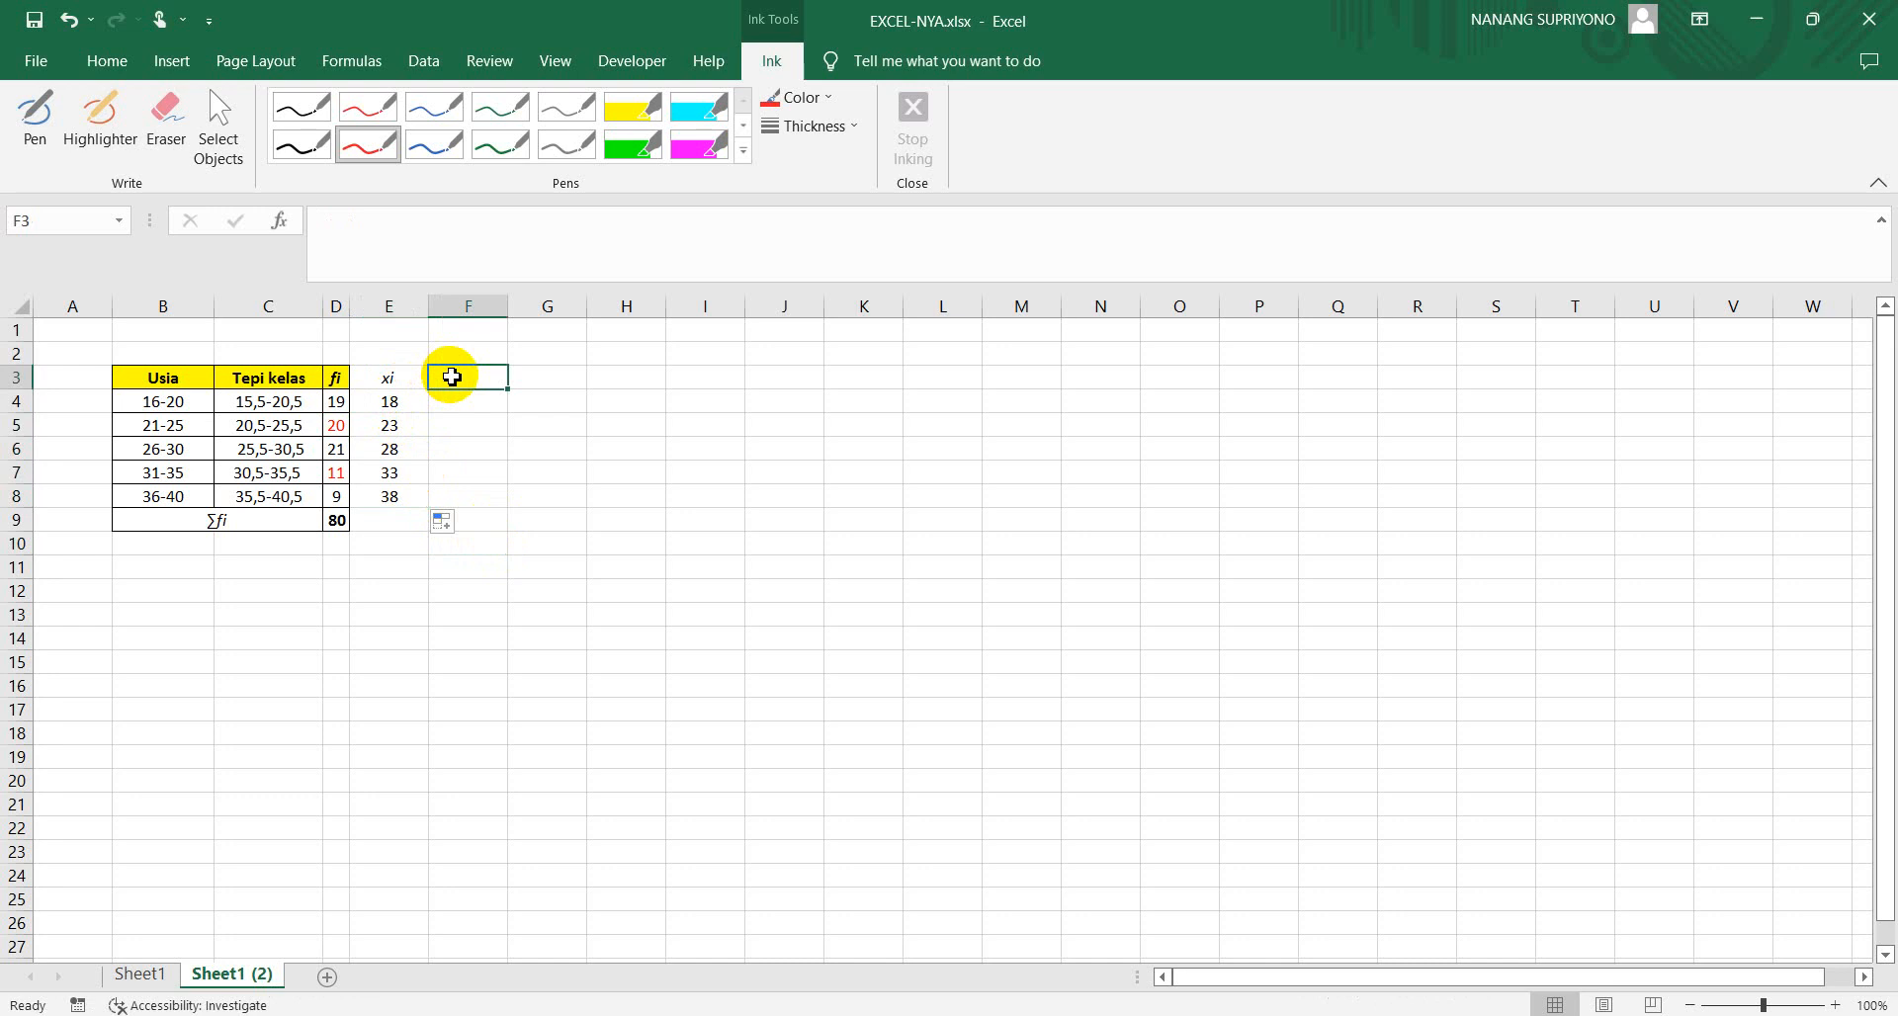
{"action": "type", "text": "fi"}
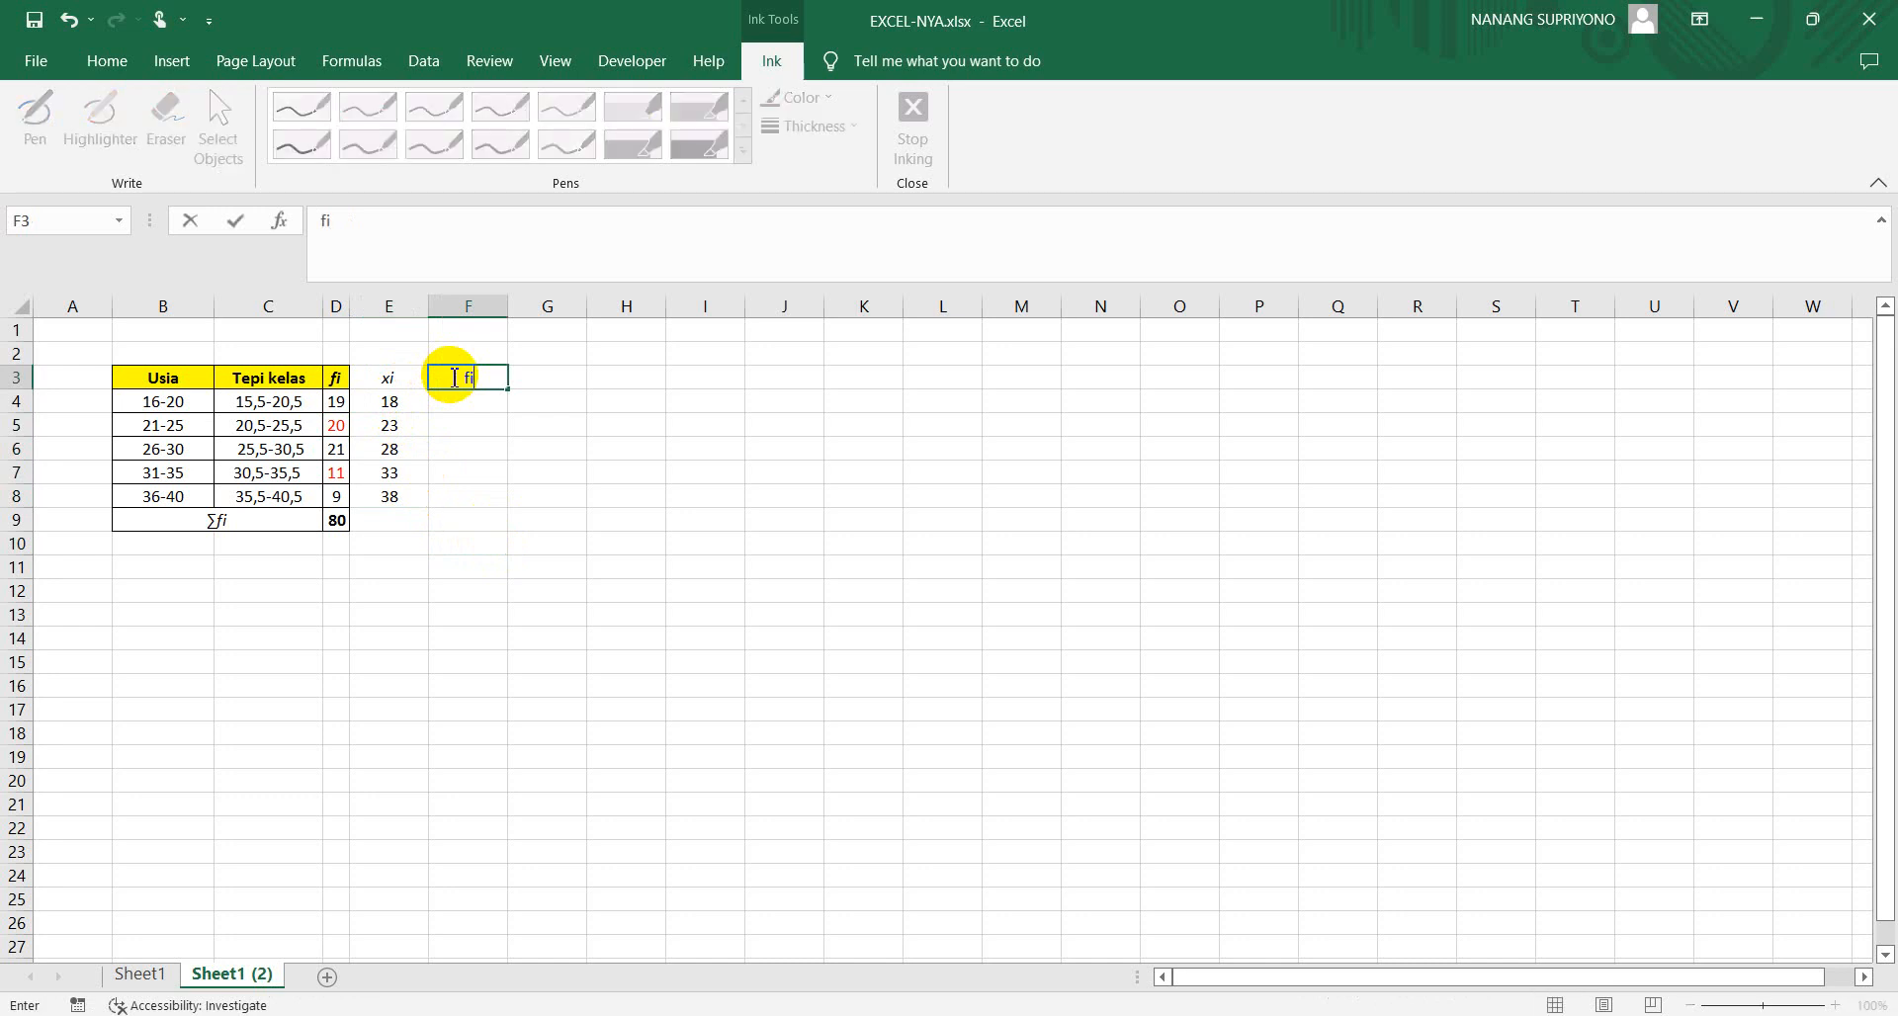
{"action": "type", "text": ".xi"}
{"action": "left_click_drag", "start_coordinate": [499, 376], "coordinate": [440, 378]}
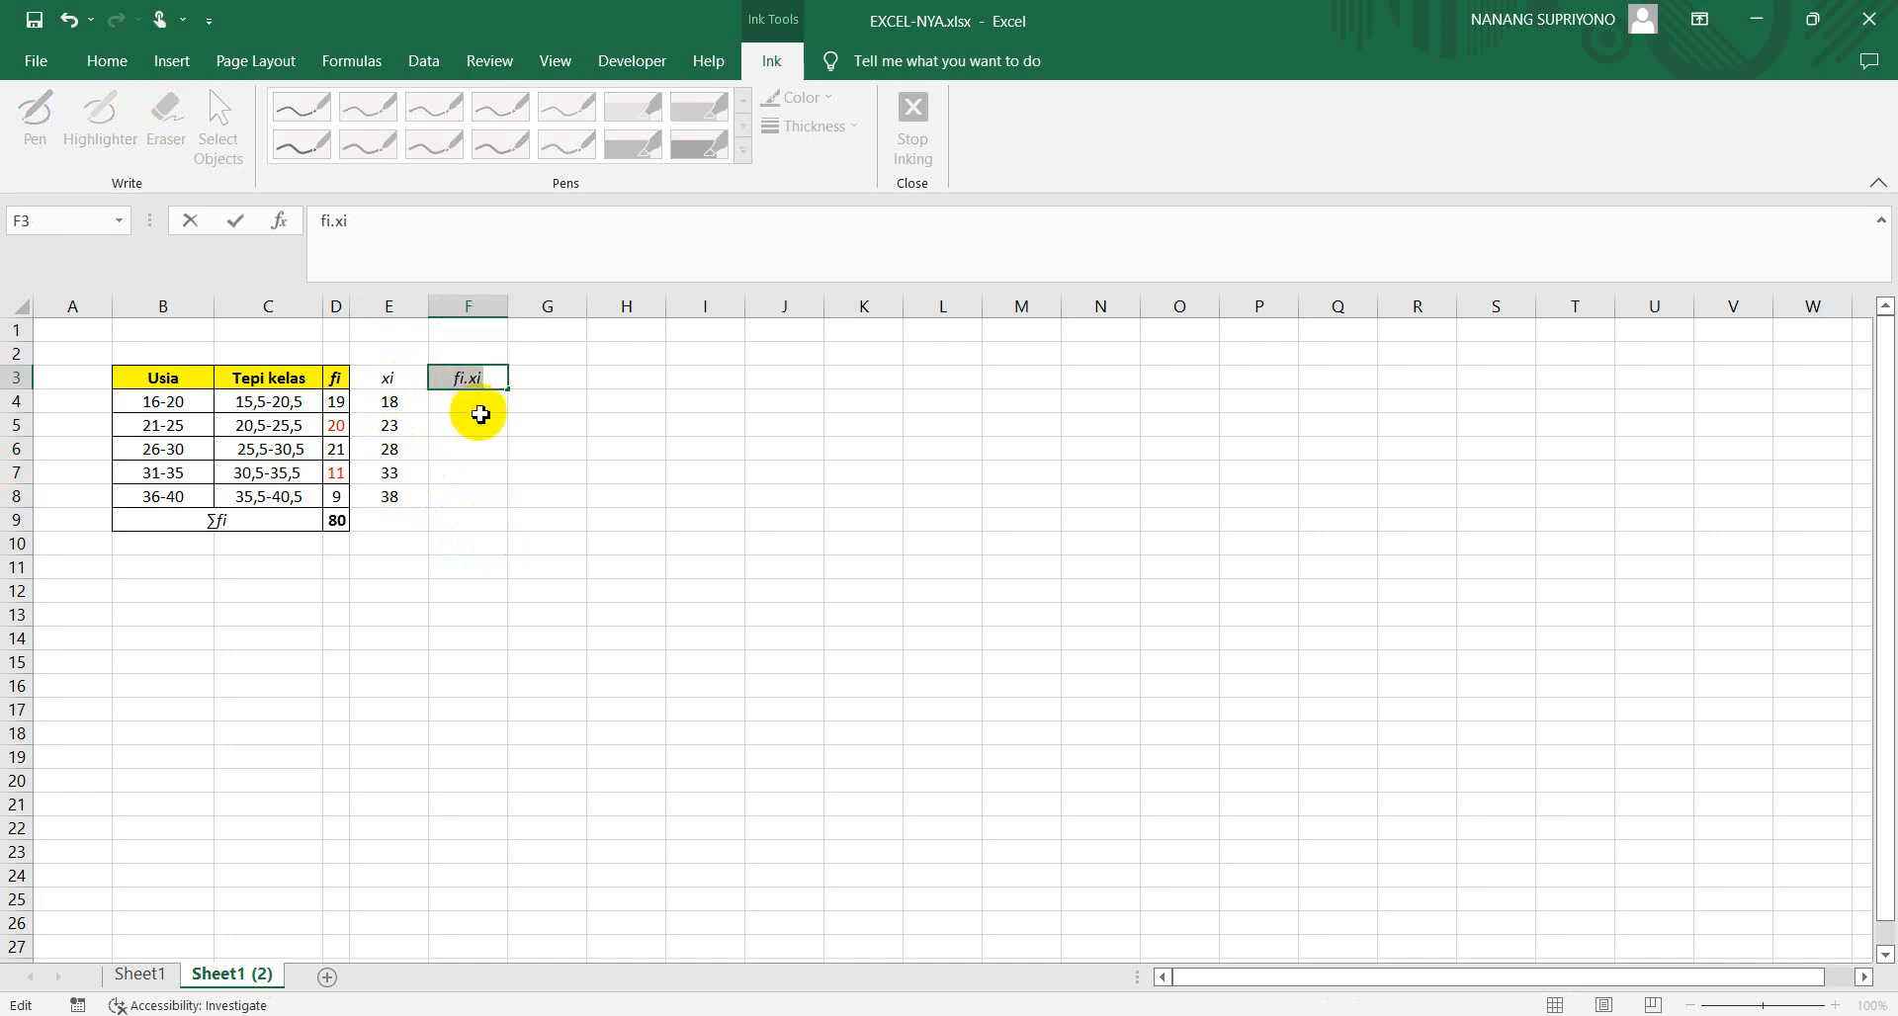
{"action": "left_click", "coordinate": [481, 416]}
Multiply the first class's frequency by its midpoint in F4 with =D4*E4
{"action": "left_click", "coordinate": [468, 402]}
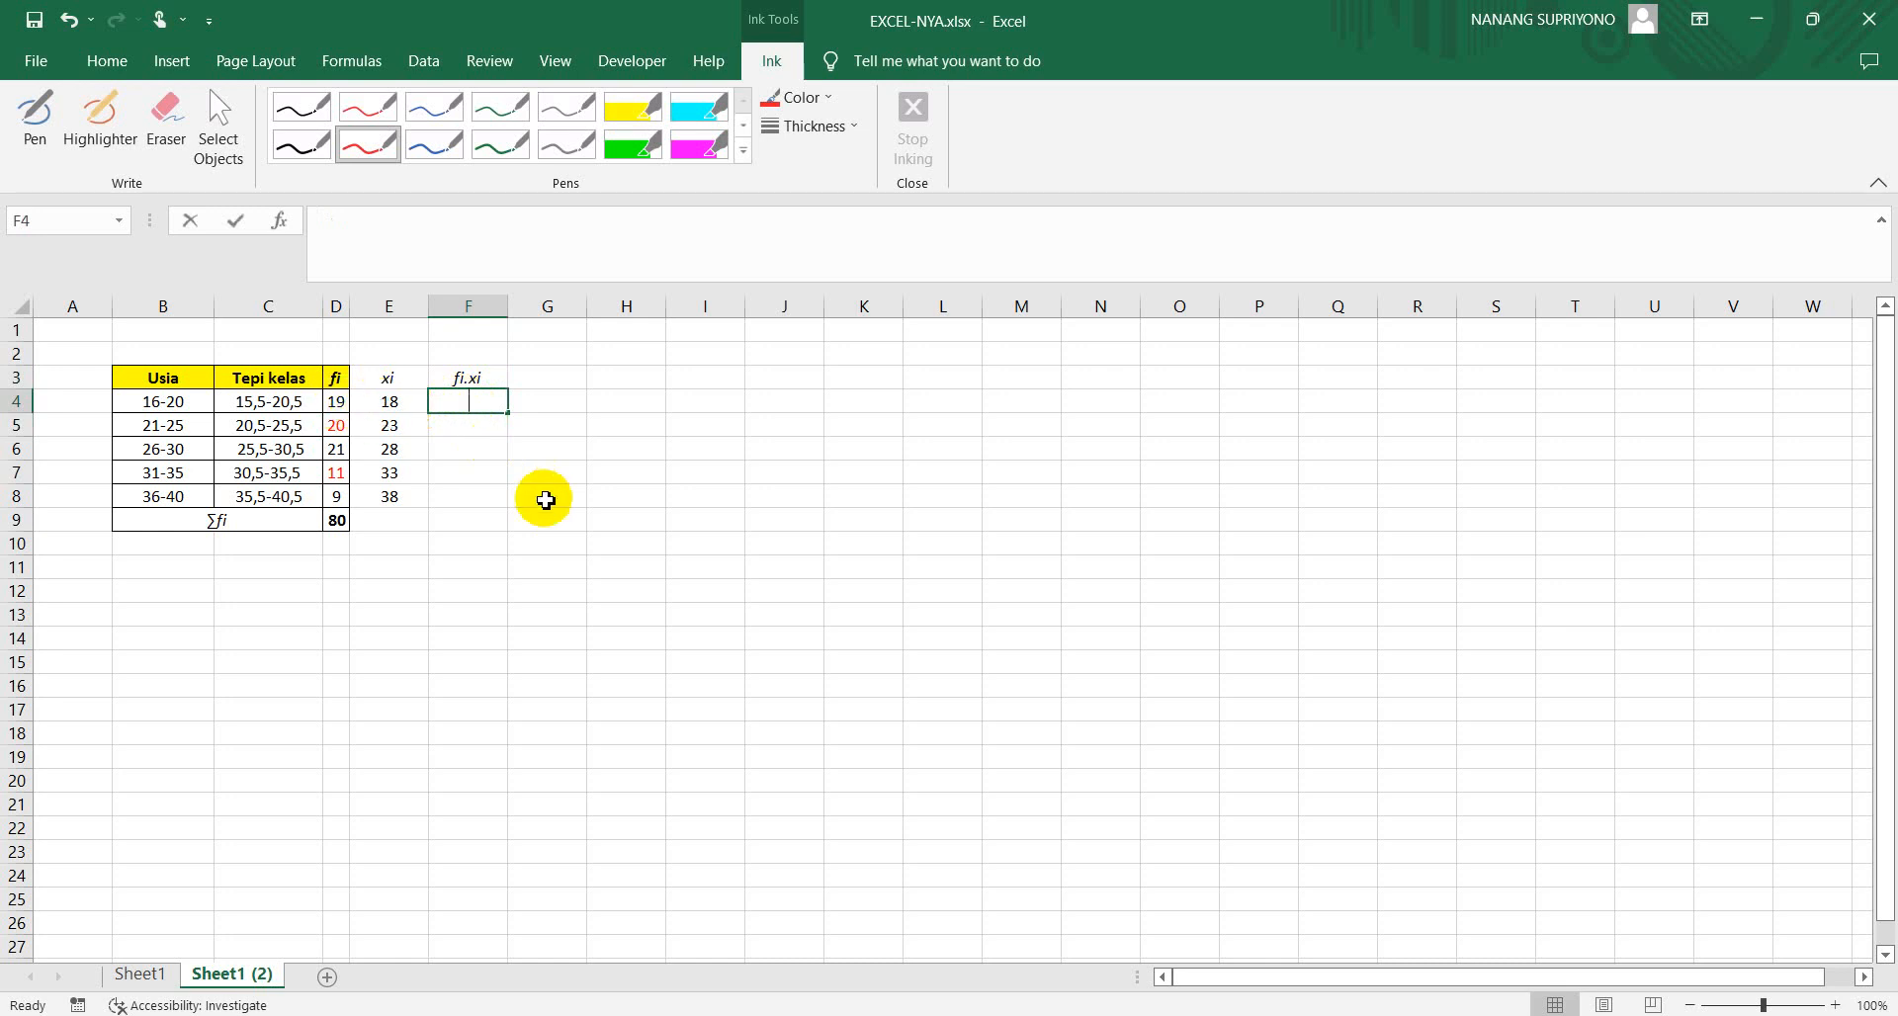
{"action": "type", "text": "="}
{"action": "left_click", "coordinate": [343, 401]}
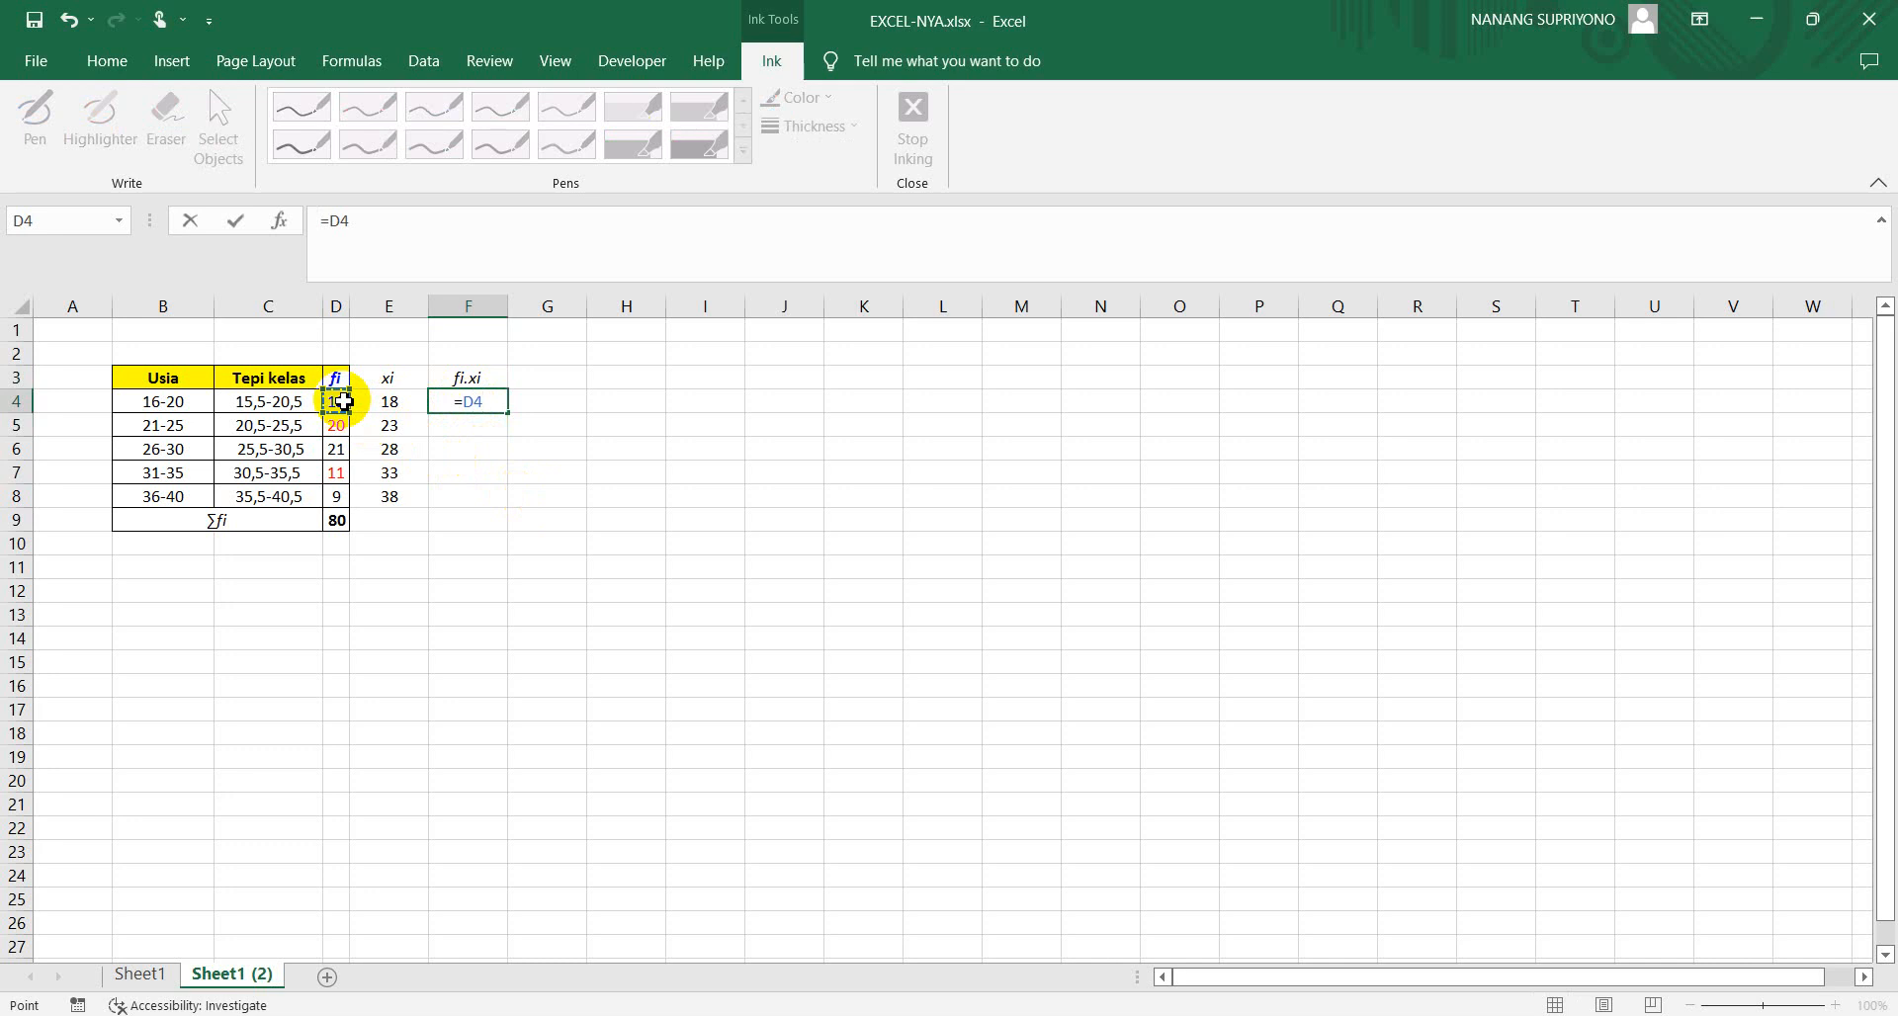
{"action": "type", "text": "*"}
{"action": "left_click", "coordinate": [383, 401]}
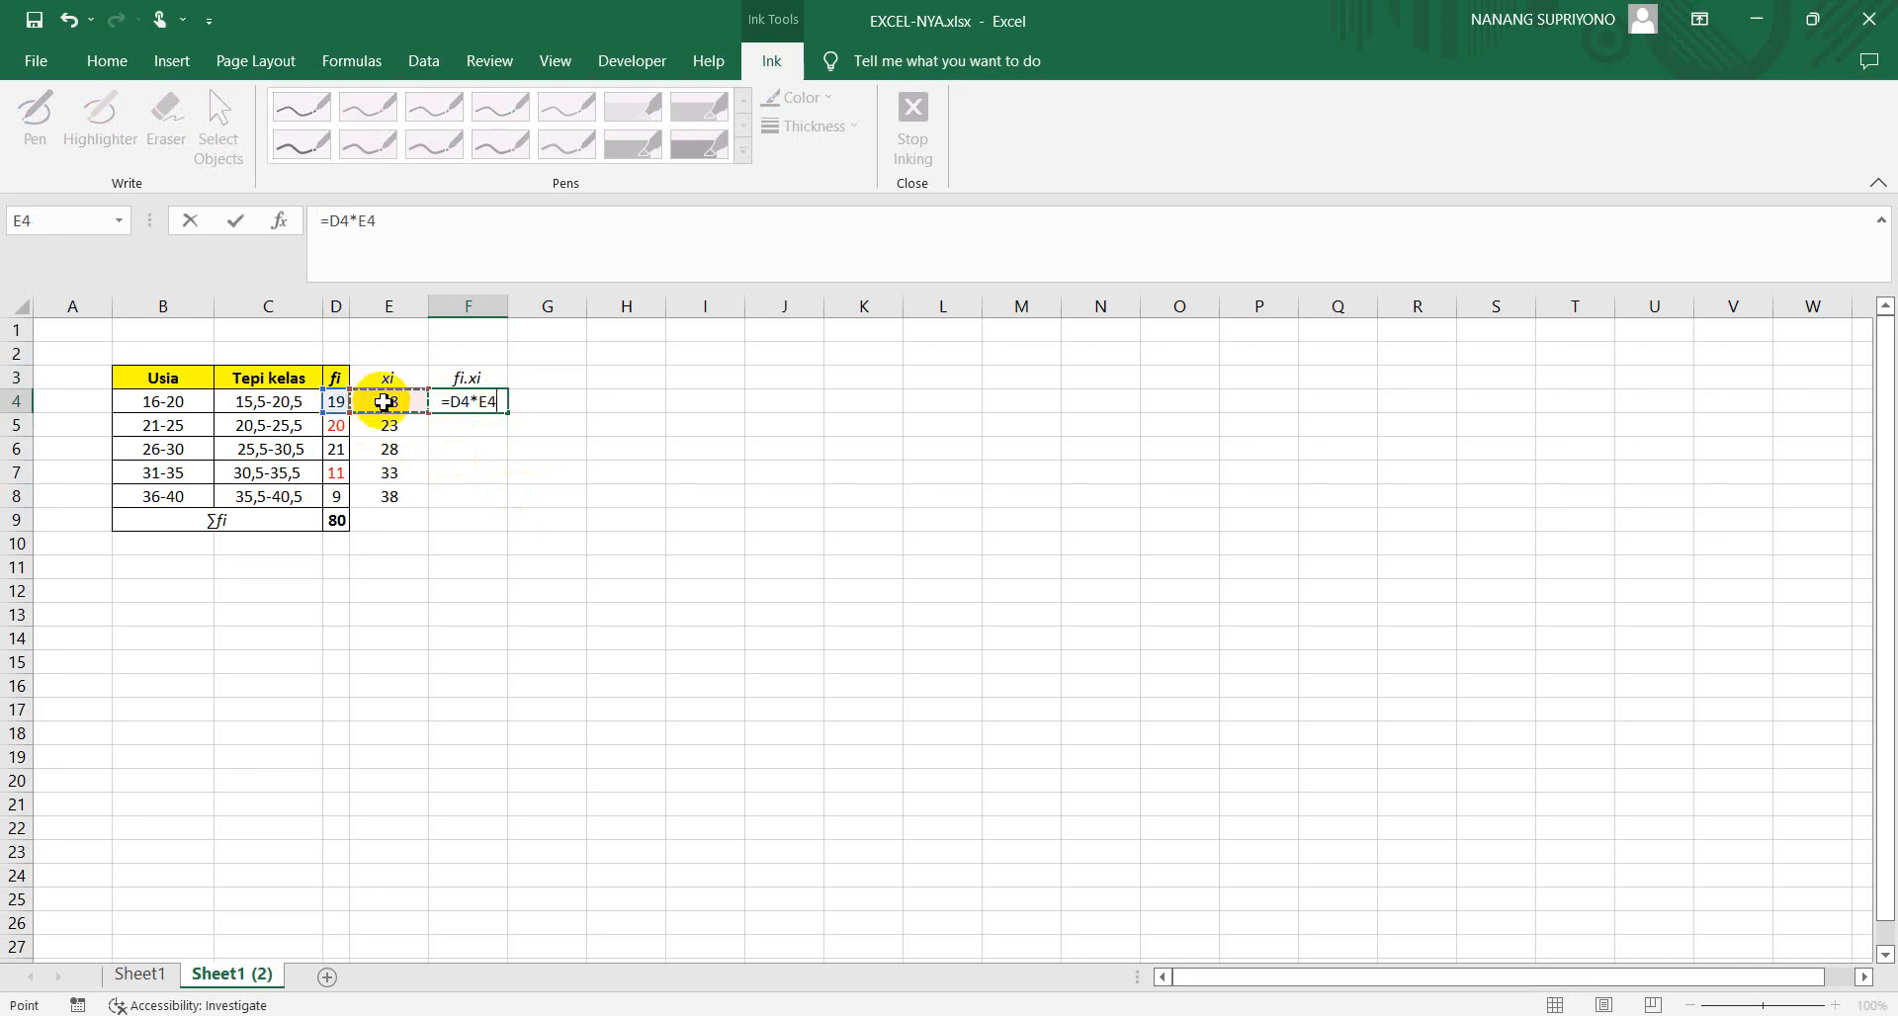
{"action": "key", "text": "Return"}
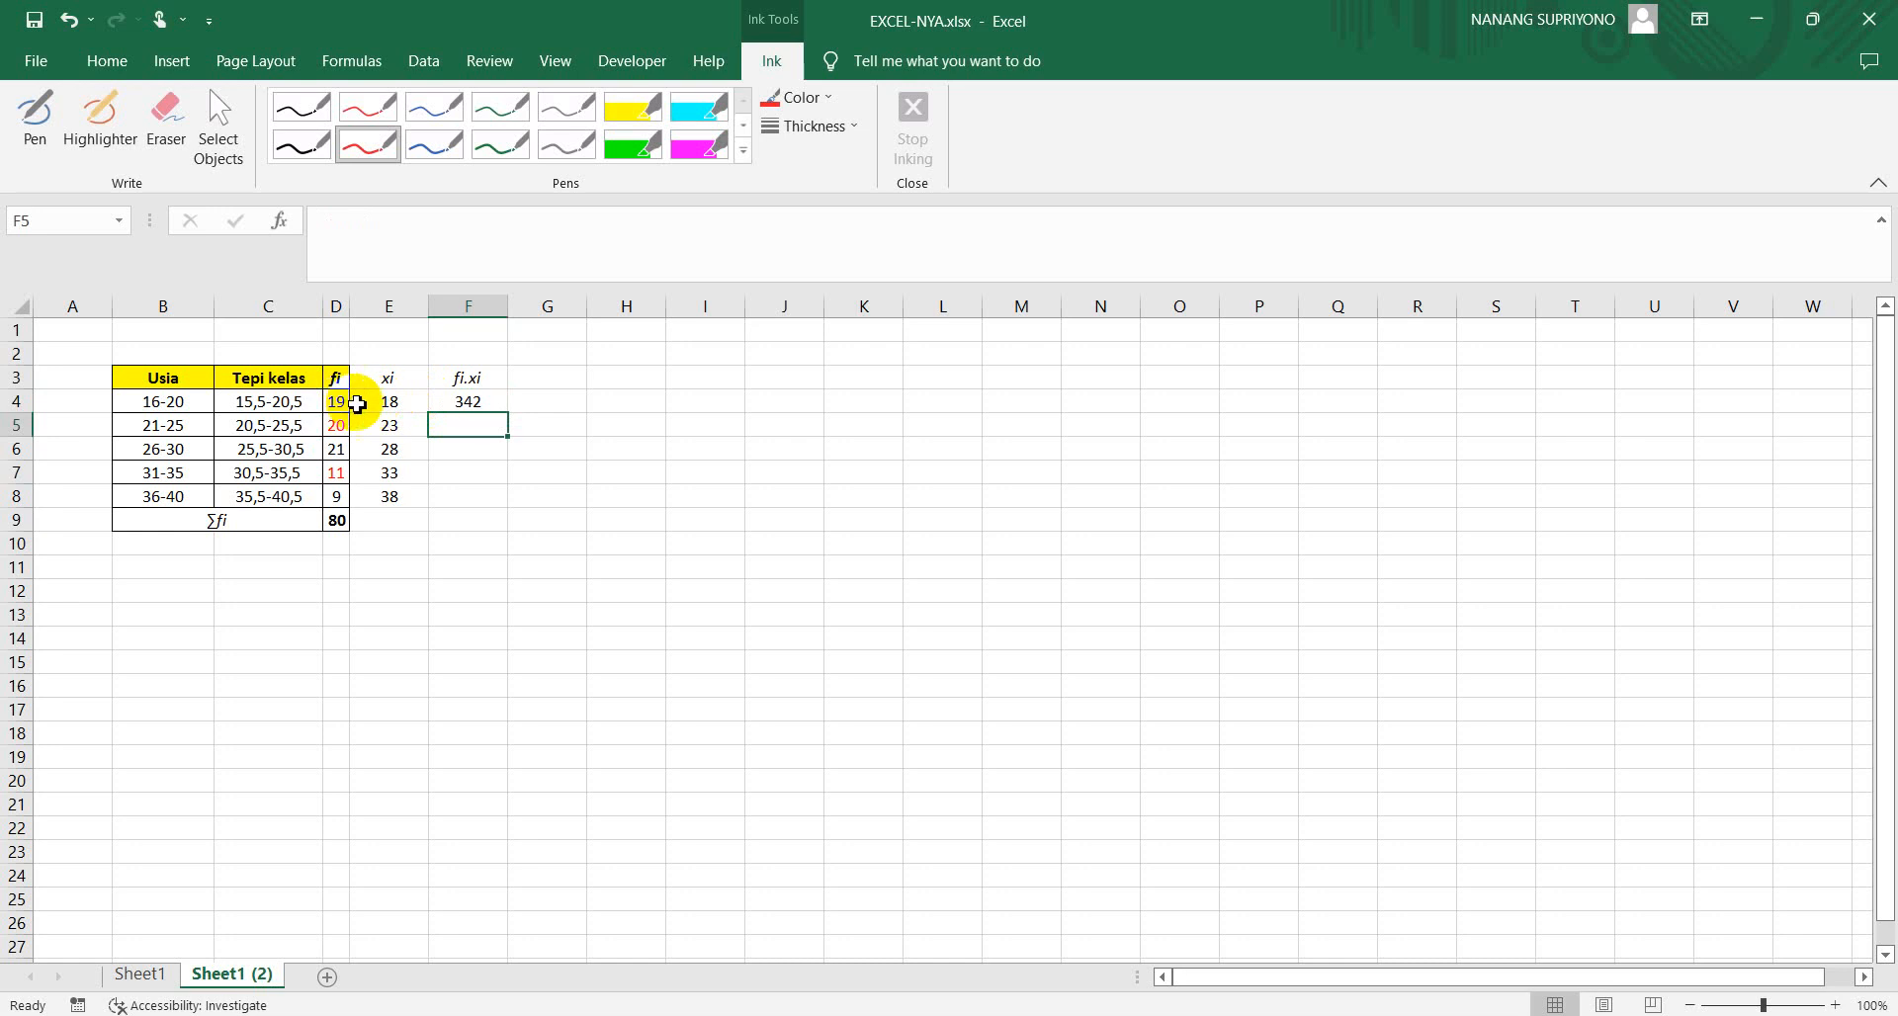
Fill the fi.xi formula in F4 down through F8
{"action": "left_click", "coordinate": [474, 403]}
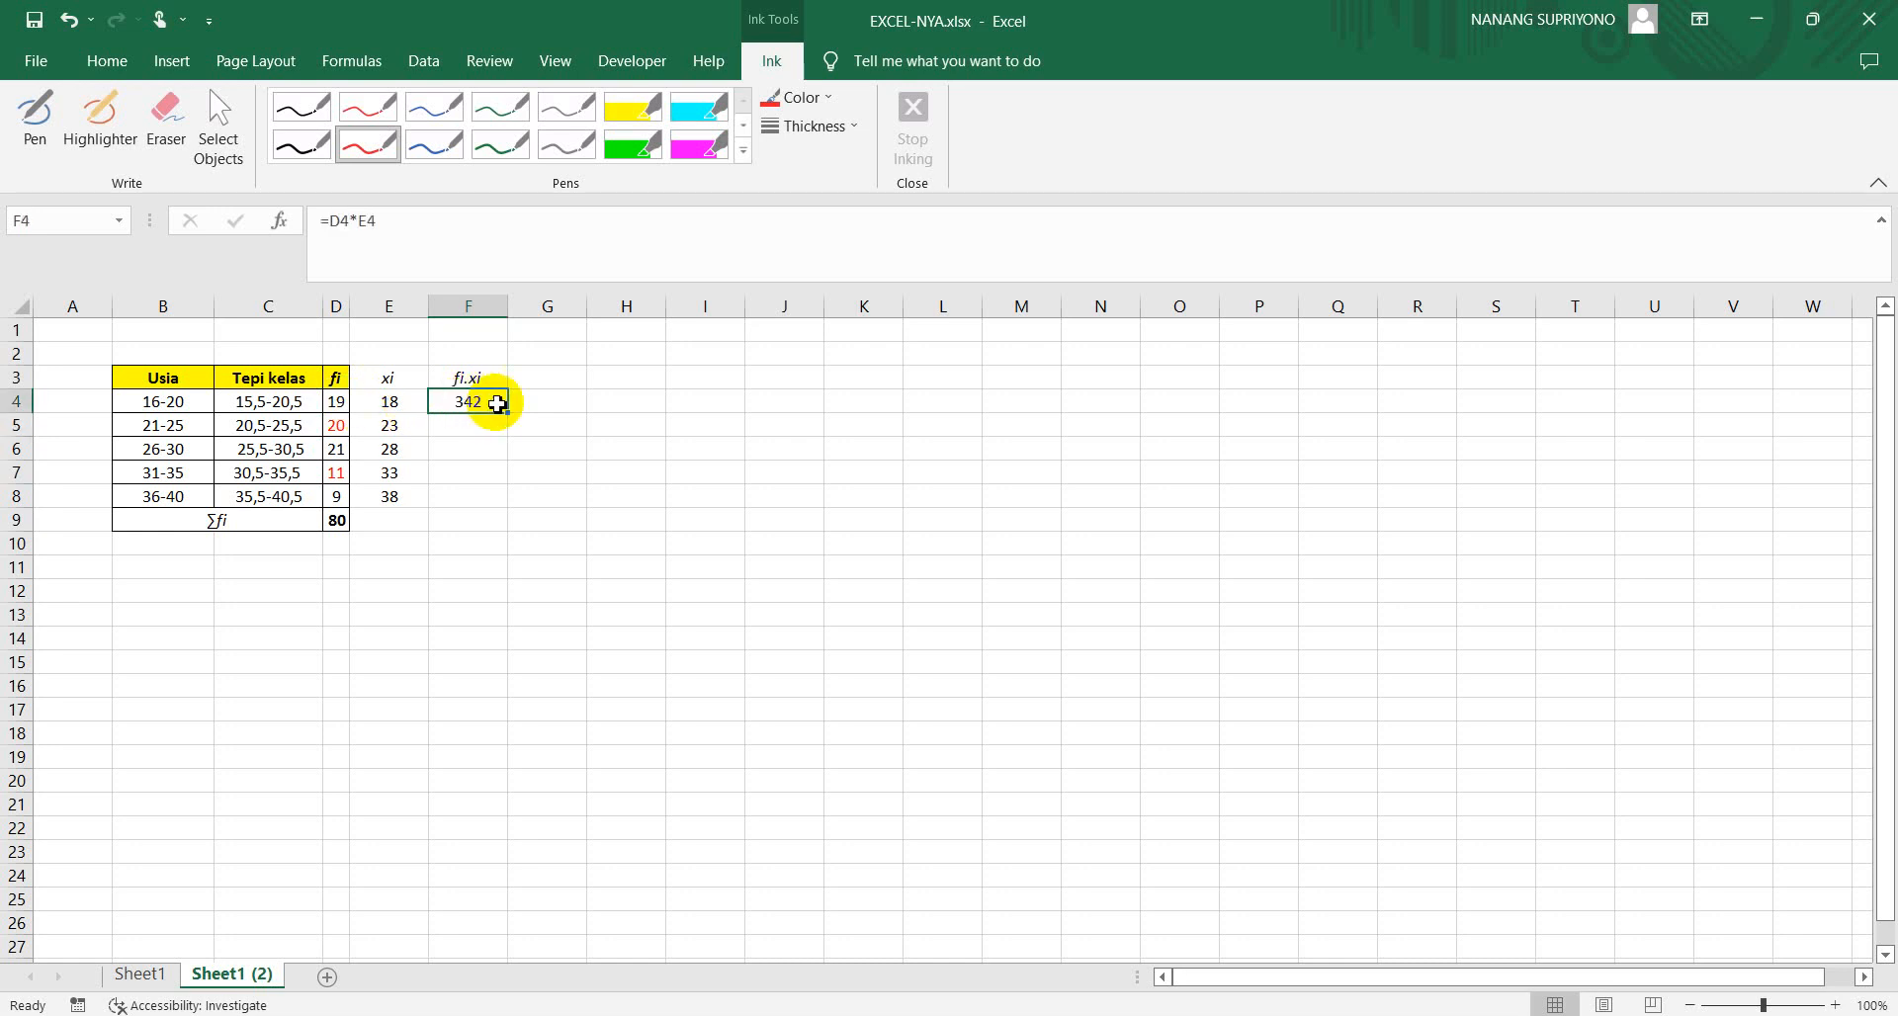
{"action": "left_click_drag", "start_coordinate": [508, 411], "coordinate": [494, 501]}
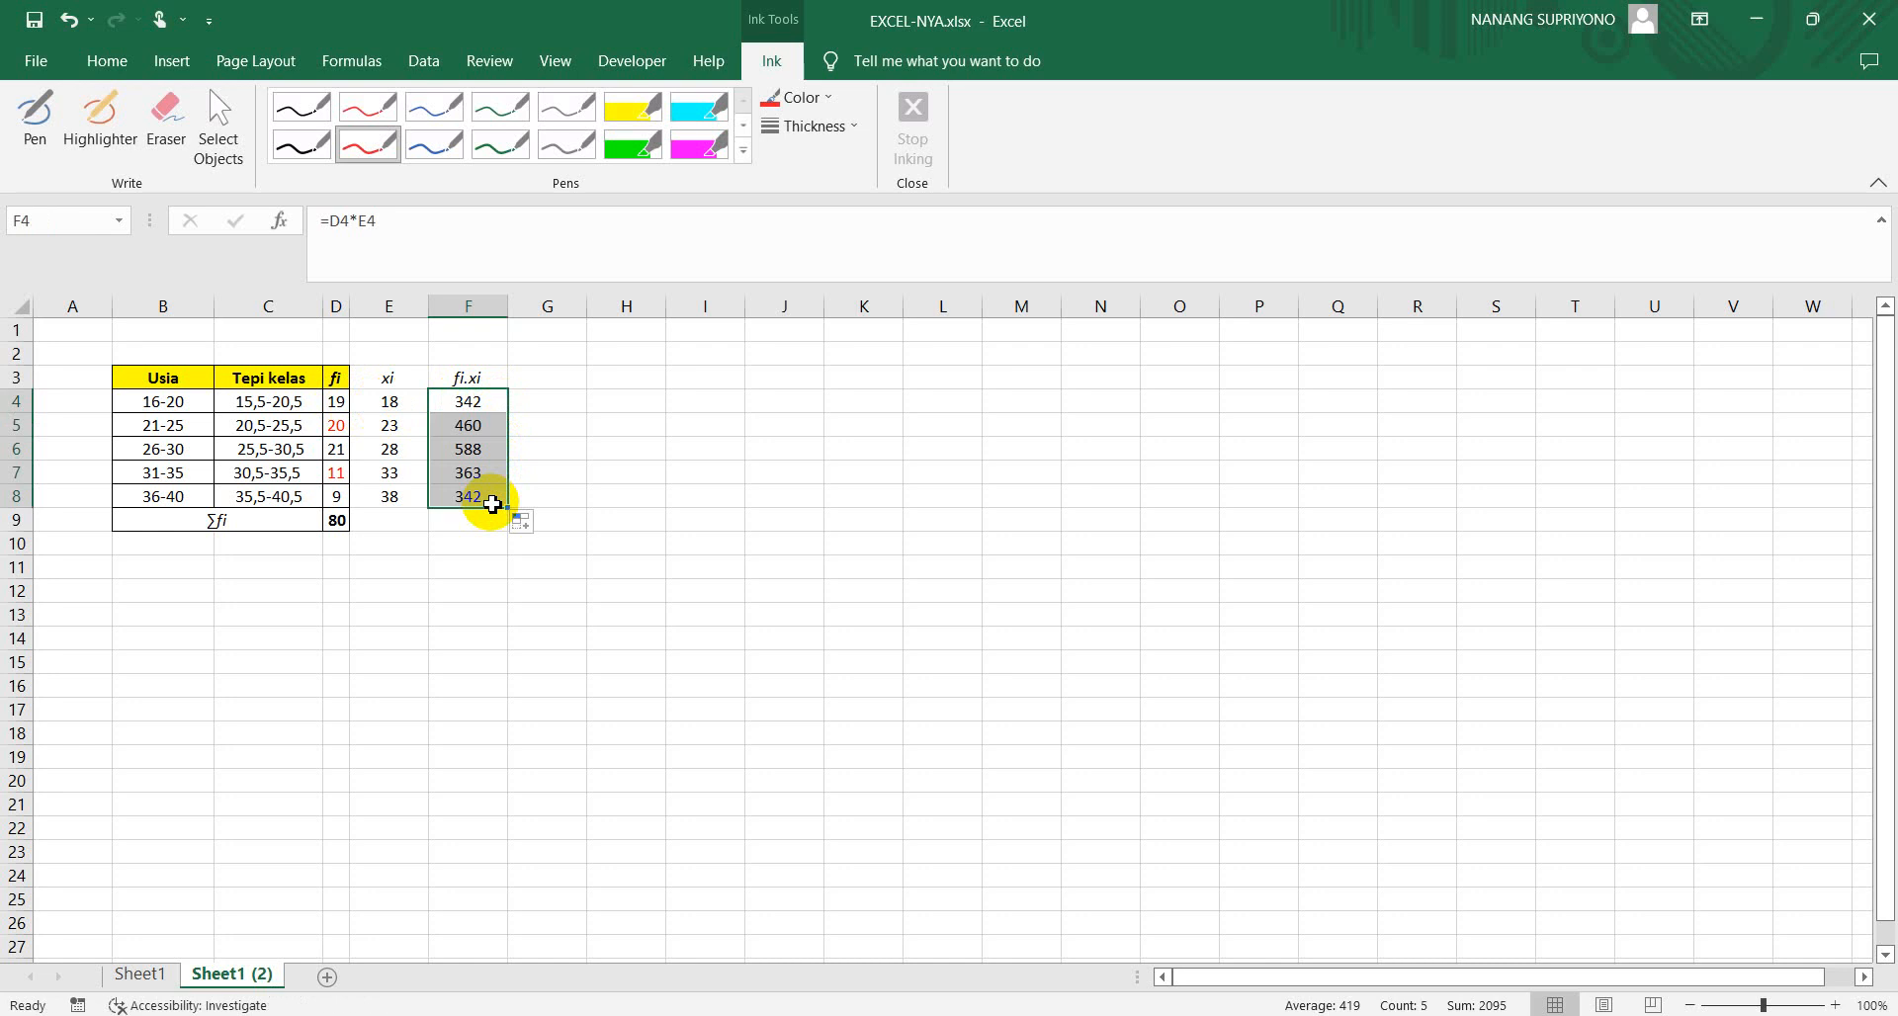
{"action": "left_click", "coordinate": [578, 460]}
Add borders to the xi and fi.xi columns across E3:F9
{"action": "left_click_drag", "start_coordinate": [388, 377], "coordinate": [475, 532]}
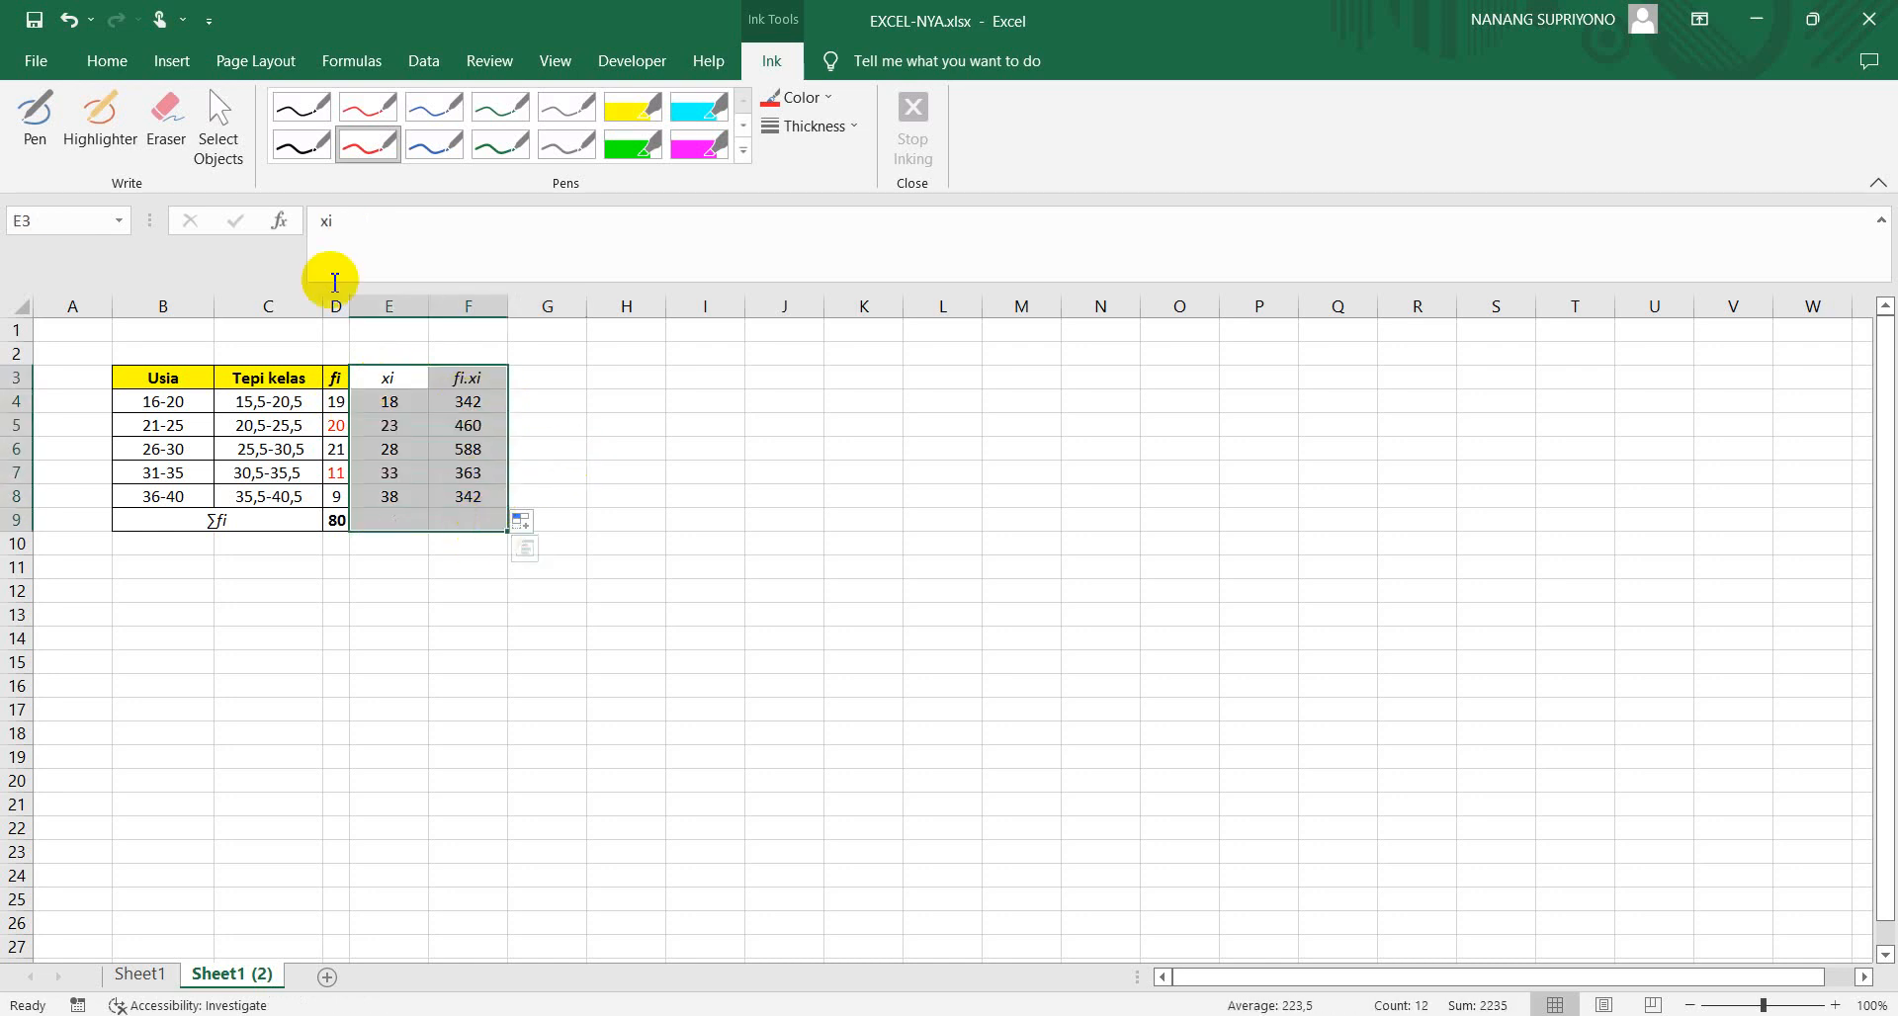
{"action": "left_click", "coordinate": [126, 63]}
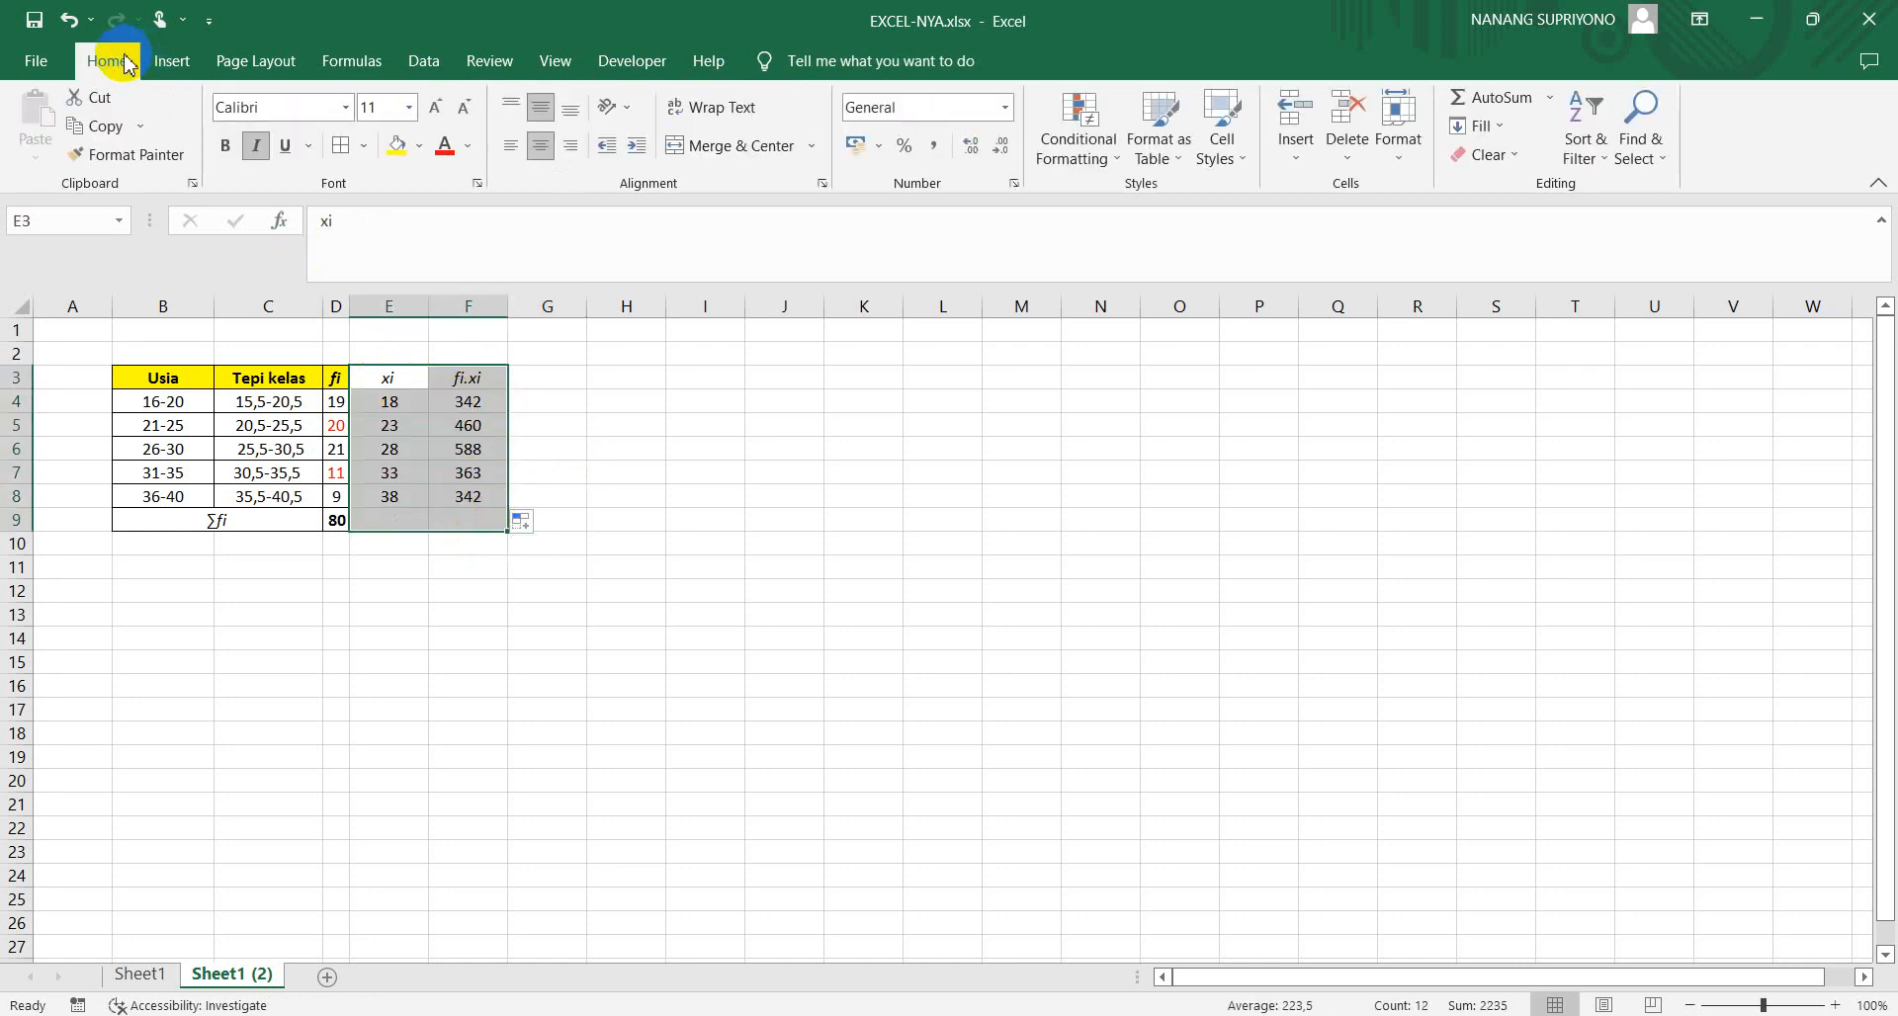
{"action": "left_click", "coordinate": [341, 149]}
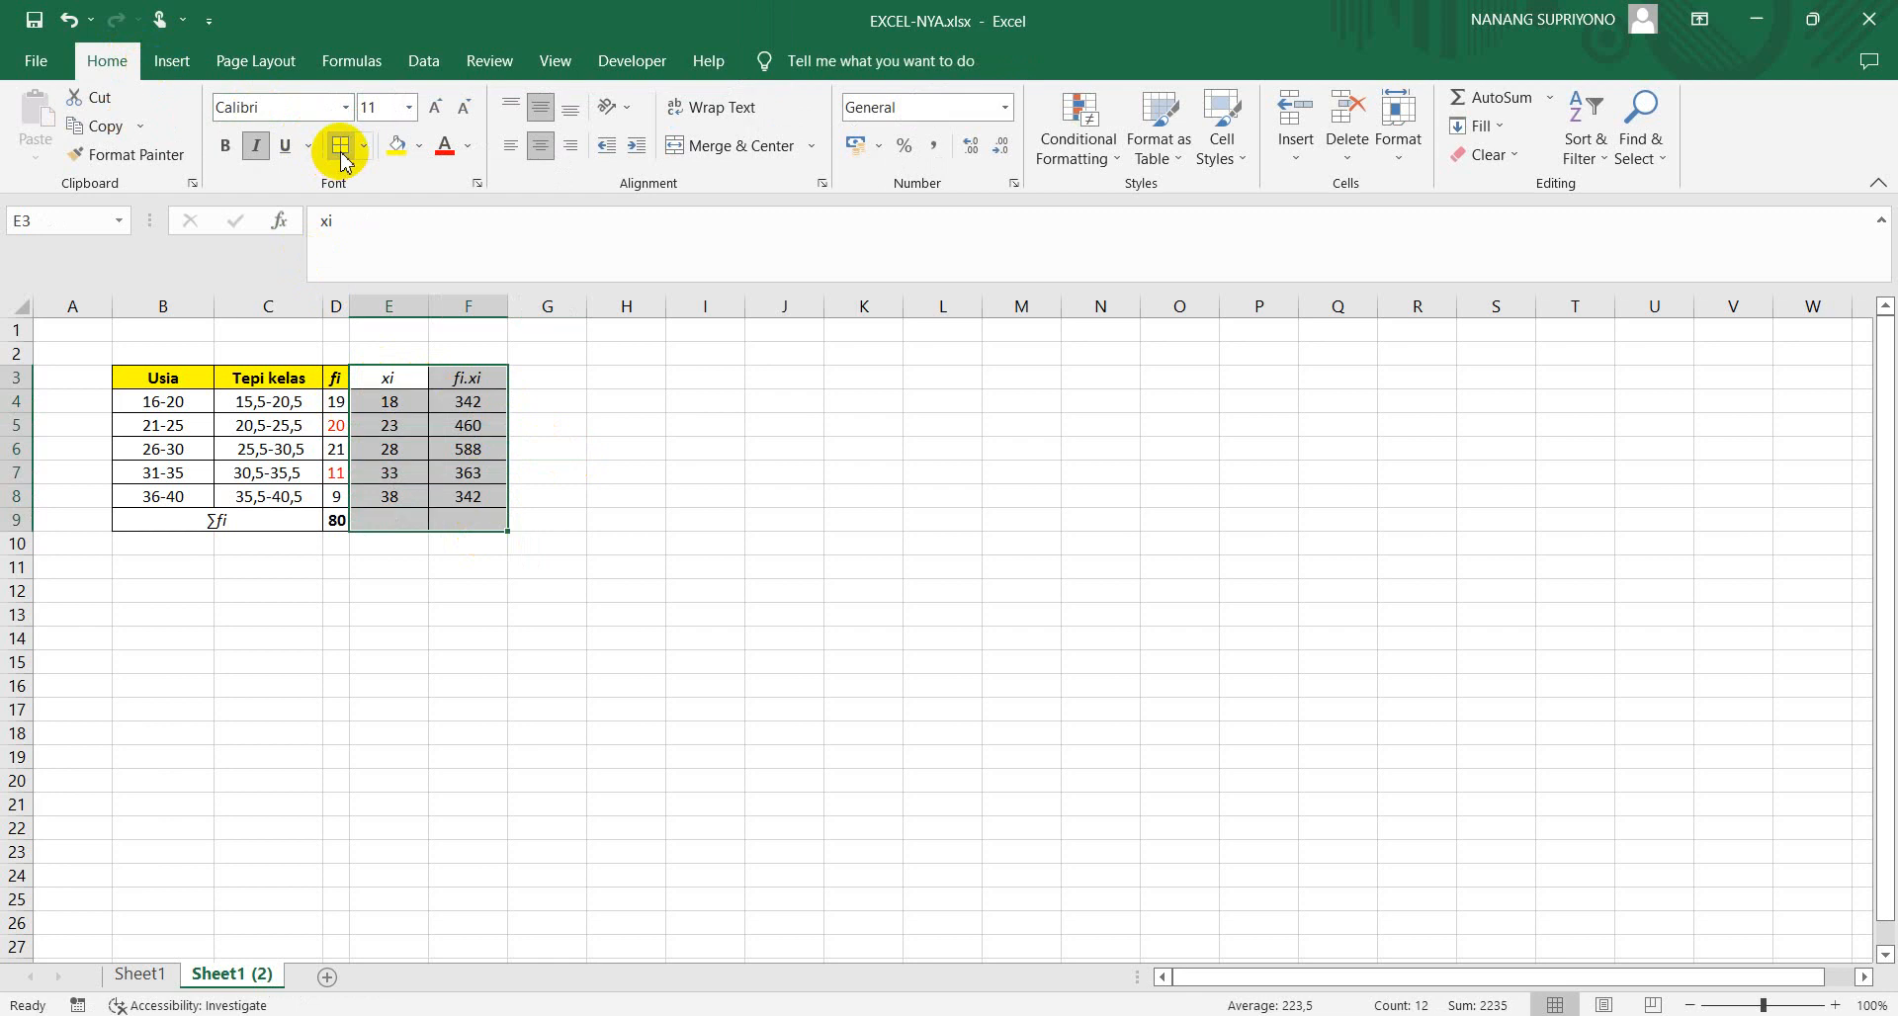
{"action": "left_click", "coordinate": [652, 542]}
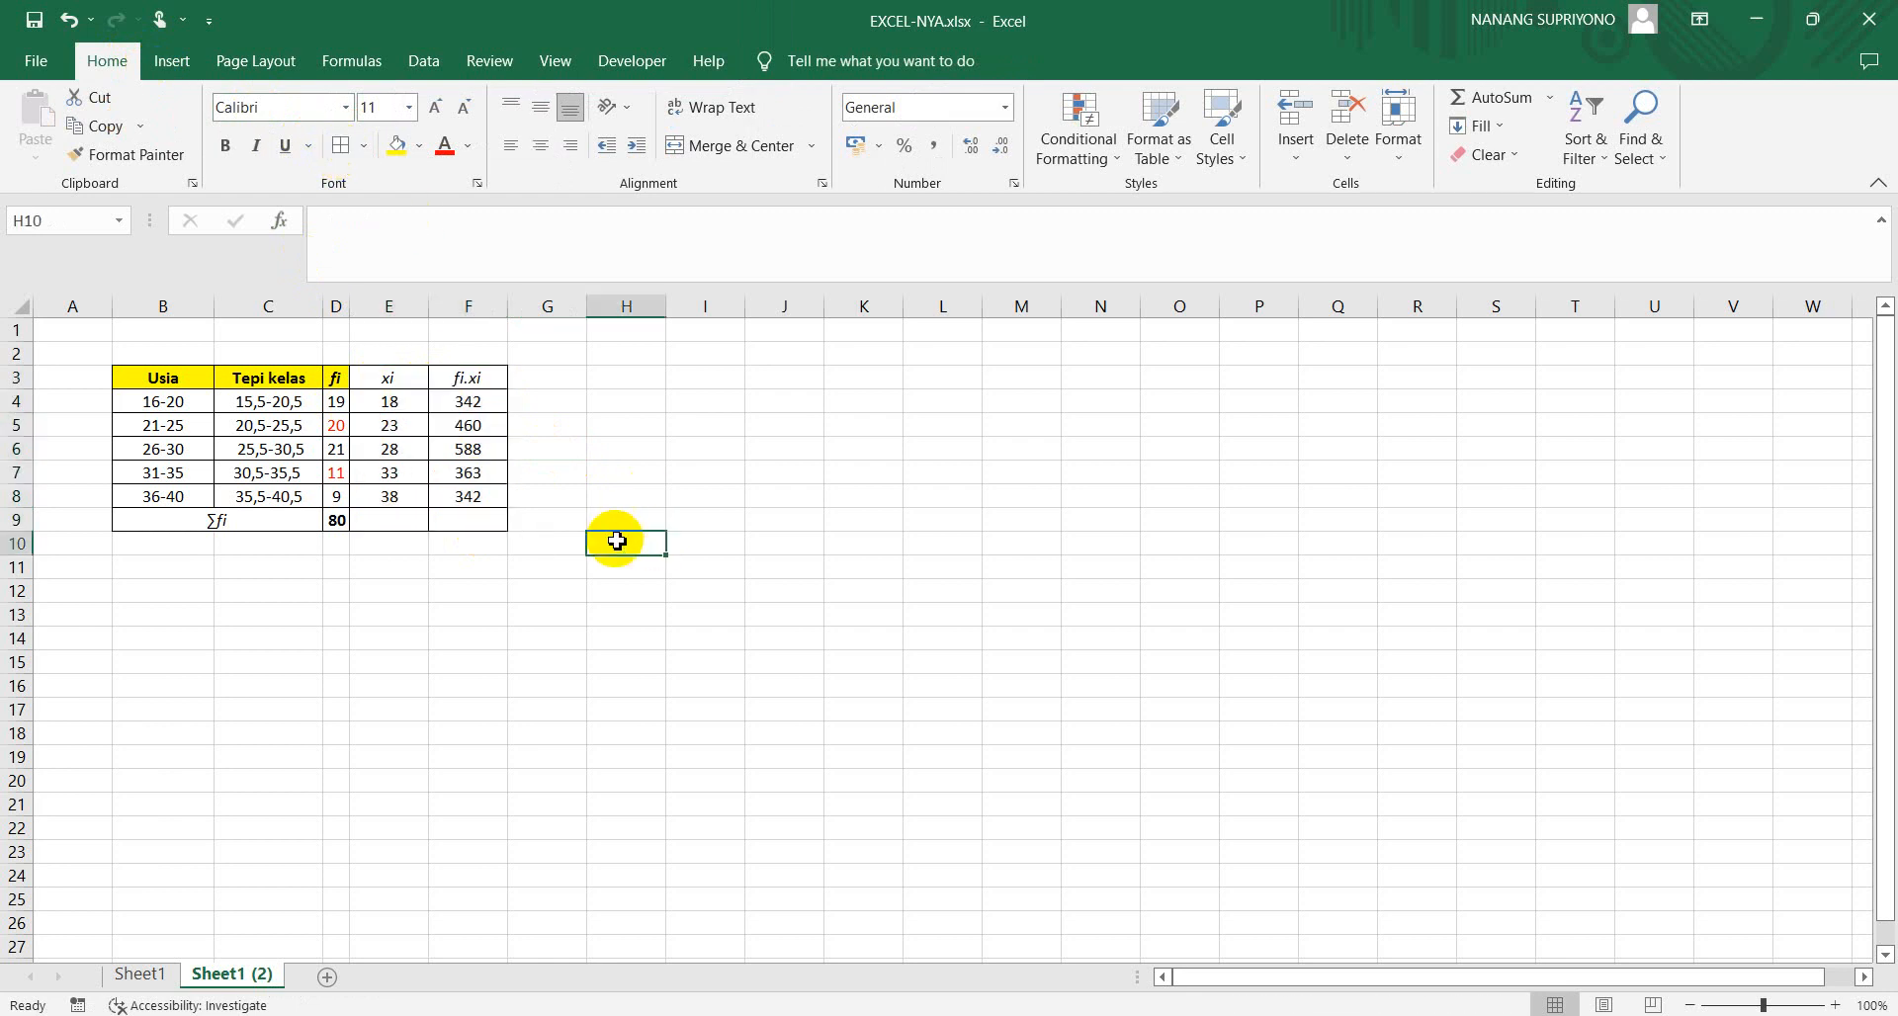
Enter the label ∑fi.xi in E9, reusing the ∑fi text from the total row's merged cell B9
{"action": "left_click", "coordinate": [390, 523]}
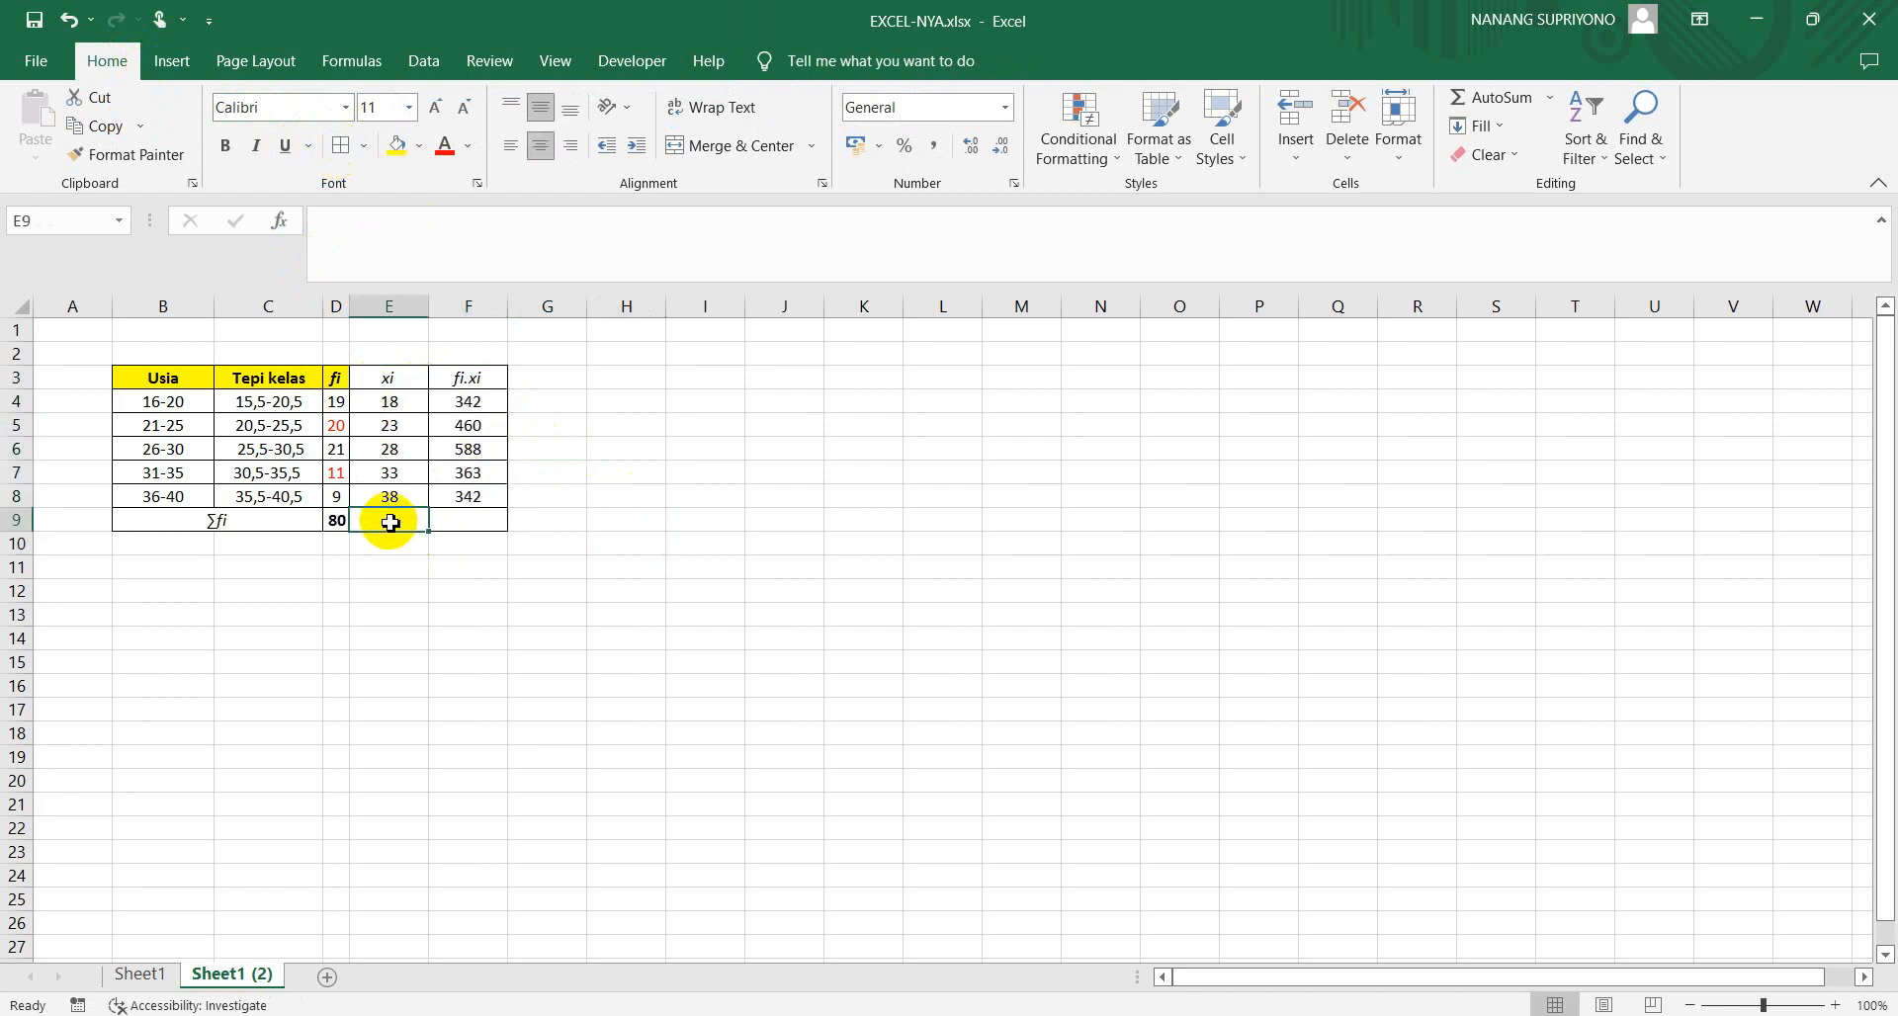
{"action": "left_click", "coordinate": [224, 523]}
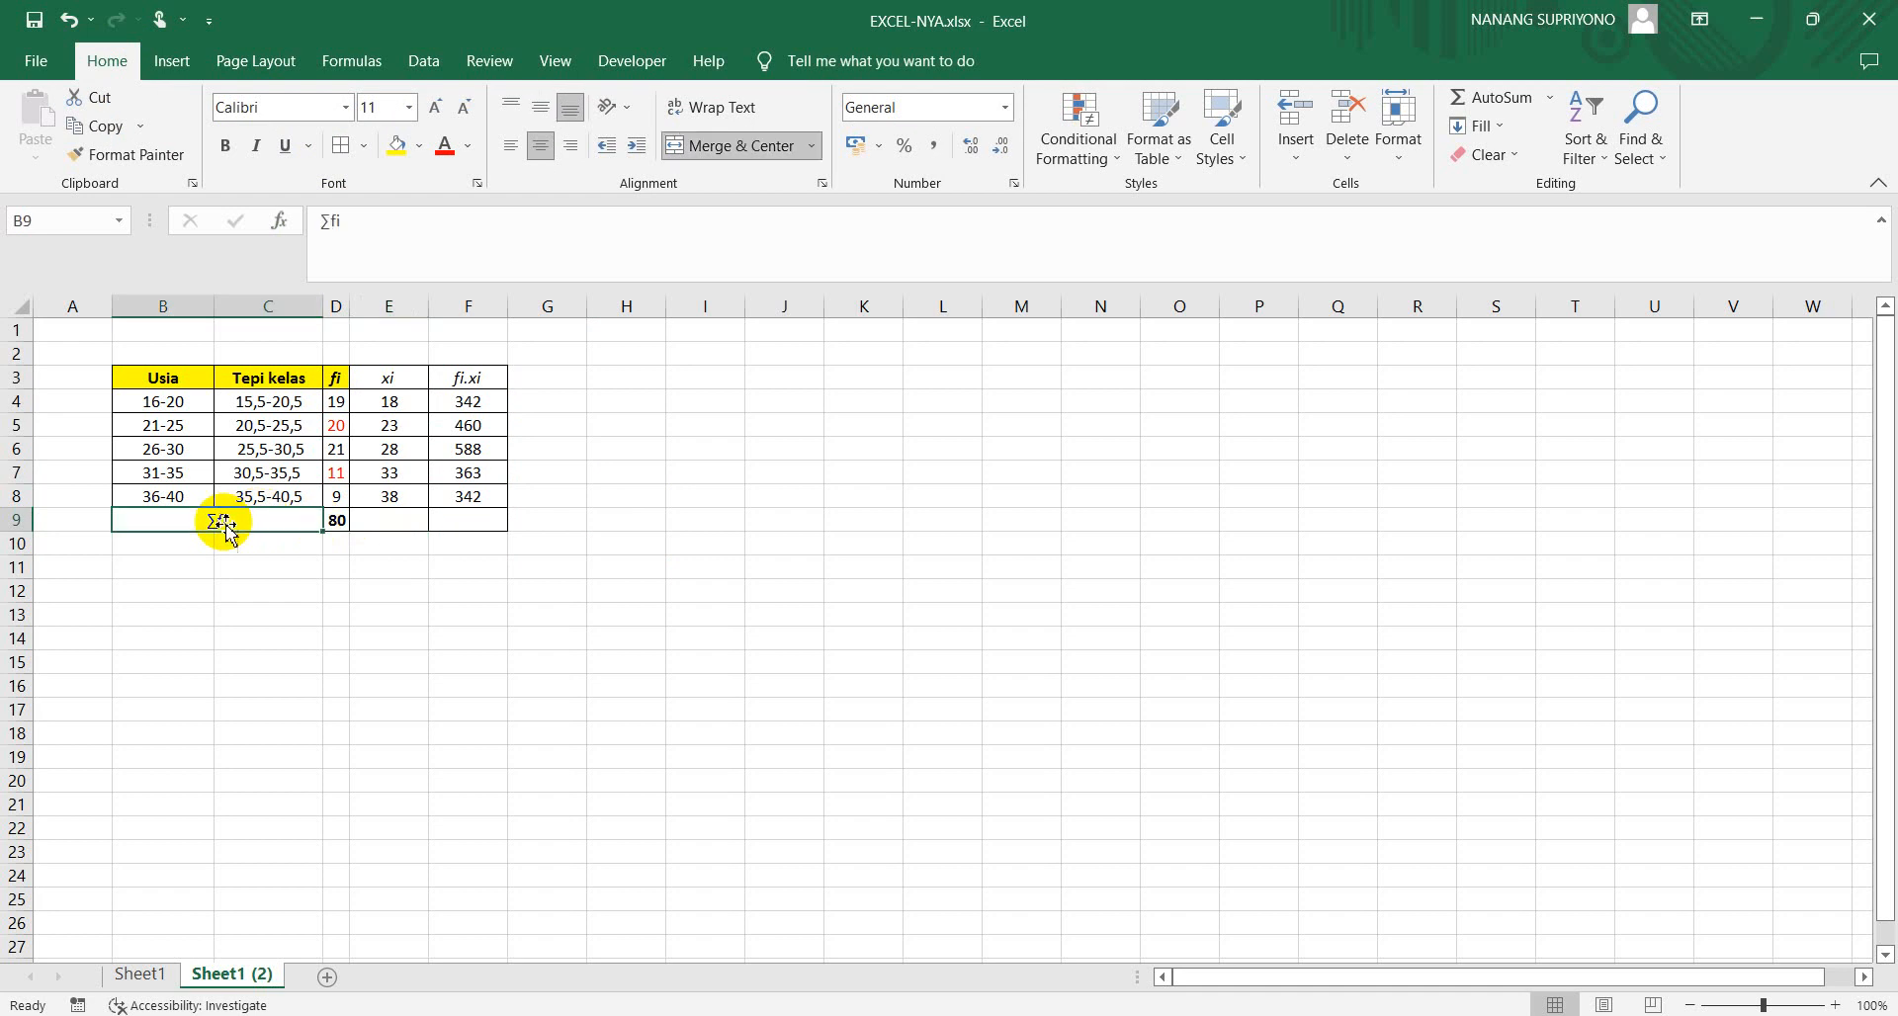
{"action": "left_click_drag", "start_coordinate": [346, 220], "coordinate": [315, 222]}
{"action": "key", "text": "ctrl+c"}
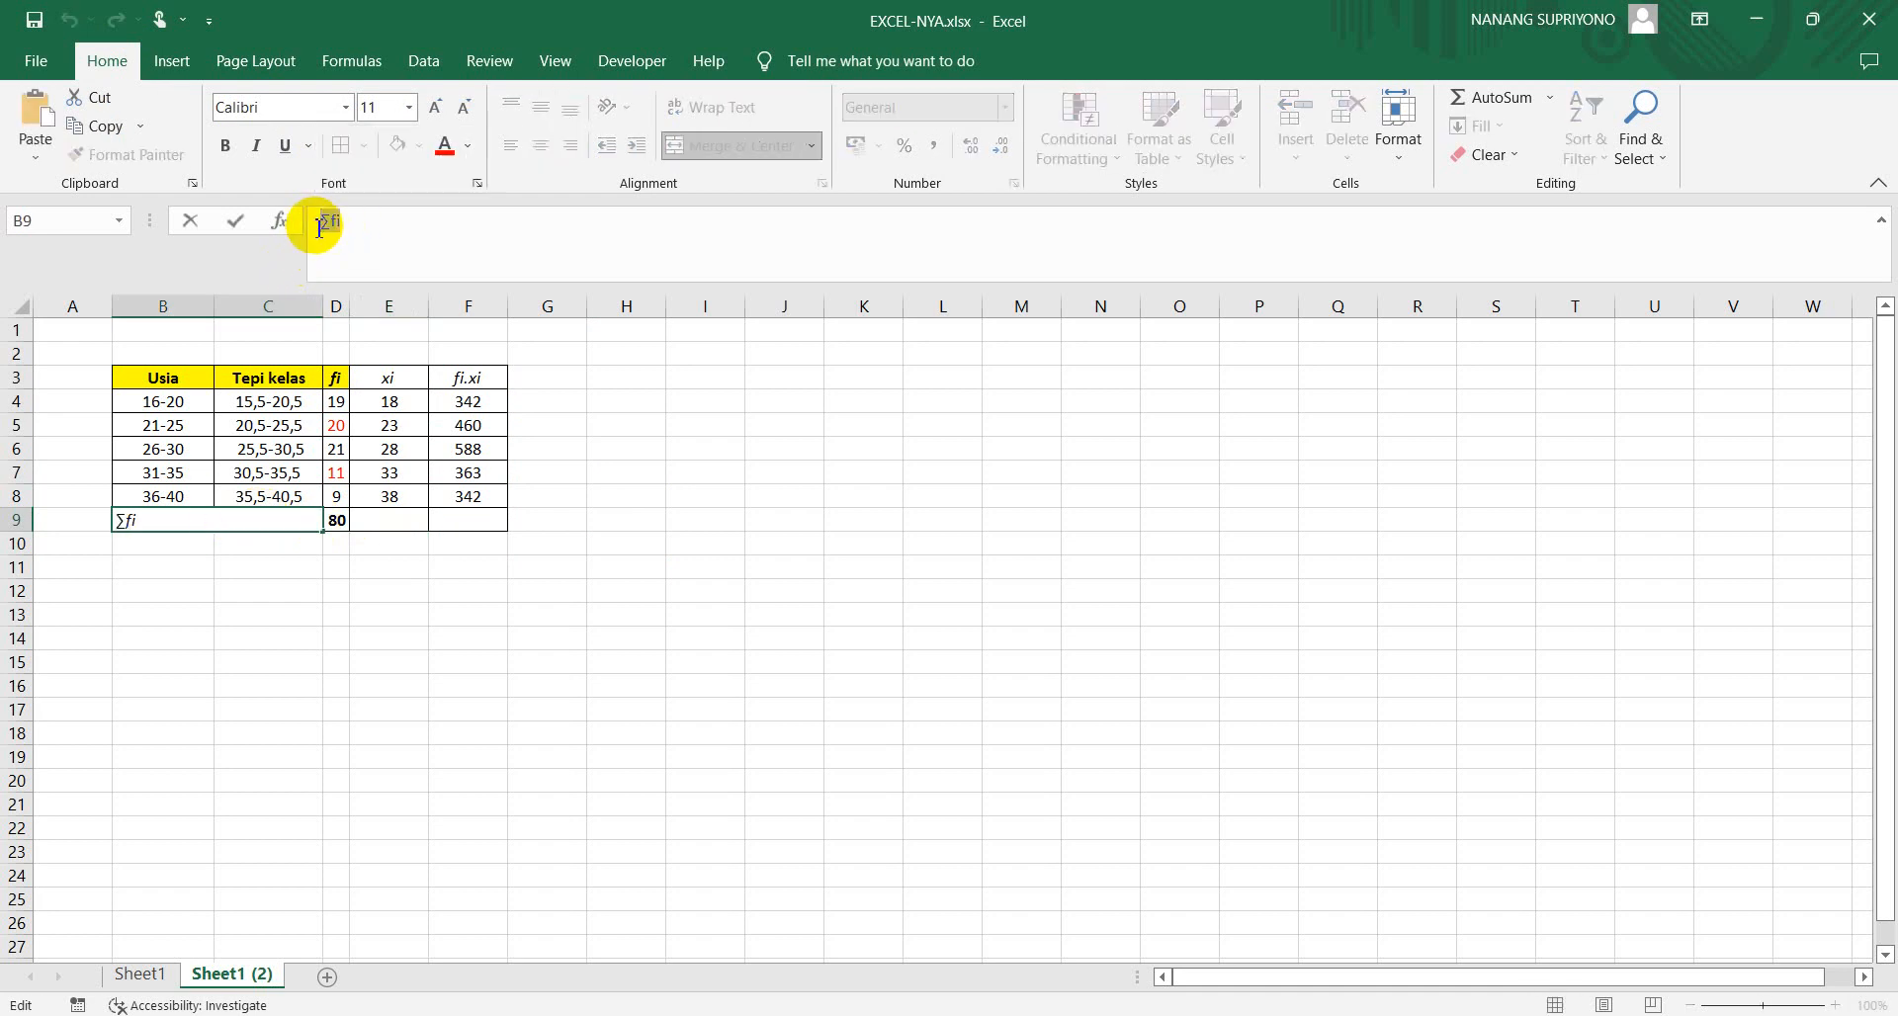
{"action": "left_click", "coordinate": [385, 522]}
{"action": "left_click", "coordinate": [380, 226]}
{"action": "key", "text": "ctrl+v"}
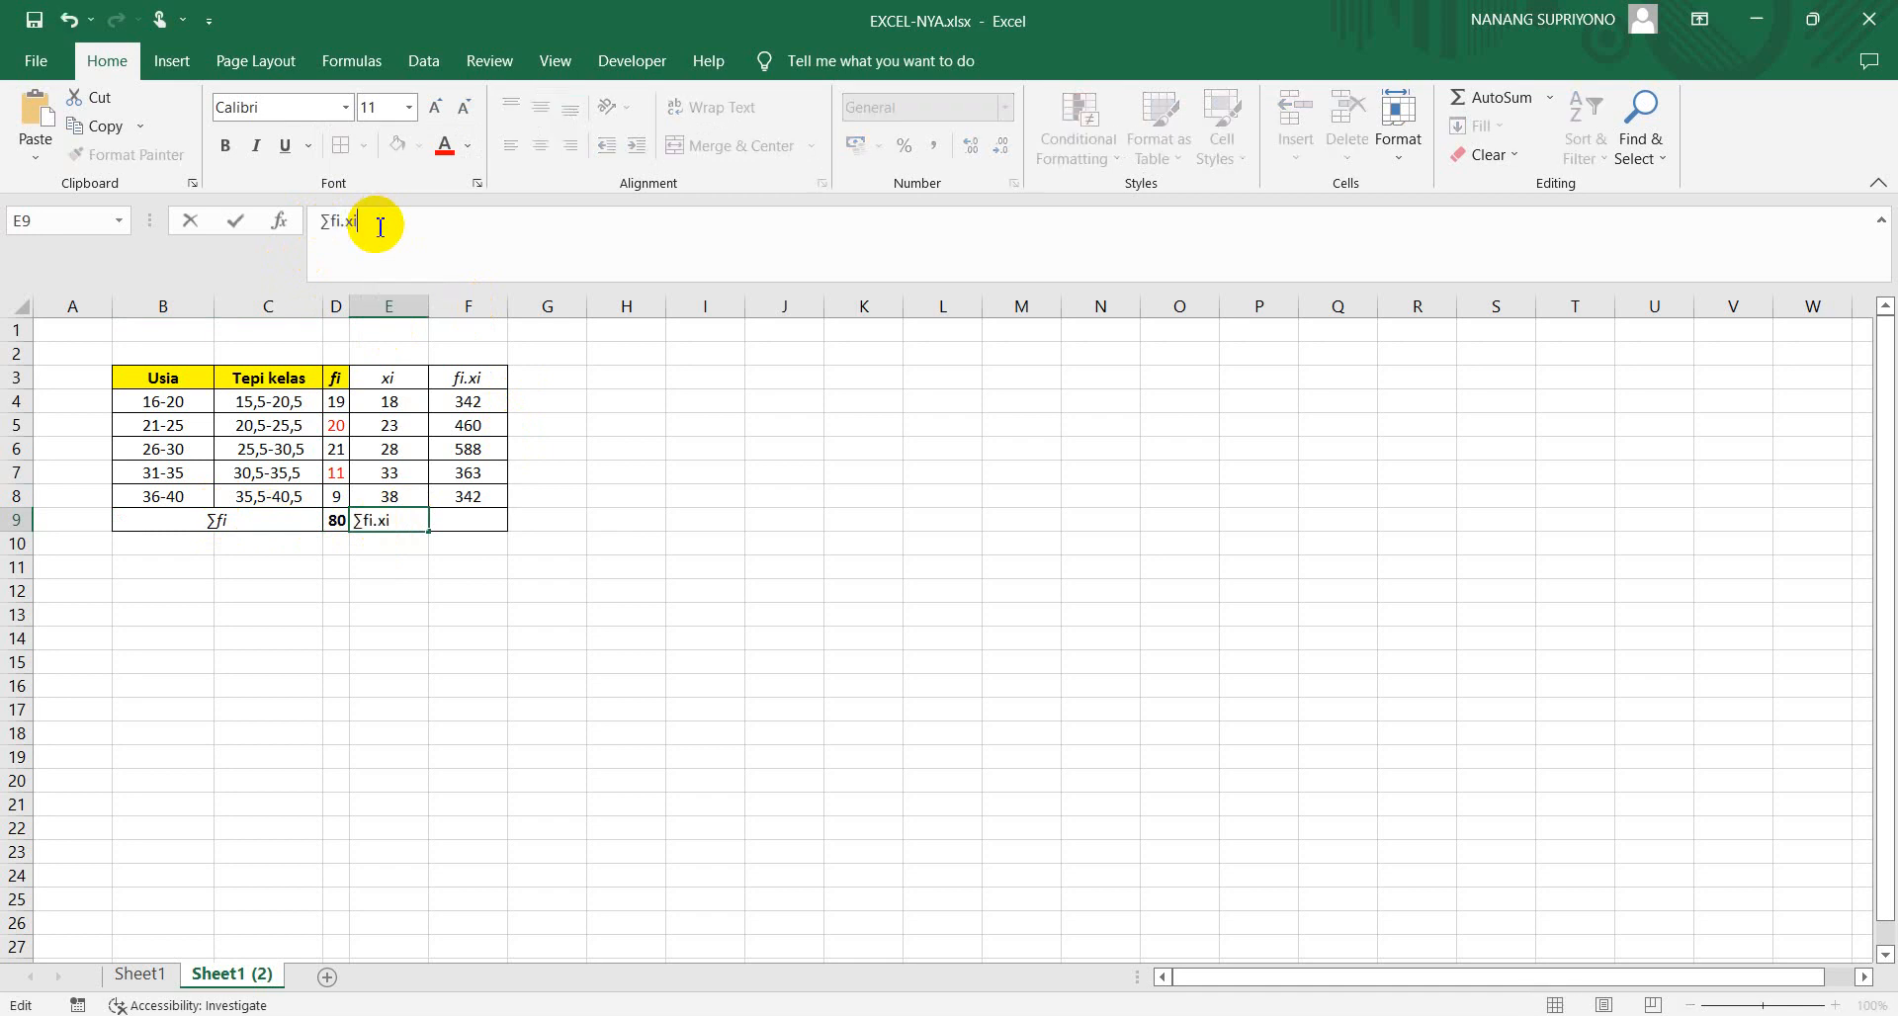
{"action": "key", "text": "Return"}
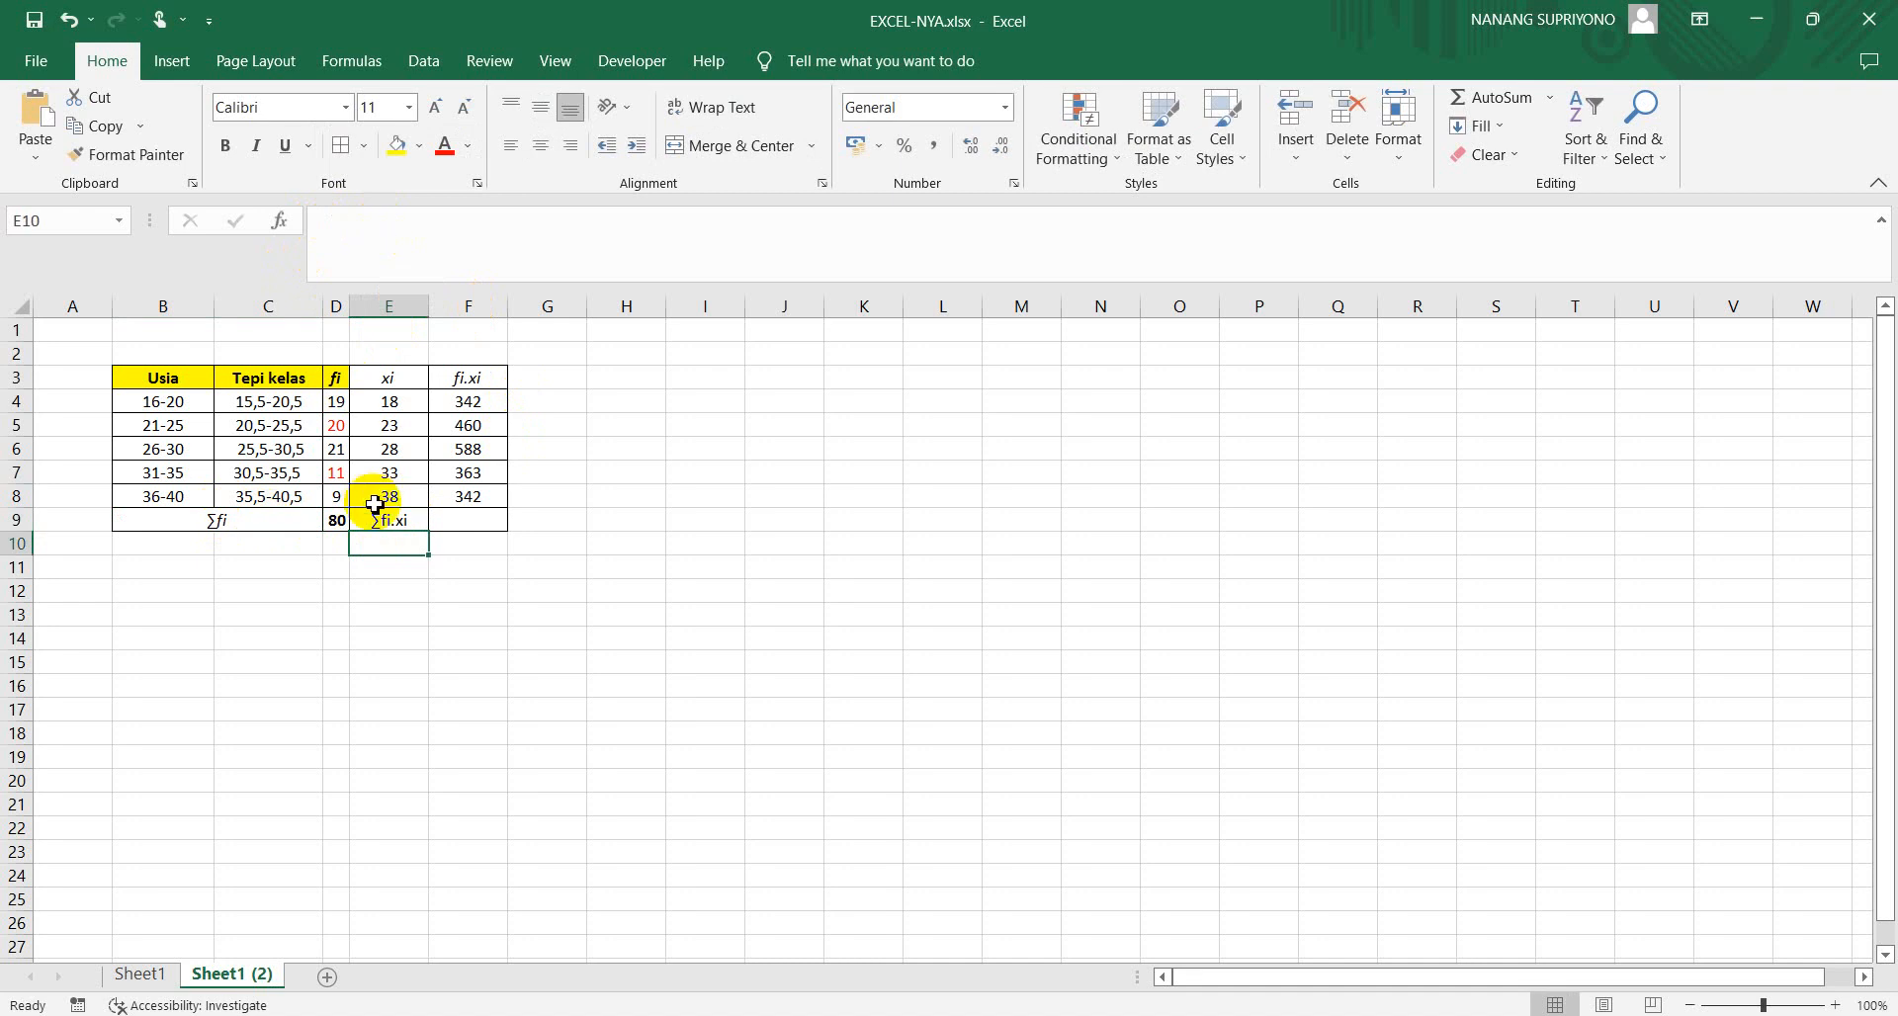
Make the ∑fi.xi label in E9 italic
{"action": "left_click", "coordinate": [384, 522]}
{"action": "left_click", "coordinate": [376, 232]}
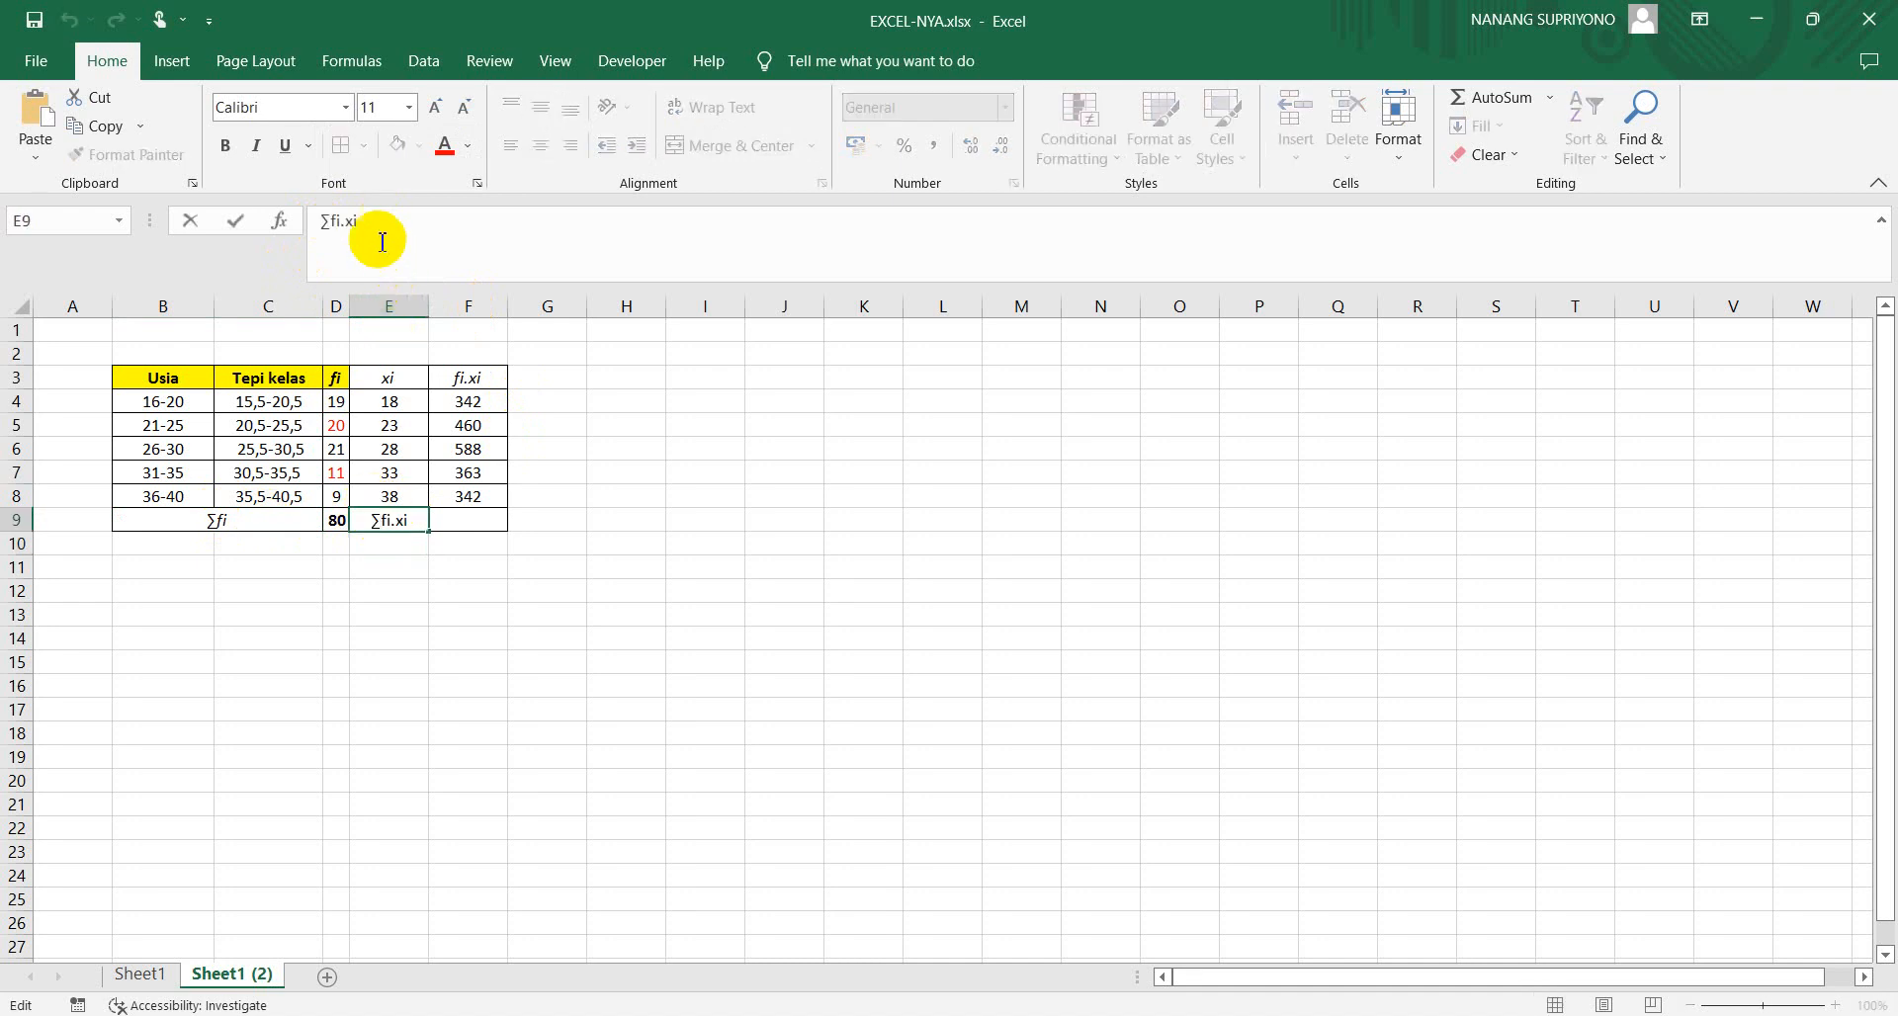
{"action": "left_click_drag", "start_coordinate": [292, 233], "coordinate": [372, 233]}
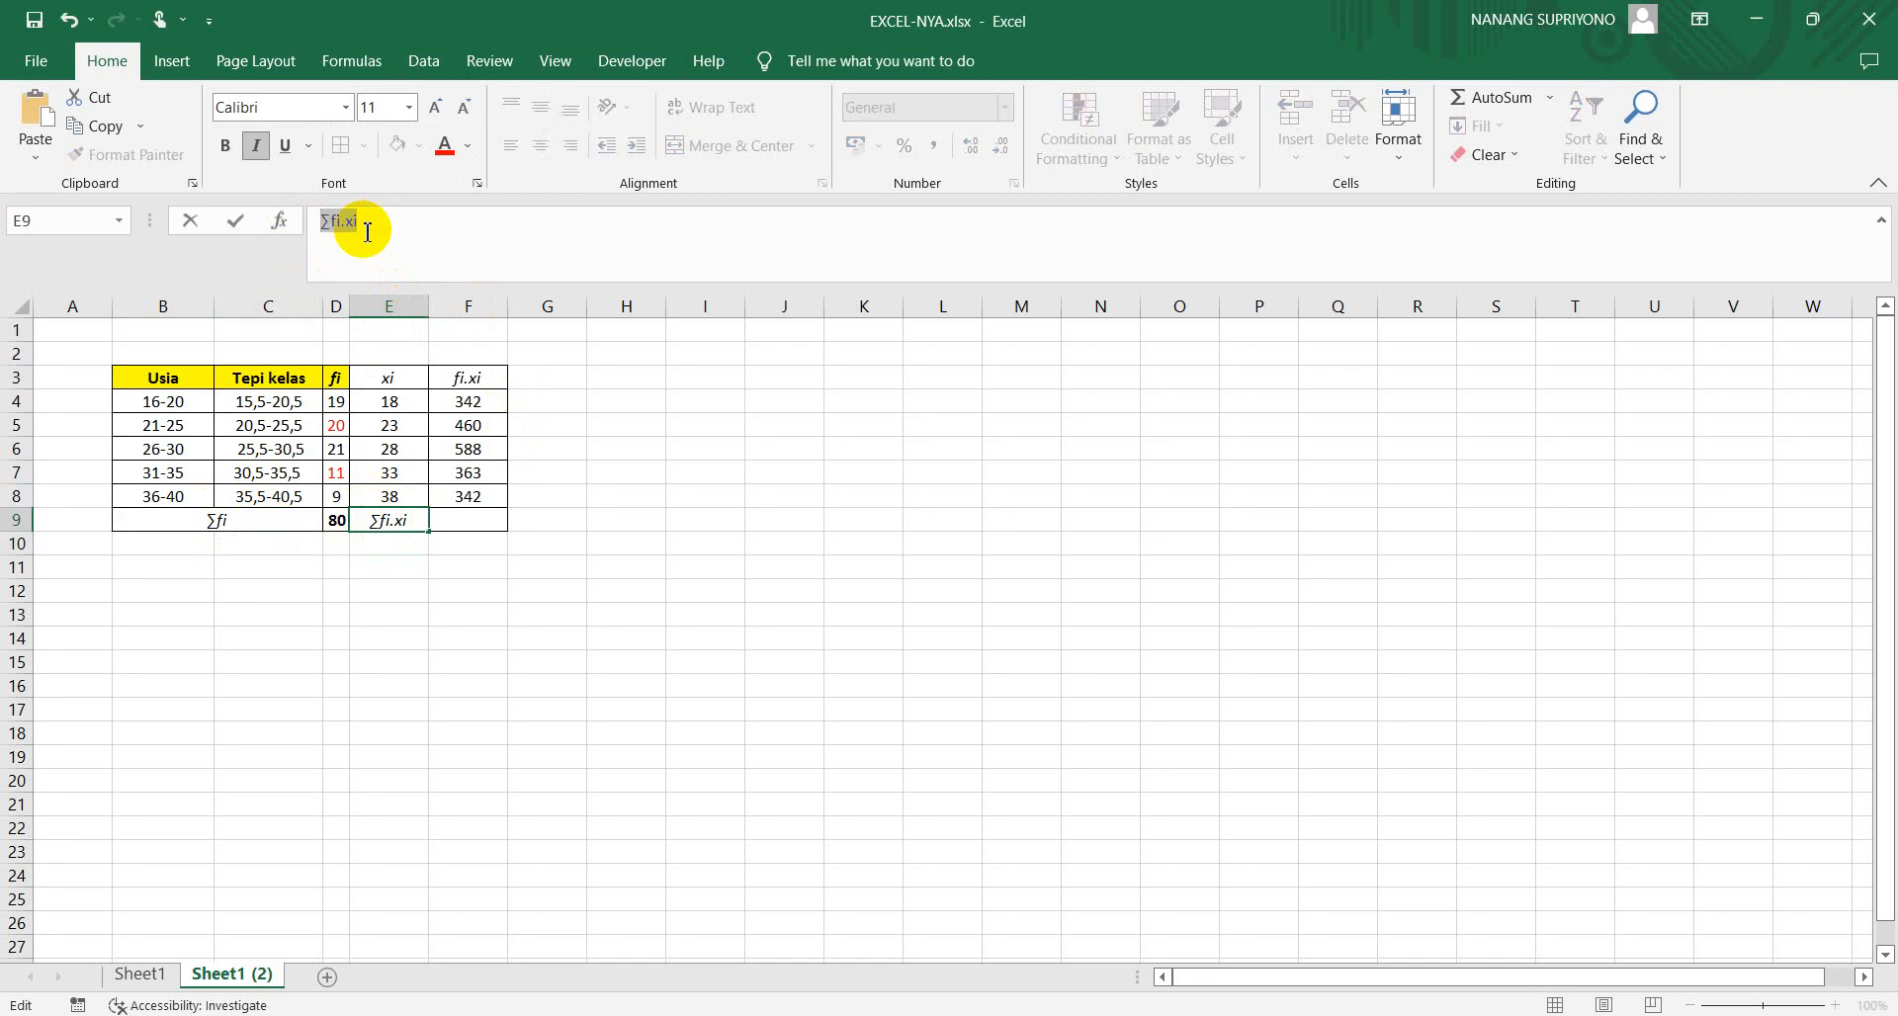
{"action": "key", "text": "Return"}
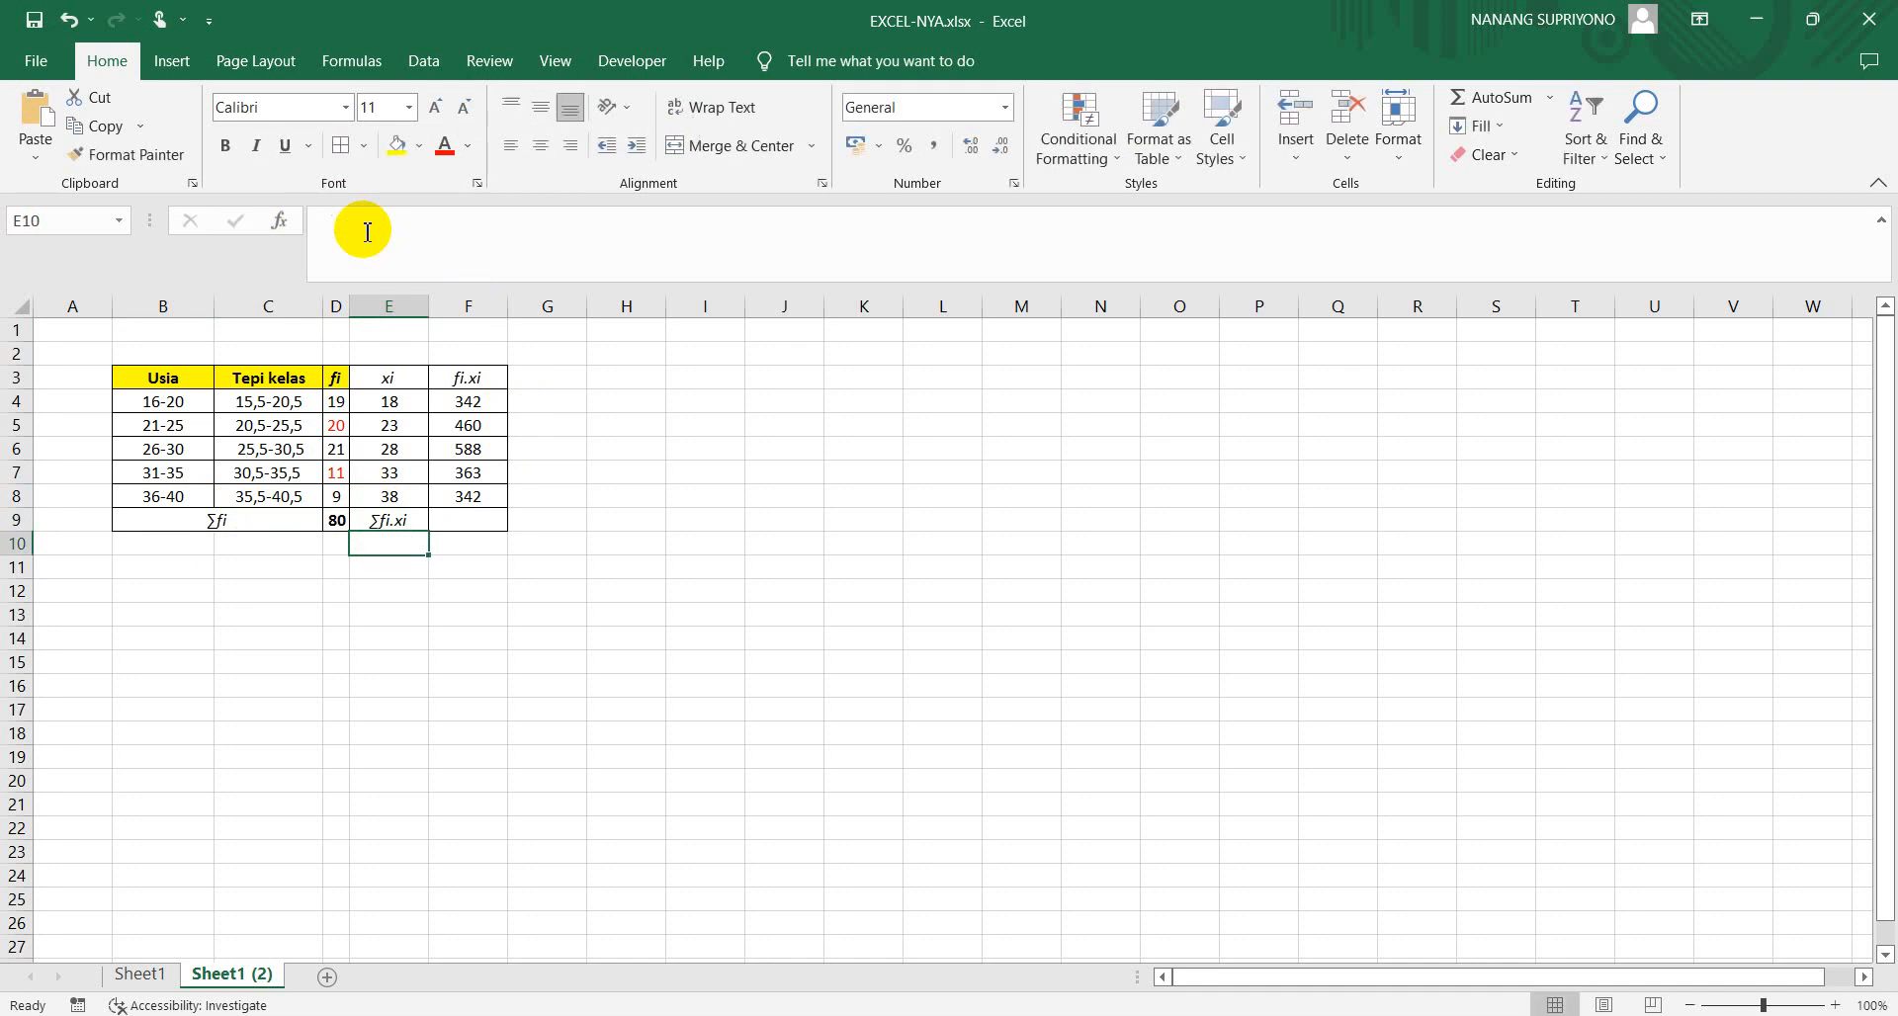
Total the fi.xi products in F9 with =SUM(F4:F8)
{"action": "left_click", "coordinate": [454, 521]}
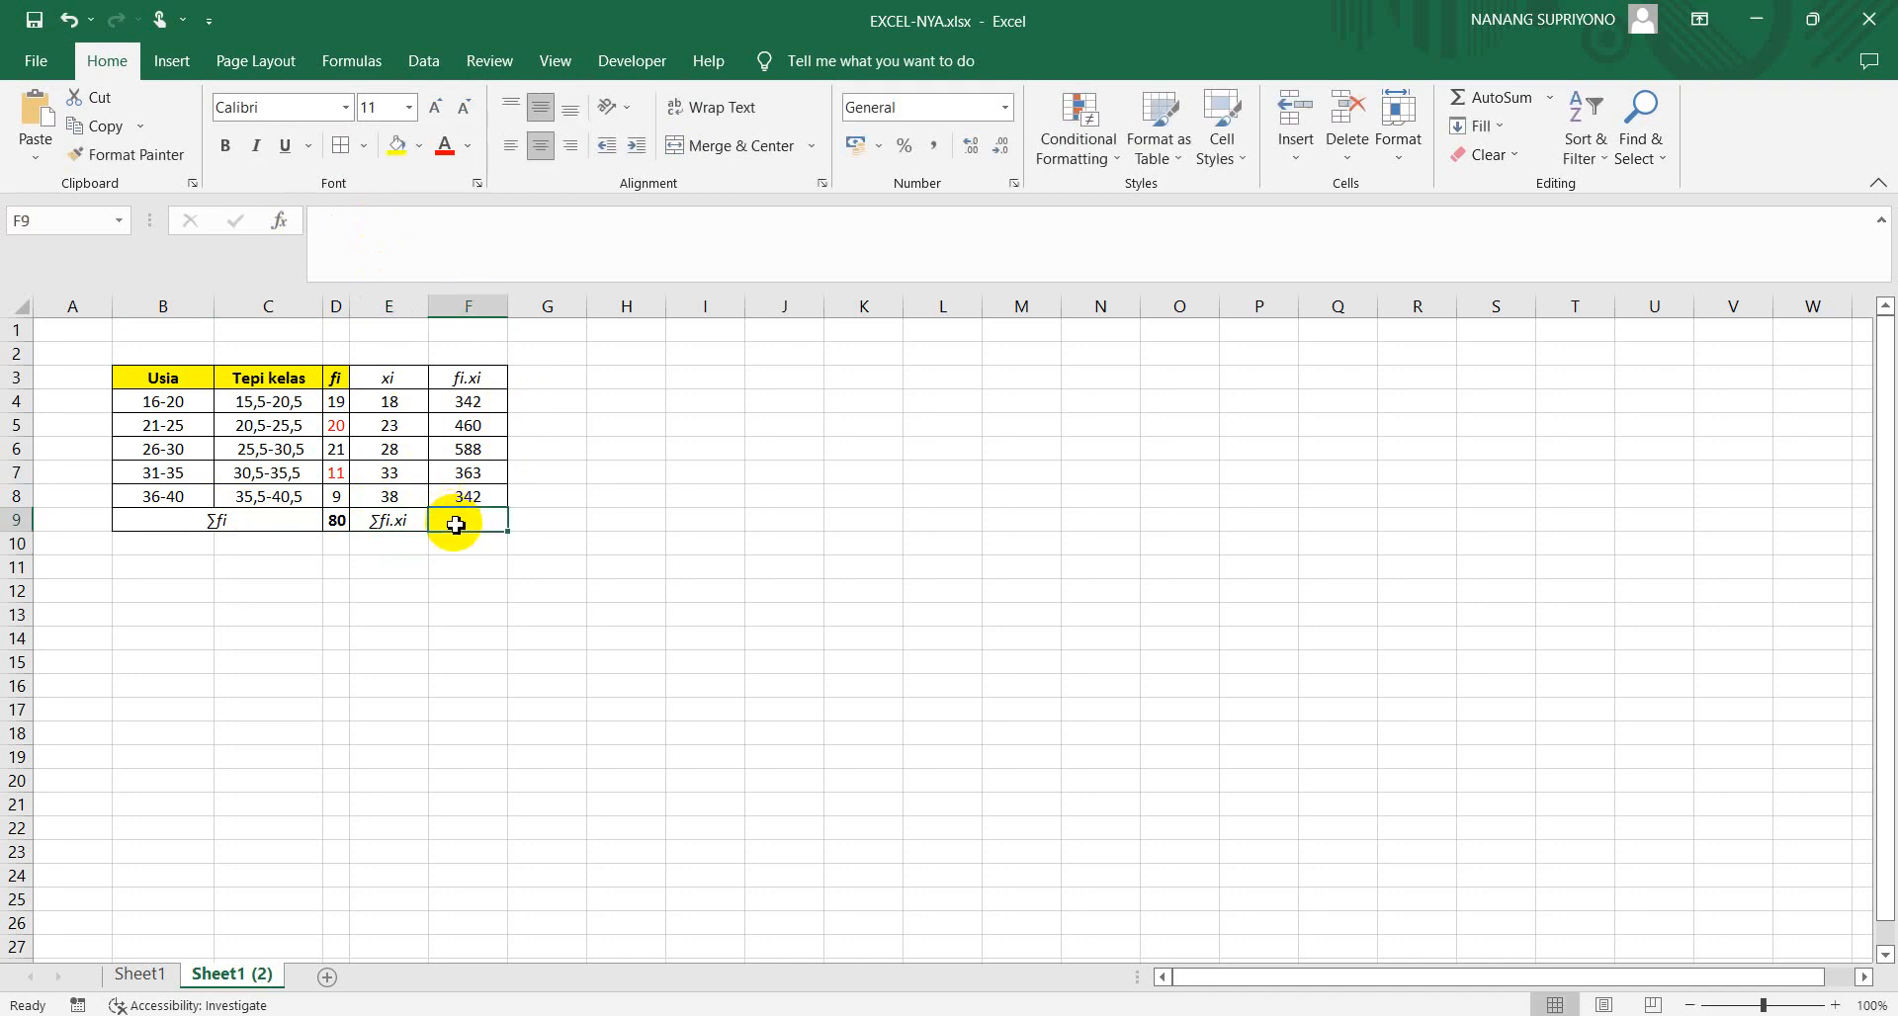
{"action": "type", "text": "=sum"}
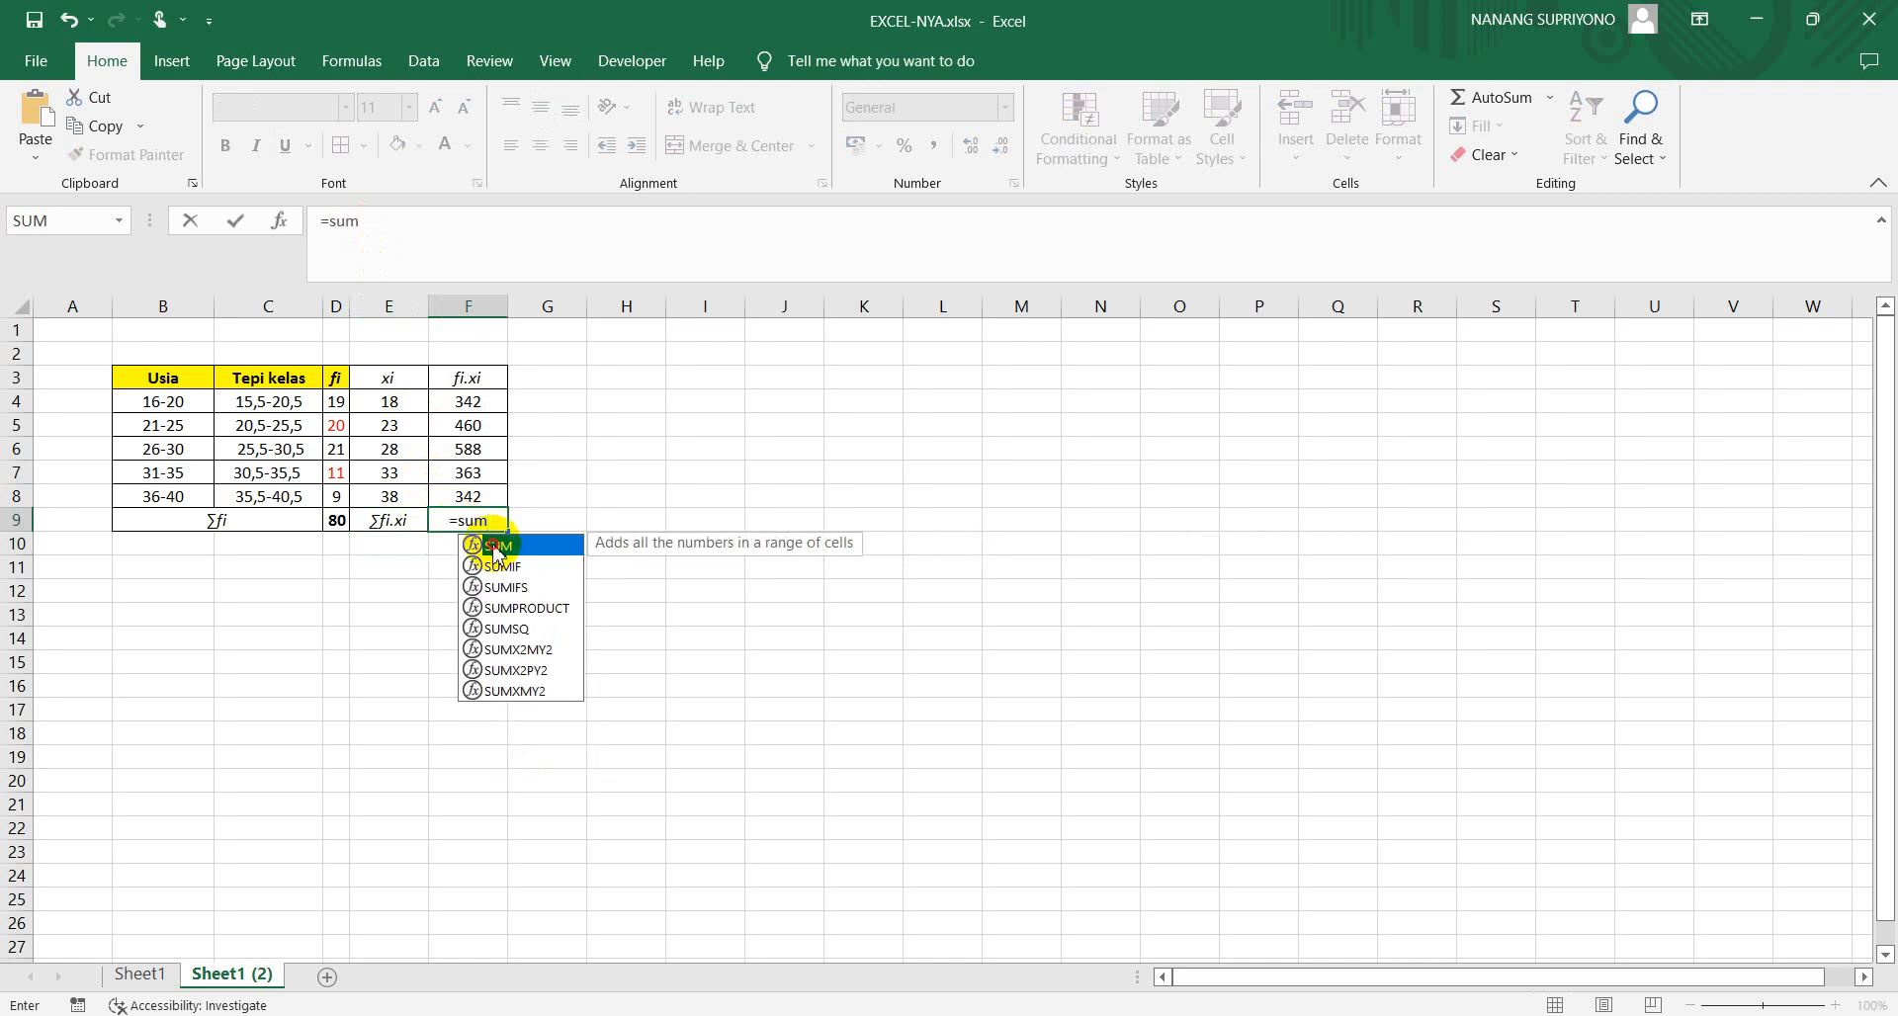
{"action": "double_click", "coordinate": [494, 546]}
{"action": "left_click_drag", "start_coordinate": [461, 398], "coordinate": [462, 491]}
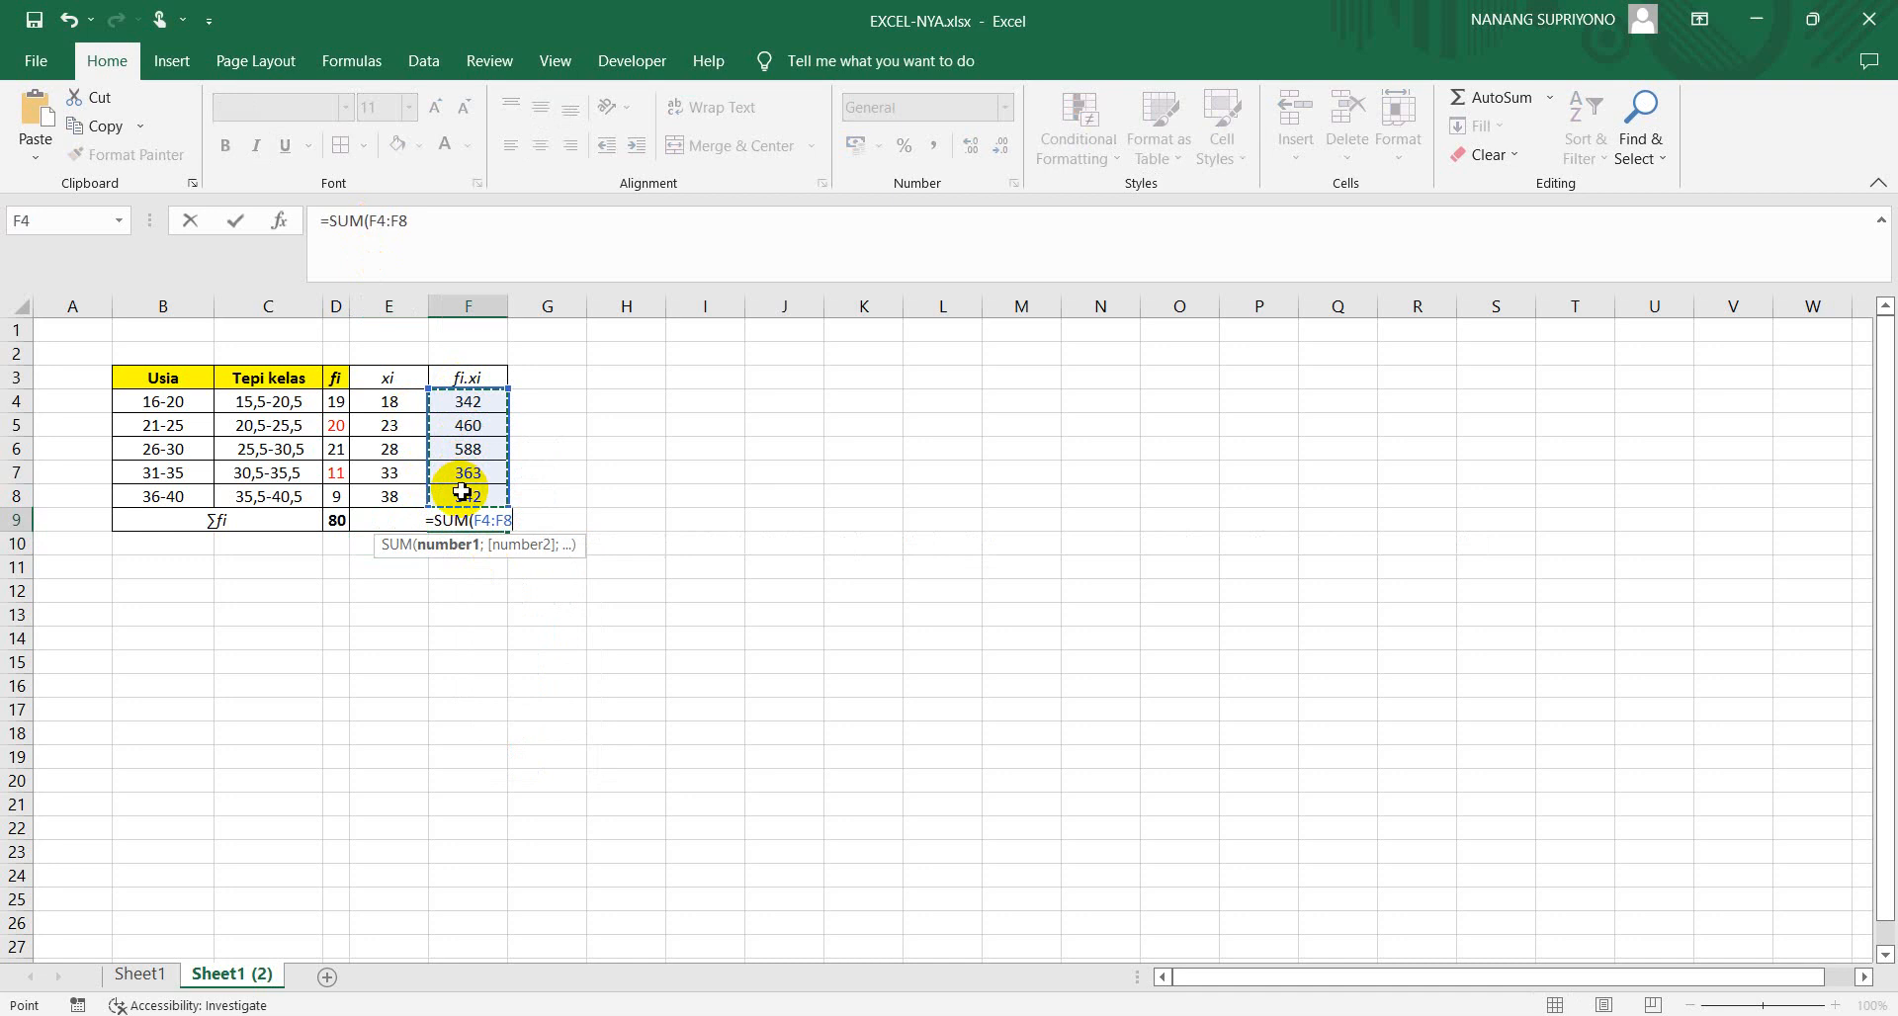
{"action": "key", "text": "Return"}
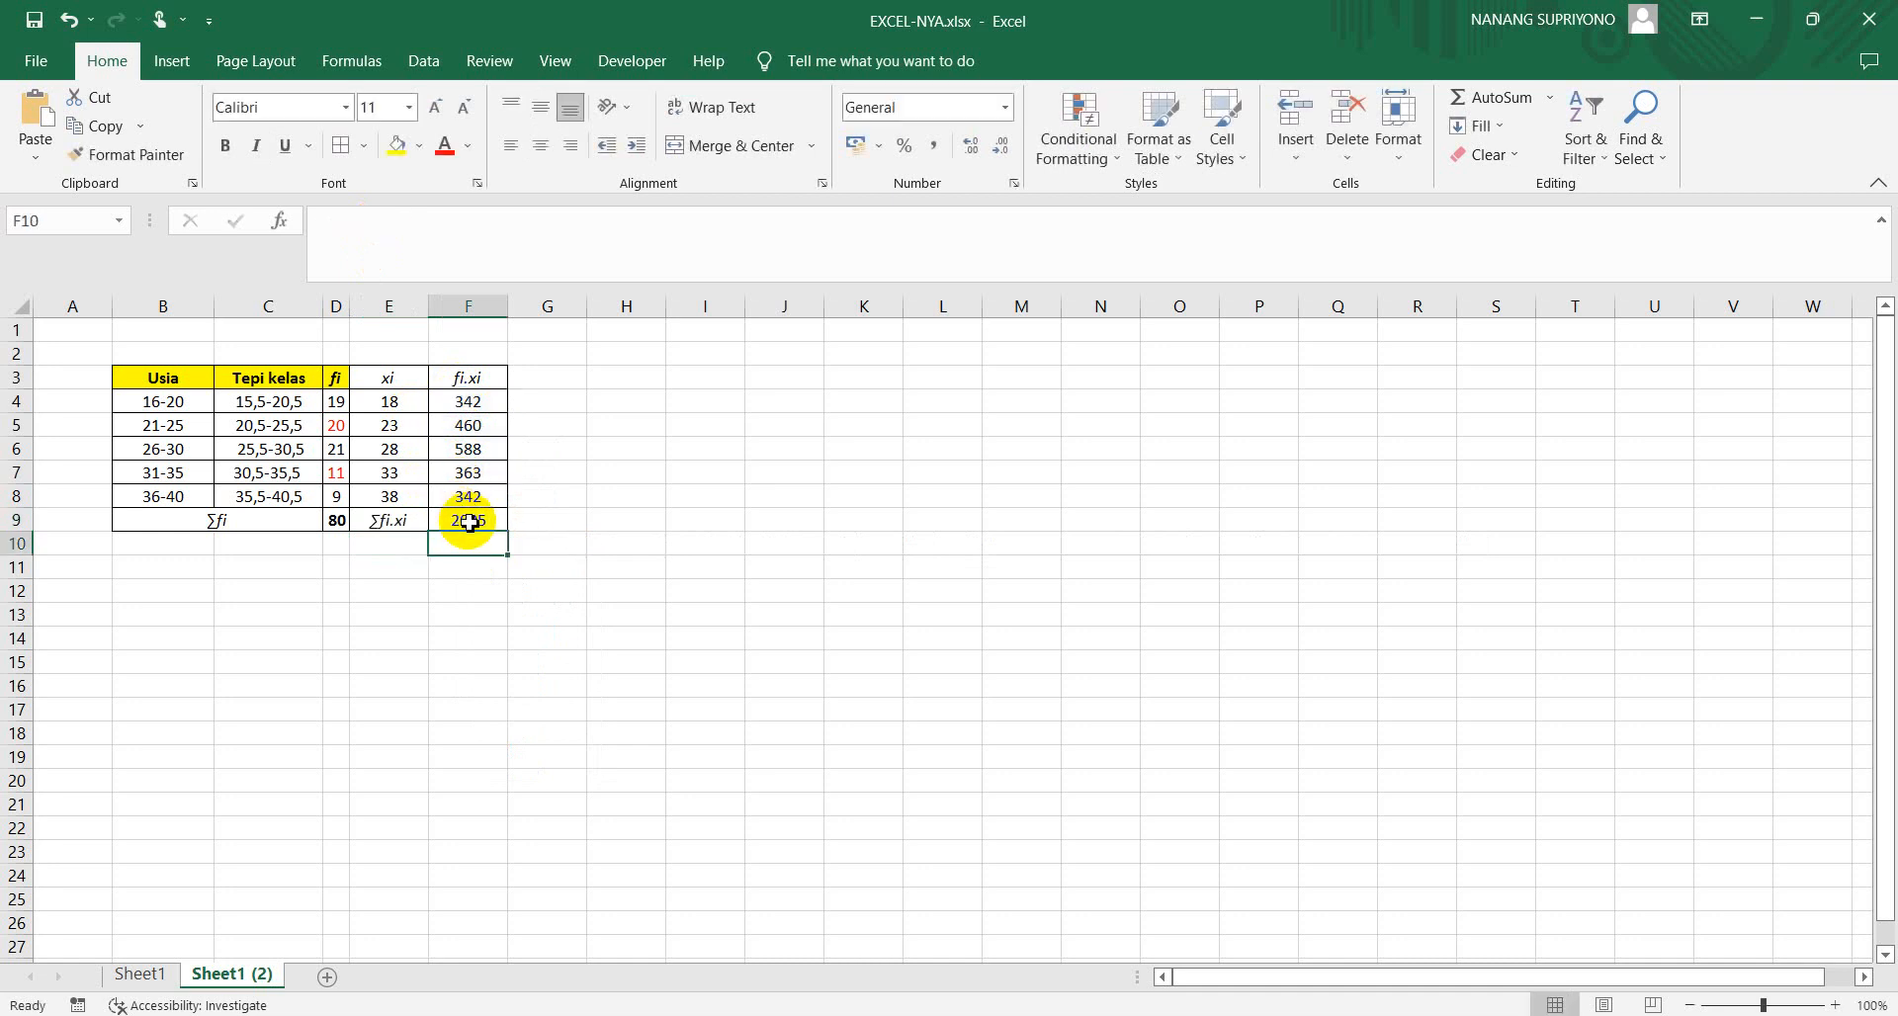
Handwrite "Cara 1" and the mean formula x̄ = Σfi.xi / Σfi in red ink below the table, followed by an equals sign
{"action": "left_click", "coordinate": [165, 586]}
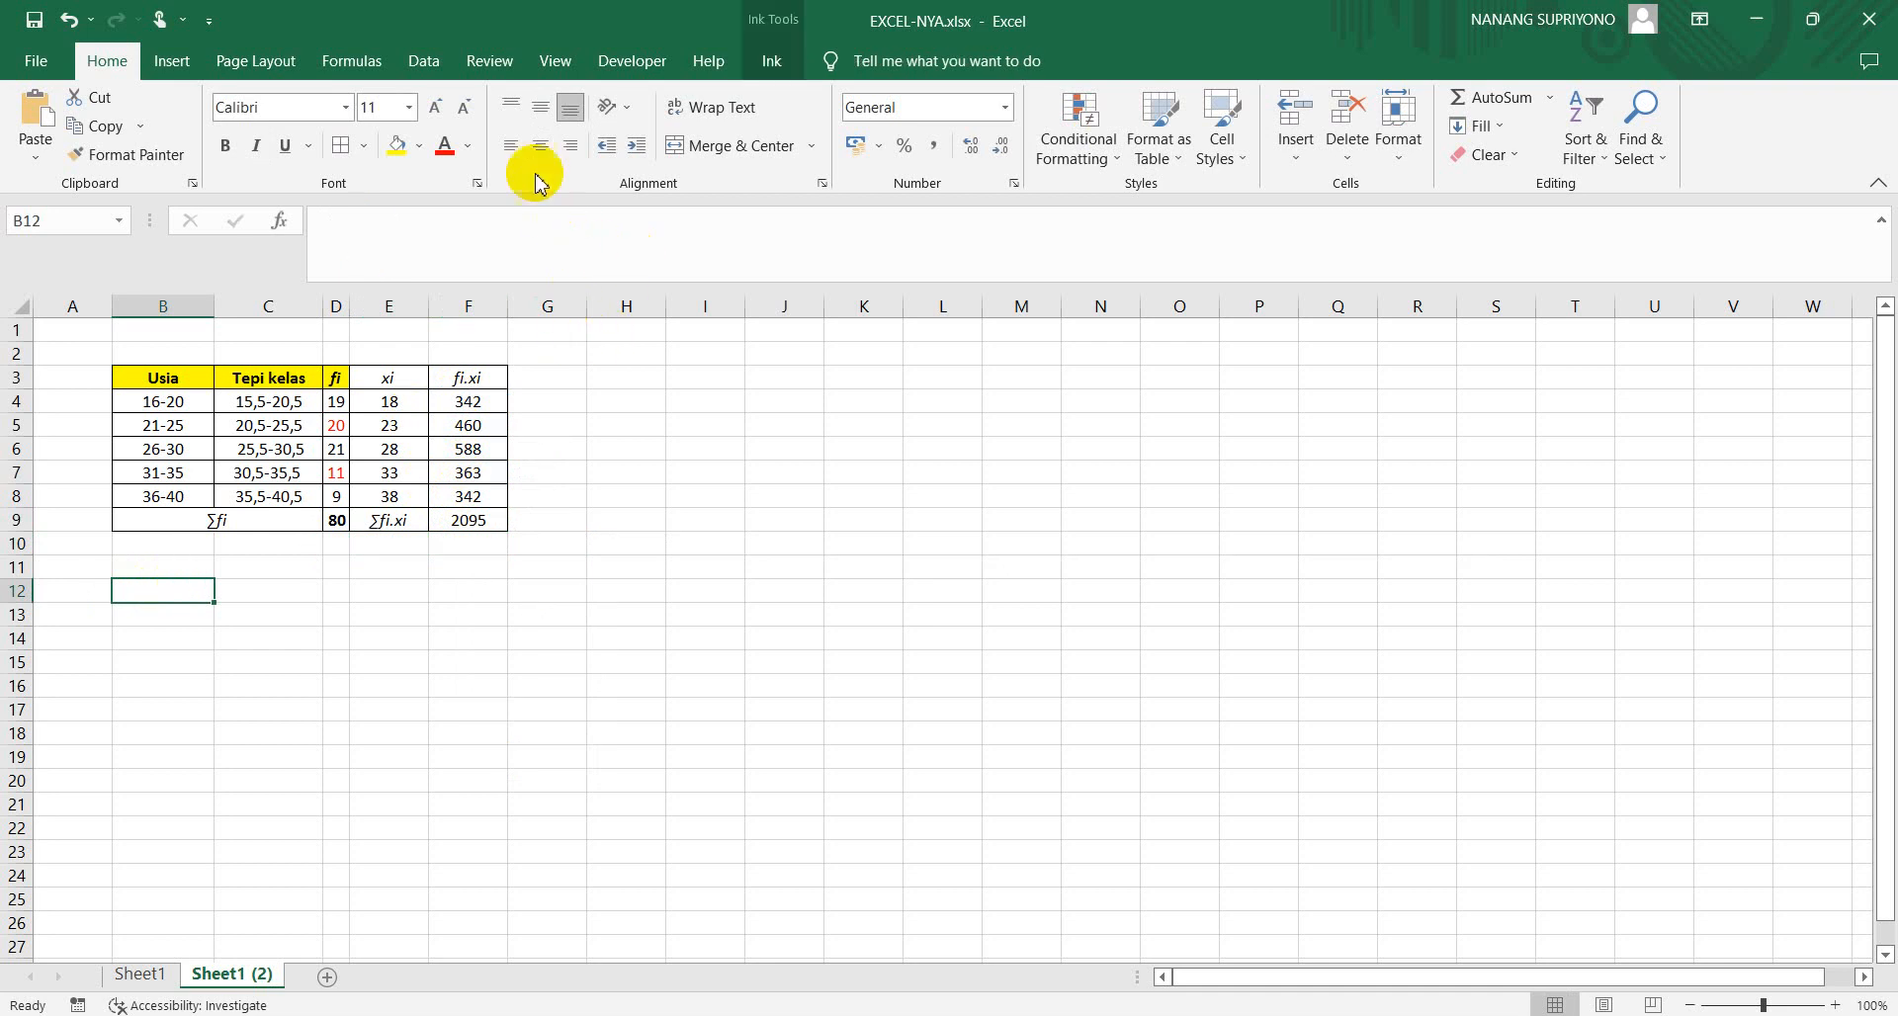
{"action": "left_click", "coordinate": [771, 60]}
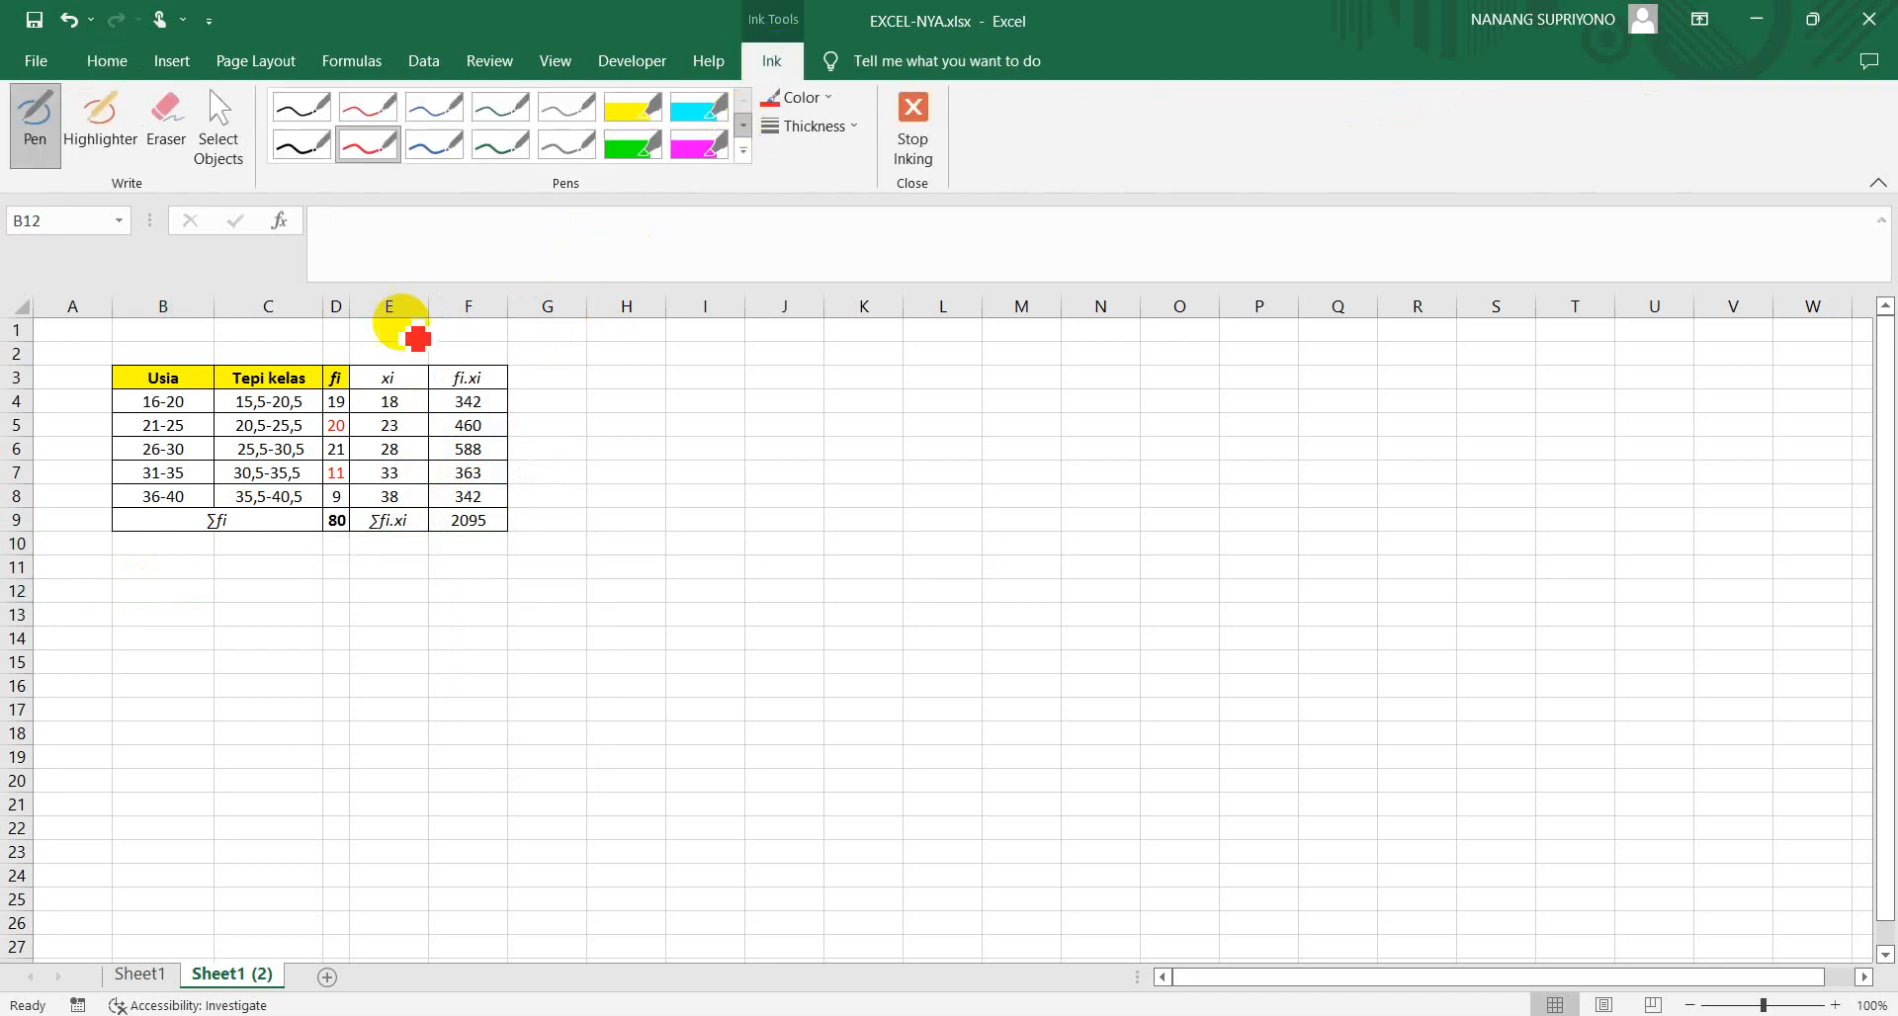
{"action": "mouse_move", "coordinate": [123, 584]}
{"action": "left_mouse_down"}
{"action": "mouse_move", "coordinate": [113, 596]}
{"action": "mouse_move", "coordinate": [182, 599]}
{"action": "left_mouse_up"}
{"action": "left_click_drag", "start_coordinate": [80, 638], "coordinate": [200, 645]}
{"action": "mouse_move", "coordinate": [199, 633]}
{"action": "left_mouse_down"}
{"action": "mouse_move", "coordinate": [188, 645]}
{"action": "mouse_move", "coordinate": [208, 648]}
{"action": "mouse_move", "coordinate": [163, 672]}
{"action": "mouse_move", "coordinate": [184, 663]}
{"action": "left_mouse_up"}
{"action": "left_click_drag", "start_coordinate": [186, 662], "coordinate": [126, 698]}
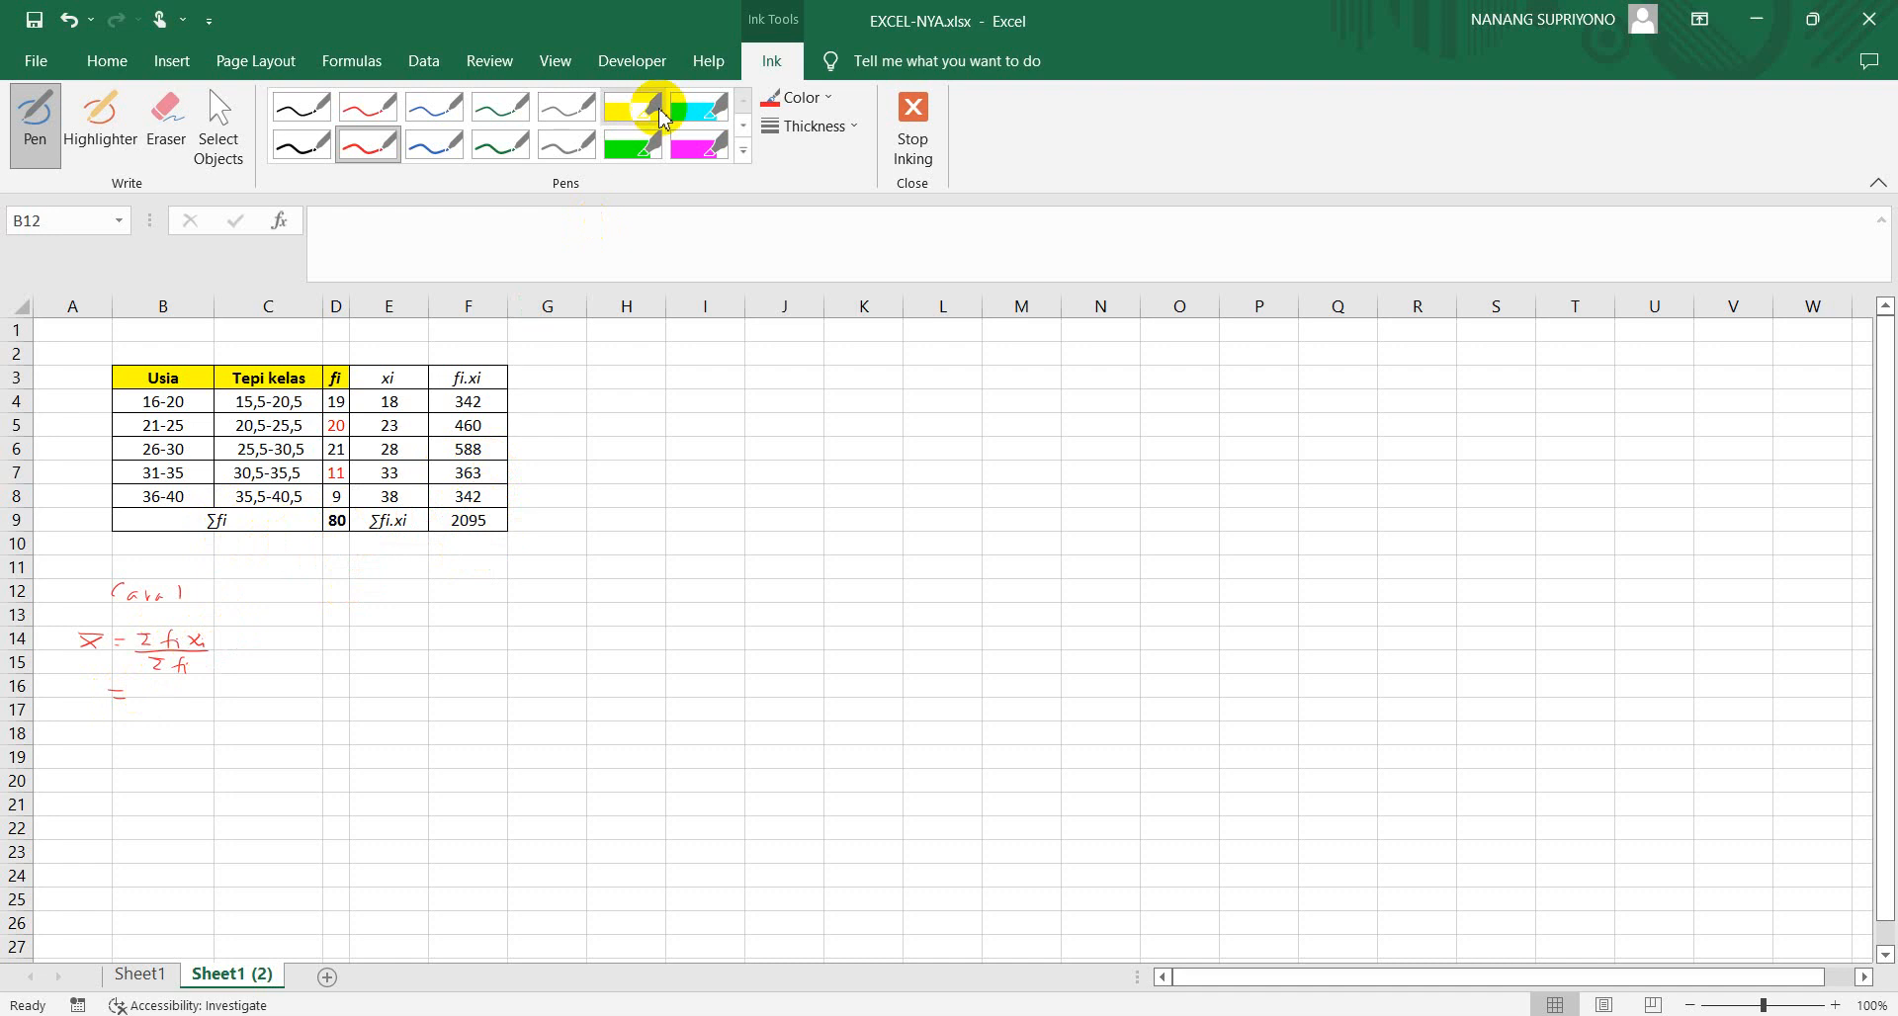
{"action": "left_click", "coordinate": [919, 109]}
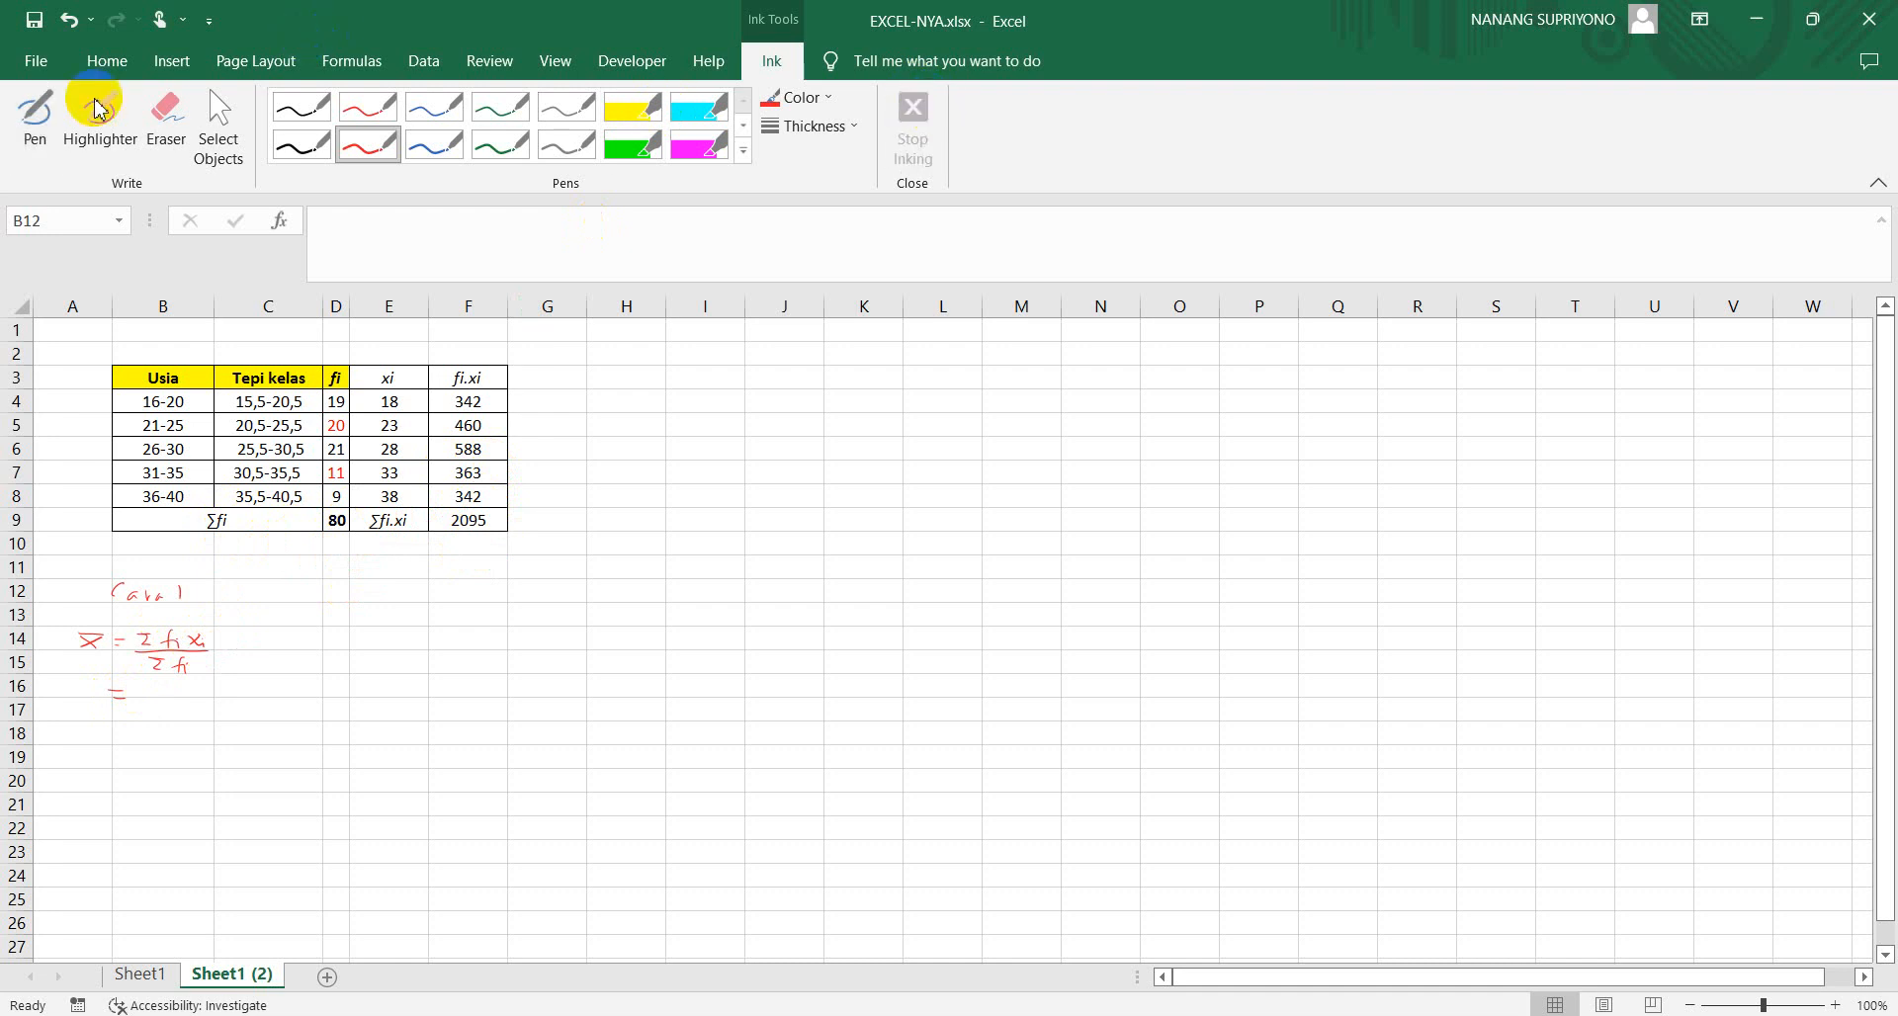
Make the fi.xi total in F9 bold
{"action": "left_click", "coordinate": [461, 521]}
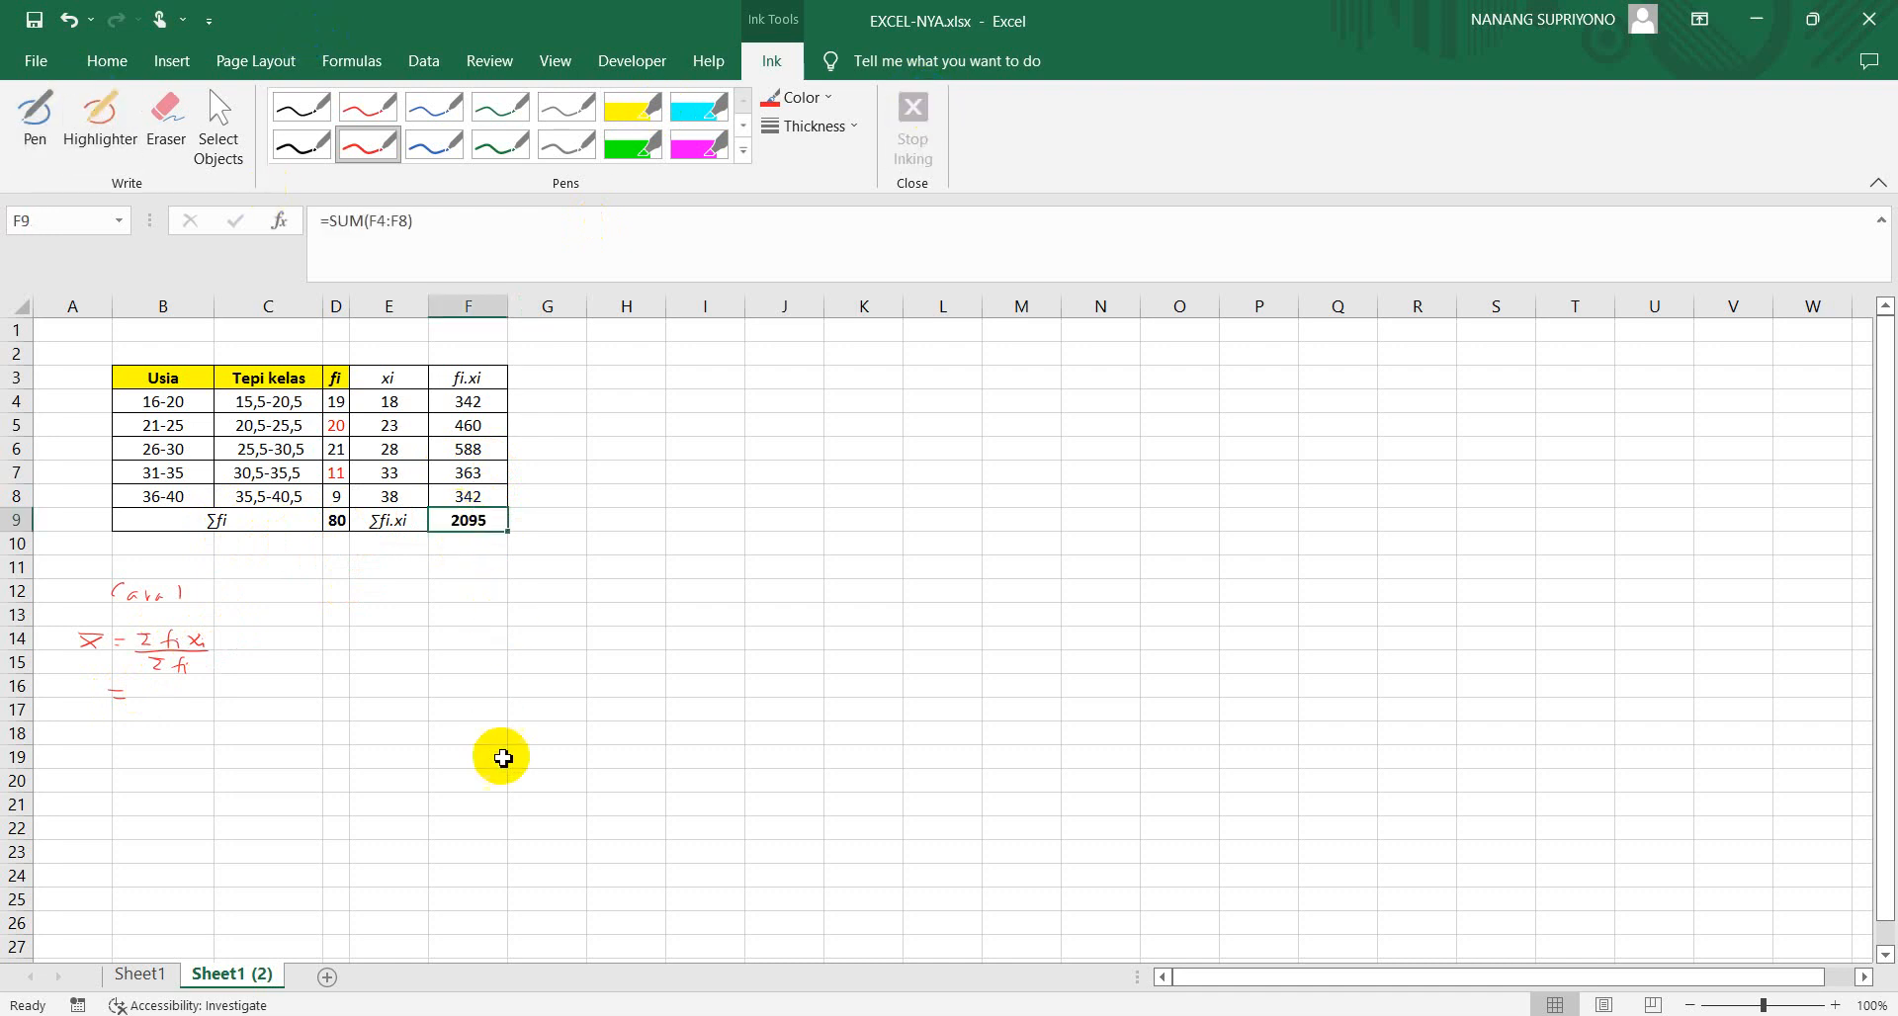
{"action": "left_click", "coordinate": [503, 758]}
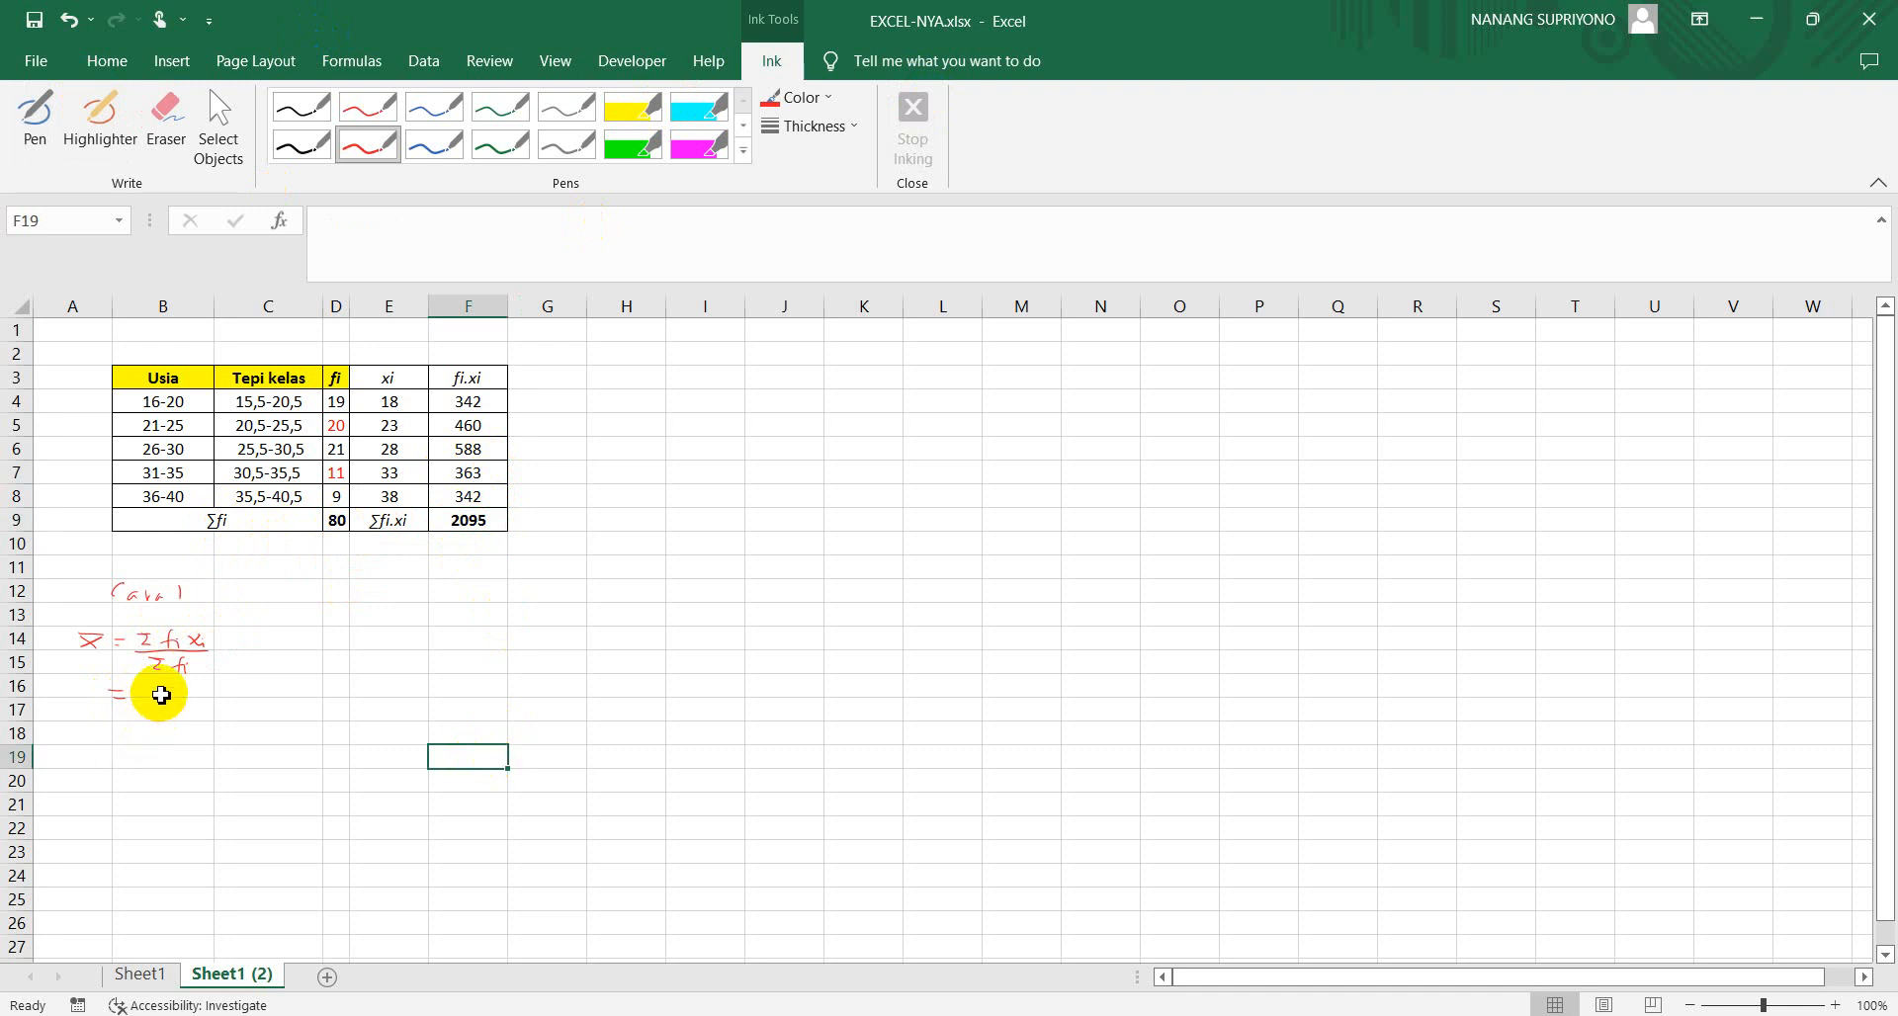
Insert a new equation box containing x with a bar accent (x̄)
{"action": "left_click", "coordinate": [163, 695]}
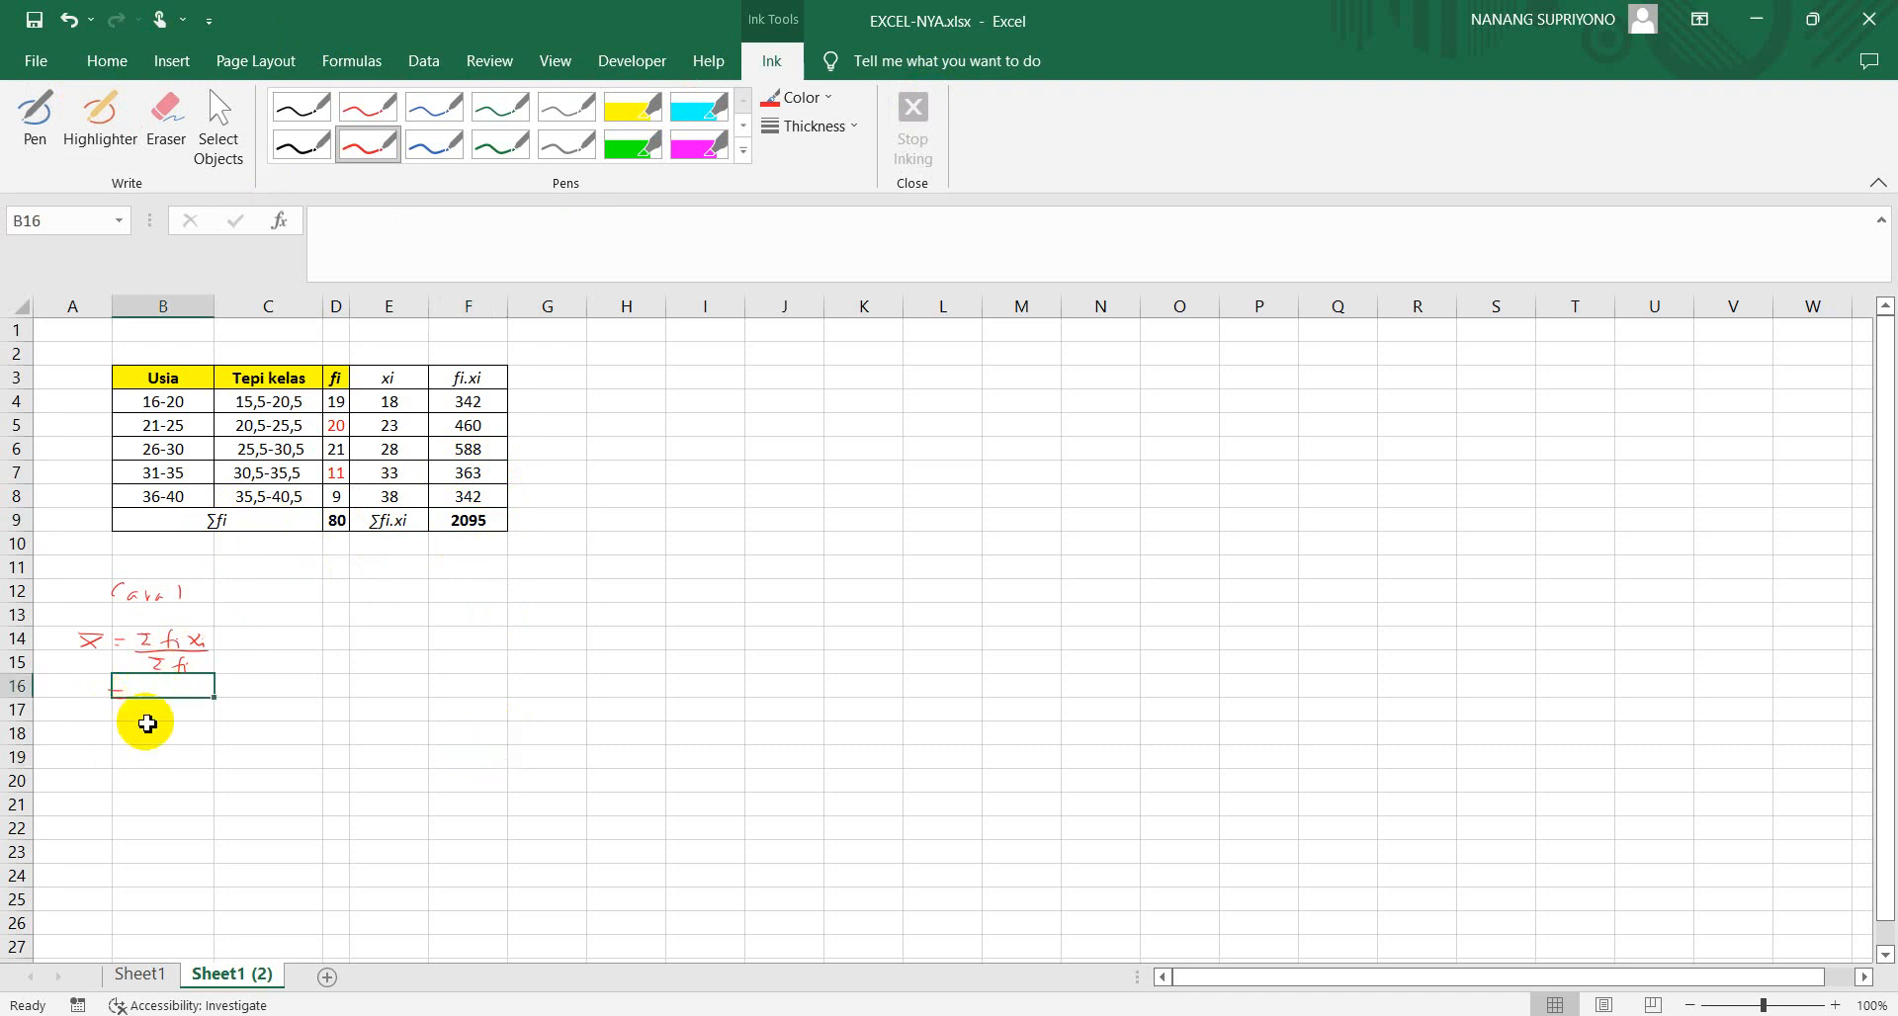
{"action": "left_click", "coordinate": [156, 732]}
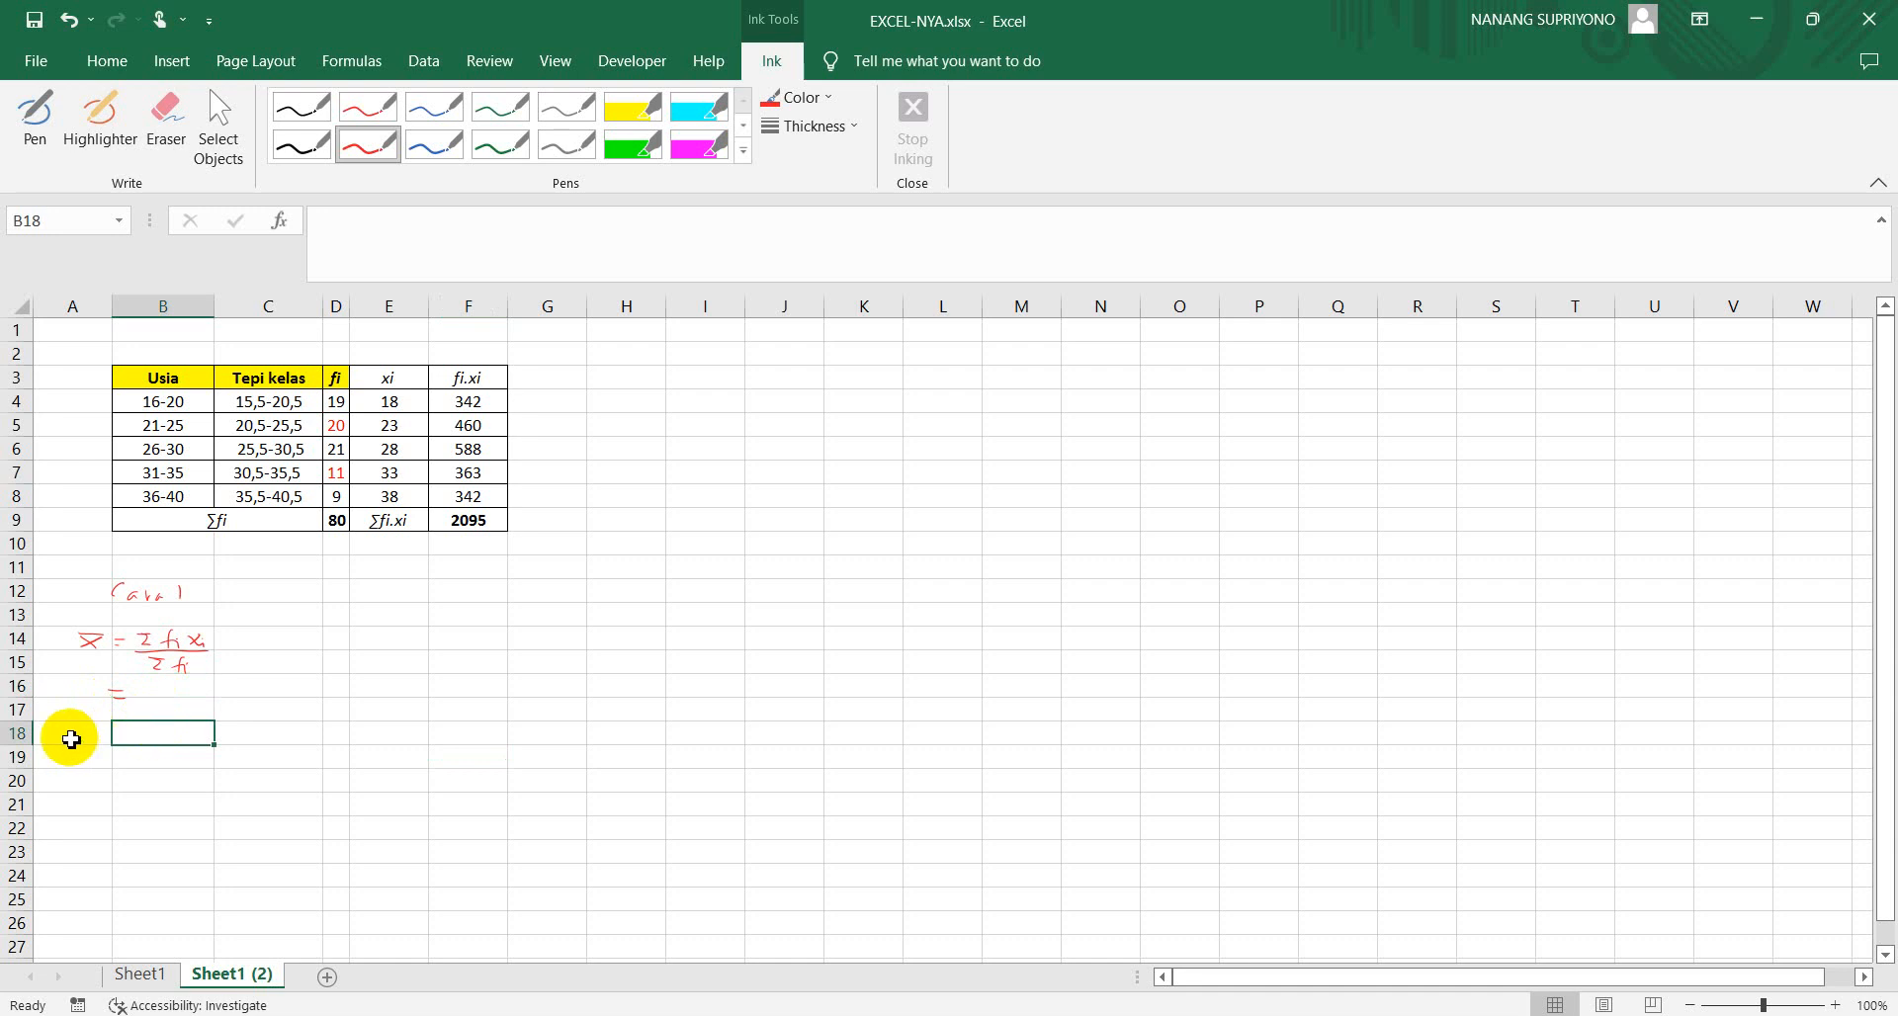
{"action": "left_click", "coordinate": [71, 739]}
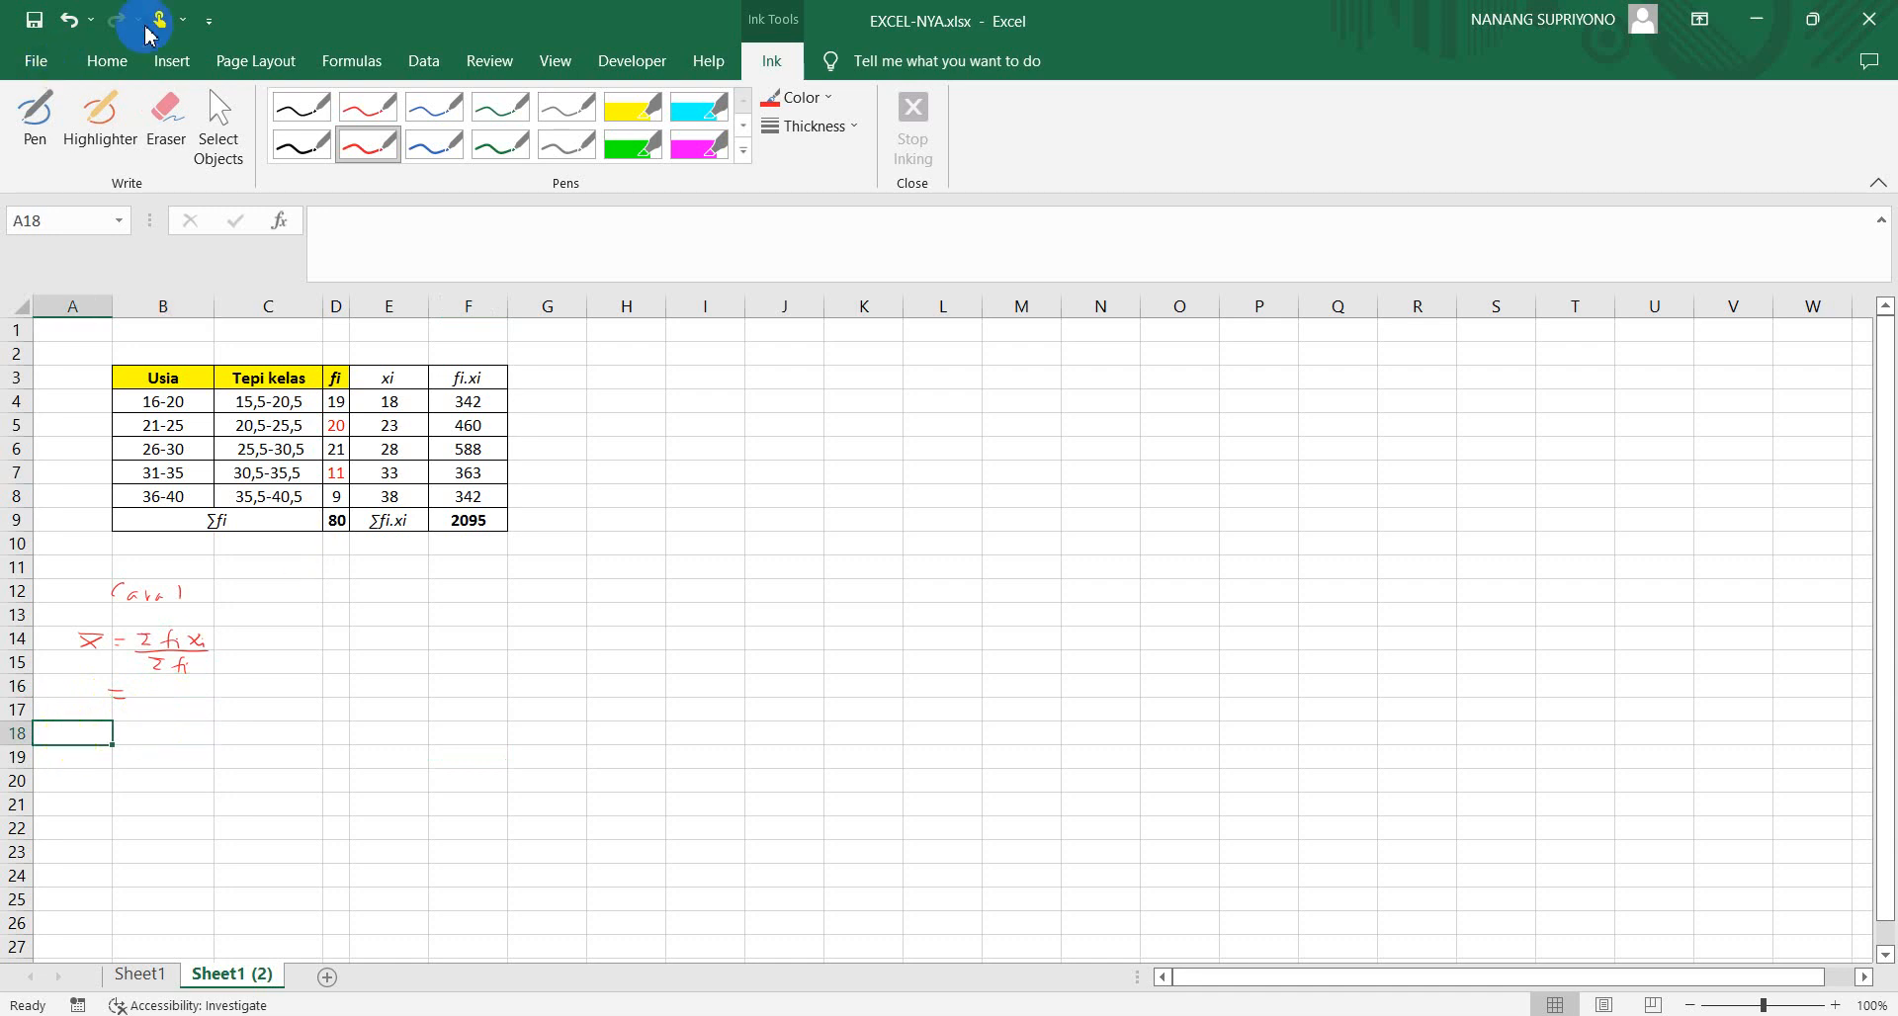
{"action": "left_click", "coordinate": [174, 62]}
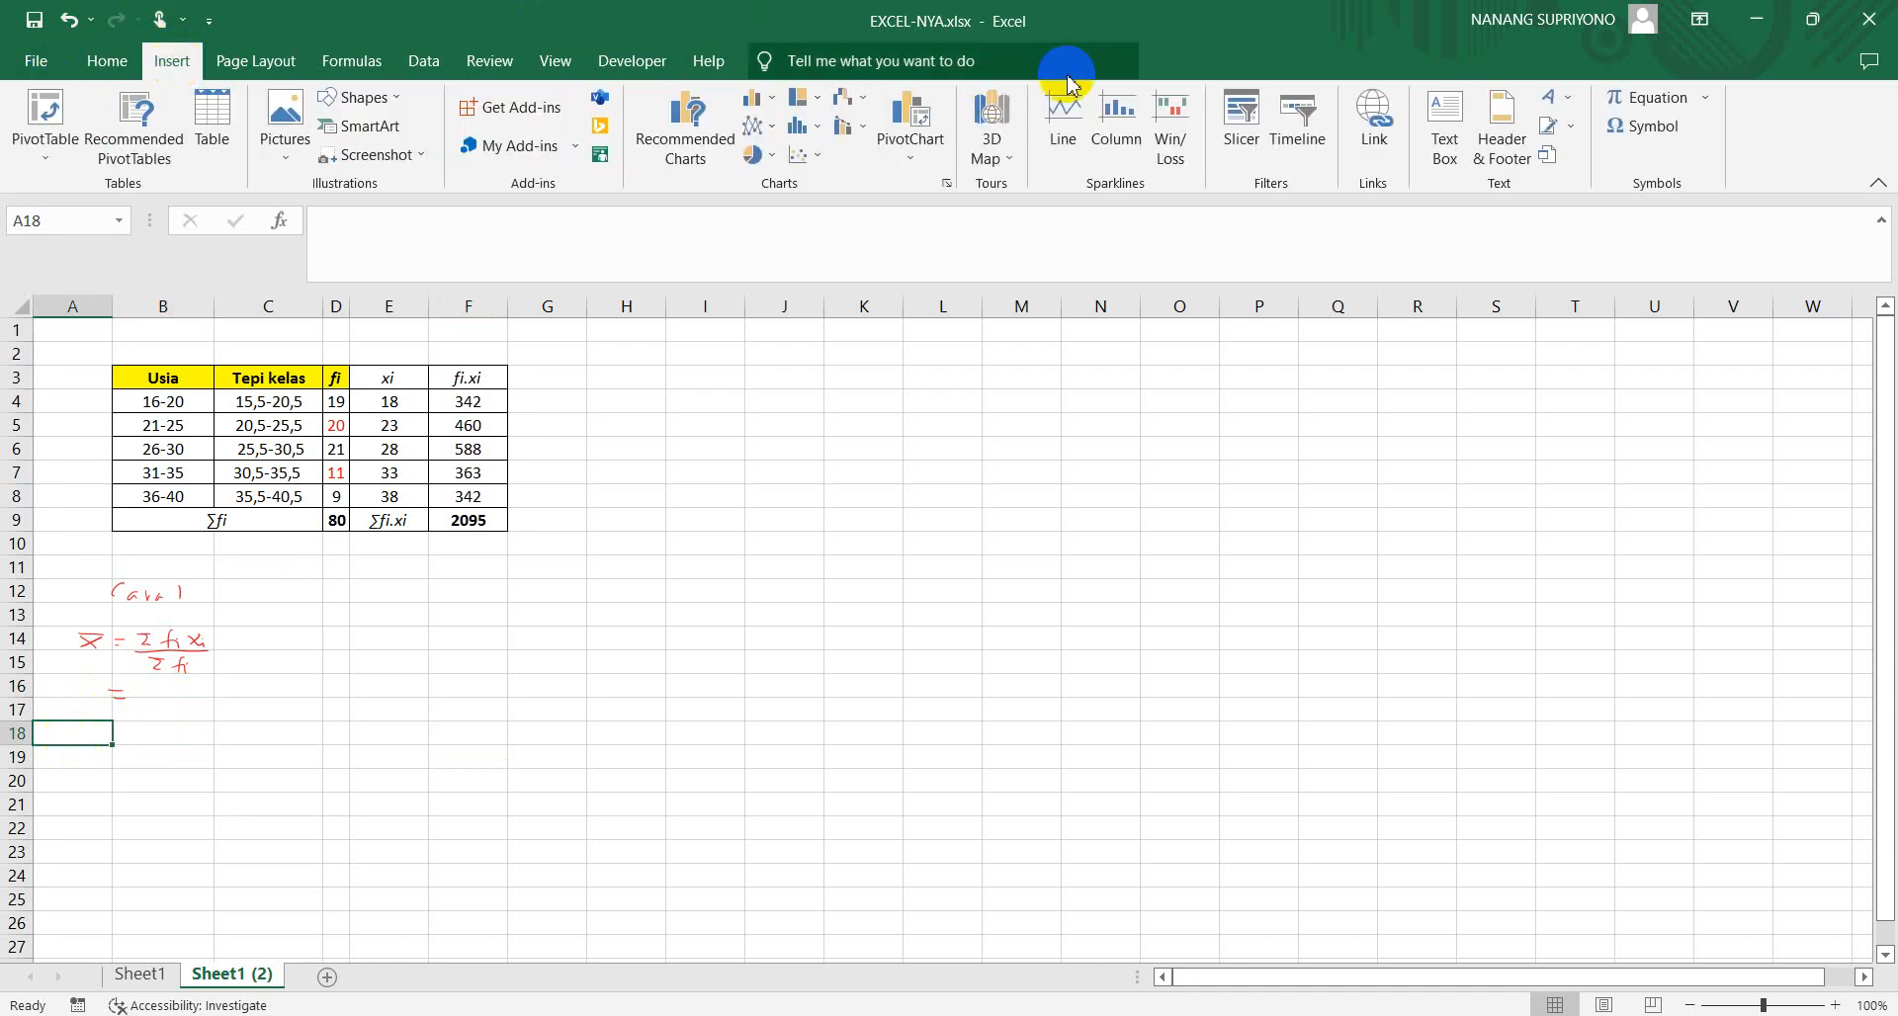
{"action": "left_click", "coordinate": [1649, 102]}
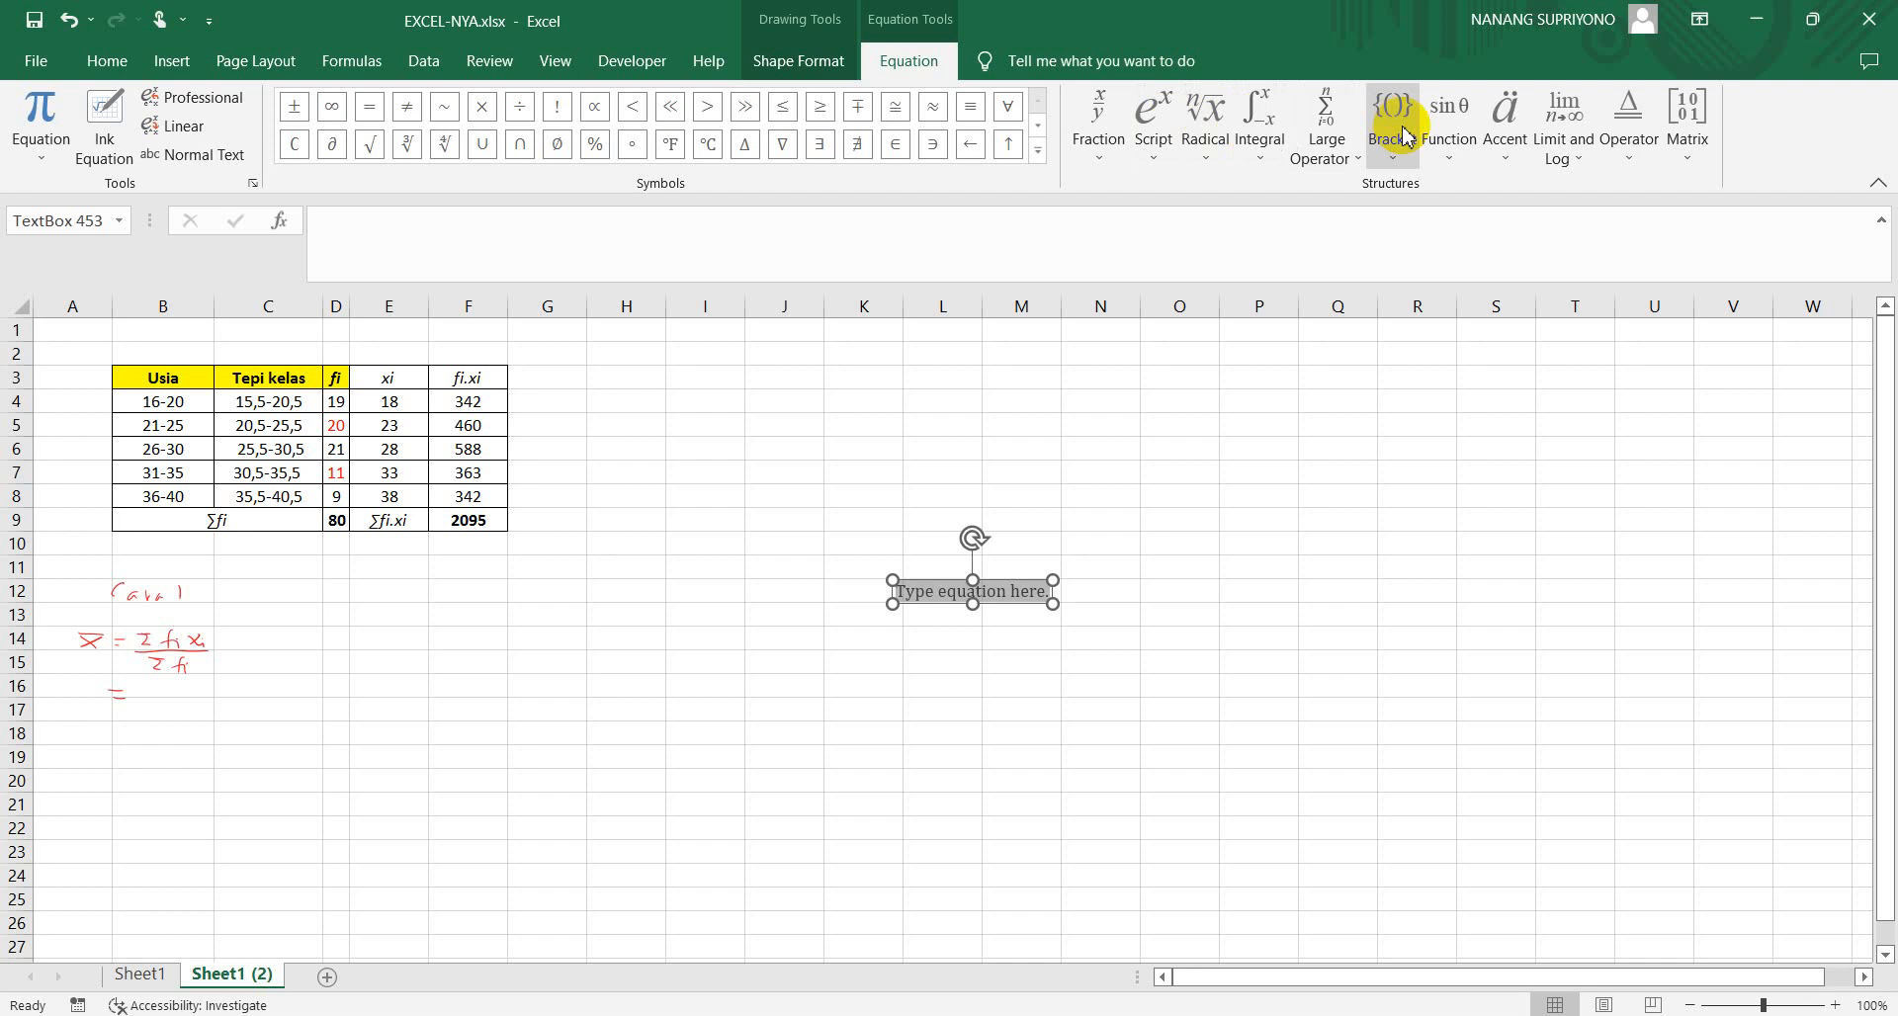
{"action": "left_click", "coordinate": [1504, 158]}
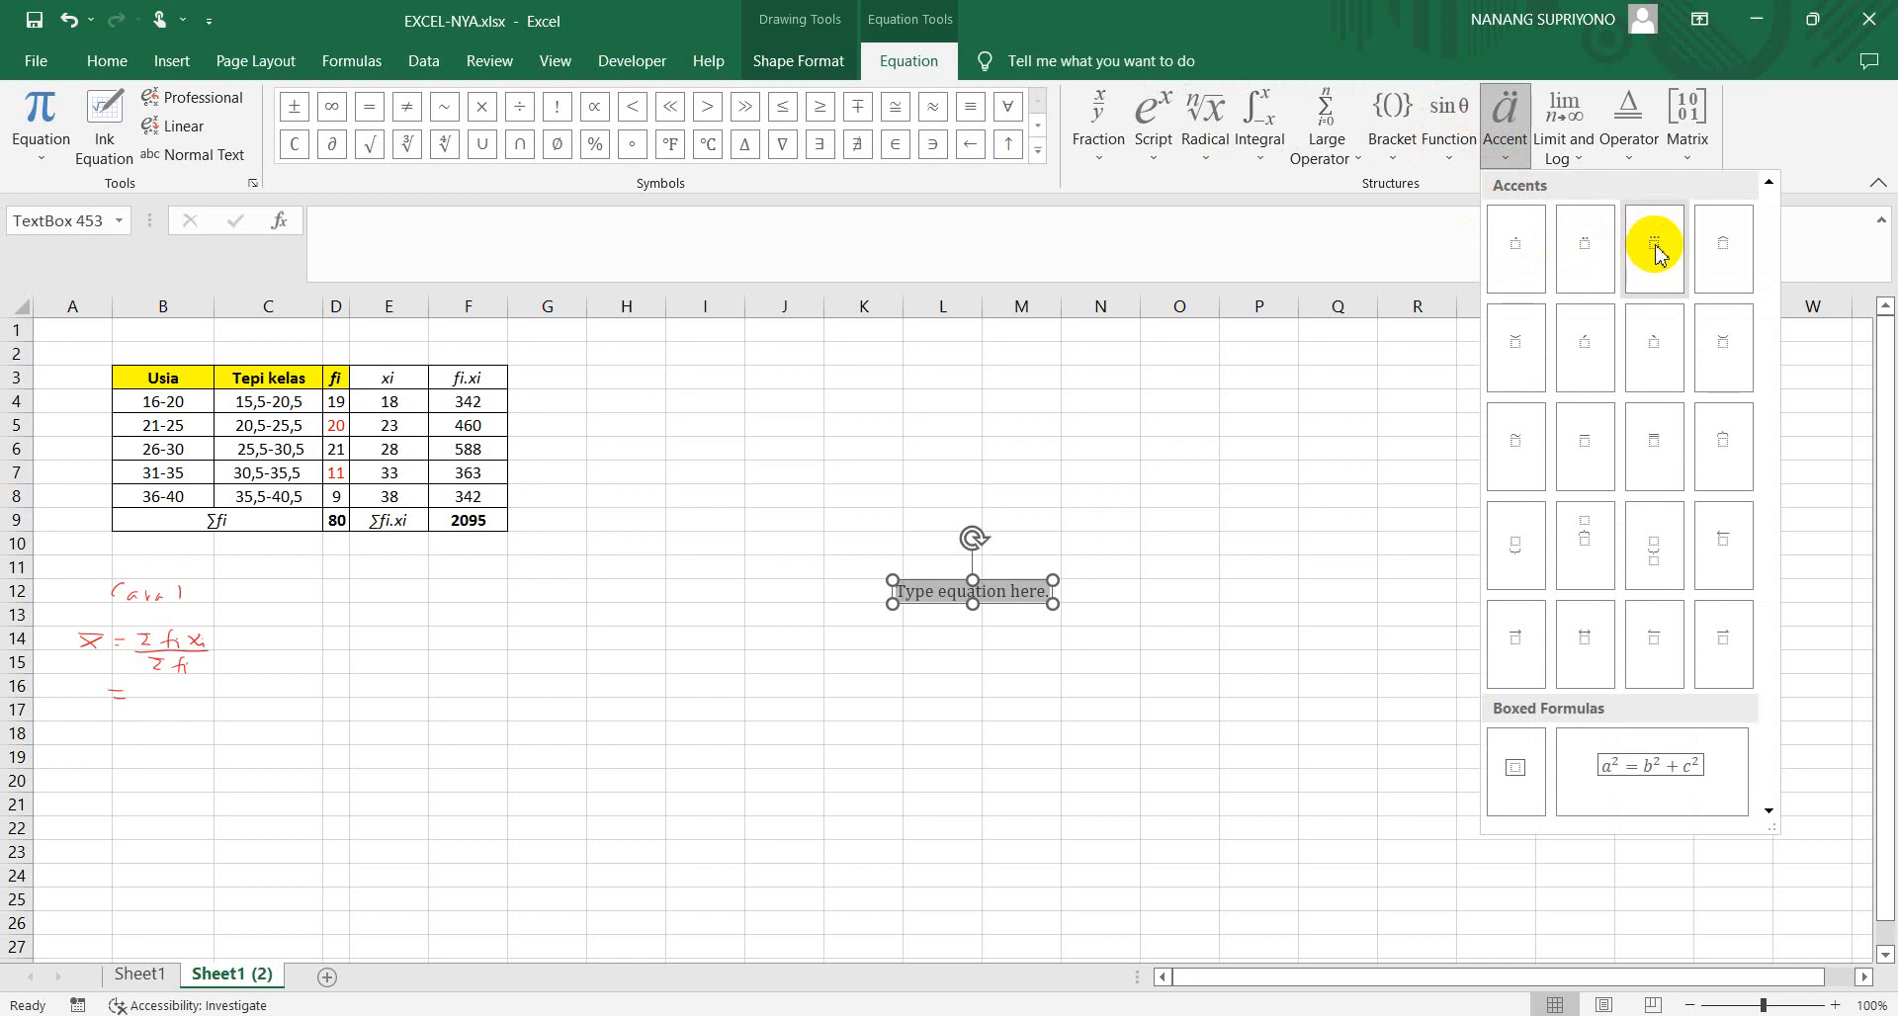
{"action": "left_click", "coordinate": [1585, 442]}
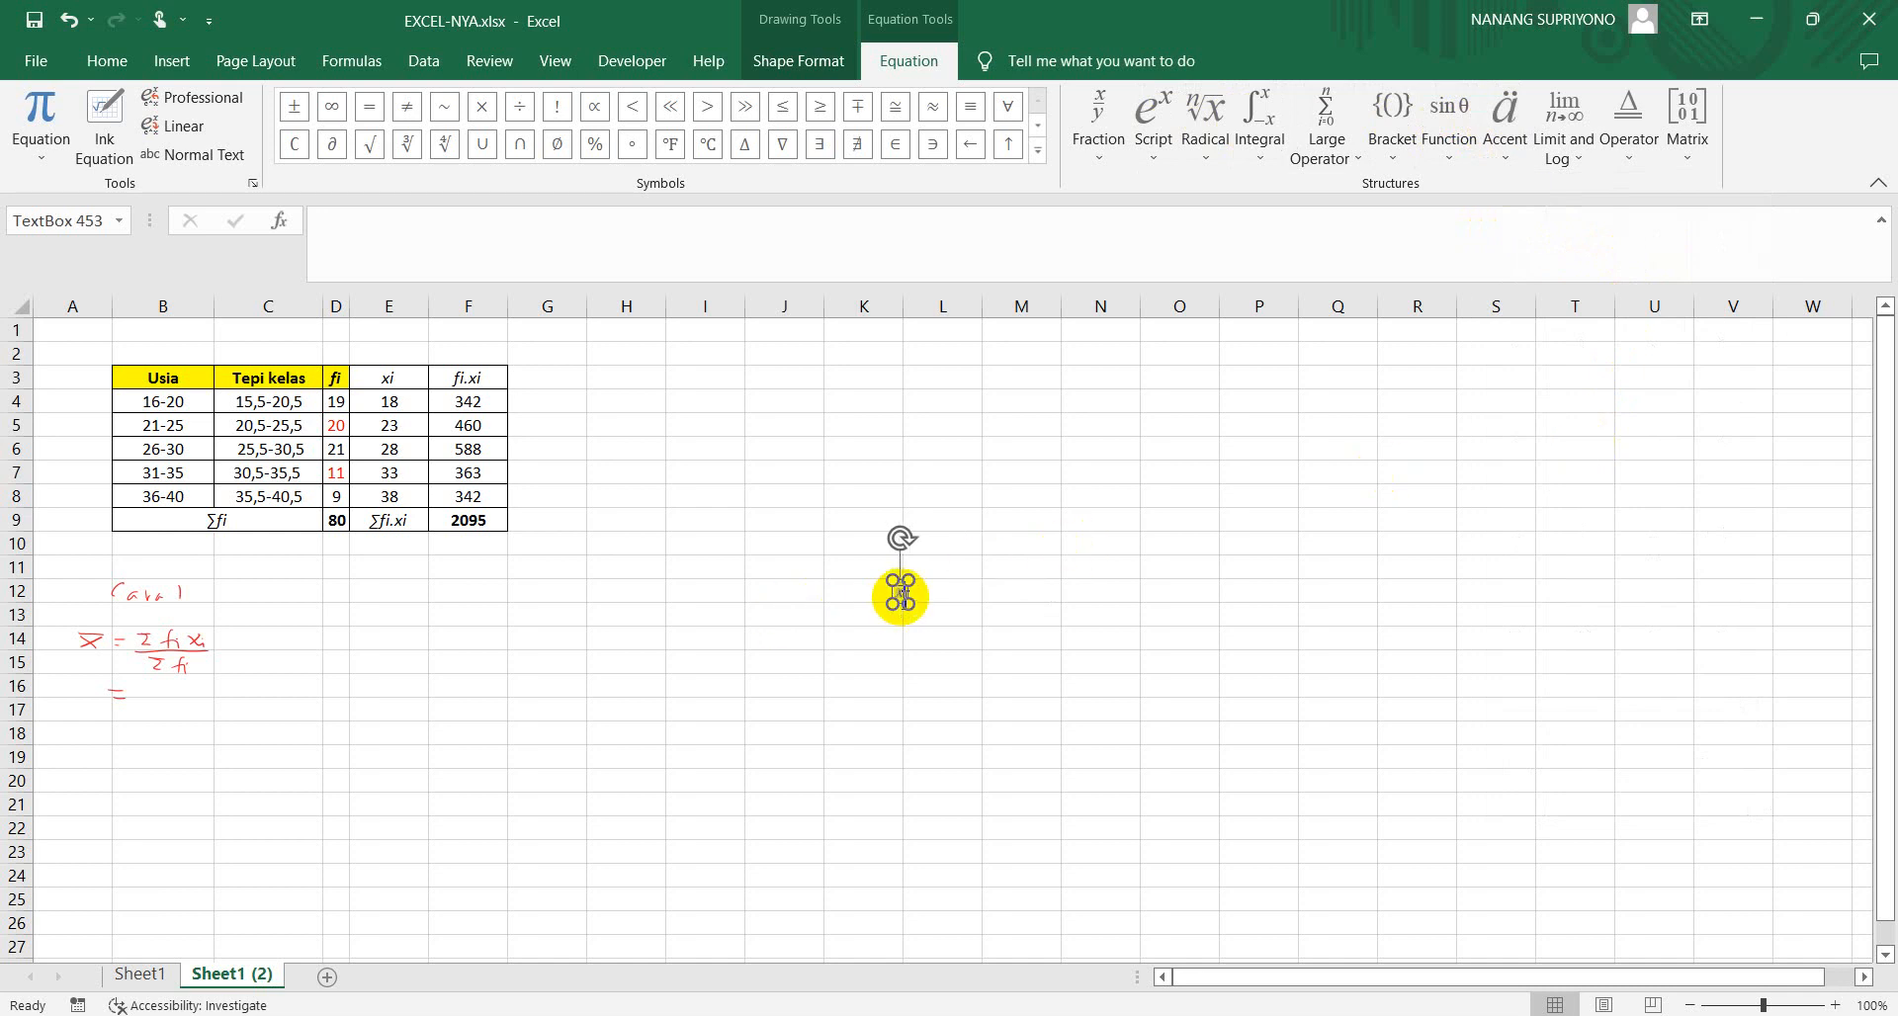
{"action": "left_click", "coordinate": [1009, 592]}
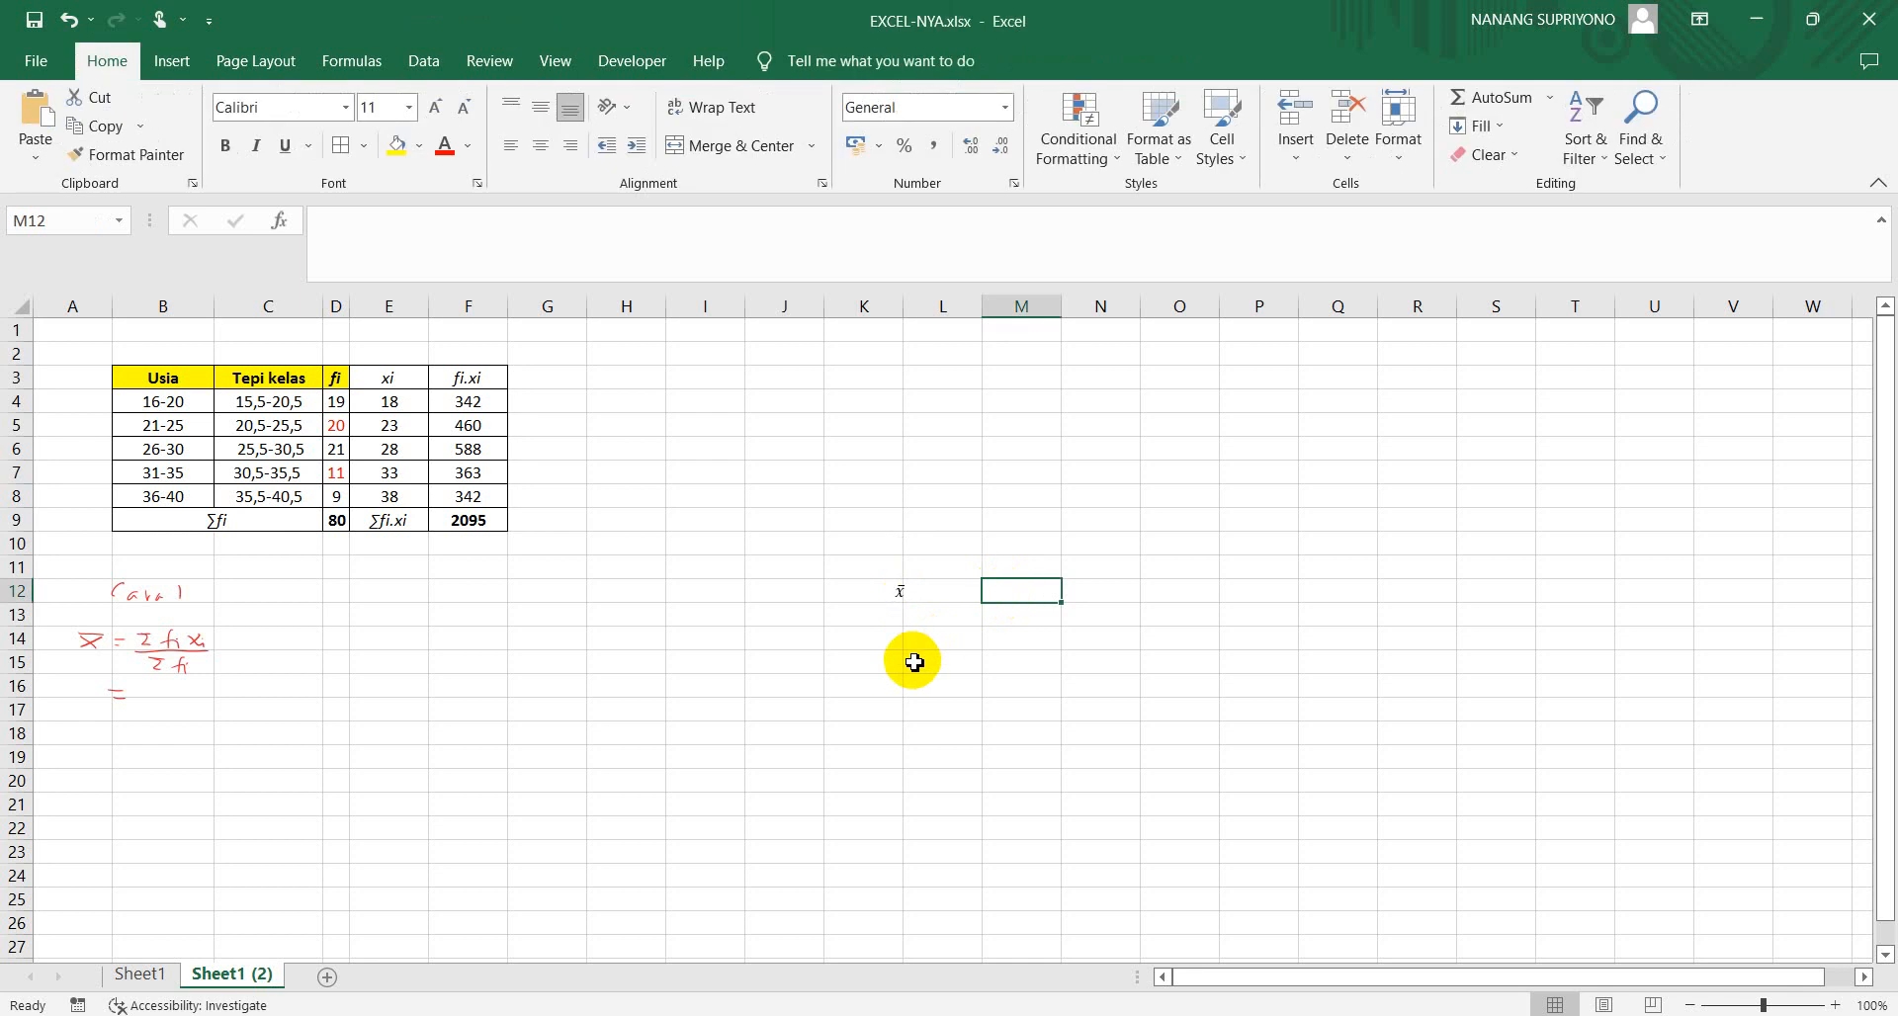
Move the x̄ equation box to cell A17, below the handwritten mean formula
{"action": "left_click", "coordinate": [898, 594]}
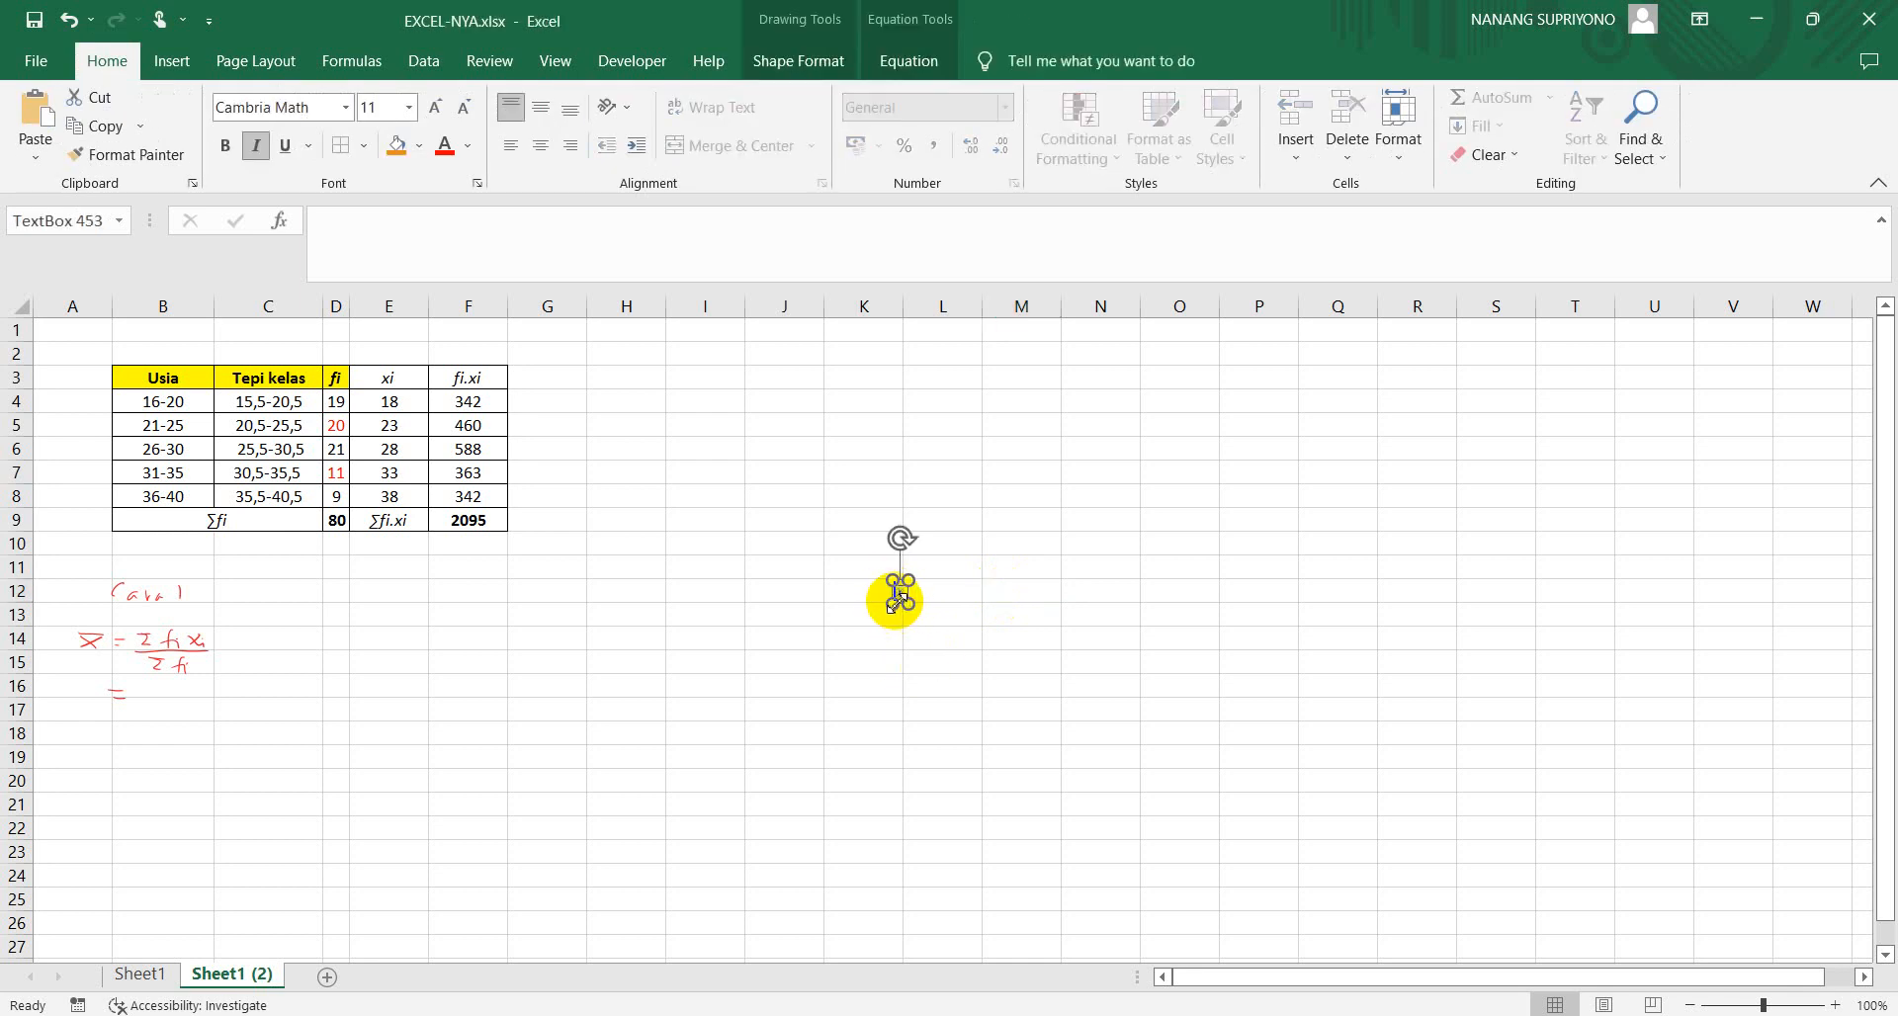
{"action": "left_click_drag", "start_coordinate": [895, 596], "coordinate": [79, 719]}
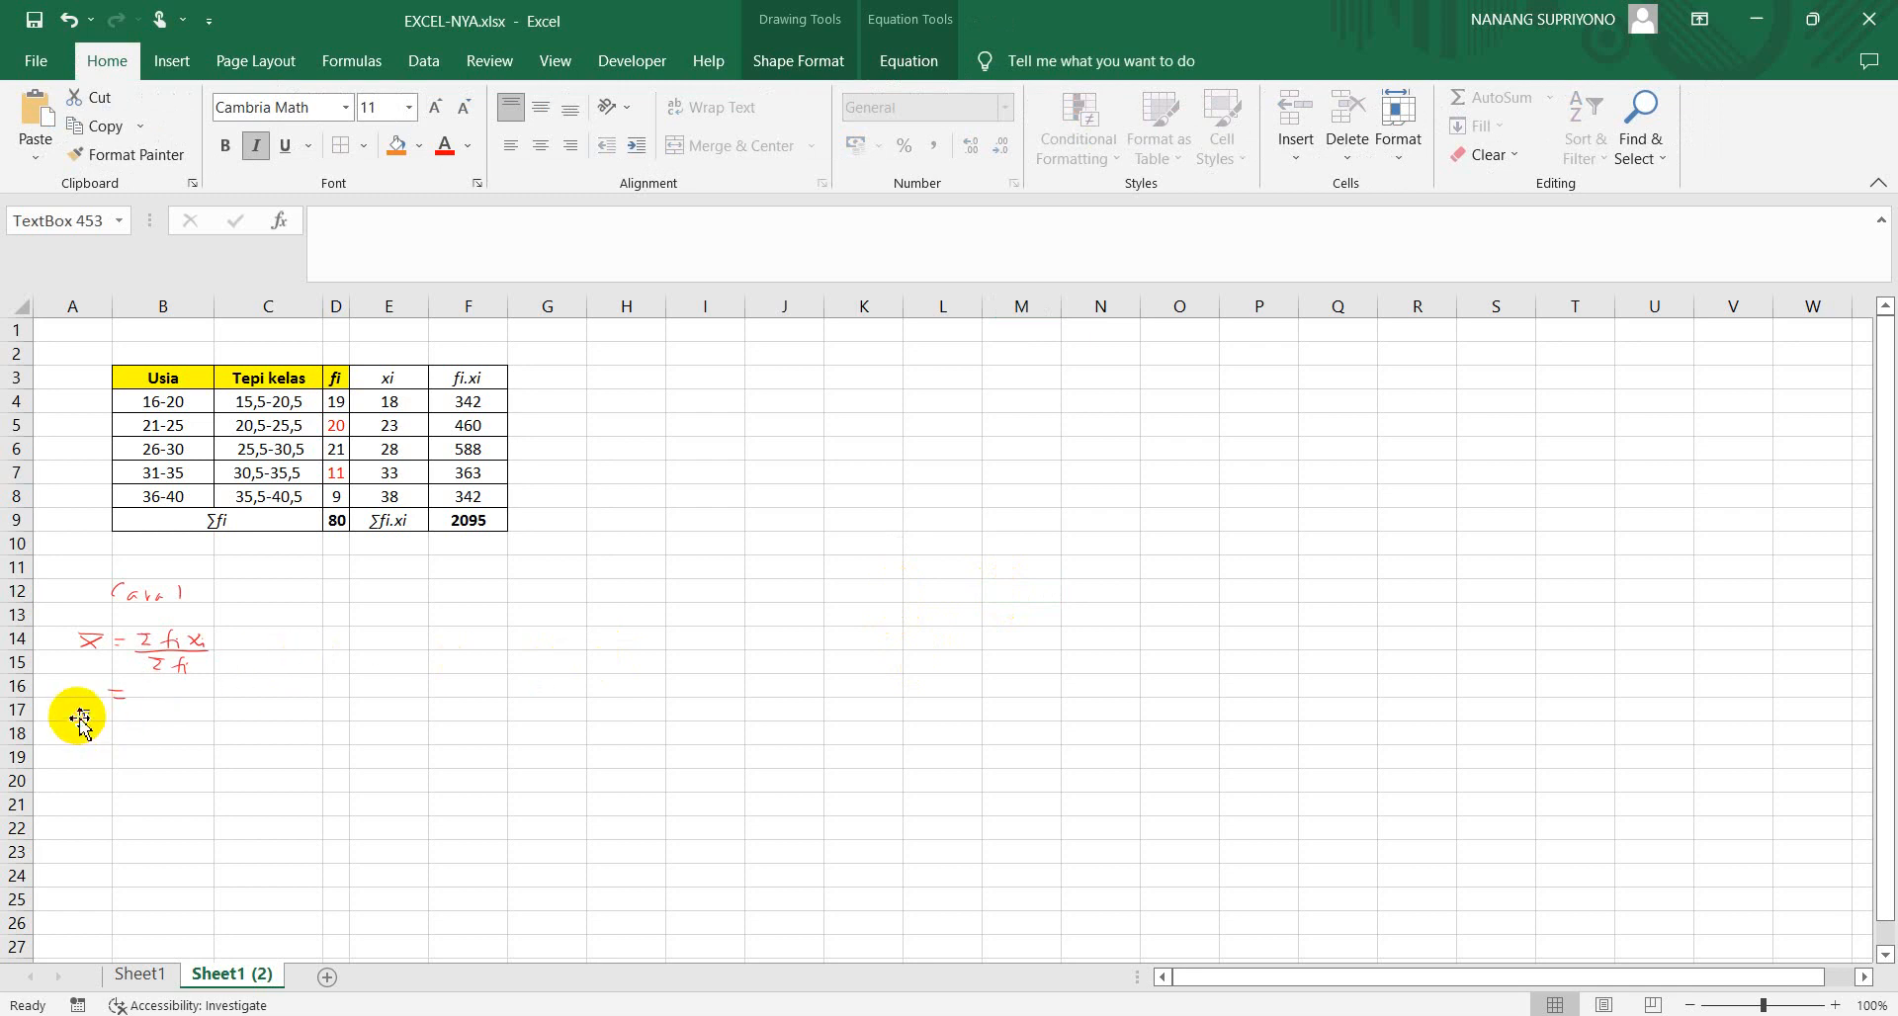
{"action": "left_click", "coordinate": [128, 732]}
{"action": "left_click", "coordinate": [137, 711]}
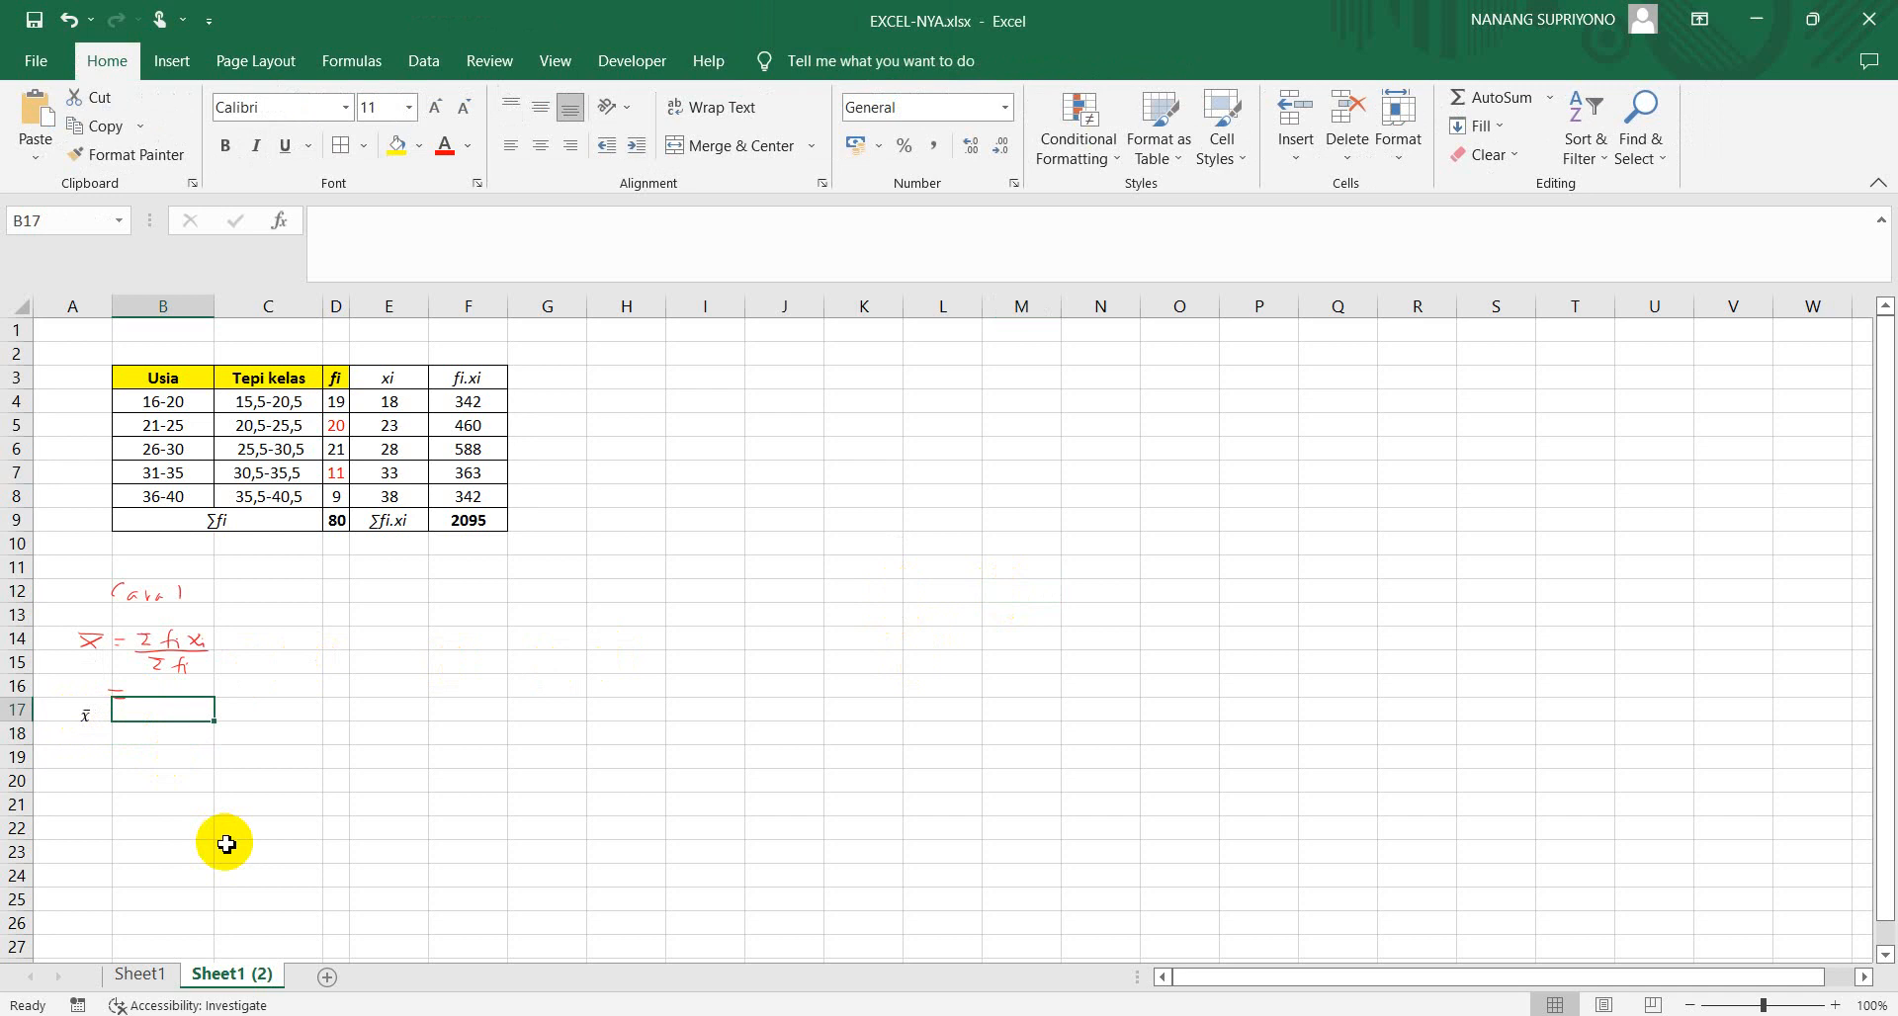
{"action": "left_click", "coordinate": [91, 741]}
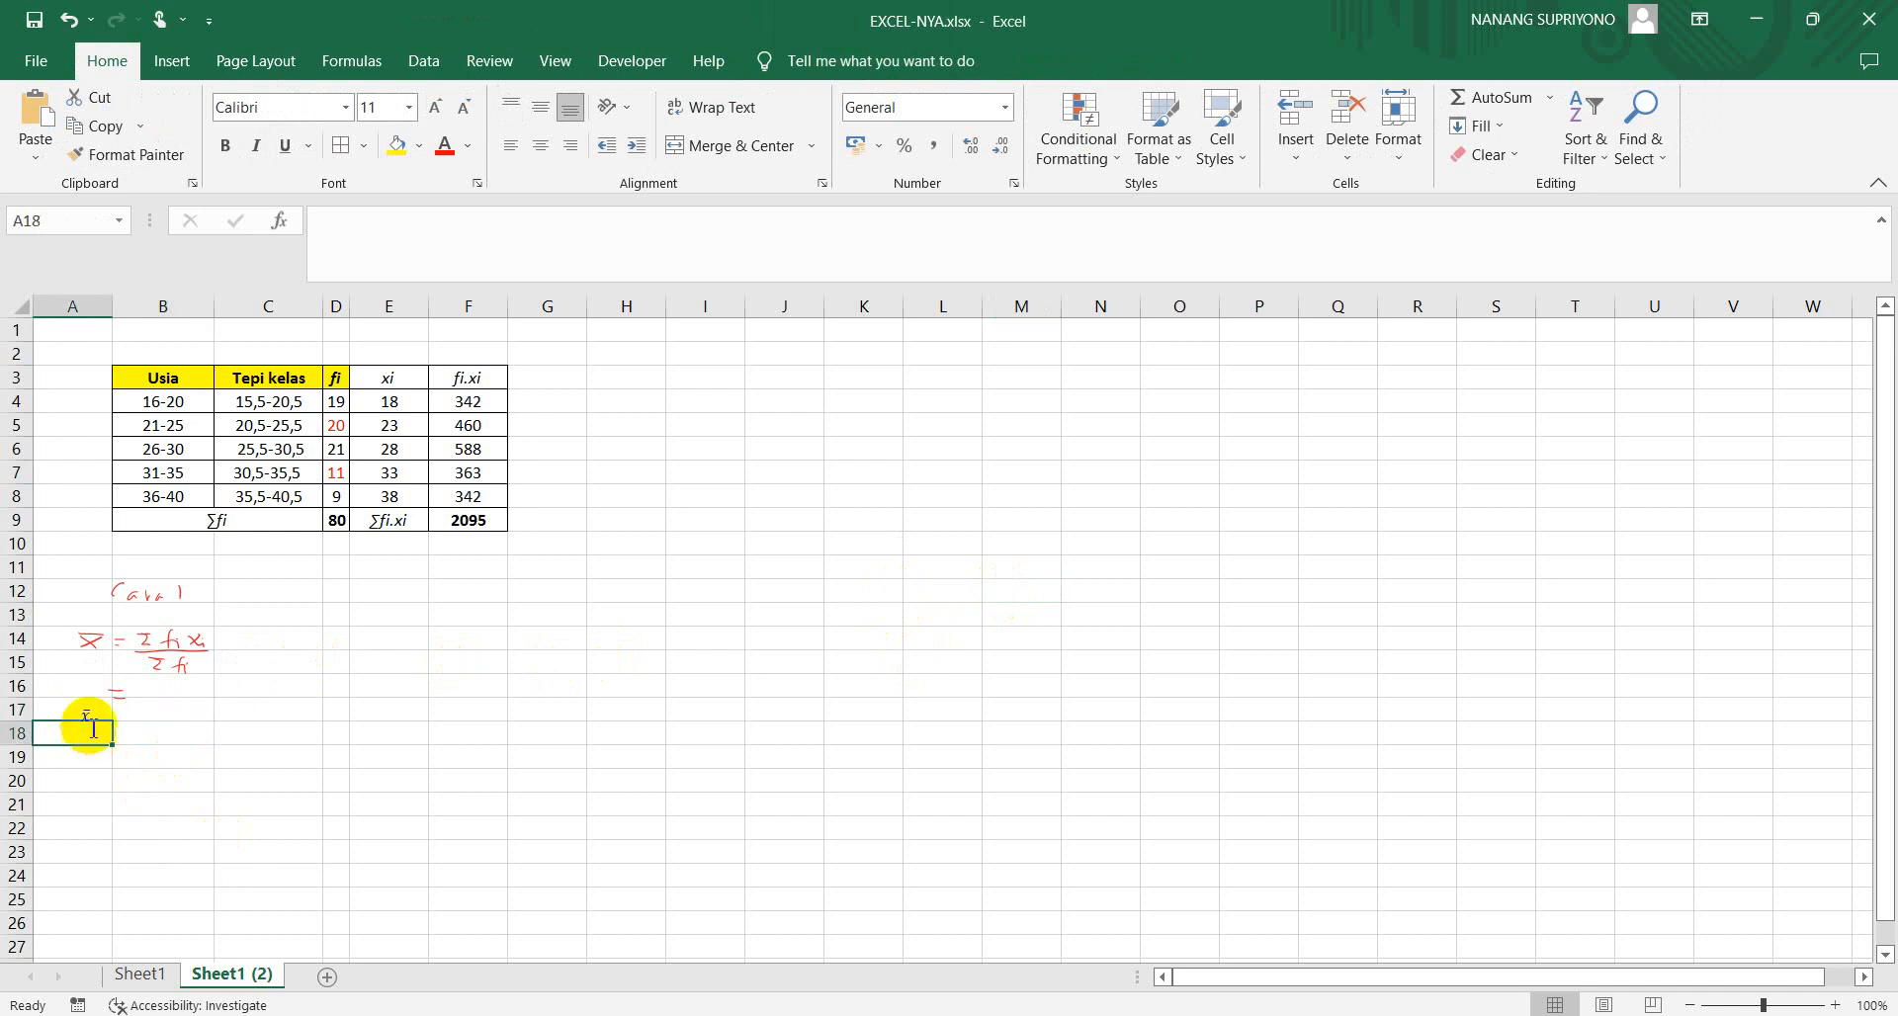
{"action": "left_click", "coordinate": [79, 716]}
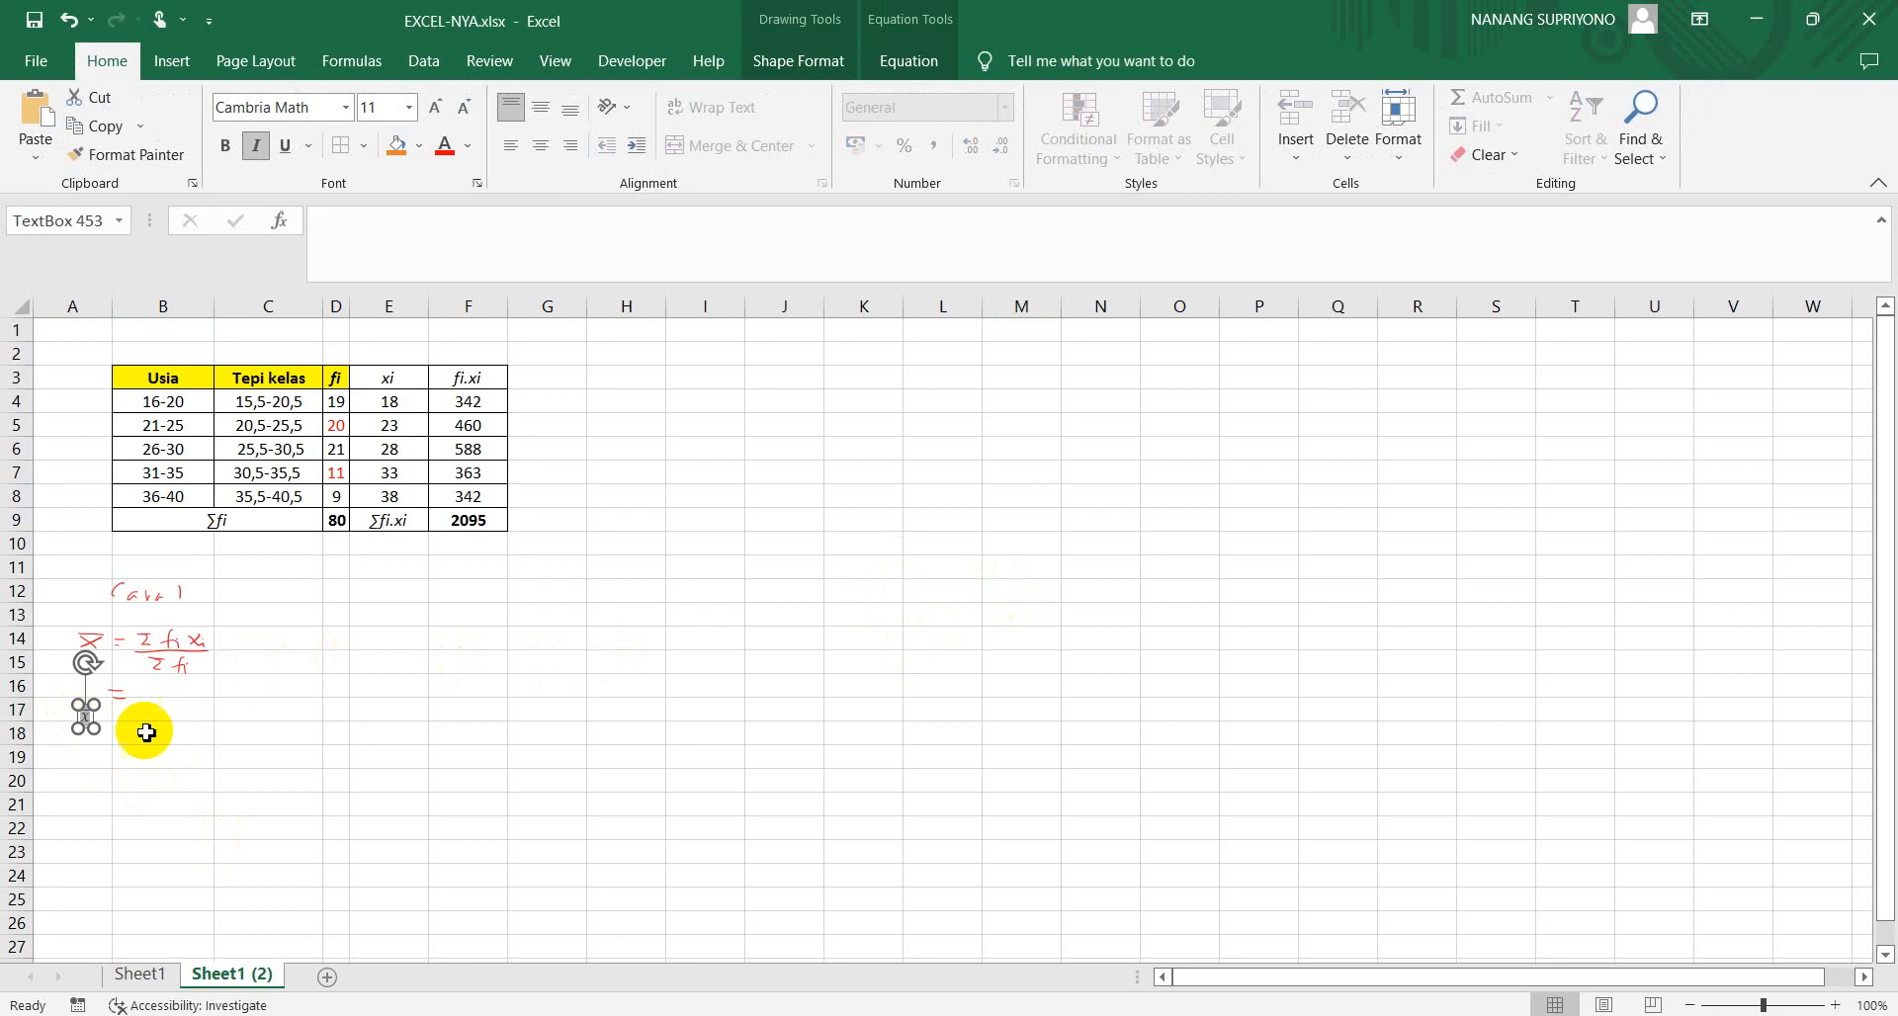
Delete the x̄ equation box at cell A17
{"action": "left_click", "coordinate": [220, 759]}
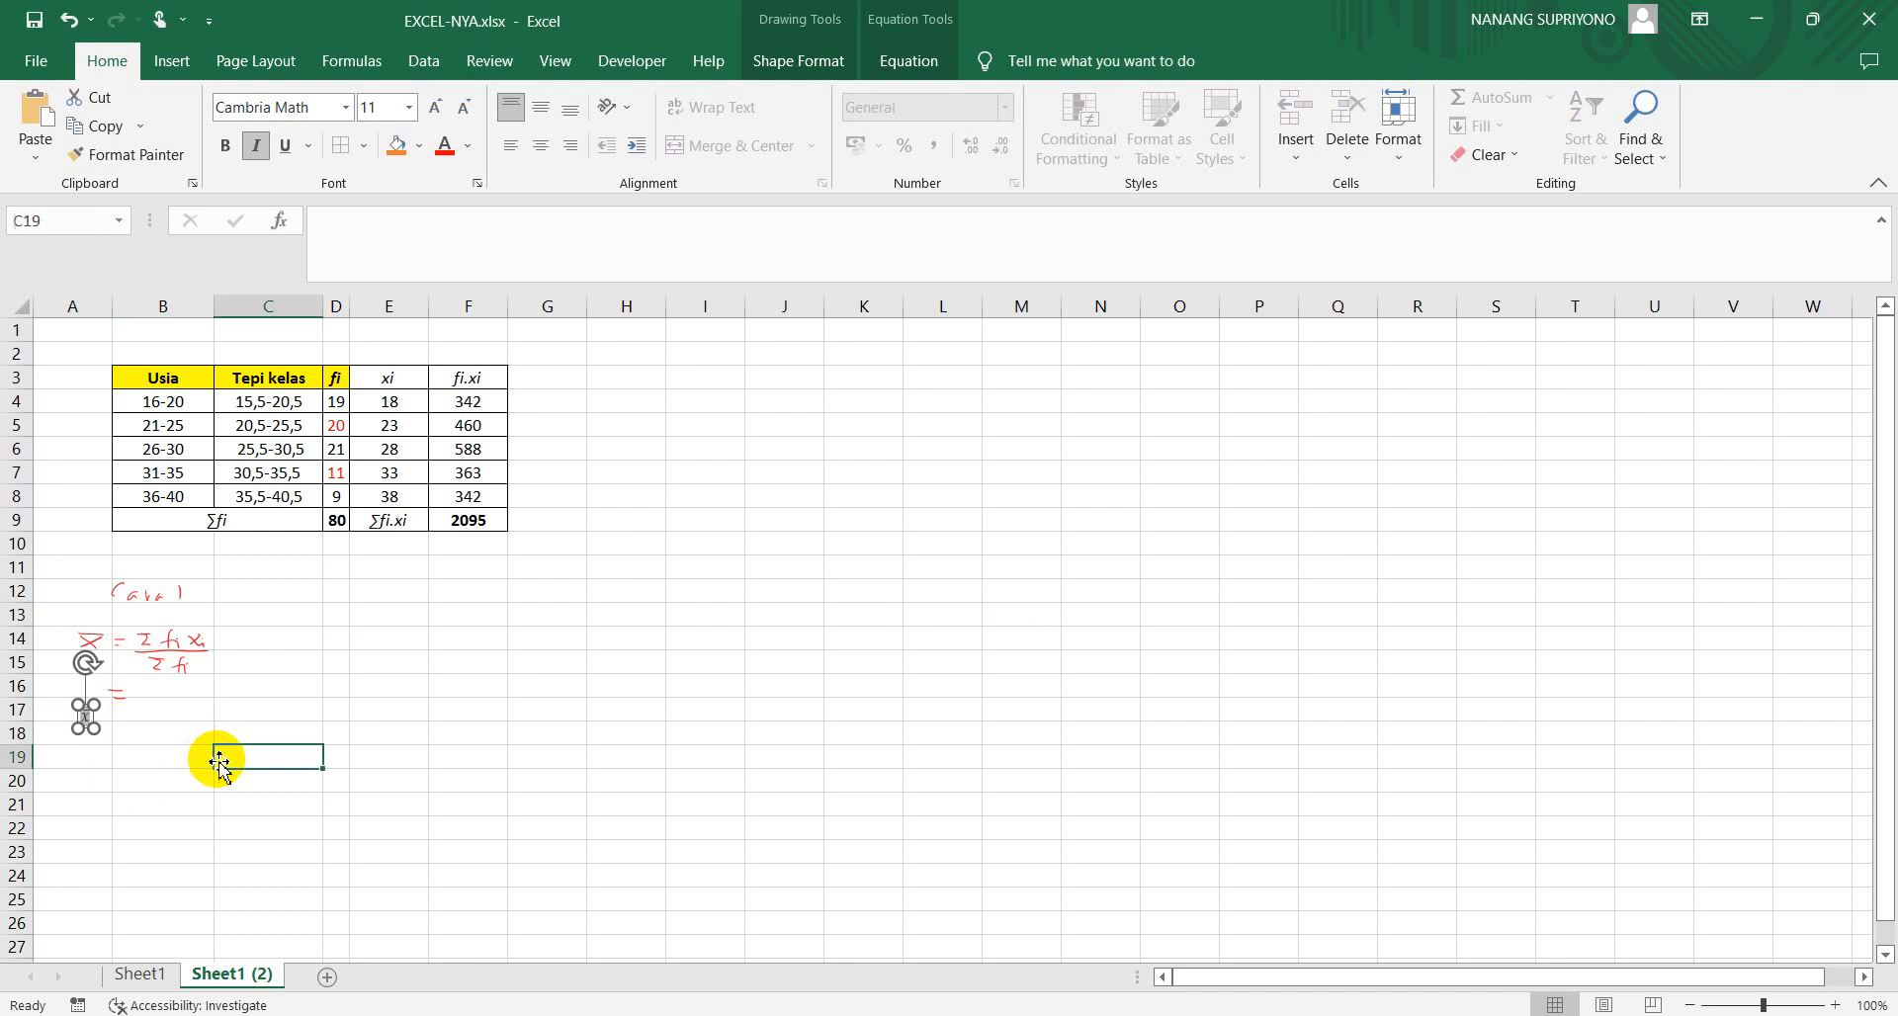
{"action": "left_click", "coordinate": [82, 725]}
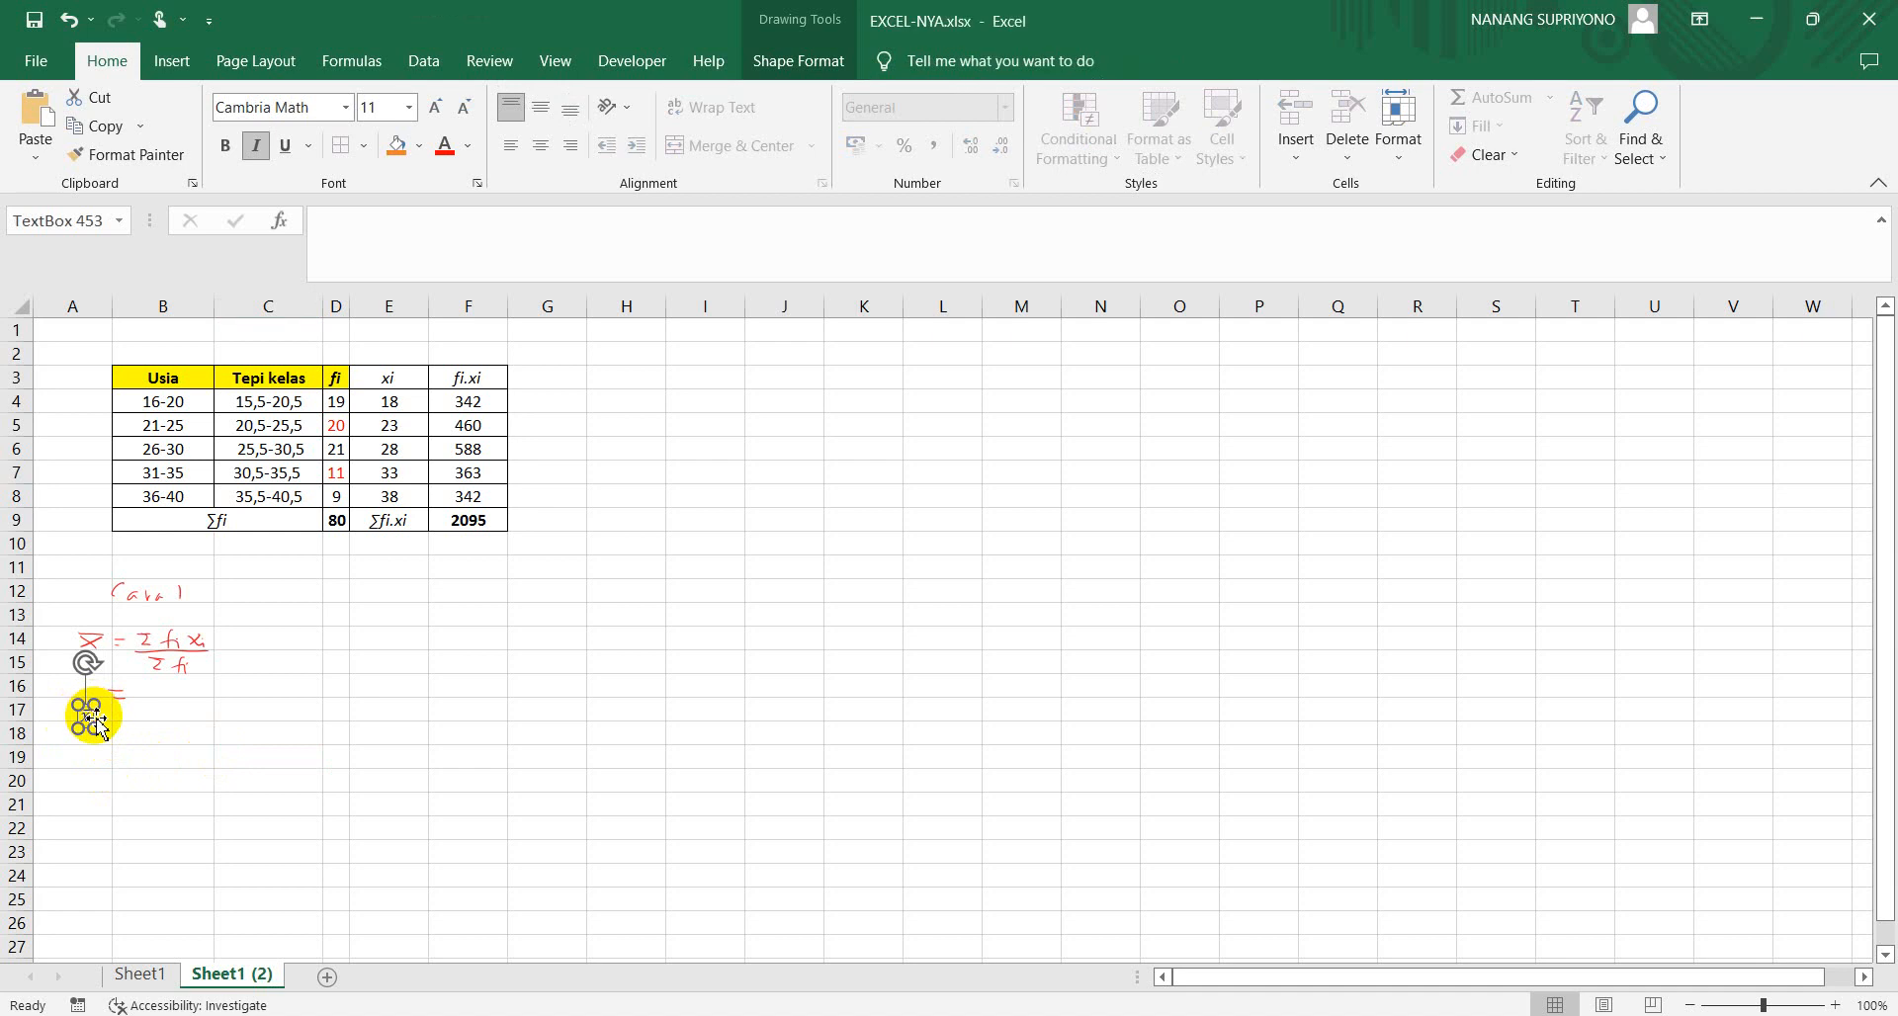
{"action": "key", "text": "Escape"}
{"action": "left_click", "coordinate": [135, 767]}
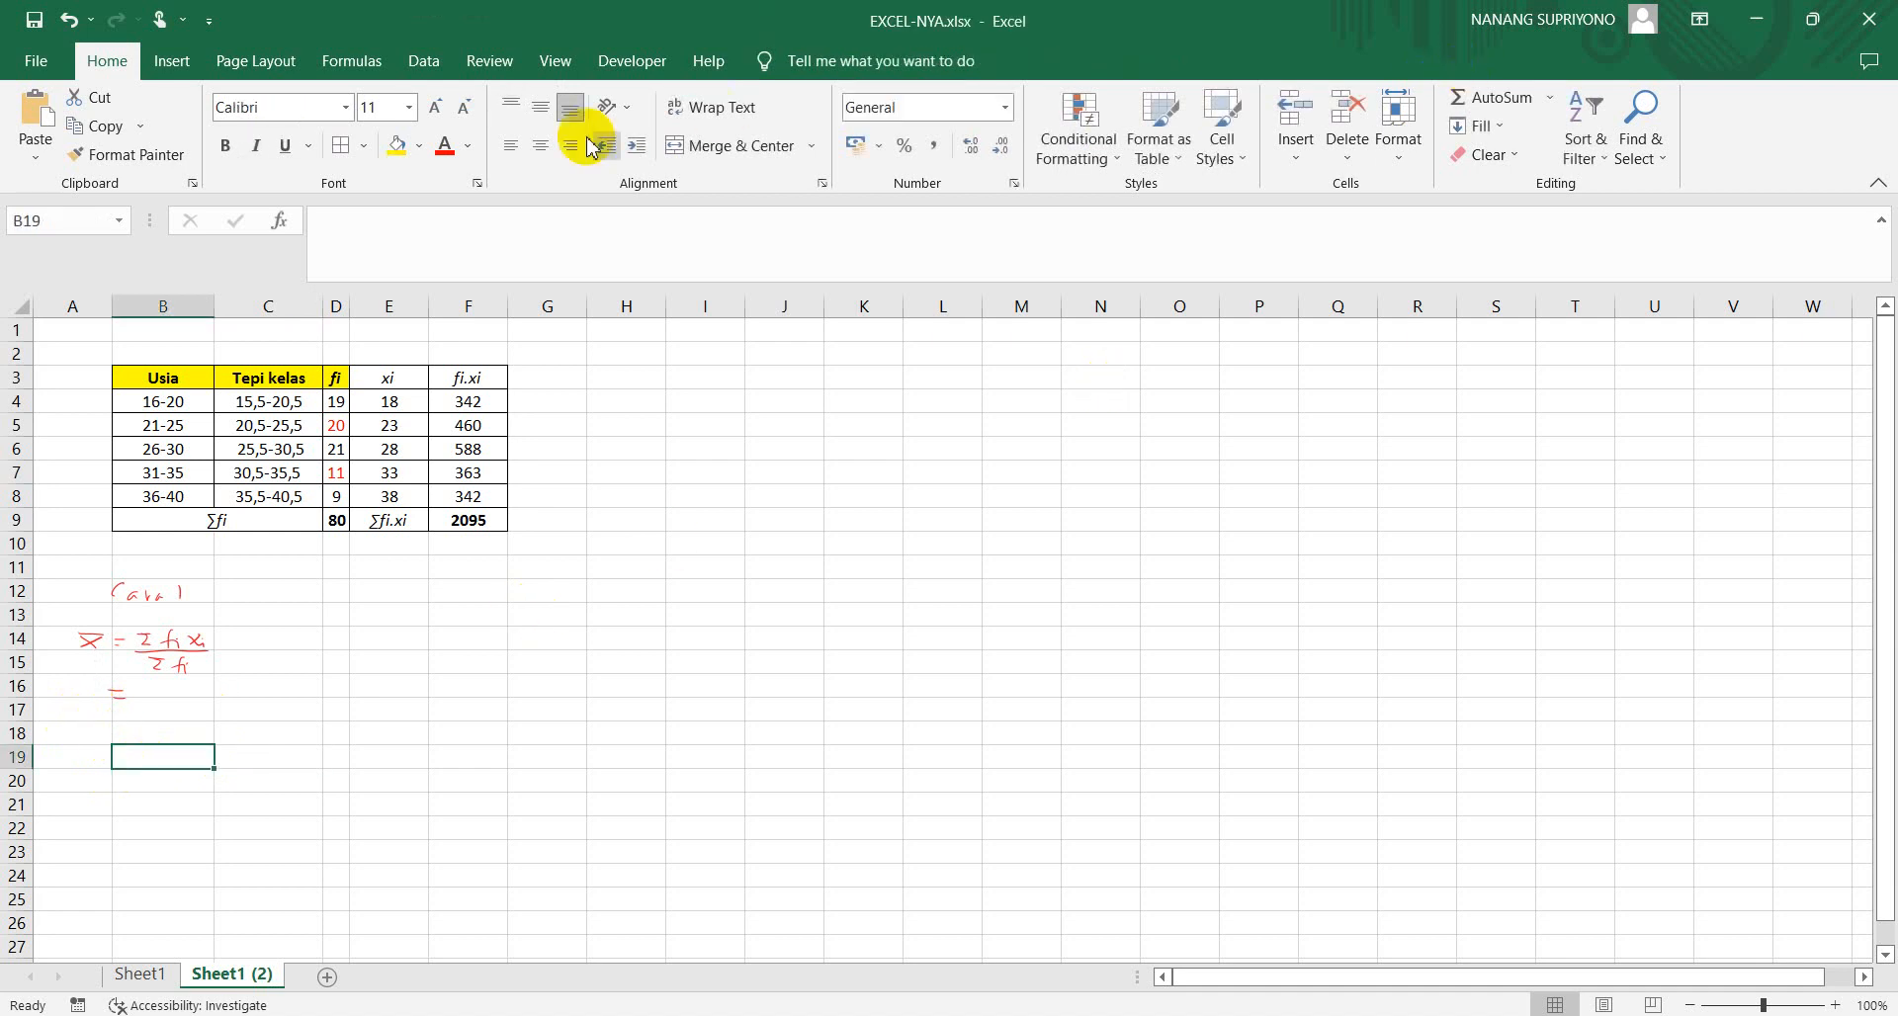
Look through the symbol list for an x with a bar above it, starting from the Mathematical Operators subset
{"action": "left_click", "coordinate": [166, 69]}
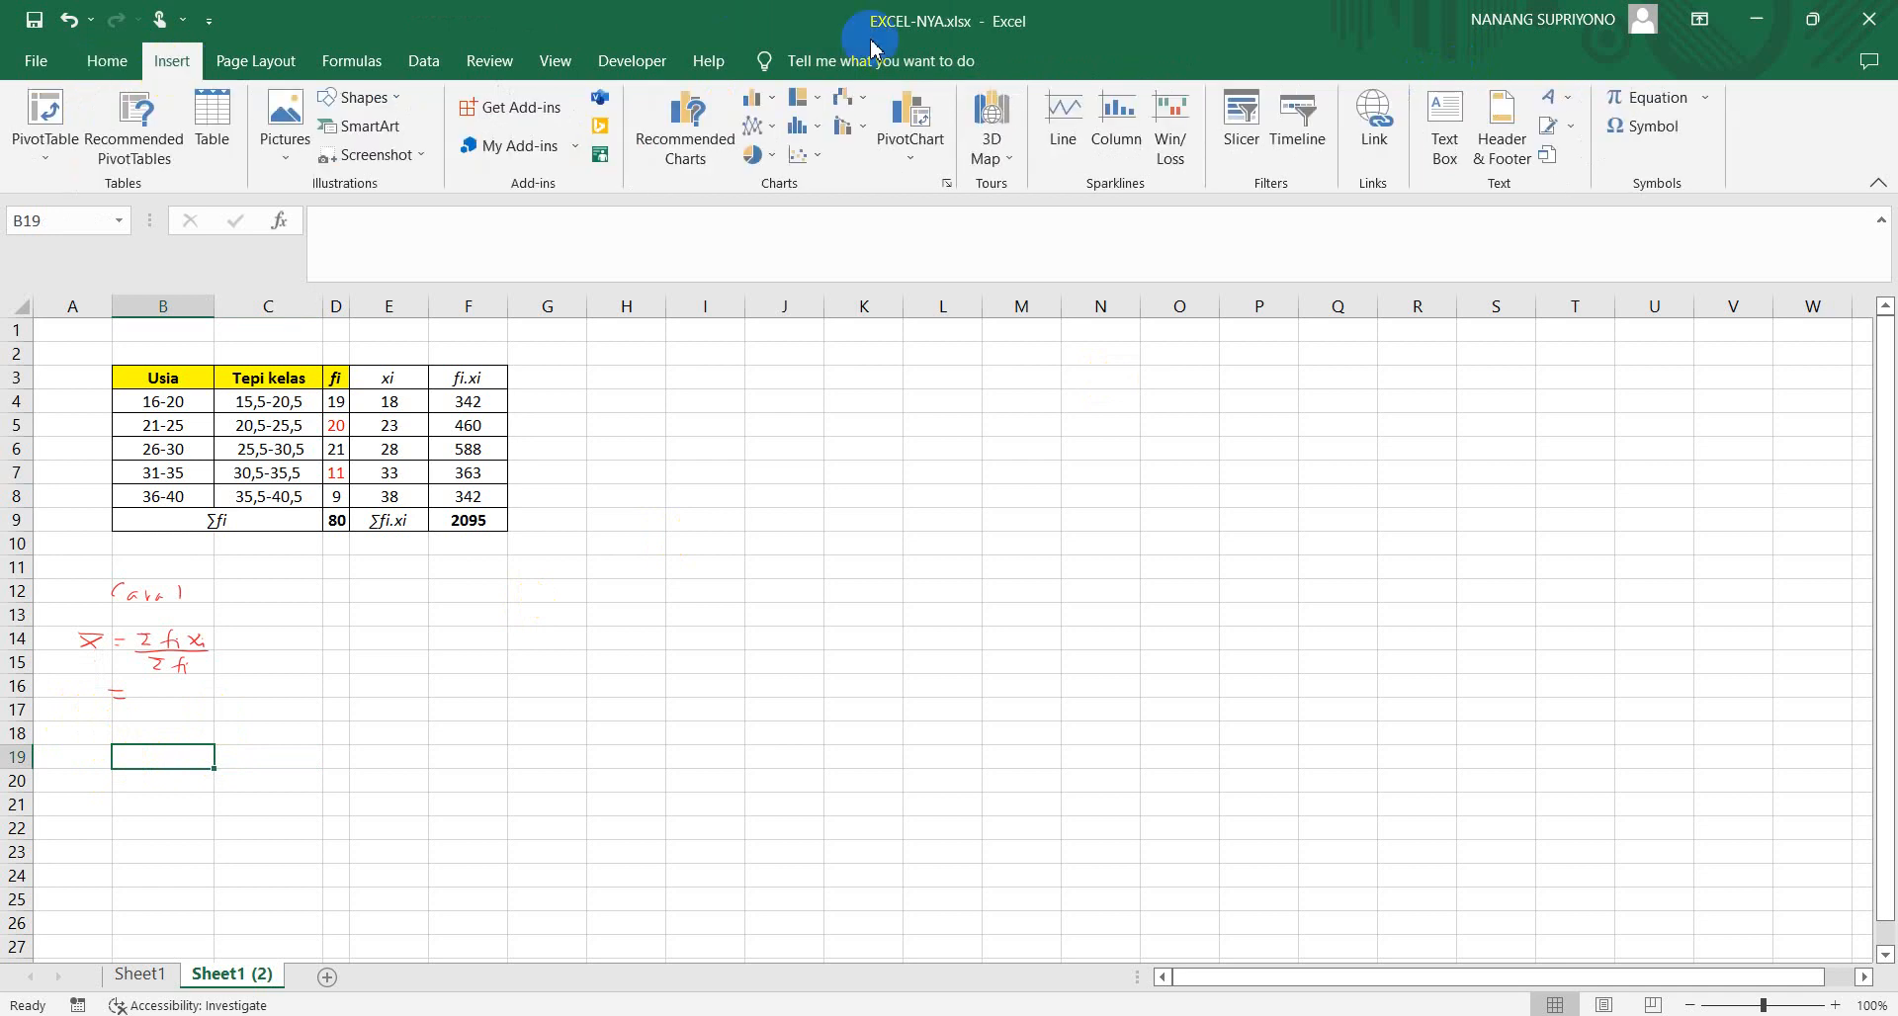
{"action": "left_click", "coordinate": [1645, 128]}
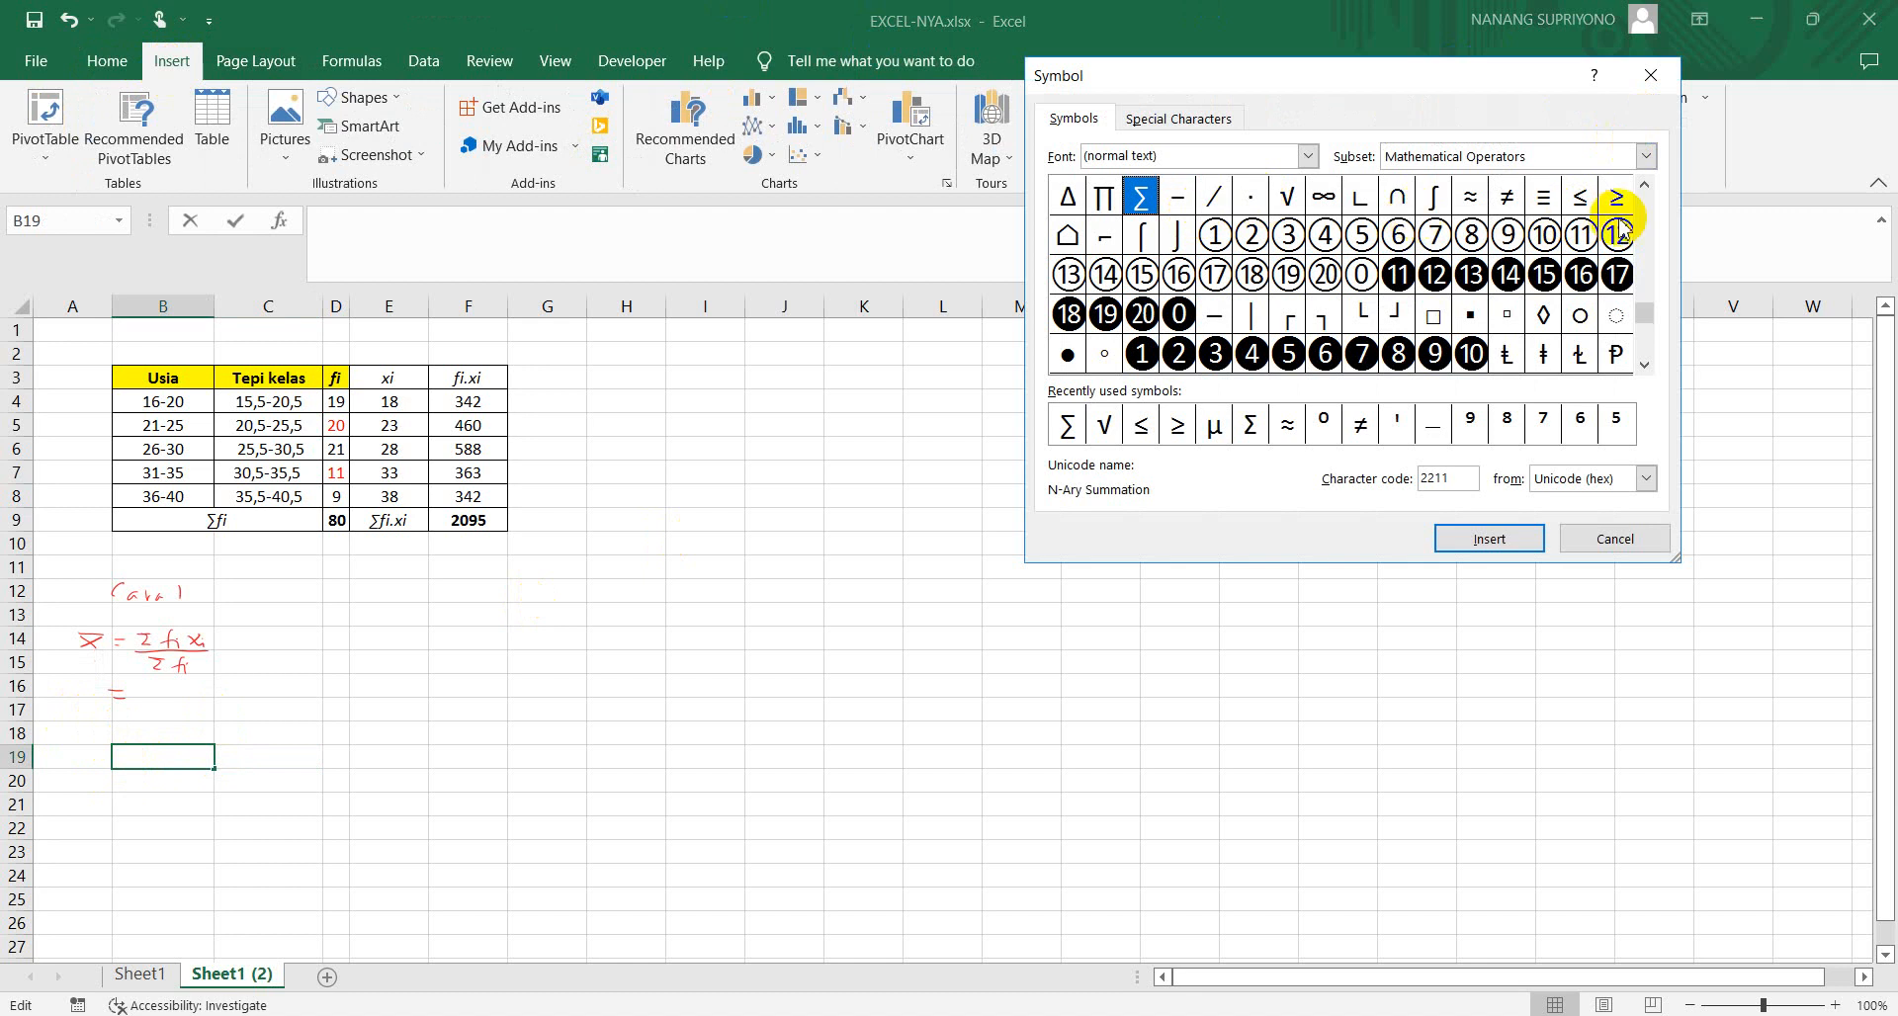
{"action": "left_click_drag", "start_coordinate": [1644, 317], "coordinate": [1645, 367]}
{"action": "left_click", "coordinate": [1644, 366]}
{"action": "left_click", "coordinate": [1644, 365]}
{"action": "left_click", "coordinate": [1645, 366]}
{"action": "left_click", "coordinate": [1644, 366]}
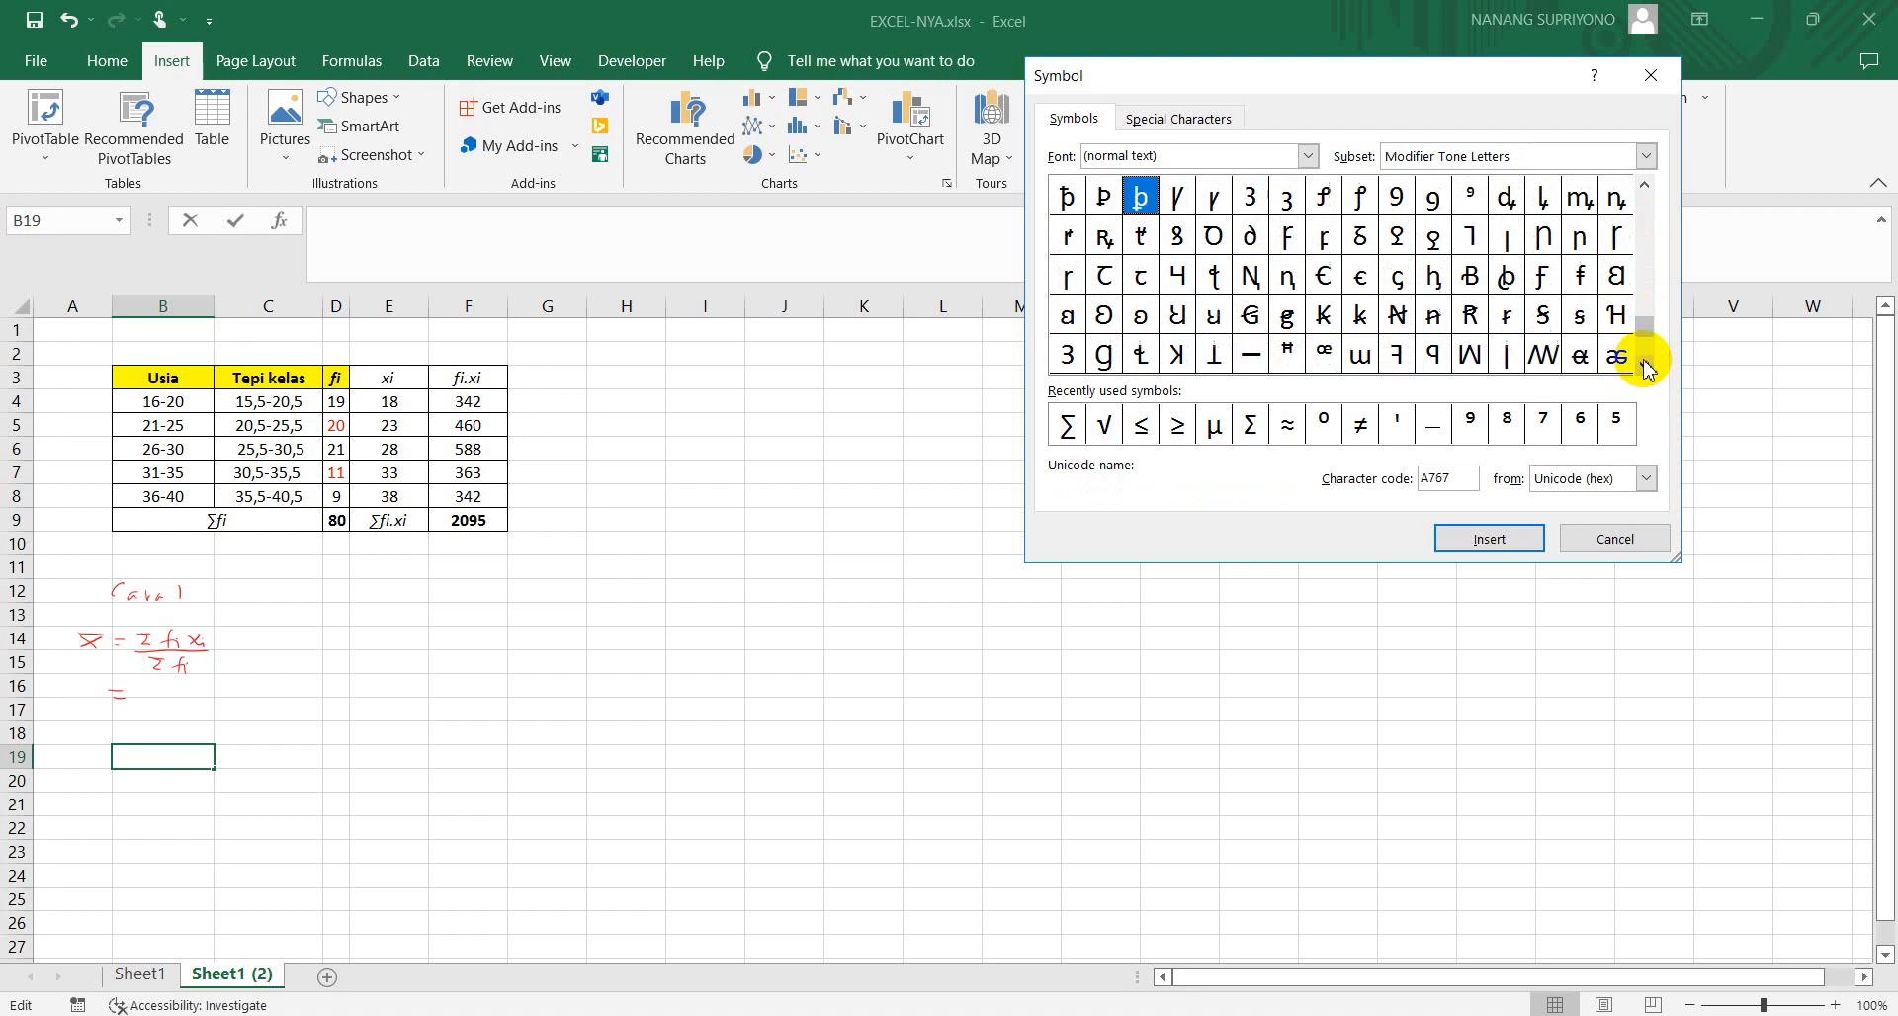
{"action": "left_click", "coordinate": [1644, 366]}
{"action": "left_click", "coordinate": [1644, 365]}
{"action": "left_click", "coordinate": [1645, 366]}
{"action": "left_click", "coordinate": [1645, 366]}
{"action": "left_click", "coordinate": [1644, 366]}
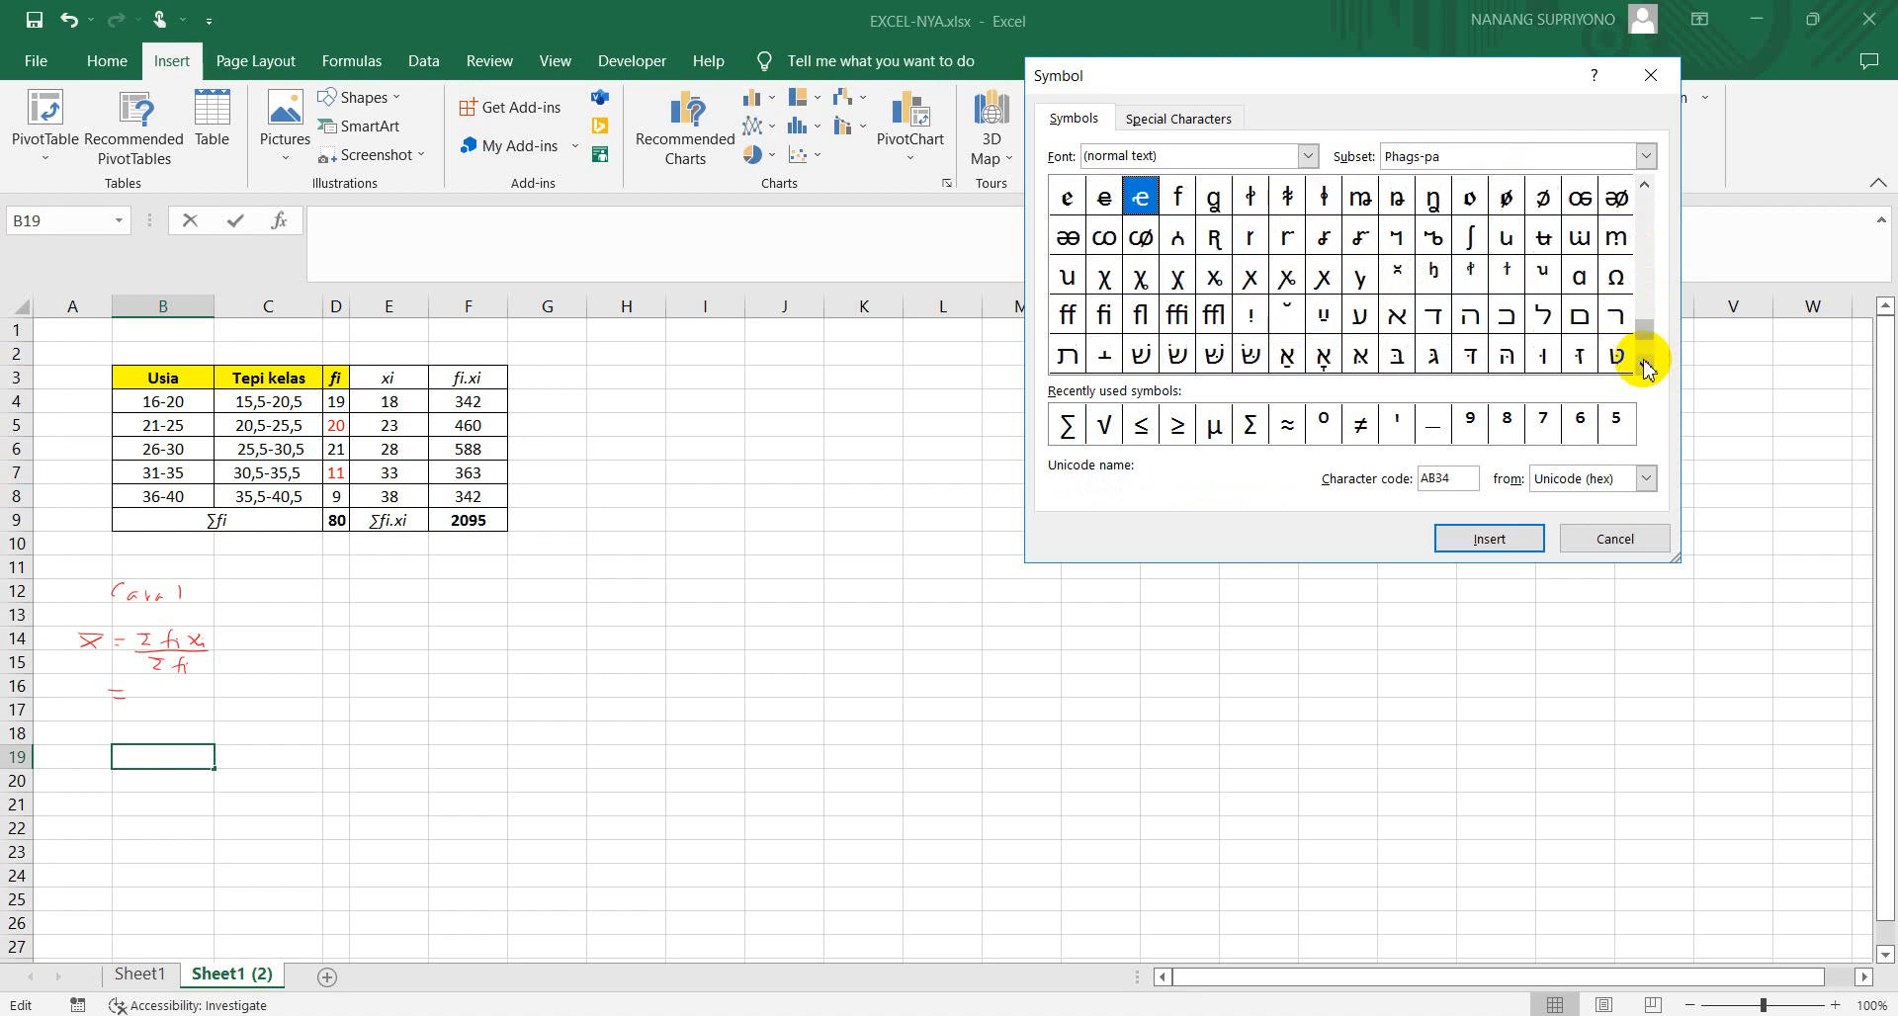
{"action": "left_click", "coordinate": [1644, 366]}
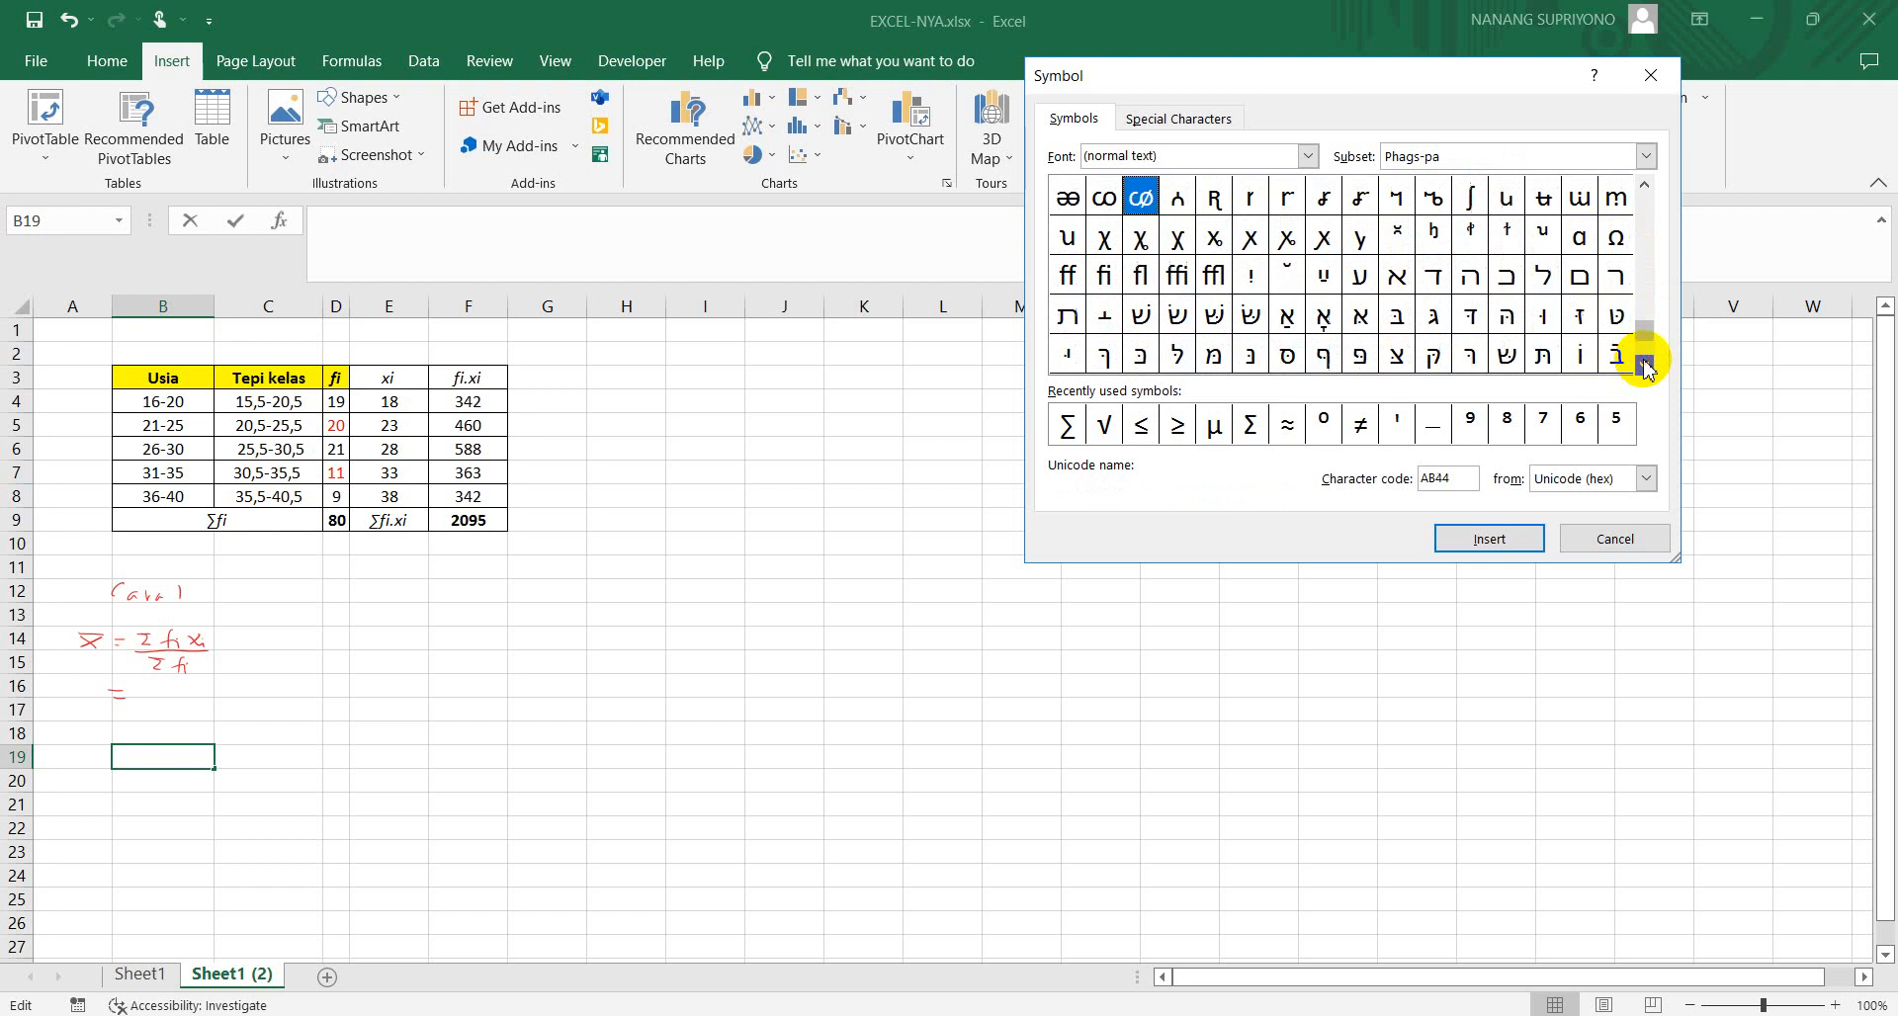
{"action": "left_click", "coordinate": [1644, 366]}
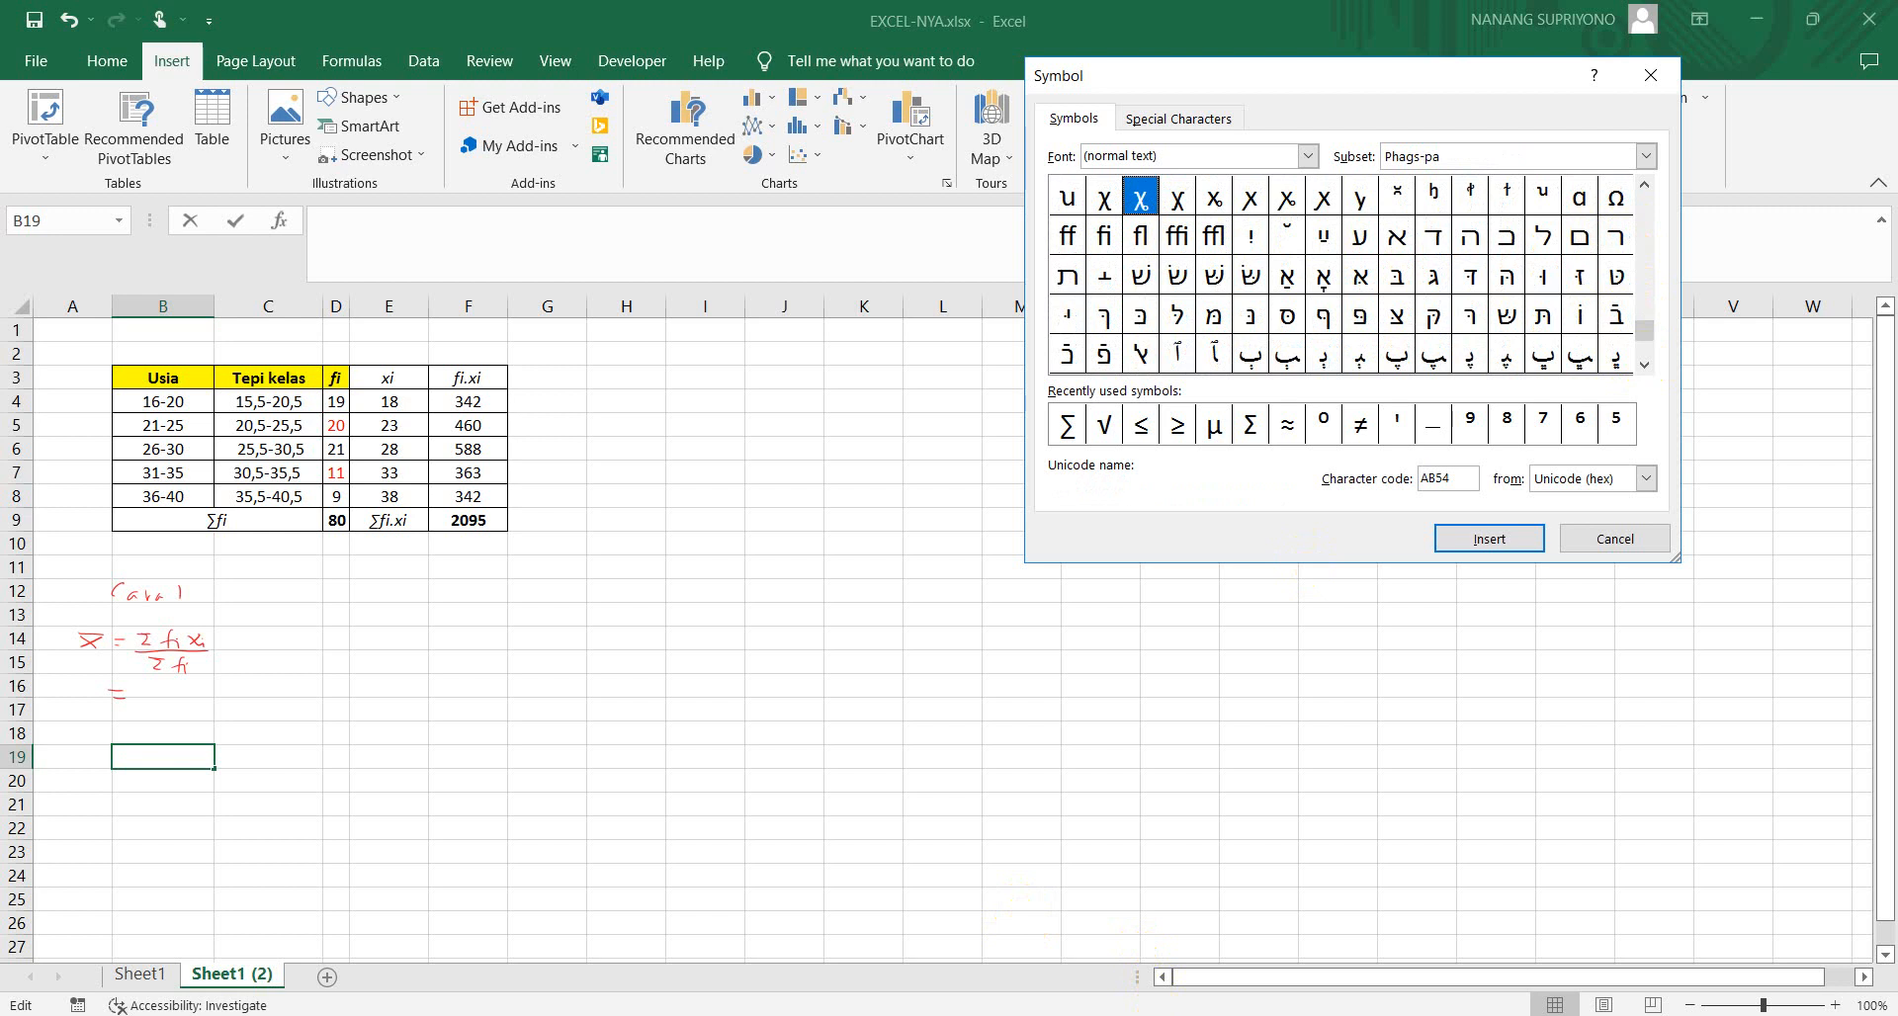
{"action": "key", "text": "Escape"}
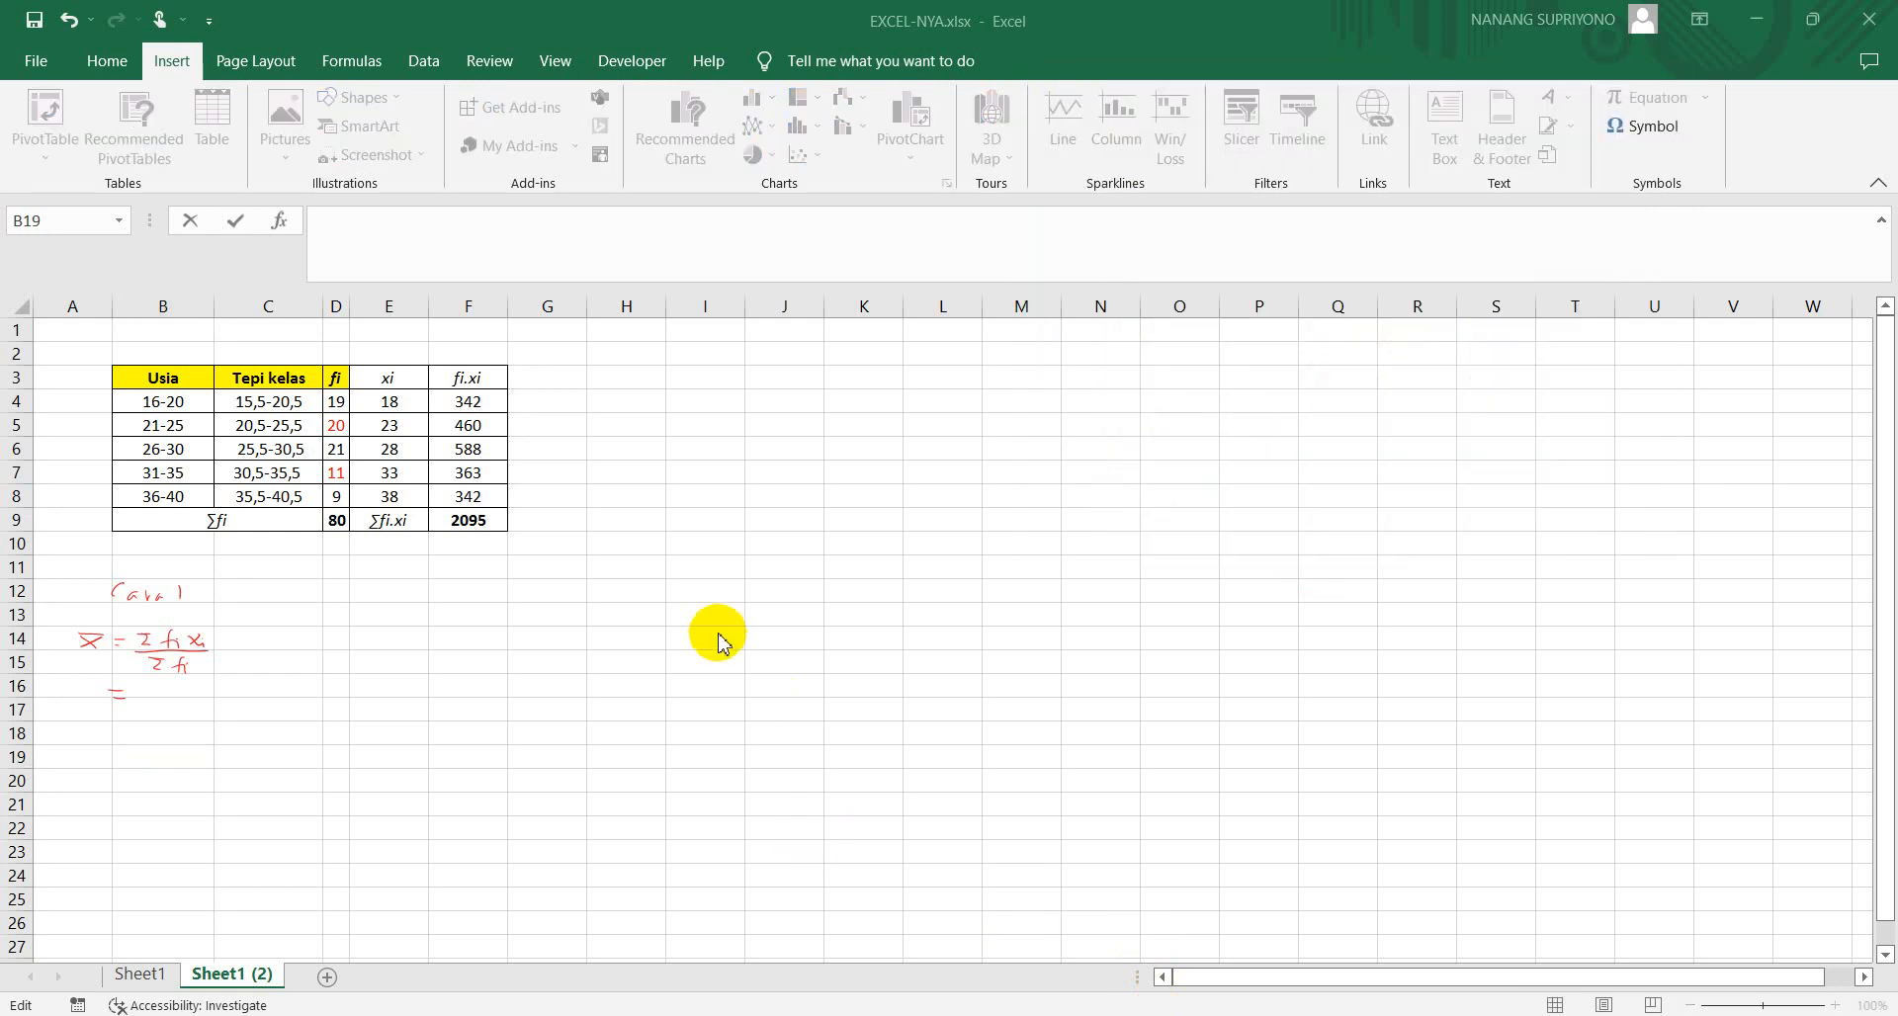
Insert a fresh equation box and fill it with a bar-accented x (x̄)
{"action": "left_click", "coordinate": [80, 718]}
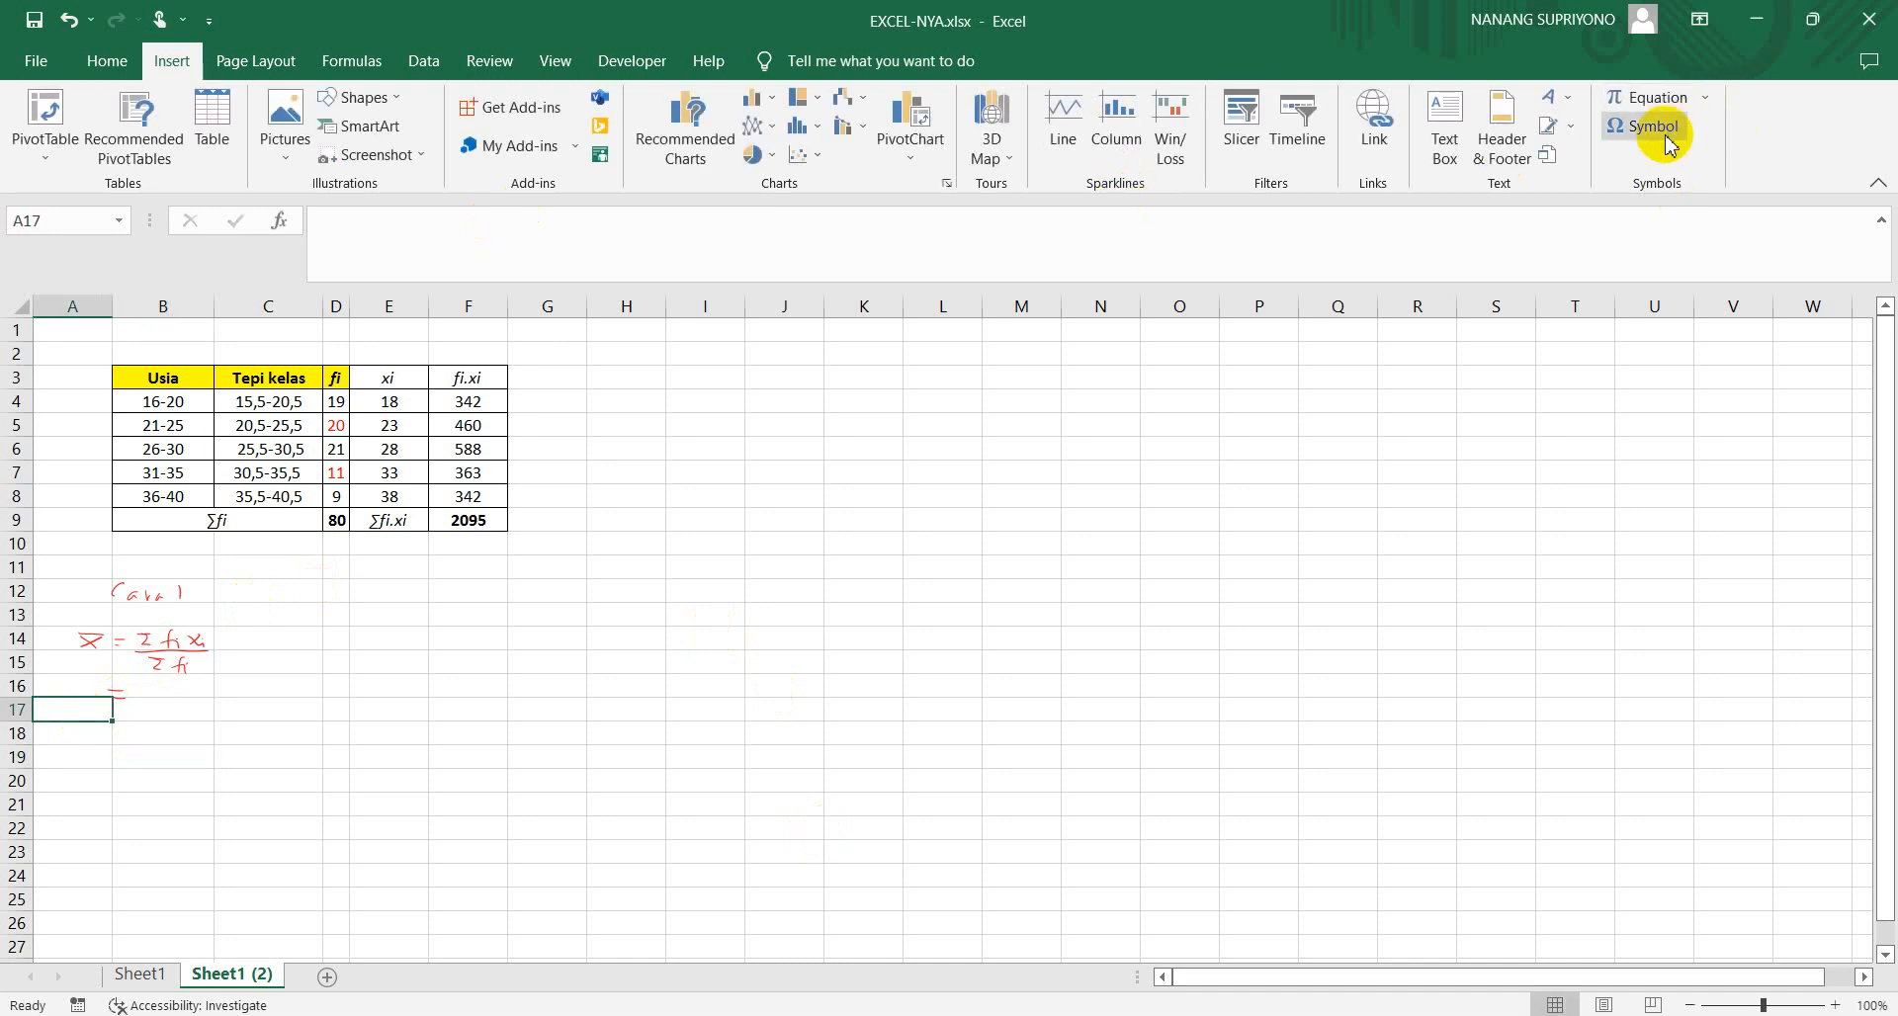
{"action": "left_click", "coordinate": [1704, 98]}
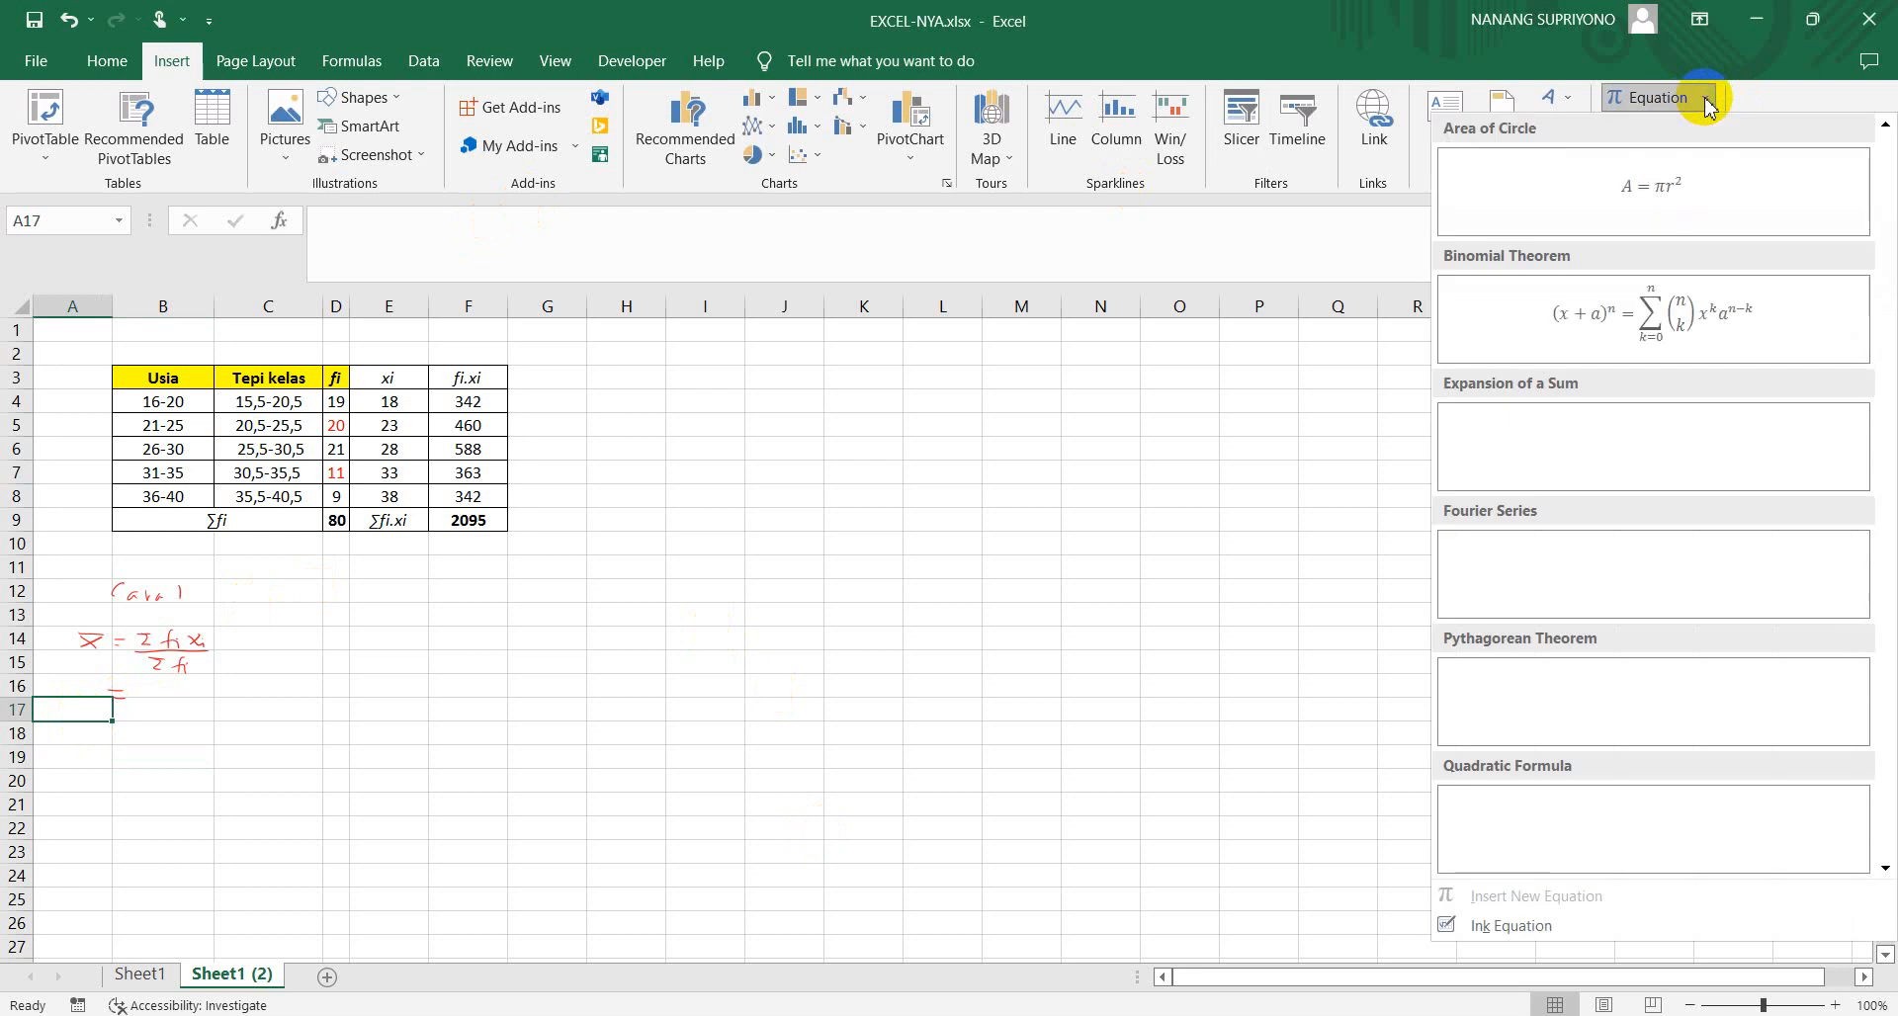
{"action": "left_click", "coordinate": [1339, 450]}
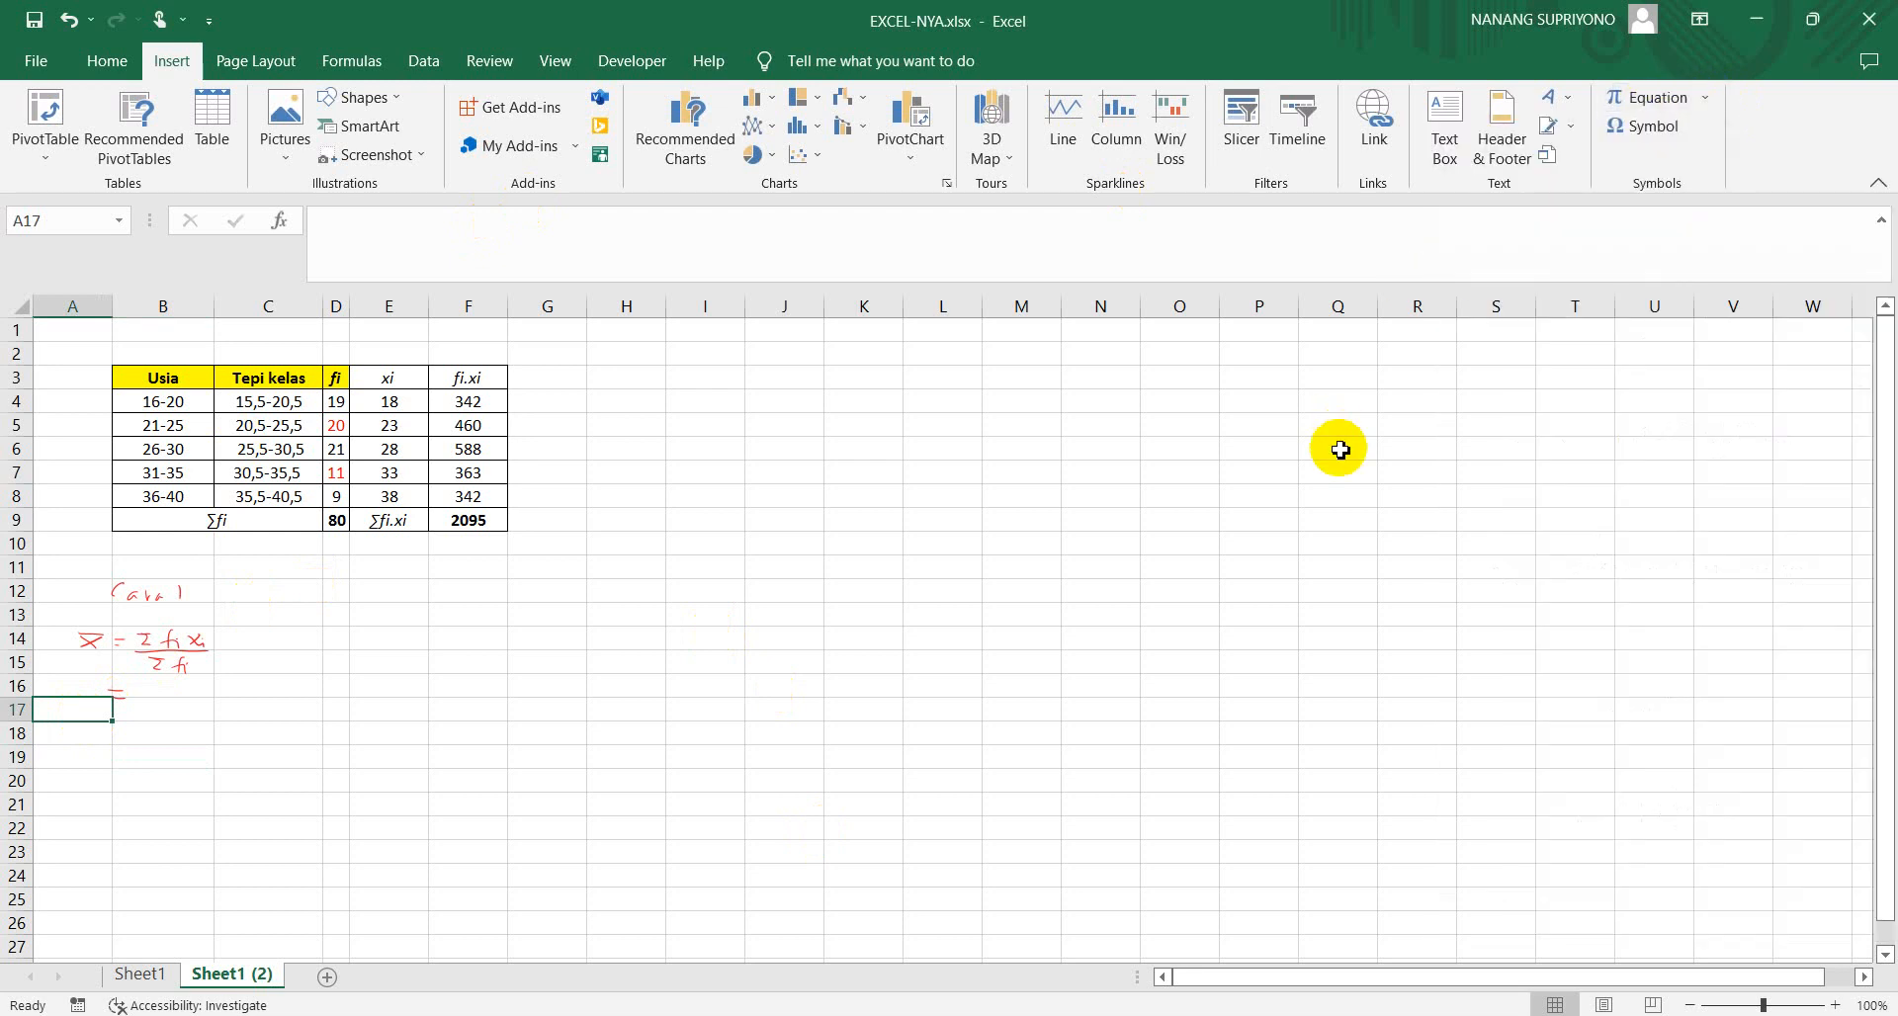
{"action": "left_click", "coordinate": [1640, 99]}
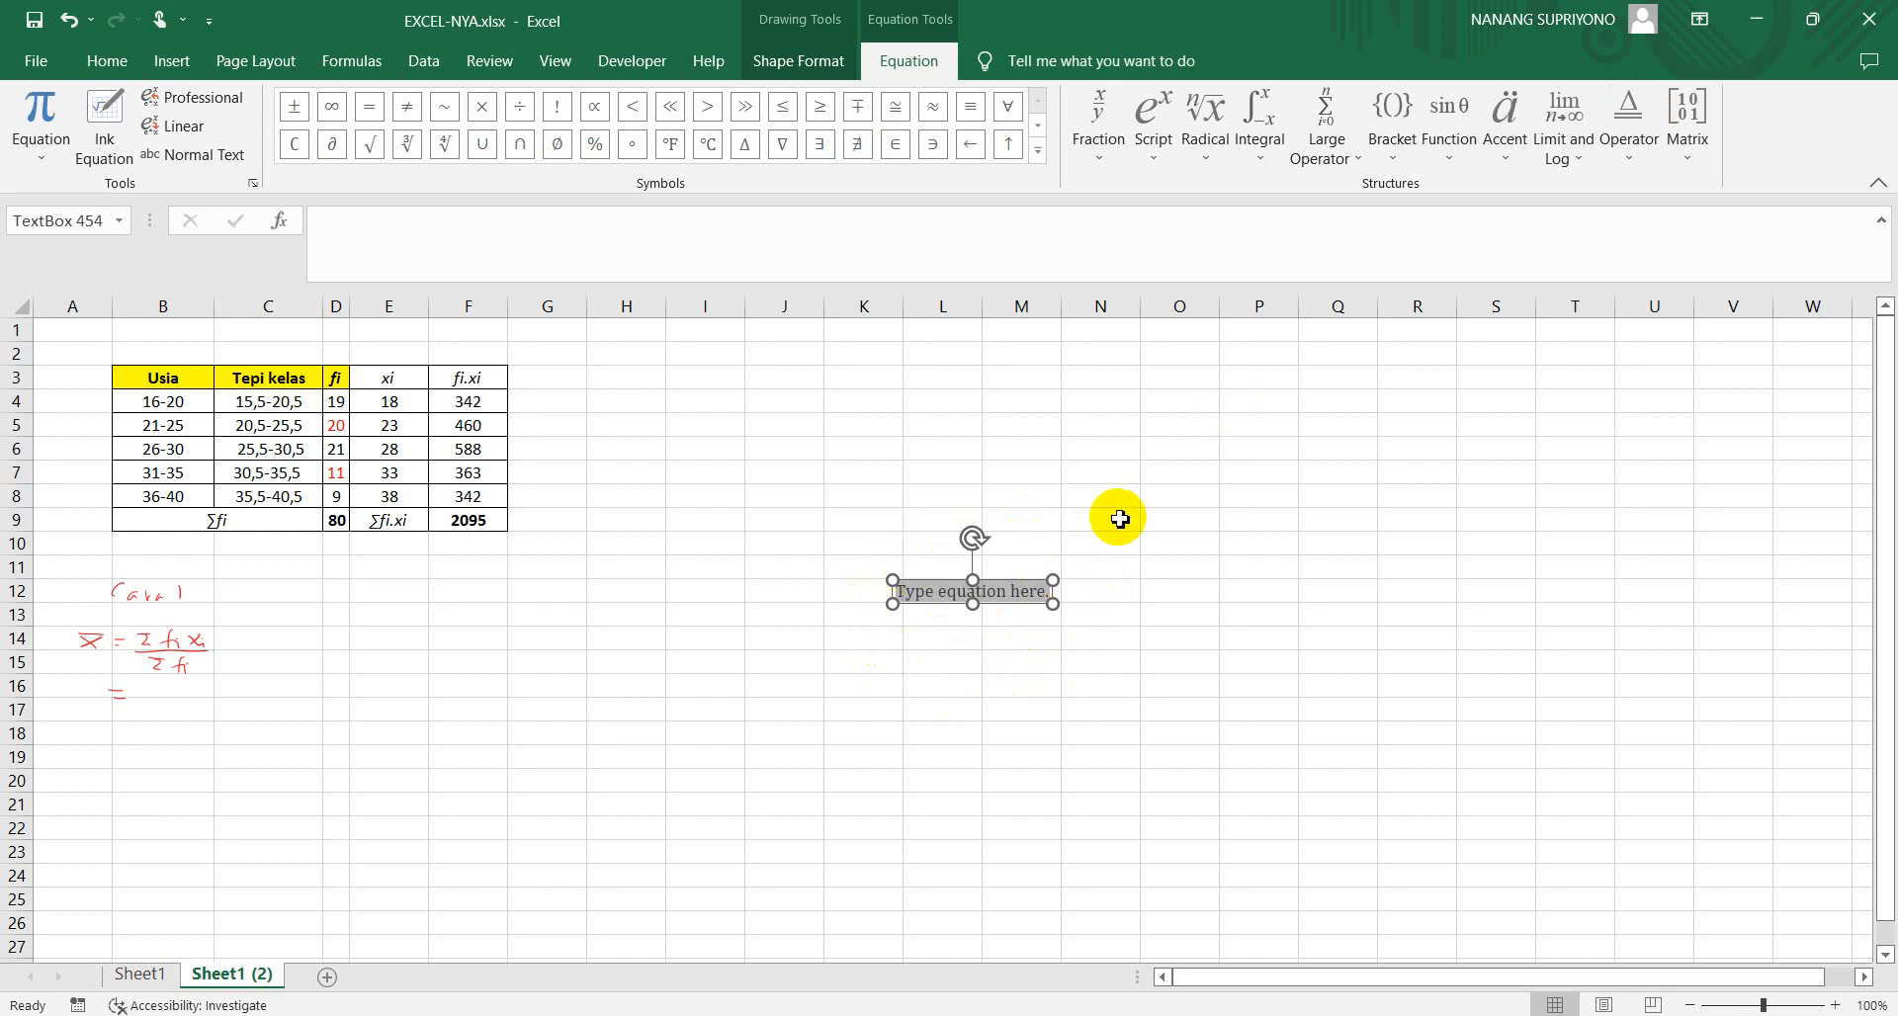
{"action": "left_click", "coordinate": [1509, 158]}
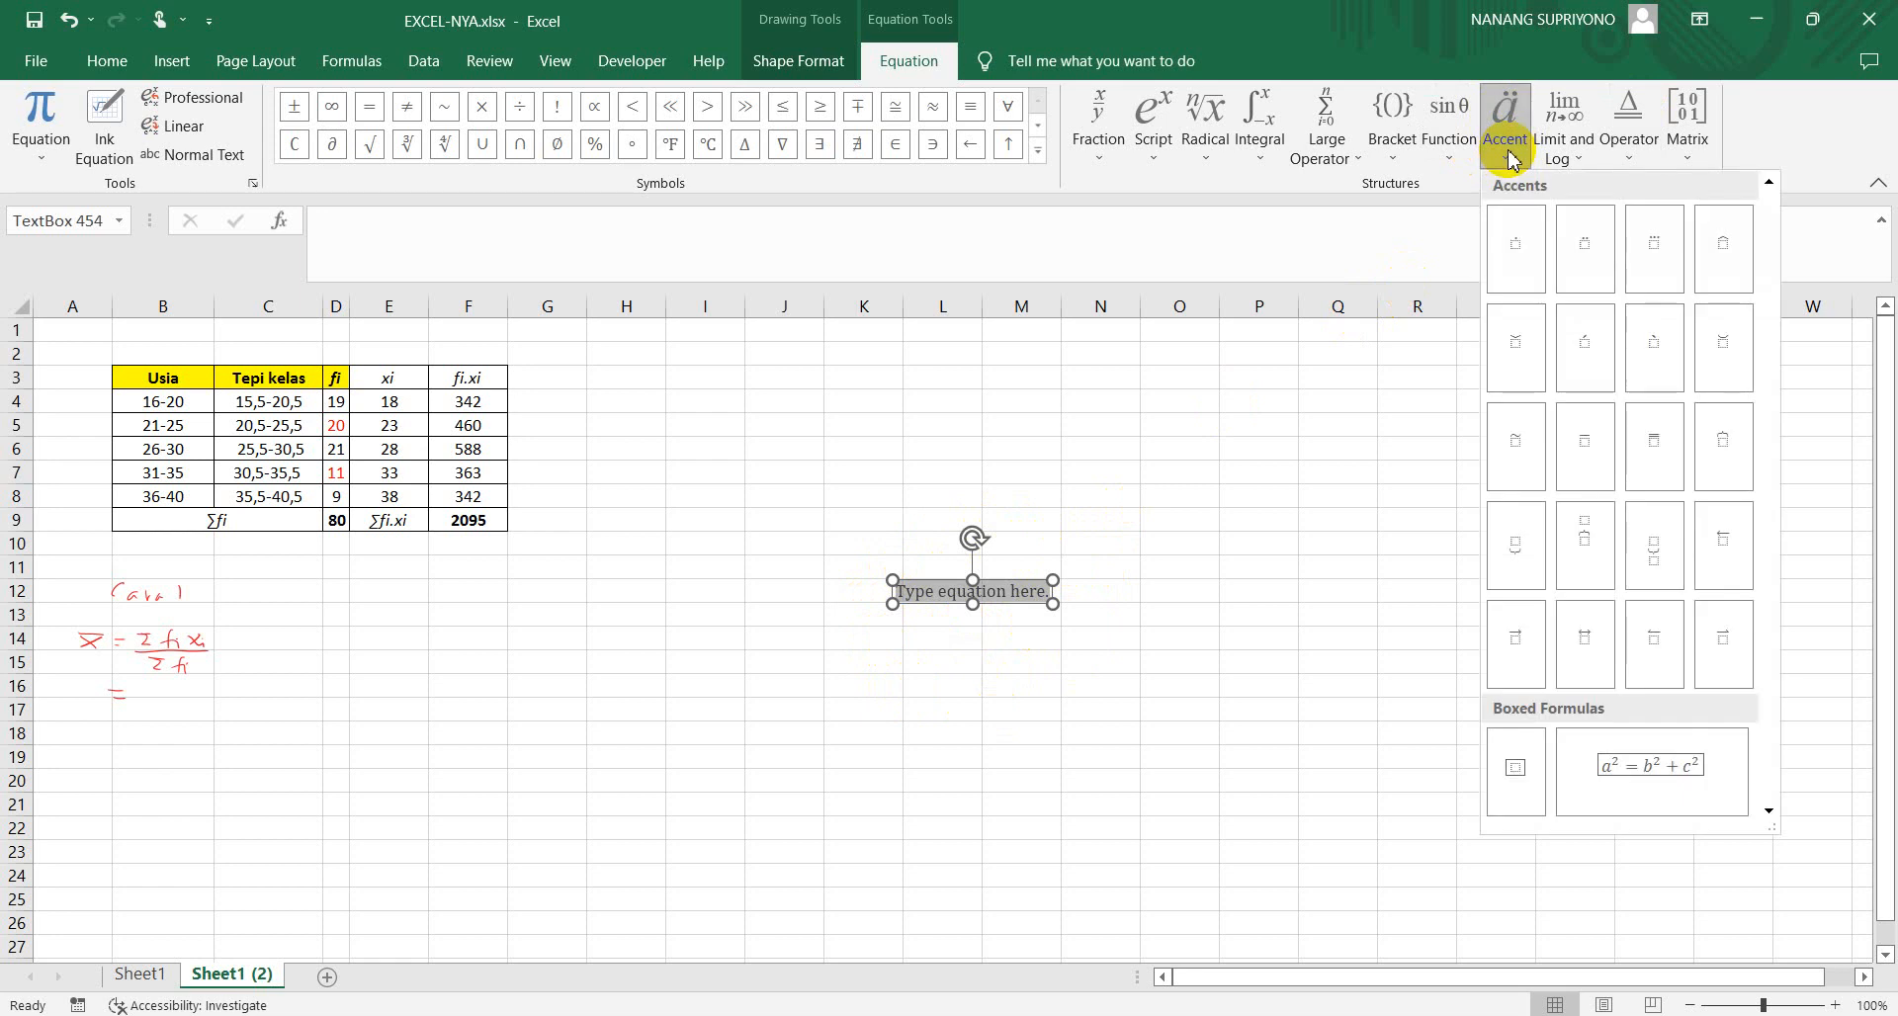
{"action": "left_click", "coordinate": [1584, 449]}
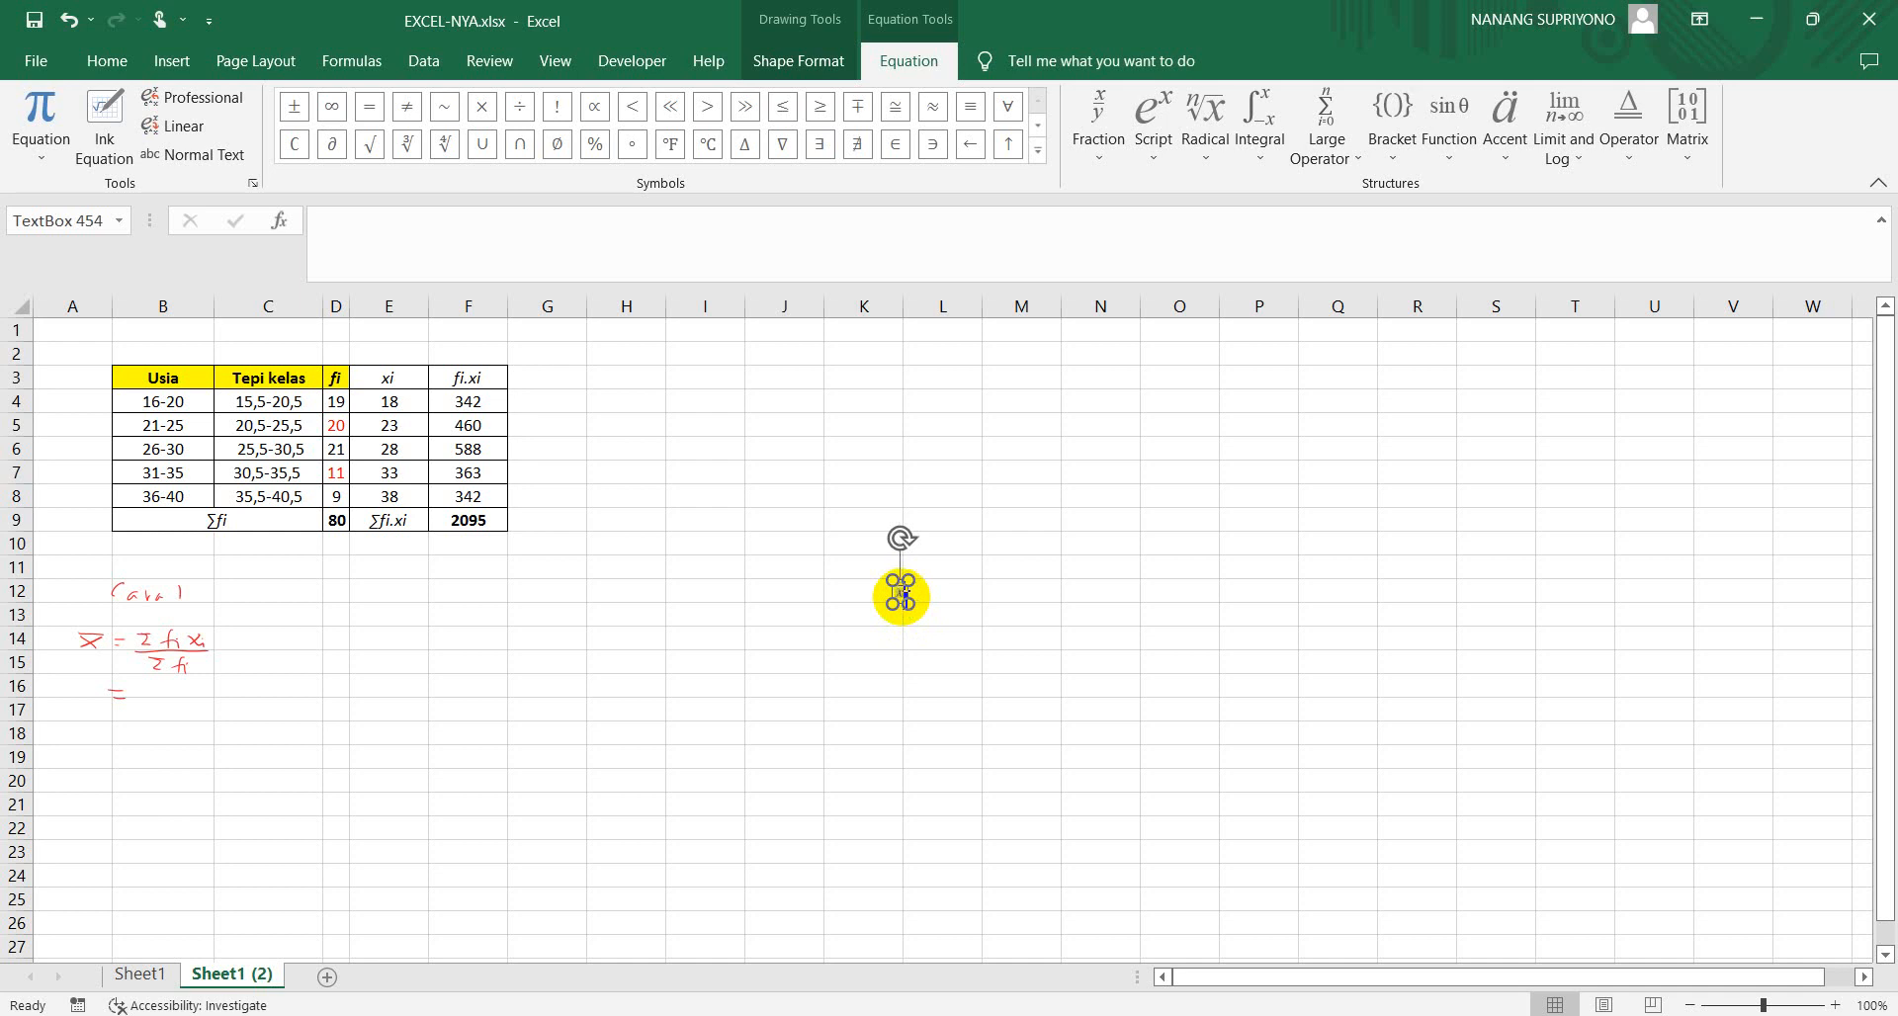
{"action": "left_click", "coordinate": [989, 594]}
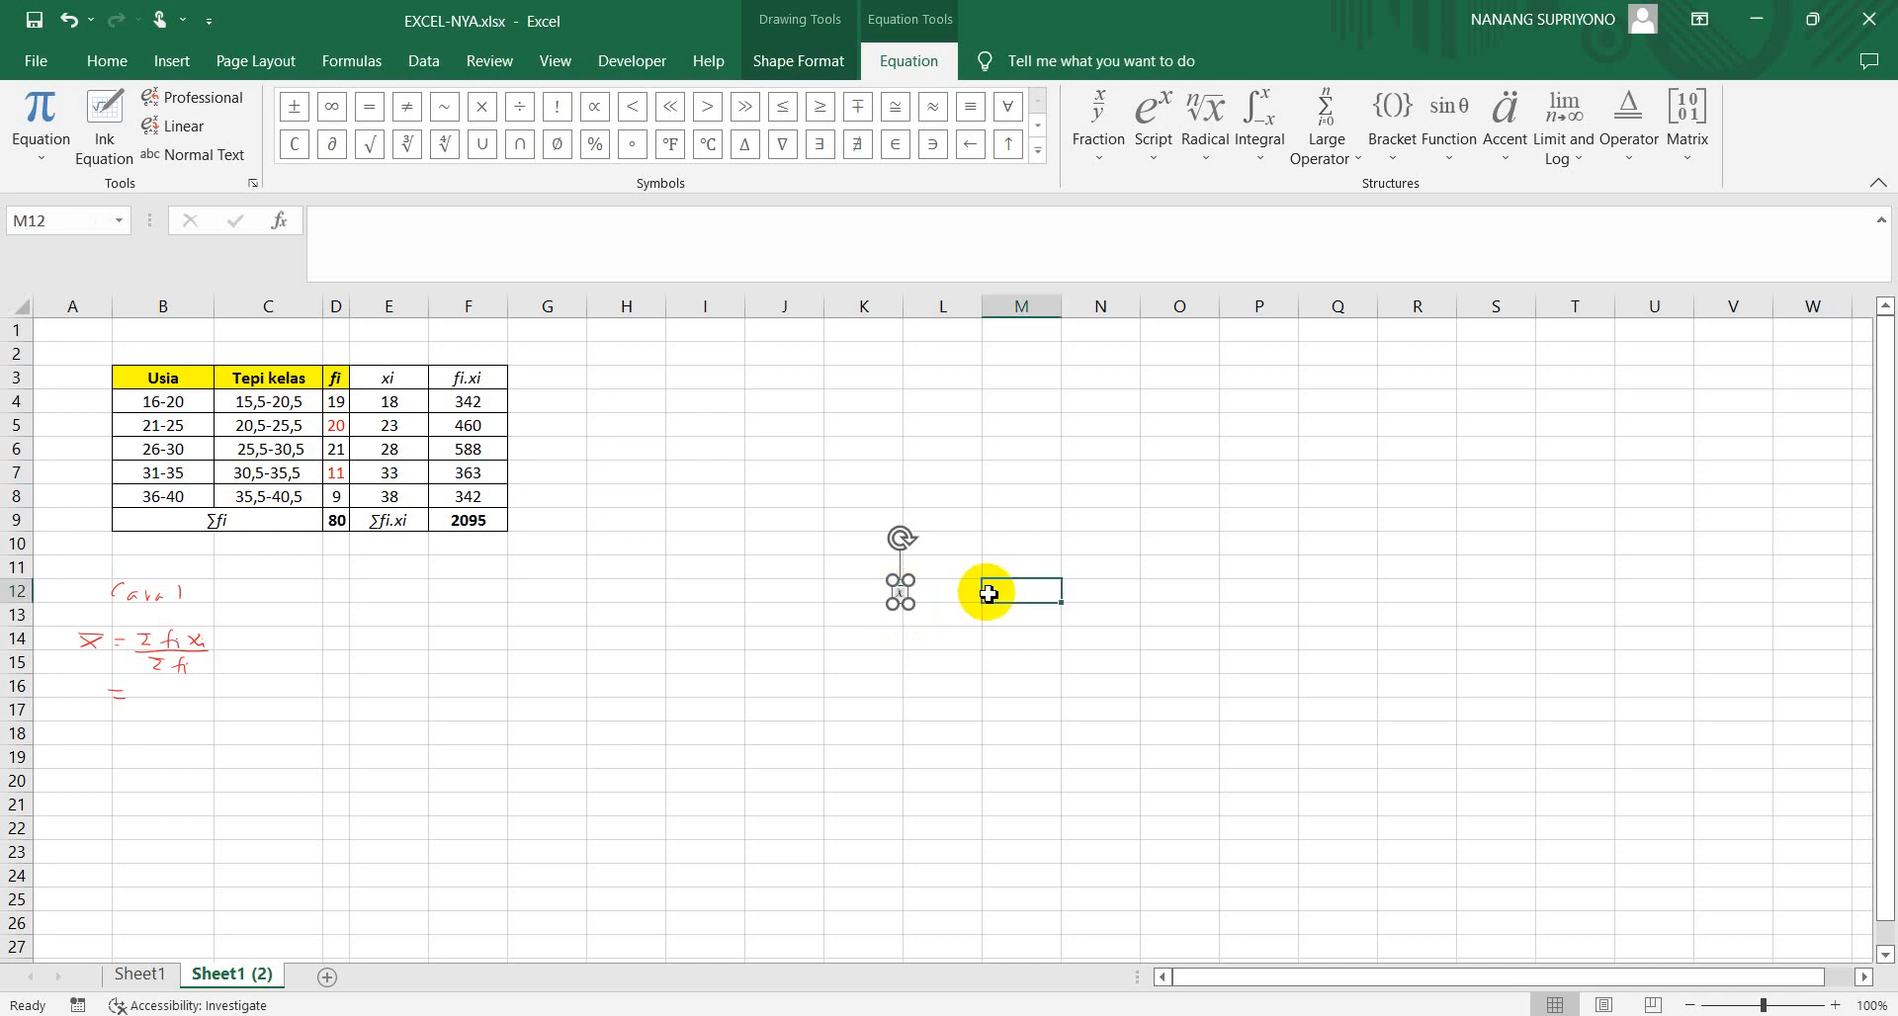
Move the new x̄ equation box to cell A17, below the handwritten mean formula
{"action": "left_click", "coordinate": [899, 596]}
{"action": "left_click_drag", "start_coordinate": [908, 605], "coordinate": [926, 614]}
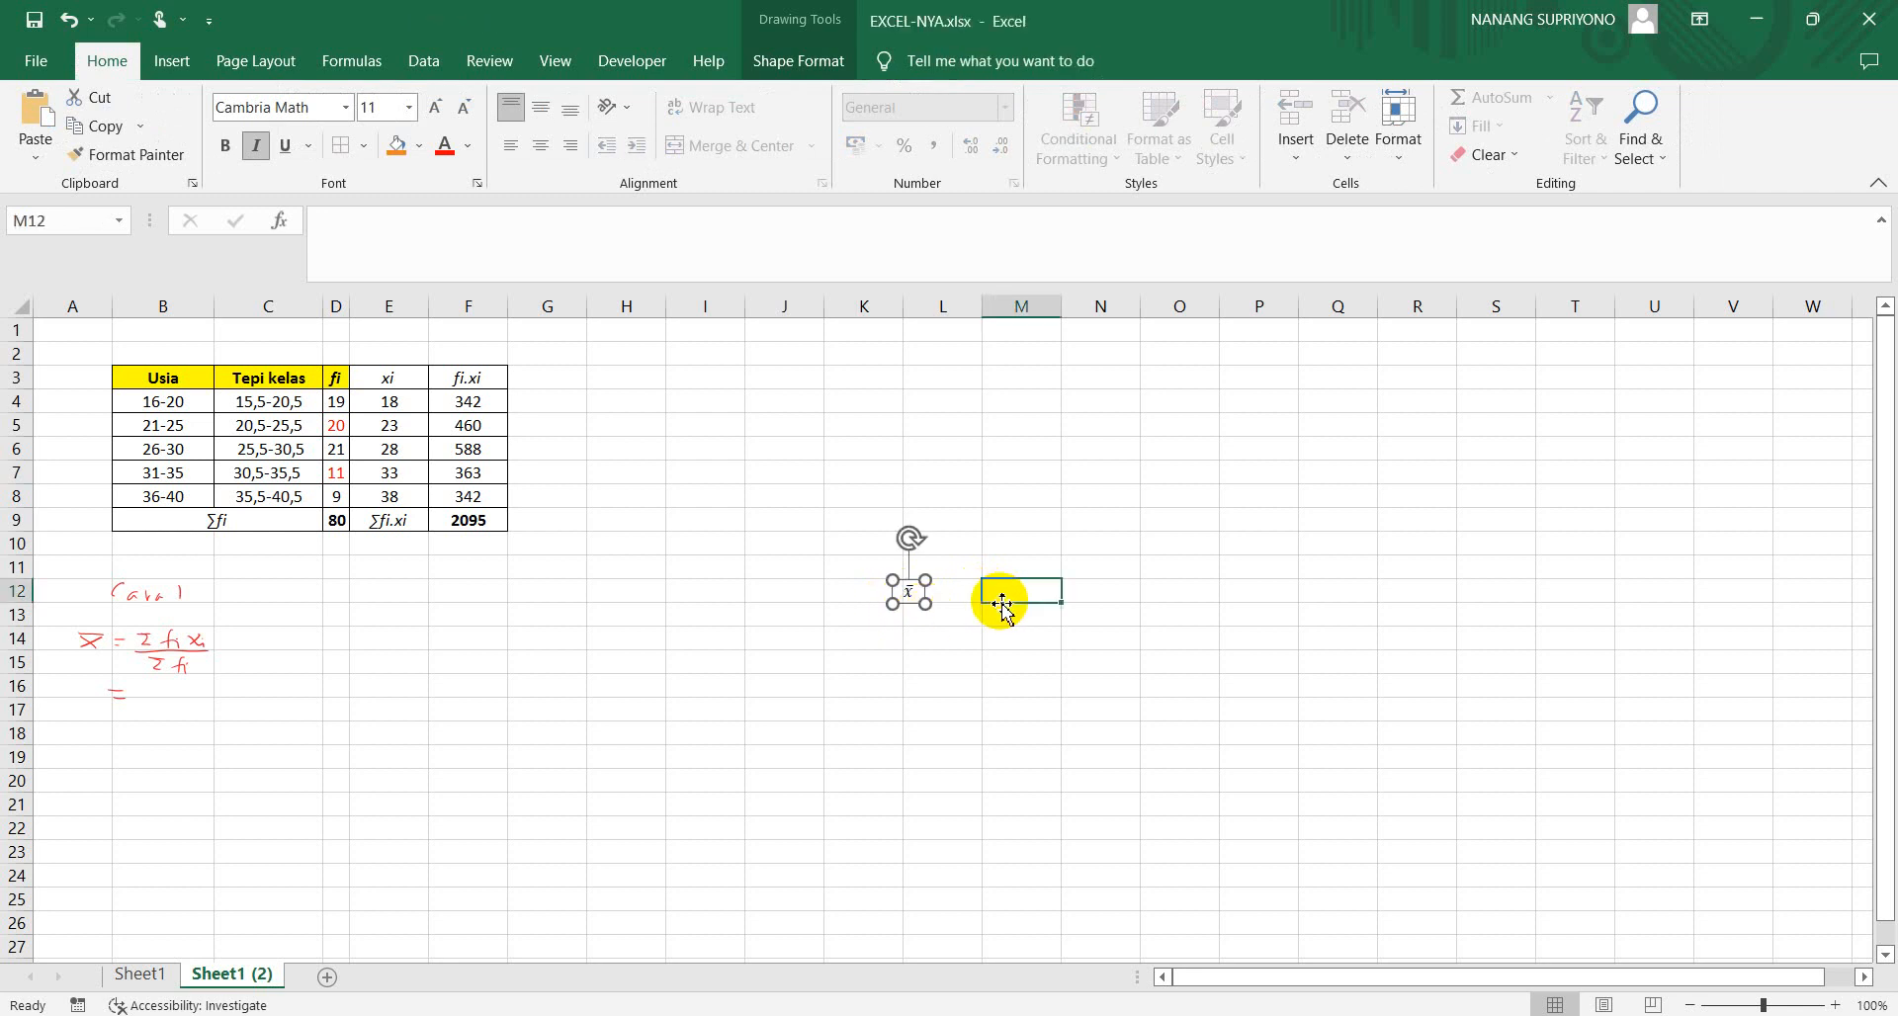
{"action": "left_click", "coordinate": [1003, 605]}
{"action": "left_click", "coordinate": [911, 599]}
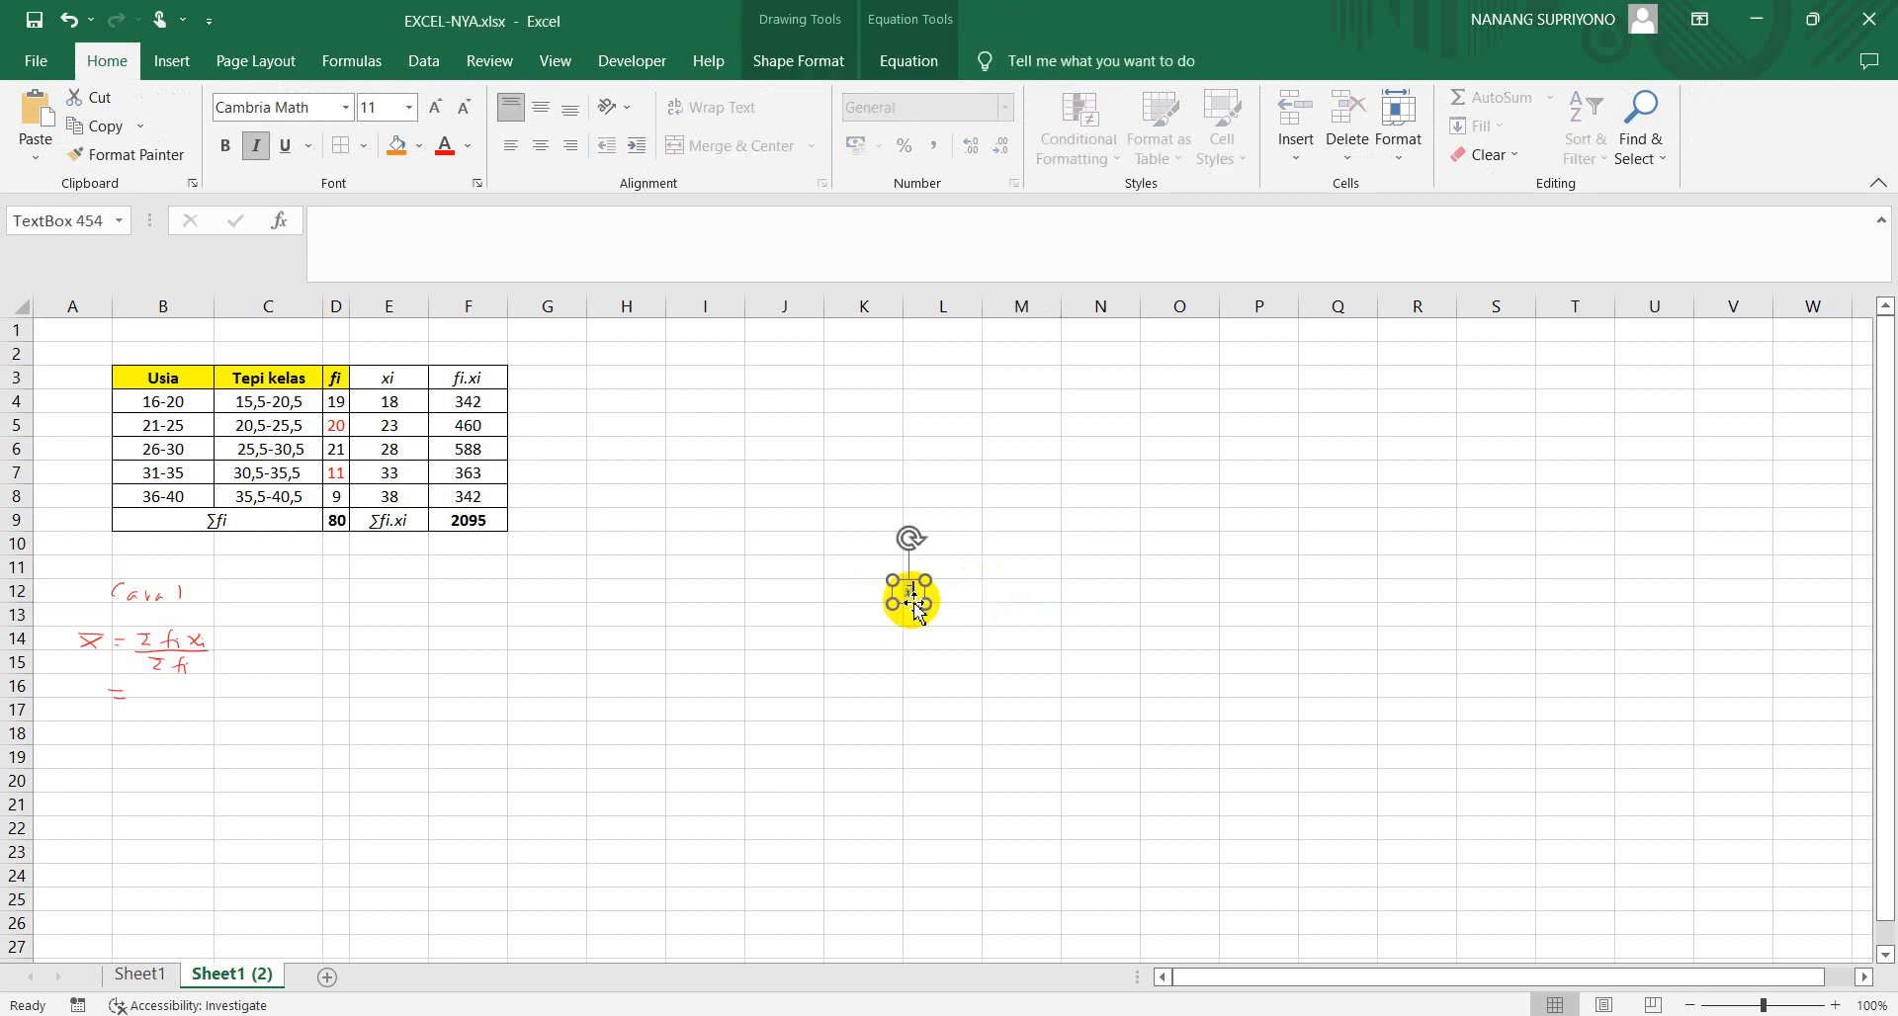
{"action": "left_click_drag", "start_coordinate": [914, 605], "coordinate": [85, 722]}
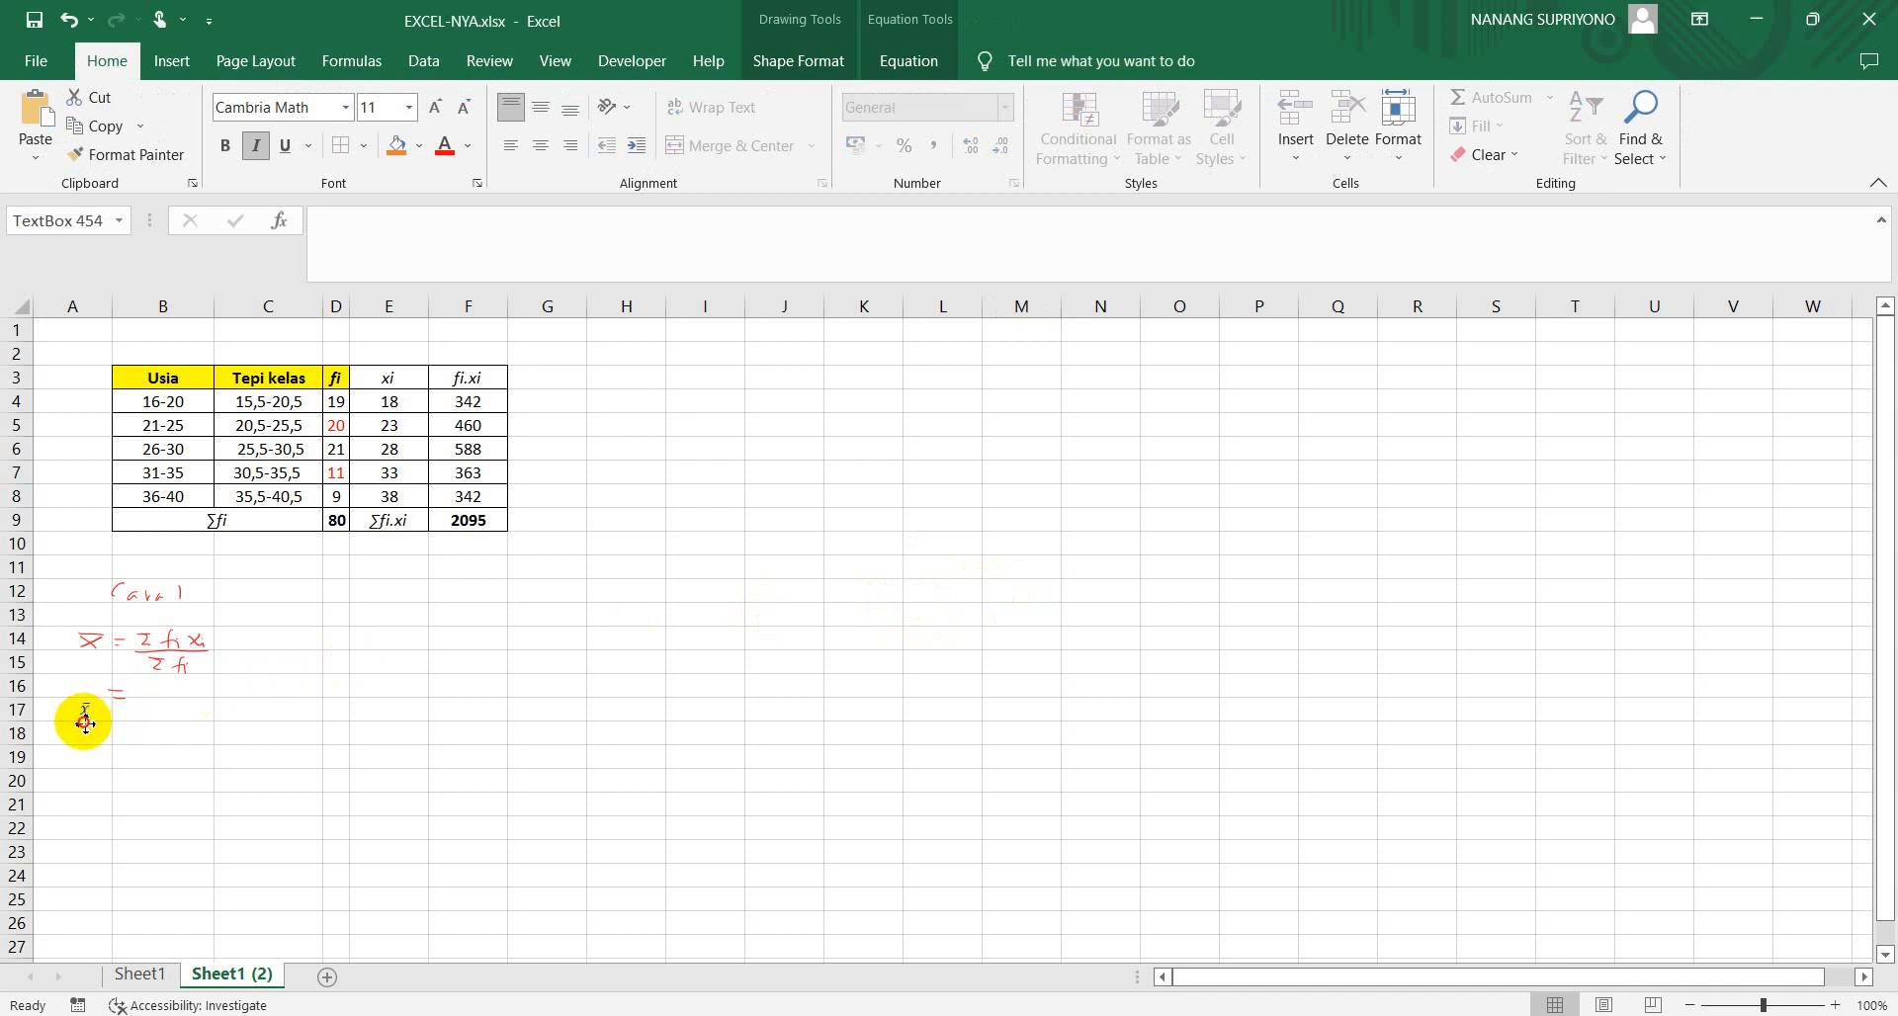
Calculate the mean in B17 by dividing the fi.xi total by the fi total with =F9/D9
{"action": "left_click", "coordinate": [198, 719]}
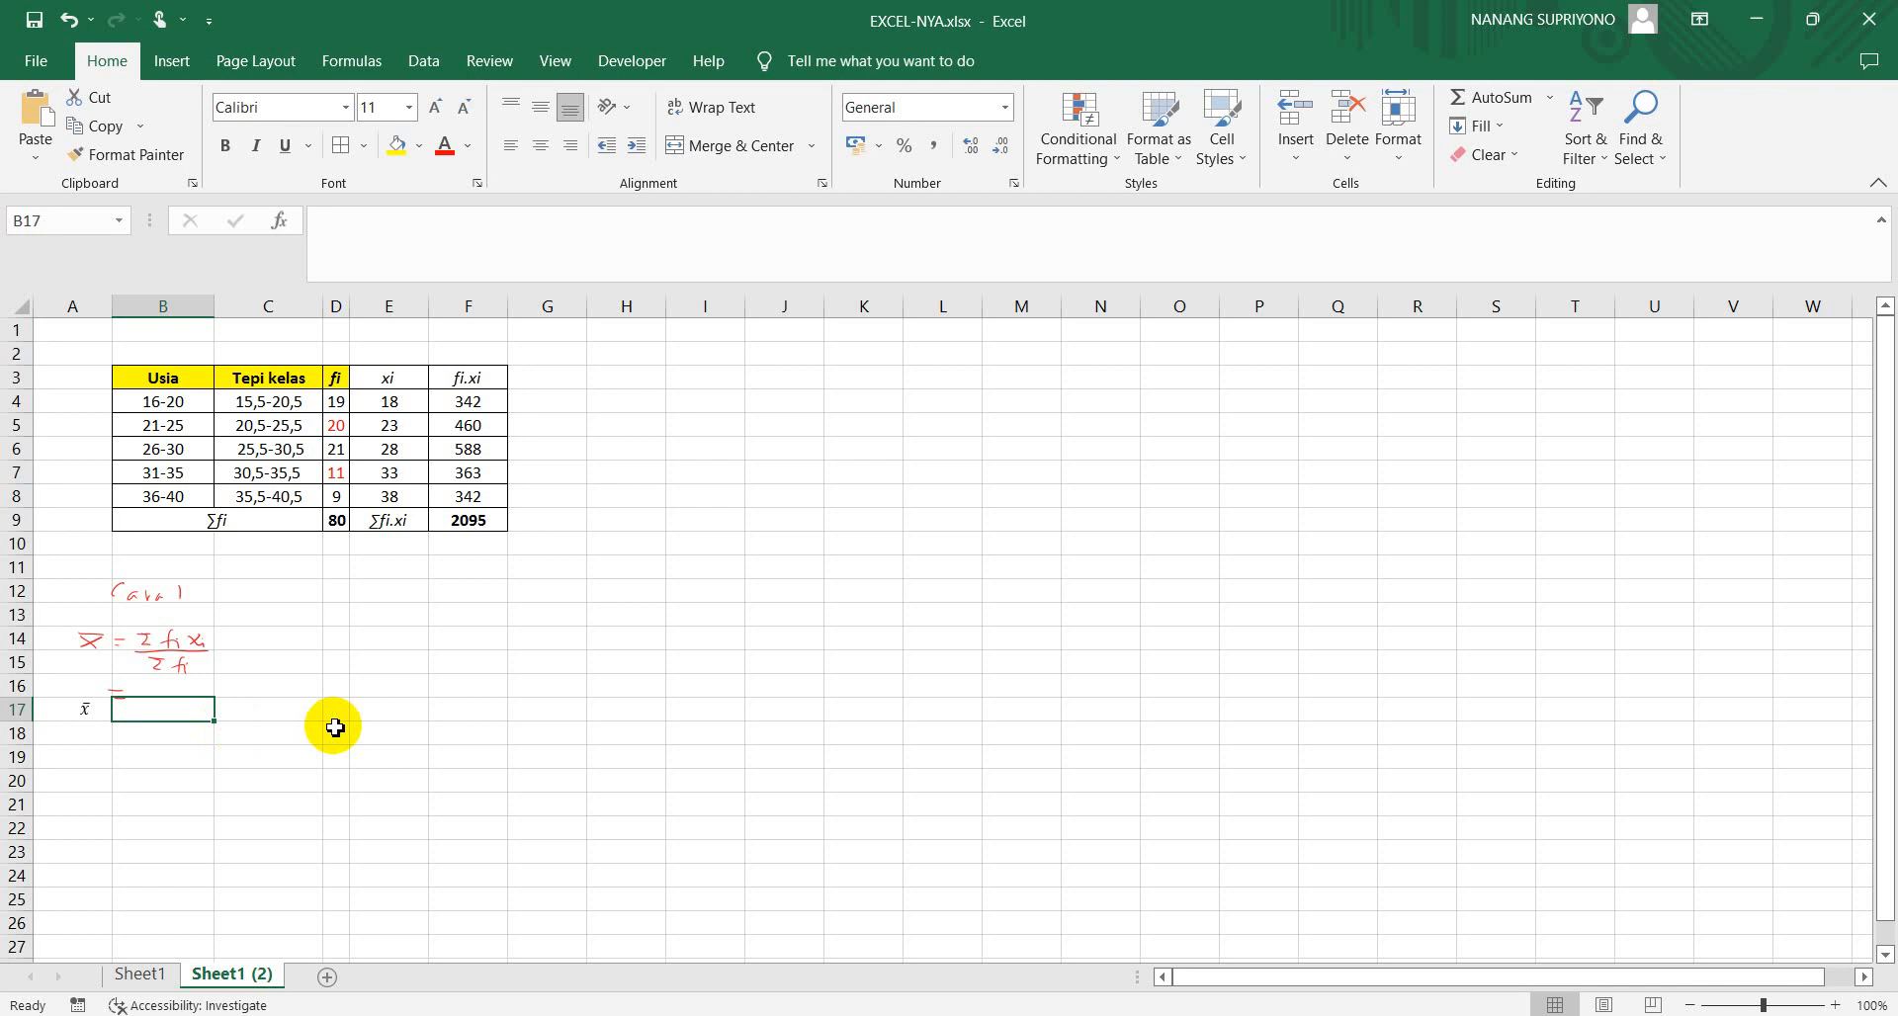
{"action": "type", "text": "="}
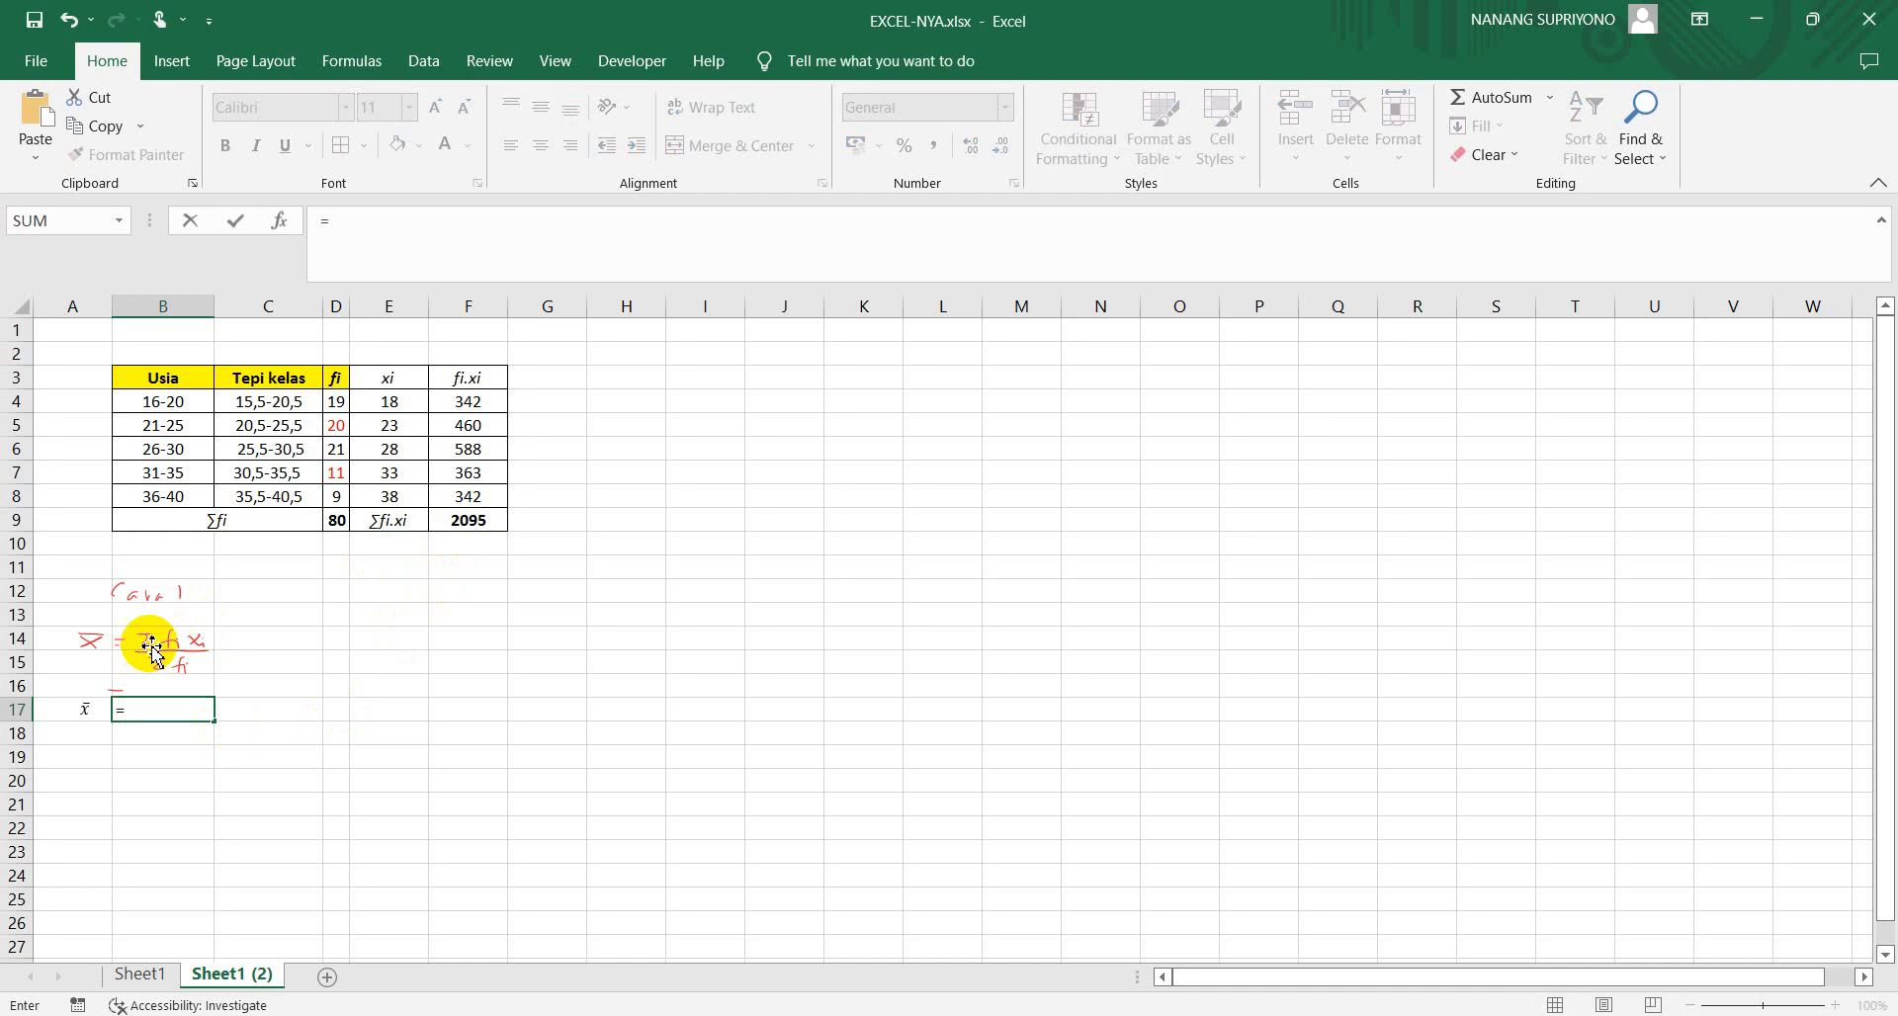
{"action": "left_click", "coordinate": [481, 531]}
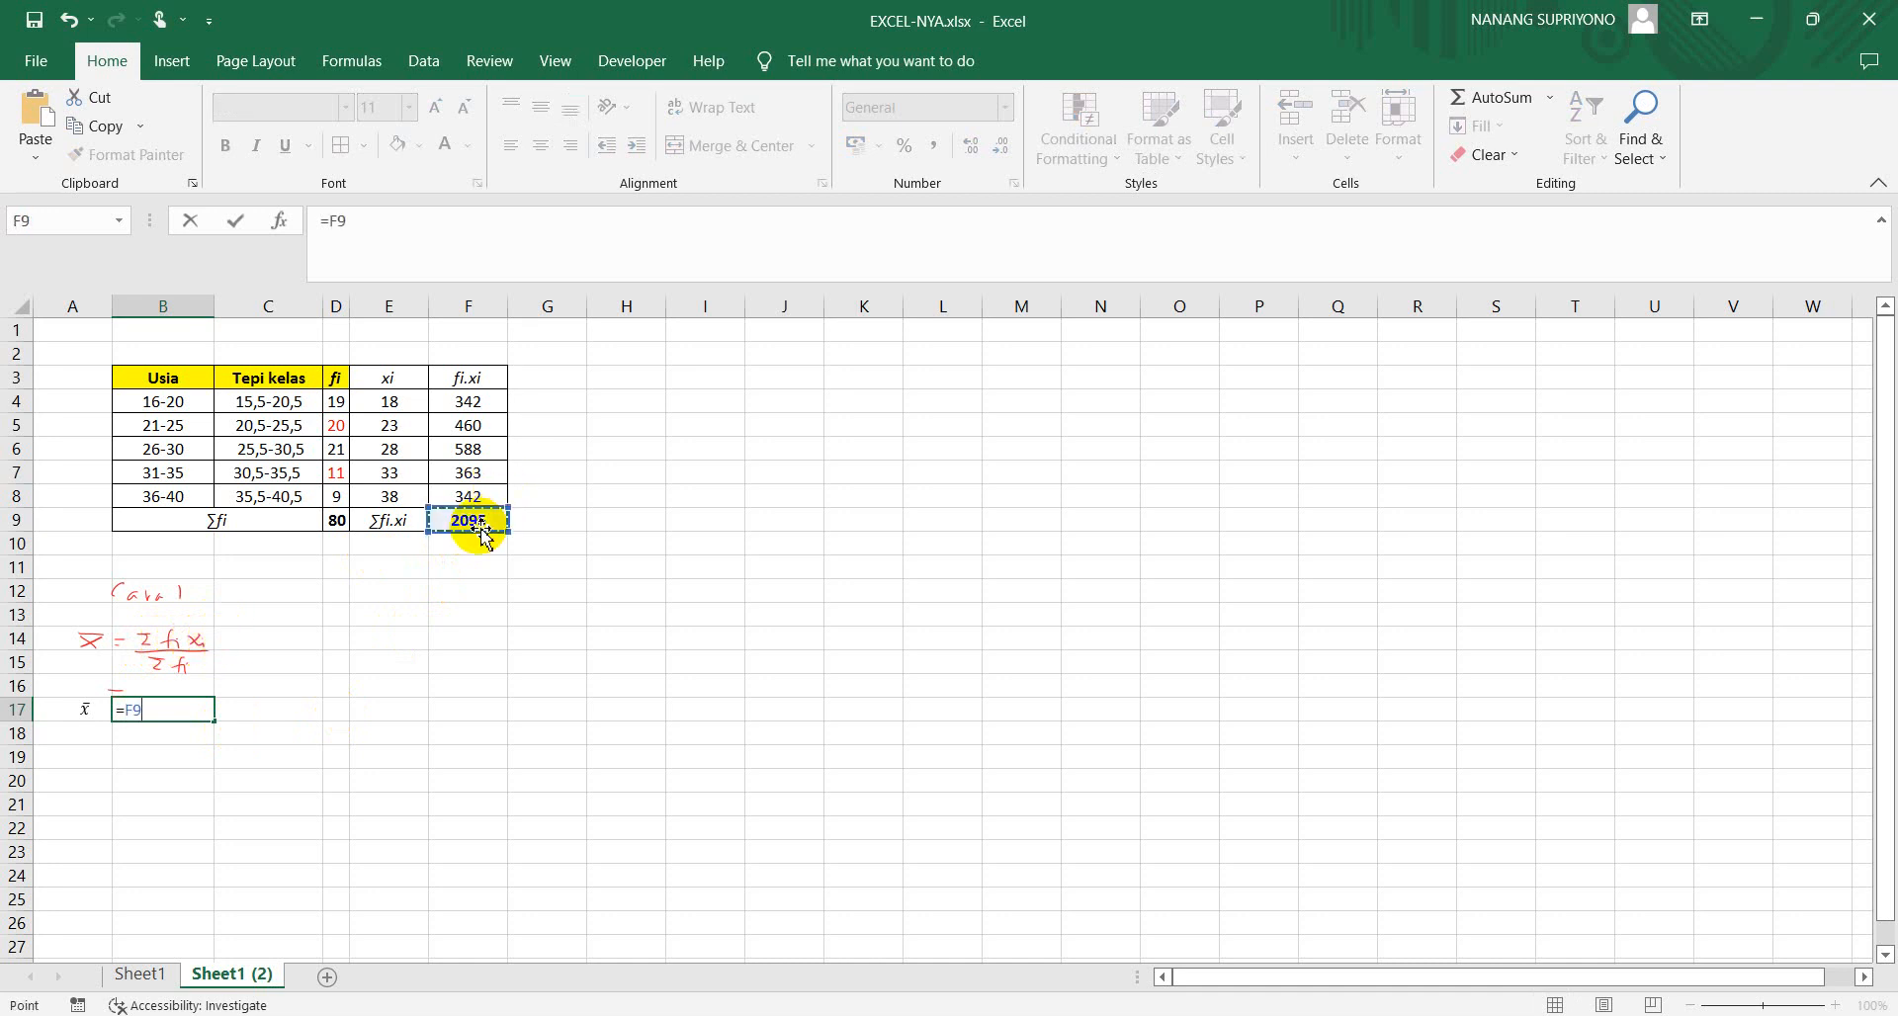
{"action": "type", "text": "/"}
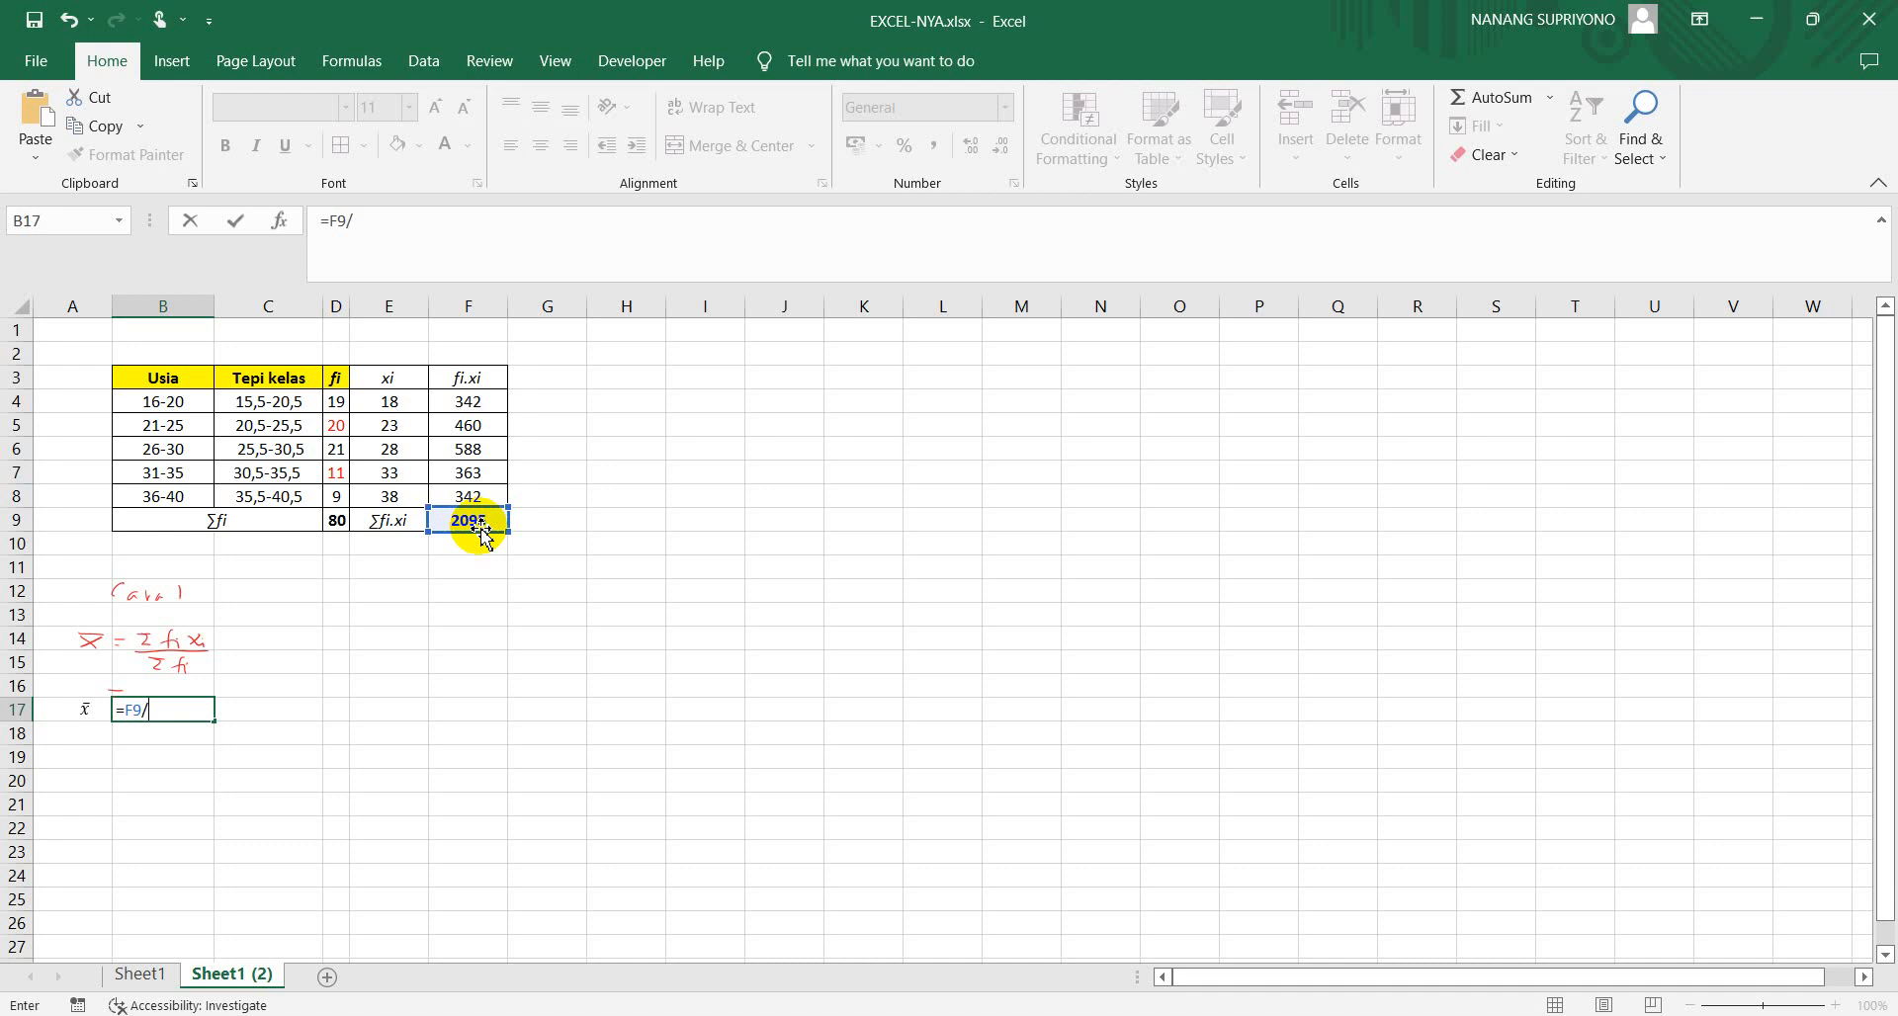
{"action": "left_click", "coordinate": [337, 524]}
{"action": "key", "text": "Return"}
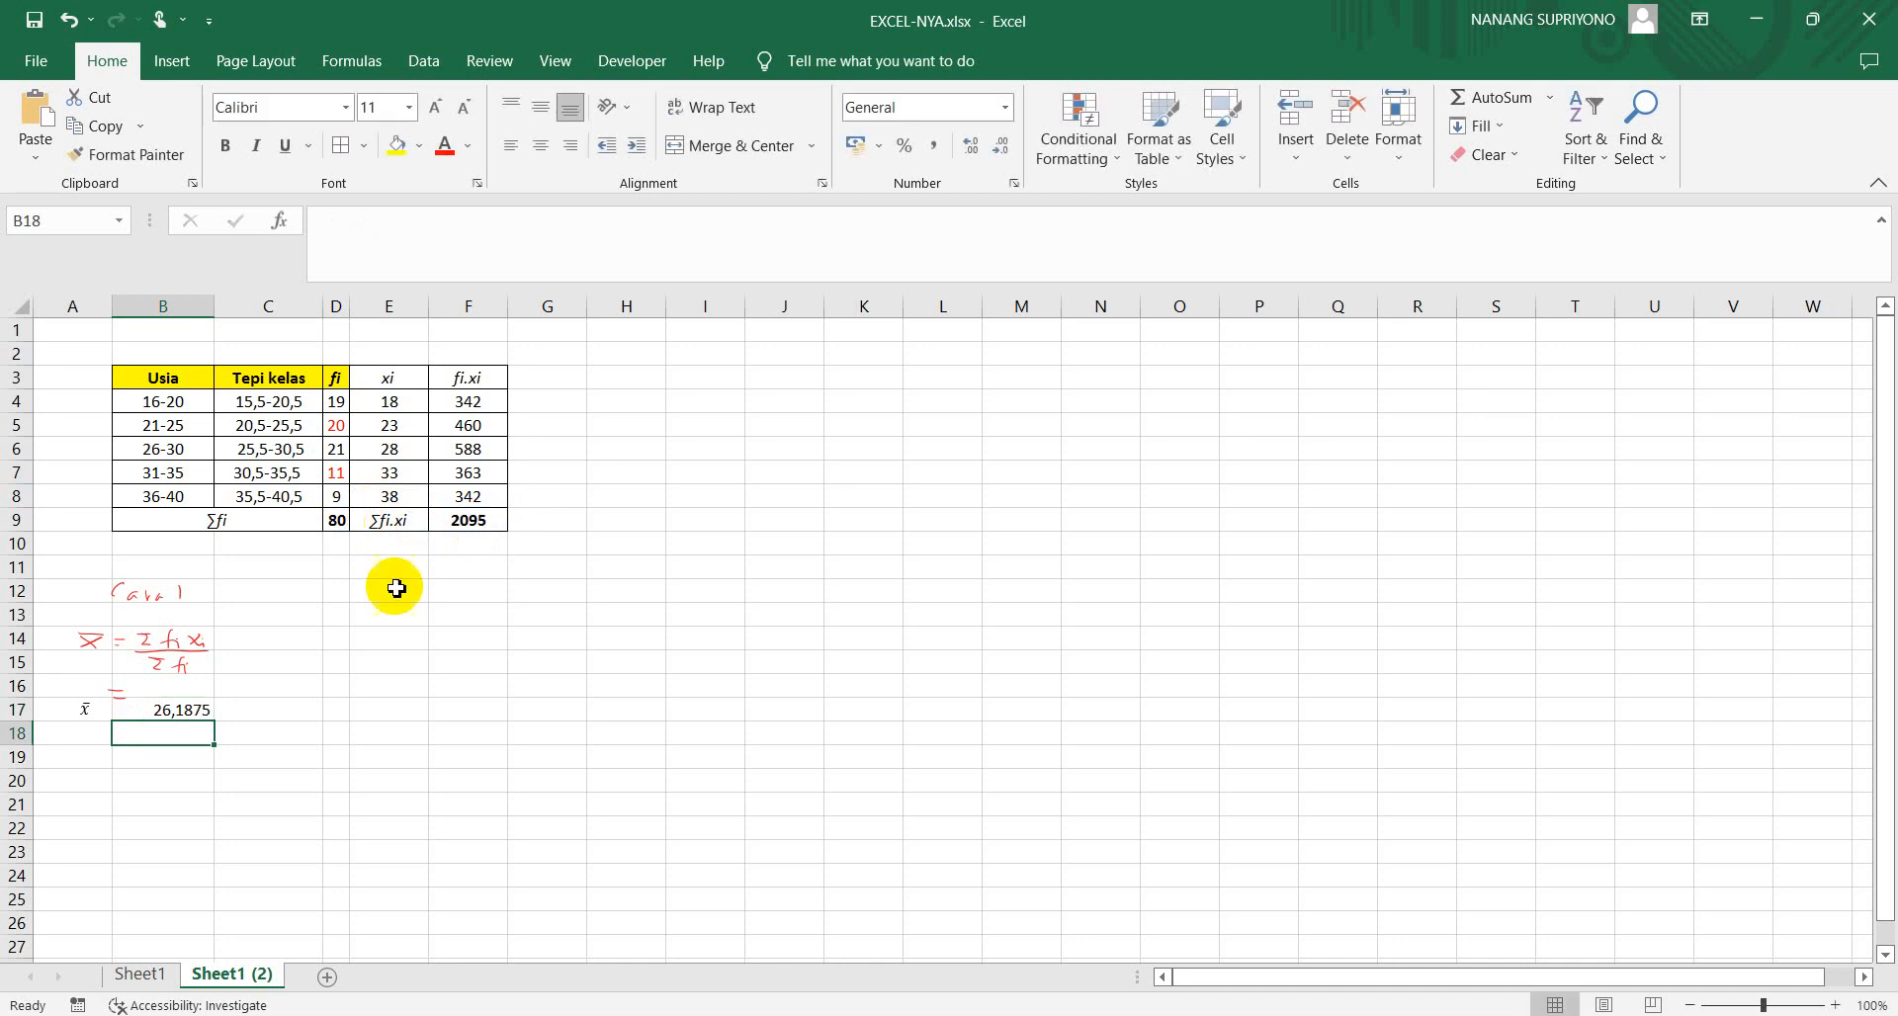